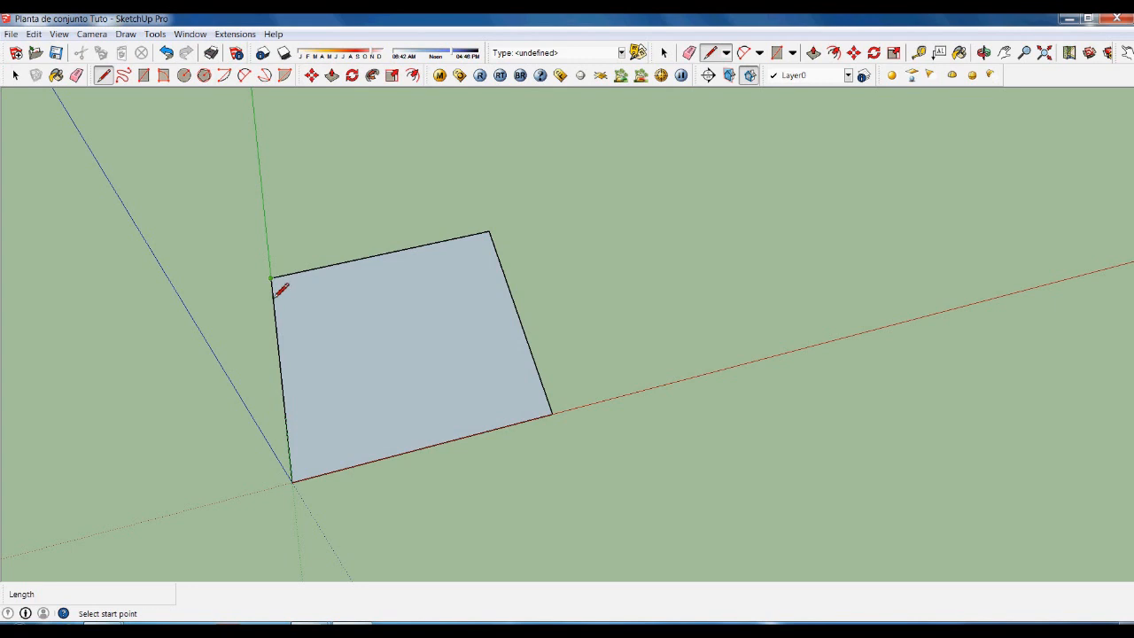
# Draw the quadrilateral's diagonal from its corner on the green axis to its corner on the red axis.
pyautogui.click(556, 435)
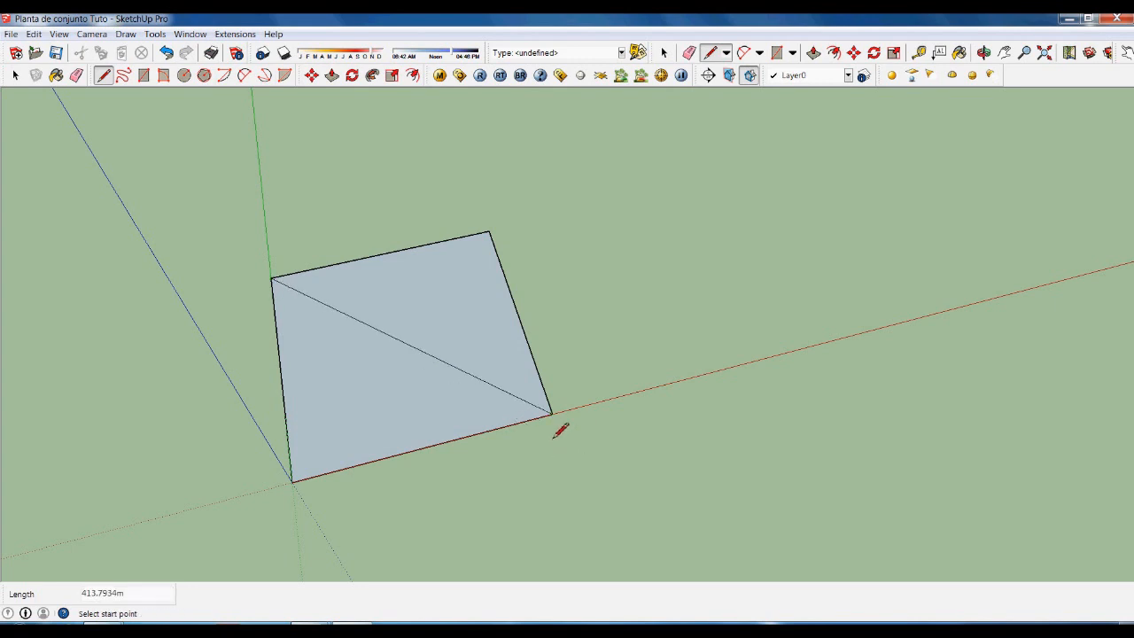
pyautogui.press('space')
pyautogui.scroll(2, 522, 443)
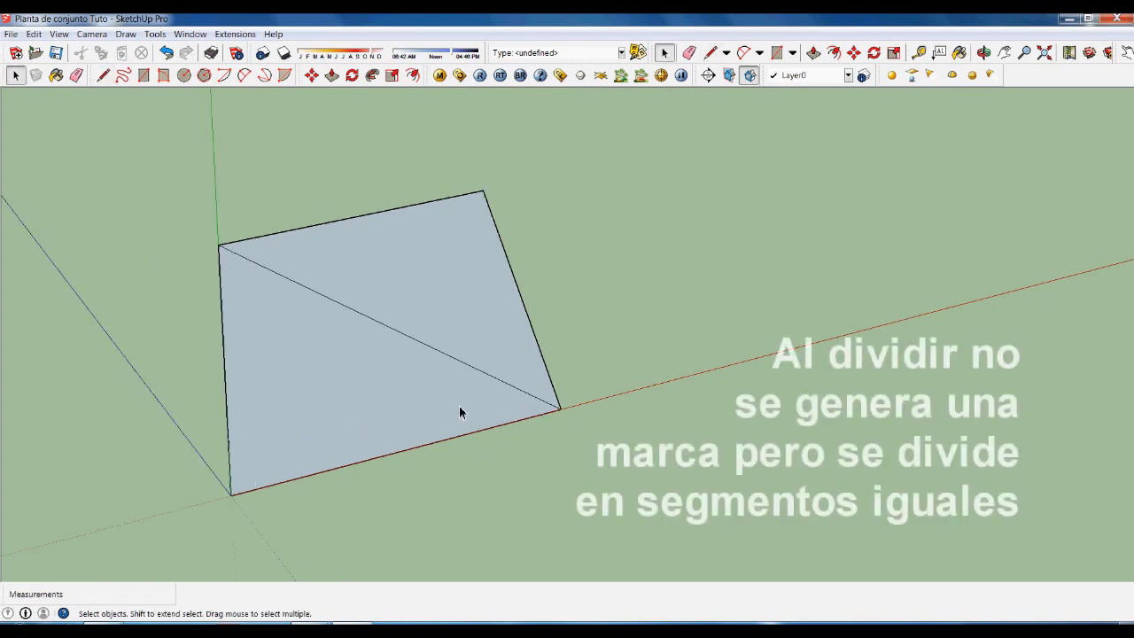
# Divide the diagonal edge into 3 equal segments.
pyautogui.click(436, 351)
pyautogui.rightClick(436, 350)
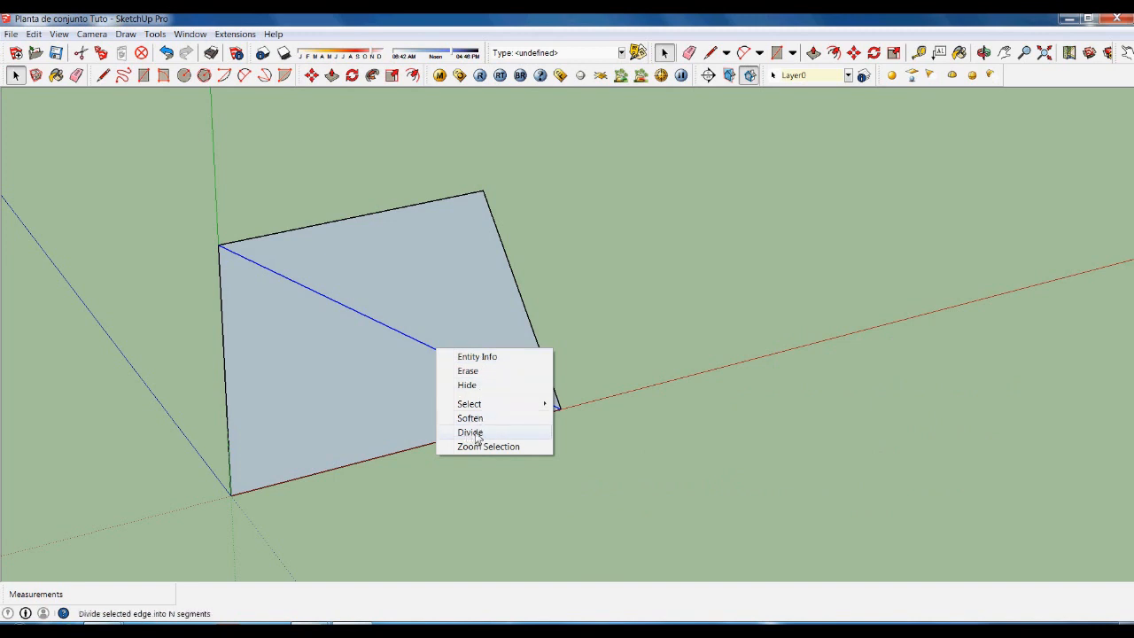
pyautogui.click(484, 438)
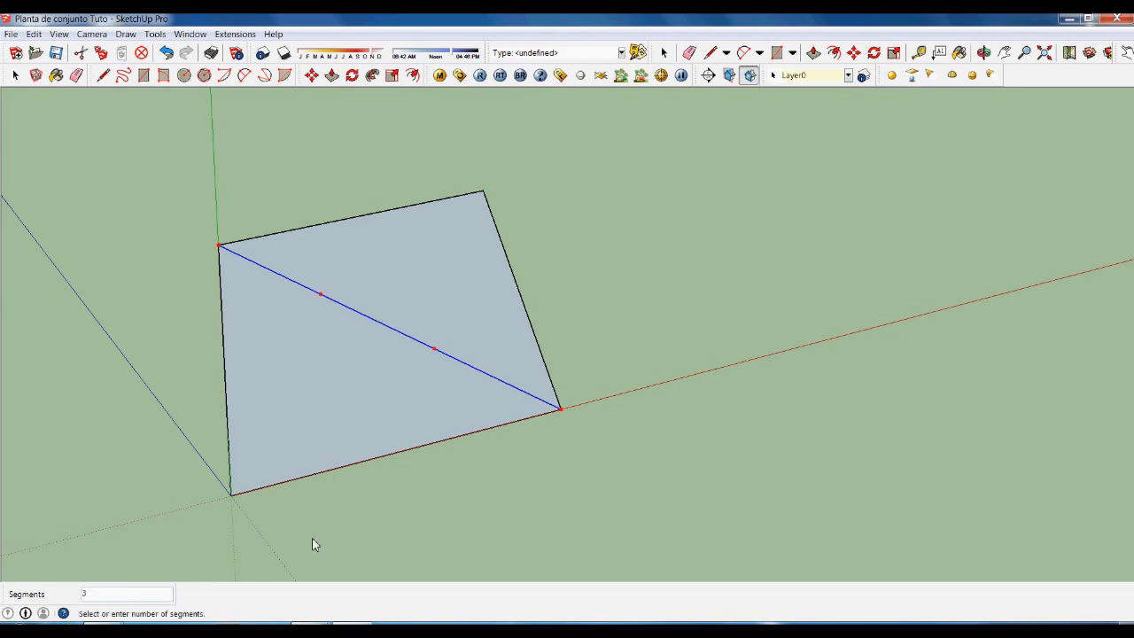
pyautogui.write('22')
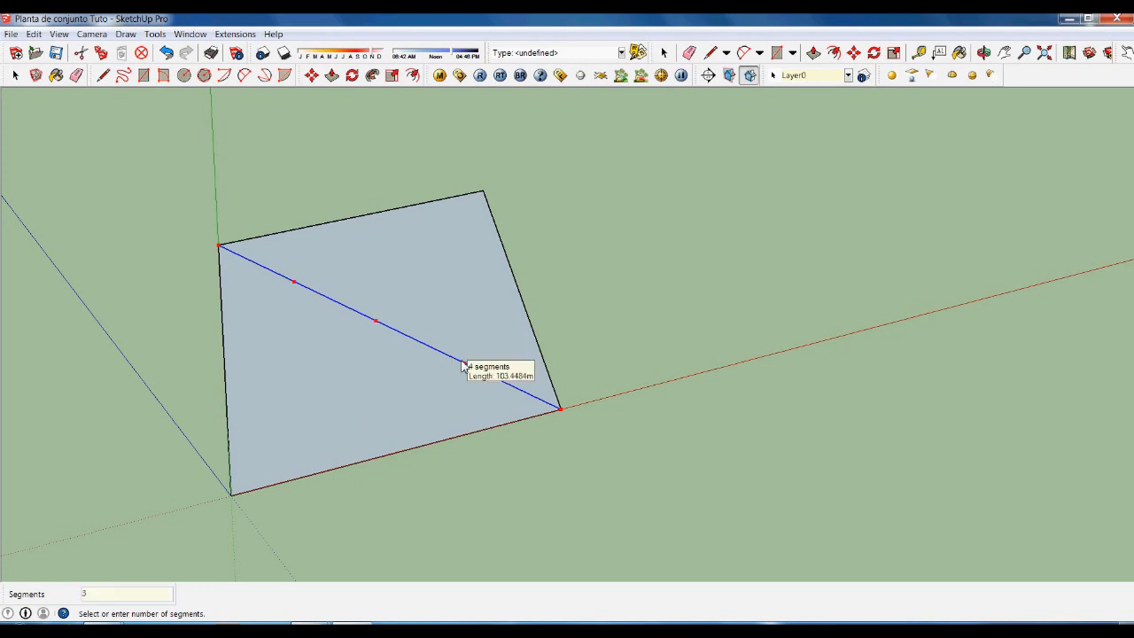
pyautogui.click(464, 367)
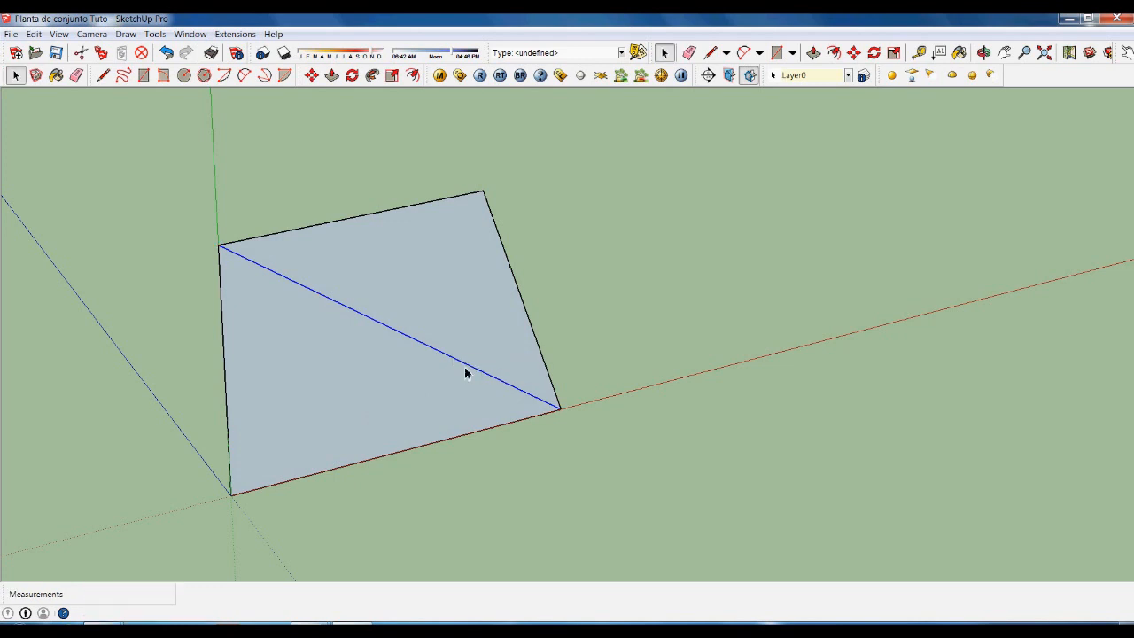
pyautogui.click(649, 391)
# Select the diagonal's segments one after another to check how the edge is divided.
pyautogui.click(519, 396)
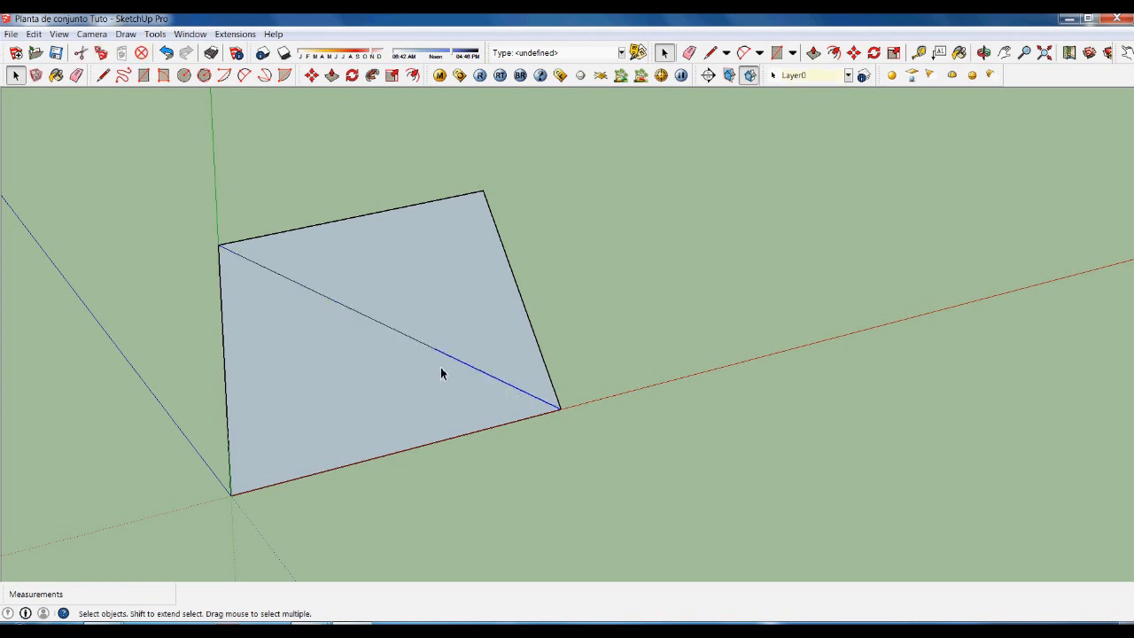
pyautogui.click(398, 335)
pyautogui.click(303, 293)
pyautogui.click(479, 379)
pyautogui.click(589, 483)
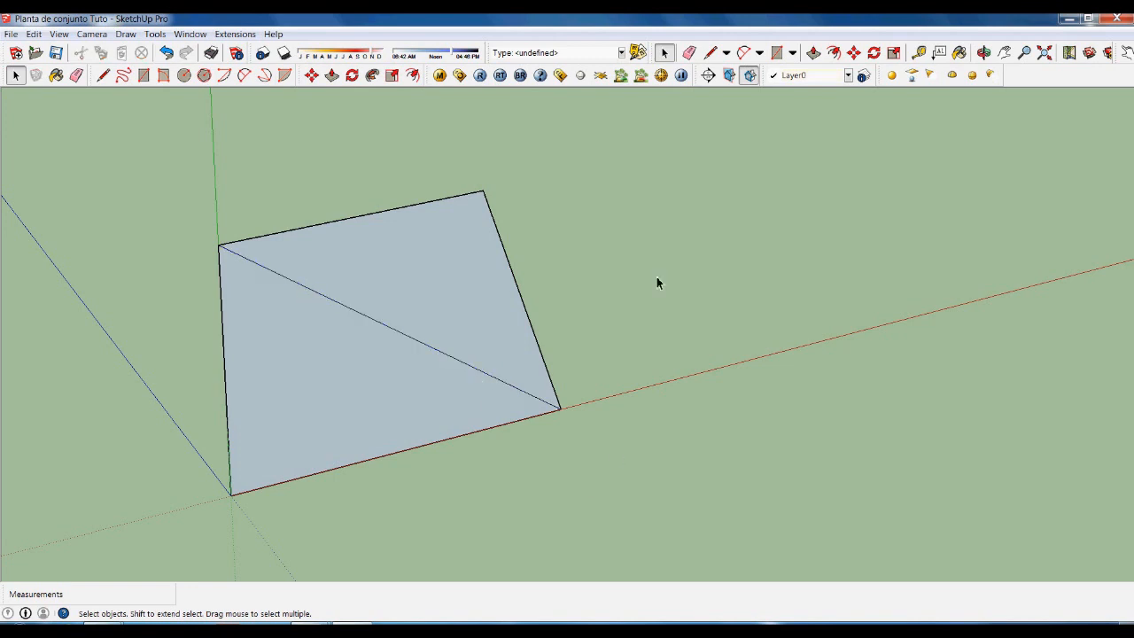
pyautogui.moveTo(615, 453); pyautogui.dragTo(602, 434, button='middle')
pyautogui.press('c')
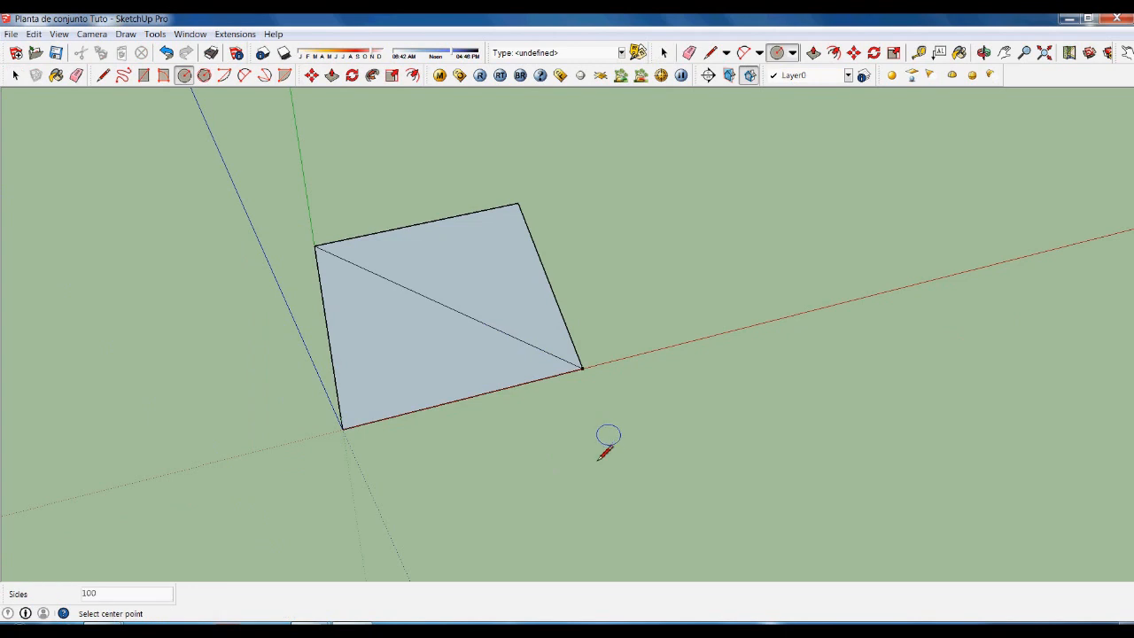
pyautogui.click(547, 448)
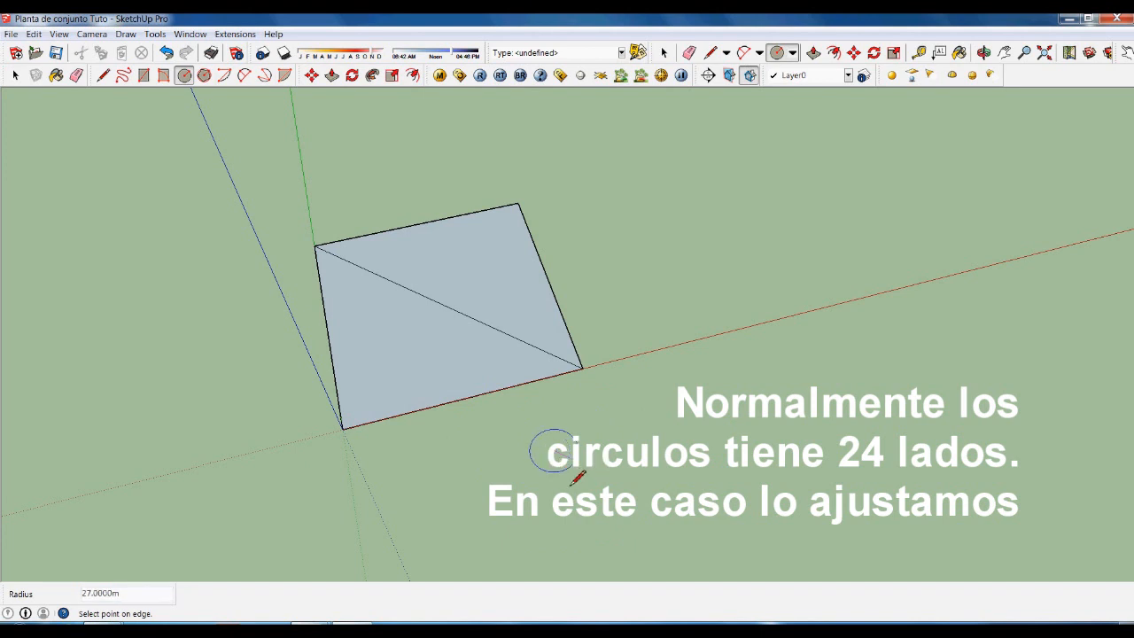
pyautogui.press('space')
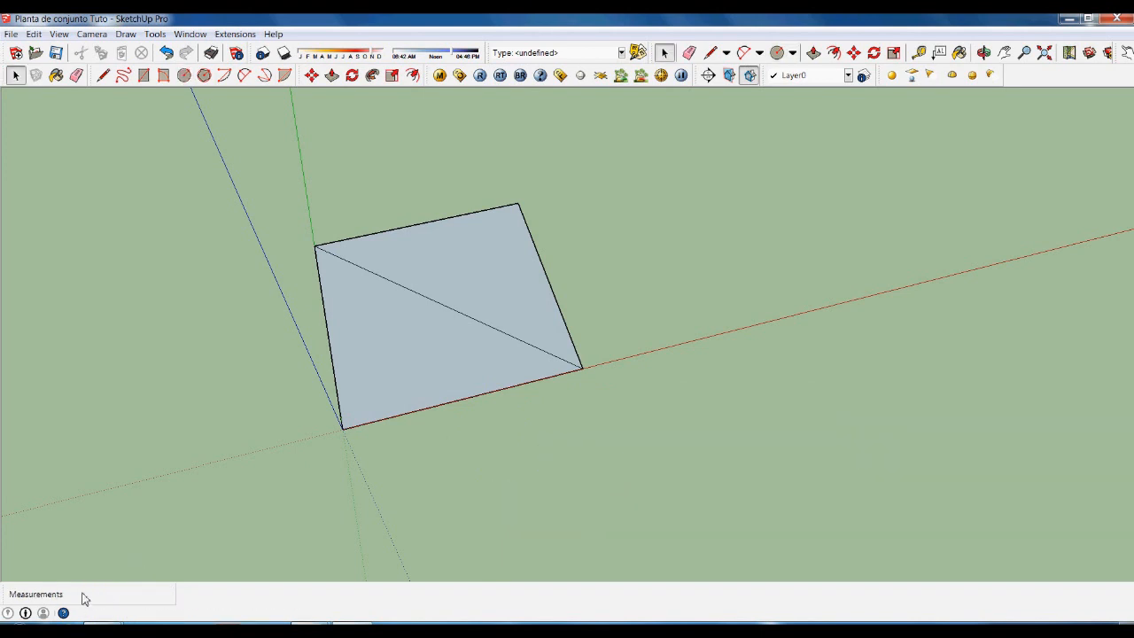
pyautogui.press('c')
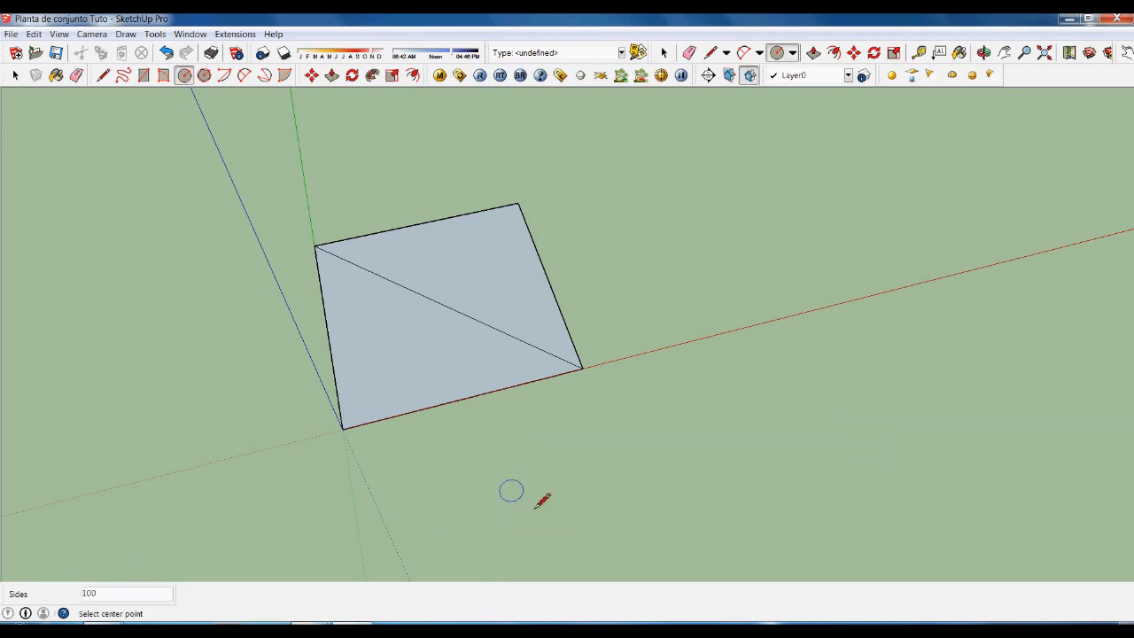
pyautogui.click(531, 485)
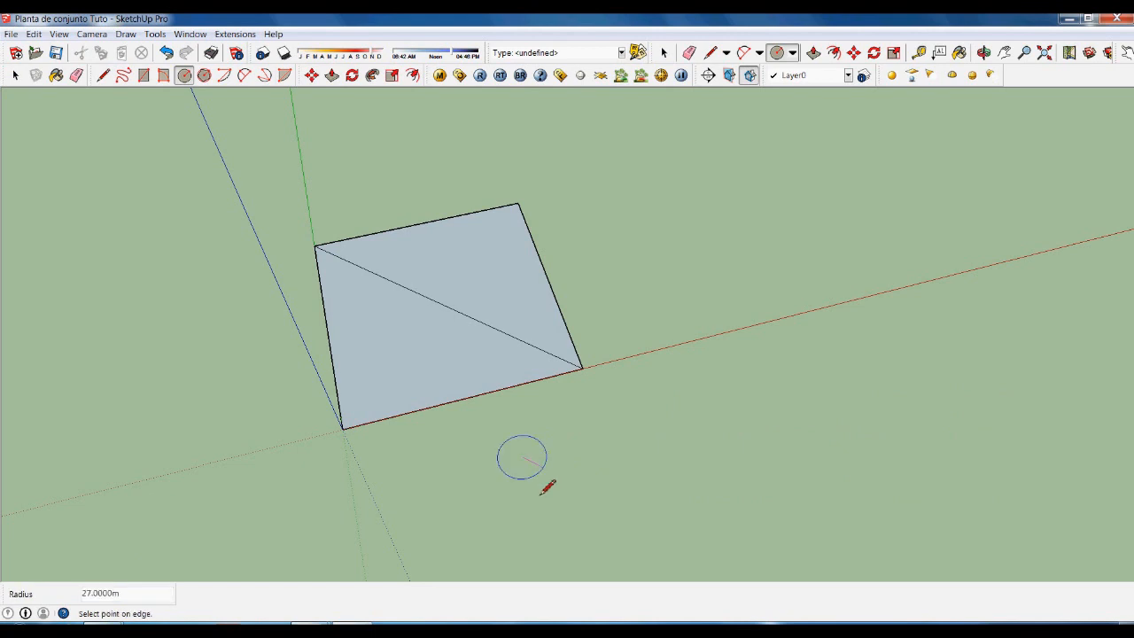
pyautogui.press('space')
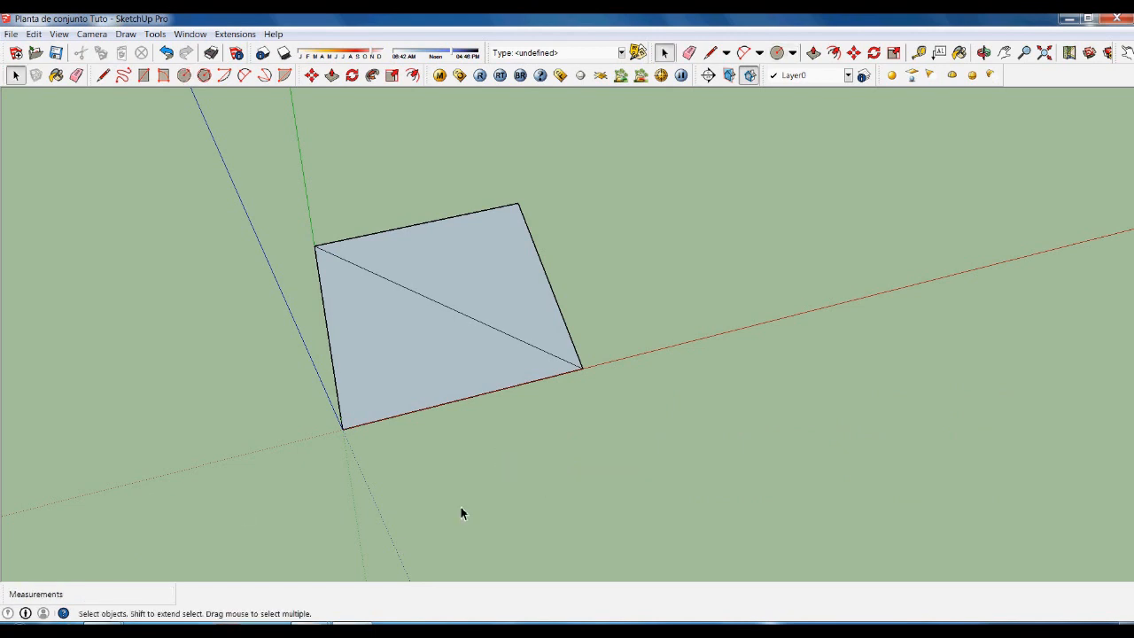
# Draw a 100-sided circle with a 20 m radius, centred on the diagonal's division point nearest the red-axis corner.
pyautogui.write('c')
pyautogui.write('100')
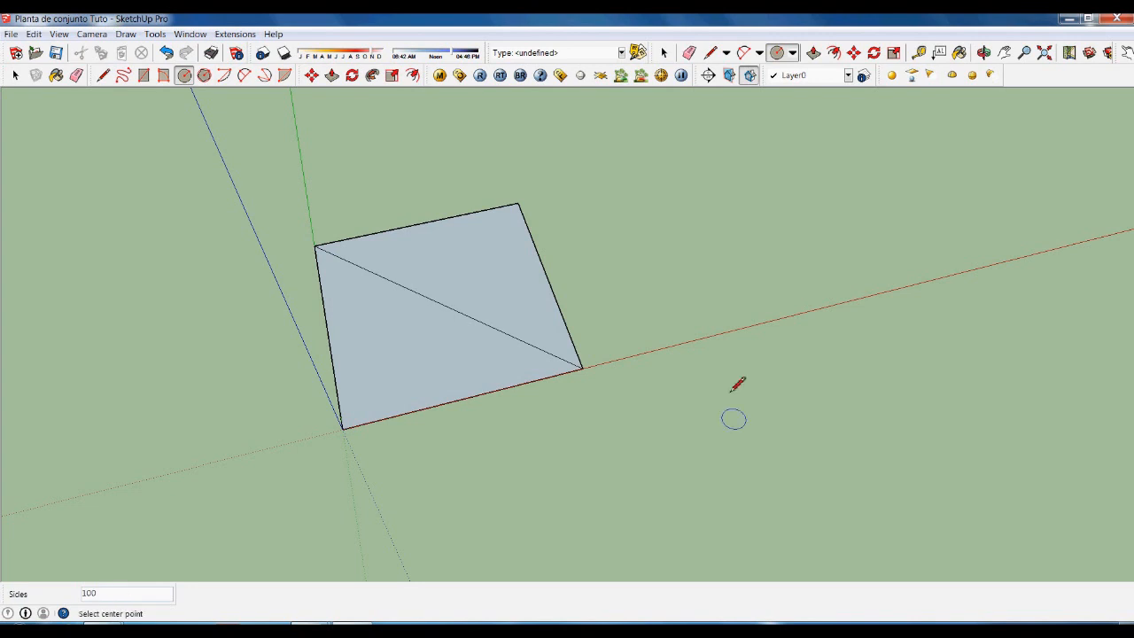
pyautogui.click(486, 324)
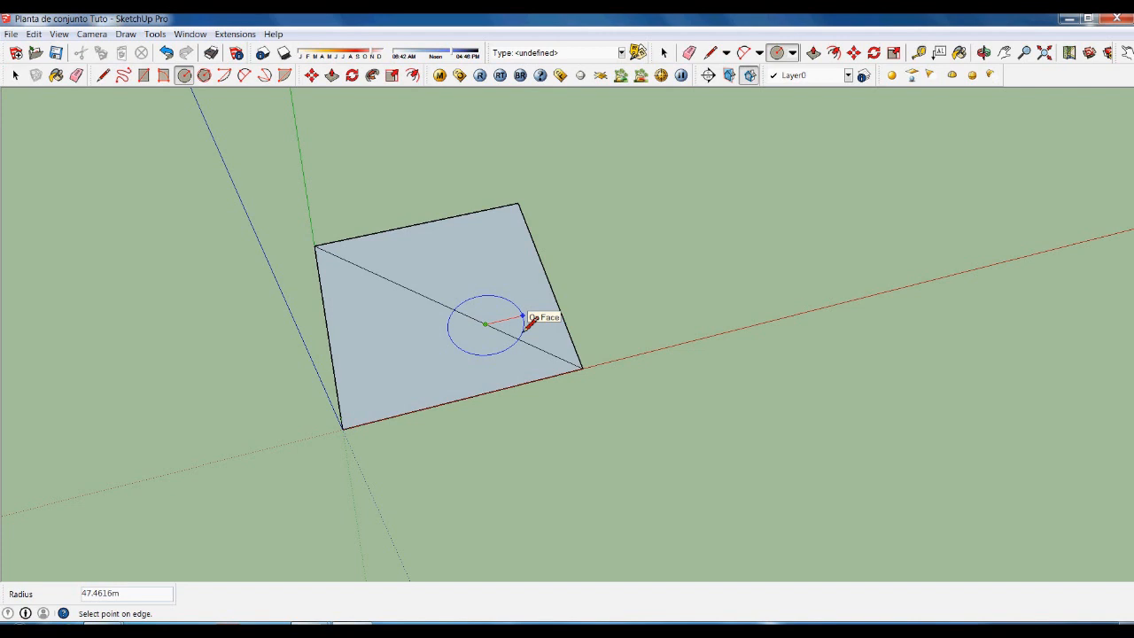
pyautogui.write('20')
pyautogui.press('Return')
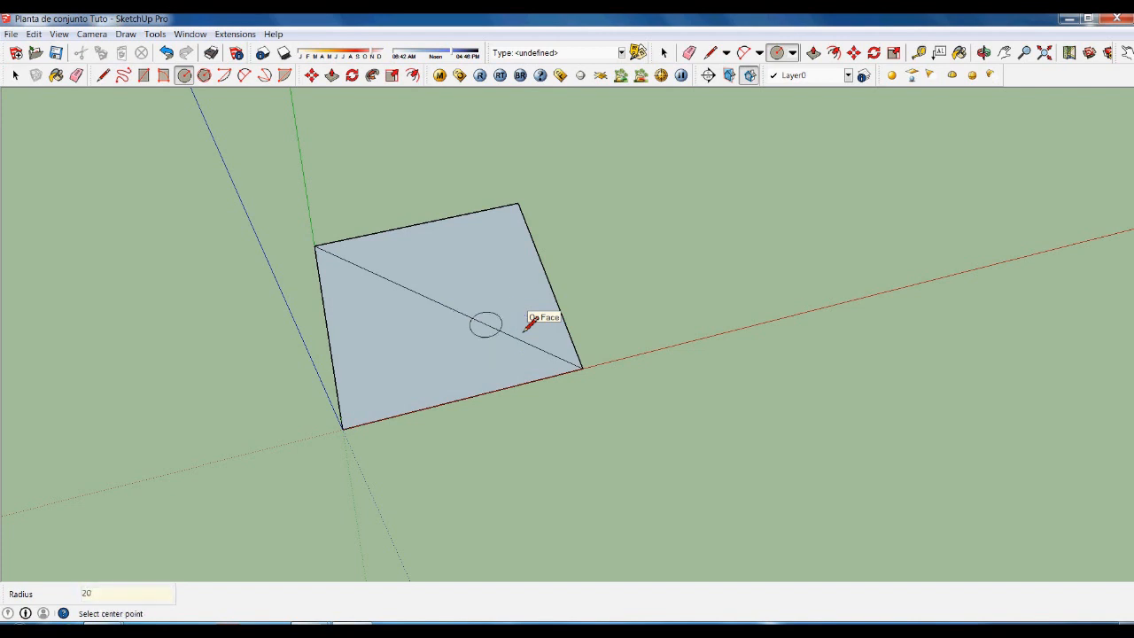
pyautogui.press('space')
pyautogui.scroll(5, 496, 343)
pyautogui.scroll(2, 501, 346)
pyautogui.scroll(-5, 403, 317)
pyautogui.scroll(2, 730, 427)
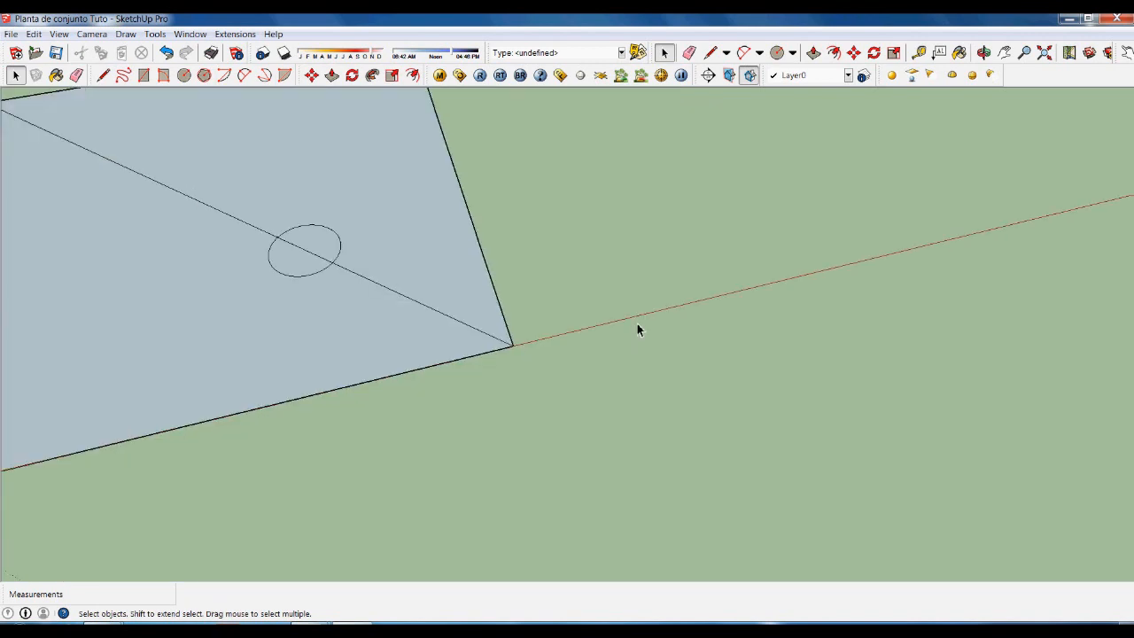
pyautogui.press('c')
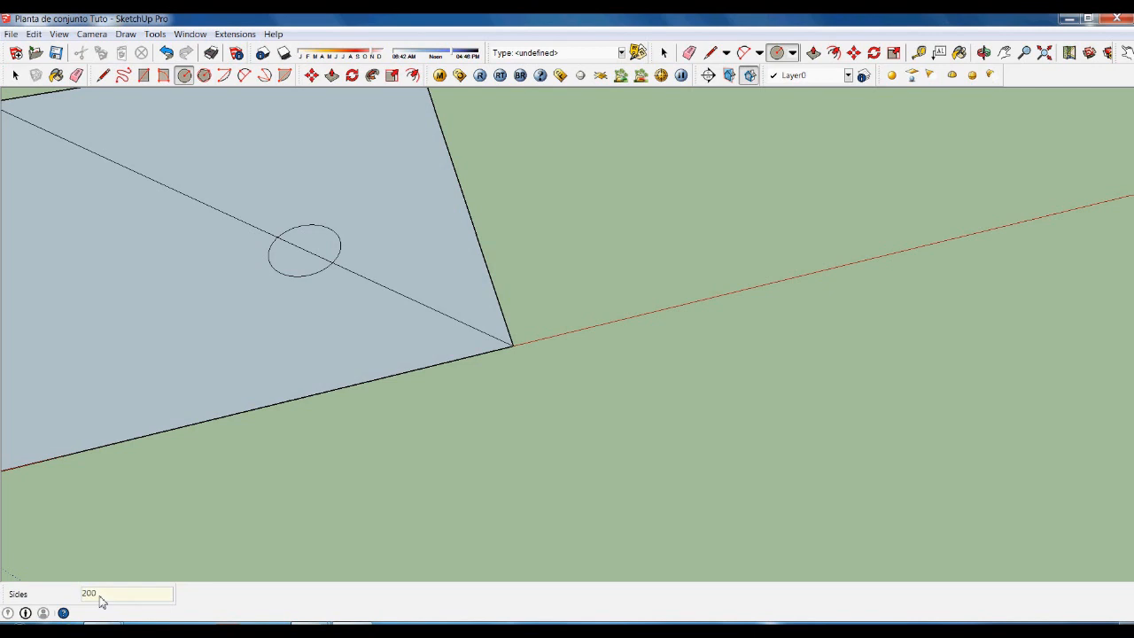
pyautogui.click(538, 411)
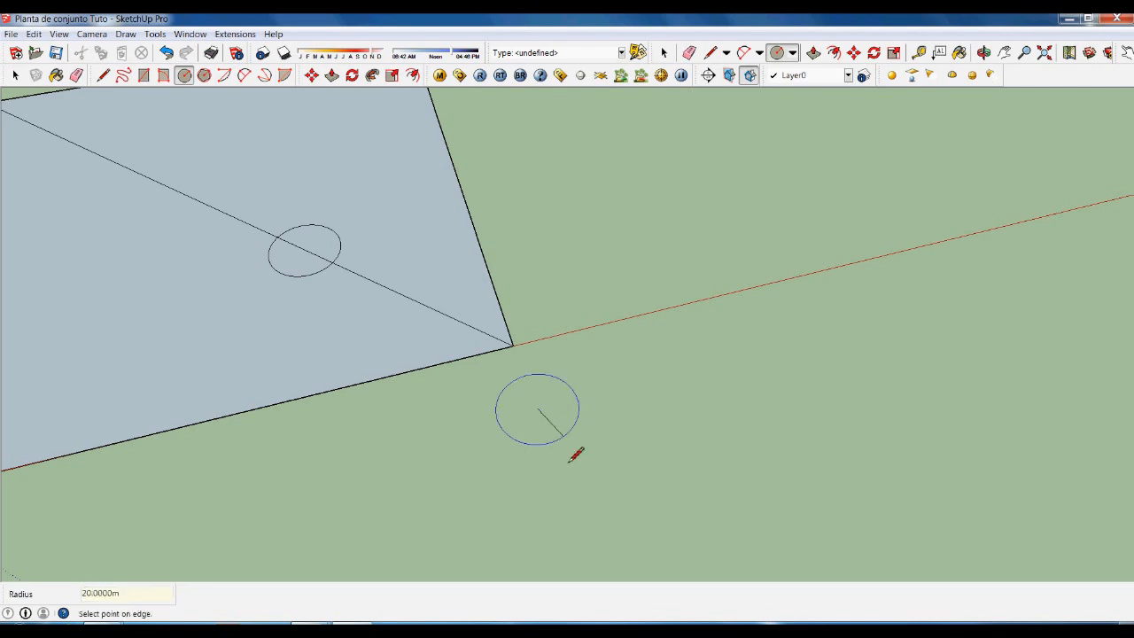
pyautogui.press('space')
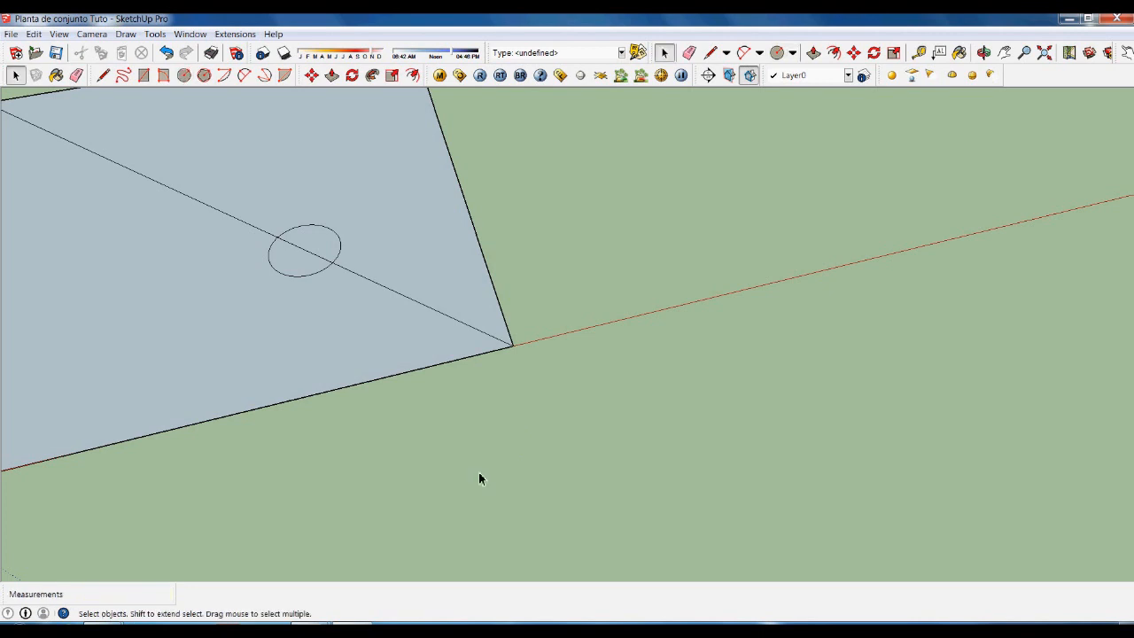
# Draw a 24-sided trial circle with a radius of about 17.5 m outside the quadrilateral, near its red-axis corner.
pyautogui.press('c')
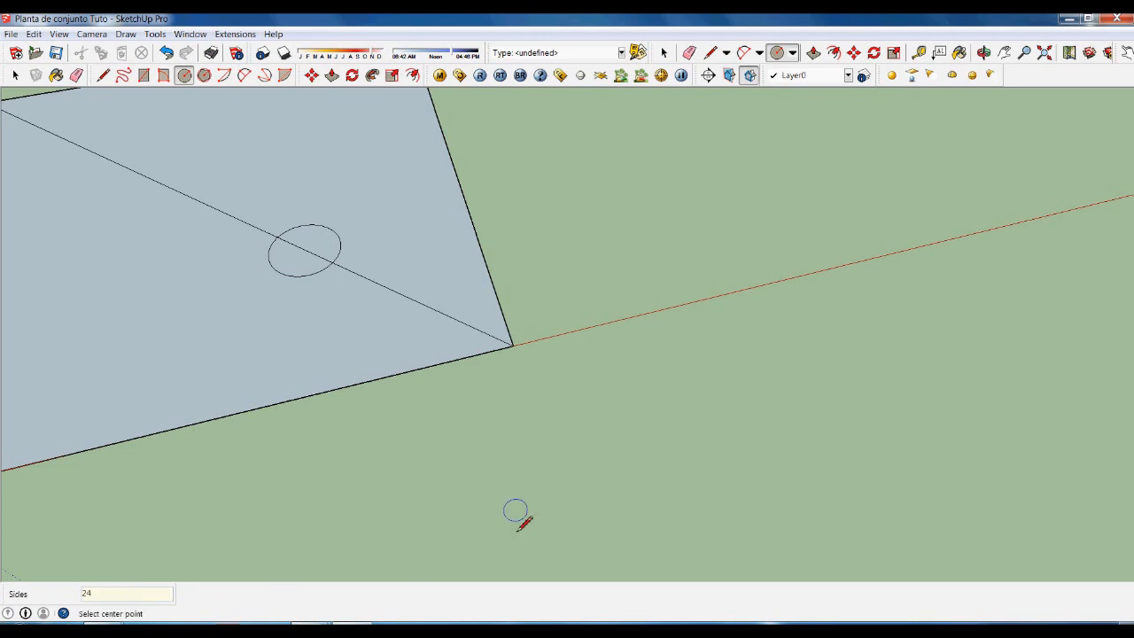
pyautogui.click(503, 460)
pyautogui.click(538, 492)
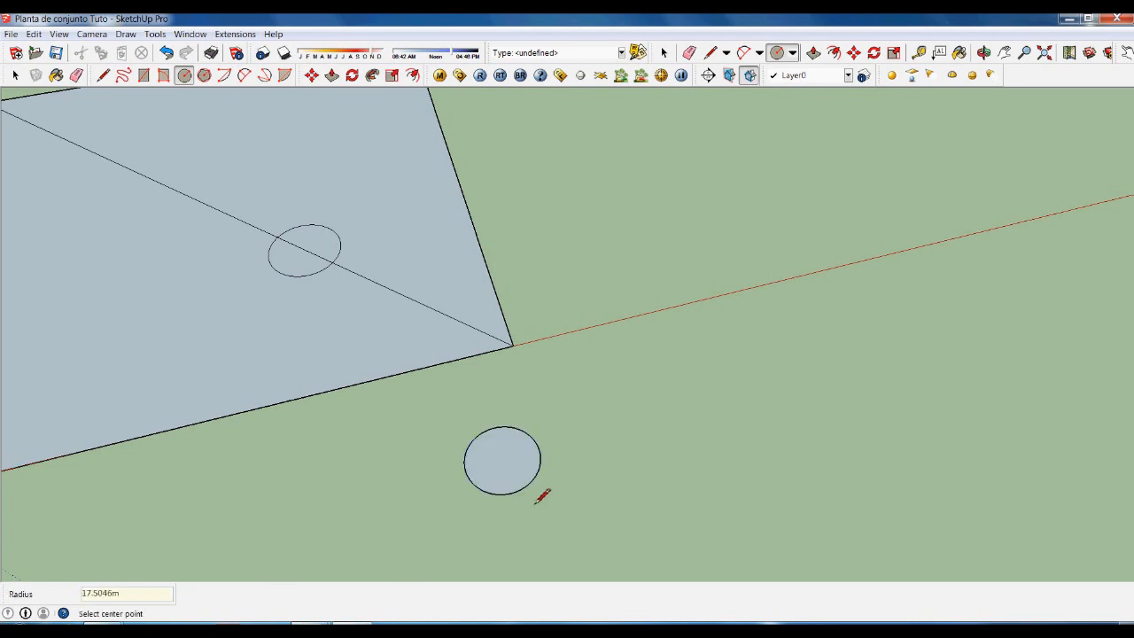
pyautogui.scroll(8, 539, 493)
pyautogui.scroll(-5, 561, 436)
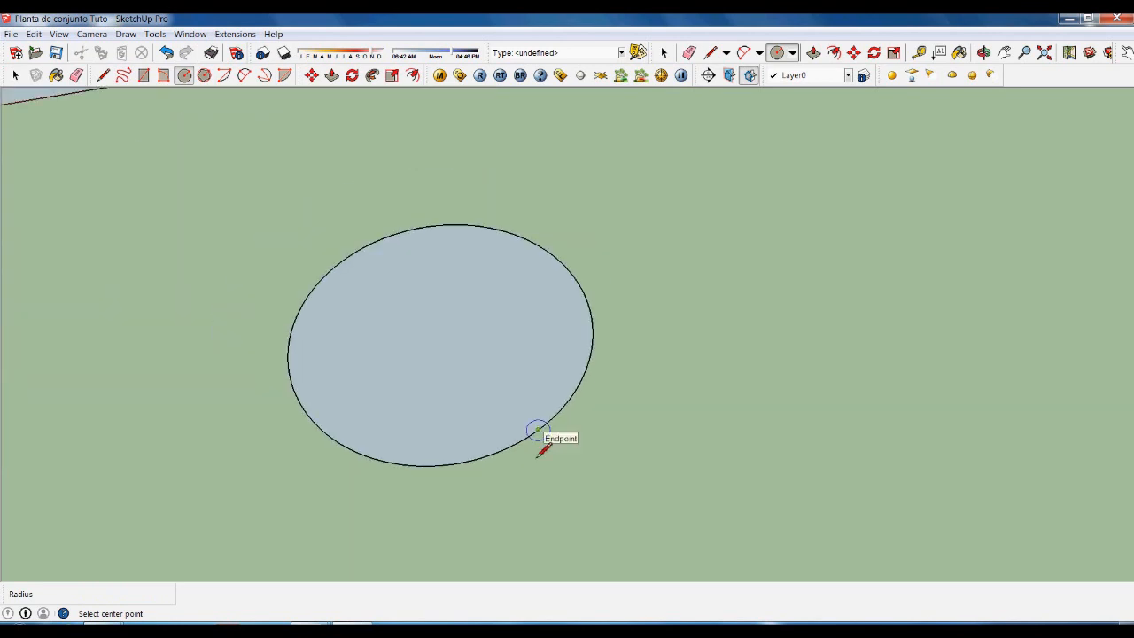
# Delete the 24-sided trial circle outside the quadrilateral.
pyautogui.press('space')
pyautogui.scroll(-3, 451, 342)
pyautogui.moveTo(614, 503); pyautogui.dragTo(651, 532)
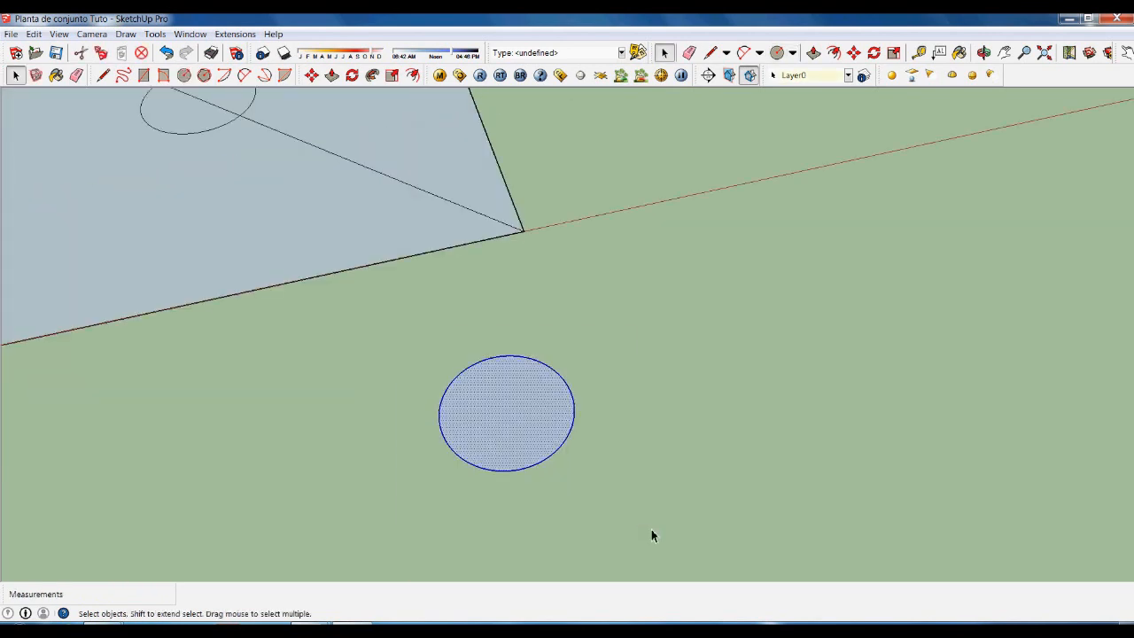
pyautogui.press('Delete')
pyautogui.scroll(-2, 657, 463)
pyautogui.scroll(1, 606, 272)
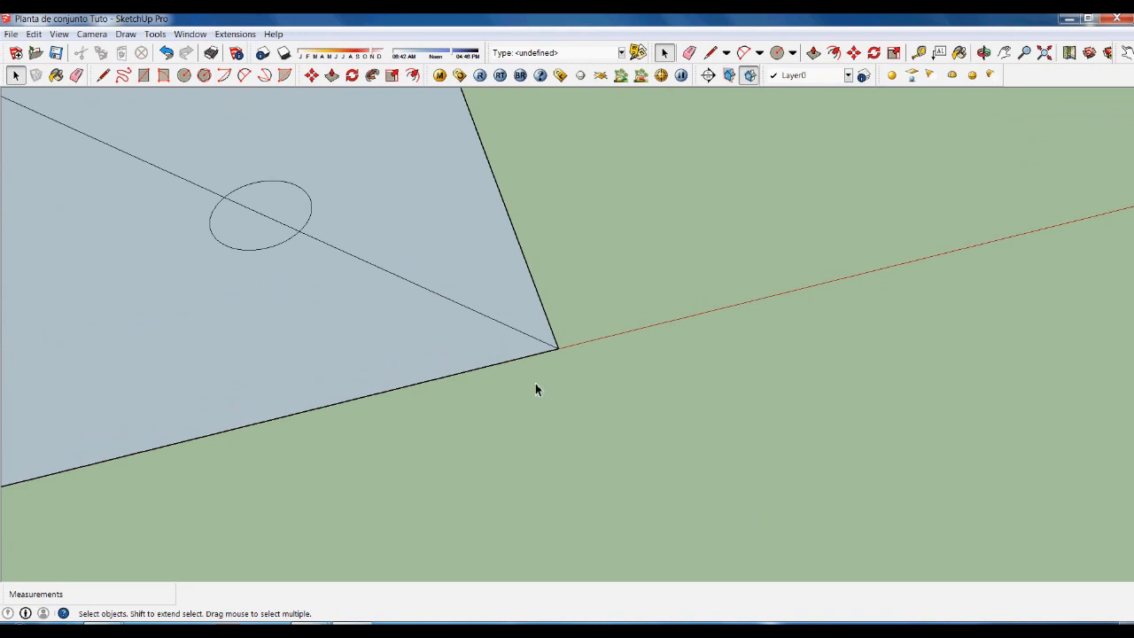
# Draw two concentric circles with radii of 35 m and 27 m, centred on the quadrilateral's red-axis corner.
pyautogui.press('c')
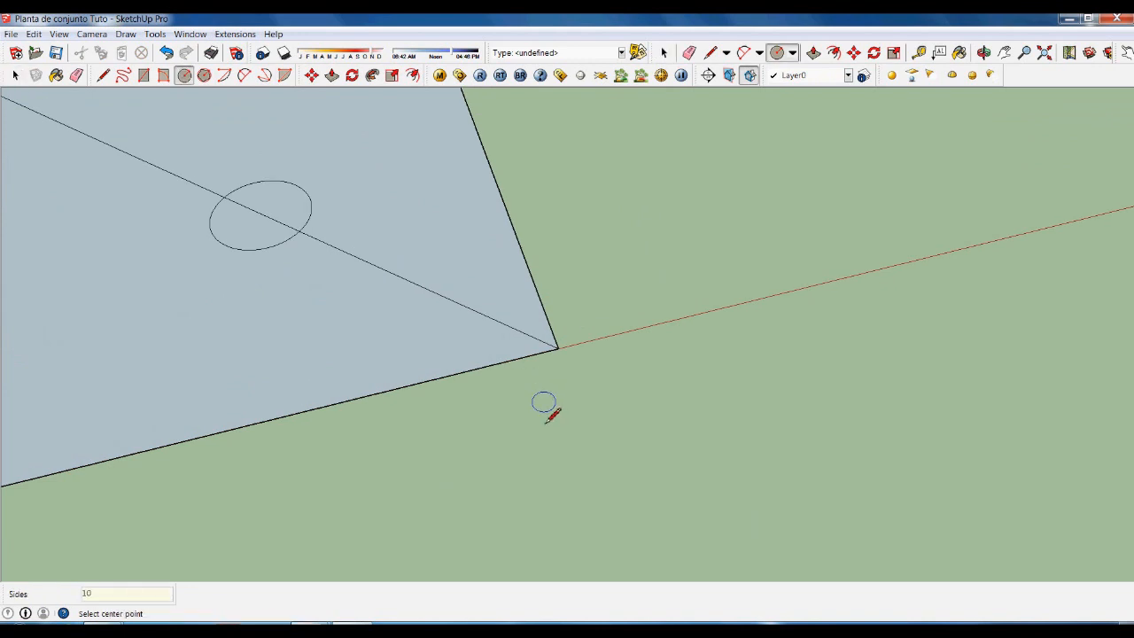
pyautogui.click(557, 348)
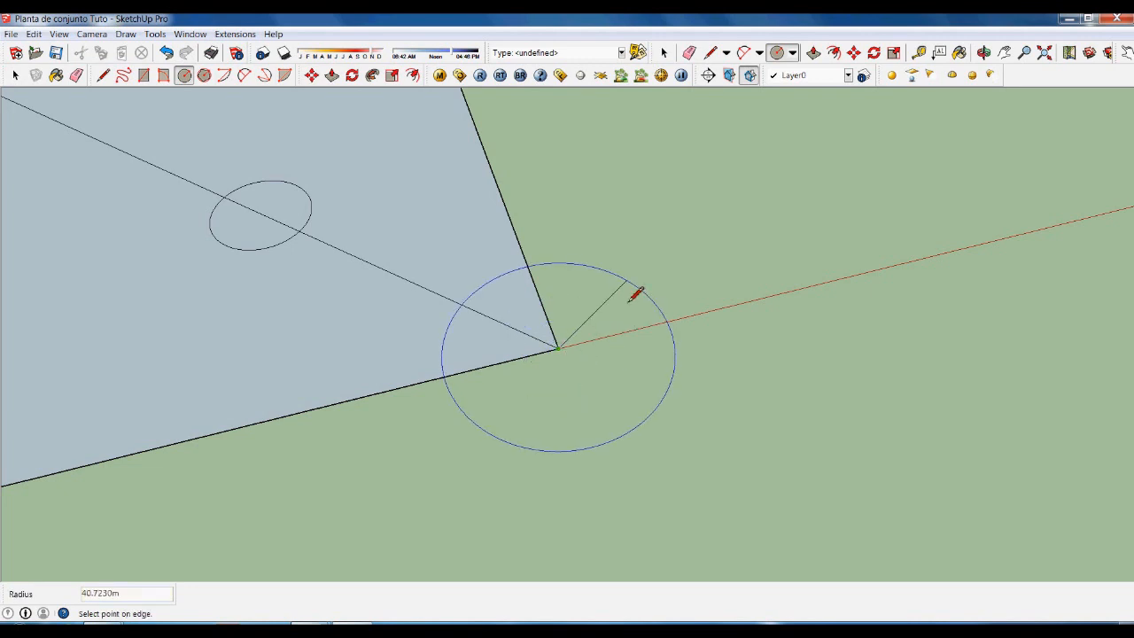
pyautogui.write('35')
pyautogui.press('Return')
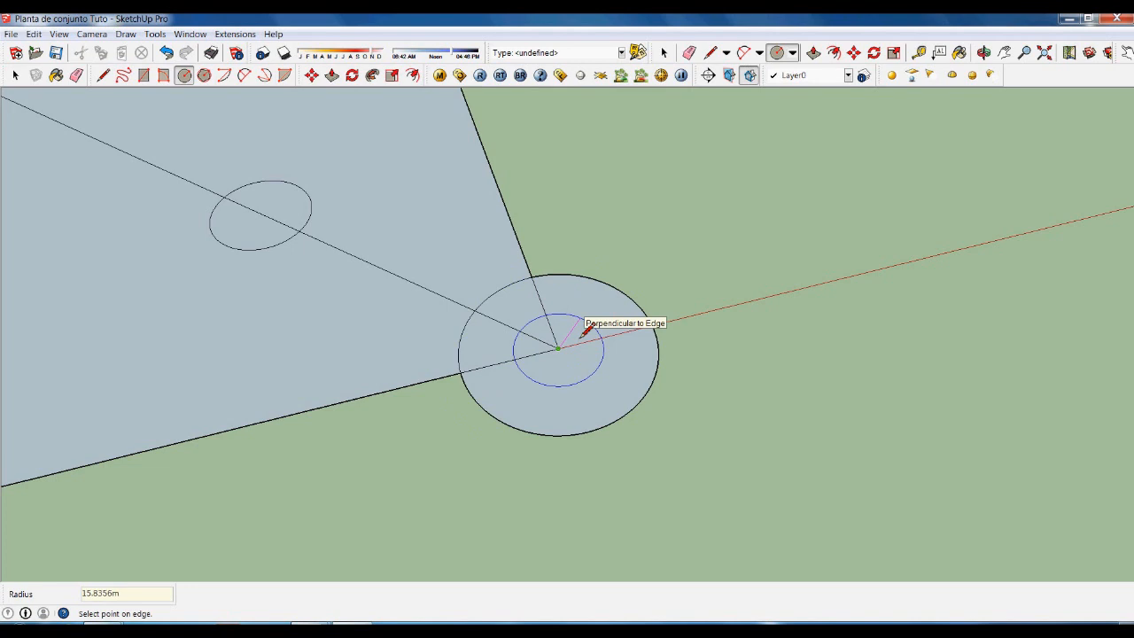
pyautogui.write('27')
pyautogui.press('Return')
pyautogui.press('space')
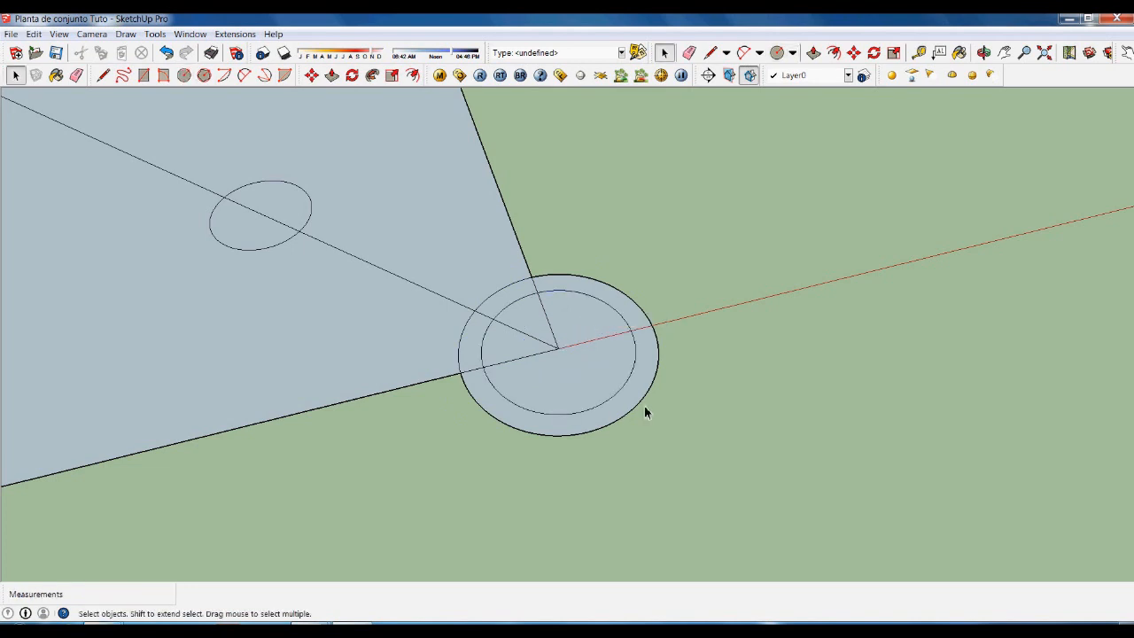
# Delete the ring face between the concentric circles outside the quadrilateral, together with its outer arc.
pyautogui.moveTo(712, 441); pyautogui.dragTo(683, 535, button='middle')
pyautogui.scroll(-3, 593, 458)
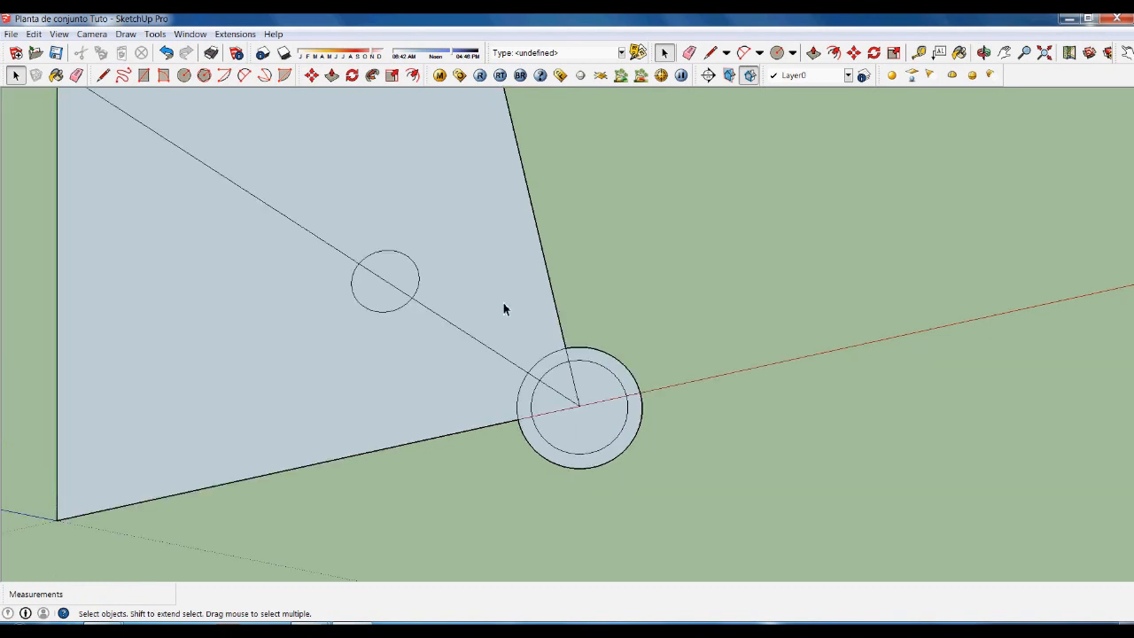
pyautogui.scroll(2, 623, 398)
pyautogui.scroll(5, 623, 398)
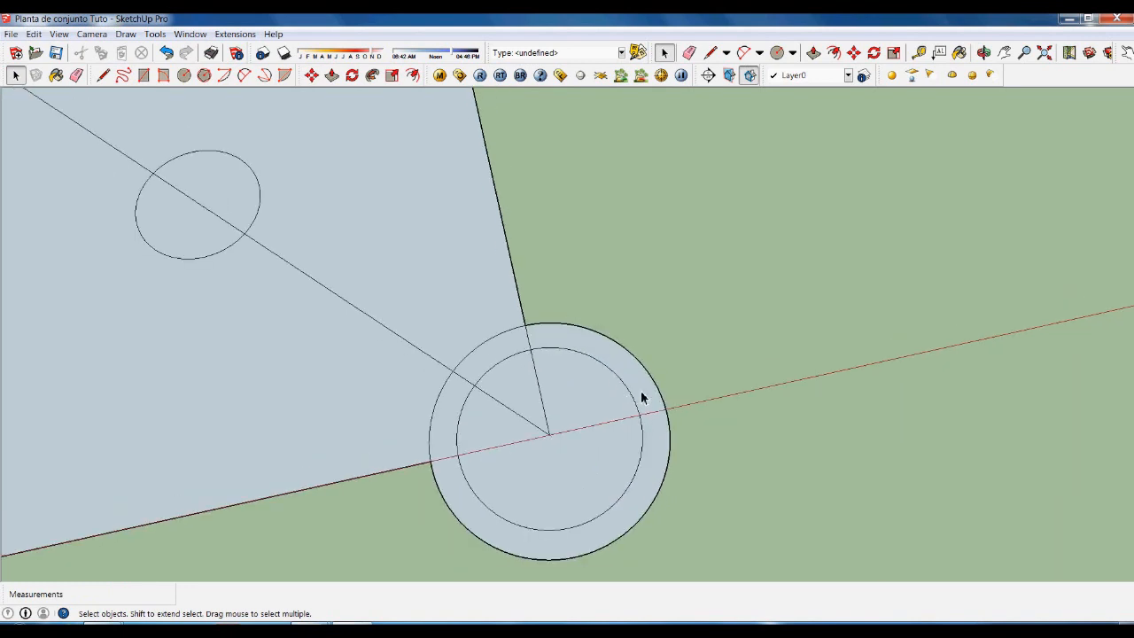
pyautogui.click(608, 312)
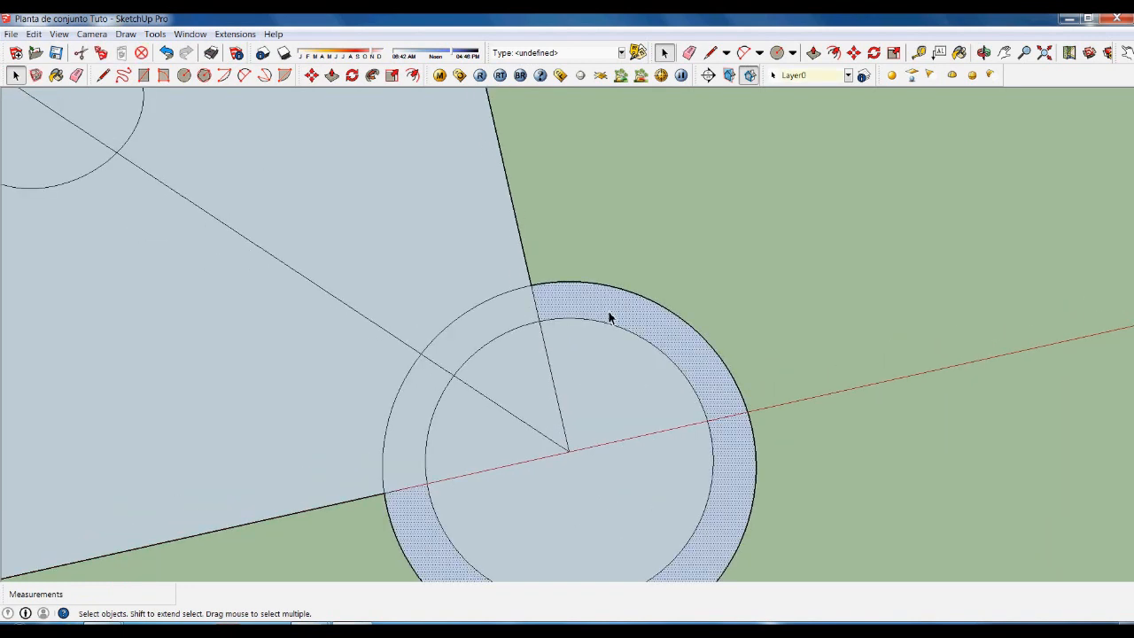
pyautogui.press('Delete')
pyautogui.scroll(-1, 626, 322)
pyautogui.moveTo(701, 461); pyautogui.dragTo(716, 469)
pyautogui.press('Delete')
# Delete the ring face inside the quadrilateral and the boundary and diagonal edge pieces that cross the gap.
pyautogui.scroll(2, 570, 296)
pyautogui.click(431, 481)
pyautogui.press('Delete')
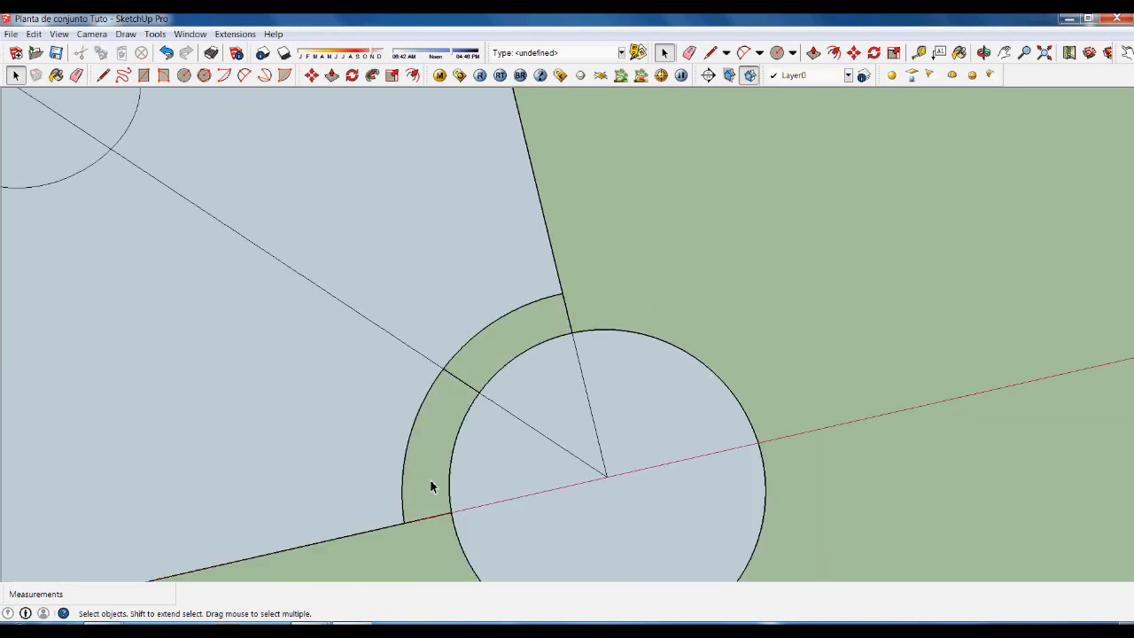
pyautogui.click(432, 518)
pyautogui.press('Delete')
pyautogui.click(465, 382)
pyautogui.press('Delete')
pyautogui.click(572, 325)
pyautogui.press('Delete')
# Delete the pieces of the quadrilateral's far side edge and of the diagonal that lie inside the 27 m circle.
pyautogui.click(598, 437)
pyautogui.press('Delete')
pyautogui.click(584, 462)
pyautogui.scroll(-6, 633, 373)
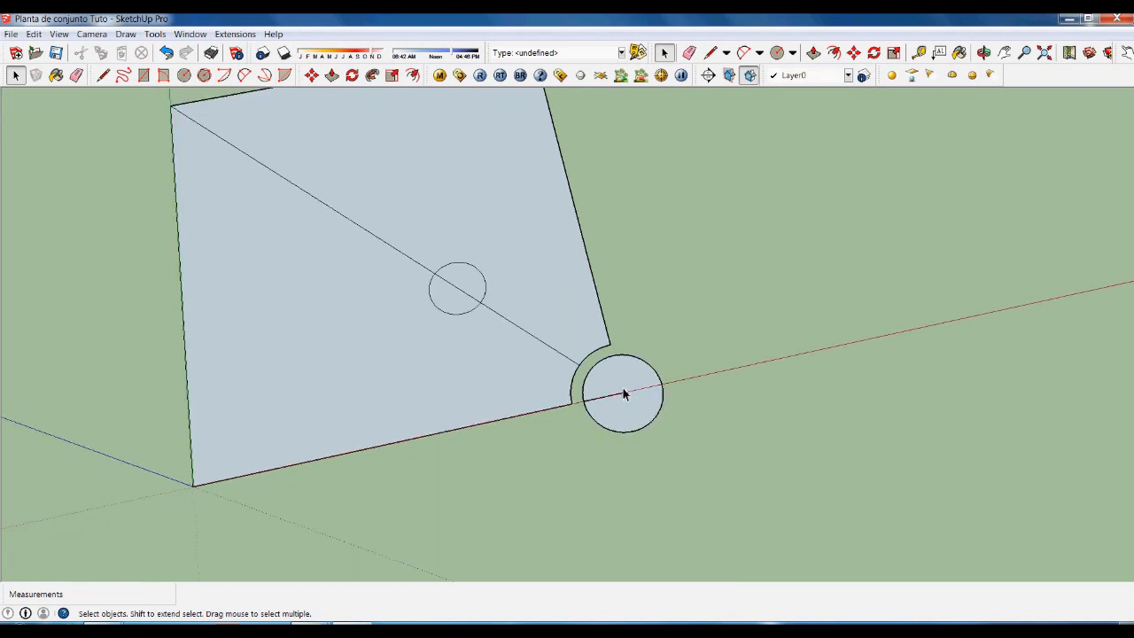
# Delete the leftover edge piece on the red axis inside the 27 m circle and save the model.
pyautogui.scroll(3, 601, 400)
pyautogui.click(619, 419)
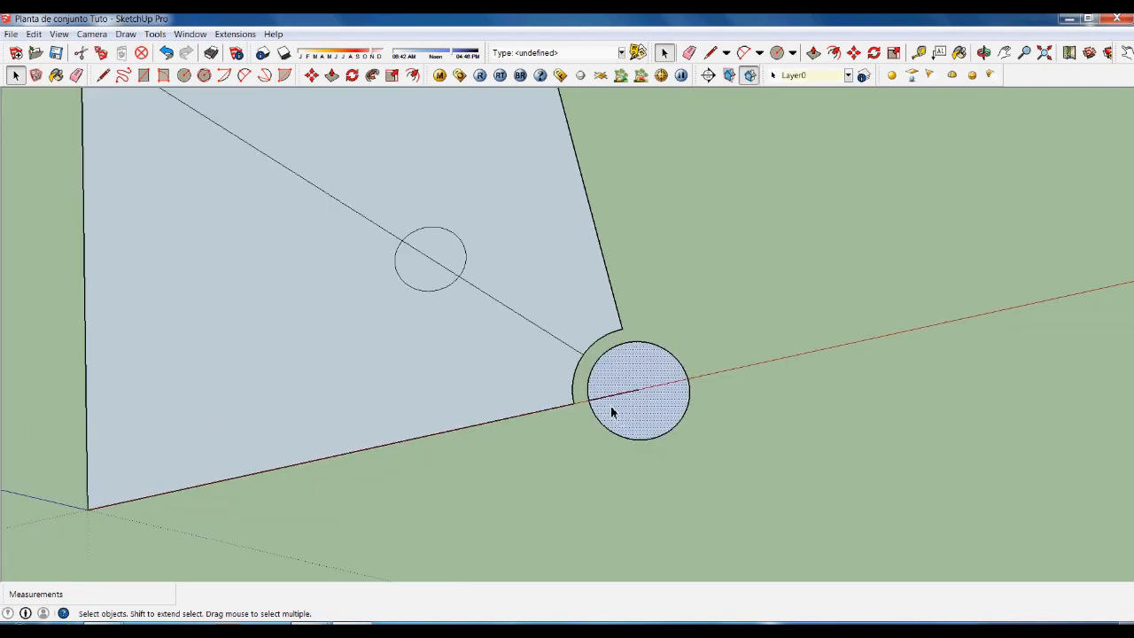
pyautogui.click(614, 400)
pyautogui.press('Delete')
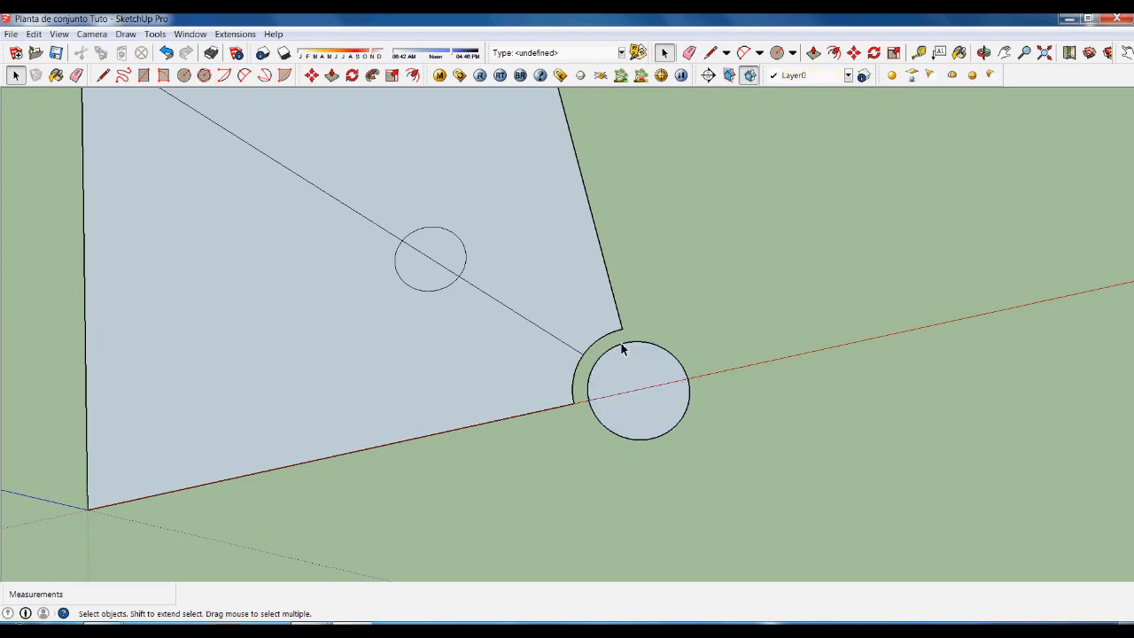
pyautogui.scroll(-3, 571, 434)
pyautogui.moveTo(613, 463); pyautogui.dragTo(550, 410, button='middle')
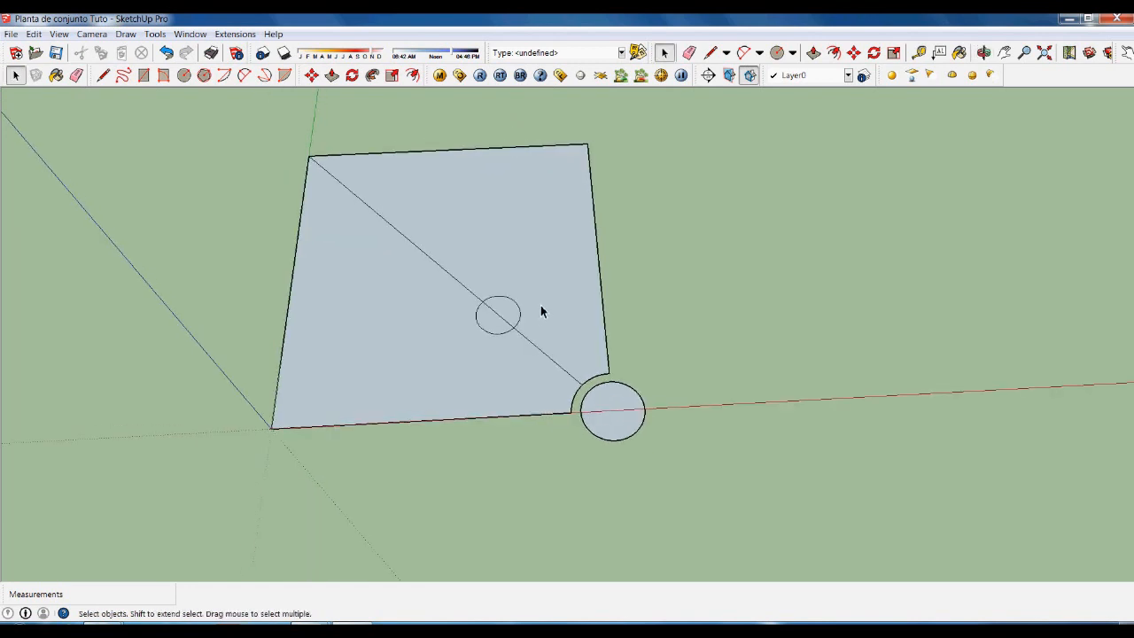
pyautogui.click(57, 55)
# Set the camera to the standard Top view with parallel projection.
pyautogui.click(93, 34)
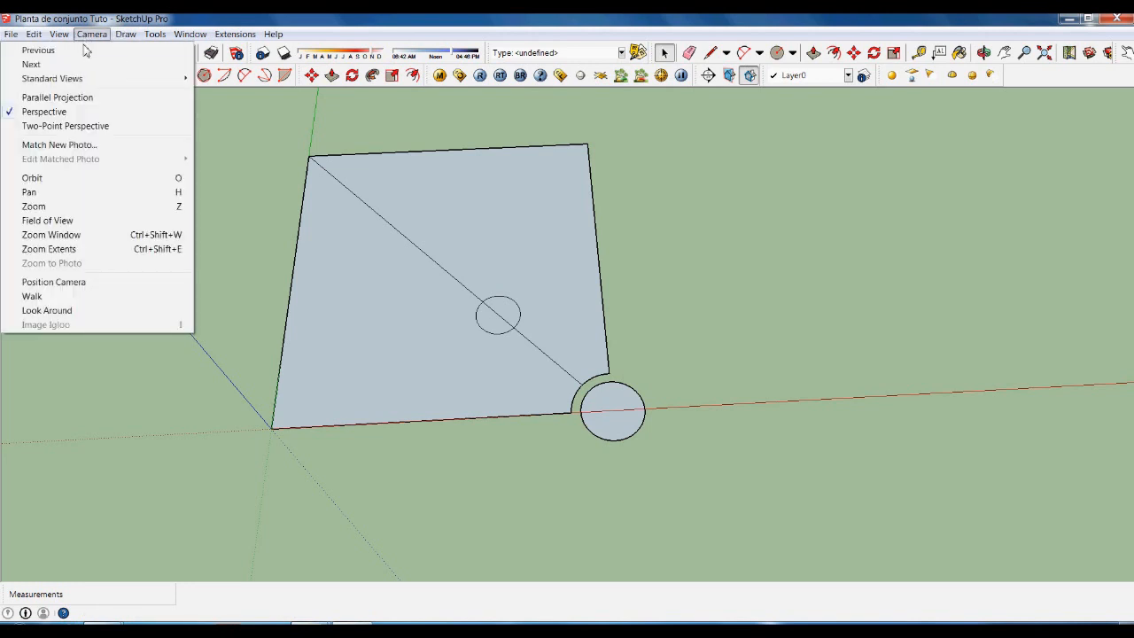
pyautogui.moveTo(177, 78)
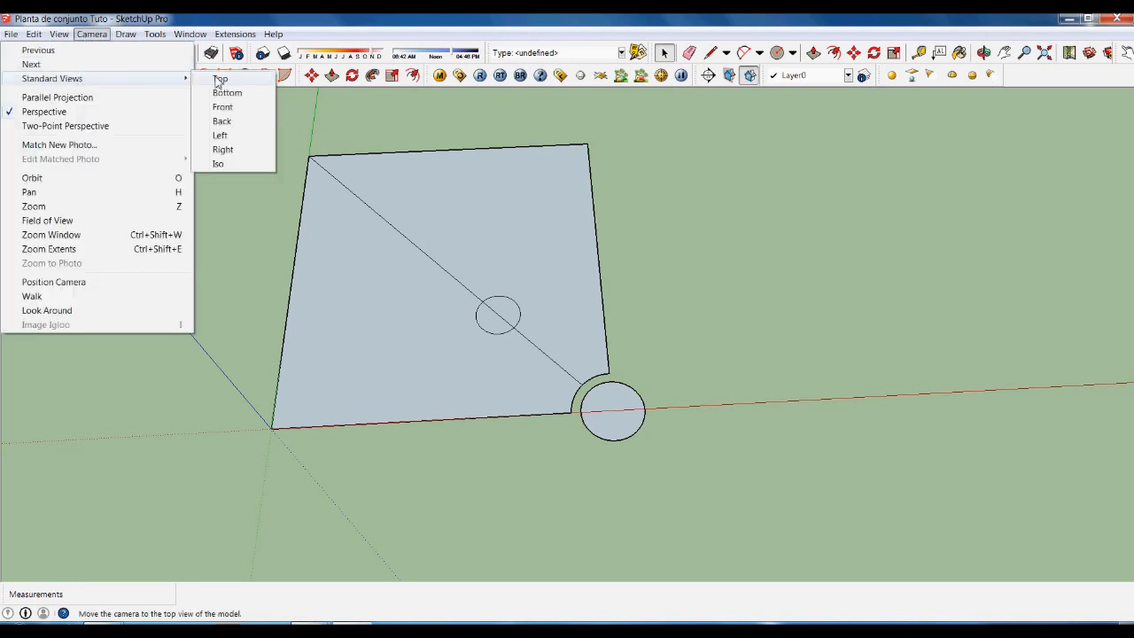
pyautogui.click(219, 79)
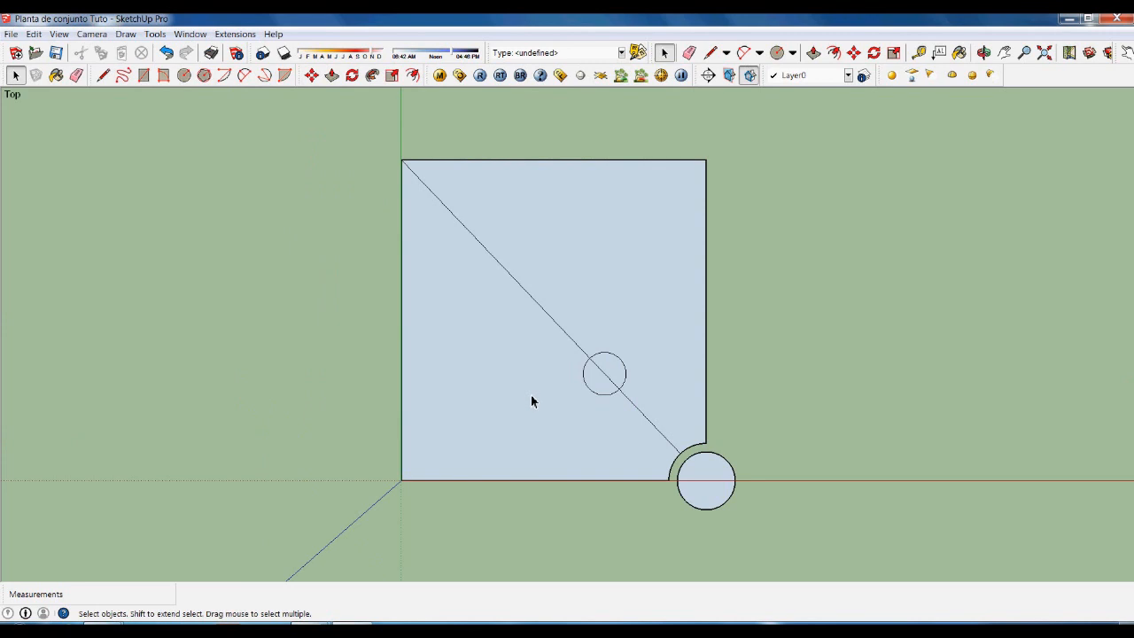
pyautogui.click(58, 34)
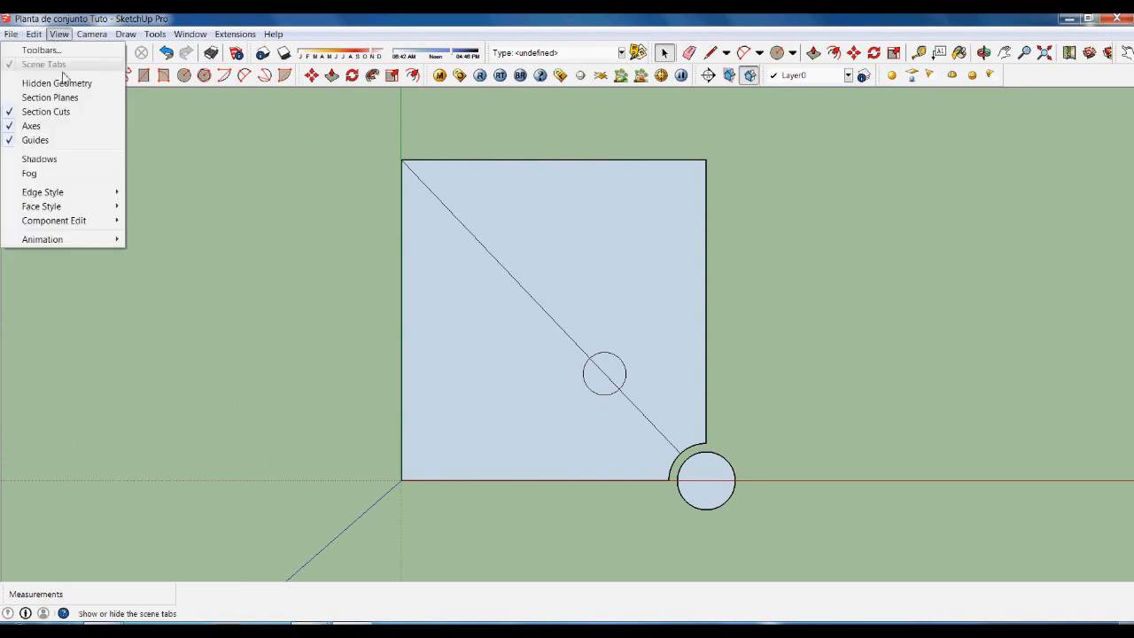
pyautogui.moveTo(91, 33)
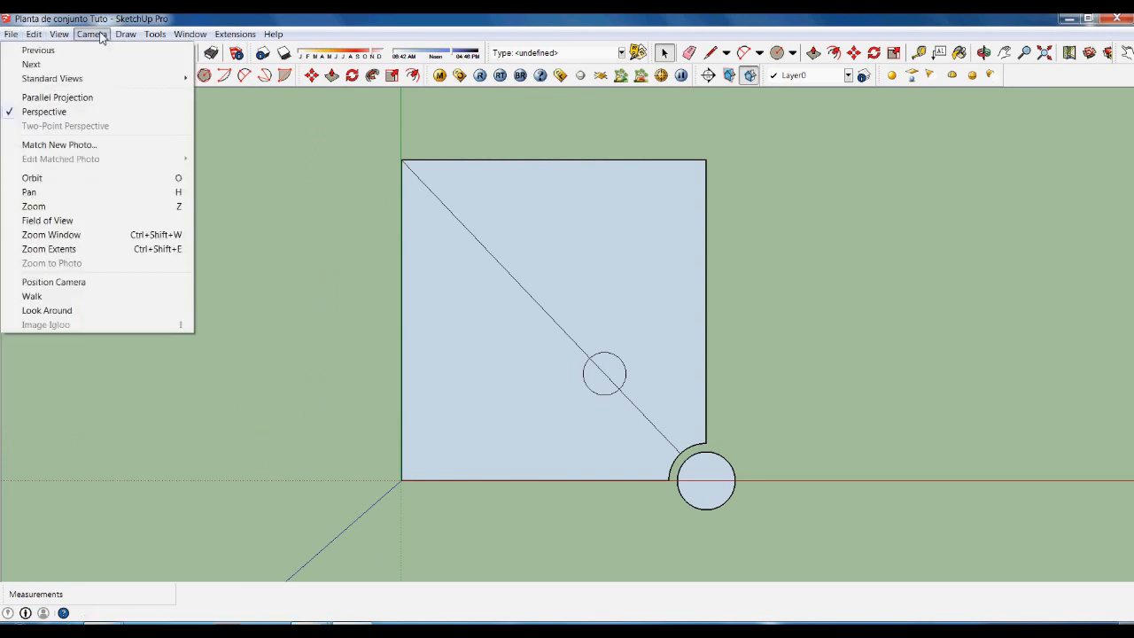
pyautogui.click(56, 98)
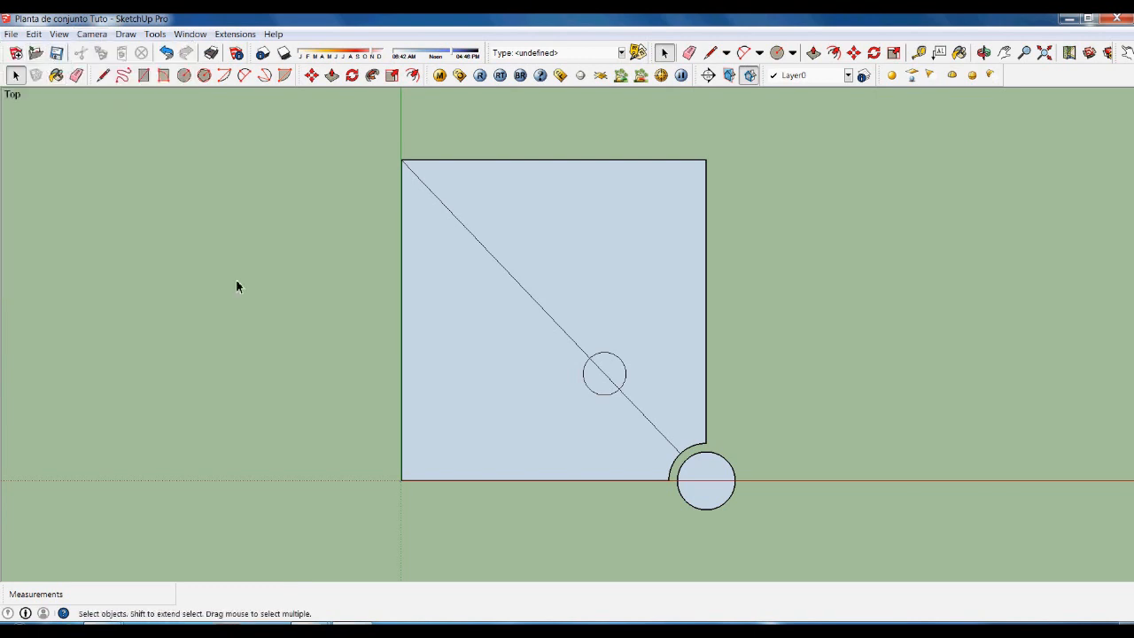
# Draw a 5 × 2.4 m rectangle in the empty area below the plot, left of the green axis.
pyautogui.scroll(-1, 394, 225)
pyautogui.scroll(1, 643, 504)
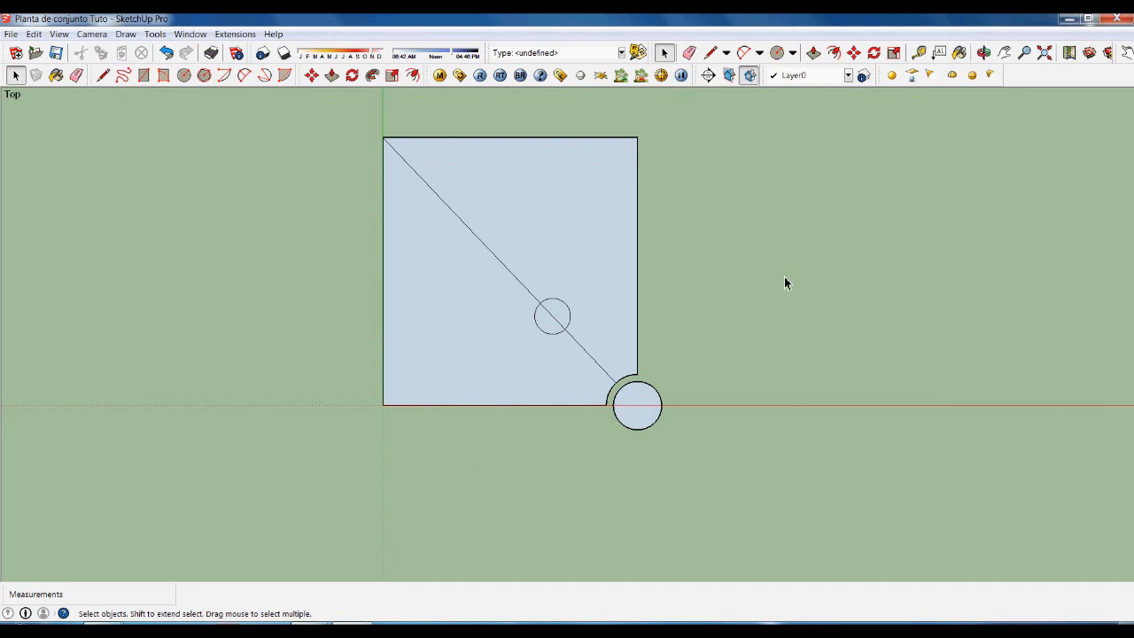
pyautogui.scroll(-1, 780, 270)
pyautogui.scroll(1, 553, 456)
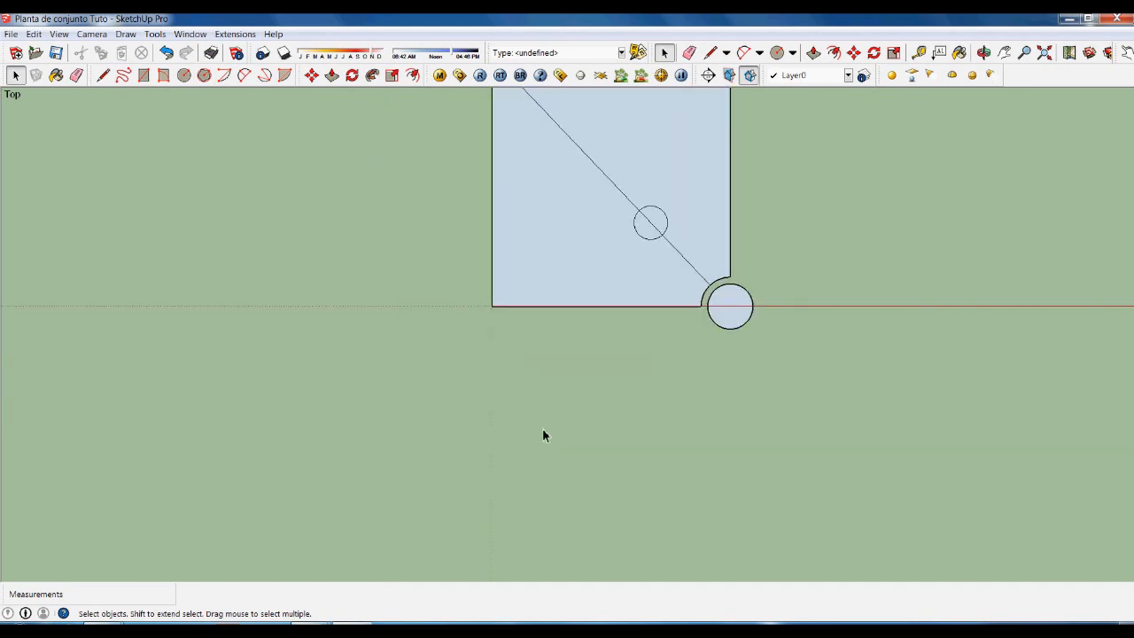
pyautogui.scroll(-1, 805, 305)
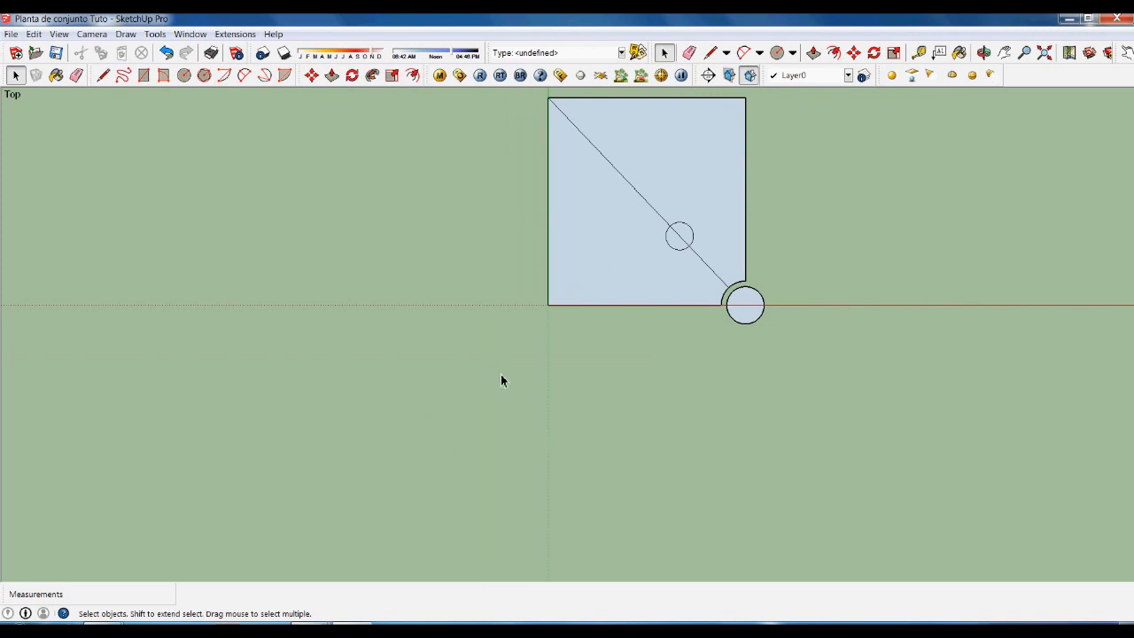
pyautogui.scroll(4, 500, 381)
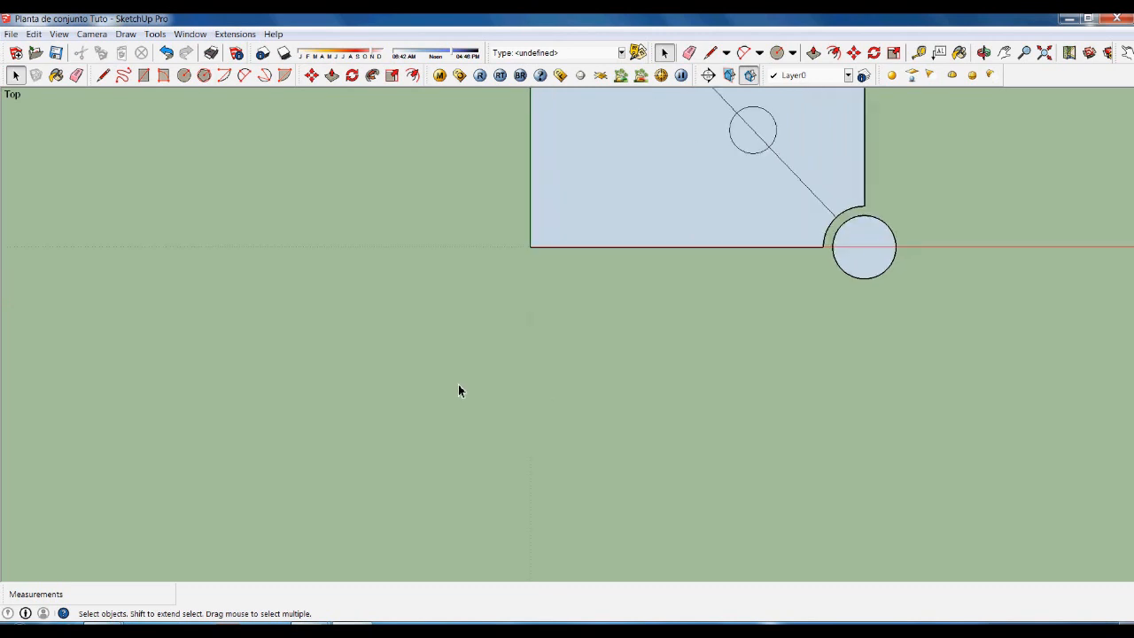
pyautogui.press('r')
pyautogui.click(449, 428)
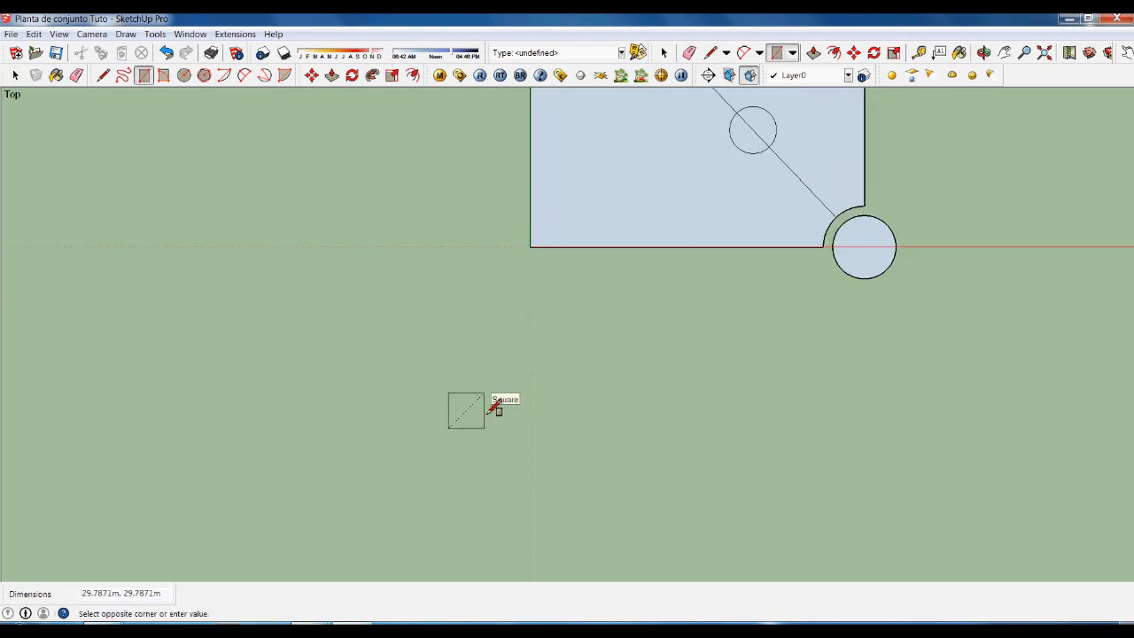
pyautogui.write('5.2.4')
pyautogui.press('Return')
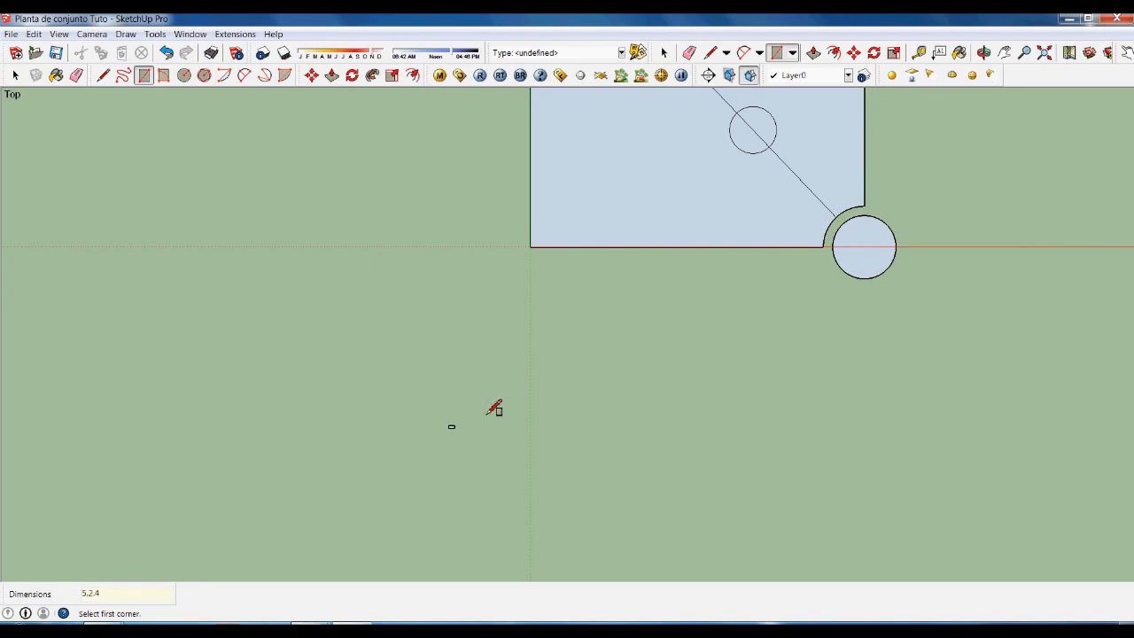
pyautogui.scroll(6, 457, 439)
pyautogui.press('space')
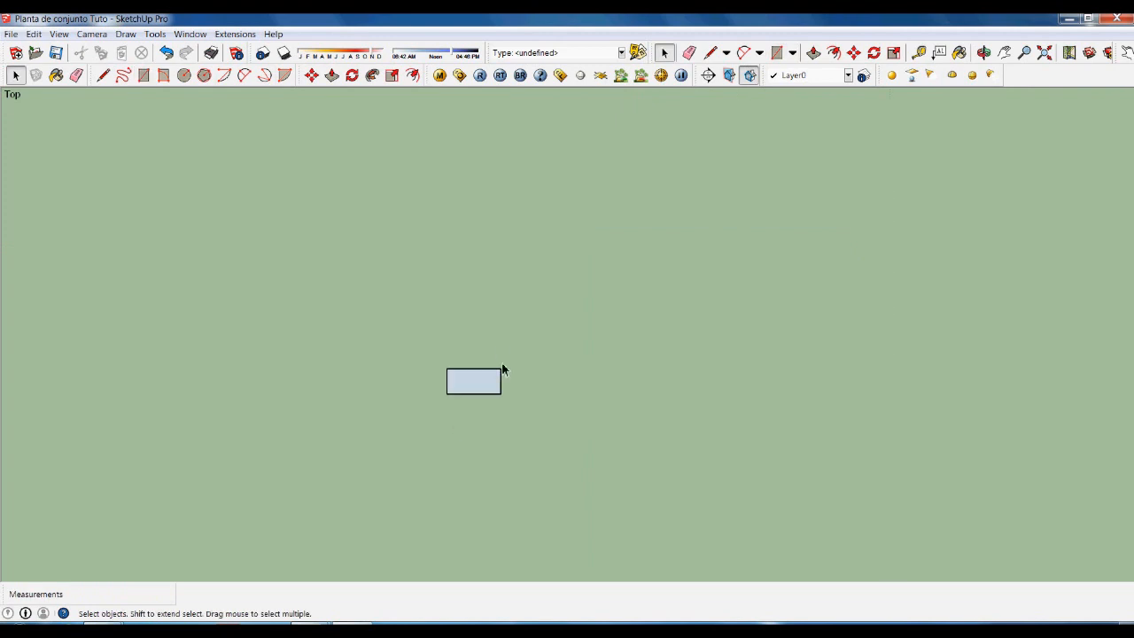
pyautogui.scroll(3, 461, 393)
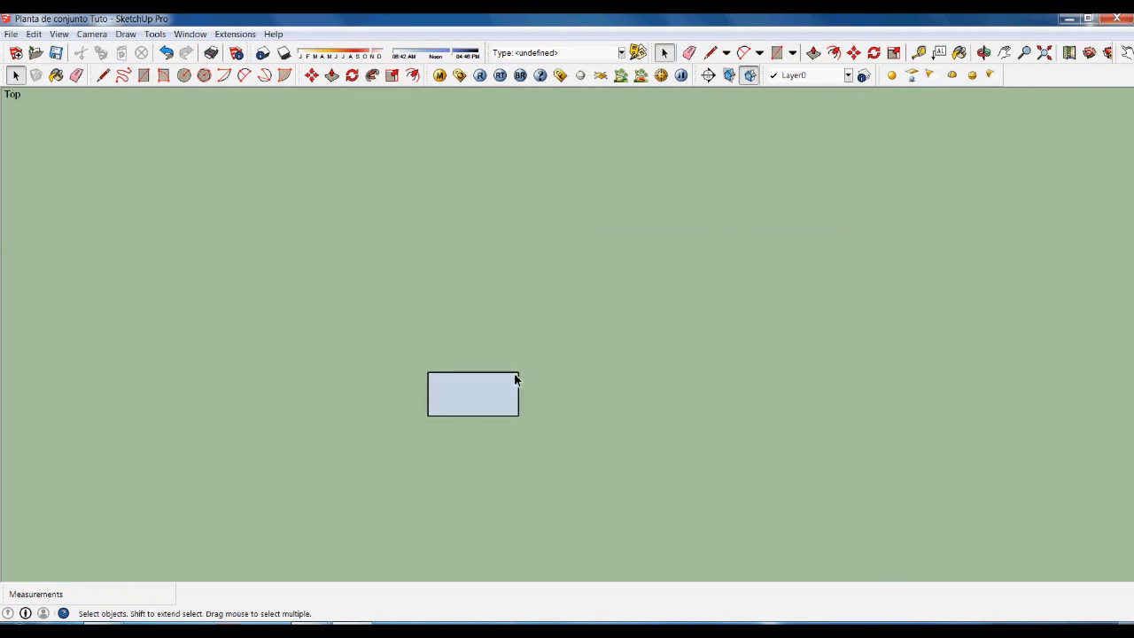
# Rotate the rectangle's face 45° counterclockwise about its lower-left corner, measured from the red axis.
pyautogui.click(472, 394)
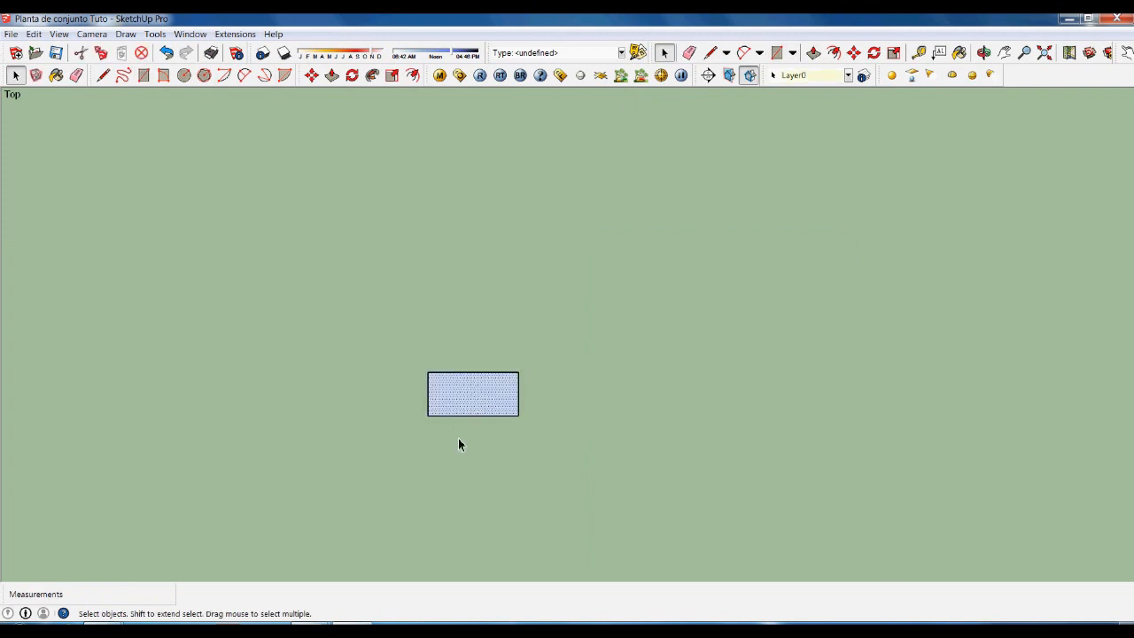
pyautogui.press('q')
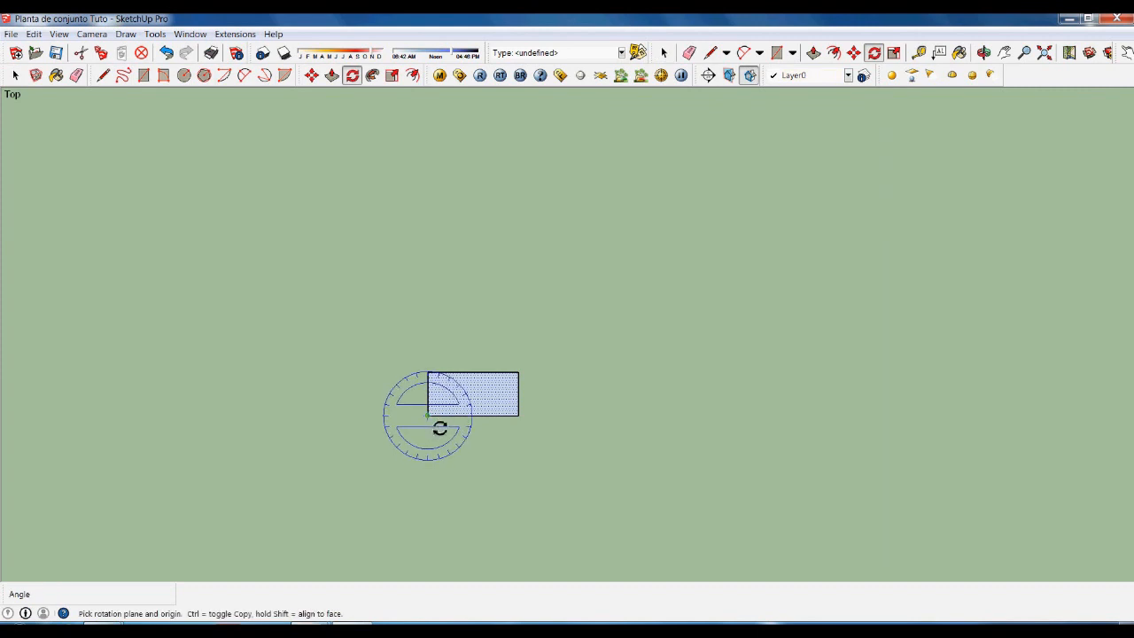
pyautogui.click(428, 416)
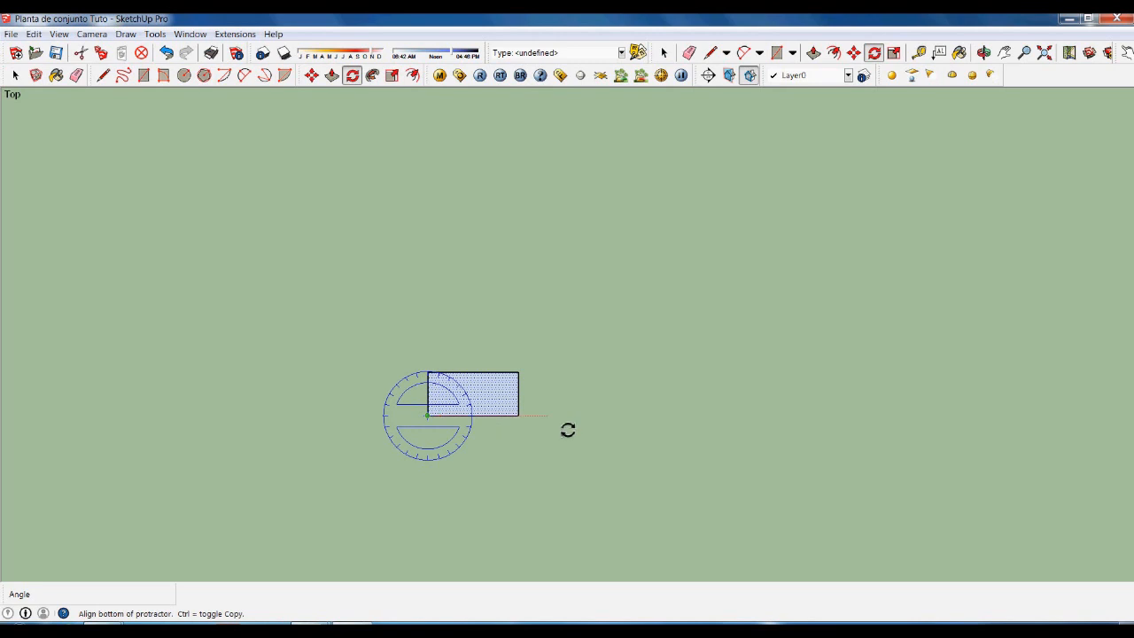
pyautogui.click(560, 416)
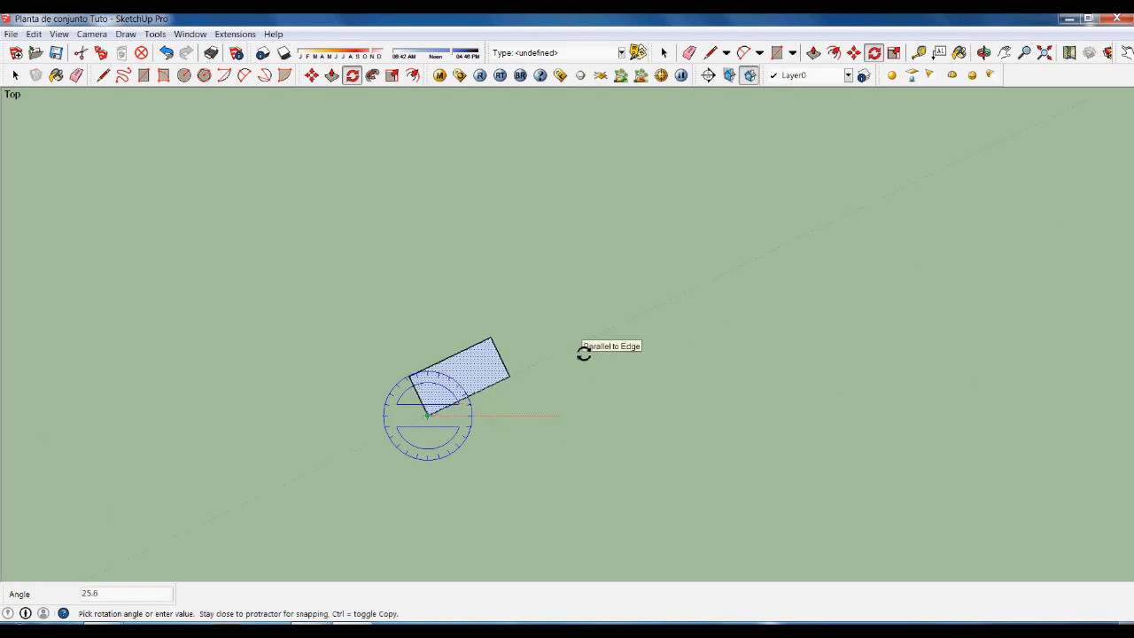
pyautogui.press('Return')
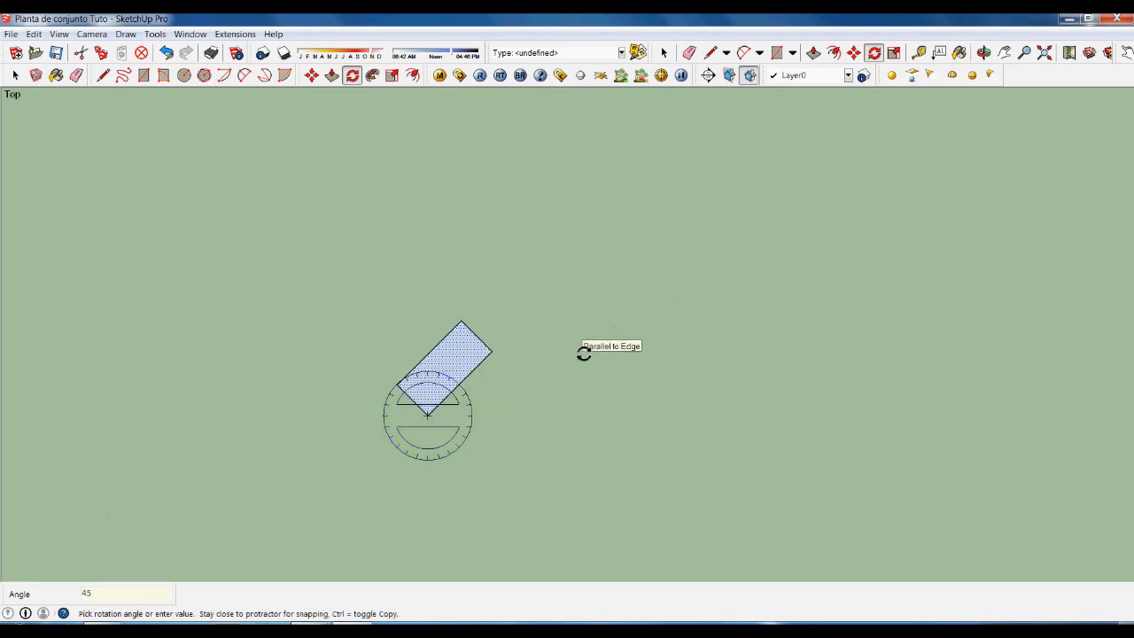
pyautogui.press('space')
pyautogui.click(558, 415)
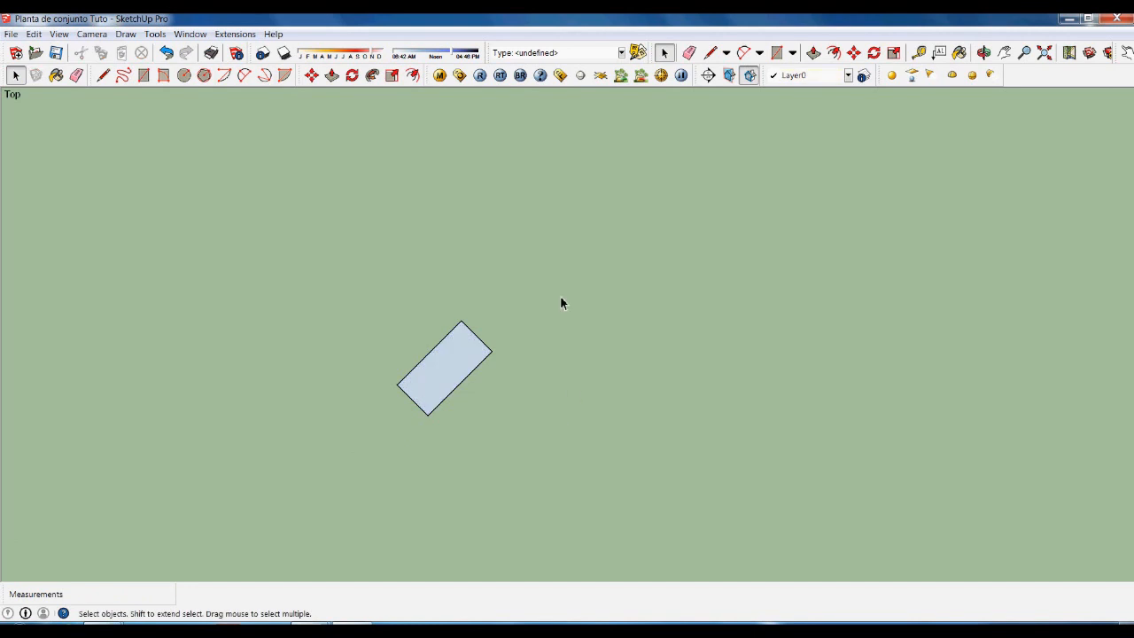
# Copy the rotated rectangle about 4.93 m downward along the green axis.
pyautogui.scroll(-2, 560, 296)
pyautogui.scroll(2, 493, 371)
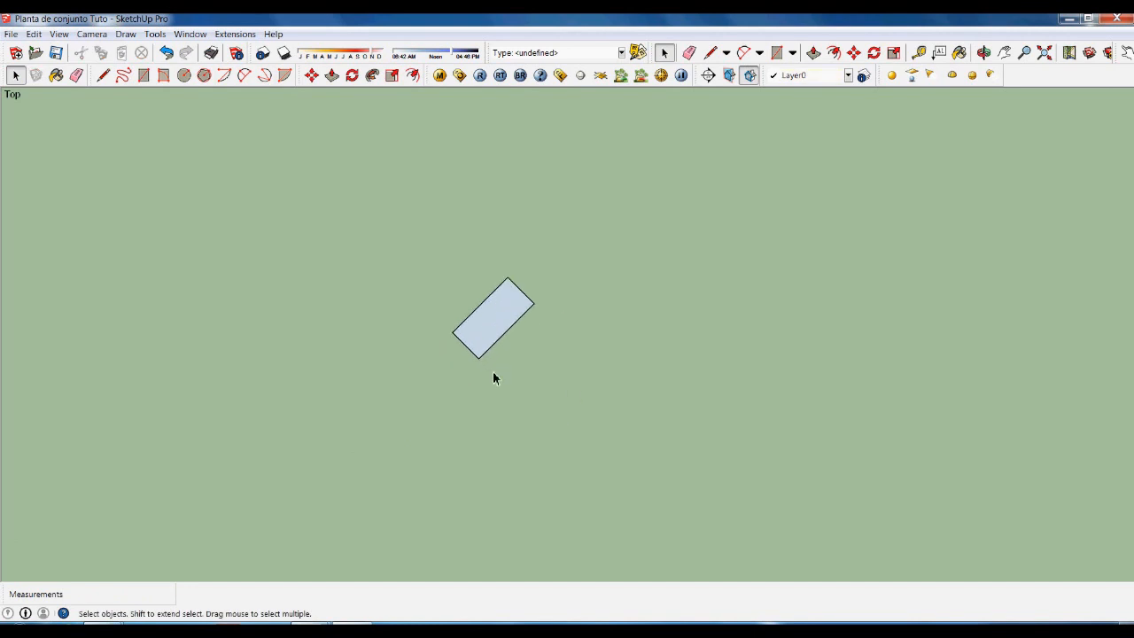
pyautogui.click(504, 322)
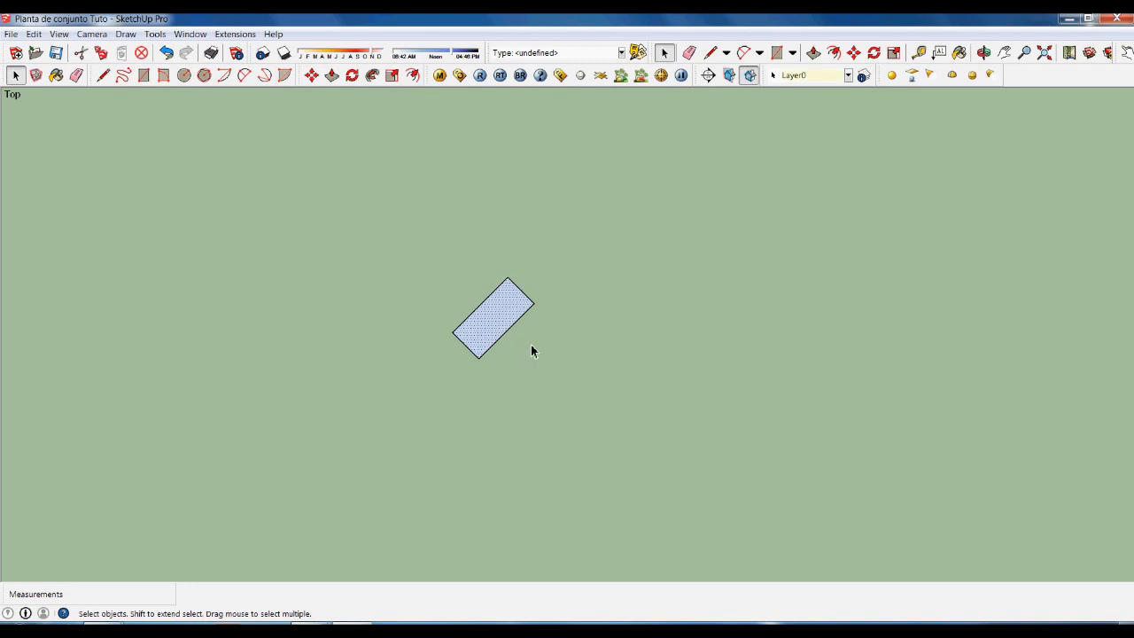
pyautogui.press('m')
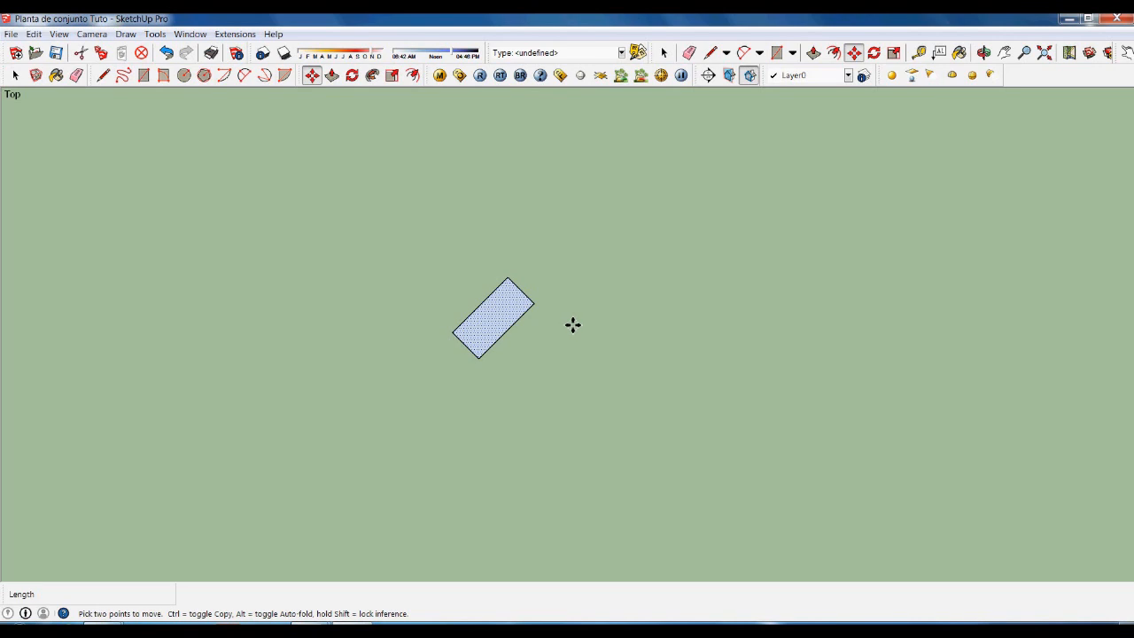
pyautogui.click(572, 324)
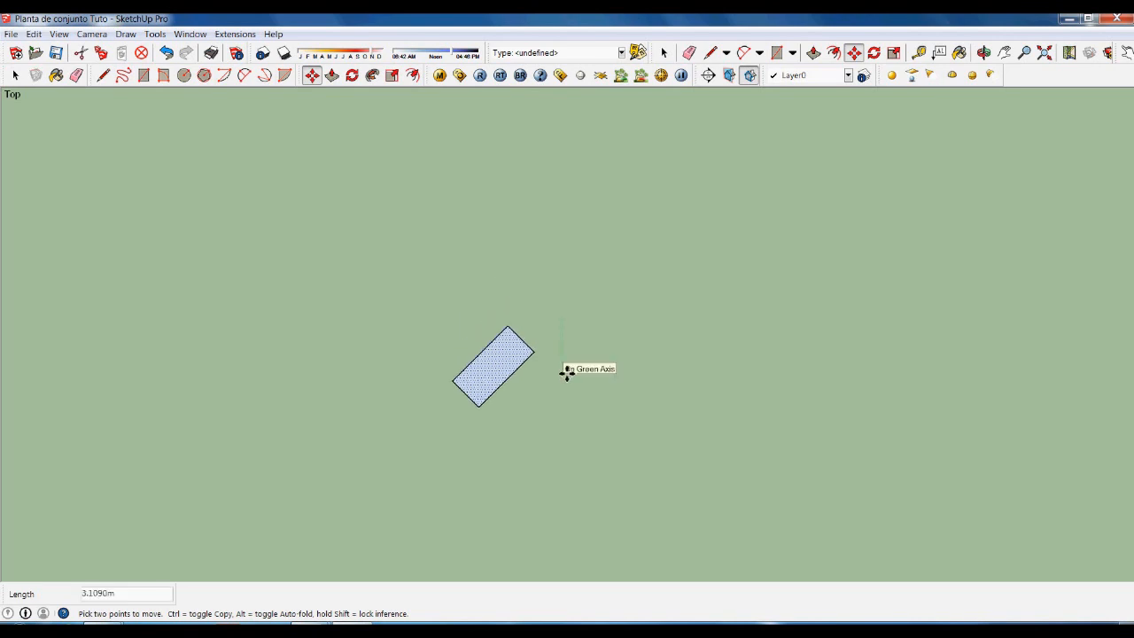
pyautogui.press('ctrl')
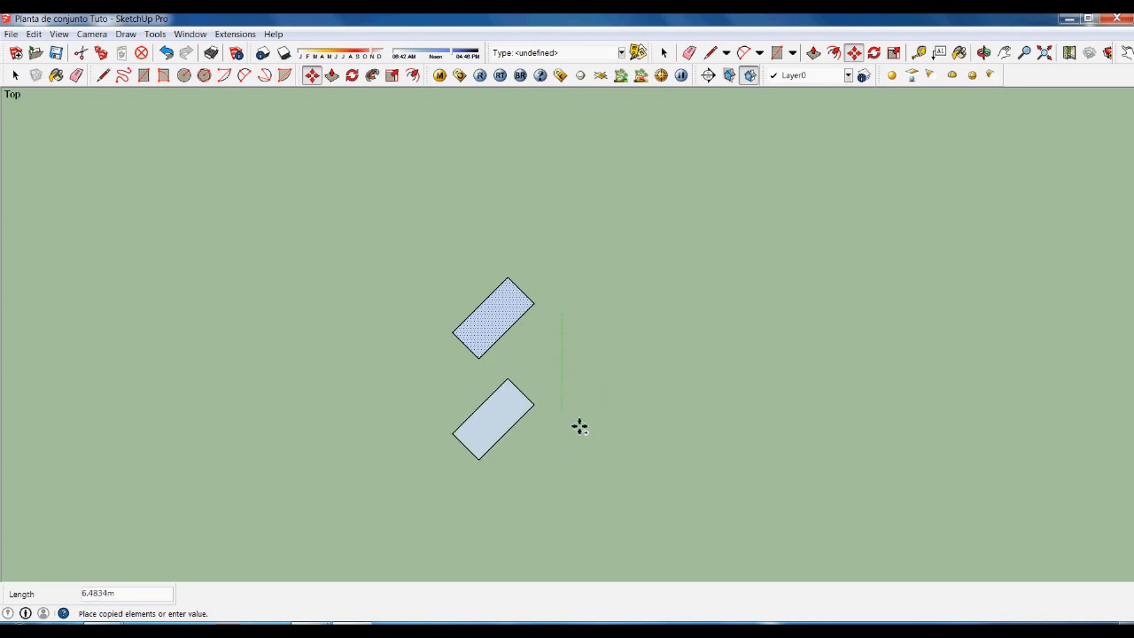
pyautogui.click(581, 402)
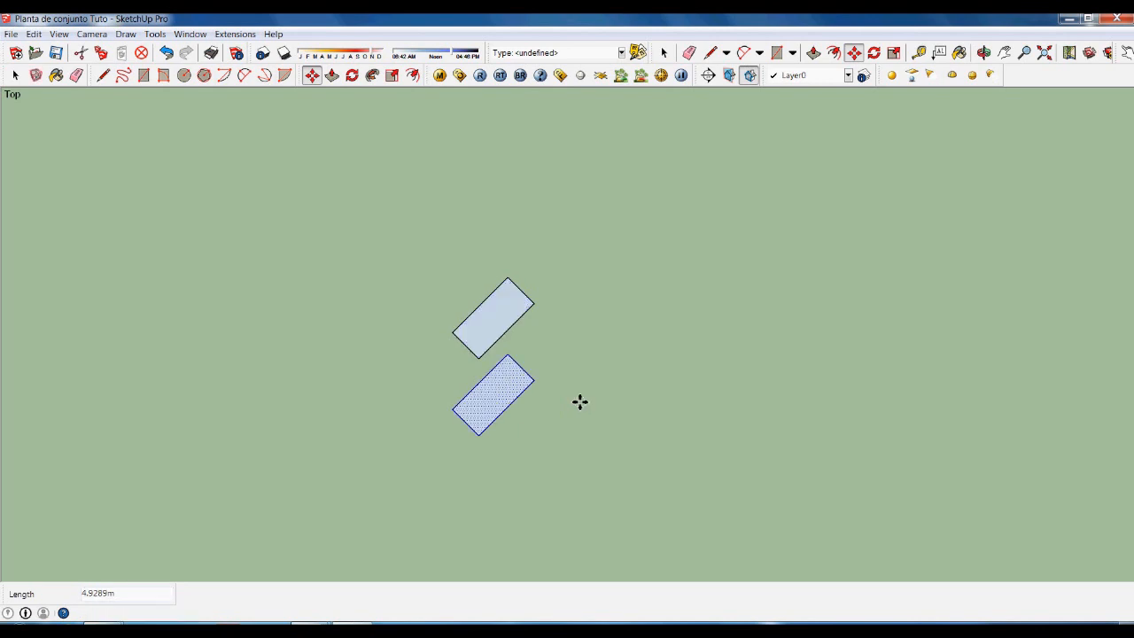
pyautogui.press('space')
pyautogui.click(530, 364)
# Draw a line about 1.53 m long along the green axis from the copy's top corner to the original rectangle's long edge.
pyautogui.scroll(3, 530, 363)
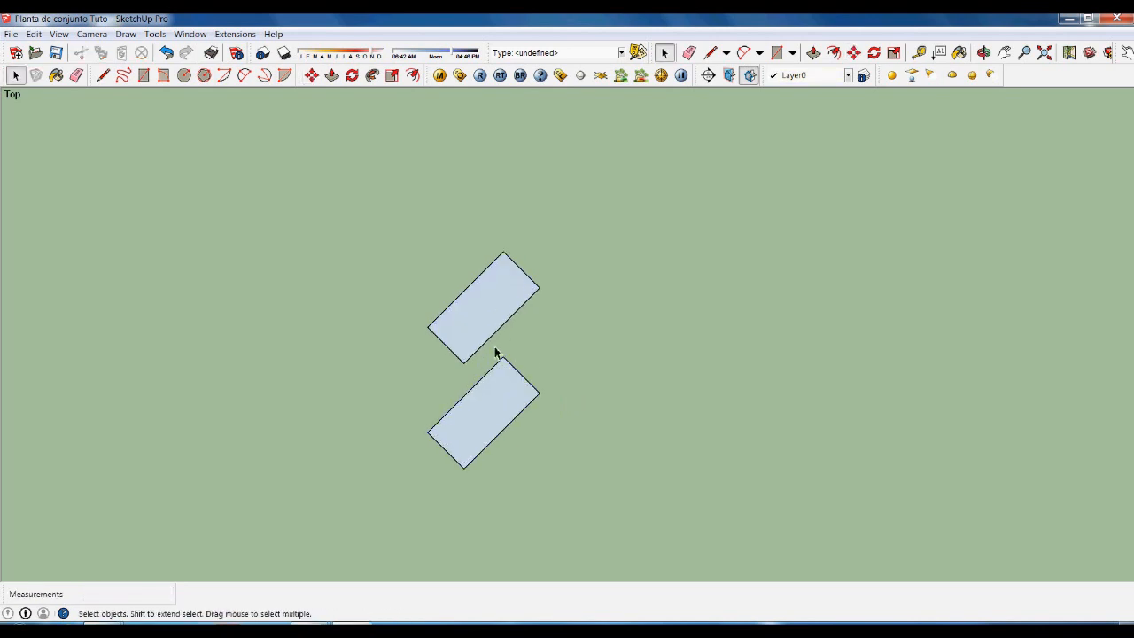
pyautogui.press('l')
pyautogui.click(510, 367)
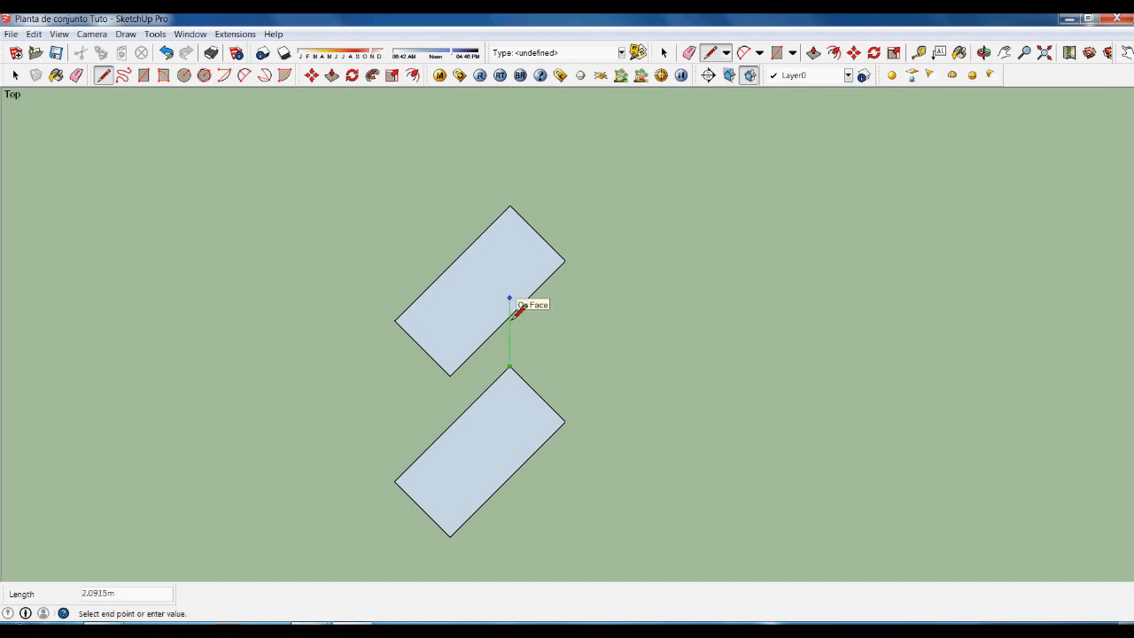
pyautogui.click(511, 318)
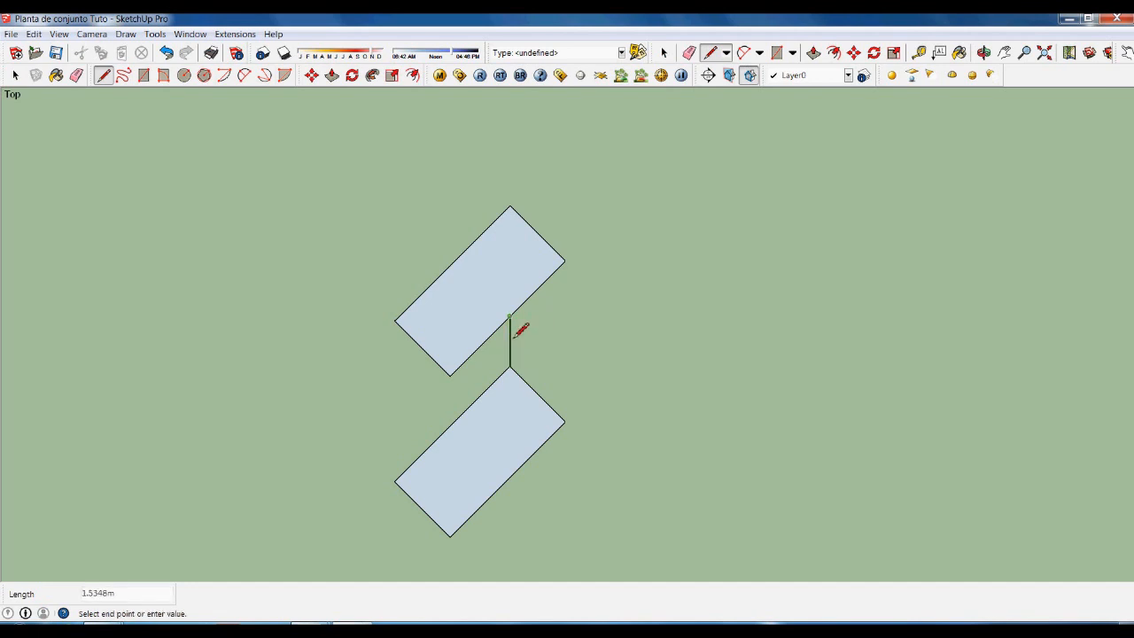
pyautogui.press('space')
# Move the copied rectangle up along the connecting line so its top corner meets the original rectangle's long edge.
pyautogui.click(519, 441)
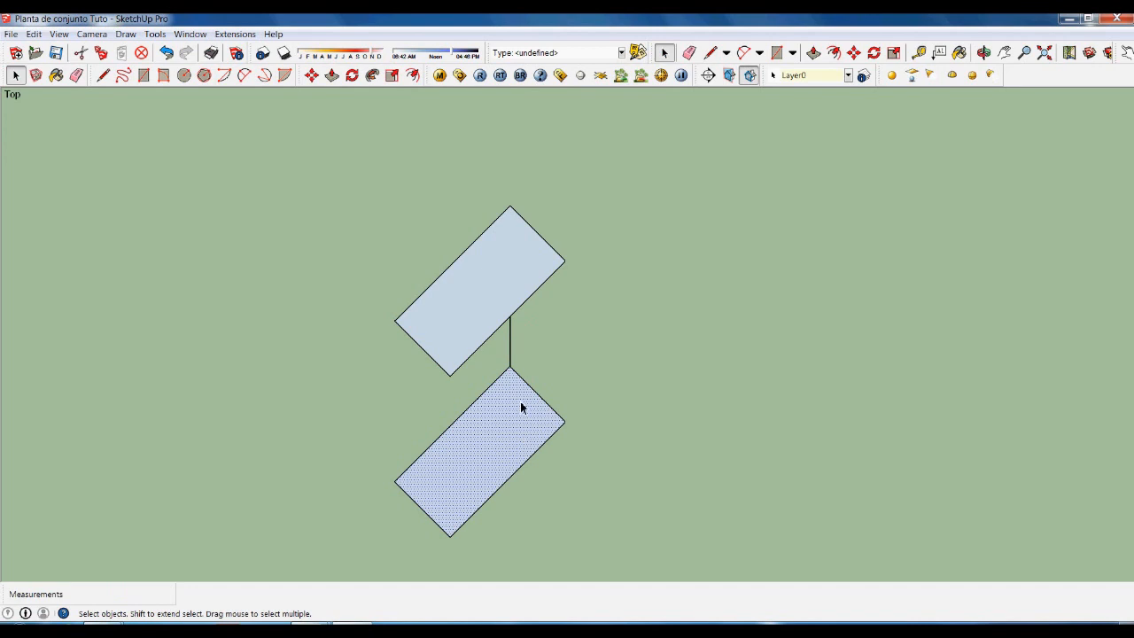
pyautogui.press('m')
pyautogui.click(522, 377)
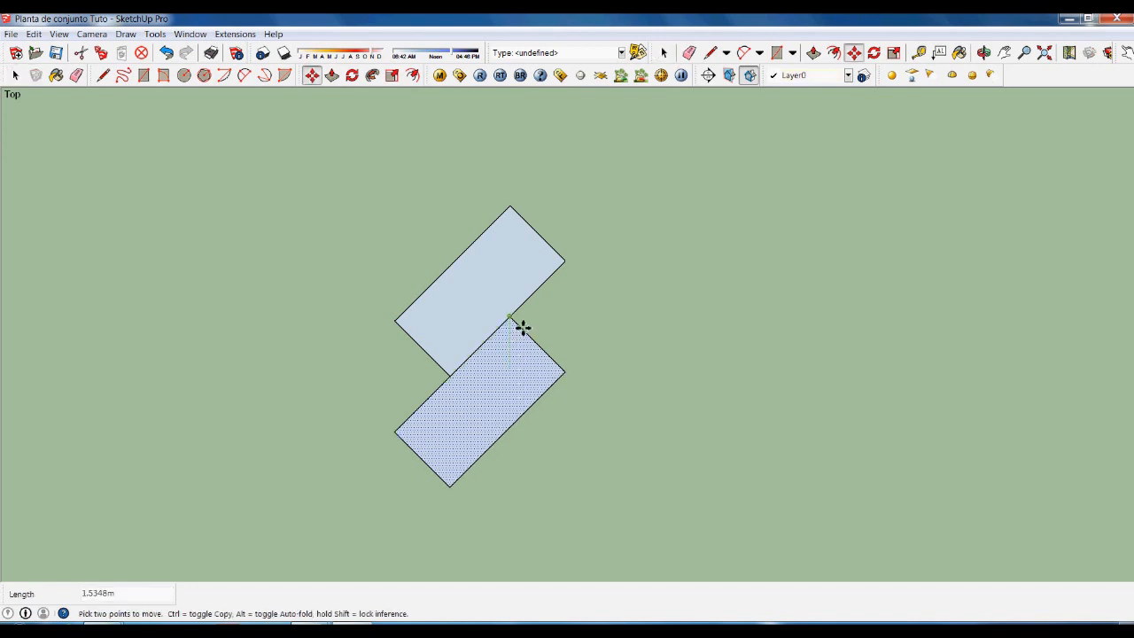
pyautogui.click(522, 325)
pyautogui.press('space')
pyautogui.click(596, 387)
pyautogui.scroll(-2, 568, 235)
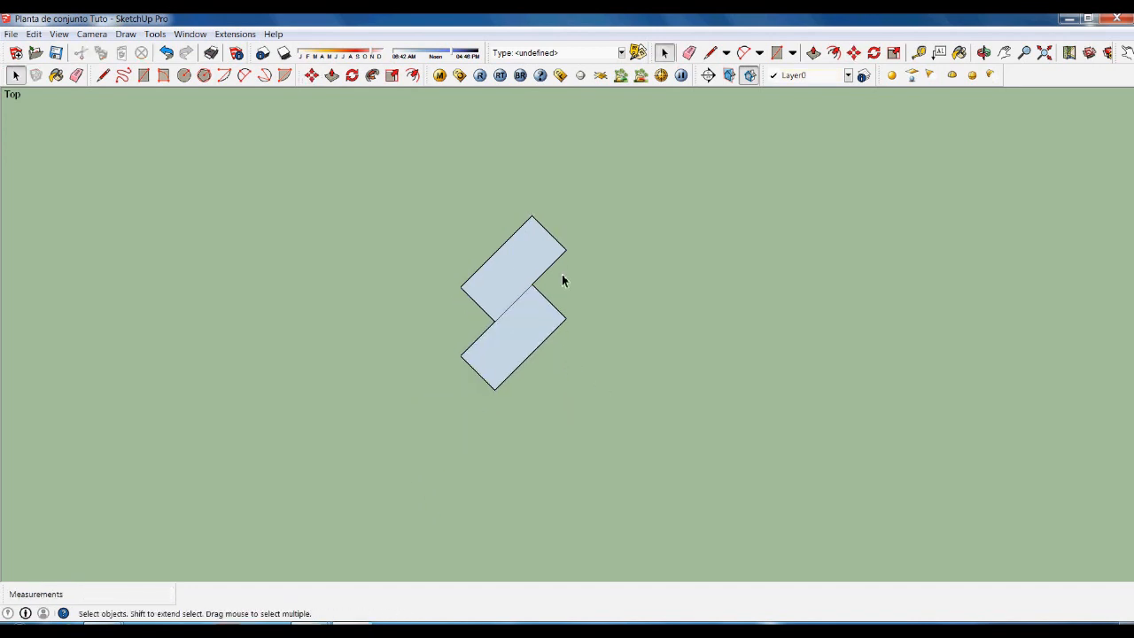
# Copy both joined rectangles about 10.3 m downward along the green axis.
pyautogui.click(504, 363)
pyautogui.keyDown('shift'); pyautogui.click(508, 293); pyautogui.keyUp('shift')
pyautogui.scroll(-2, 600, 225)
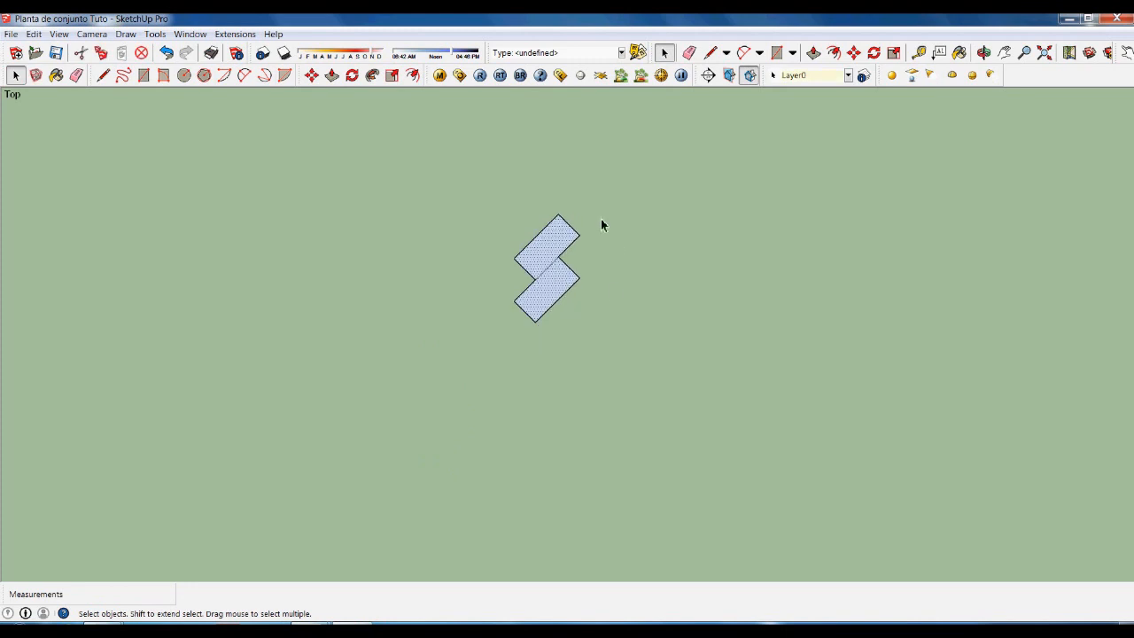
pyautogui.press('m')
pyautogui.click(624, 264)
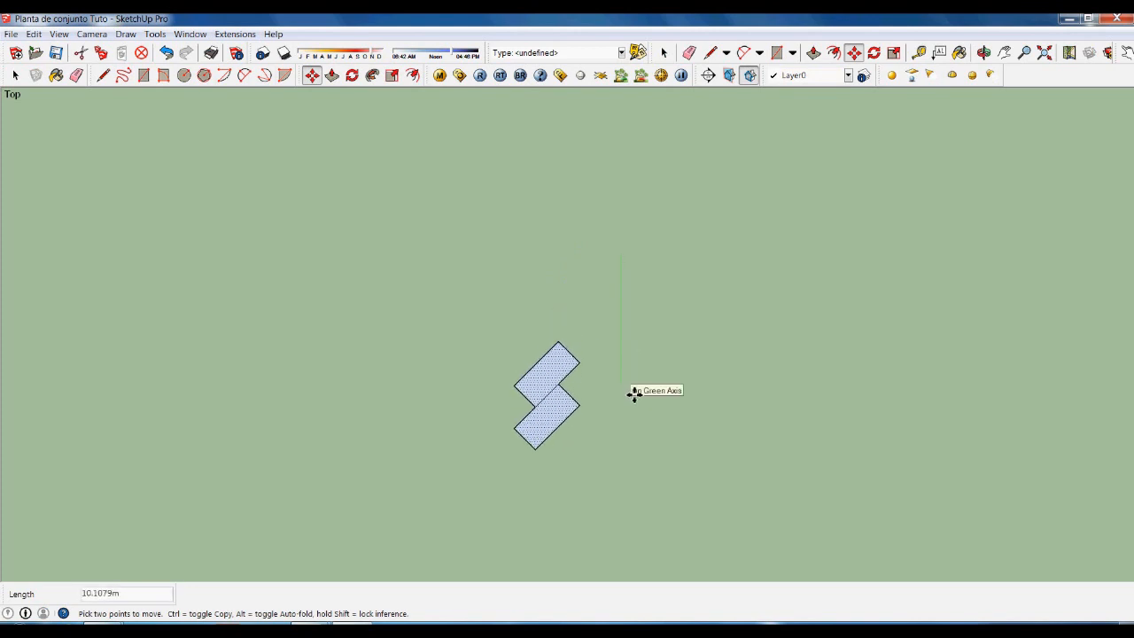
pyautogui.press('ctrl')
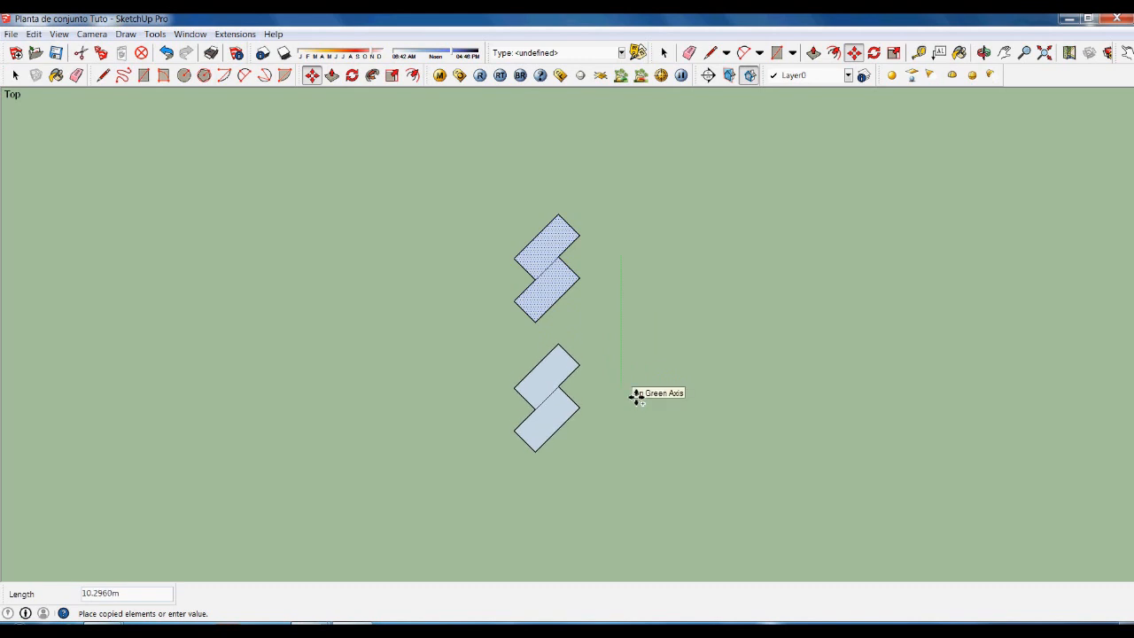
pyautogui.click(637, 396)
pyautogui.press('space')
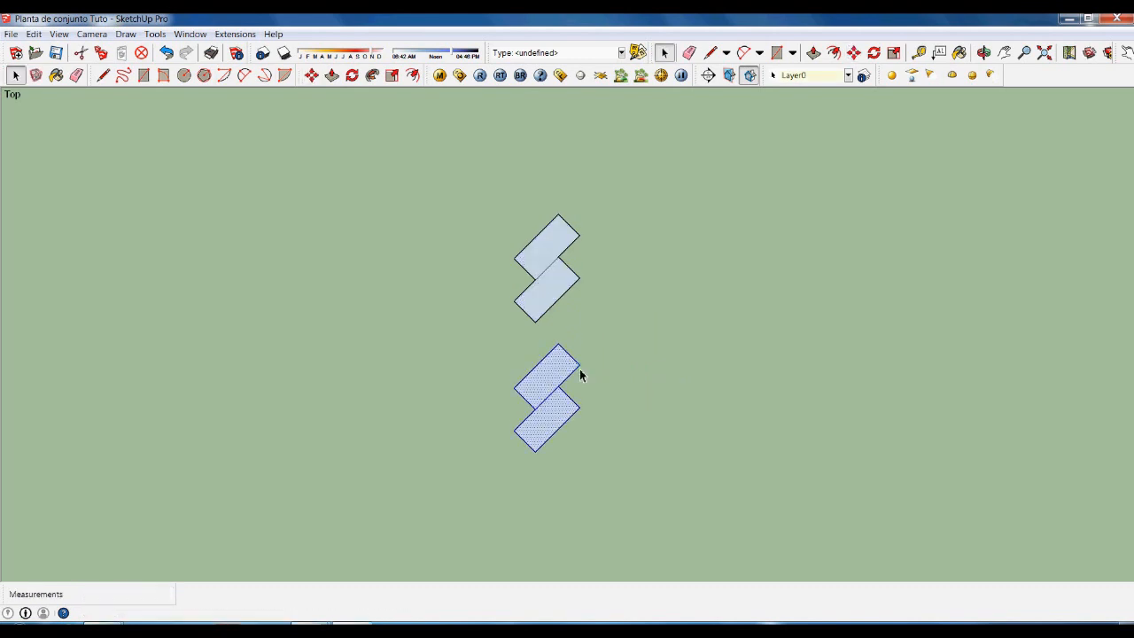
# Draw a line along the green axis from the copied pair's top corner to the original pair's lower long edge.
pyautogui.scroll(3, 580, 375)
pyautogui.press('l')
pyautogui.click(558, 359)
pyautogui.click(555, 286)
pyautogui.press('space')
# Move the copied pair up along the connecting line so its top corner meets the original pair's lower long edge.
pyautogui.press('m')
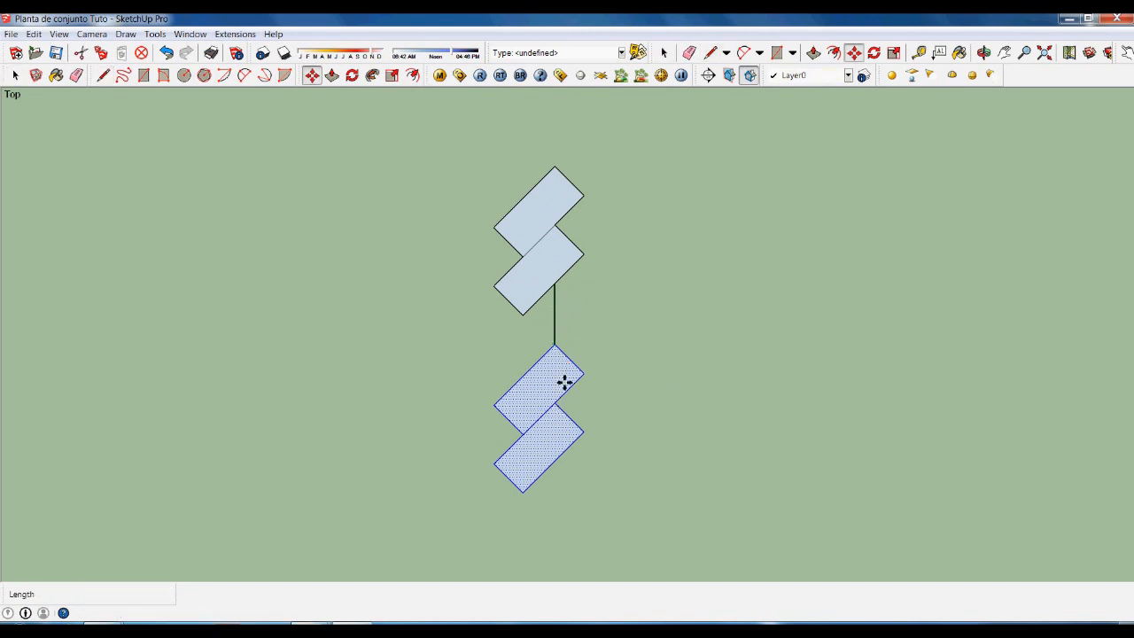
pyautogui.click(566, 354)
pyautogui.click(562, 295)
pyautogui.press('space')
pyautogui.click(620, 383)
# Copy the whole row of four rectangles about 15.52 m downward along the green axis.
pyautogui.scroll(-2, 567, 320)
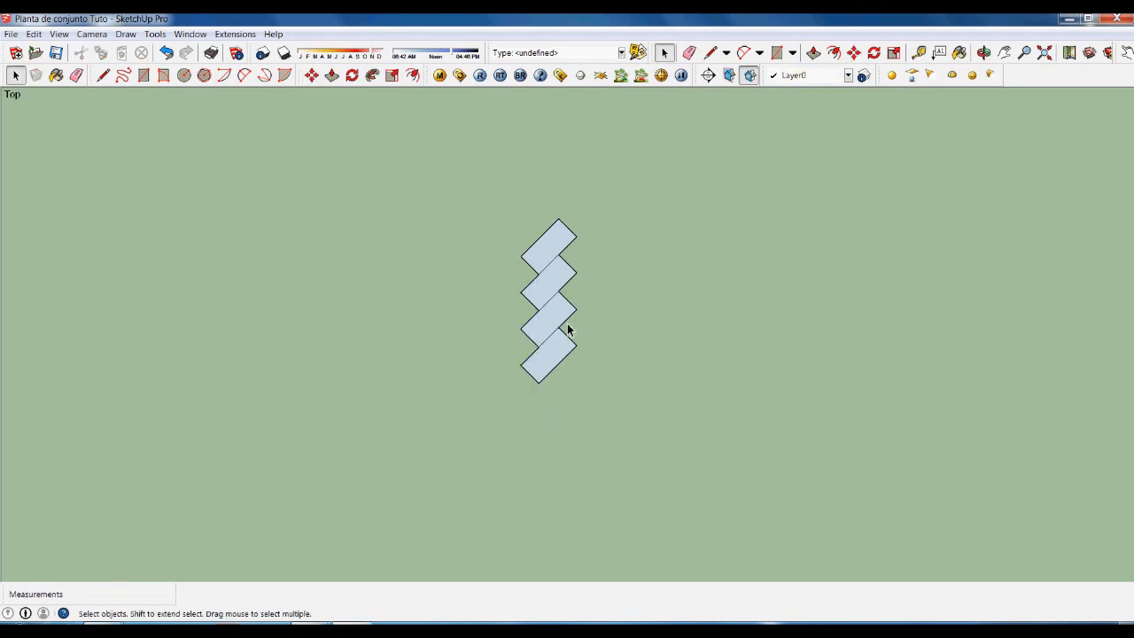
pyautogui.moveTo(500, 175); pyautogui.dragTo(625, 381)
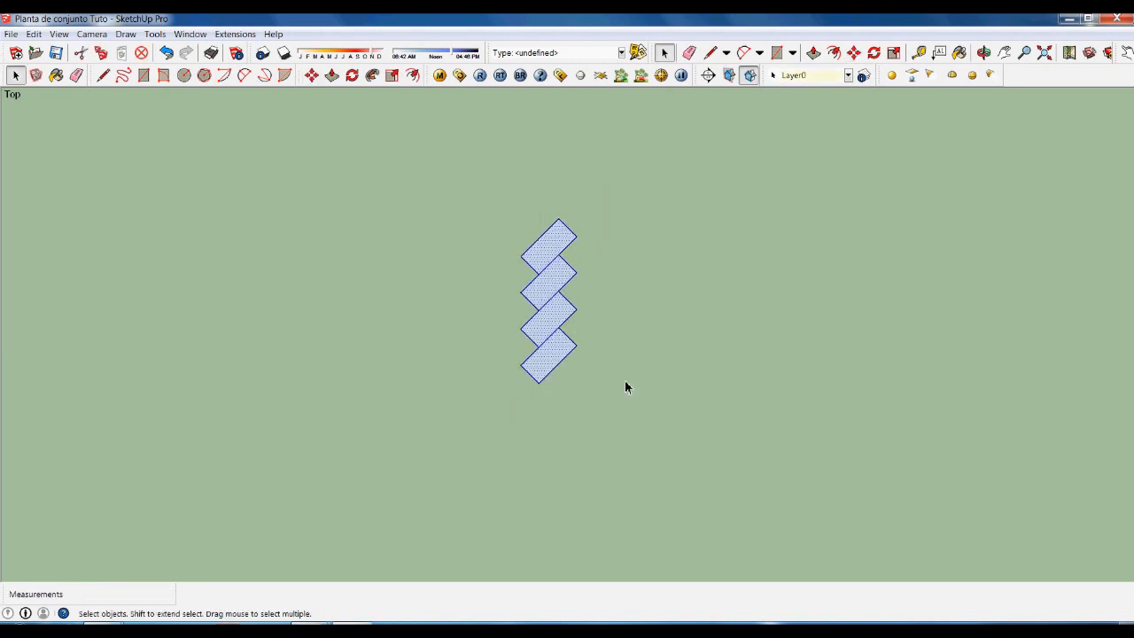
pyautogui.press('m')
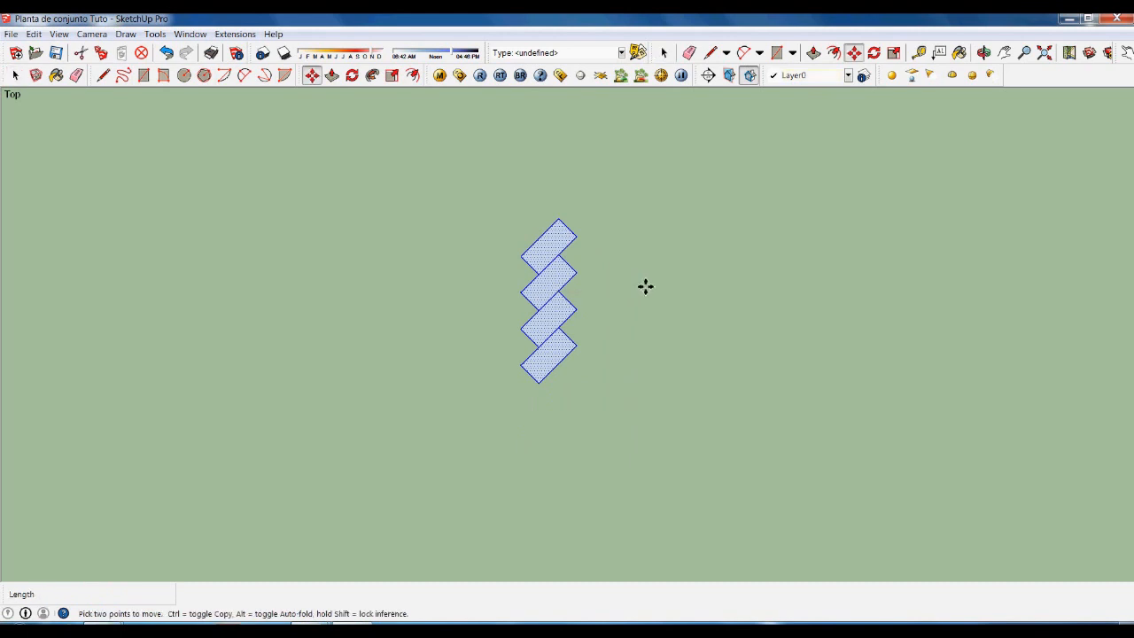
pyautogui.click(645, 286)
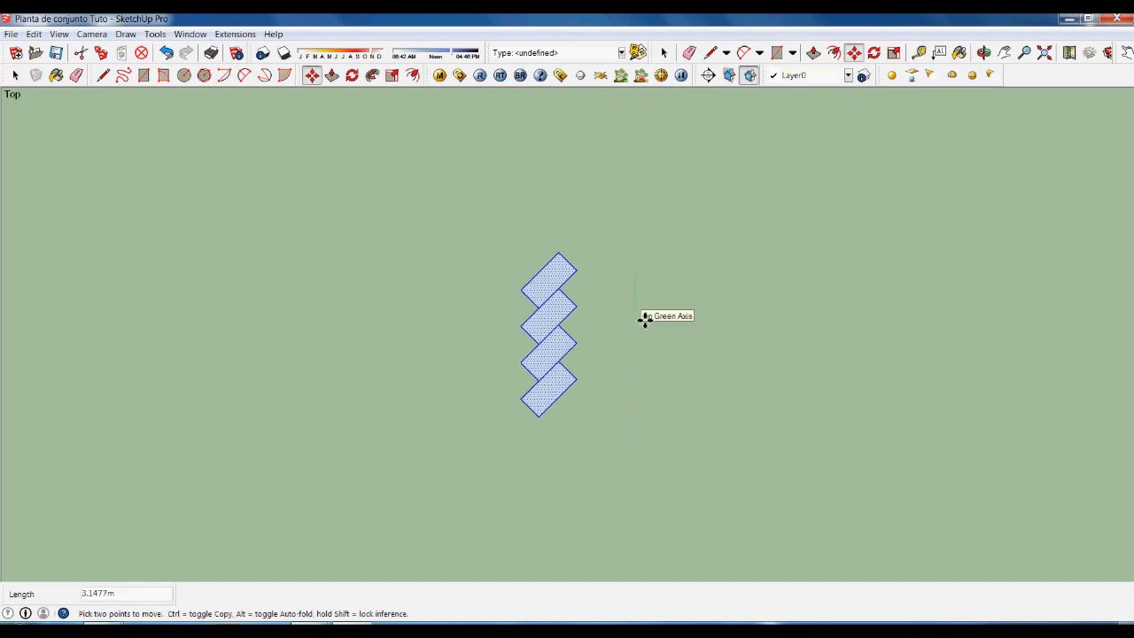
pyautogui.press('ctrl')
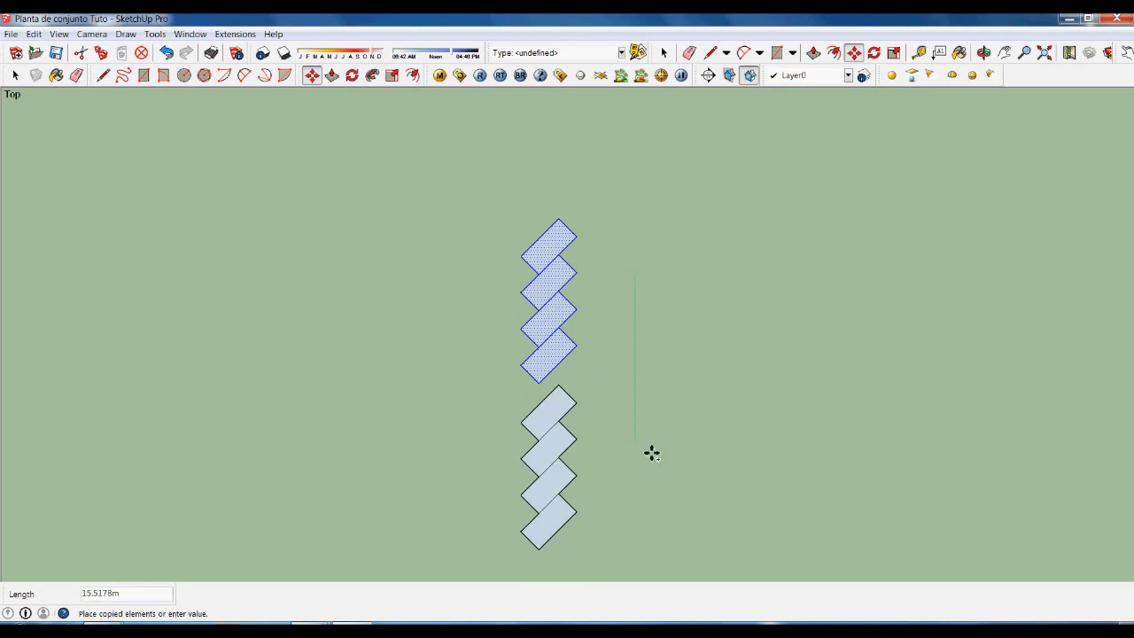
pyautogui.click(650, 453)
pyautogui.press('space')
pyautogui.click(609, 407)
# Draw a line along the green axis from the copied row's top corner to the last original rectangle's long edge.
pyautogui.scroll(2, 576, 394)
pyautogui.press('l')
pyautogui.click(559, 392)
pyautogui.click(559, 359)
pyautogui.press('space')
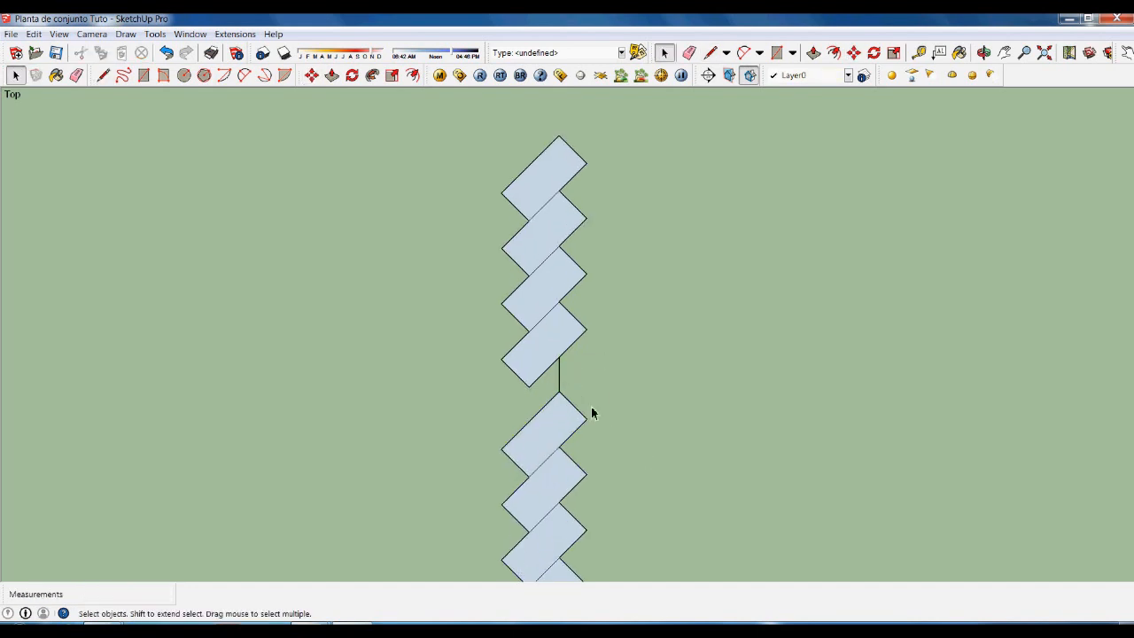
# Move the four copied rectangles up along the connecting line so they join the end of the original row.
pyautogui.scroll(-3, 584, 373)
pyautogui.click(571, 473)
pyautogui.keyDown('shift'); pyautogui.click(573, 437); pyautogui.keyUp('shift')
pyautogui.keyDown('shift'); pyautogui.click(575, 406); pyautogui.keyUp('shift')
pyautogui.keyDown('shift'); pyautogui.click(579, 386); pyautogui.keyUp('shift')
pyautogui.scroll(2, 578, 384)
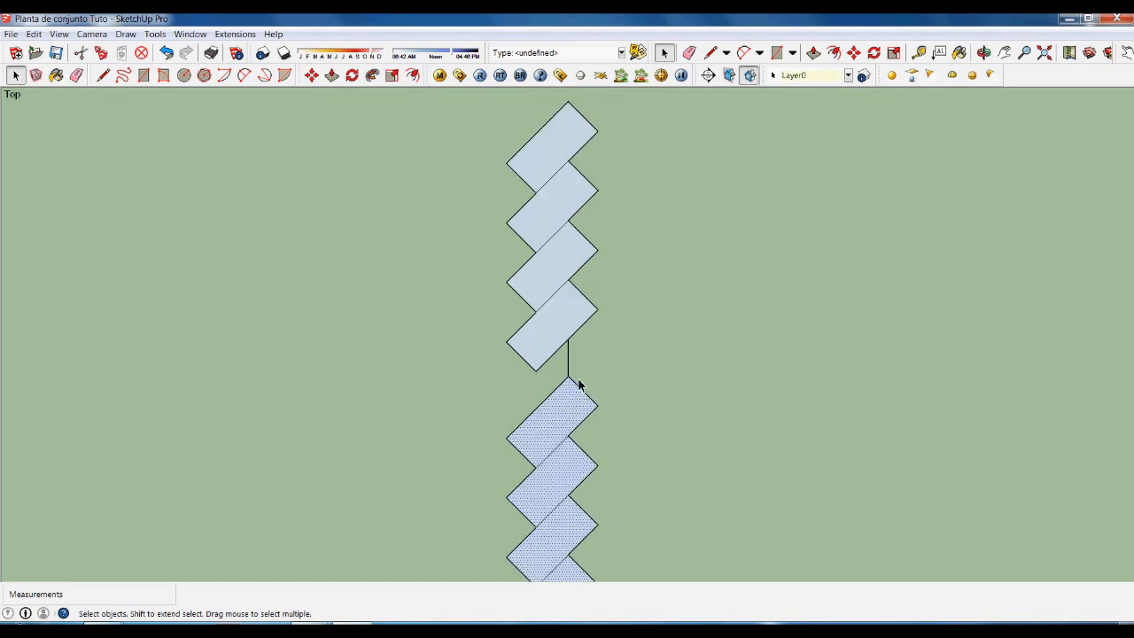
pyautogui.press('m')
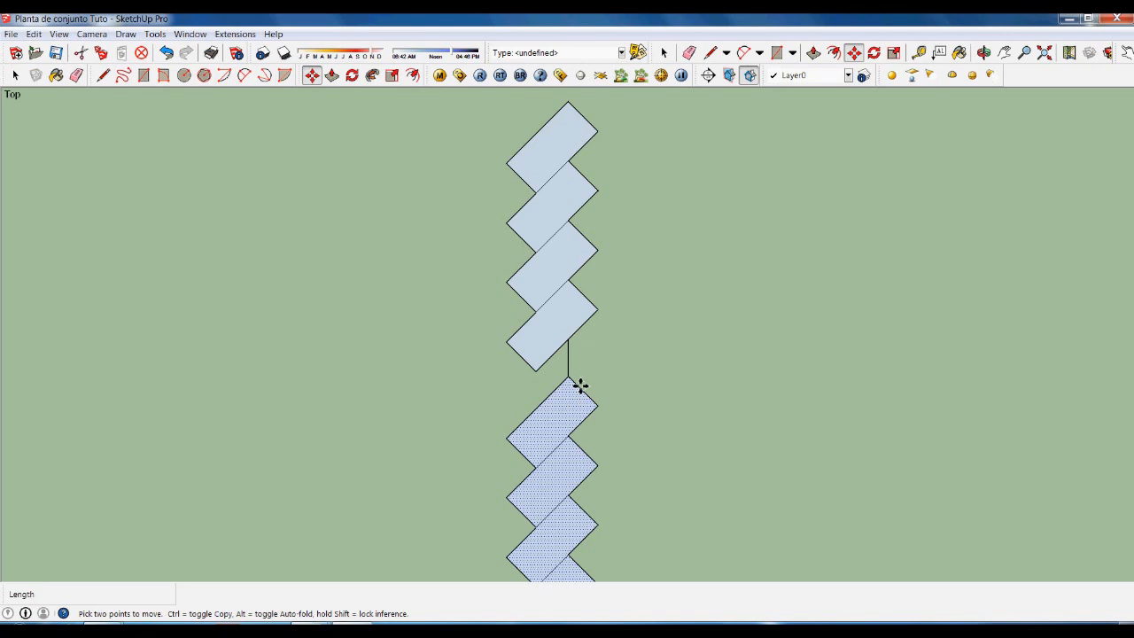
pyautogui.click(580, 385)
pyautogui.click(577, 346)
pyautogui.press('space')
pyautogui.click(637, 385)
# Copy the lowest rectangle of the row about 5.26 m downward along the green axis.
pyautogui.scroll(-2, 611, 327)
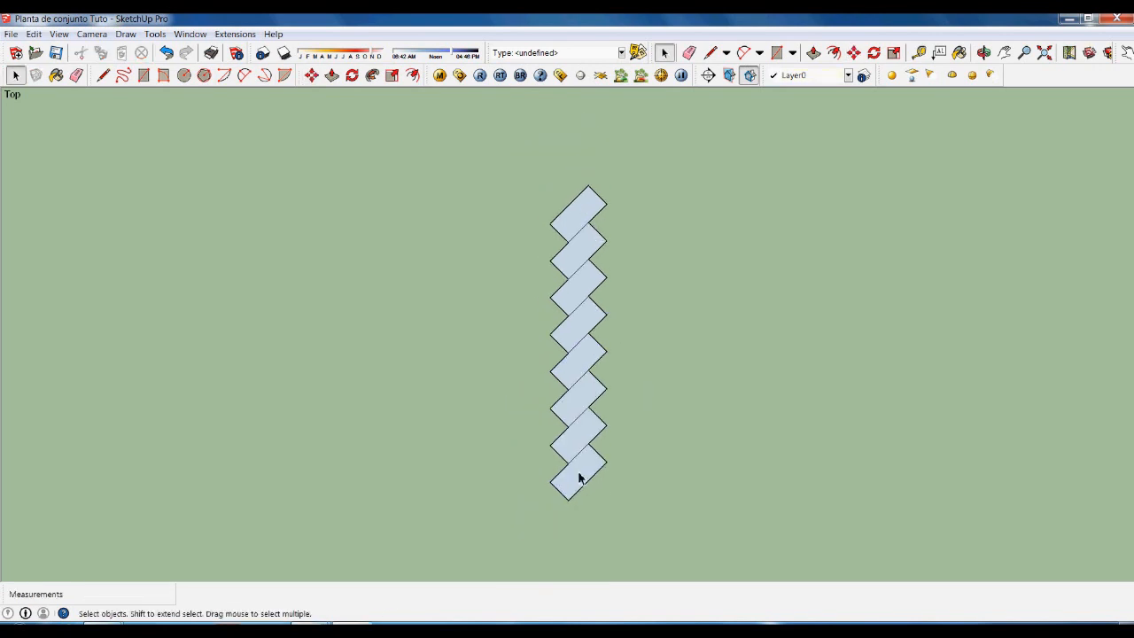
pyautogui.scroll(-1, 661, 332)
pyautogui.scroll(3, 608, 466)
pyautogui.click(610, 414)
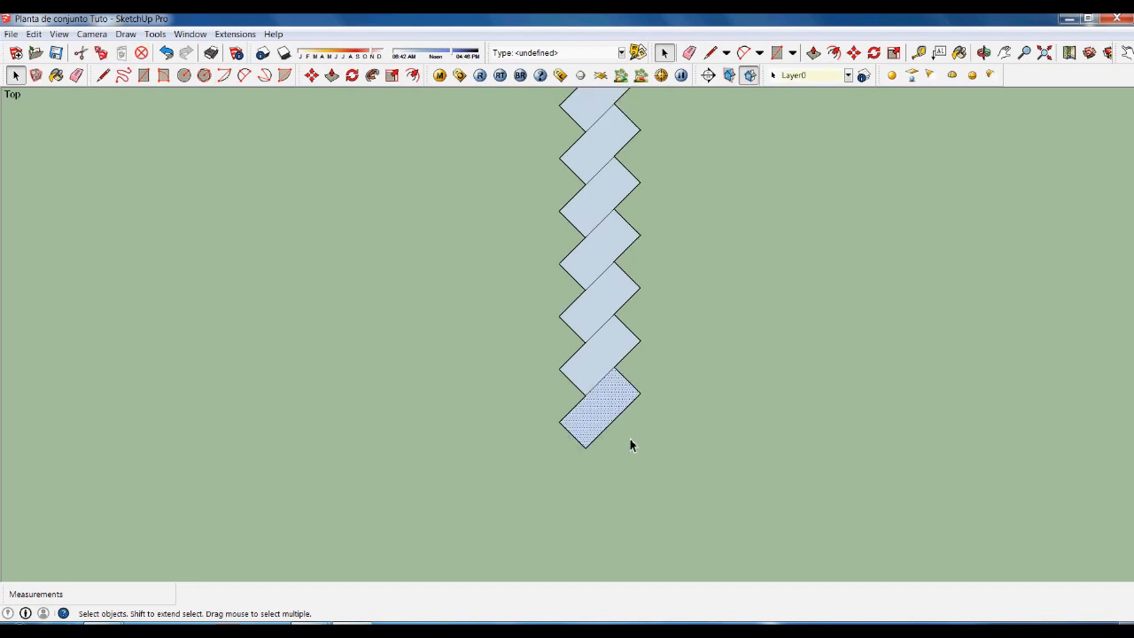
pyautogui.press('m')
pyautogui.click(709, 403)
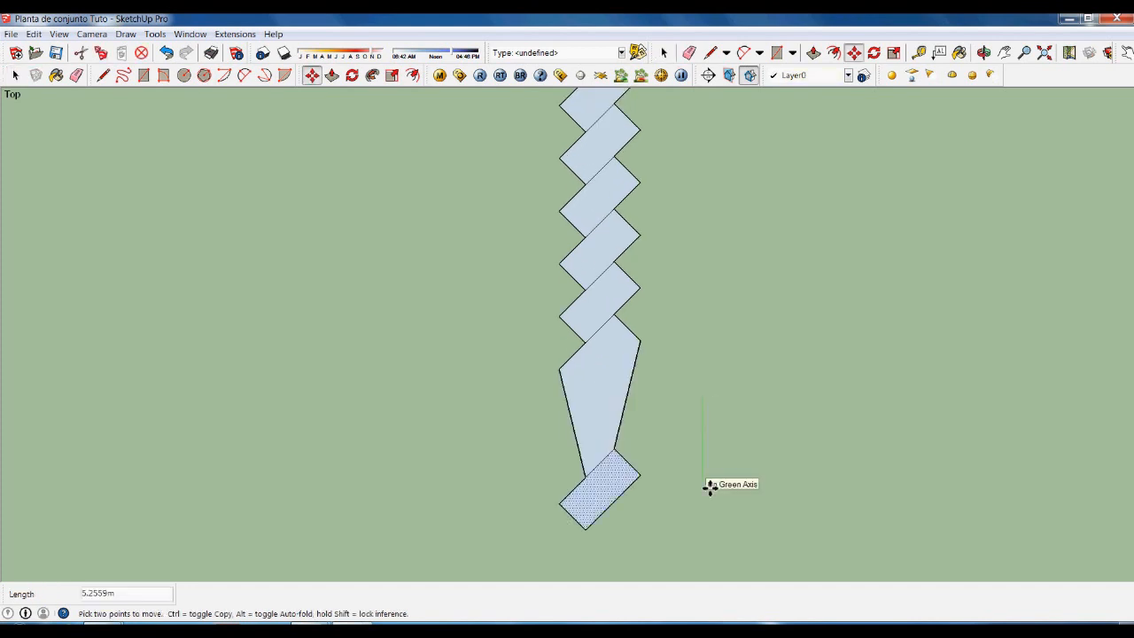
pyautogui.press('ctrl')
pyautogui.click(710, 488)
pyautogui.press('space')
# Draw a line about 1.86 m long along the green axis from the single copy's top corner to the row's lowest long edge.
pyautogui.scroll(2, 625, 468)
pyautogui.click(648, 441)
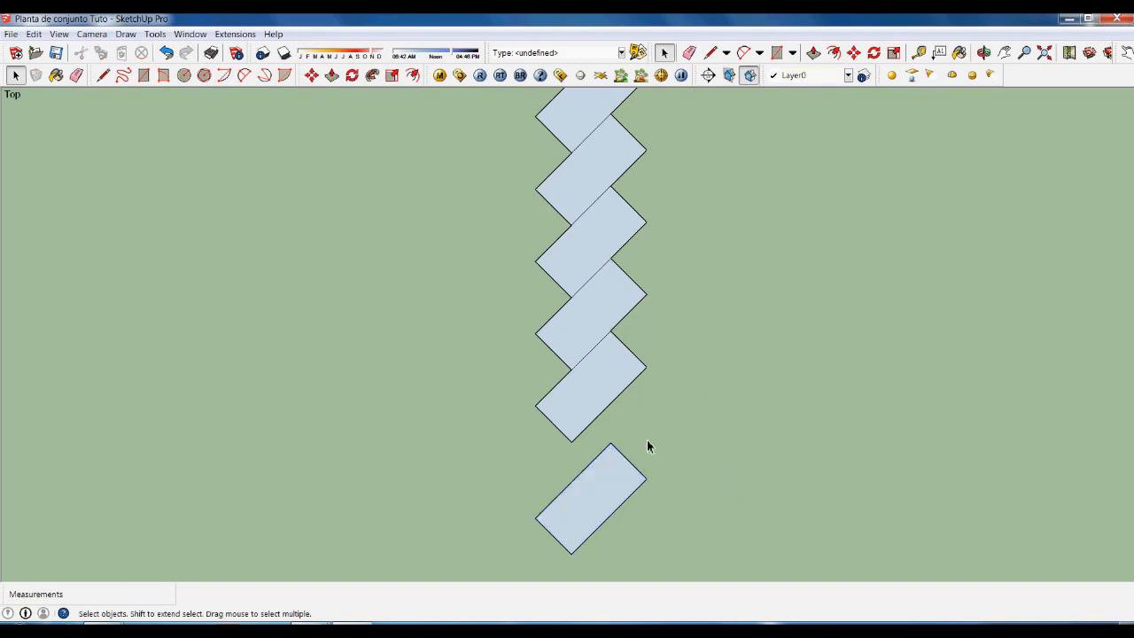
pyautogui.press('l')
pyautogui.click(610, 443)
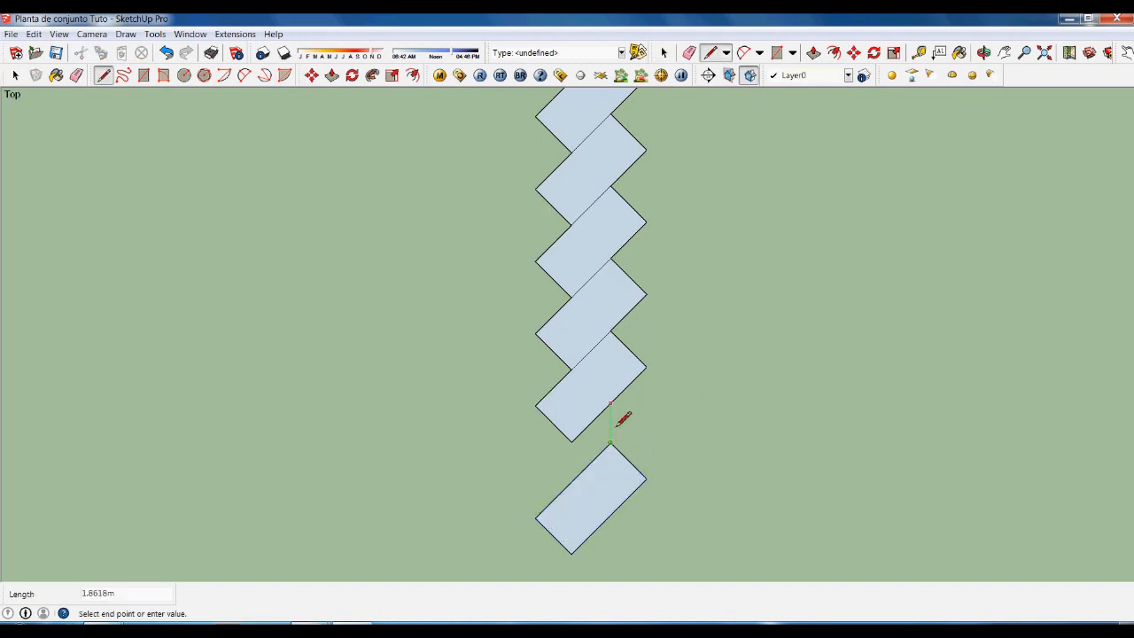
pyautogui.click(610, 406)
pyautogui.press('space')
# Move the single copy up along the connecting line onto the row's lower end and save the model.
pyautogui.click(624, 471)
pyautogui.press('m')
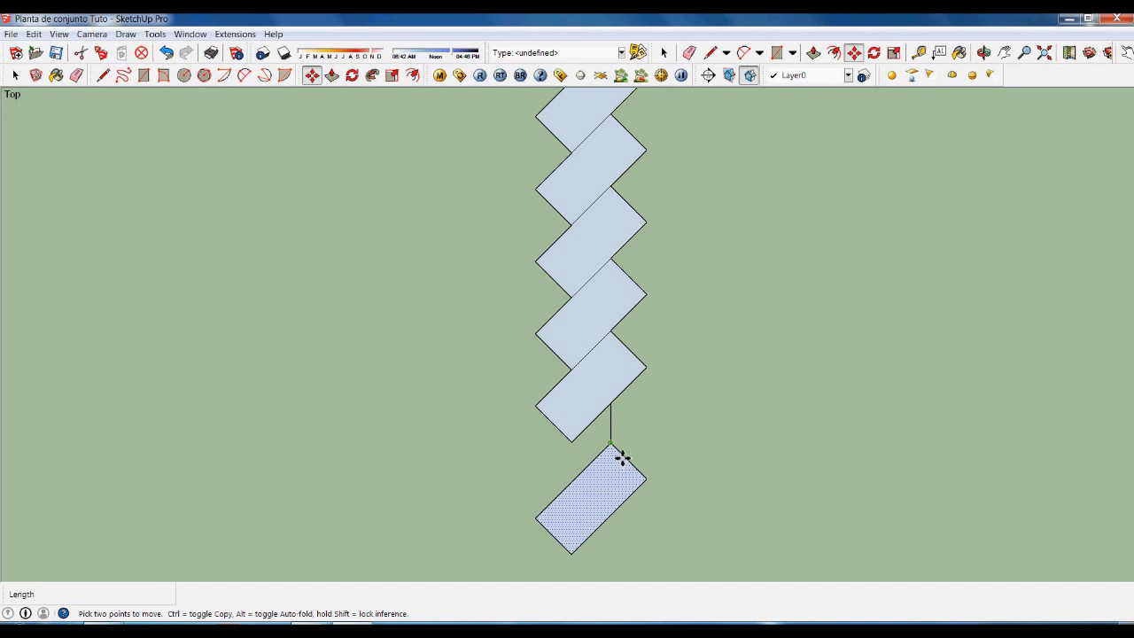
pyautogui.click(610, 443)
pyautogui.click(626, 406)
pyautogui.press('space')
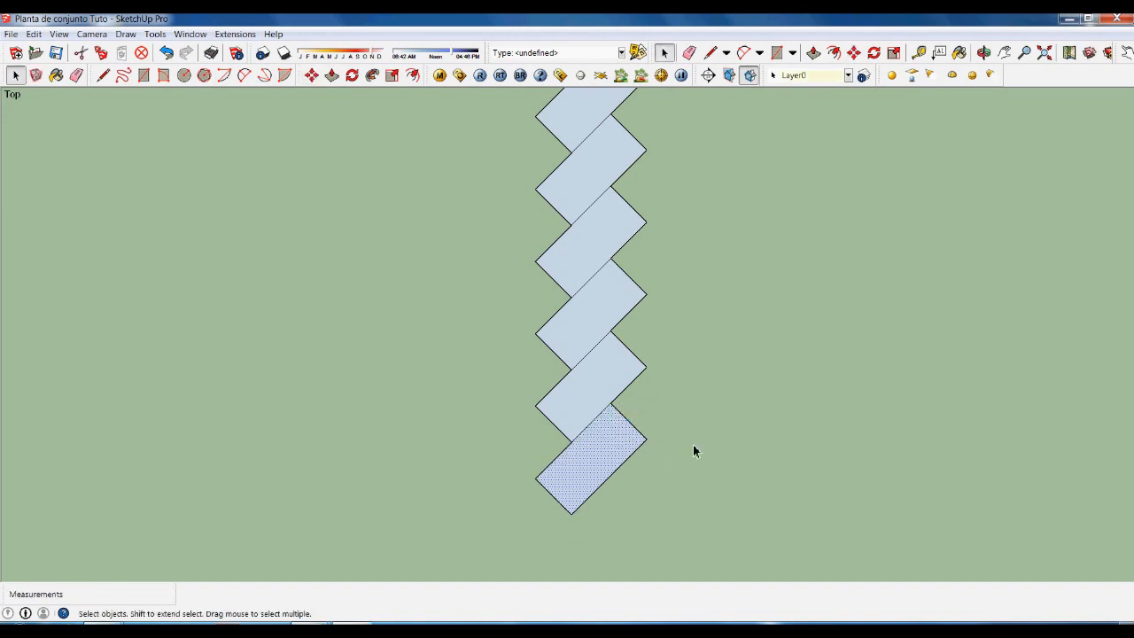
pyautogui.click(693, 445)
pyautogui.scroll(-5, 666, 437)
pyautogui.click(57, 51)
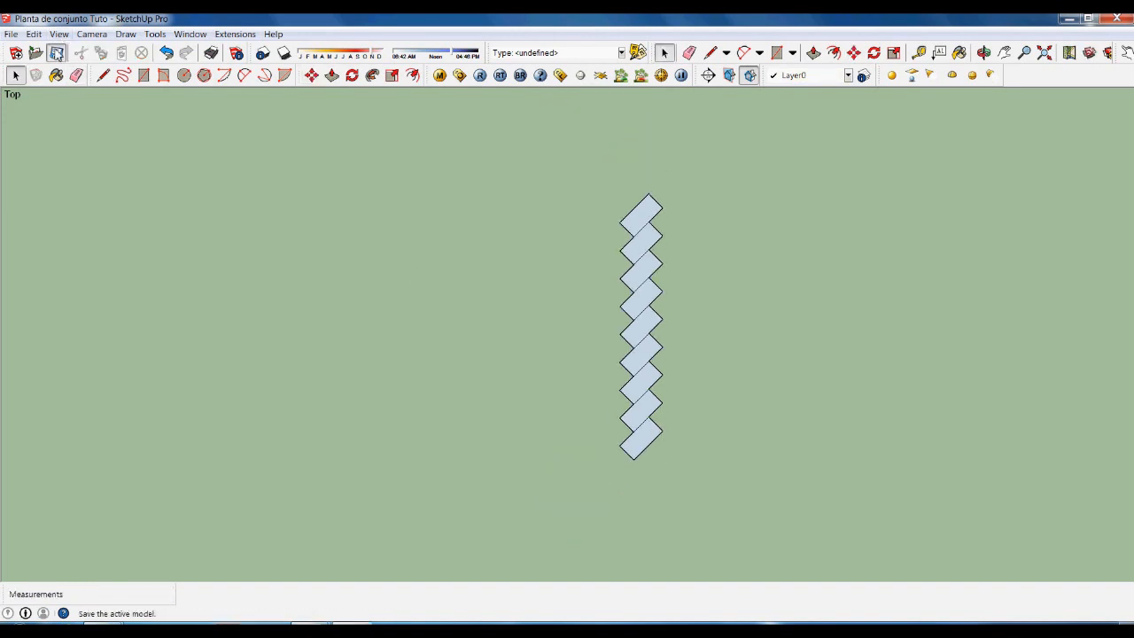
# Copy the full row of nine rectangles about 17.68 m along the red axis to the original row's left.
pyautogui.scroll(-1, 417, 399)
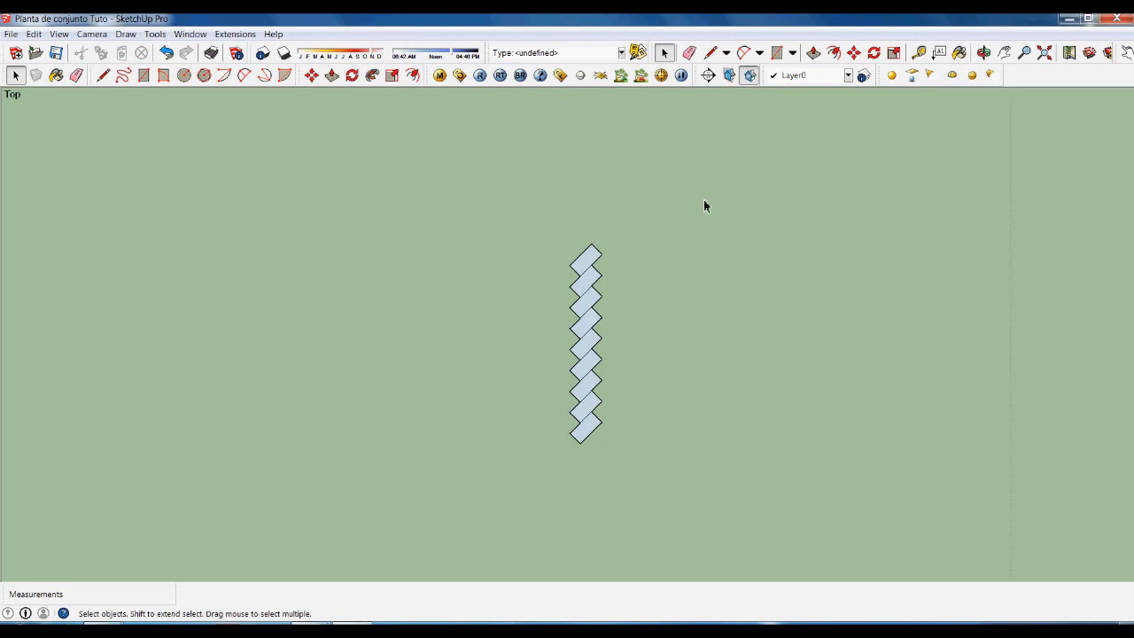
pyautogui.scroll(1, 707, 270)
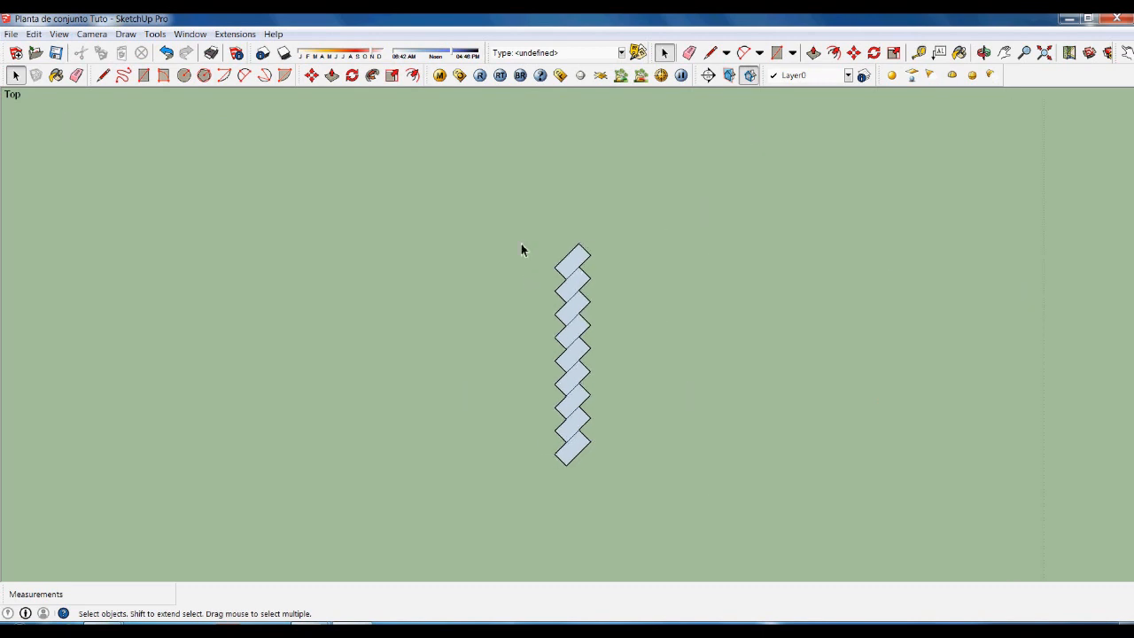
pyautogui.moveTo(526, 204); pyautogui.dragTo(652, 523)
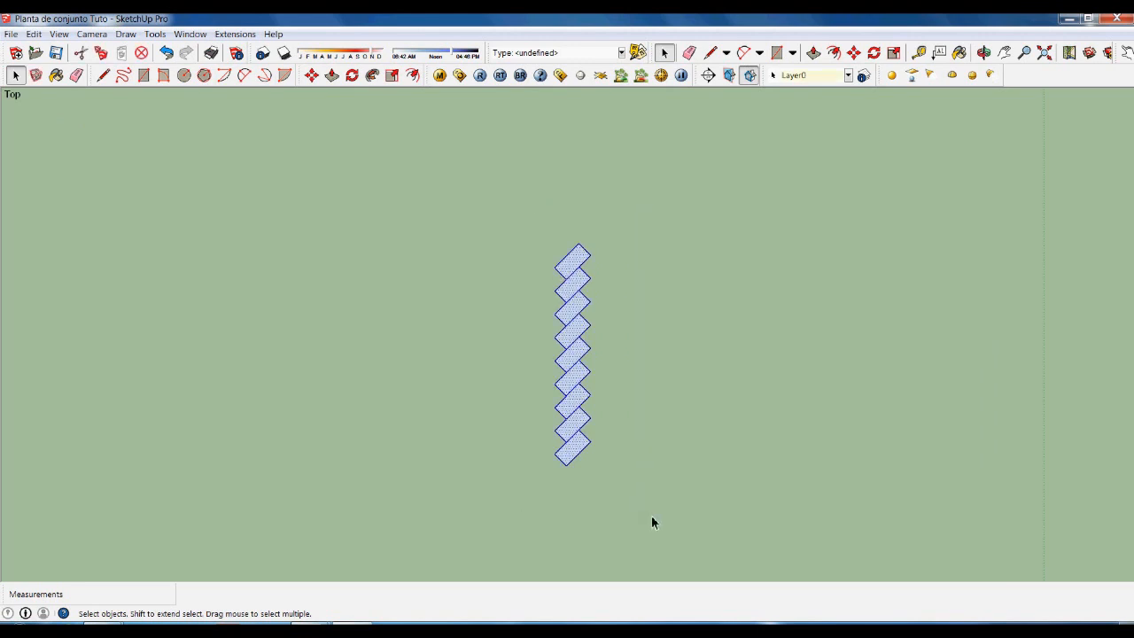
pyautogui.press('m')
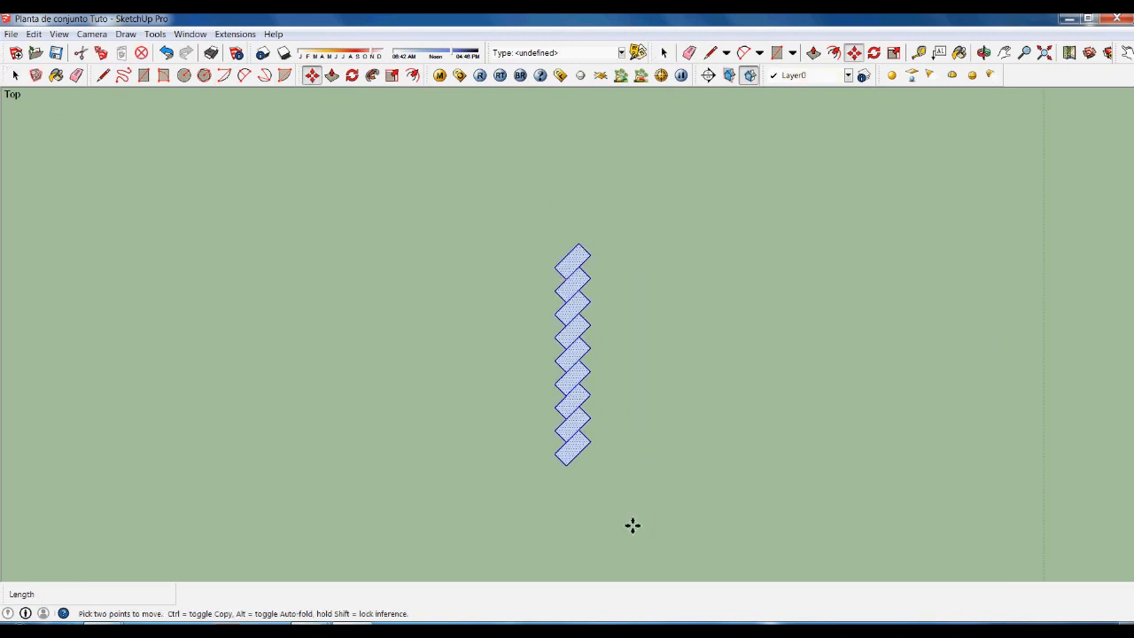
pyautogui.click(632, 525)
pyautogui.press('ctrl')
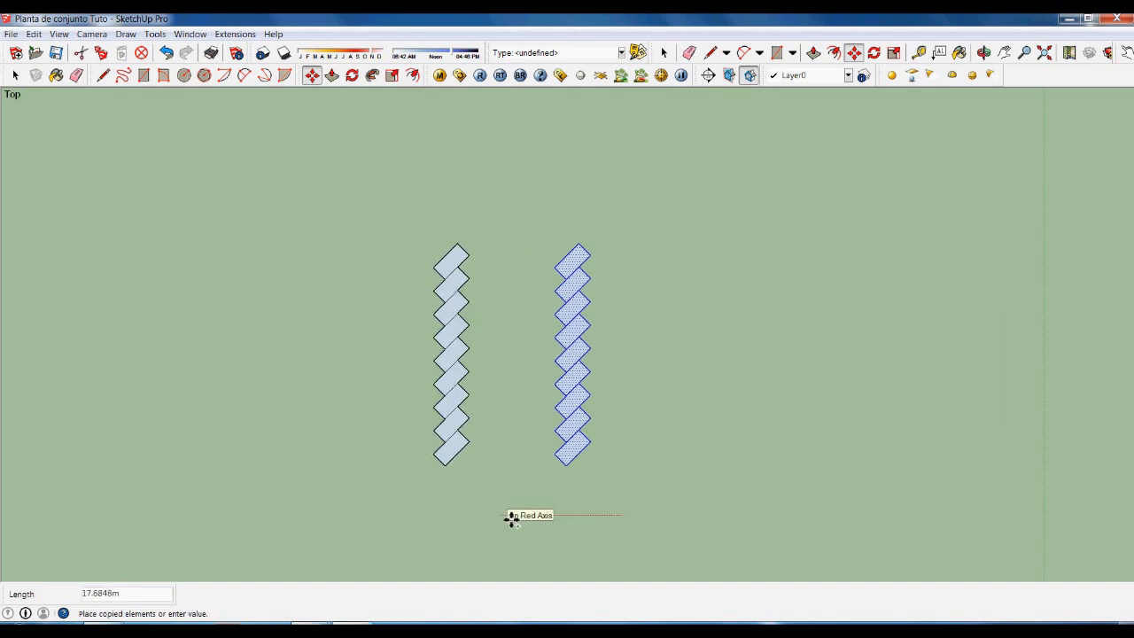
pyautogui.click(512, 519)
pyautogui.press('space')
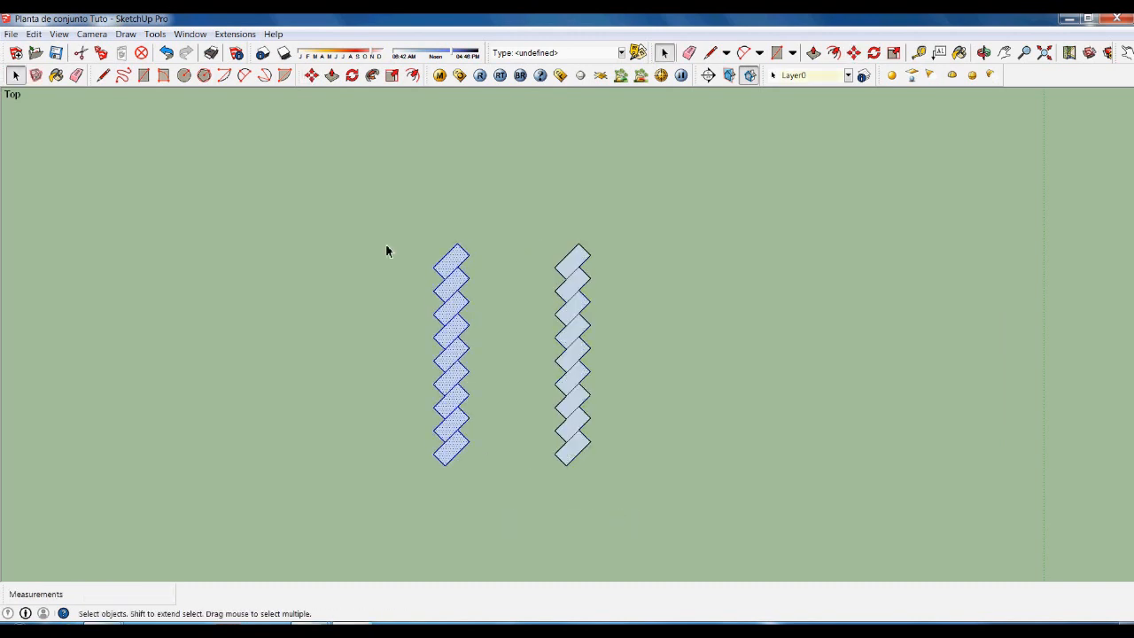
# Mirror the copied row by scaling it -1.00 along the red axis about its opposite side.
pyautogui.moveTo(393, 208); pyautogui.dragTo(519, 505)
pyautogui.press('s')
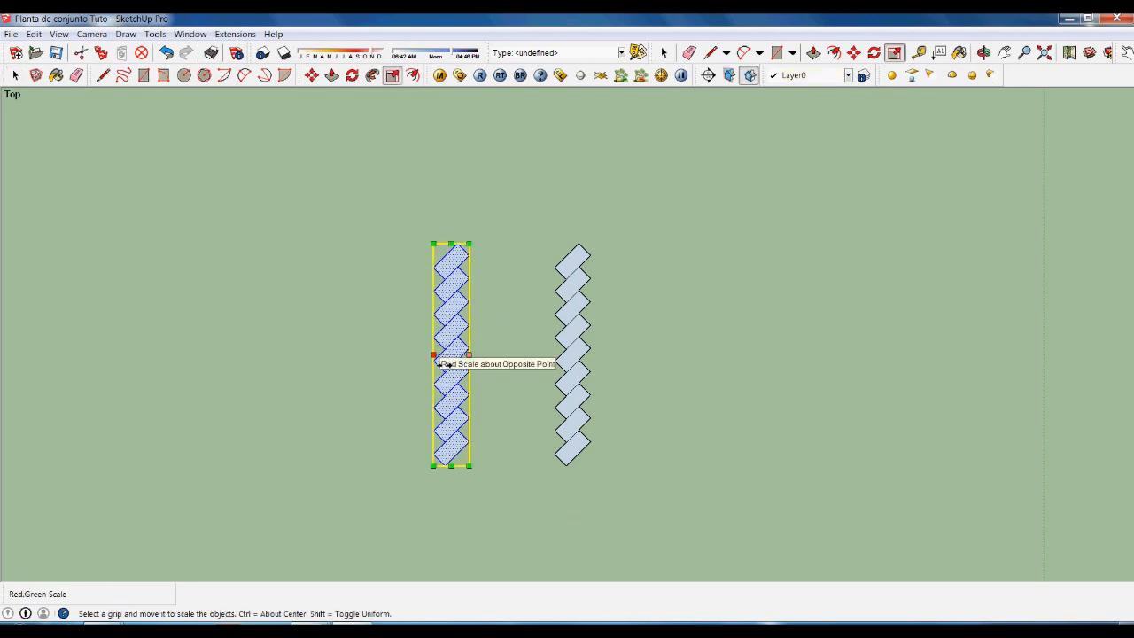
pyautogui.moveTo(438, 364); pyautogui.dragTo(518, 359)
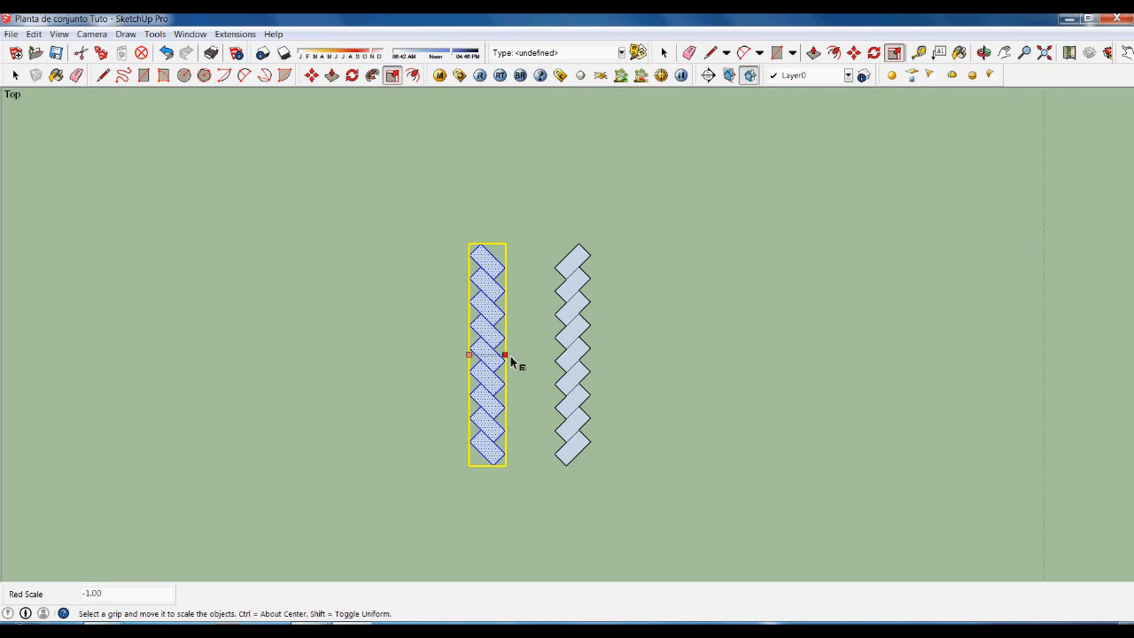
pyautogui.press('space')
pyautogui.click(536, 393)
# Draw a 4 m line along the red axis from the original row's uppermost inner corner toward the mirrored row.
pyautogui.scroll(2, 568, 275)
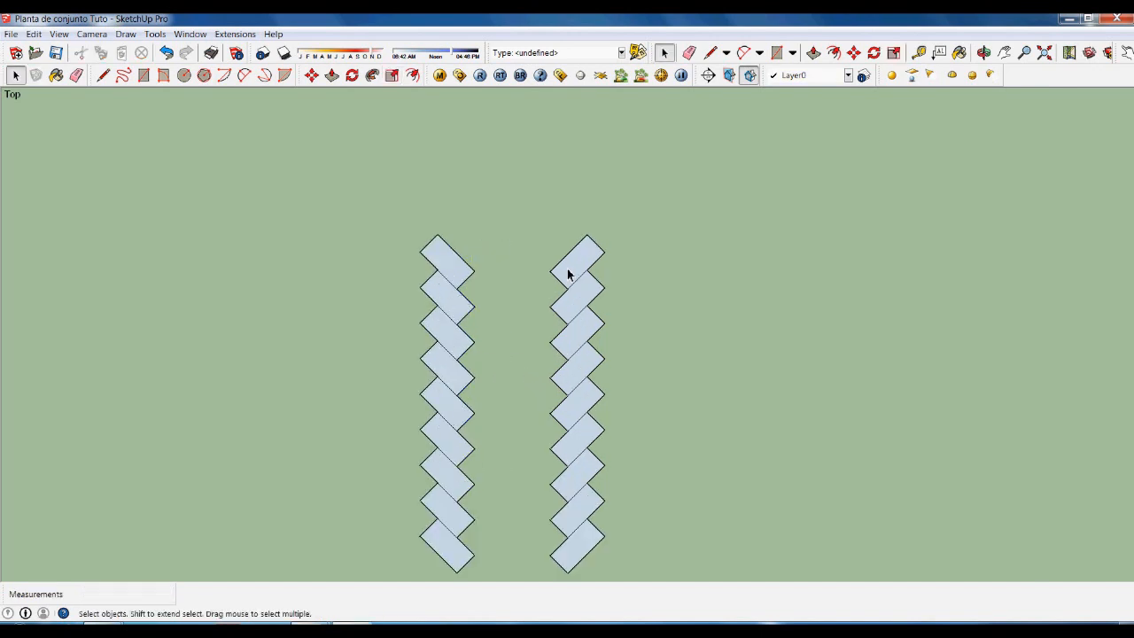
pyautogui.scroll(3, 552, 292)
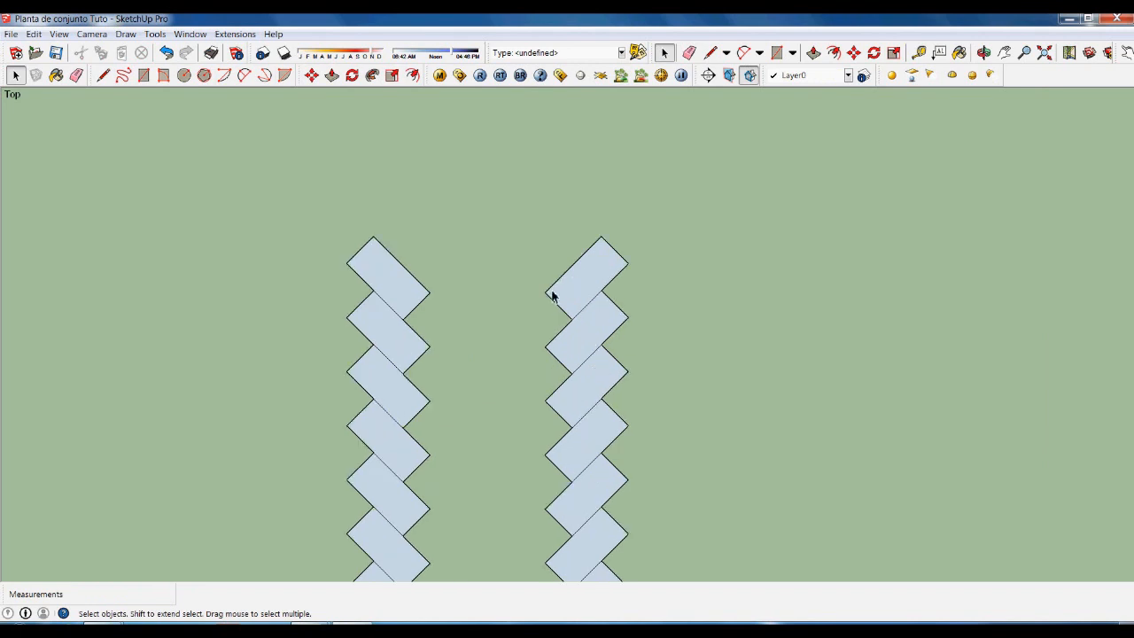
pyautogui.press('l')
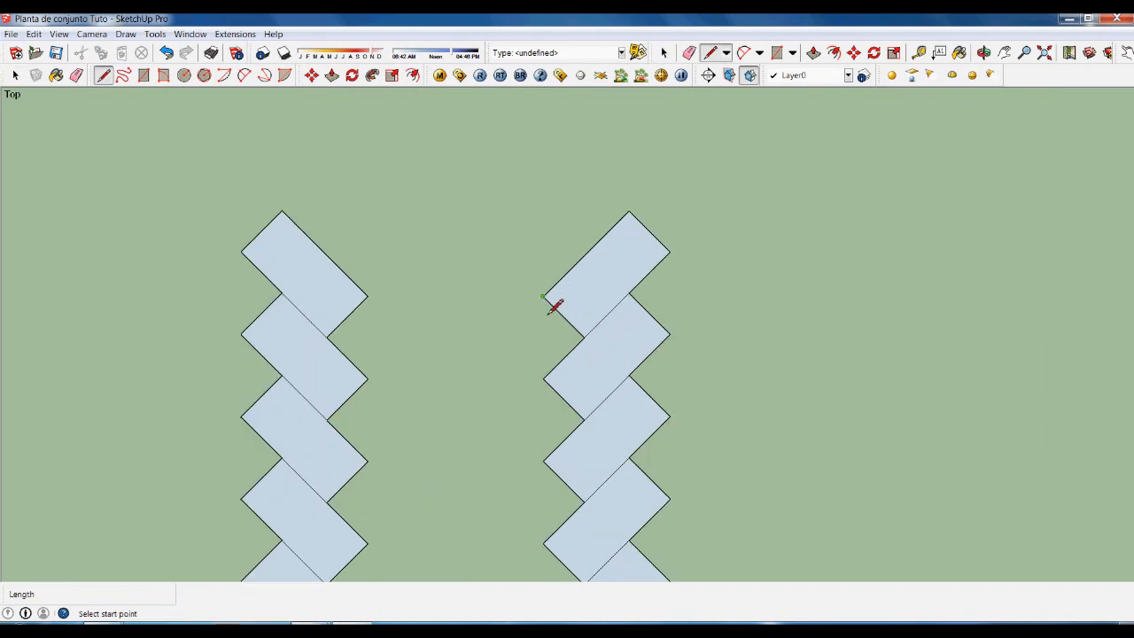
pyautogui.click(543, 296)
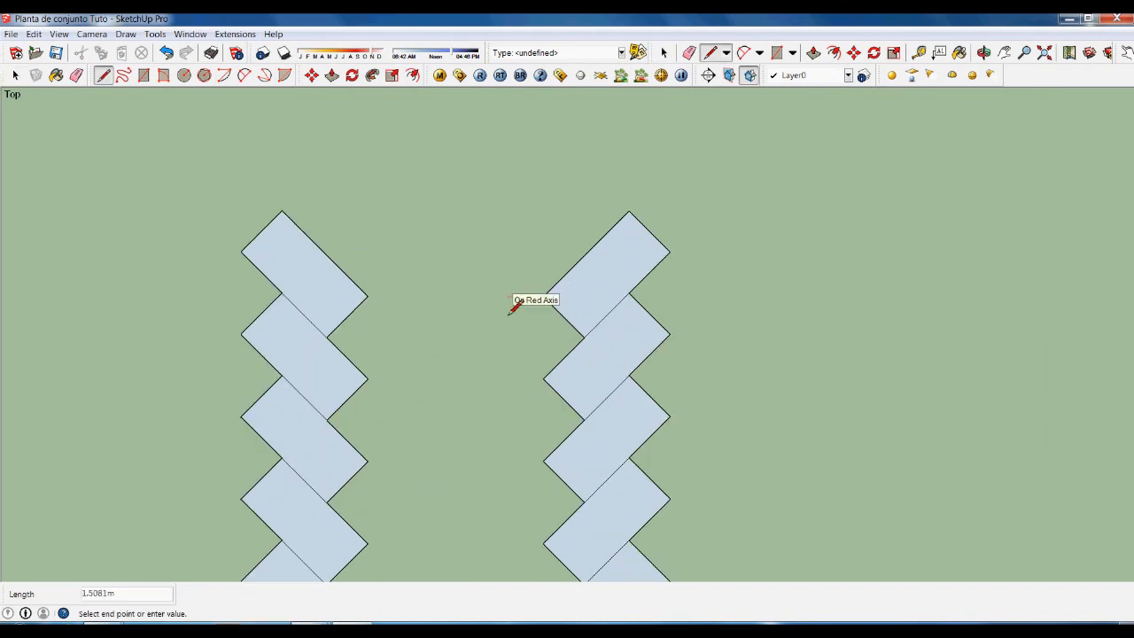
pyautogui.write('4')
pyautogui.press('Return')
pyautogui.press('space')
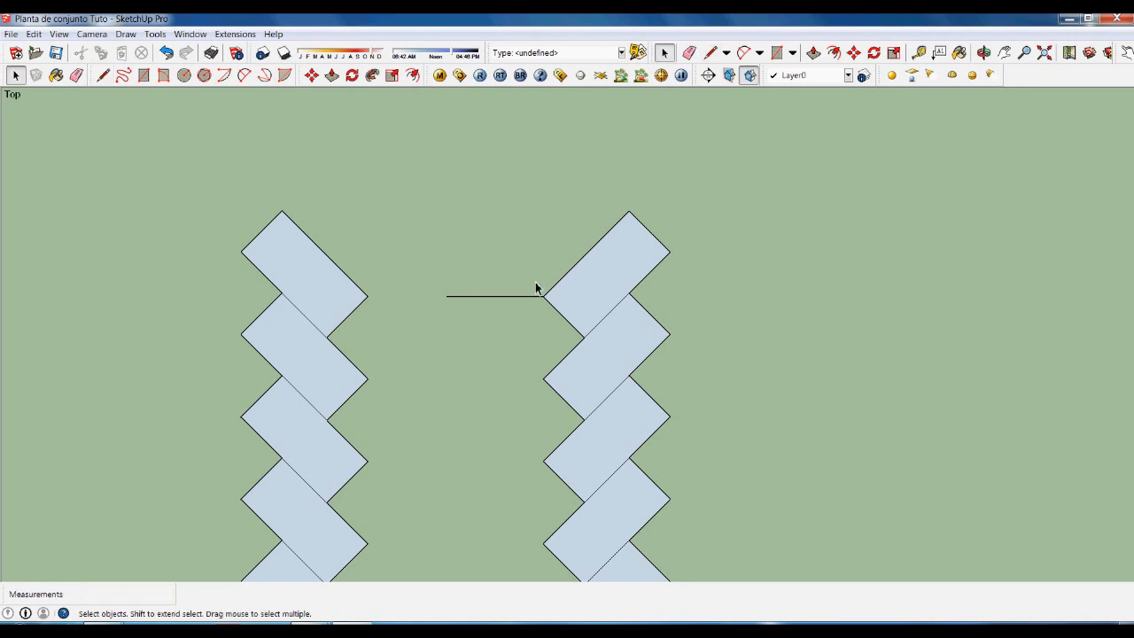
# Move the mirrored row along the red axis to the free end of the 4 m line and delete that line.
pyautogui.scroll(-3, 529, 268)
pyautogui.scroll(-1, 530, 272)
pyautogui.moveTo(413, 216); pyautogui.dragTo(490, 526)
pyautogui.scroll(3, 488, 279)
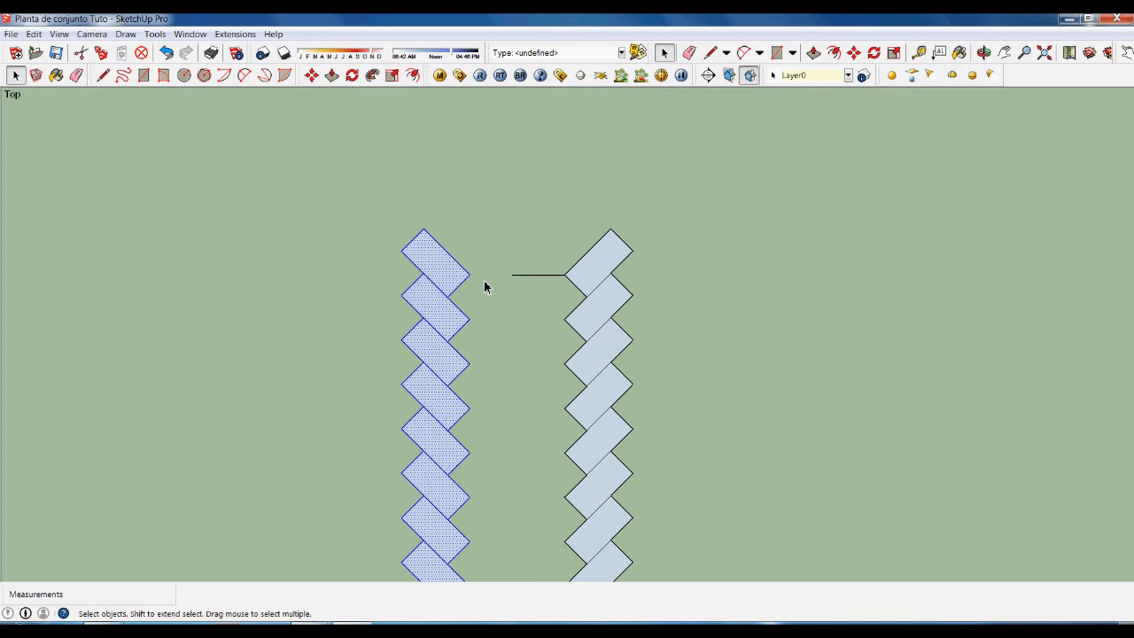
pyautogui.press('m')
pyautogui.click(483, 284)
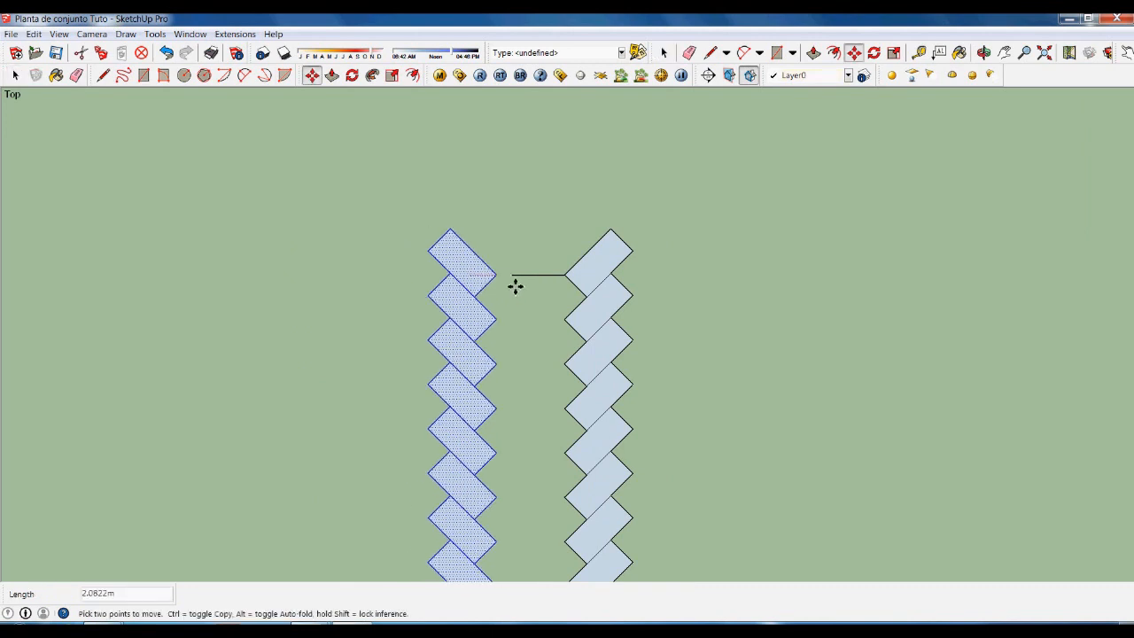
pyautogui.click(528, 285)
pyautogui.press('space')
pyautogui.moveTo(543, 304); pyautogui.dragTo(536, 241)
pyautogui.press('Delete')
pyautogui.scroll(-2, 611, 283)
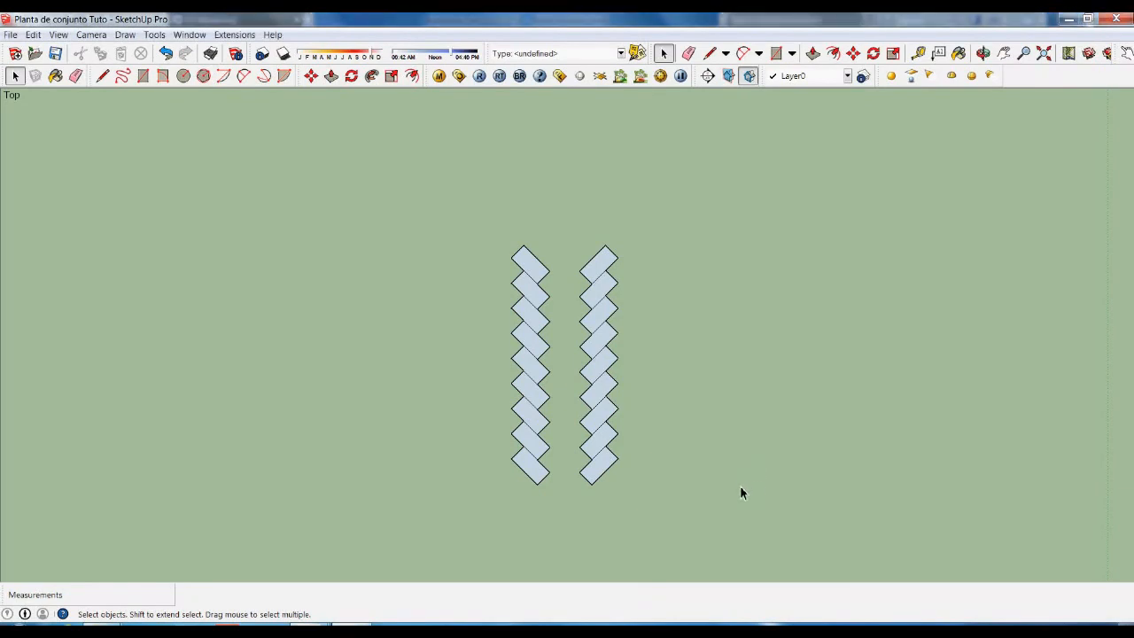
# Copy both facing rows about 26.08 m along the red axis to the right of the originals.
pyautogui.moveTo(451, 197); pyautogui.dragTo(686, 581)
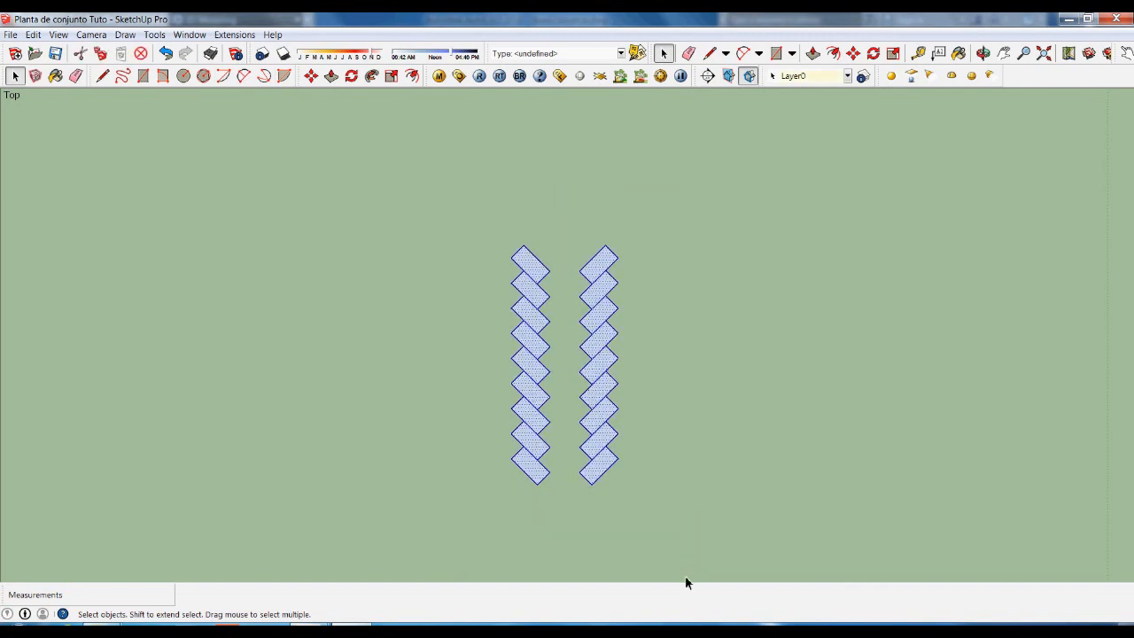
pyautogui.press('m')
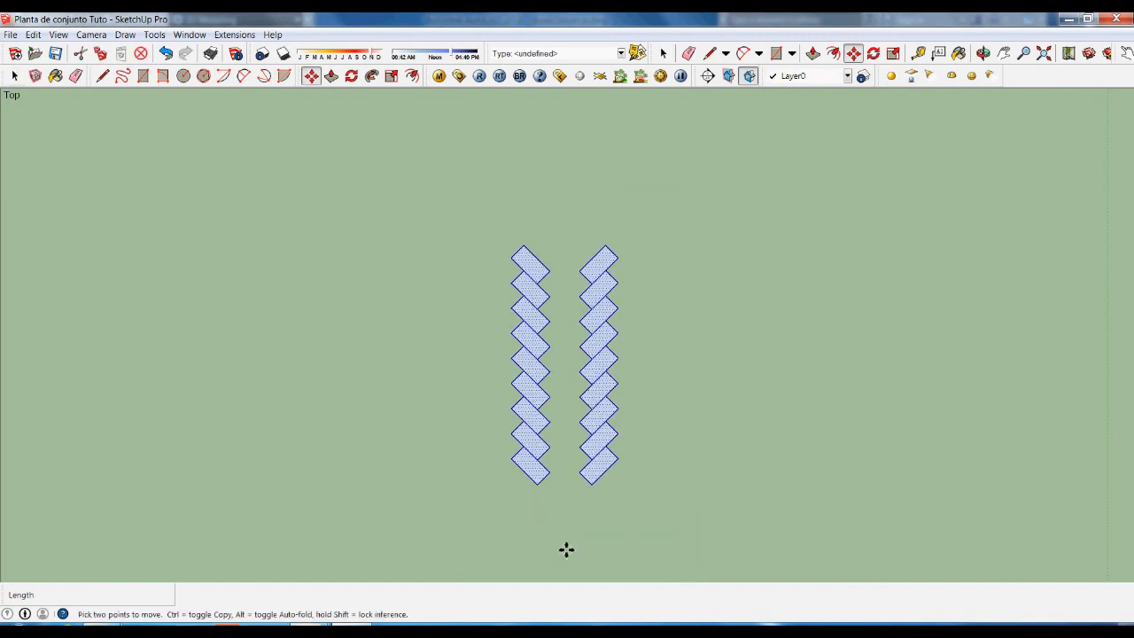
pyautogui.click(567, 549)
pyautogui.press('ctrl')
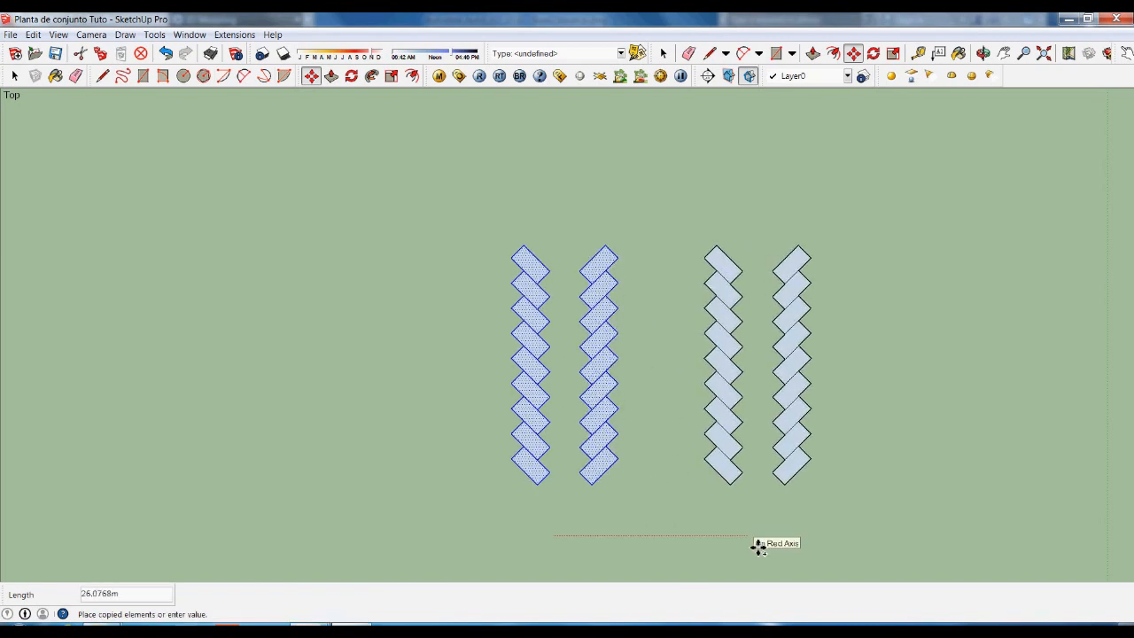
pyautogui.click(758, 546)
pyautogui.press('space')
pyautogui.click(623, 272)
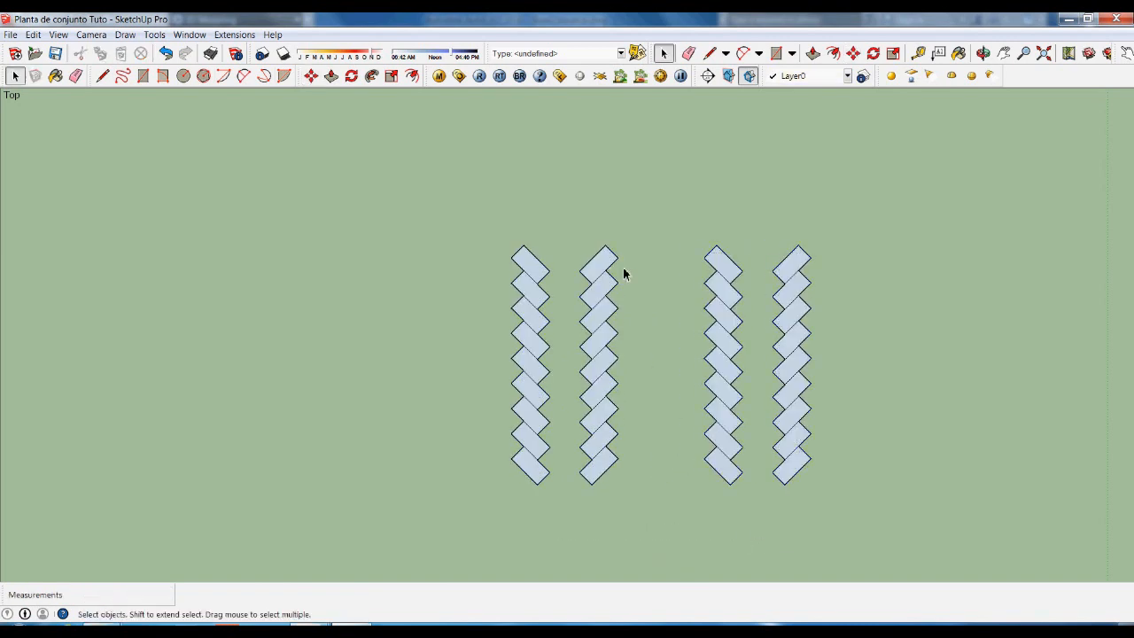
# Draw a 4 m line along the red axis from the original pair's uppermost outer corner toward the copied pair.
pyautogui.scroll(2, 623, 274)
pyautogui.press('l')
pyautogui.click(618, 257)
pyautogui.write('4')
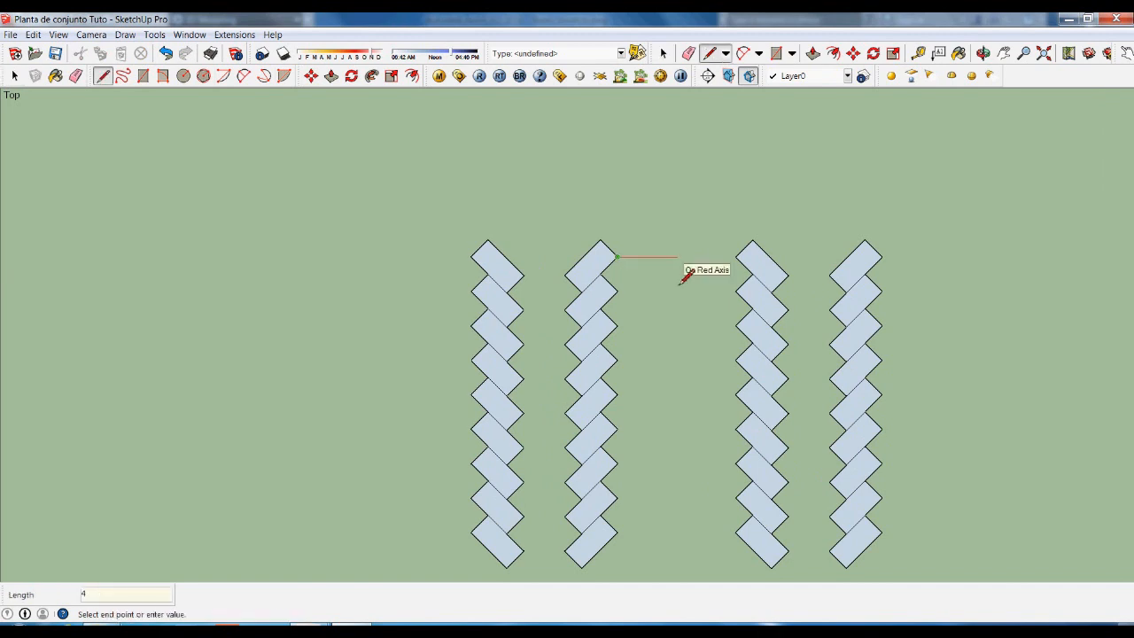
pyautogui.press('Return')
pyautogui.press('space')
# Move the copied pair of rows onto the free end of the 4 m line and delete the line.
pyautogui.scroll(-2, 701, 231)
pyautogui.moveTo(705, 212); pyautogui.dragTo(849, 516)
pyautogui.scroll(2, 727, 269)
pyautogui.press('m')
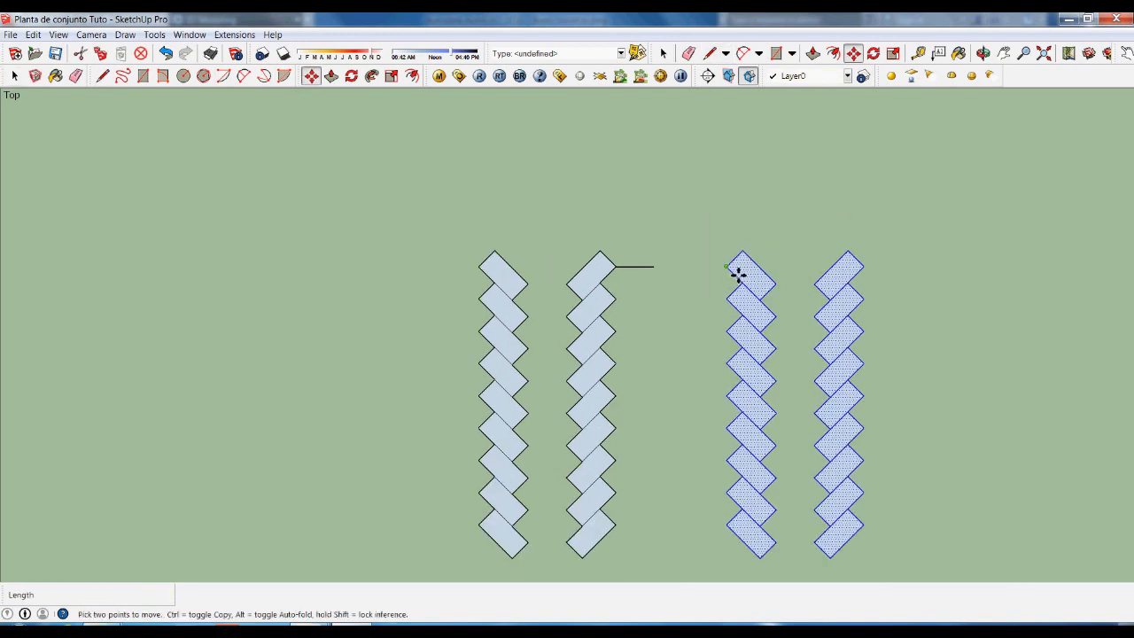
pyautogui.click(738, 272)
pyautogui.click(666, 274)
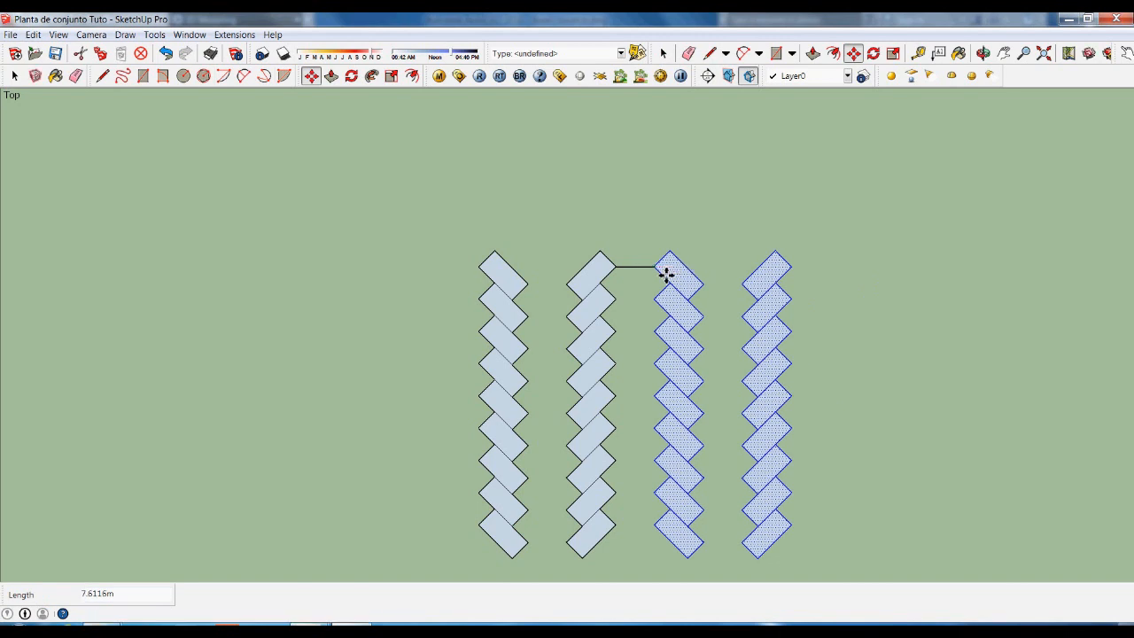
pyautogui.press('space')
pyautogui.click(641, 264)
pyautogui.press('Delete')
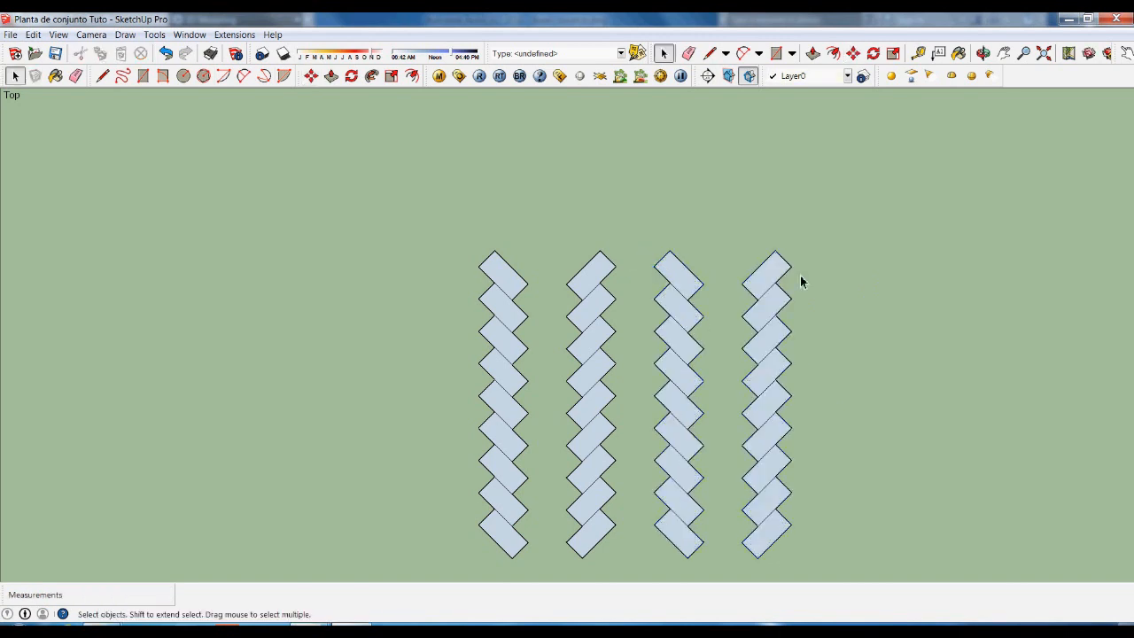
# Copy the original pair of rows about 19.72 m along the red axis to its left.
pyautogui.scroll(-1, 796, 275)
pyautogui.moveTo(549, 211); pyautogui.dragTo(676, 545)
pyautogui.press('m')
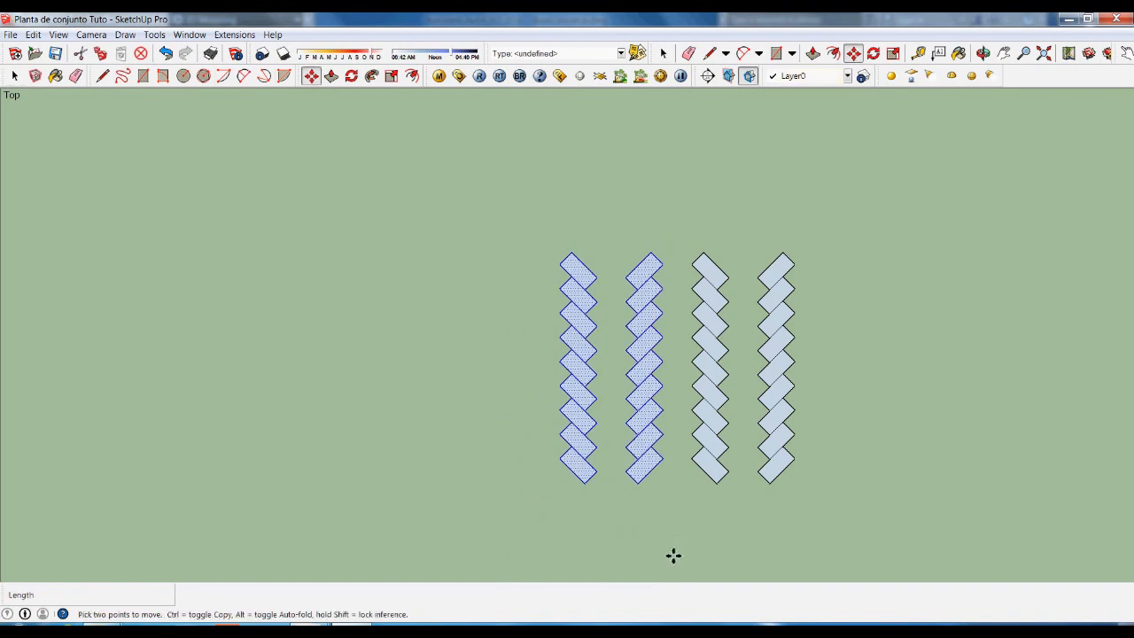
pyautogui.click(660, 532)
pyautogui.press('ctrl')
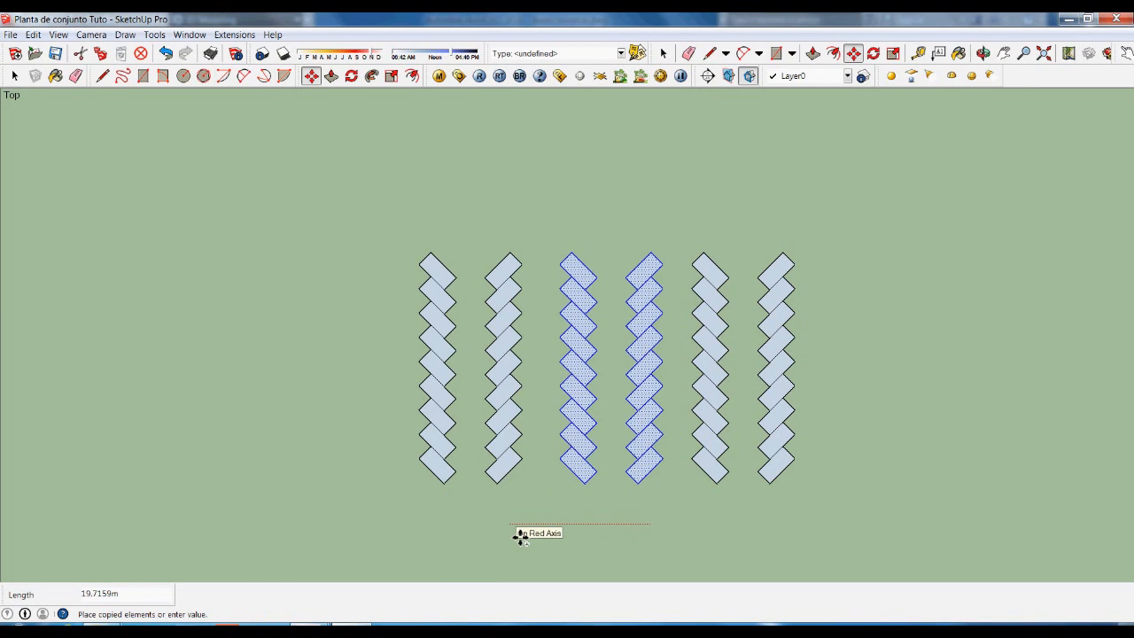
pyautogui.click(522, 536)
pyautogui.press('space')
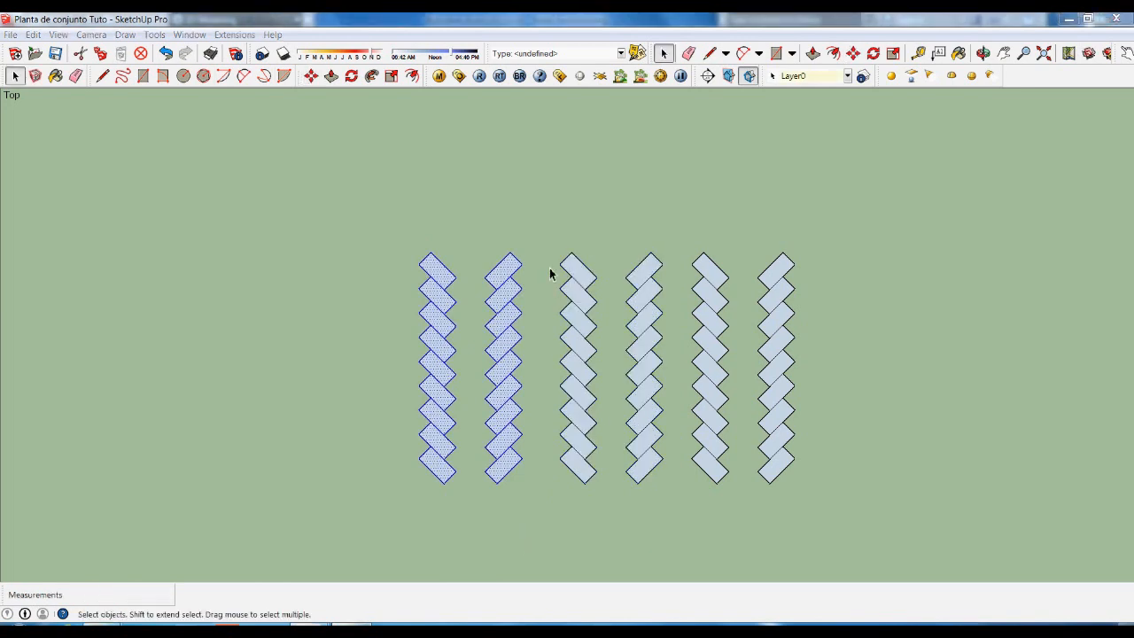
pyautogui.click(550, 297)
# Draw a 4 m line along the red axis from the original pair's uppermost left corner toward the new copy.
pyautogui.scroll(3, 554, 280)
pyautogui.press('l')
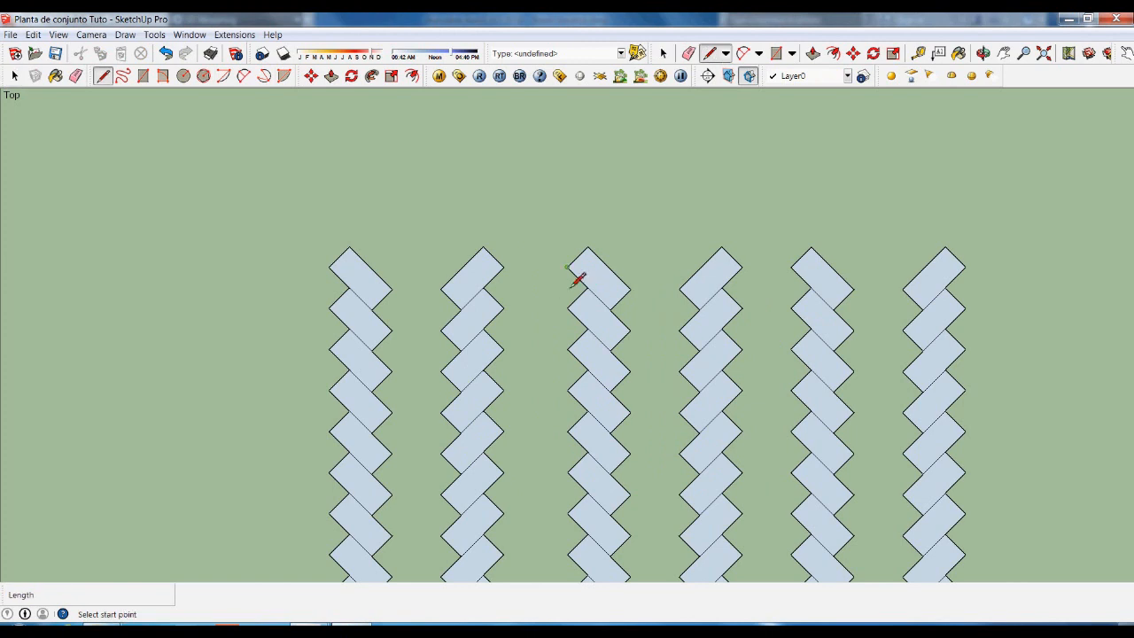
pyautogui.click(568, 267)
pyautogui.write('4')
pyautogui.press('Return')
pyautogui.press('space')
# Move the left copied pair onto the free end of the 4 m line and delete the line.
pyautogui.scroll(-4, 385, 217)
pyautogui.moveTo(411, 210); pyautogui.dragTo(540, 483)
pyautogui.scroll(3, 539, 209)
pyautogui.scroll(2, 529, 320)
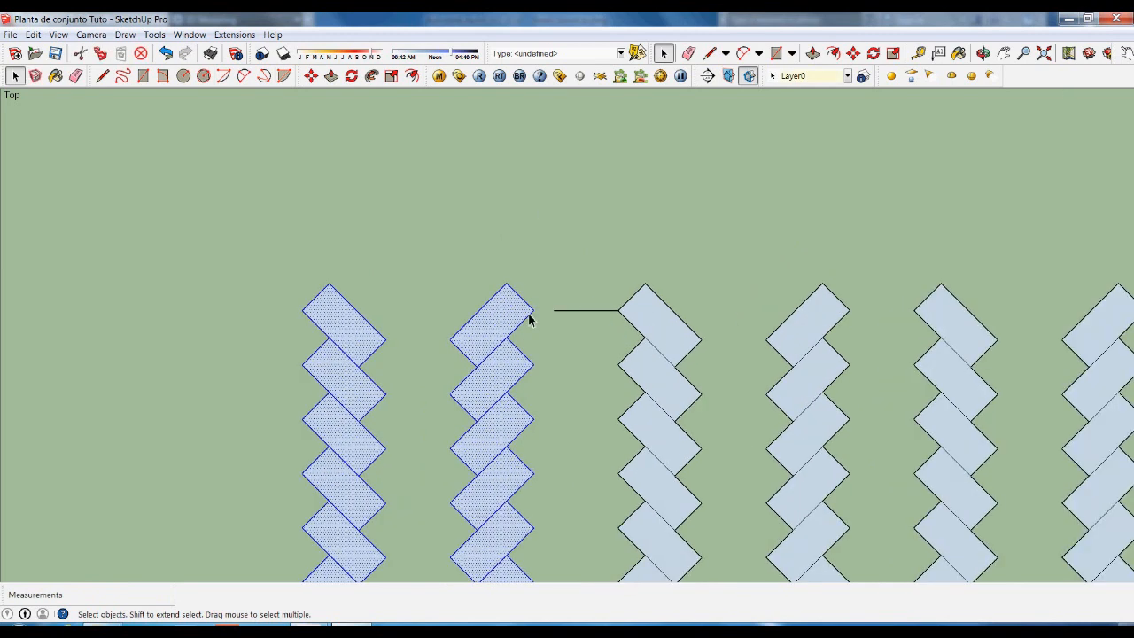
pyautogui.press('m')
pyautogui.click(537, 312)
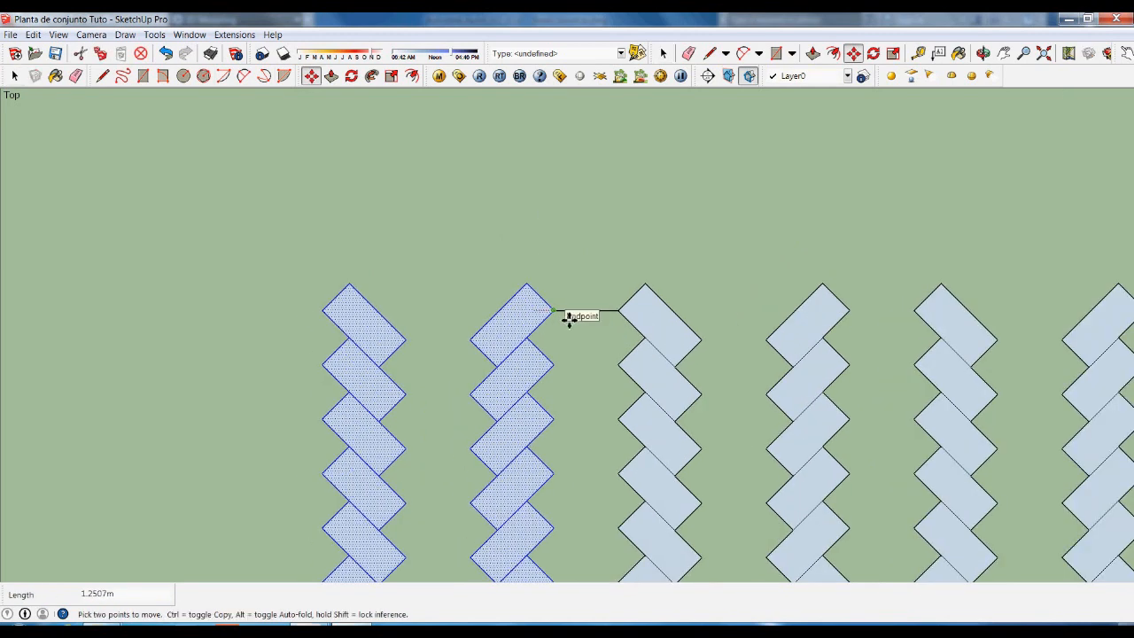
pyautogui.click(570, 317)
pyautogui.press('space')
pyautogui.click(578, 304)
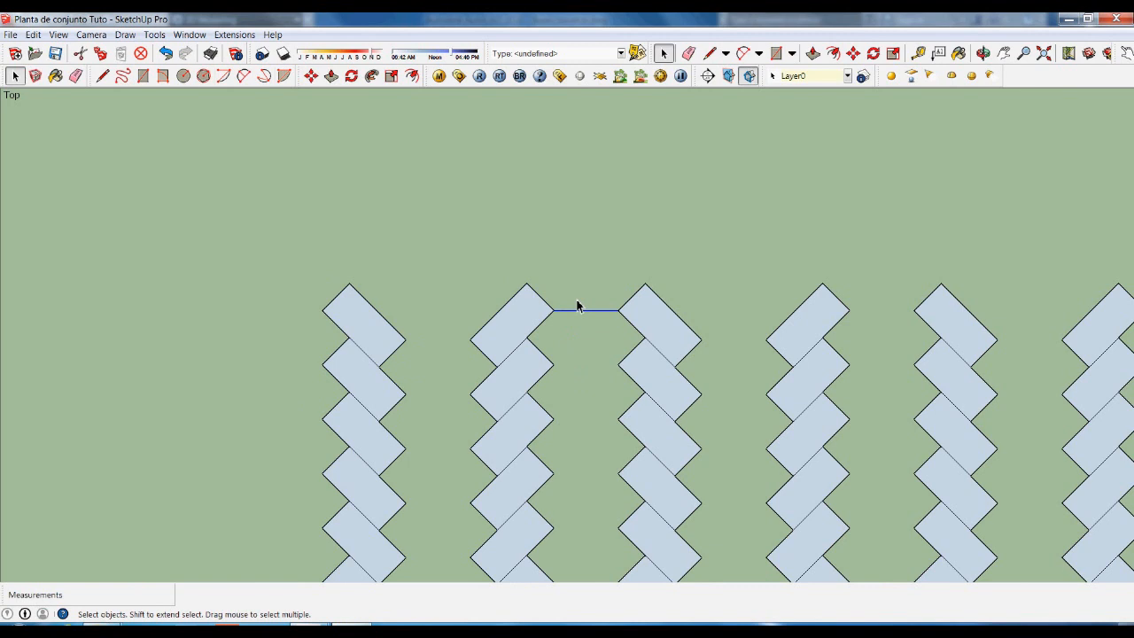
pyautogui.press('Delete')
pyautogui.scroll(-3, 578, 302)
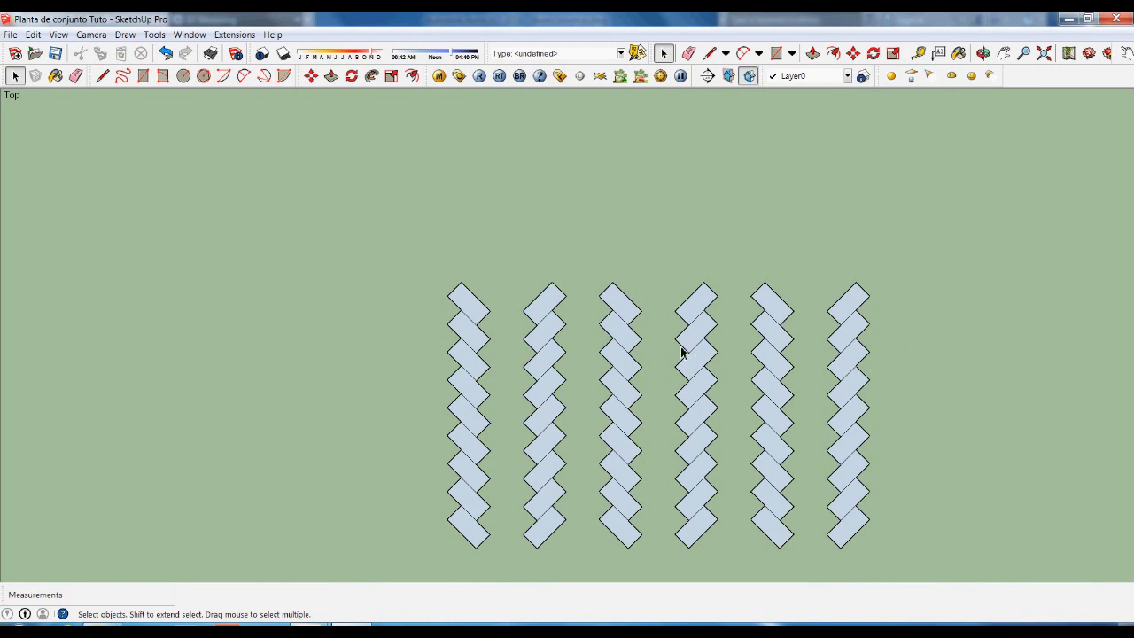
pyautogui.scroll(-1, 680, 337)
pyautogui.scroll(-1, 846, 362)
pyautogui.scroll(2, 847, 417)
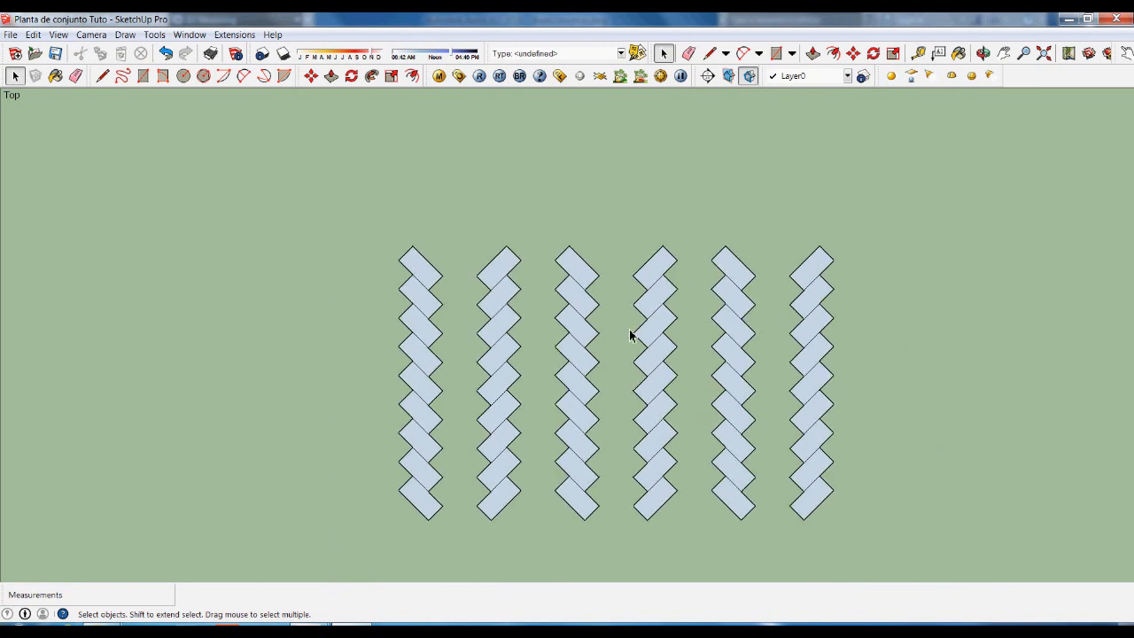
pyautogui.scroll(-1, 462, 257)
pyautogui.scroll(1, 701, 425)
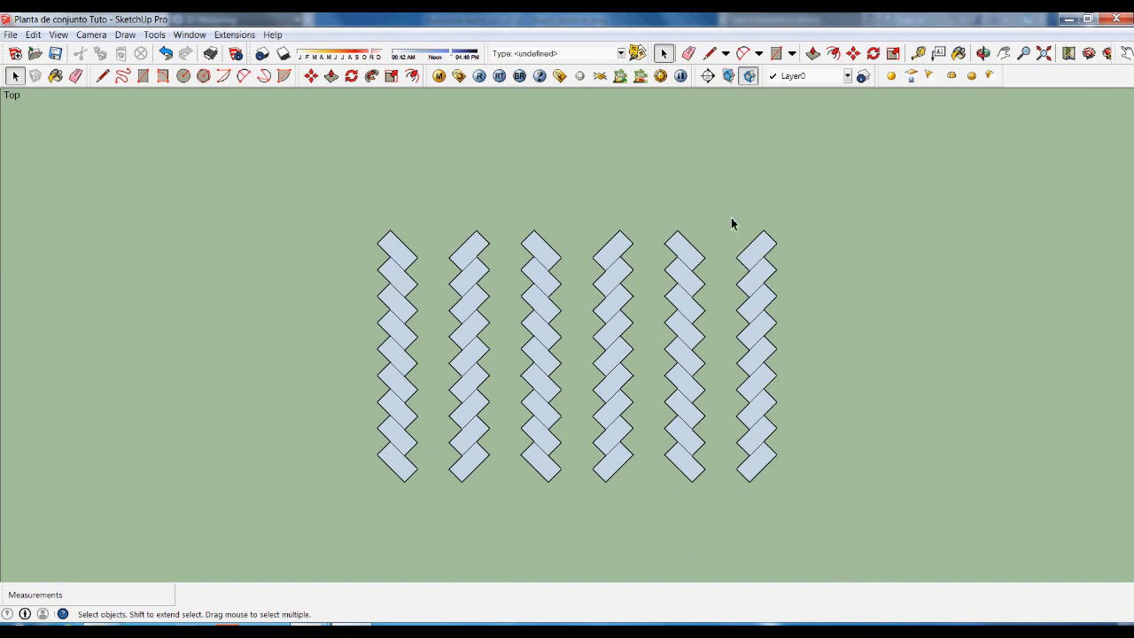
pyautogui.scroll(-1, 802, 381)
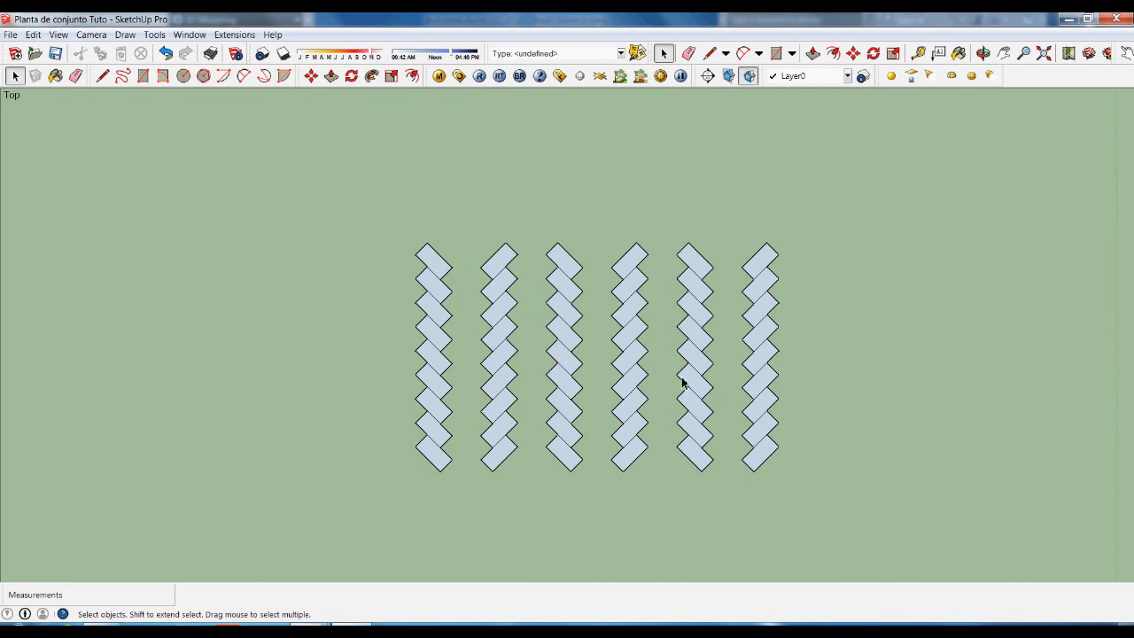
# Move the rightmost pair of rows 4 m along the red axis so its corners touch the middle pair.
pyautogui.press('m')
pyautogui.press('space')
pyautogui.moveTo(680, 223); pyautogui.dragTo(681, 223)
pyautogui.scroll(1, 675, 248)
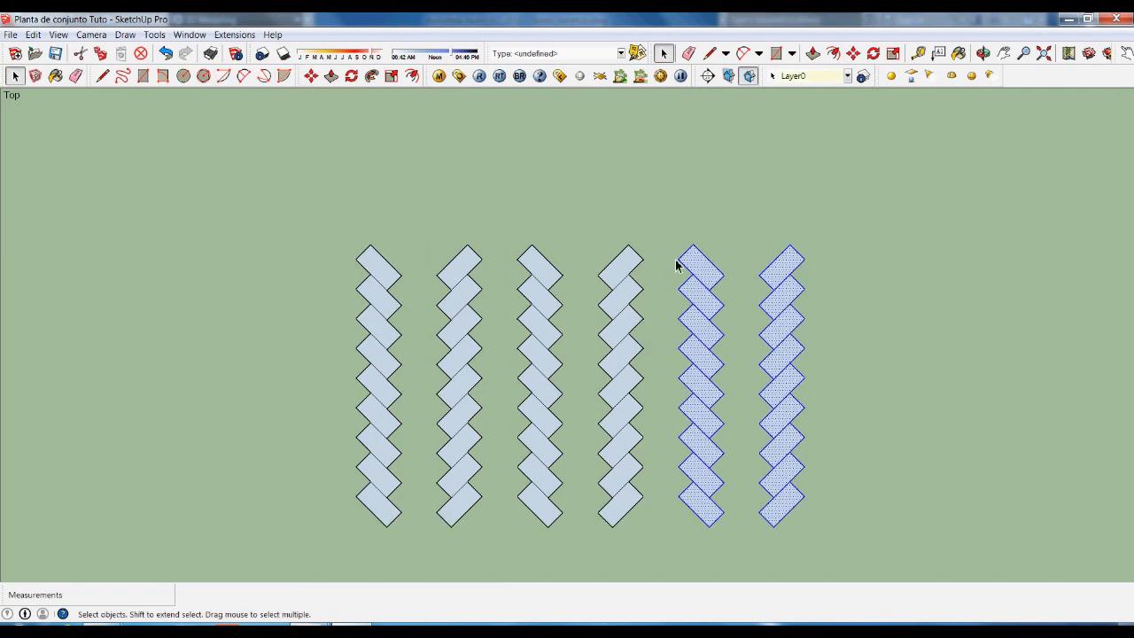
pyautogui.press('l')
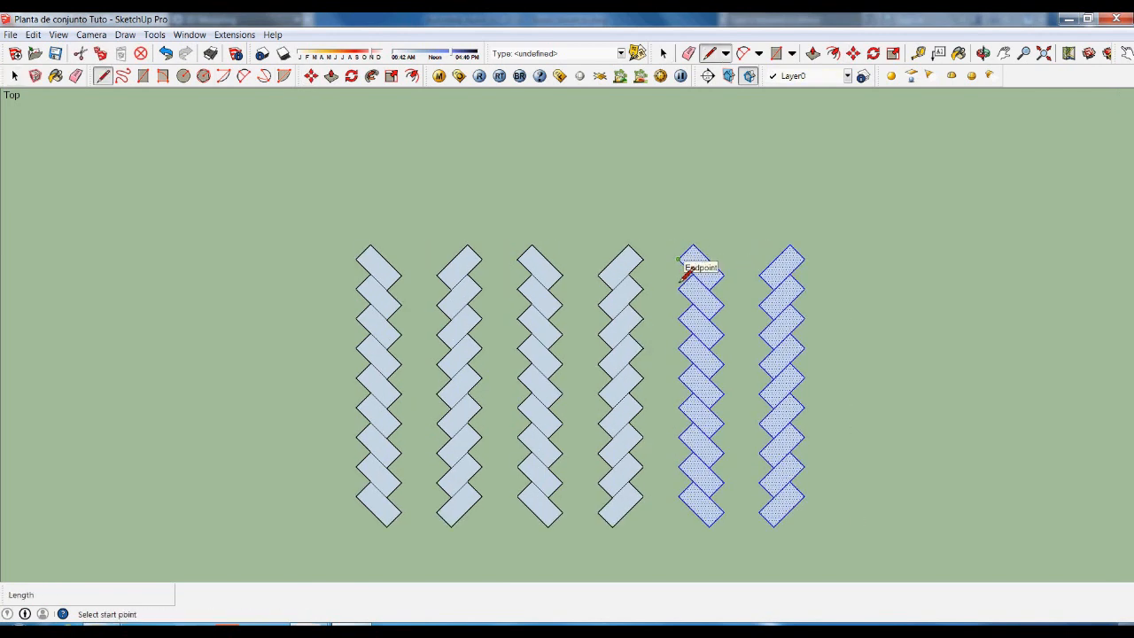
pyautogui.press('m')
pyautogui.click(691, 266)
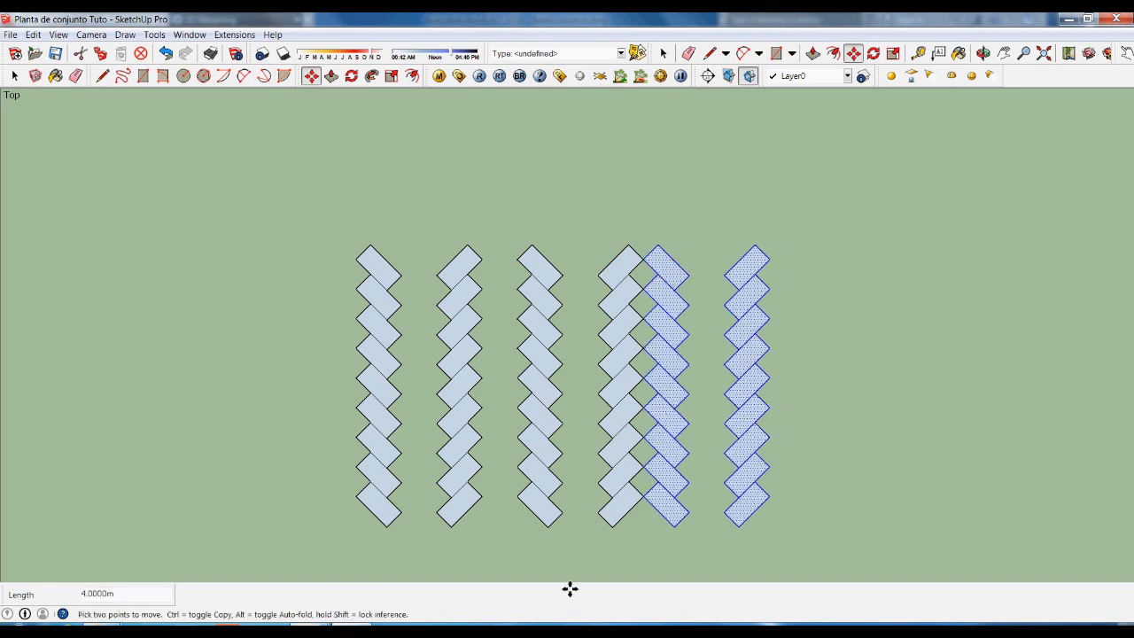
pyautogui.press('space')
pyautogui.click(572, 558)
# Move the leftmost pair of rows along the red axis so its inner corners touch the middle pair.
pyautogui.press('m')
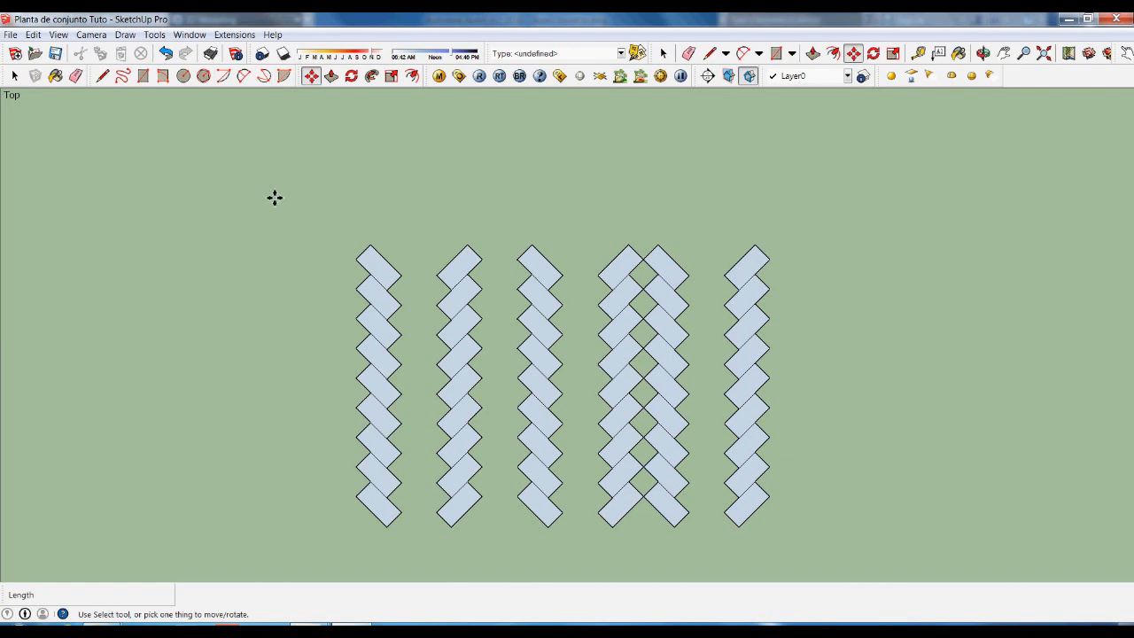
pyautogui.press('space')
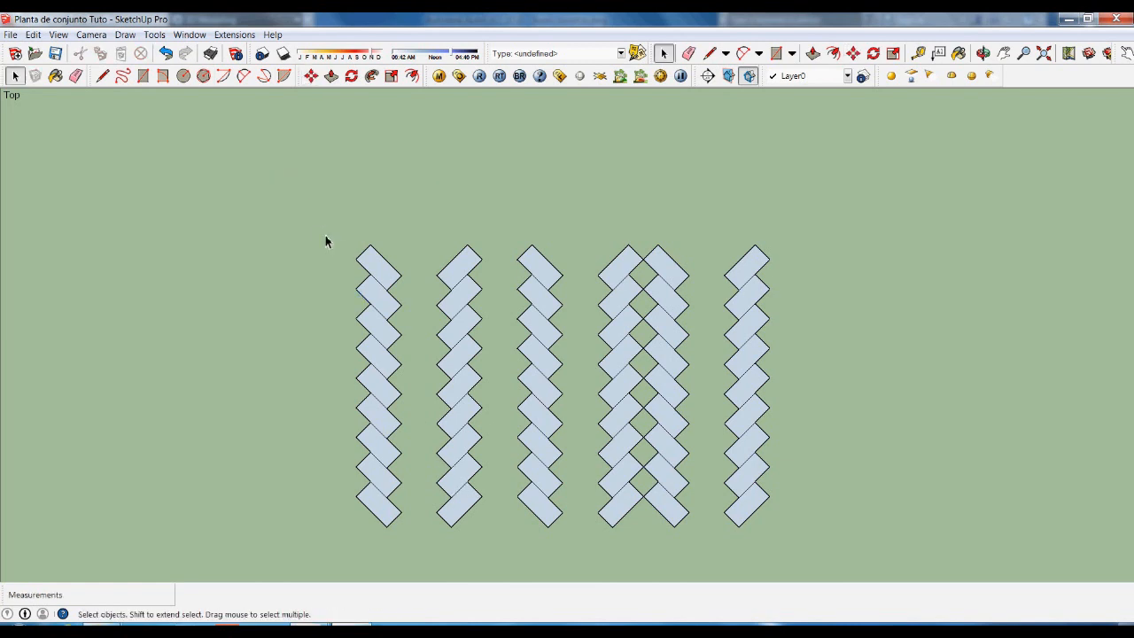
pyautogui.moveTo(320, 214); pyautogui.dragTo(493, 547)
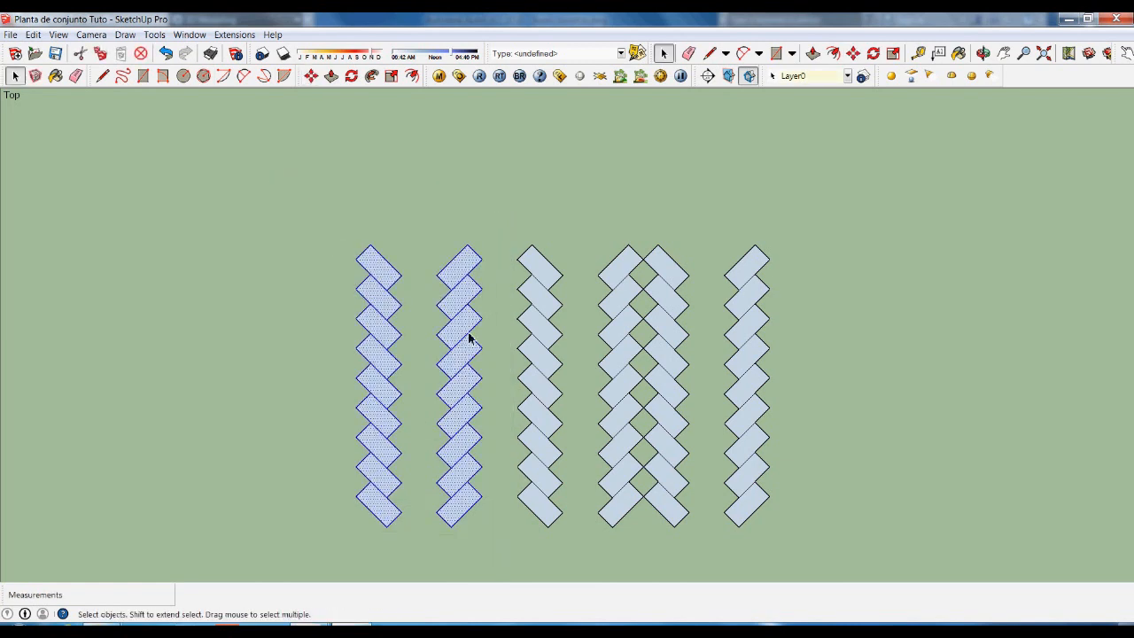
pyautogui.press('m')
pyautogui.click(491, 265)
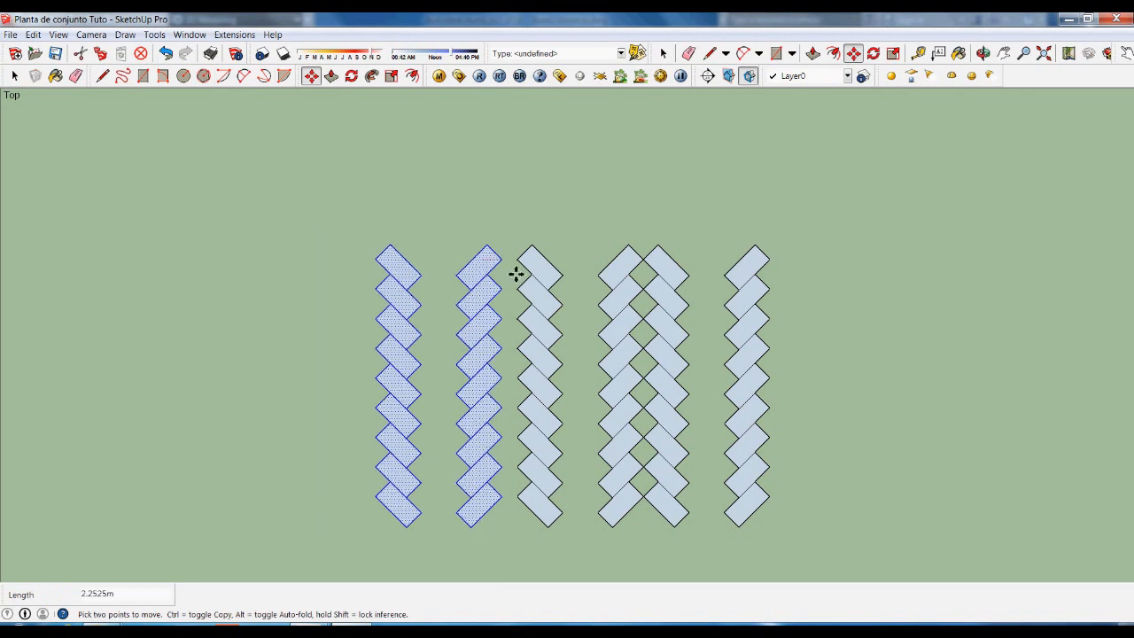
pyautogui.click(527, 268)
pyautogui.press('space')
pyautogui.scroll(-2, 704, 403)
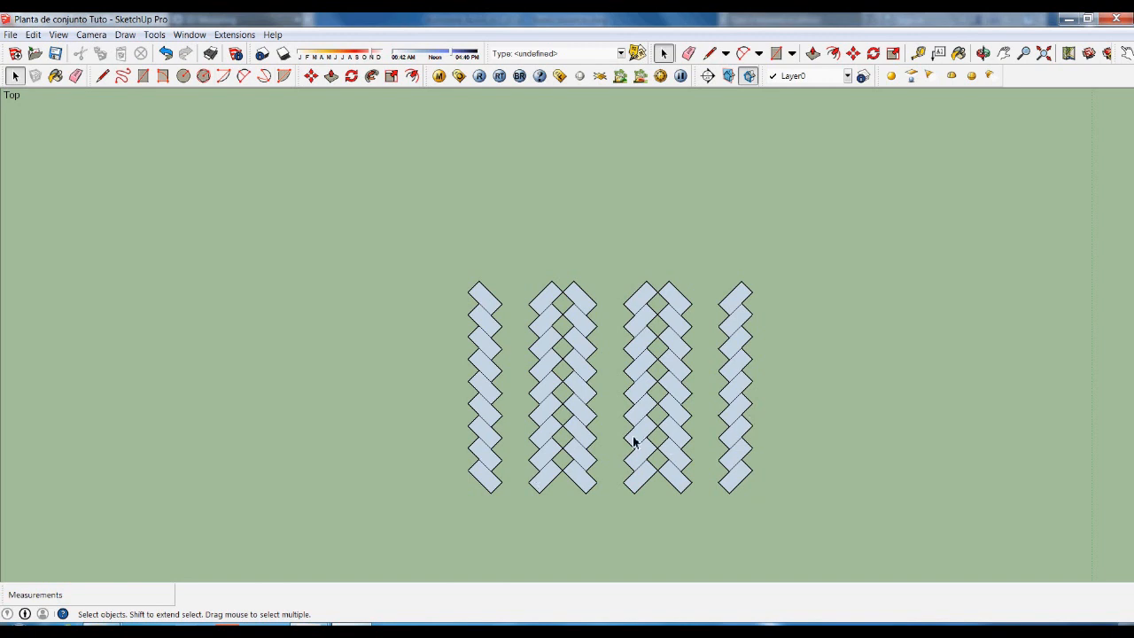
# Delete the single leftmost row of rectangles.
pyautogui.moveTo(451, 255); pyautogui.dragTo(514, 537)
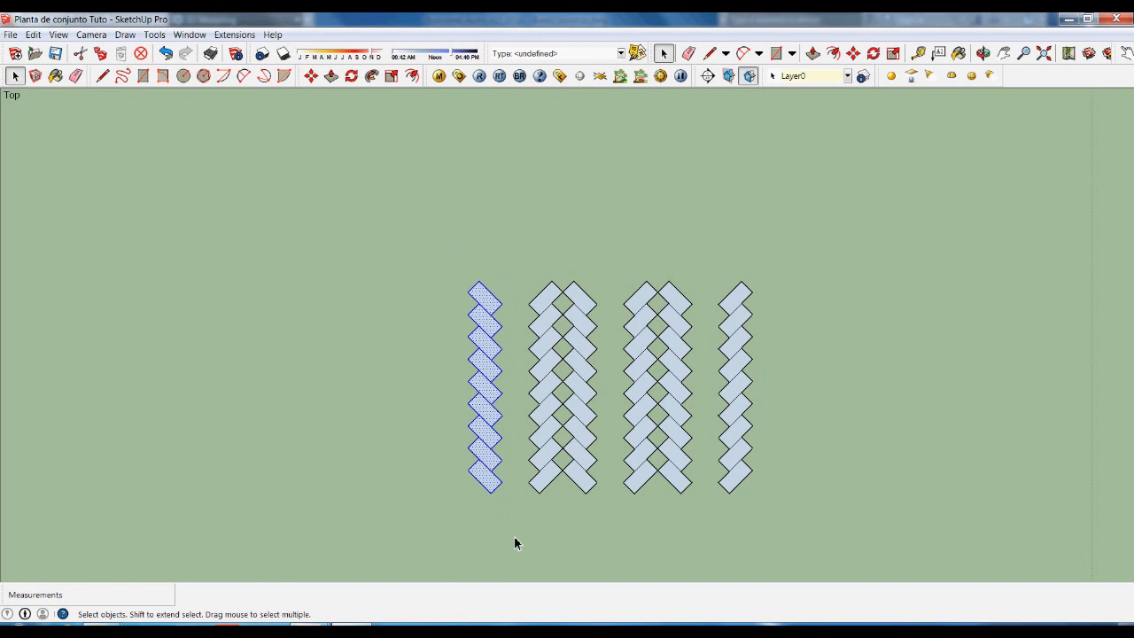
pyautogui.press('Delete')
pyautogui.scroll(3, 548, 319)
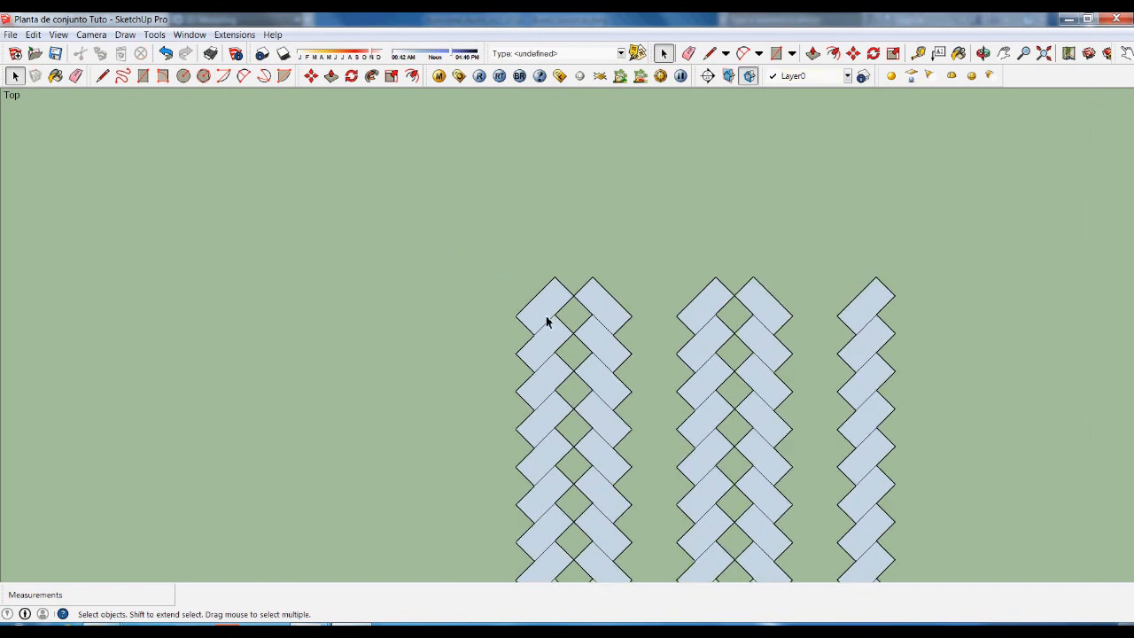
pyautogui.press('l')
pyautogui.press('space')
# Copy the left back-to-back double row along the red axis to its left.
pyautogui.scroll(-1, 571, 243)
pyautogui.moveTo(505, 211); pyautogui.dragTo(645, 577)
pyautogui.press('m')
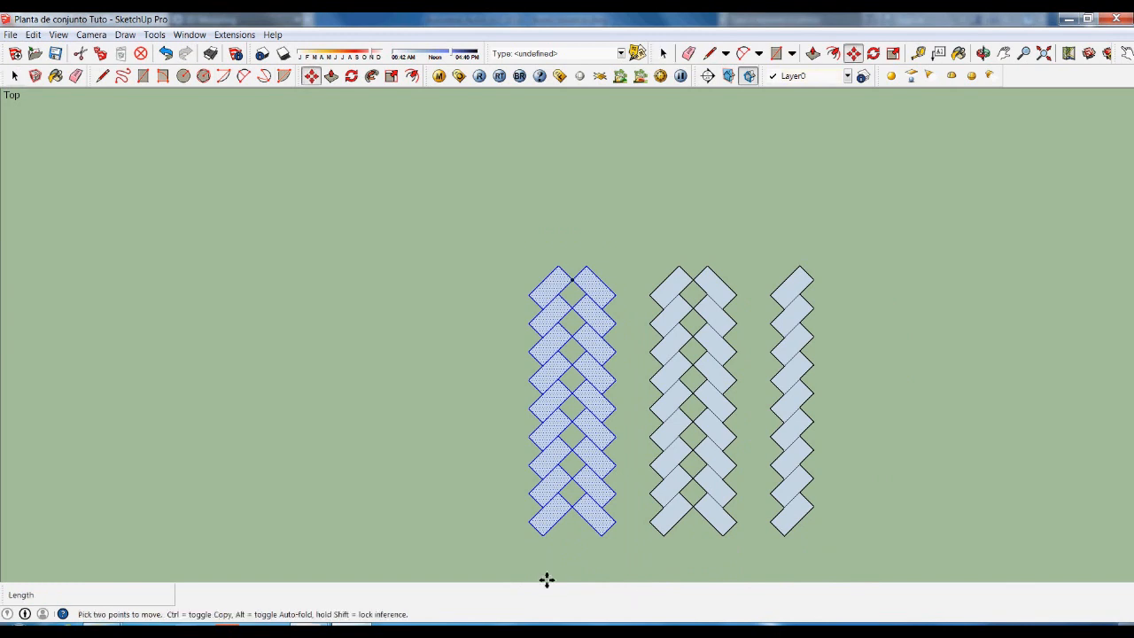
pyautogui.click(544, 577)
pyautogui.press('ctrl')
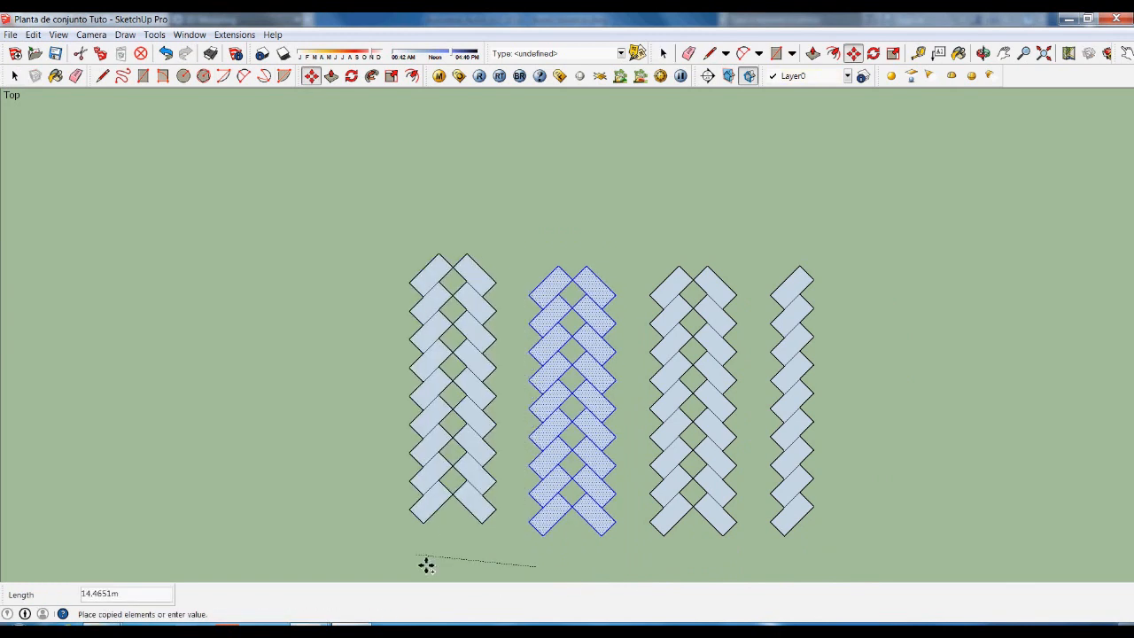
pyautogui.click(411, 576)
pyautogui.press('space')
# Draw a 4 m line along the red axis from the source double row's uppermost left corner toward its new copy.
pyautogui.click(519, 313)
pyautogui.scroll(3, 520, 314)
pyautogui.press('l')
pyautogui.click(534, 296)
pyautogui.write('4')
pyautogui.press('Return')
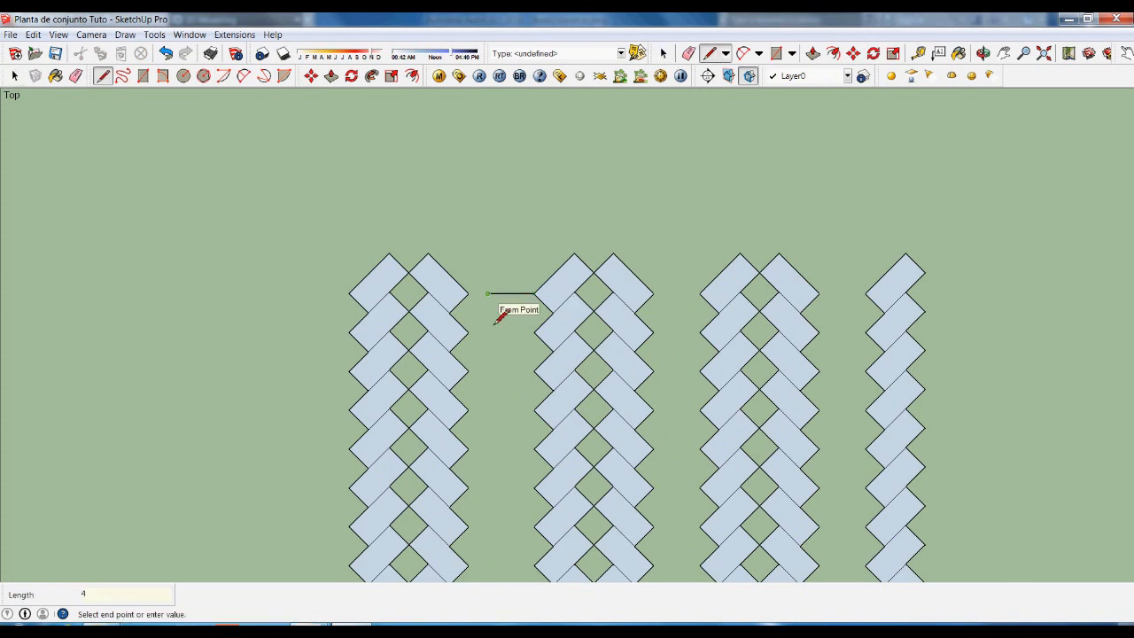
# Move the leftmost double row along the red axis so its uppermost right corner meets the free end of the 4 m line.
pyautogui.press('space')
pyautogui.scroll(-3, 570, 221)
pyautogui.moveTo(518, 509); pyautogui.dragTo(519, 510)
pyautogui.scroll(3, 506, 299)
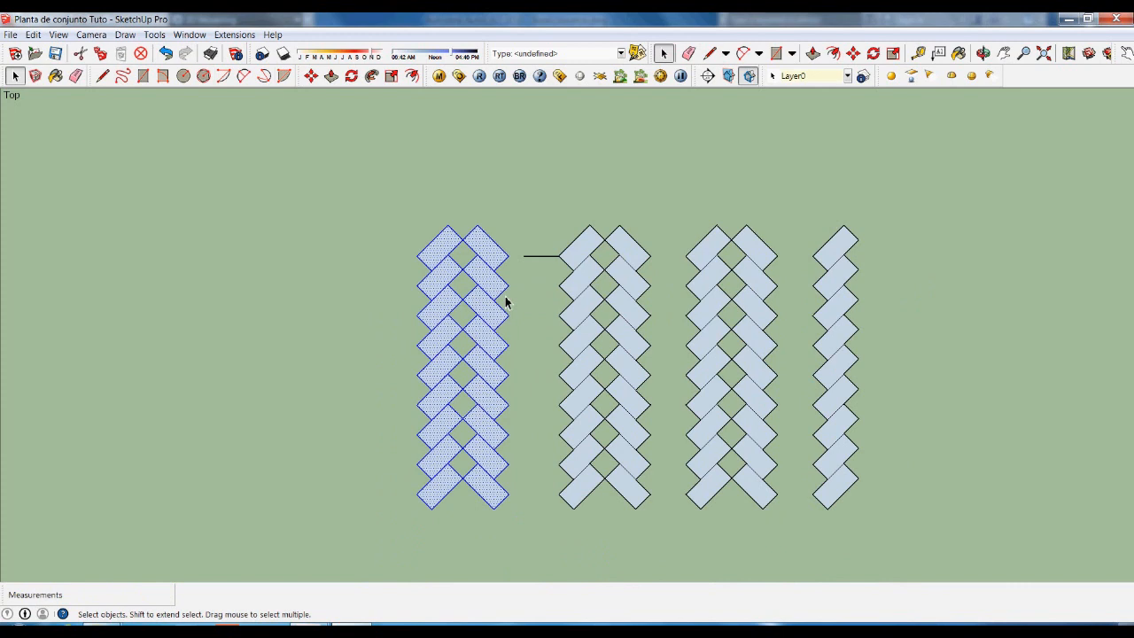
pyautogui.press('l')
pyautogui.press('m')
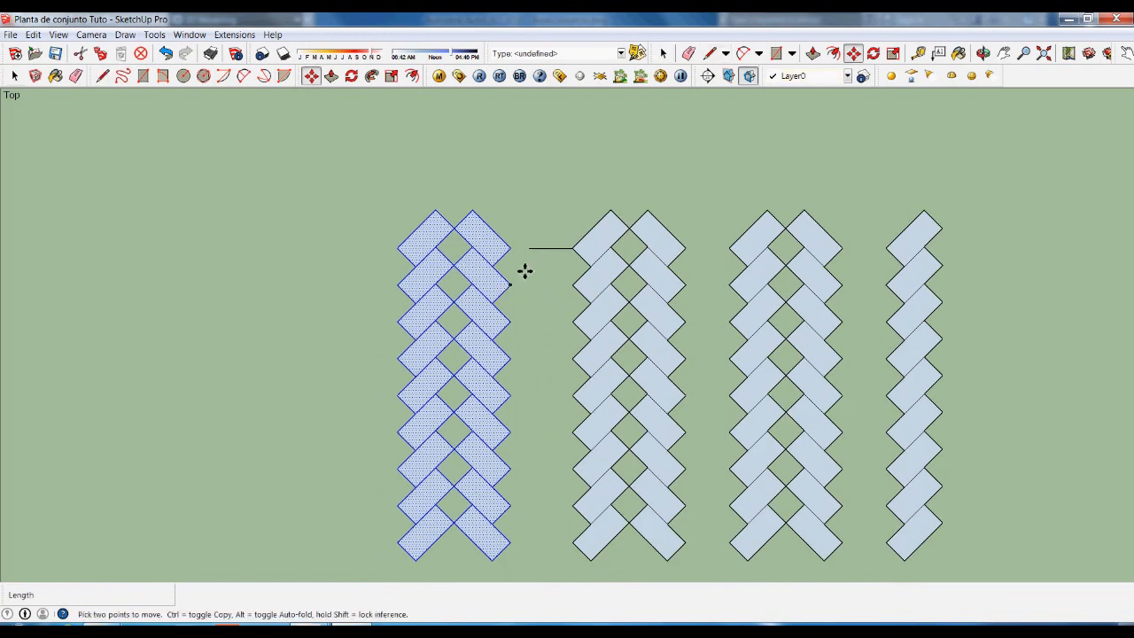
pyautogui.click(519, 254)
pyautogui.click(543, 258)
pyautogui.press('space')
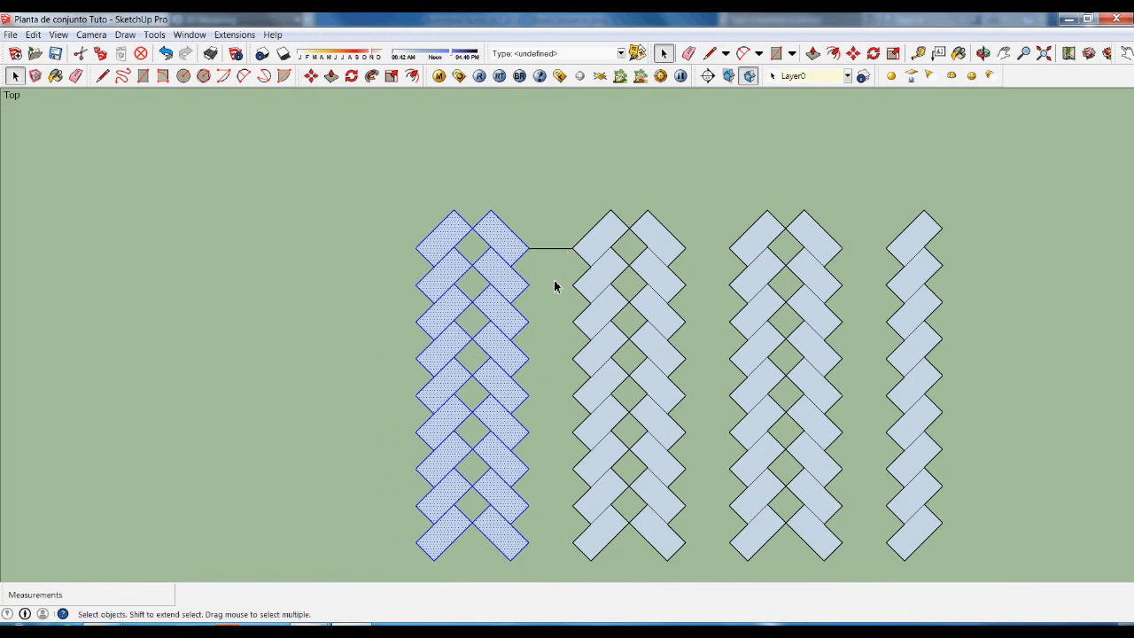
# Delete the 4 m spacing line between the two leftmost double rows.
pyautogui.click(547, 249)
pyautogui.press('Delete')
pyautogui.scroll(-2, 682, 310)
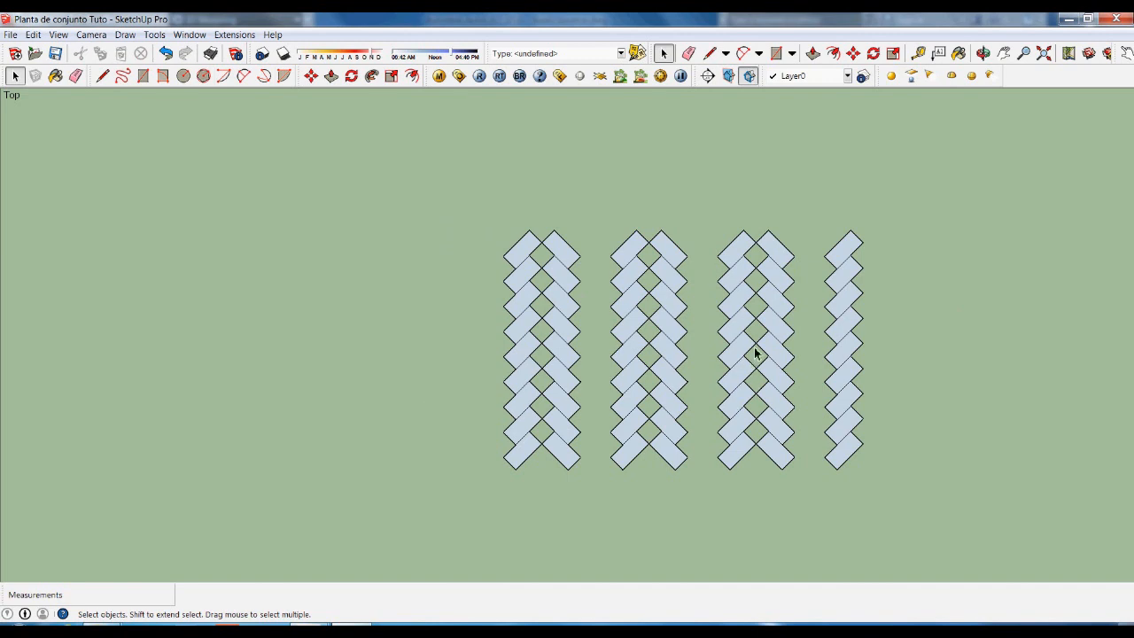
# Copy the outer left row of the leftmost double row about 11.87 m along the red axis to its left.
pyautogui.scroll(-1, 755, 353)
pyautogui.keyDown('ctrl'); pyautogui.click(544, 442); pyautogui.keyUp('ctrl')
pyautogui.keyDown('ctrl'); pyautogui.click(546, 420); pyautogui.keyUp('ctrl')
pyautogui.keyDown('ctrl'); pyautogui.click(547, 397); pyautogui.keyUp('ctrl')
pyautogui.keyDown('ctrl'); pyautogui.click(548, 374); pyautogui.keyUp('ctrl')
pyautogui.keyDown('ctrl'); pyautogui.click(549, 354); pyautogui.keyUp('ctrl')
pyautogui.keyDown('ctrl'); pyautogui.click(546, 329); pyautogui.keyUp('ctrl')
pyautogui.keyDown('ctrl'); pyautogui.click(547, 309); pyautogui.keyUp('ctrl')
pyautogui.keyDown('ctrl'); pyautogui.click(547, 287); pyautogui.keyUp('ctrl')
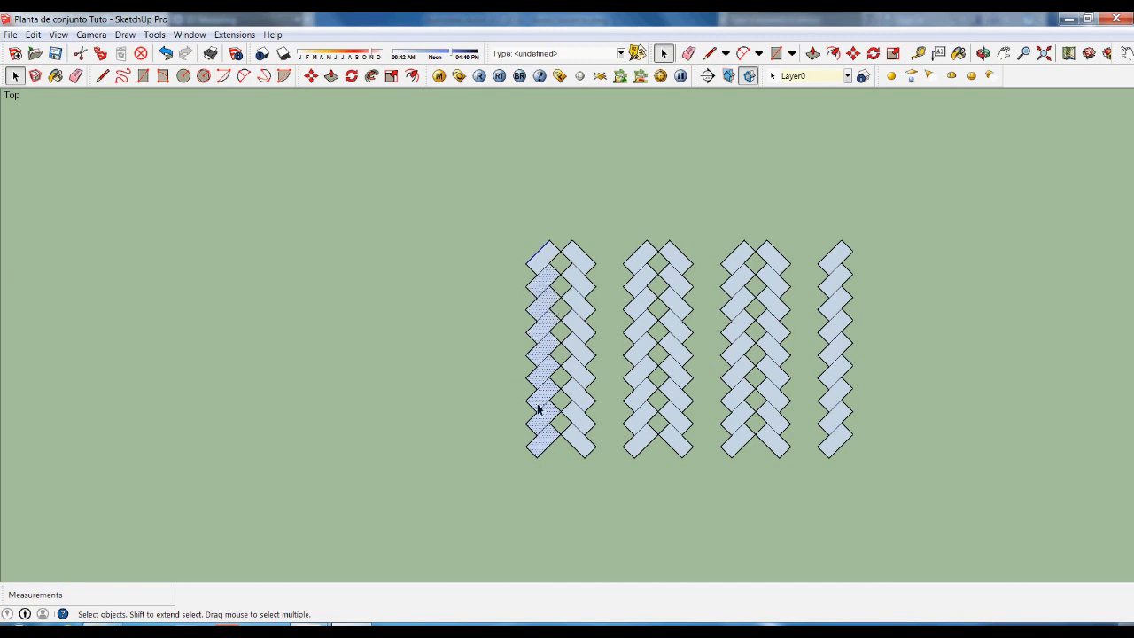
pyautogui.keyDown('ctrl'); pyautogui.click(545, 262); pyautogui.keyUp('ctrl')
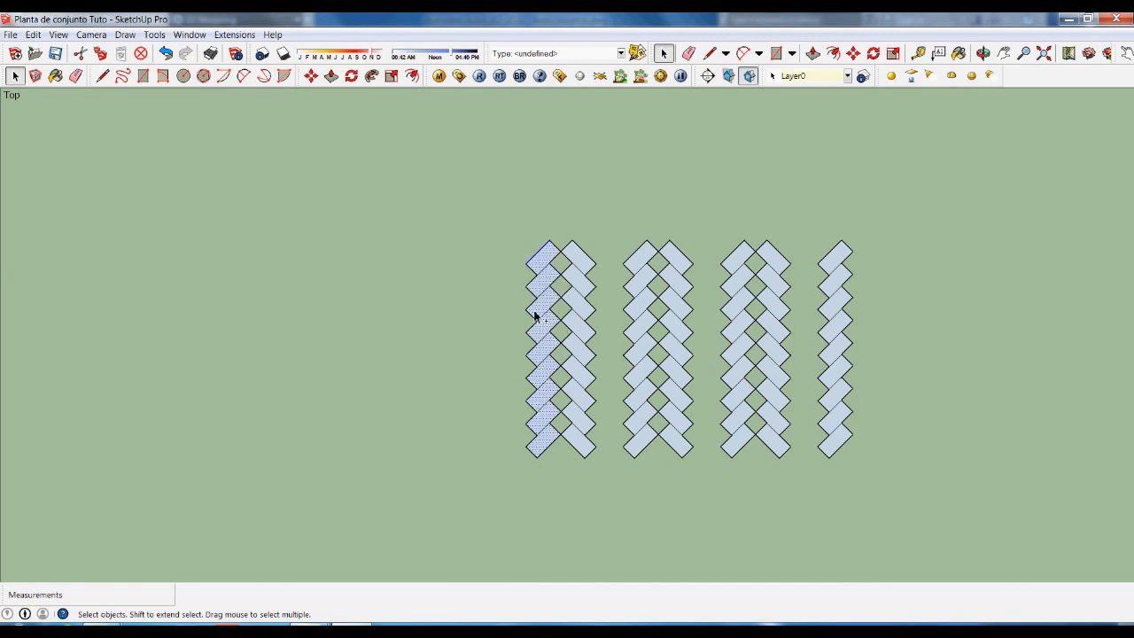
pyautogui.press('m')
pyautogui.click(524, 464)
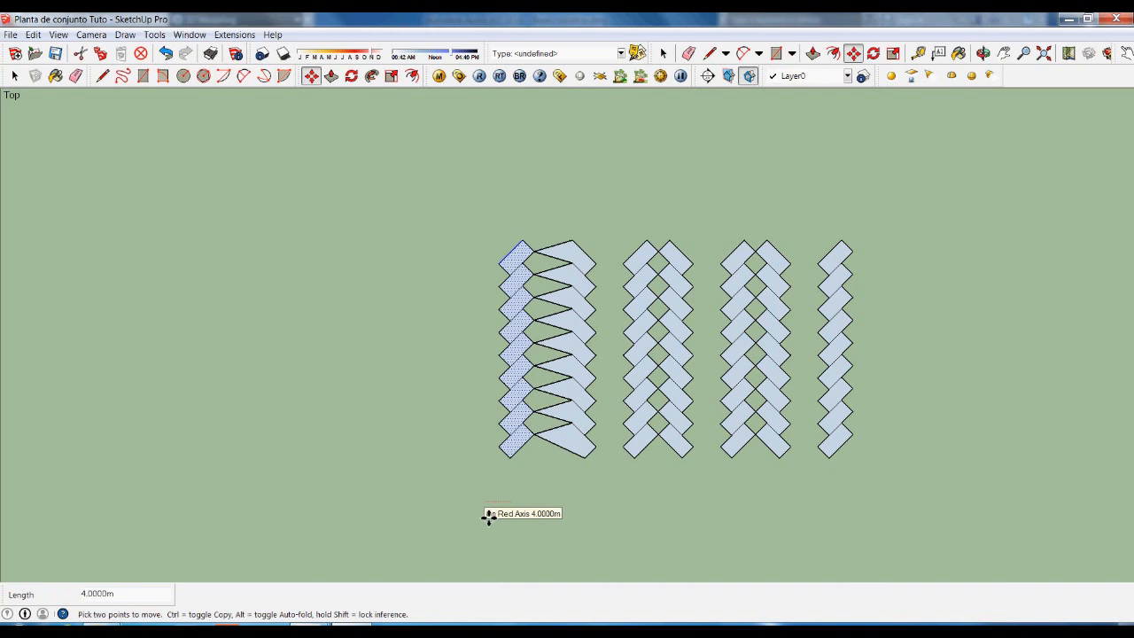
pyautogui.press('ctrl')
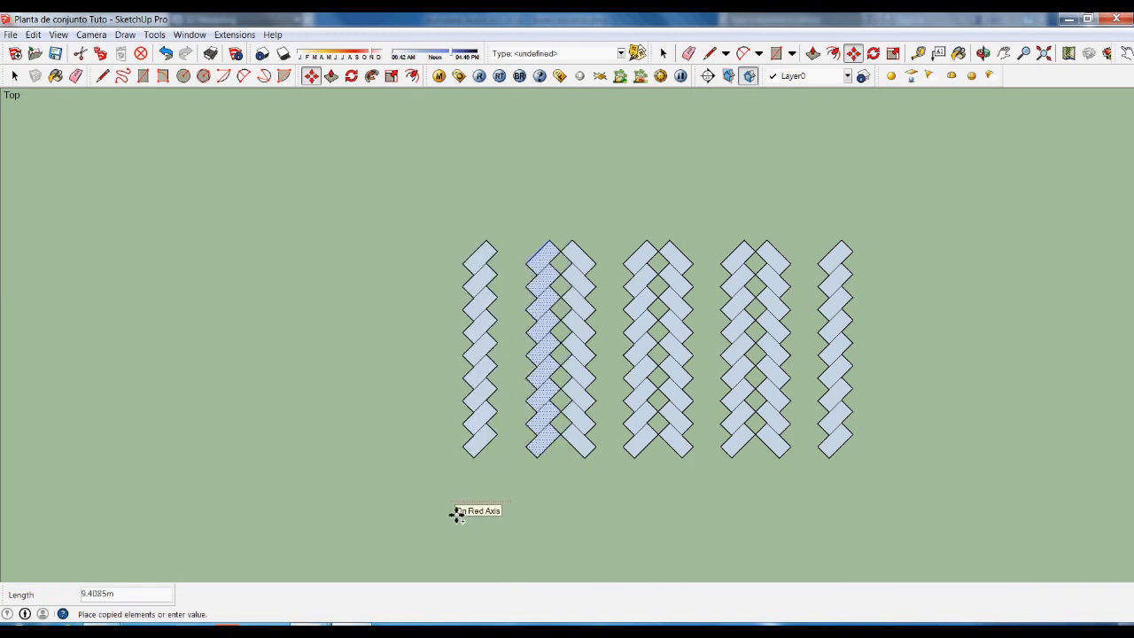
pyautogui.click(440, 514)
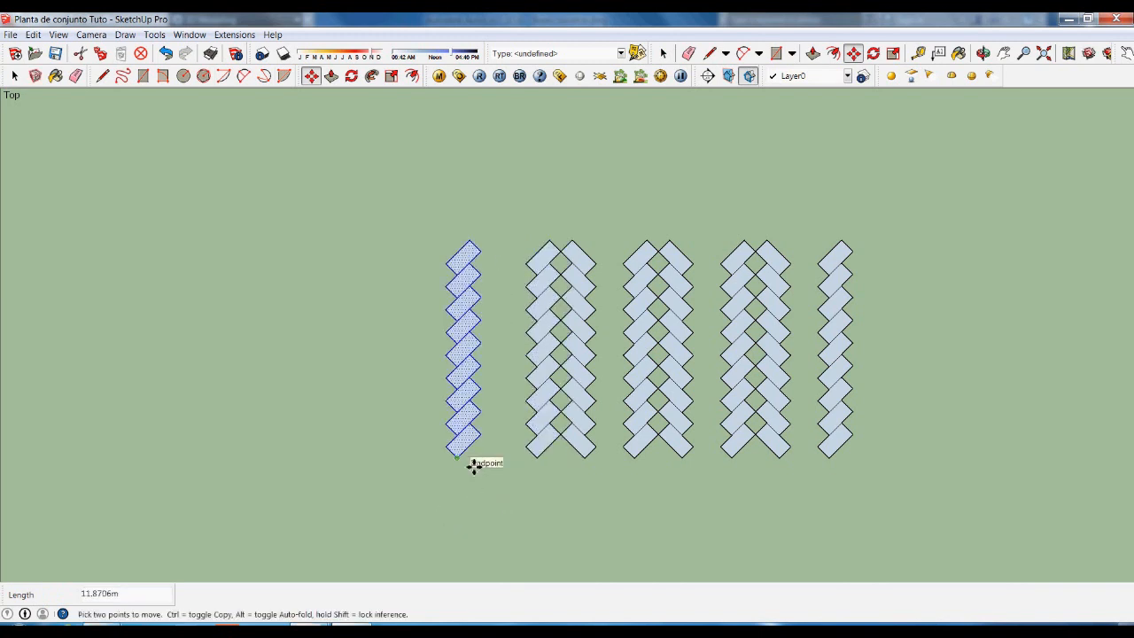
# Mirror the copied single row along the red axis with Scale at a factor of -1.
pyautogui.press('s')
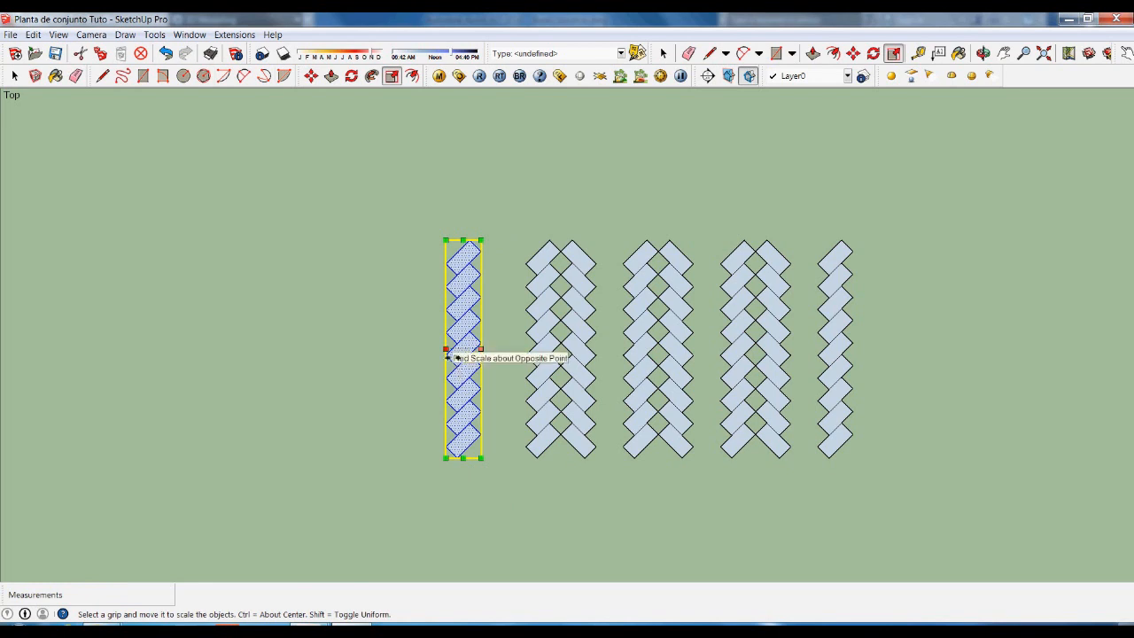
pyautogui.moveTo(446, 351); pyautogui.dragTo(523, 353)
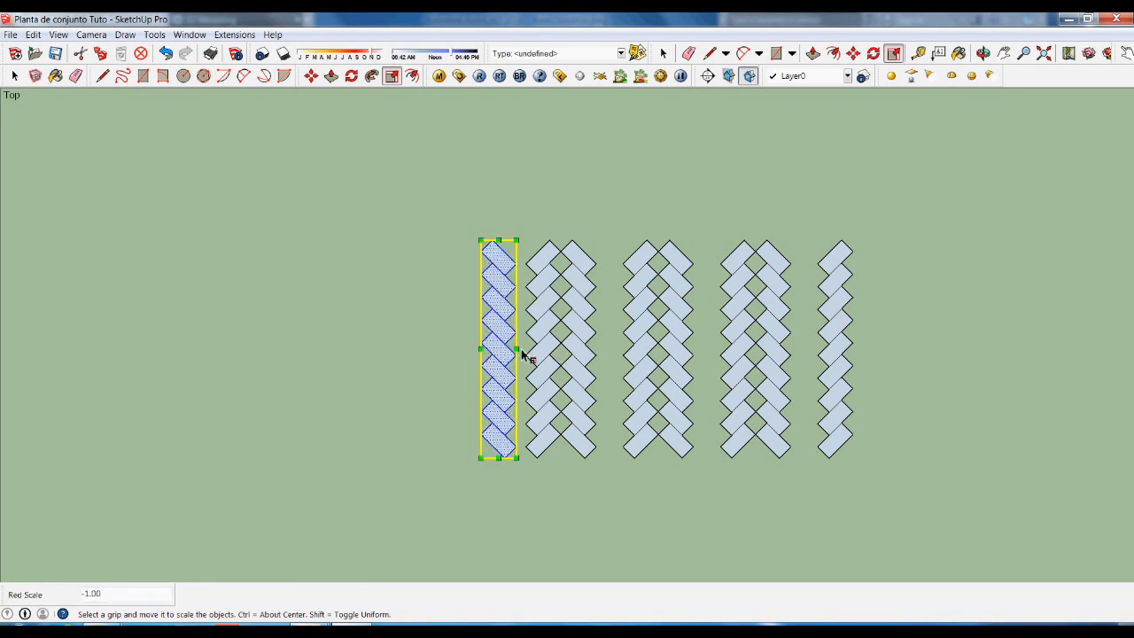
pyautogui.press('space')
pyautogui.click(513, 484)
# Move the mirrored single row along the red axis, farther left from the adjacent double row.
pyautogui.press('m')
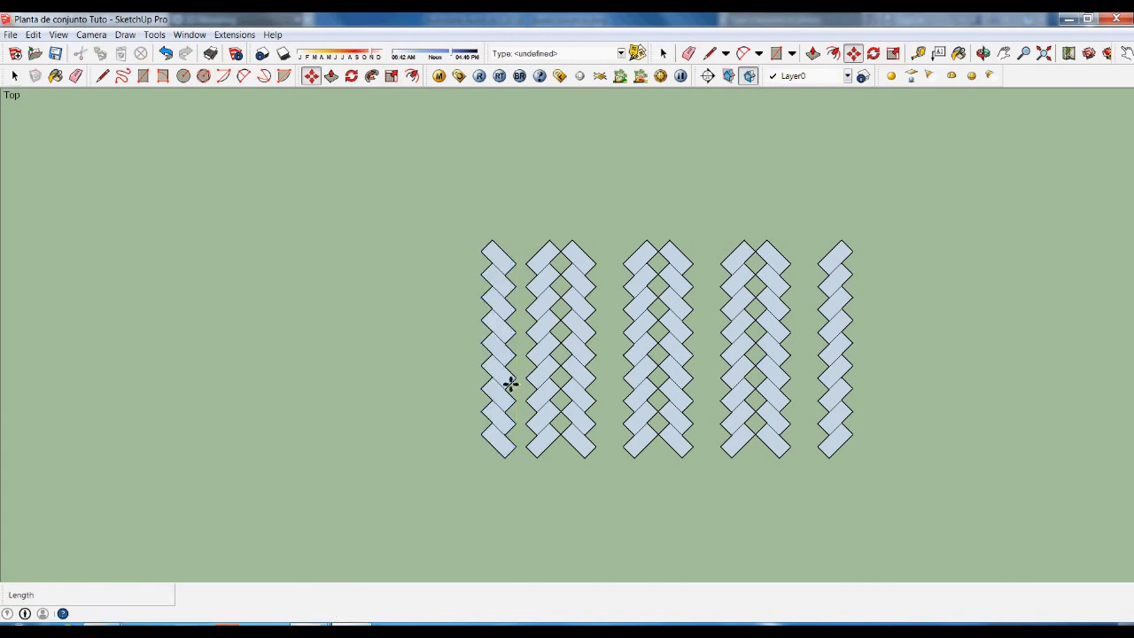
pyautogui.press('space')
pyautogui.moveTo(459, 221); pyautogui.dragTo(523, 467)
pyautogui.press('m')
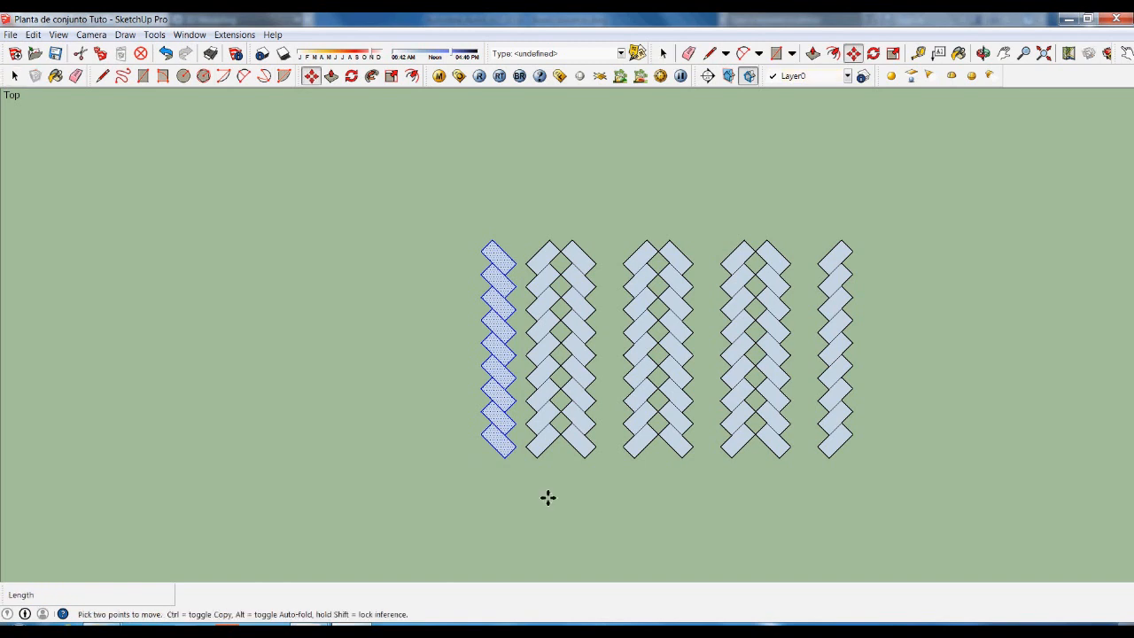
pyautogui.click(547, 496)
pyautogui.click(503, 492)
pyautogui.press('space')
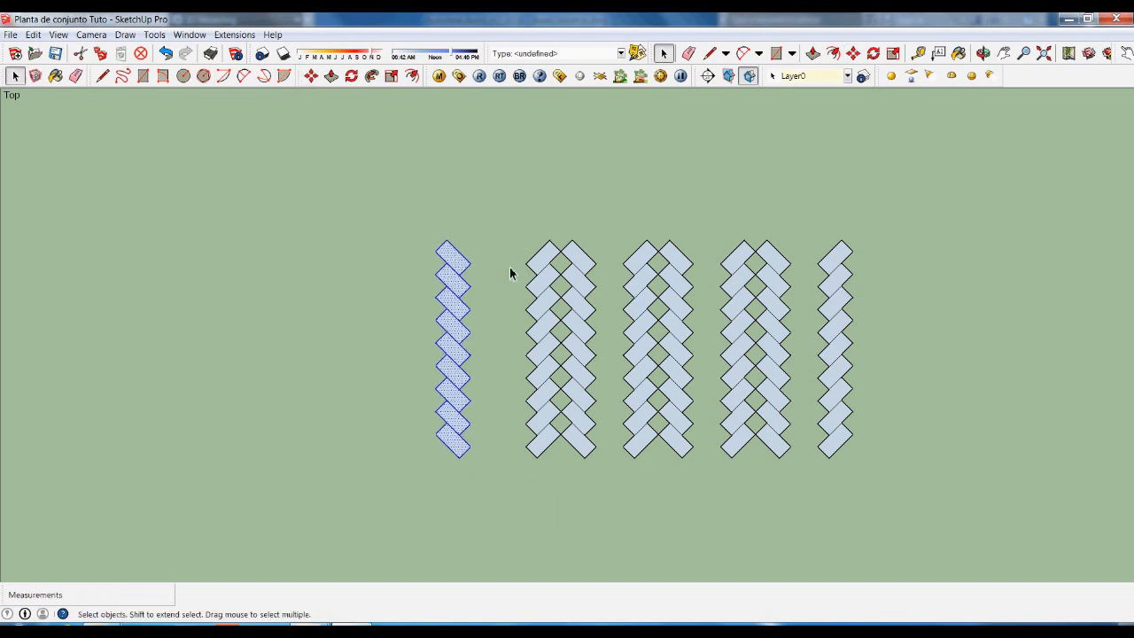
# Draw a 4 m line along the red axis from the leftmost double row's uppermost left corner toward the mirrored single row.
pyautogui.click(516, 269)
pyautogui.scroll(5, 519, 273)
pyautogui.press('l')
pyautogui.click(546, 267)
pyautogui.write('4')
pyautogui.press('Return')
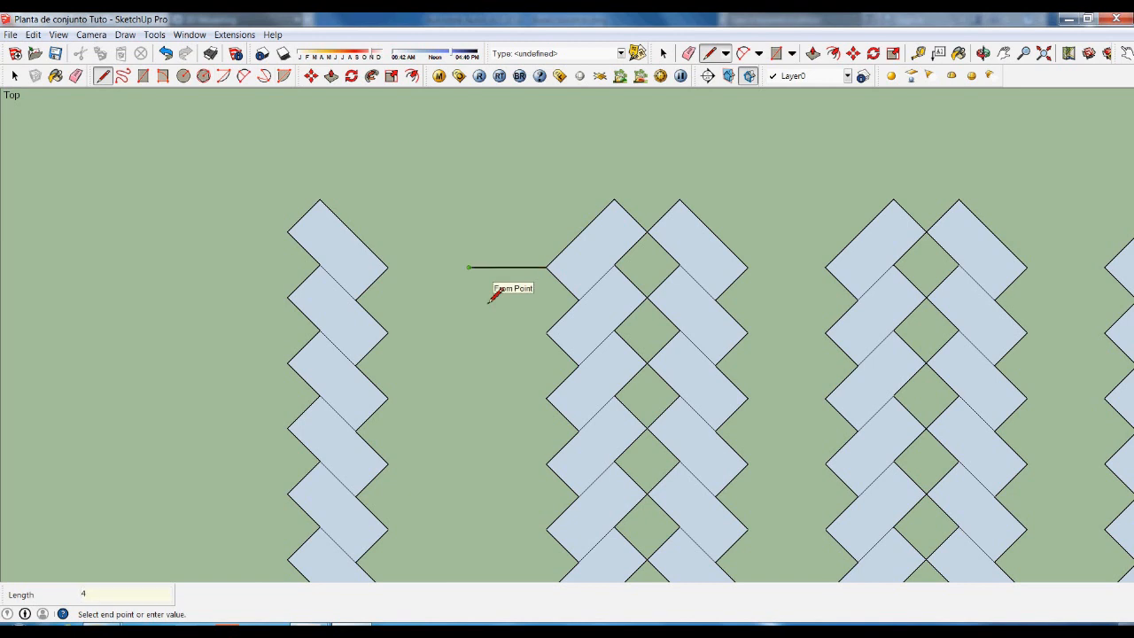
# Move the mirrored single row along the red axis so its uppermost right corner meets the 4 m line's free end.
pyautogui.press('space')
pyautogui.scroll(-4, 523, 280)
pyautogui.moveTo(417, 208); pyautogui.dragTo(484, 502)
pyautogui.scroll(3, 466, 268)
pyautogui.press('l')
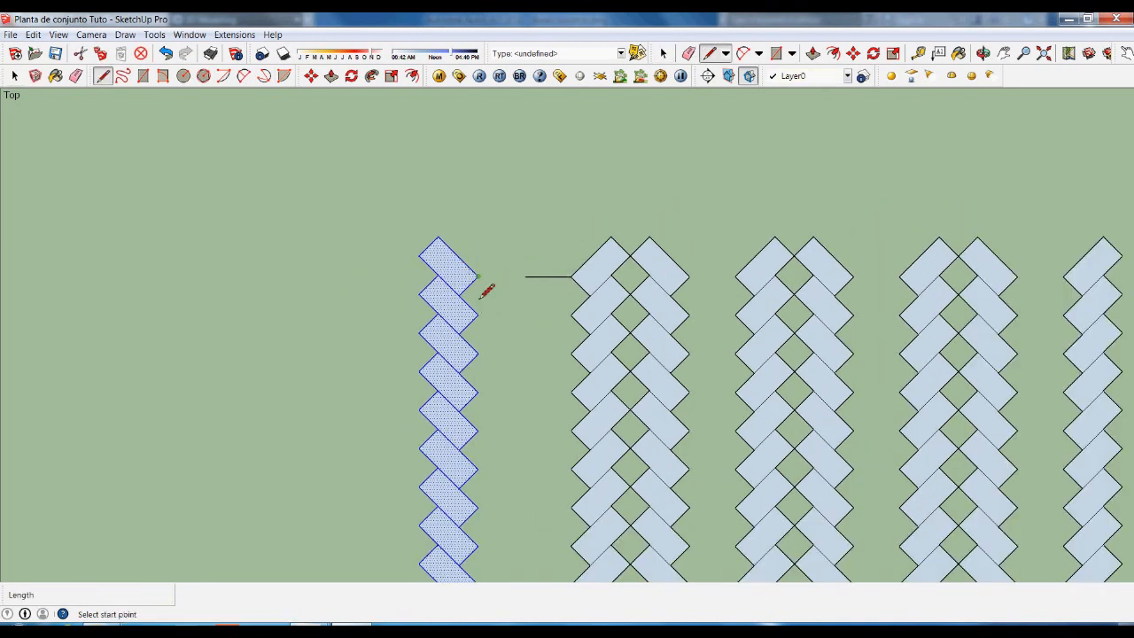
pyautogui.press('m')
pyautogui.click(479, 278)
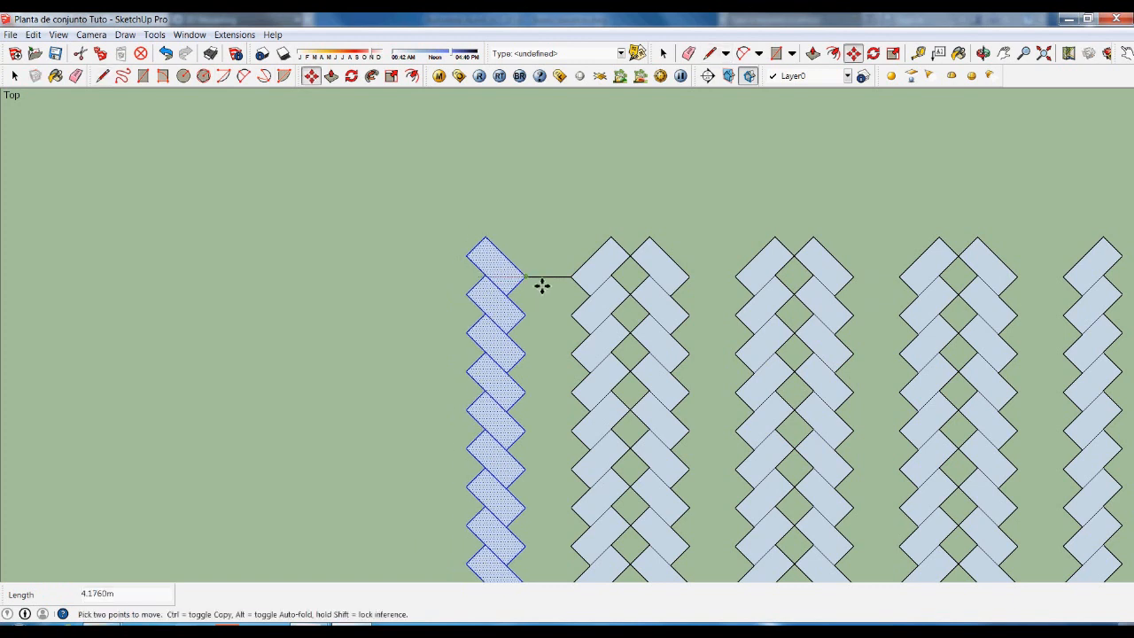
pyautogui.click(527, 278)
pyautogui.press('space')
# Delete the 4 m spacing line between the mirrored single row and the adjacent double row.
pyautogui.scroll(2, 545, 298)
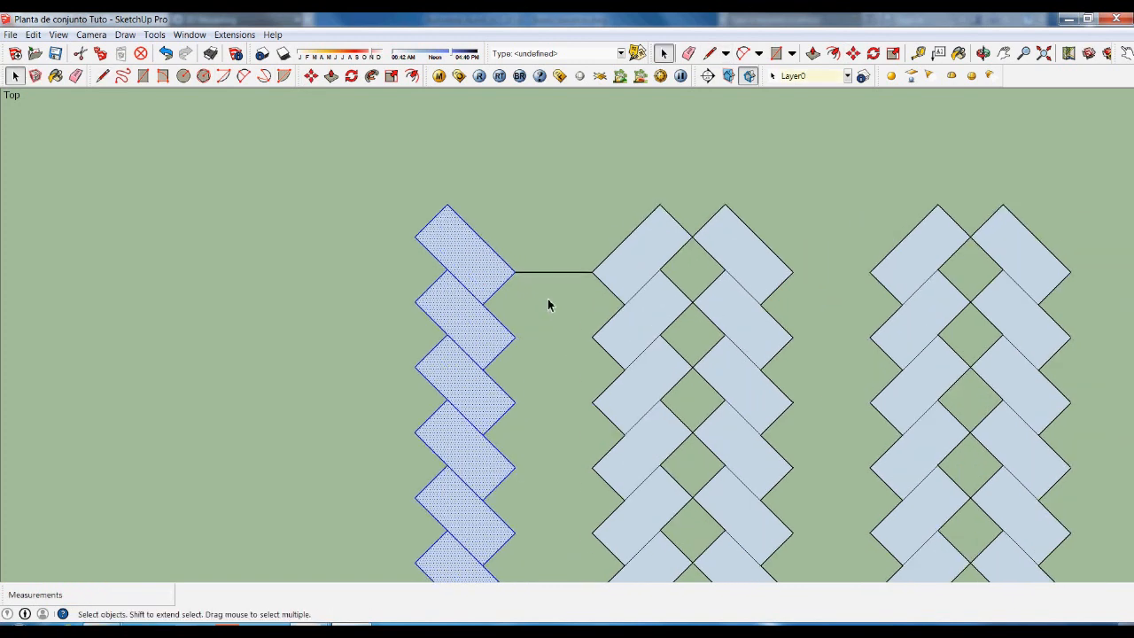
pyautogui.moveTo(531, 239); pyautogui.dragTo(526, 231)
pyautogui.press('Delete')
pyautogui.scroll(-7, 474, 282)
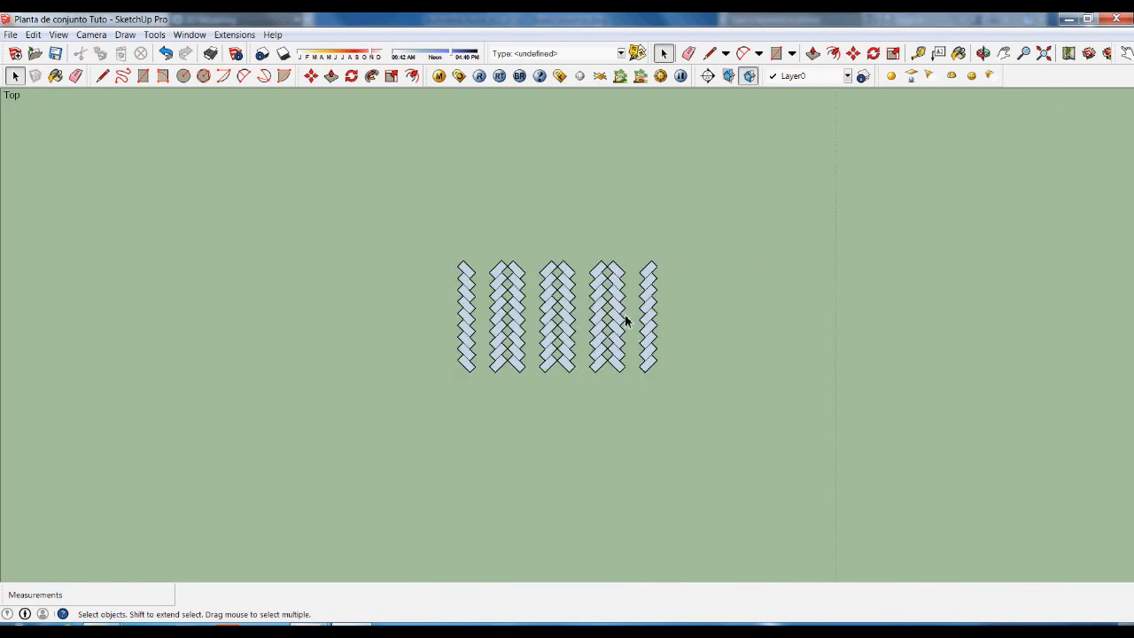
# Copy the whole block of rows along the green axis to a free area below the original.
pyautogui.scroll(2, 612, 380)
pyautogui.scroll(-3, 629, 257)
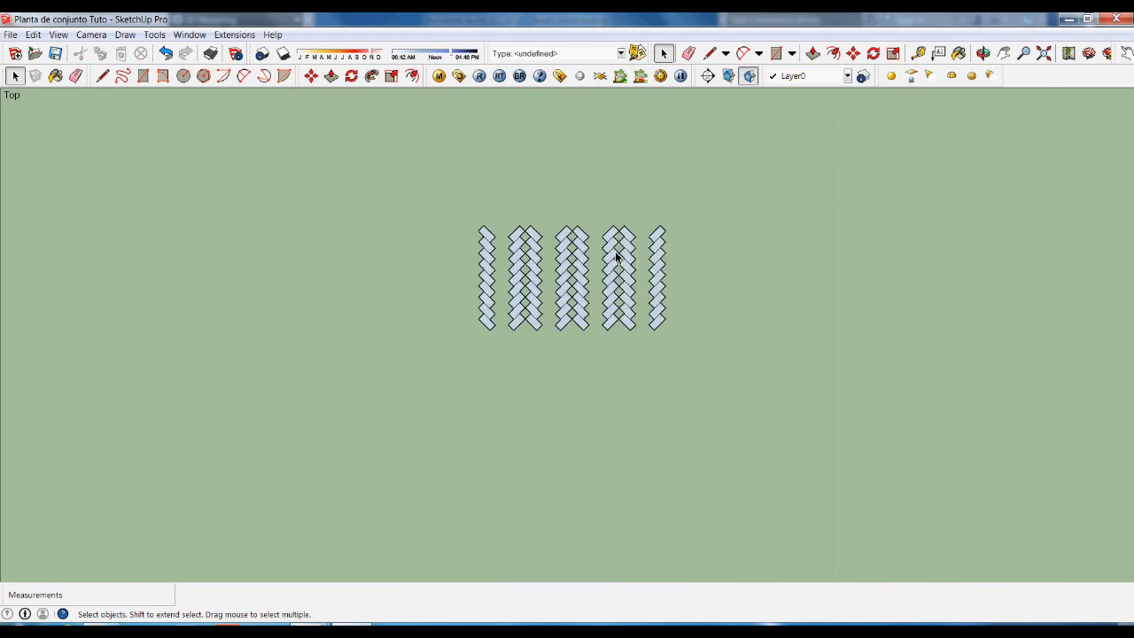
pyautogui.moveTo(440, 174); pyautogui.dragTo(726, 394)
pyautogui.press('m')
pyautogui.click(784, 336)
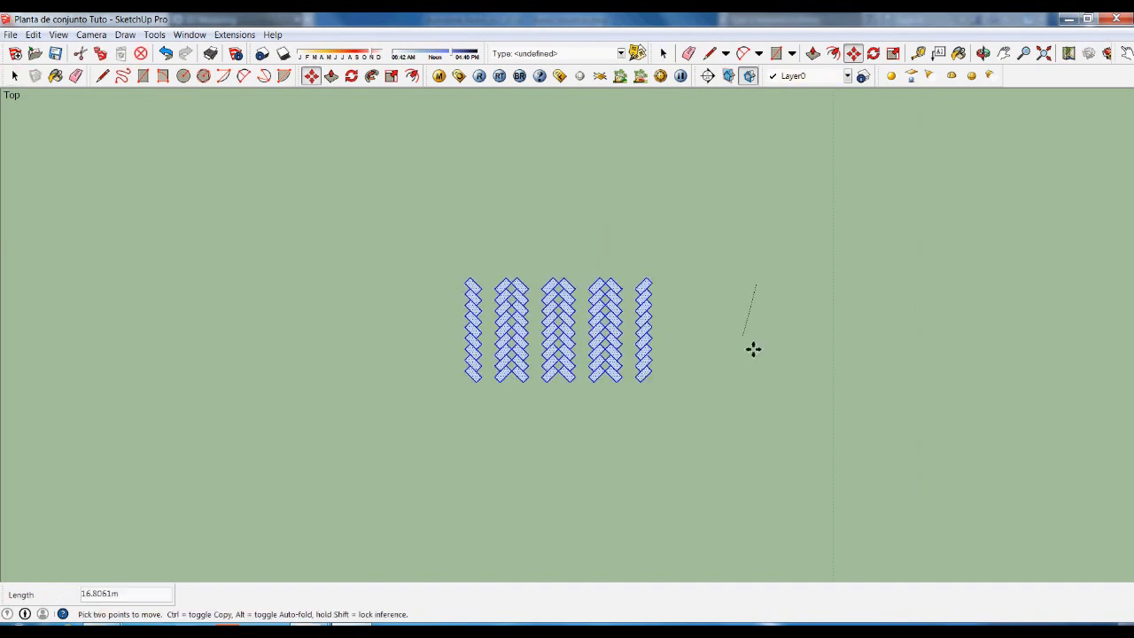
pyautogui.press('ctrl')
pyautogui.click(772, 478)
pyautogui.press('space')
pyautogui.click(749, 484)
# Draw a short line down along the green axis from the lowest corner of the upper block's leftmost row.
pyautogui.scroll(5, 577, 329)
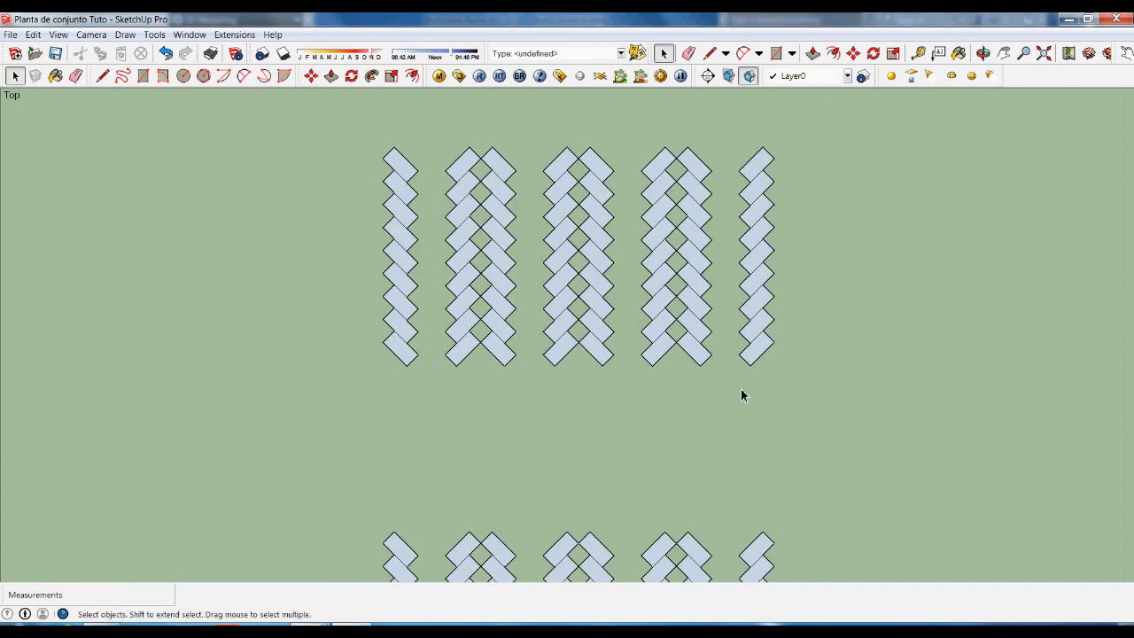
pyautogui.scroll(-1, 734, 393)
pyautogui.scroll(1, 687, 372)
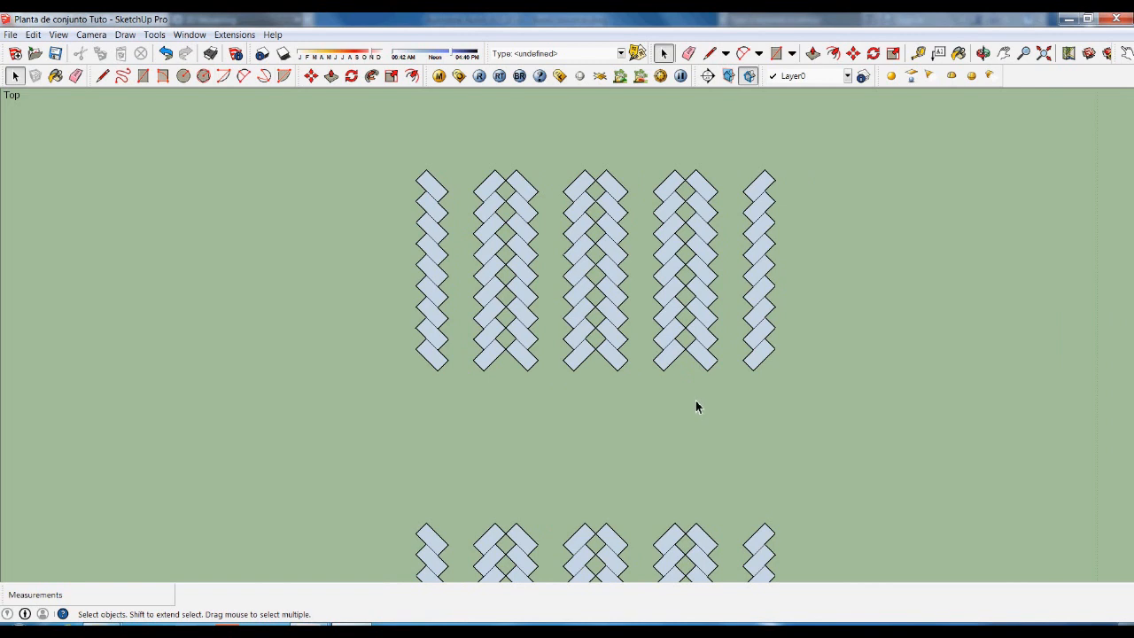
pyautogui.scroll(1, 490, 356)
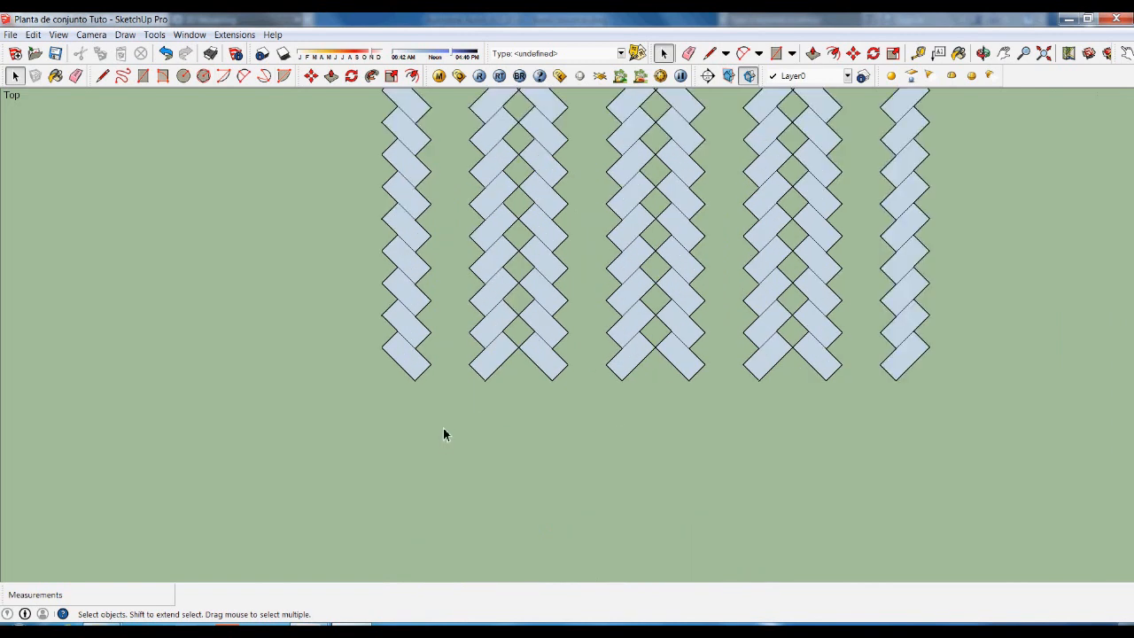
pyautogui.press('l')
pyautogui.click(414, 381)
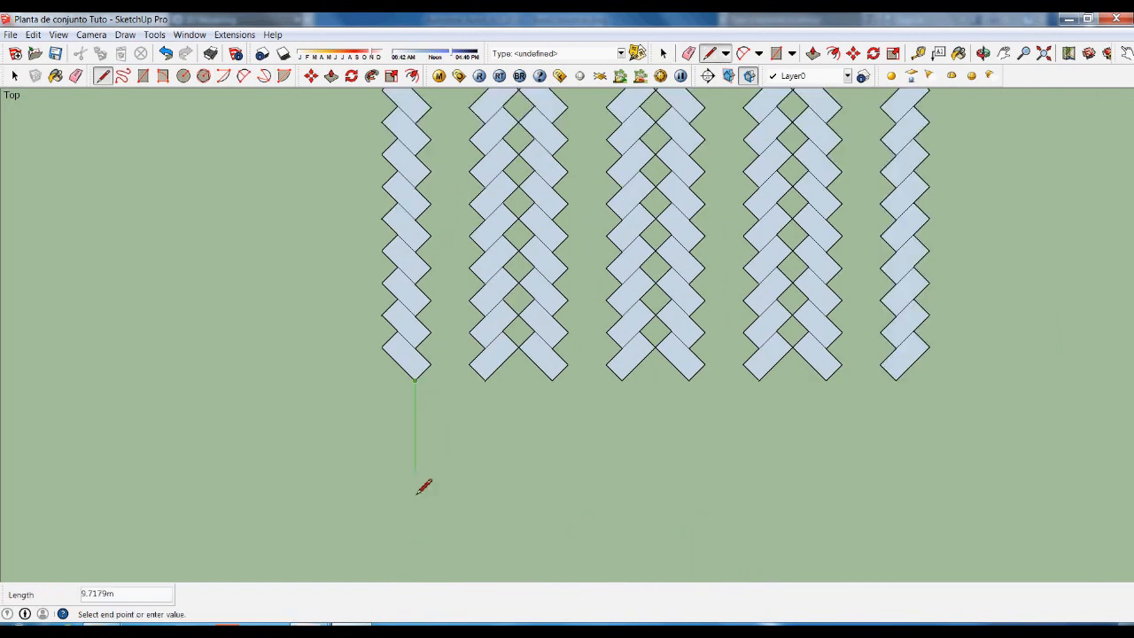
pyautogui.press('Return')
pyautogui.press('space')
# Draw a line along the red axis from the short line's lower end past the rightmost row, and delete the short line.
pyautogui.press('l')
pyautogui.click(415, 429)
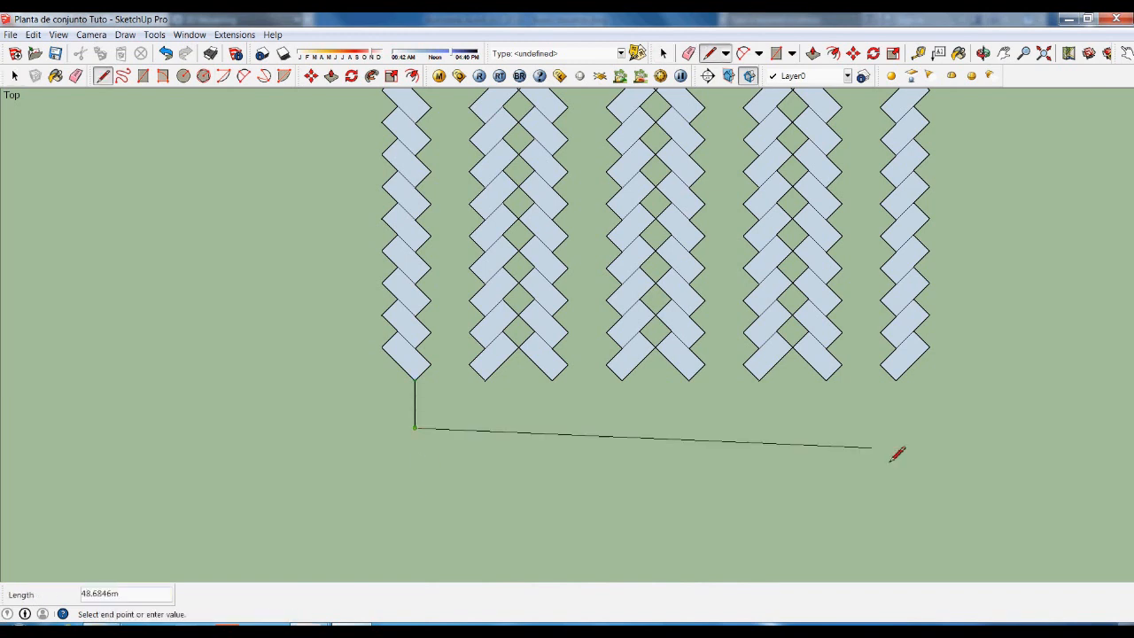
pyautogui.click(990, 448)
pyautogui.press('space')
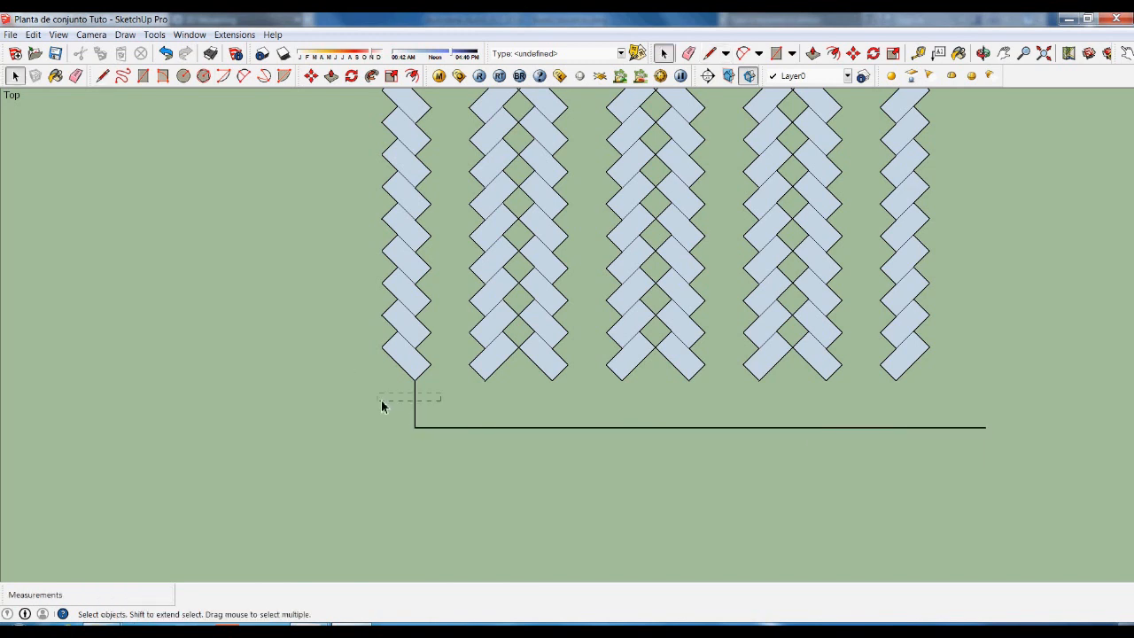
pyautogui.moveTo(382, 402); pyautogui.dragTo(387, 417)
pyautogui.press('Delete')
# Move the long horizontal line along the red axis to the left so it extends past both outer rows.
pyautogui.click(583, 430)
pyautogui.press('m')
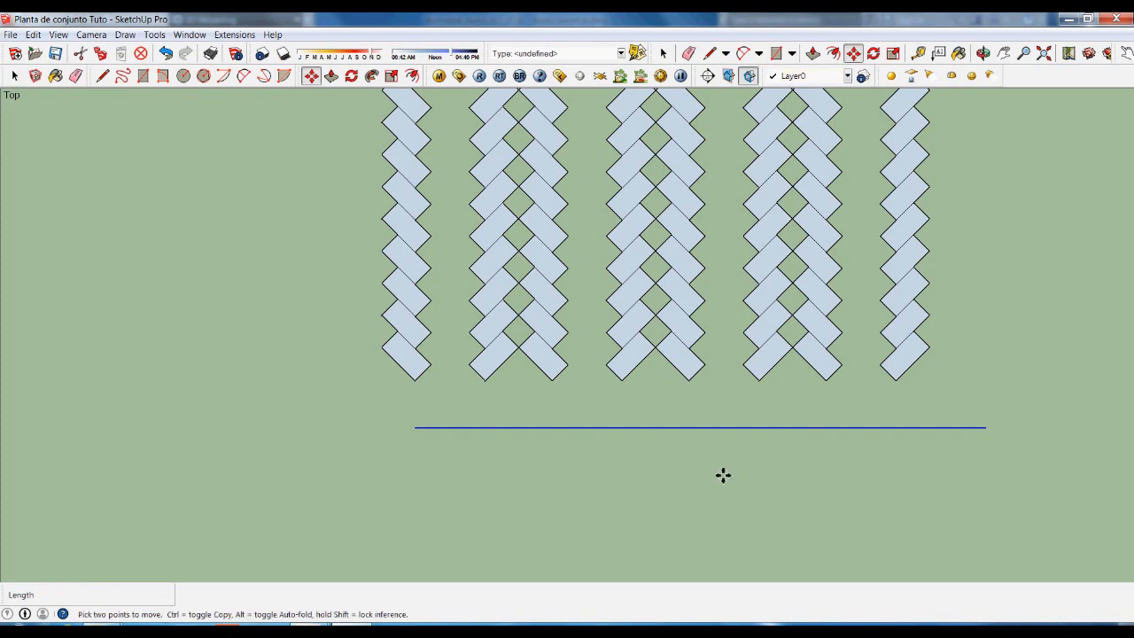
pyautogui.click(706, 464)
pyautogui.click(674, 468)
pyautogui.press('space')
pyautogui.click(640, 490)
pyautogui.scroll(-2, 640, 483)
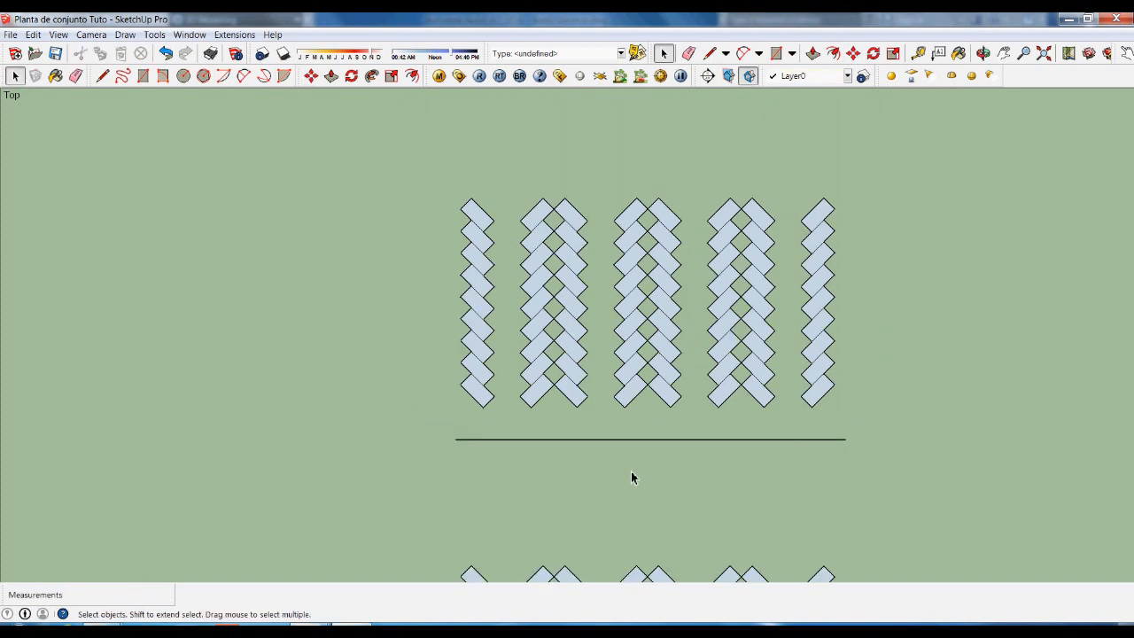
pyautogui.press('r')
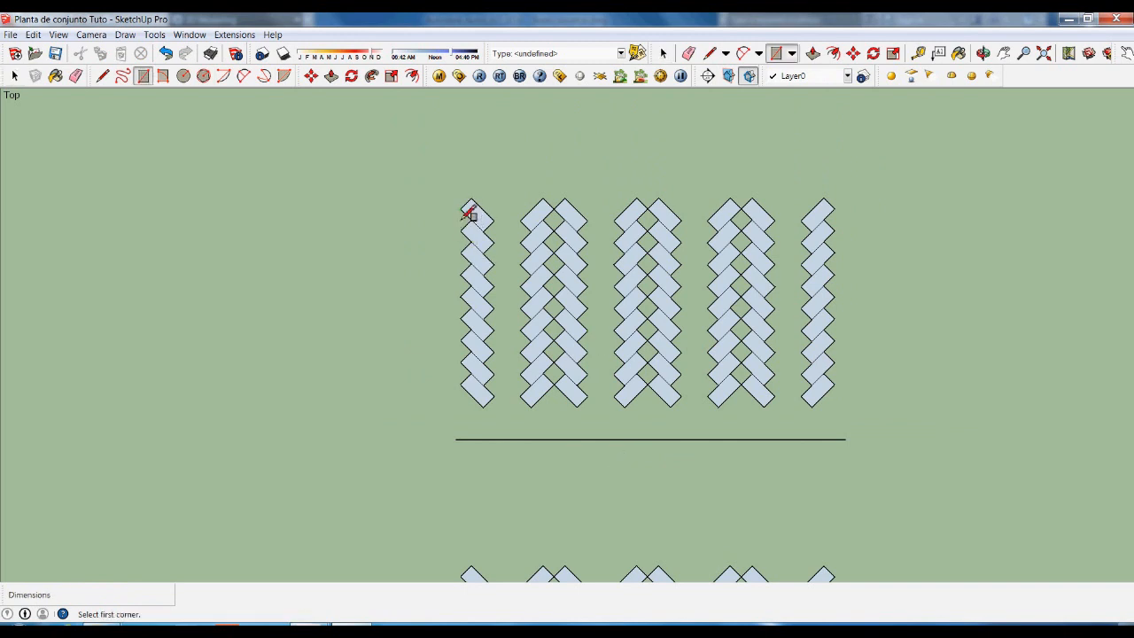
pyautogui.press('space')
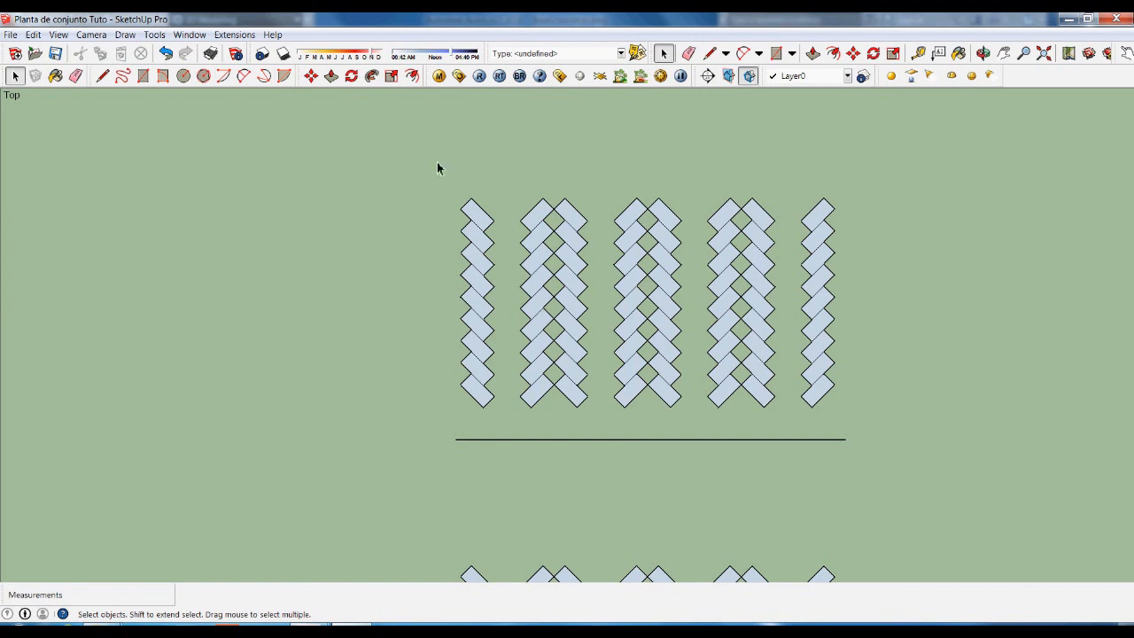
pyautogui.moveTo(423, 149); pyautogui.dragTo(463, 194)
# Draw a rectangle of about 57.75 × 35.69 m from the leftmost row's uppermost left corner to the horizontal line below the rightmost row's outer edge.
pyautogui.press('r')
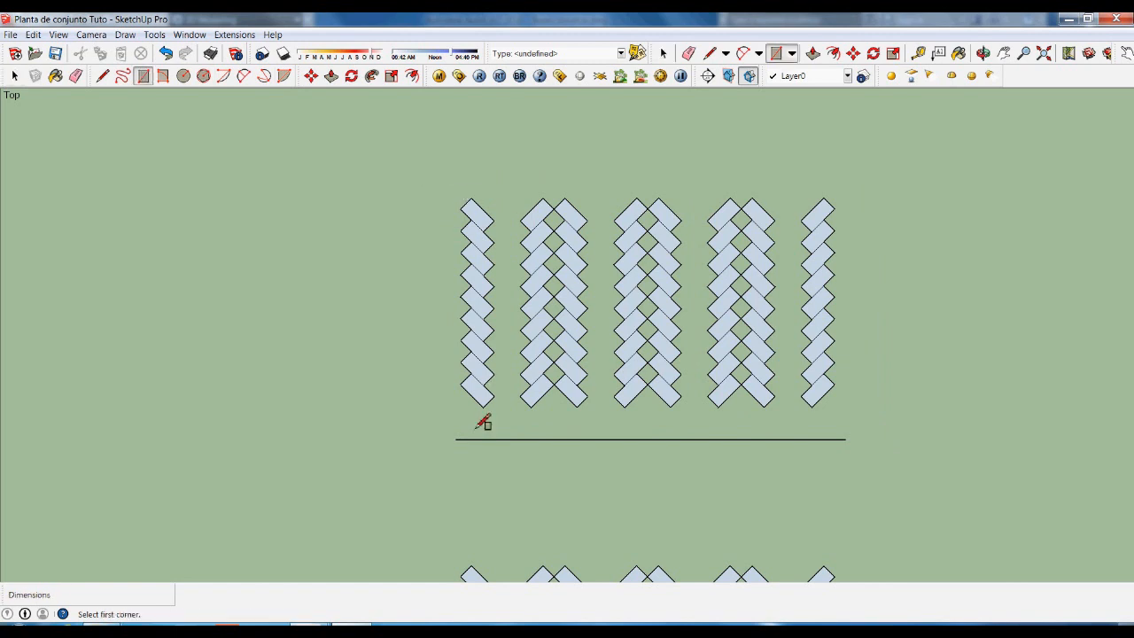
pyautogui.click(461, 210)
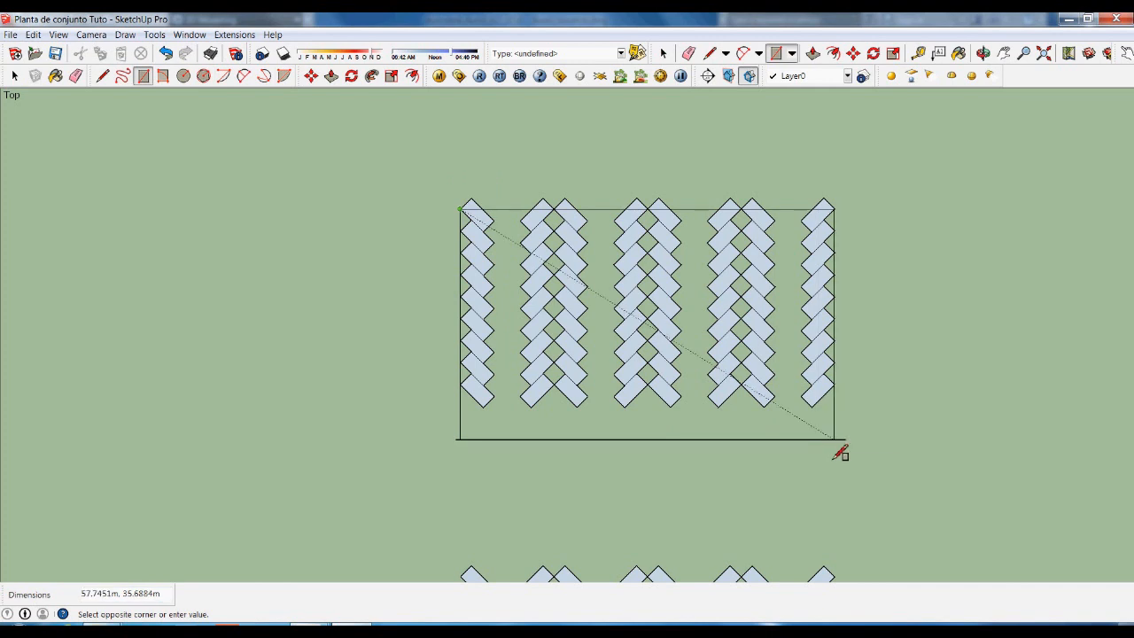
pyautogui.click(835, 441)
pyautogui.press('space')
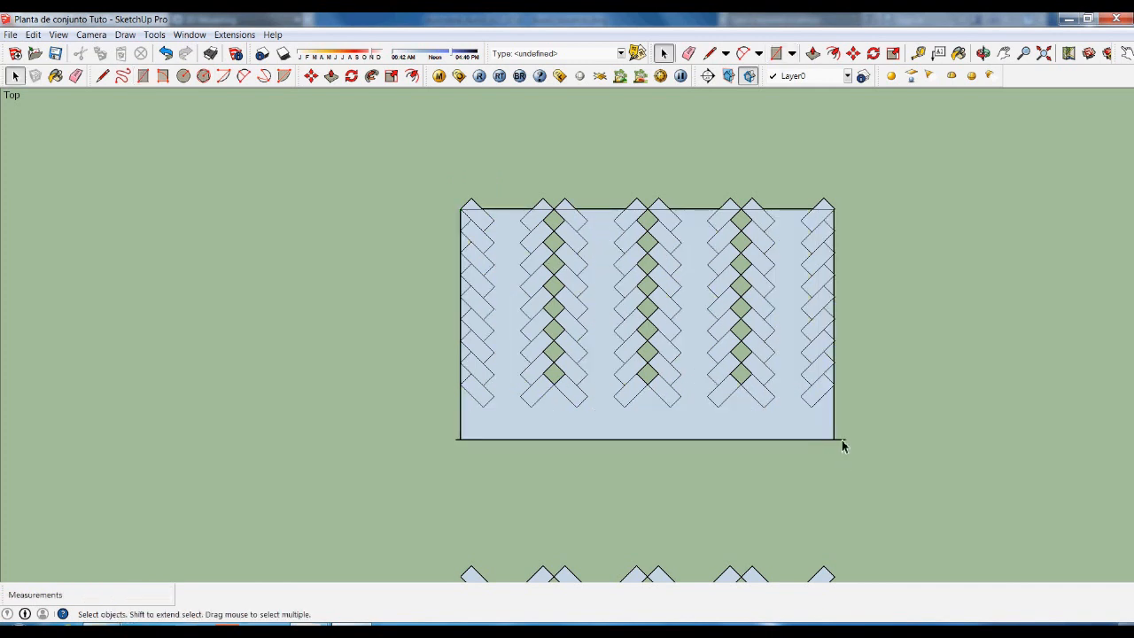
# Delete the overhanging line end at the rectangle's lower right corner.
pyautogui.scroll(4, 841, 440)
pyautogui.moveTo(854, 451); pyautogui.dragTo(842, 403)
pyautogui.press('Delete')
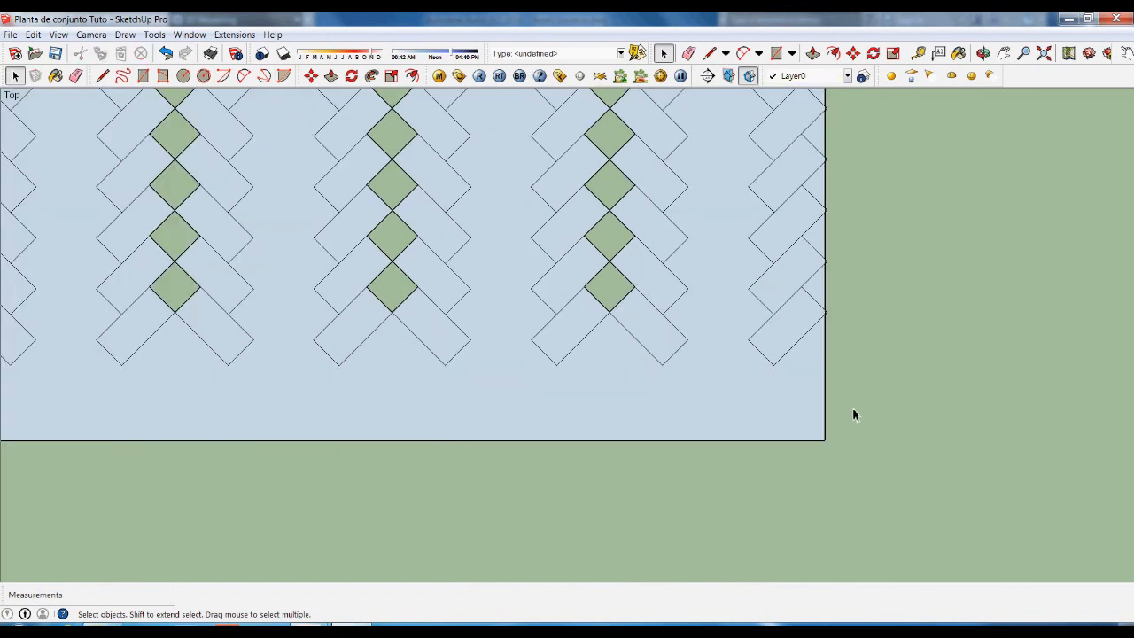
# Try to draw a horizontal line about 56.27 m long from the leftmost row's topmost vertex past the rightmost row.
pyautogui.scroll(-3, 825, 435)
pyautogui.scroll(2, 390, 446)
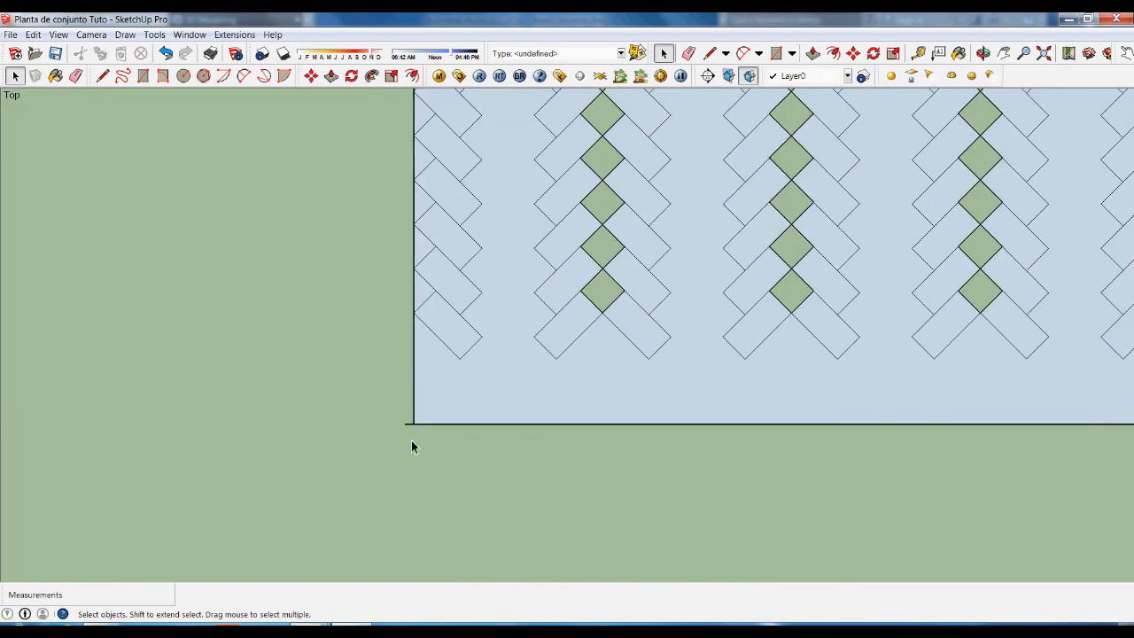
pyautogui.scroll(-4, 461, 487)
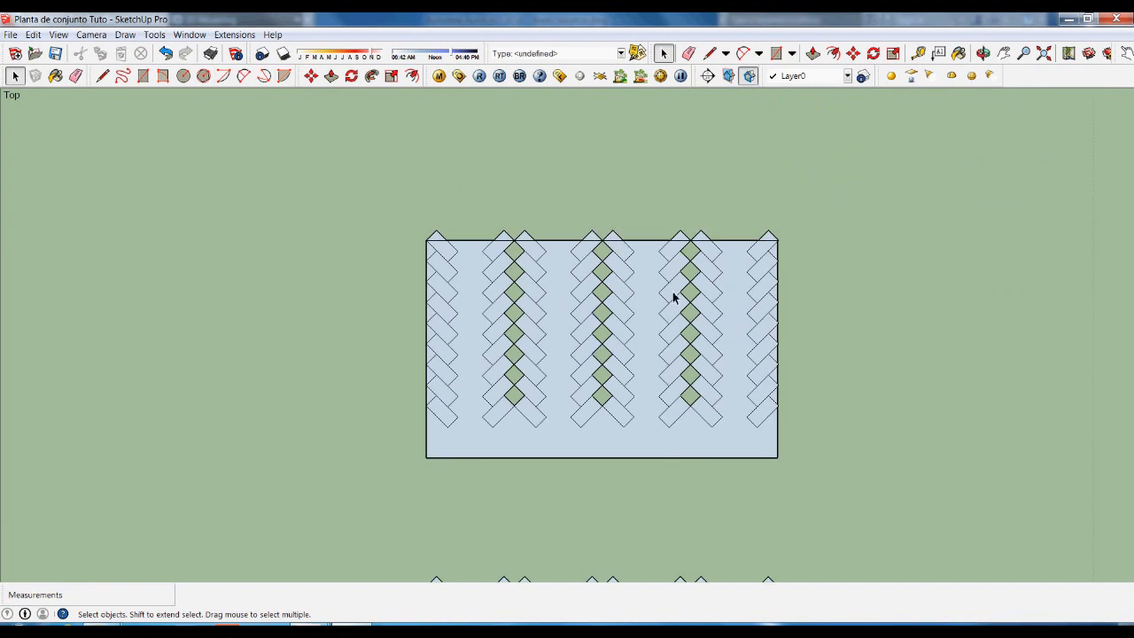
pyautogui.scroll(1, 653, 250)
pyautogui.press('l')
pyautogui.click(385, 234)
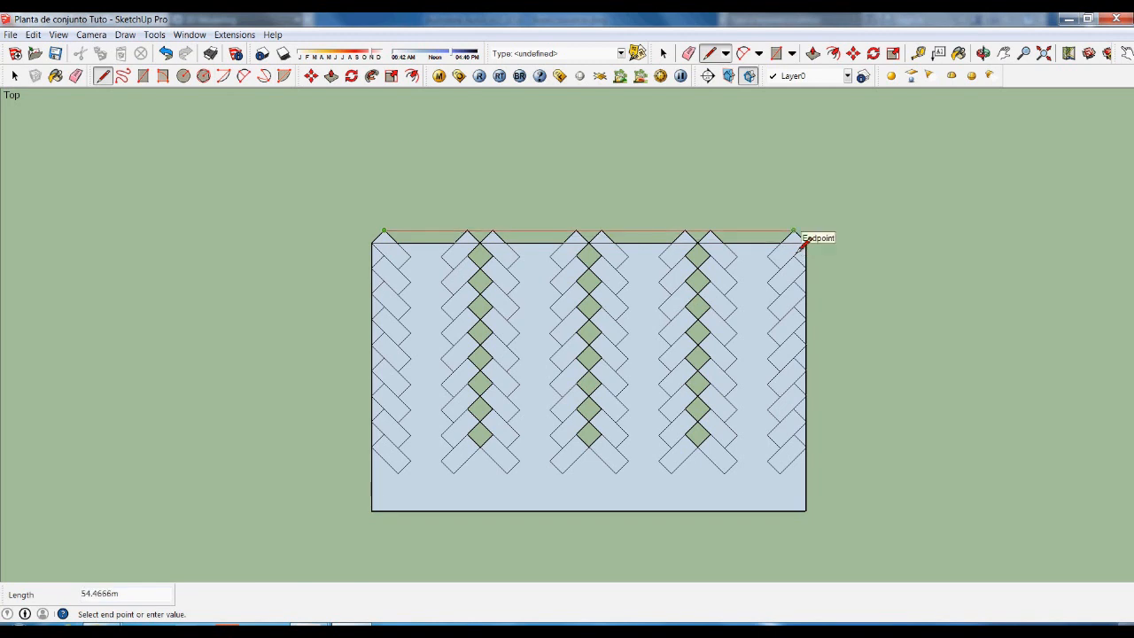
pyautogui.scroll(2, 804, 241)
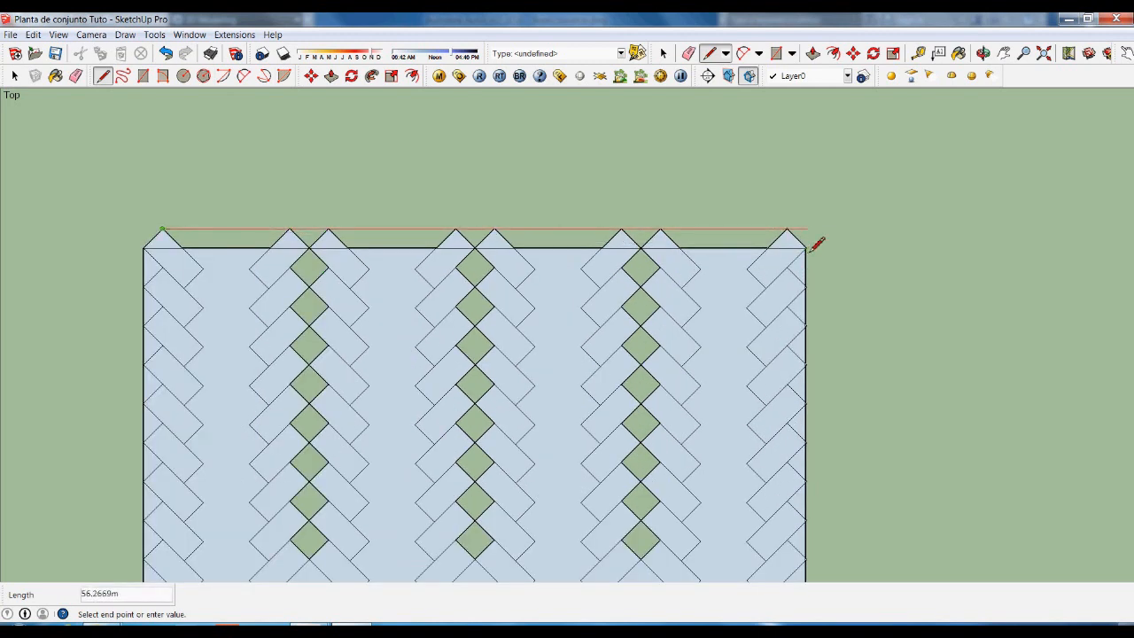
pyautogui.click(819, 247)
pyautogui.press('space')
pyautogui.scroll(2, 816, 255)
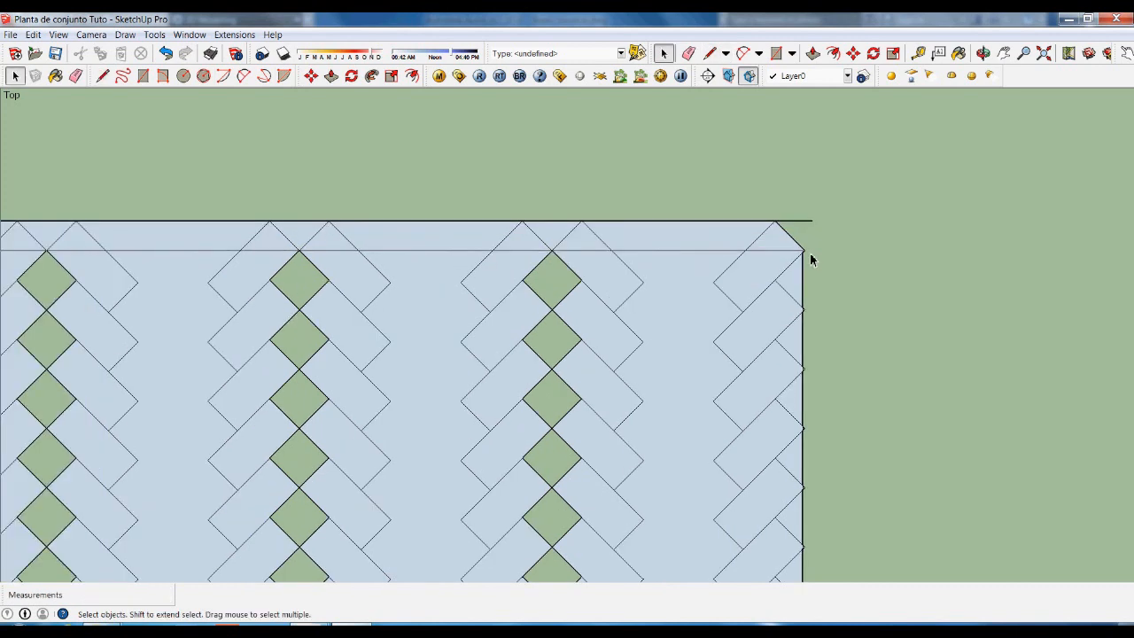
pyautogui.scroll(1, 813, 265)
pyautogui.scroll(-2, 812, 267)
pyautogui.scroll(2, 812, 265)
pyautogui.scroll(1, 812, 264)
pyautogui.scroll(-3, 808, 431)
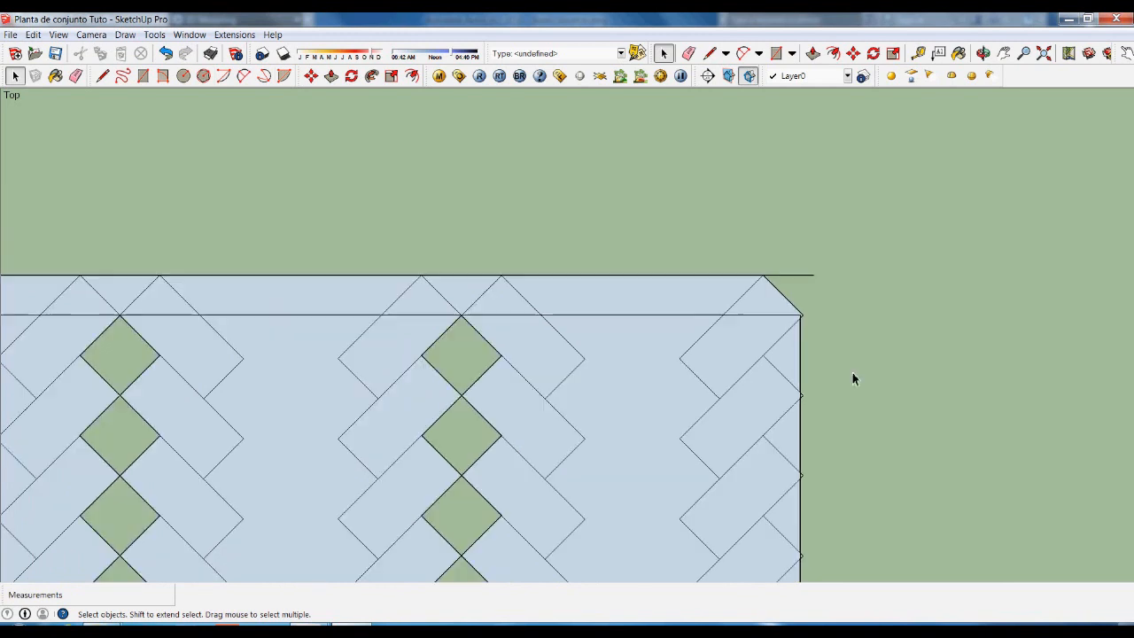
pyautogui.scroll(-2, 740, 328)
pyautogui.scroll(3, 142, 377)
pyautogui.scroll(-1, 233, 387)
pyautogui.scroll(-2, 359, 272)
# Undo the recent edits back through the enclosing rectangle, keeping only the parking rows and the long horizontal line beneath them.
pyautogui.hotkey('ctrl', 'z')
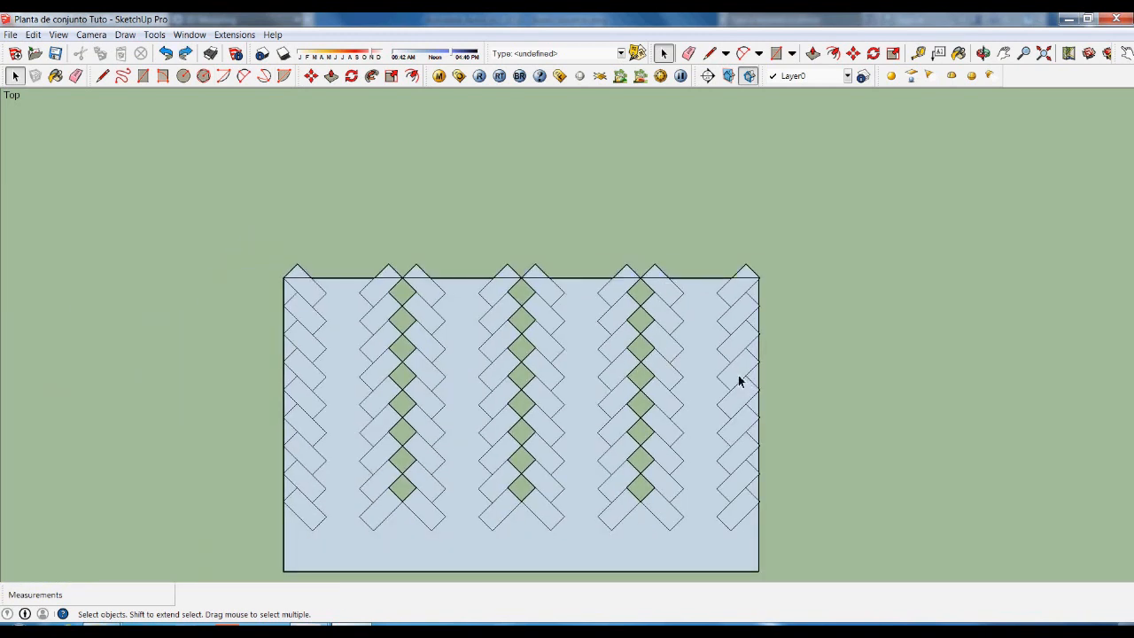
pyautogui.press('z')
pyautogui.press('space')
pyautogui.hotkey('ctrl', 'z')
pyautogui.hotkey('ctrl', 'z')
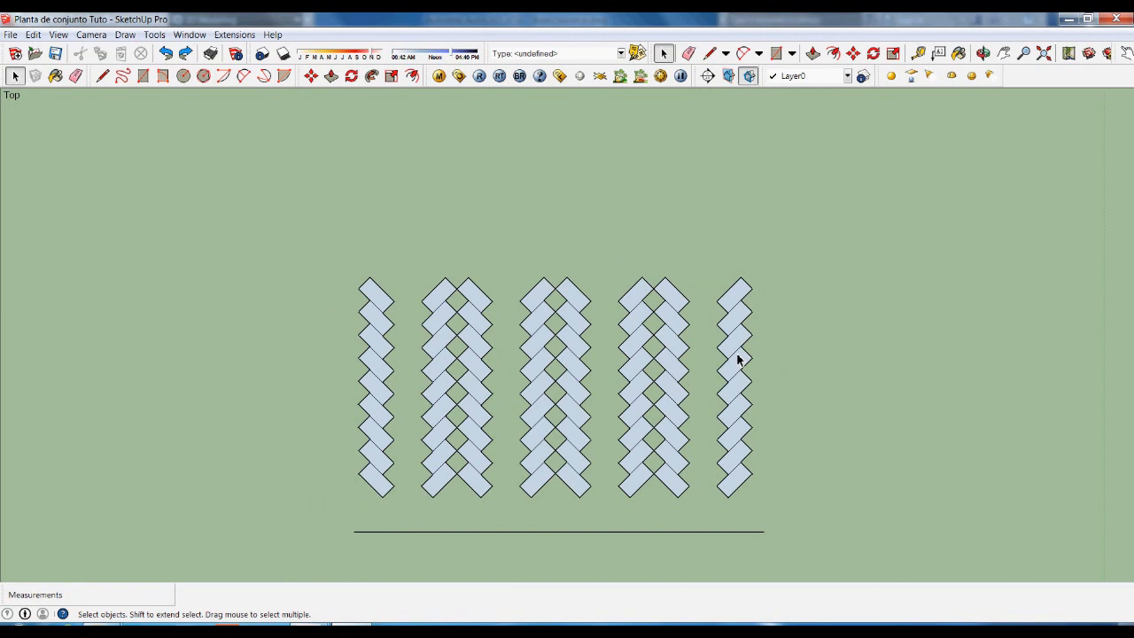
# Draw a rectangle from the rightmost row's uppermost outer corner to the leftmost row's lowermost outer corner.
pyautogui.press('r')
pyautogui.click(752, 289)
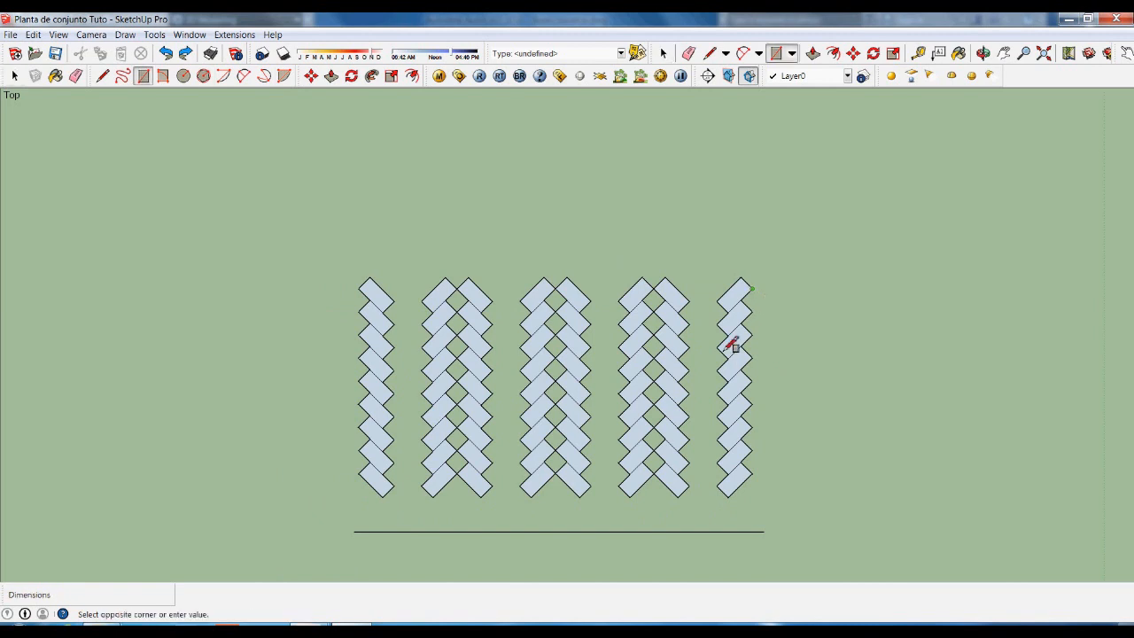
pyautogui.click(365, 493)
pyautogui.press('space')
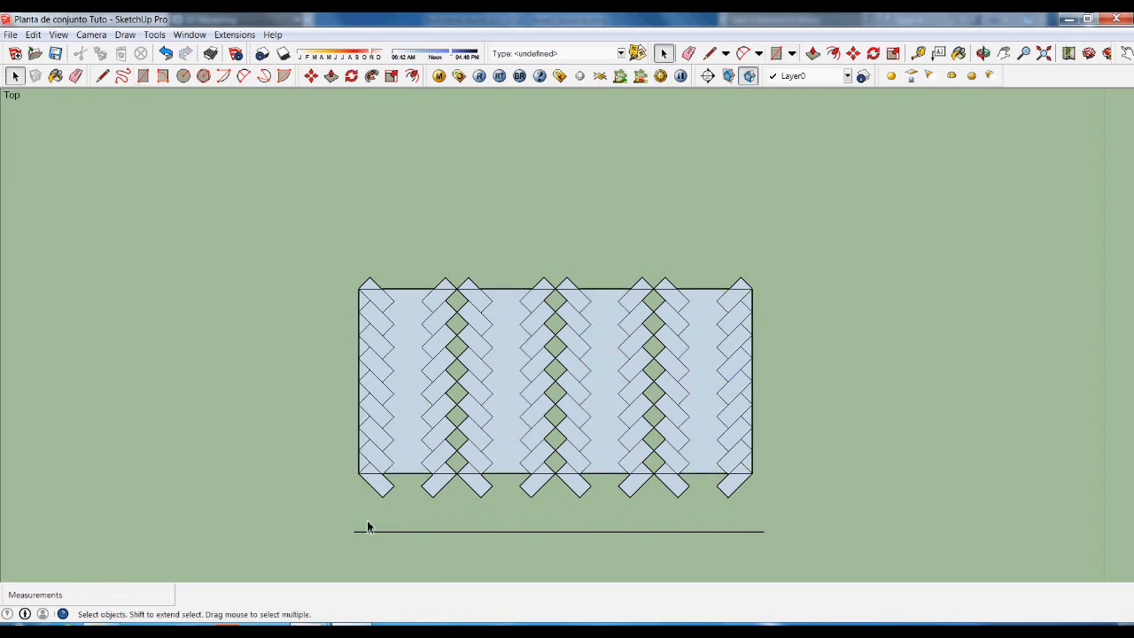
# Draw a line about 10.6 m long along the green axis from the rectangle's lower right corner past the long horizontal line.
pyautogui.scroll(5, 767, 495)
pyautogui.press('l')
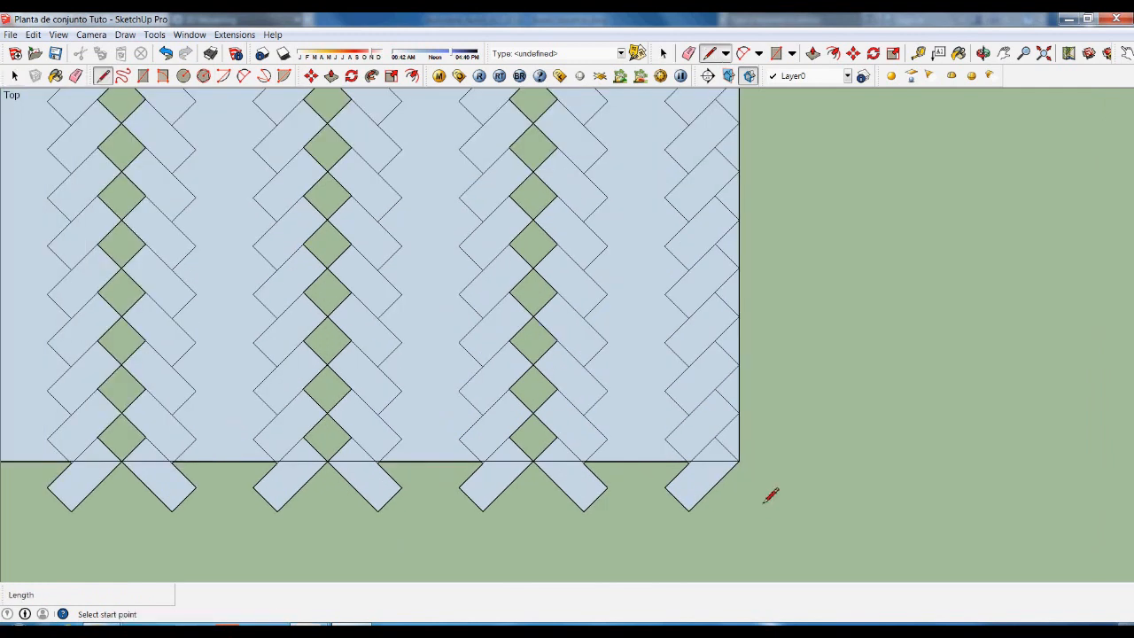
pyautogui.click(744, 468)
pyautogui.scroll(-3, 743, 496)
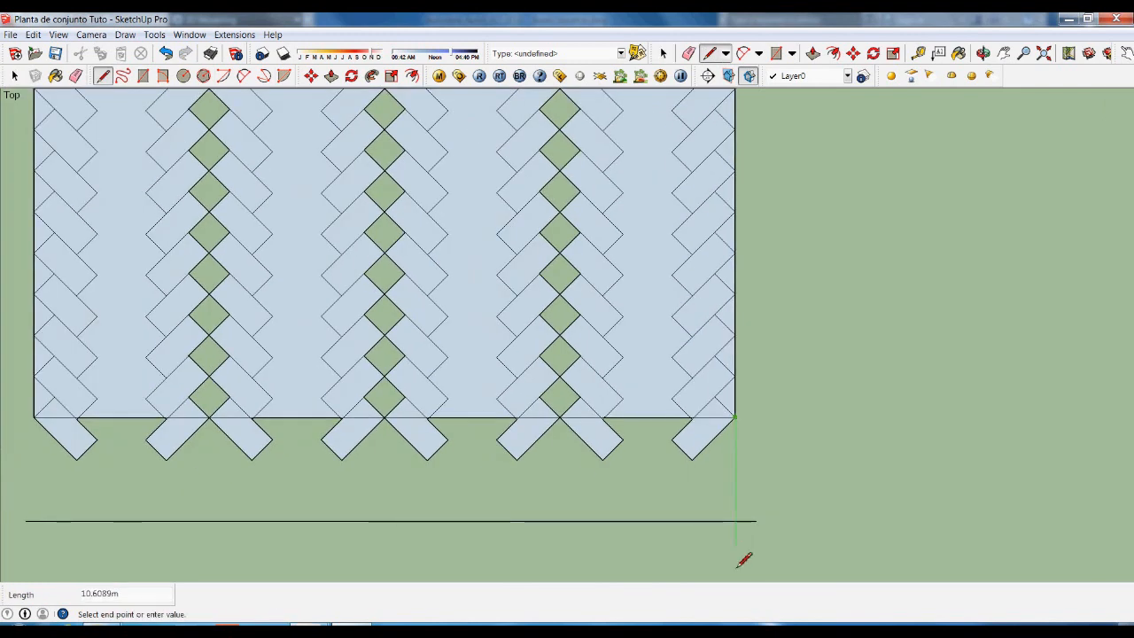
pyautogui.press('space')
# Draw a line about 9.9 m long along the green axis from the rectangle's lower left corner past the long horizontal line.
pyautogui.scroll(-3, 795, 483)
pyautogui.scroll(3, 332, 467)
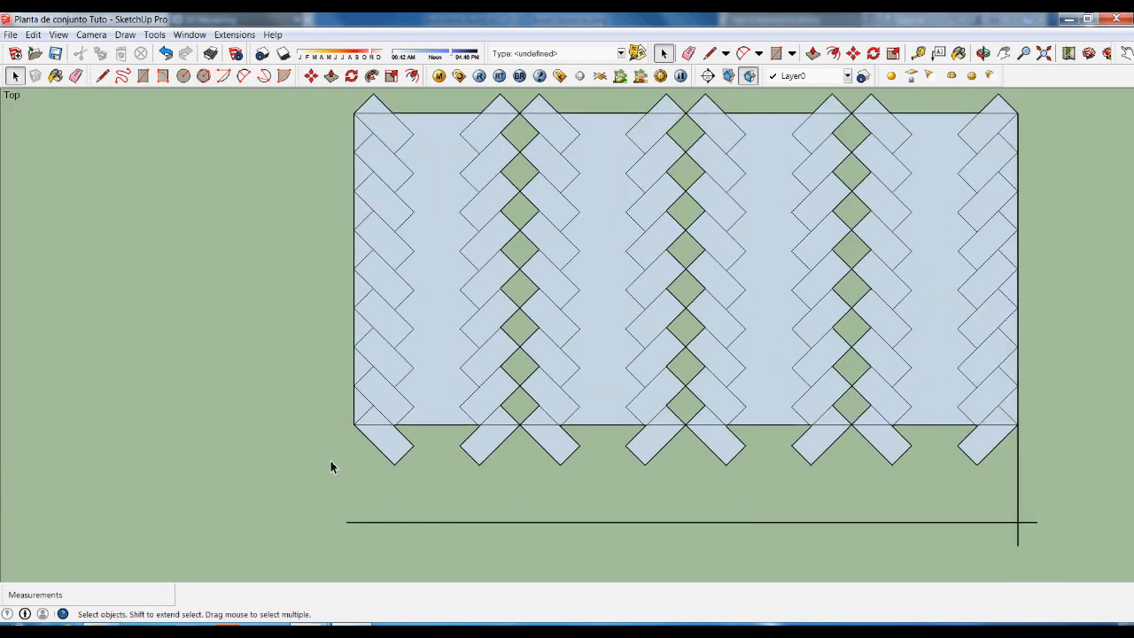
pyautogui.press('l')
pyautogui.click(354, 424)
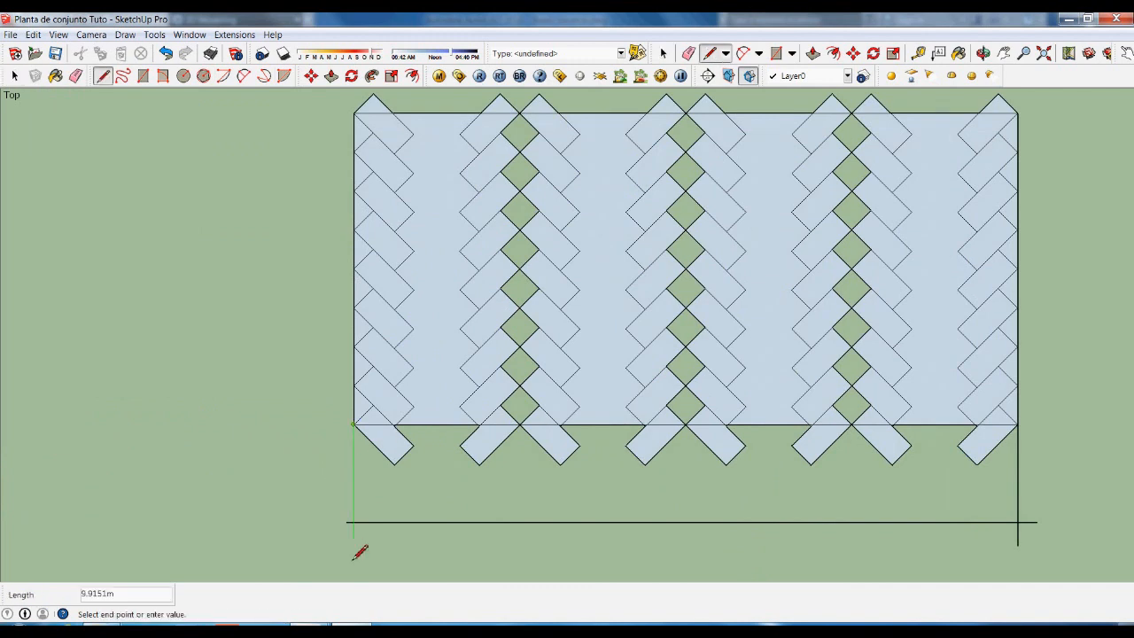
pyautogui.click(354, 523)
pyautogui.press('space')
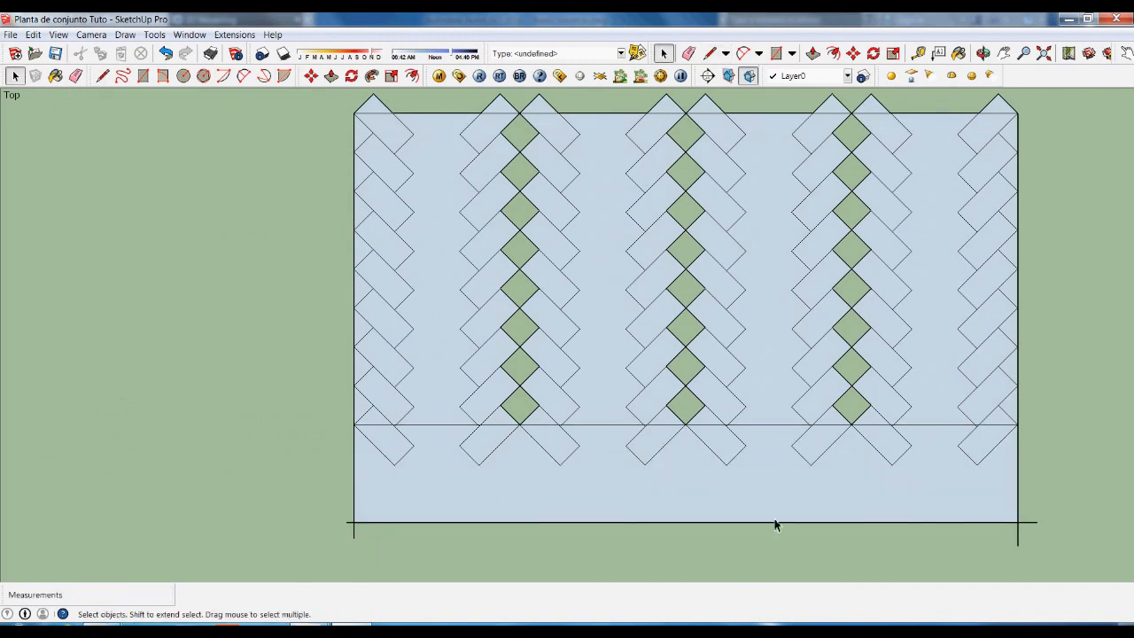
# Delete the overhanging line ends at the lower right and lower left corners of the extended parking-lot outline.
pyautogui.scroll(-5, 775, 521)
pyautogui.scroll(9, 913, 546)
pyautogui.moveTo(943, 540); pyautogui.dragTo(889, 438)
pyautogui.press('Delete')
pyautogui.moveTo(891, 497); pyautogui.dragTo(849, 501)
pyautogui.press('Delete')
pyautogui.scroll(-3, 866, 465)
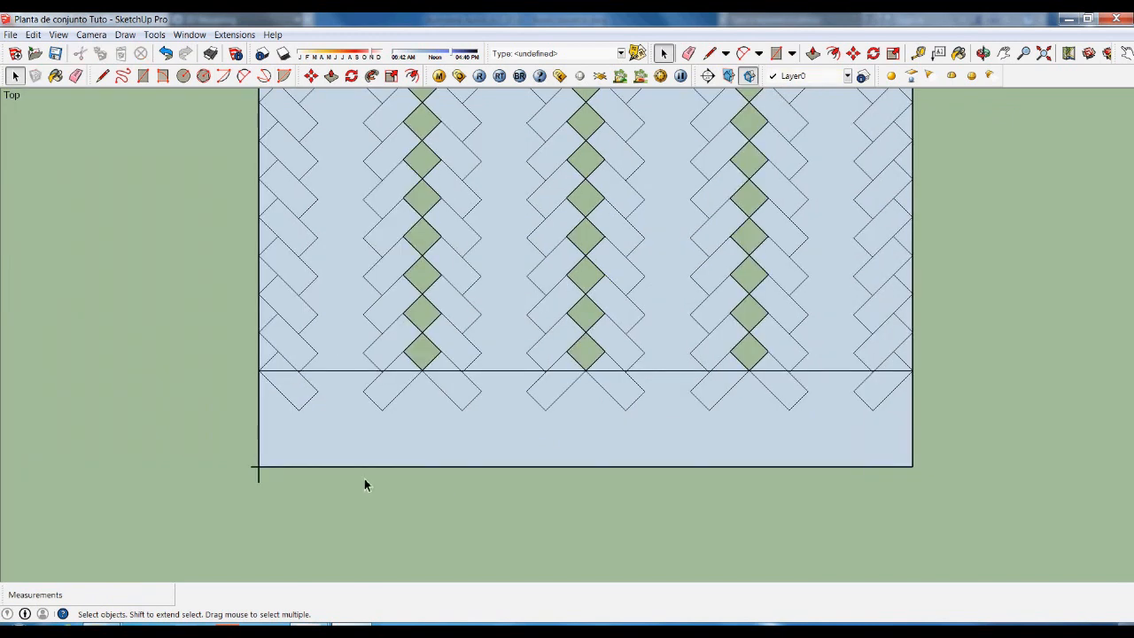
pyautogui.scroll(2, 299, 504)
pyautogui.scroll(2, 254, 471)
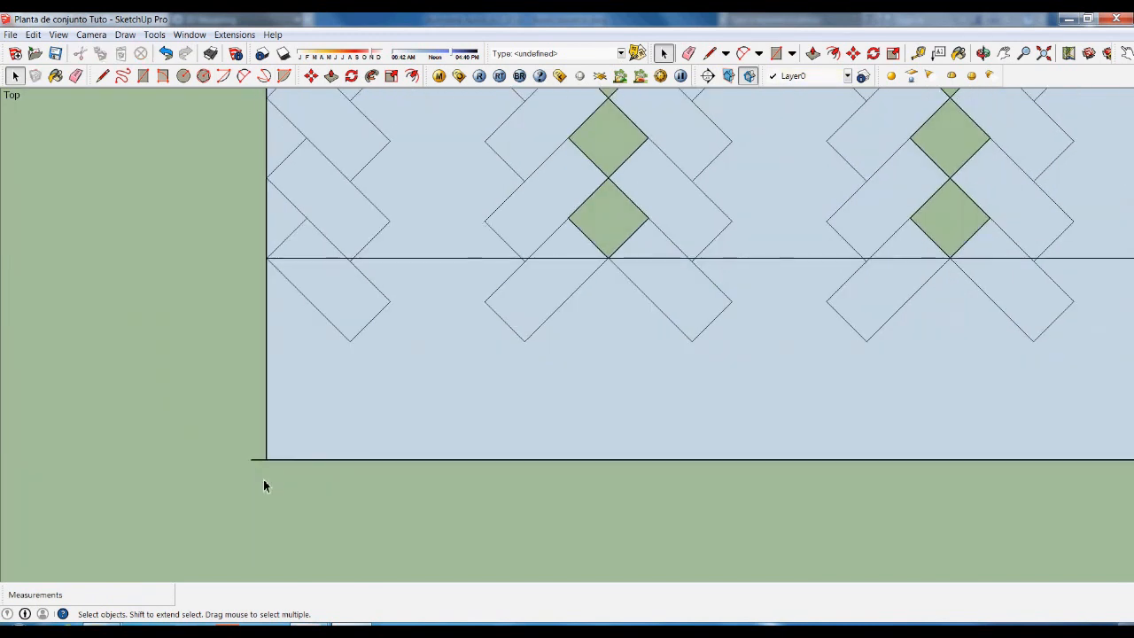
# Draw a line about 56.16 m long along the red axis from the rightmost row's topmost vertex to above the outline's left edge.
pyautogui.scroll(-3, 300, 557)
pyautogui.scroll(-2, 305, 532)
pyautogui.scroll(2, 333, 262)
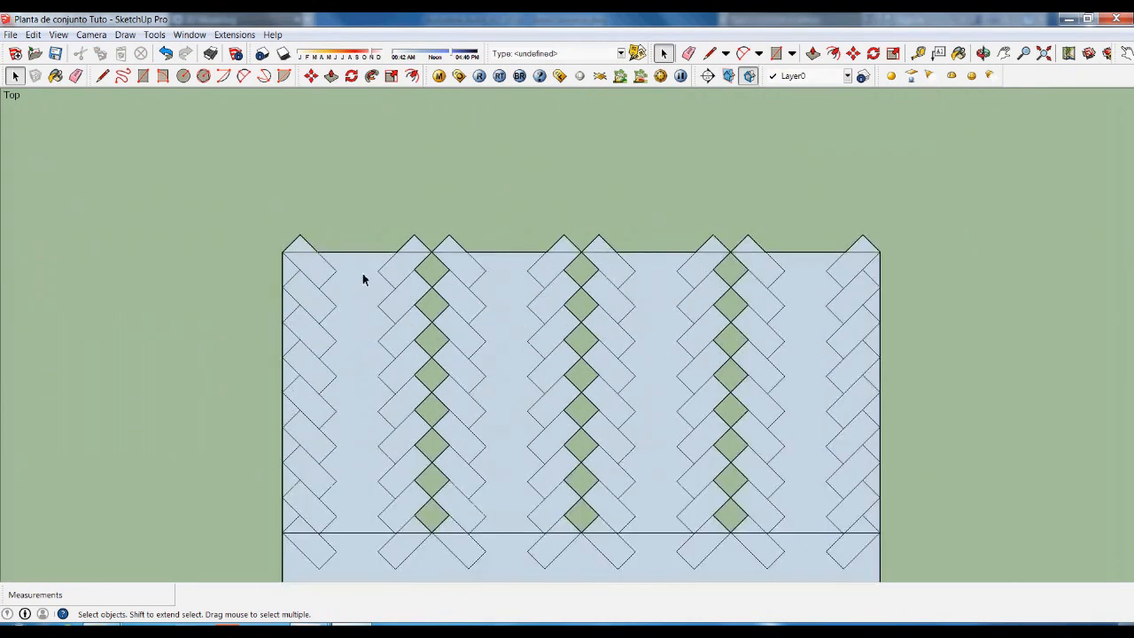
pyautogui.press('m')
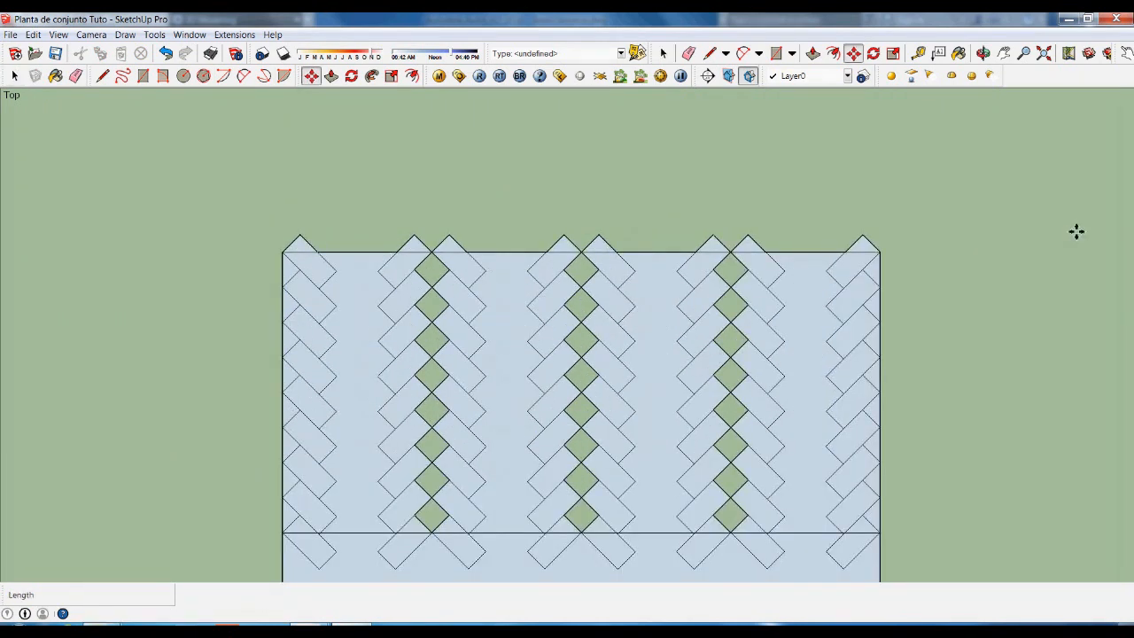
pyautogui.press('l')
pyautogui.click(864, 237)
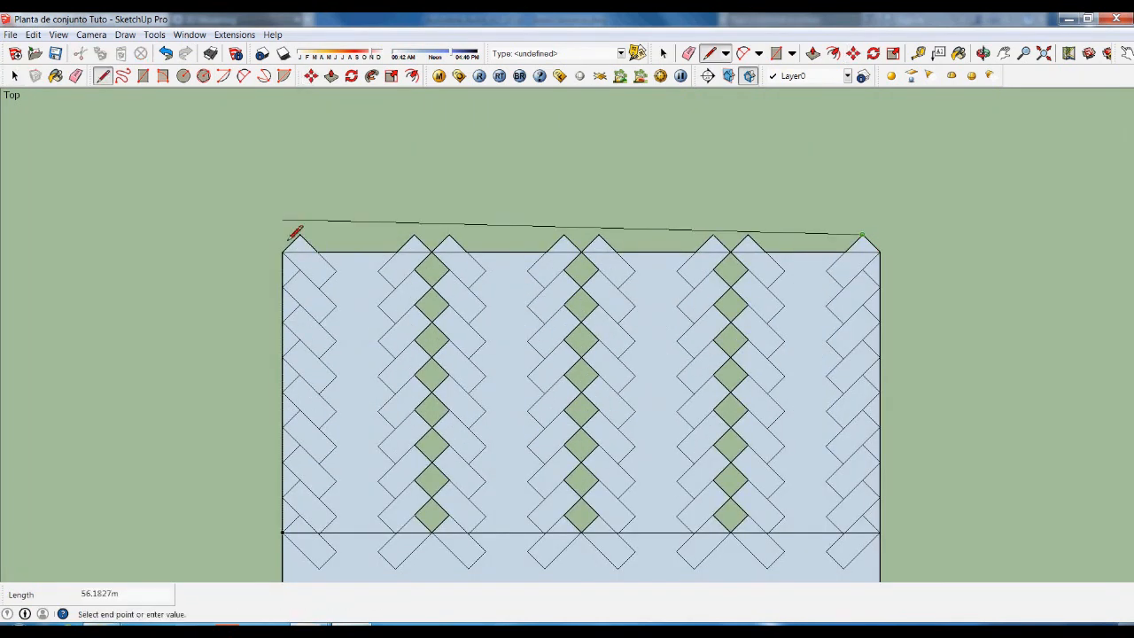
pyautogui.scroll(1, 281, 250)
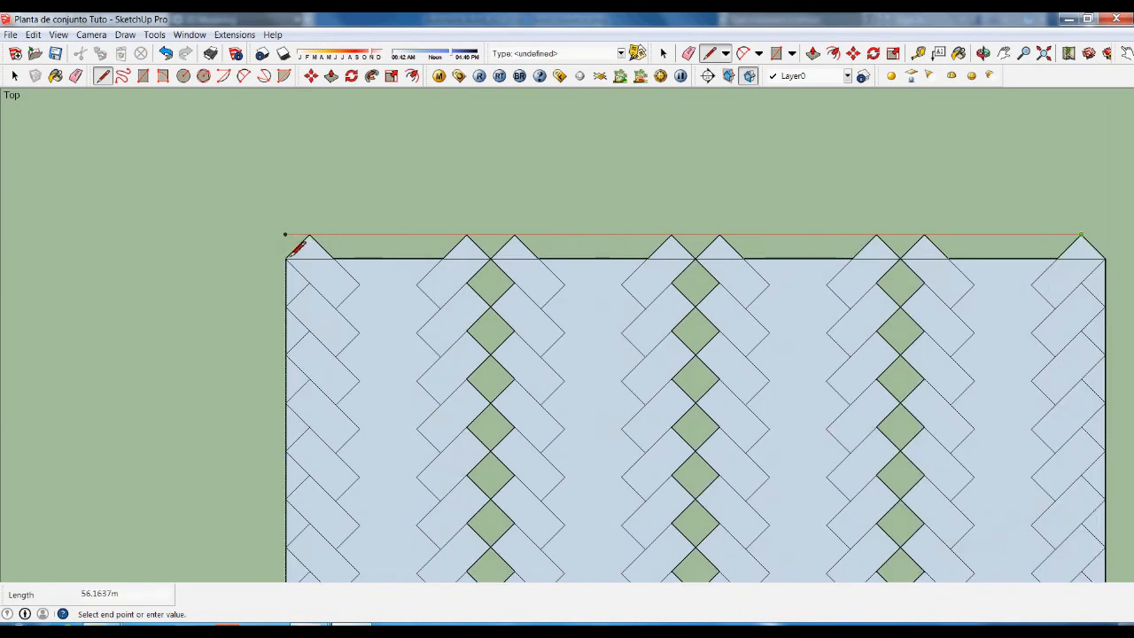
pyautogui.click(286, 237)
pyautogui.press('space')
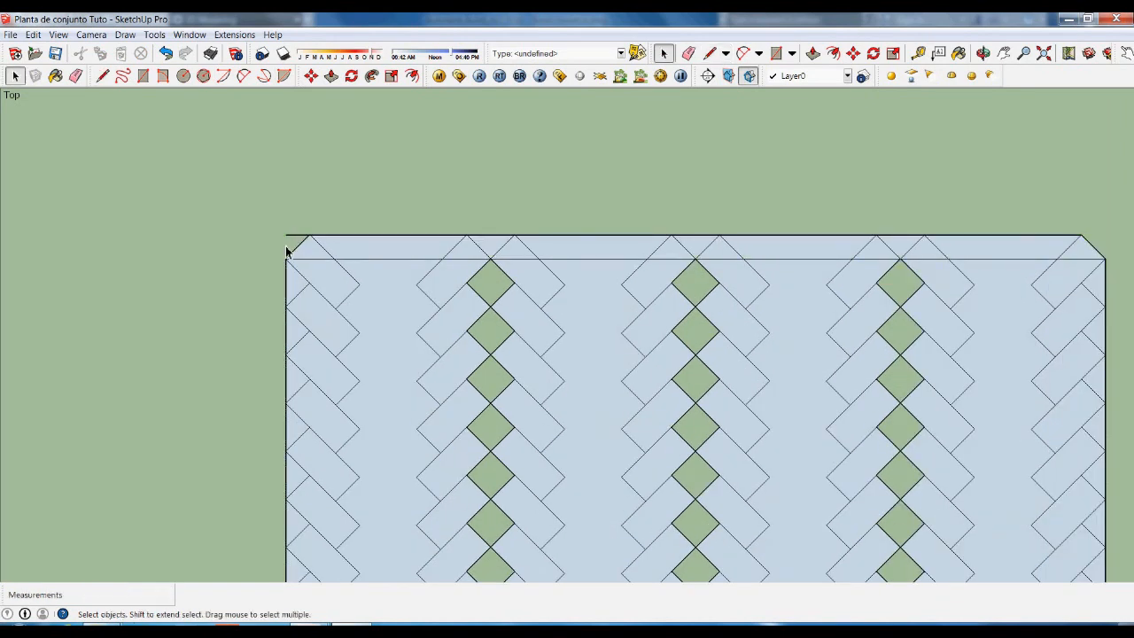
# Extend the outline's left edge up to the new upper line and delete the end overhanging at that corner.
pyautogui.scroll(1, 285, 242)
pyautogui.press('l')
pyautogui.click(290, 273)
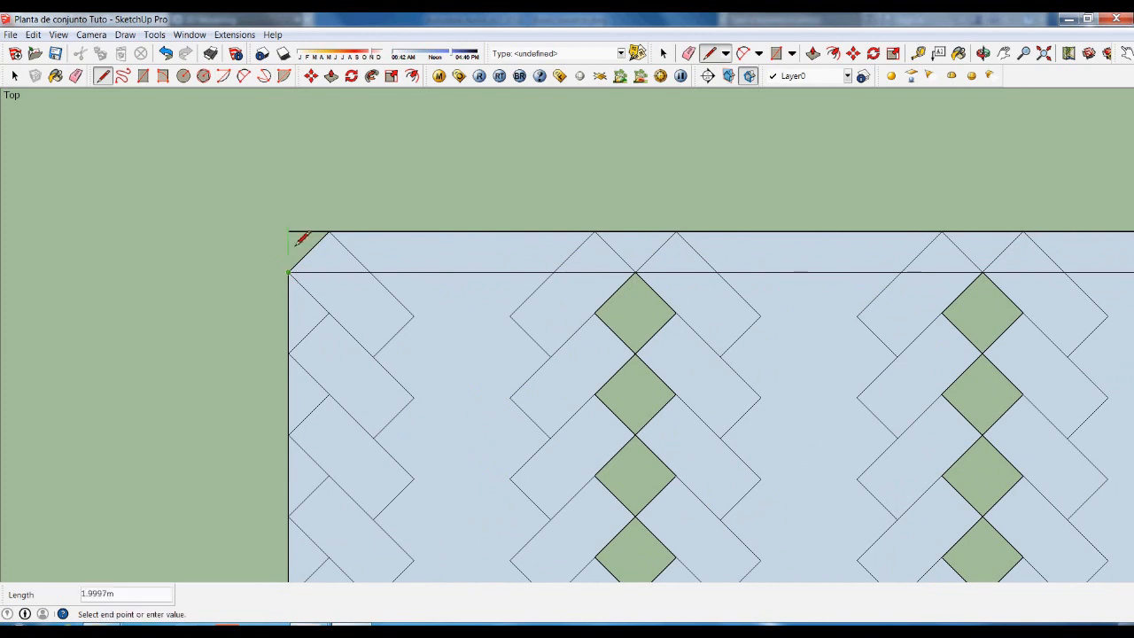
pyautogui.click(295, 232)
pyautogui.press('space')
pyautogui.scroll(3, 293, 239)
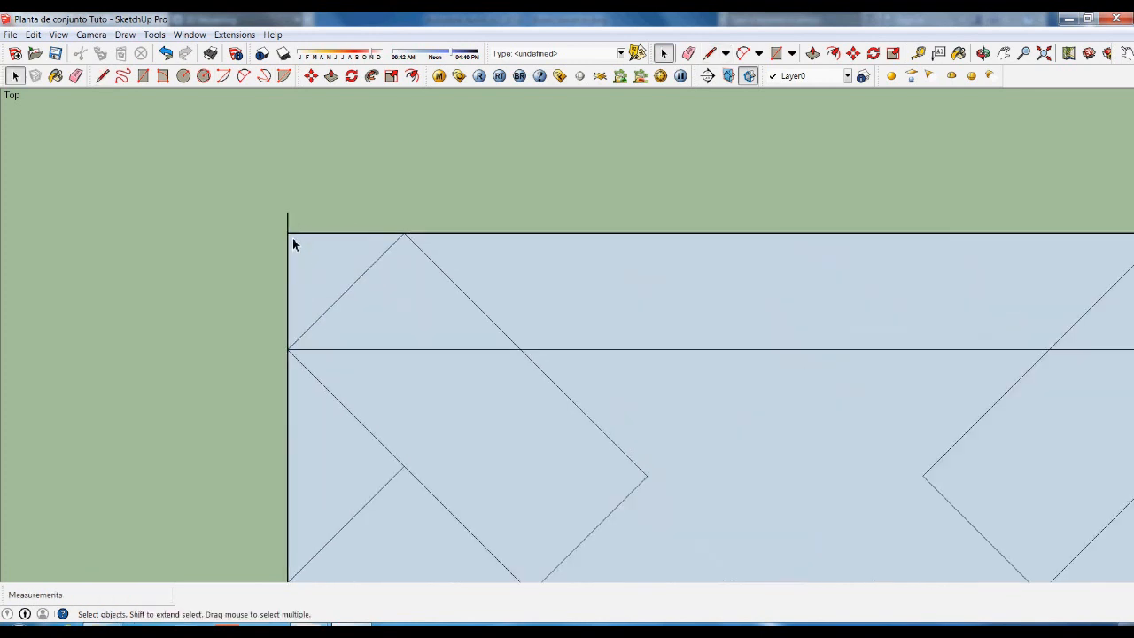
pyautogui.click(244, 183)
pyautogui.scroll(-5, 215, 236)
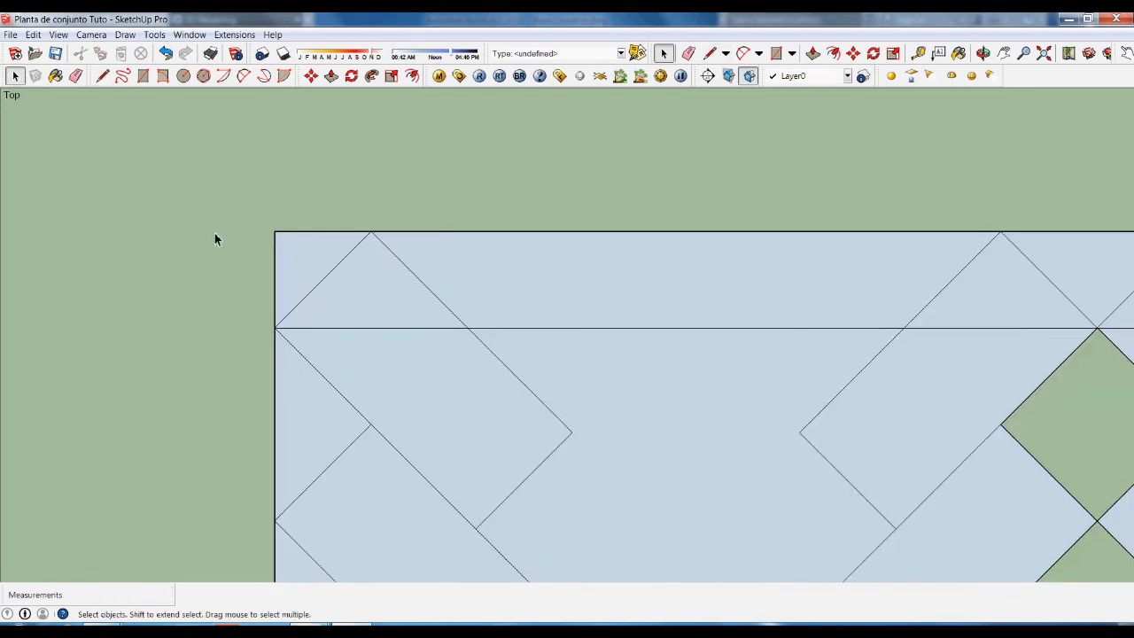
# Extend the upper line past the right edge and the right edge up through it to close the upper right corner.
pyautogui.scroll(-1, 236, 237)
pyautogui.scroll(4, 701, 233)
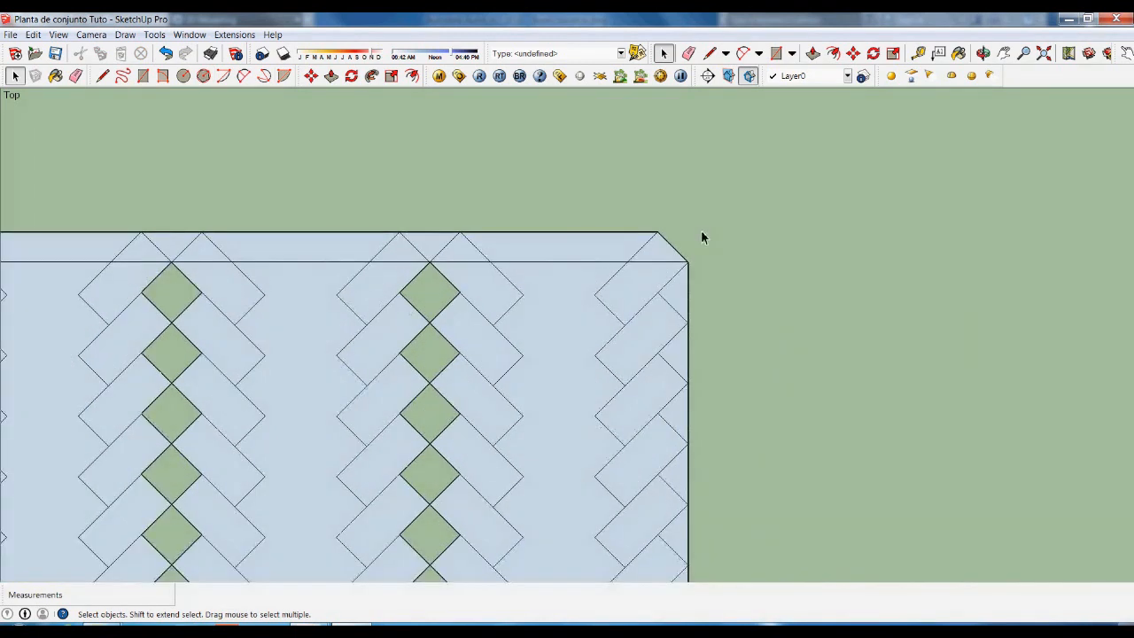
pyautogui.press('l')
pyautogui.click(629, 232)
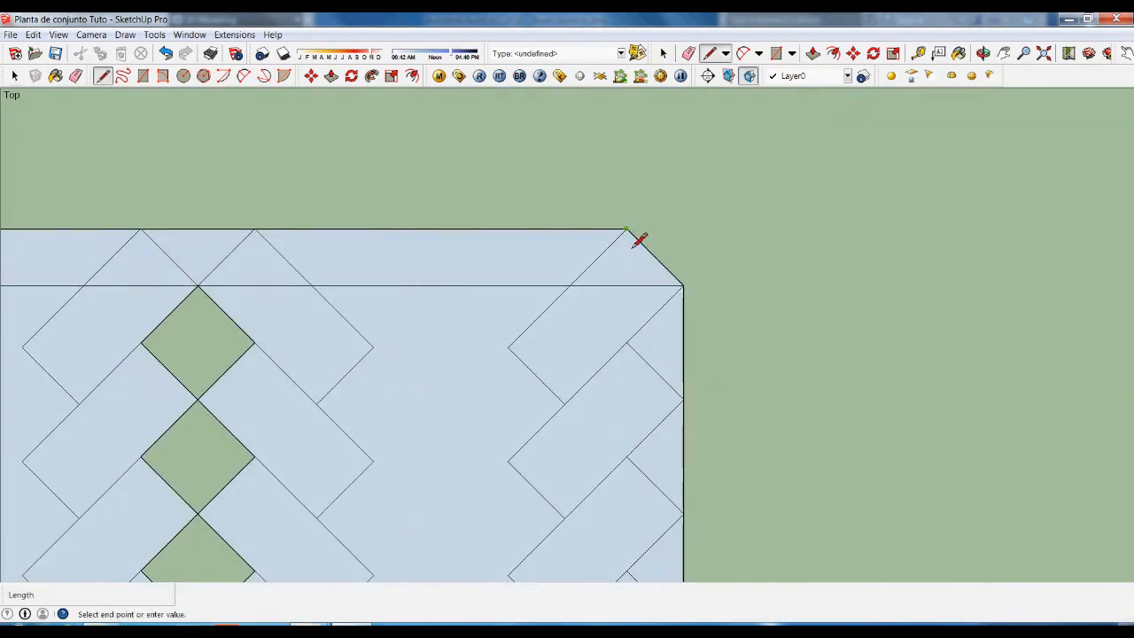
pyautogui.click(723, 254)
pyautogui.press('space')
pyautogui.press('l')
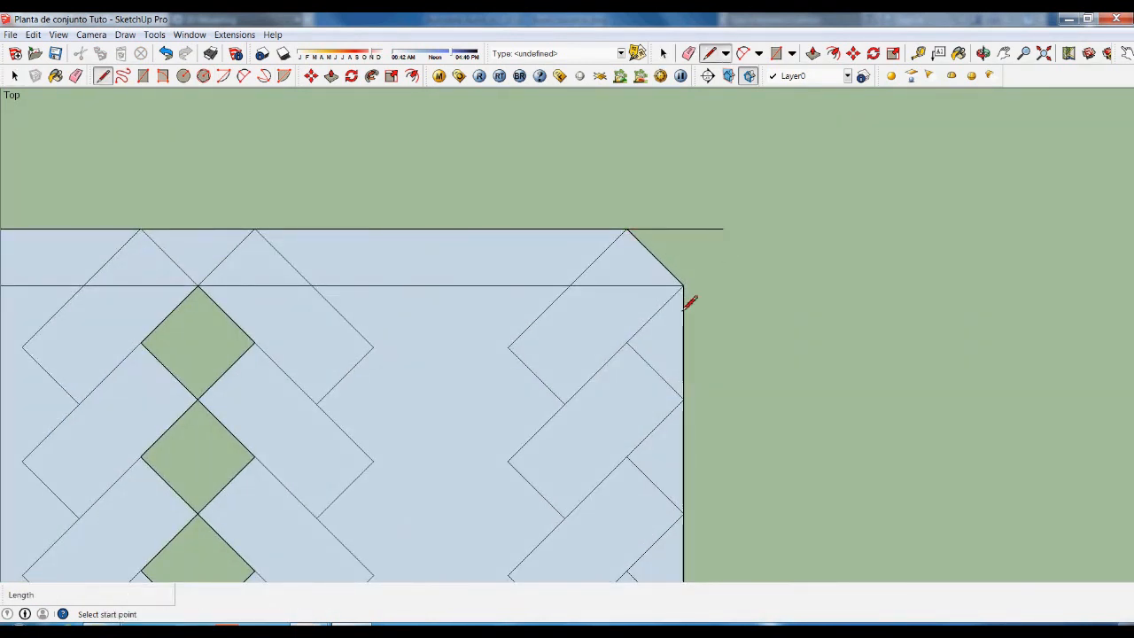
pyautogui.click(683, 286)
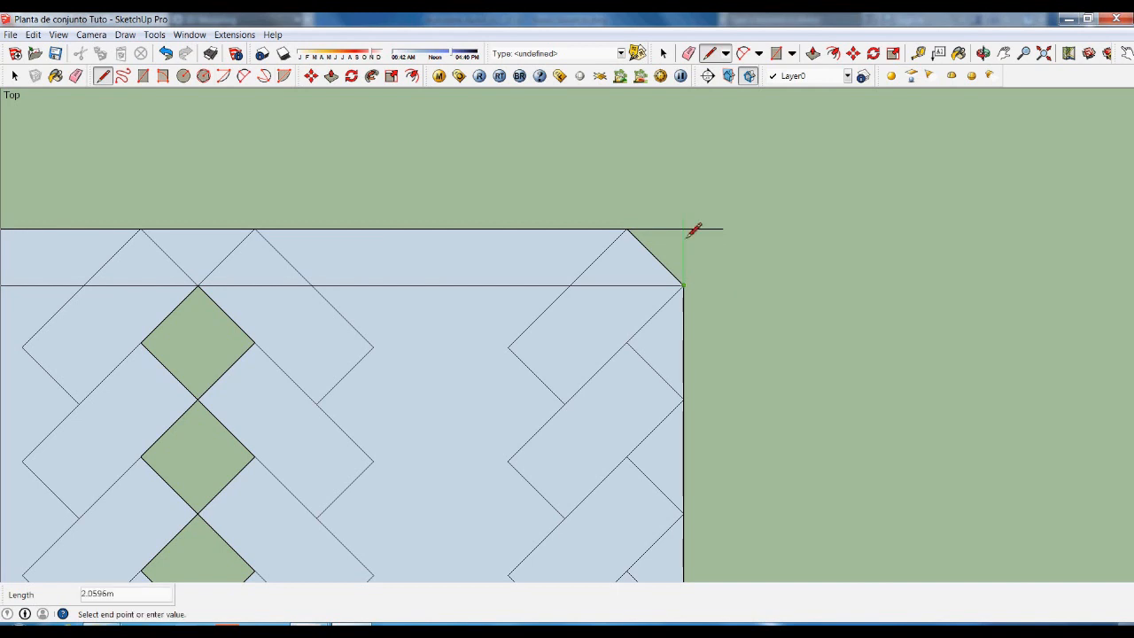
pyautogui.click(683, 229)
pyautogui.press('space')
# Delete both overhanging line ends at the outline's upper right corner.
pyautogui.scroll(2, 700, 232)
pyautogui.click(730, 220)
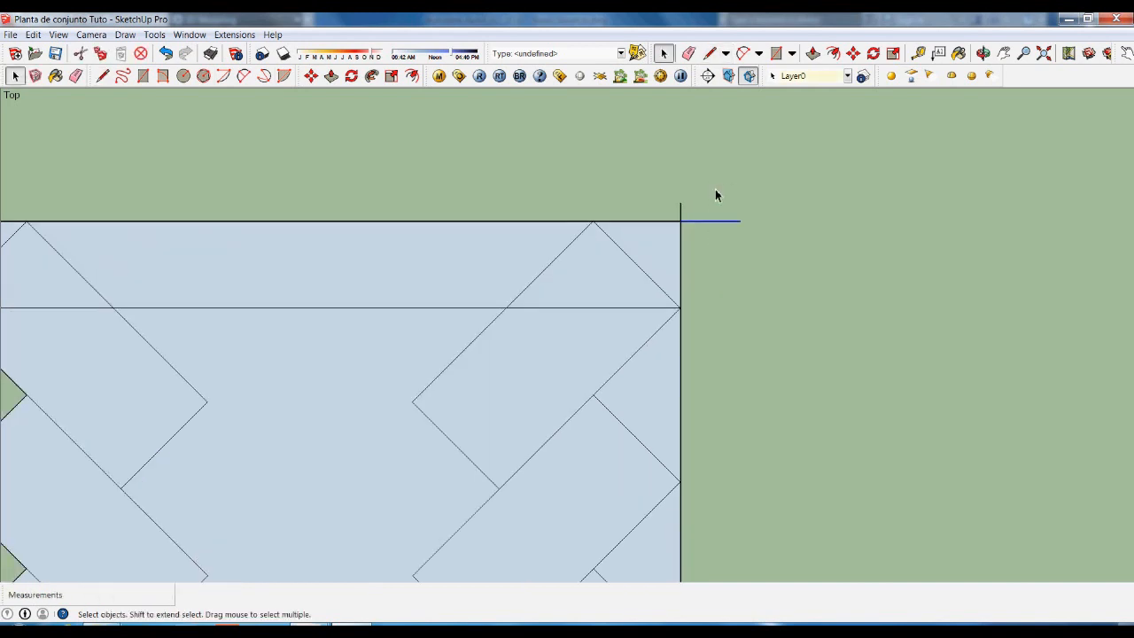
pyautogui.press('Delete')
pyautogui.scroll(1, 715, 194)
pyautogui.click(675, 216)
pyautogui.press('Delete')
pyautogui.scroll(-2, 780, 241)
pyautogui.scroll(-1, 774, 256)
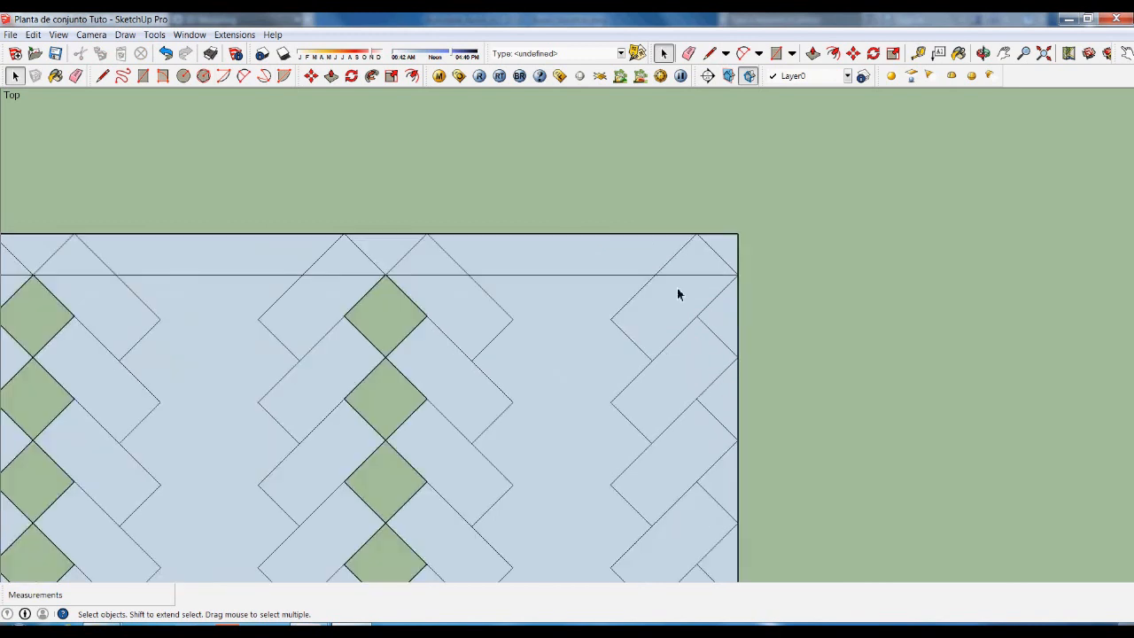
# Delete all segments of the inner horizontal line crossing the upper ends of the parking rows, from the right edge to the left.
pyautogui.click(621, 279)
pyautogui.press('Delete')
pyautogui.click(680, 276)
pyautogui.click(686, 280)
pyautogui.press('Delete')
pyautogui.click(425, 269)
pyautogui.press('Delete')
pyautogui.click(434, 277)
pyautogui.press('Delete')
pyautogui.click(354, 275)
pyautogui.press('Delete')
pyautogui.scroll(-2, 646, 314)
pyautogui.click(353, 285)
pyautogui.press('Delete')
pyautogui.scroll(-3, 810, 336)
pyautogui.scroll(3, 413, 300)
pyautogui.click(475, 300)
pyautogui.press('Delete')
pyautogui.click(419, 308)
pyautogui.press('Delete')
pyautogui.scroll(-2, 673, 354)
pyautogui.scroll(2, 440, 322)
pyautogui.click(450, 316)
pyautogui.press('Delete')
pyautogui.click(393, 311)
pyautogui.click(381, 312)
pyautogui.press('Delete')
pyautogui.click(333, 303)
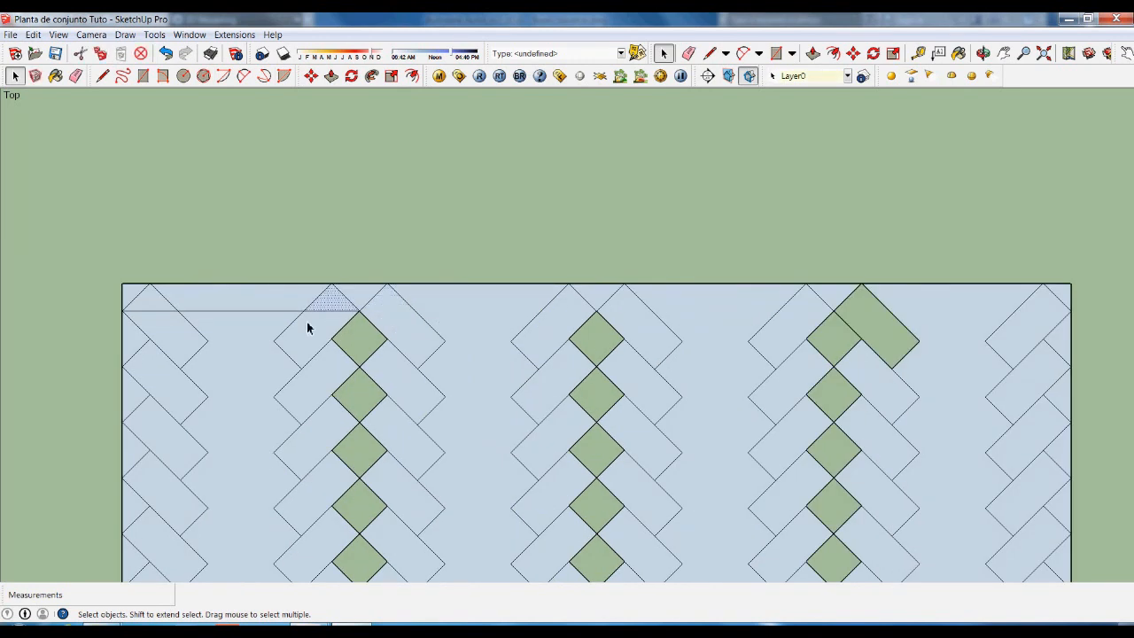
pyautogui.click(321, 313)
pyautogui.press('Delete')
pyautogui.click(277, 309)
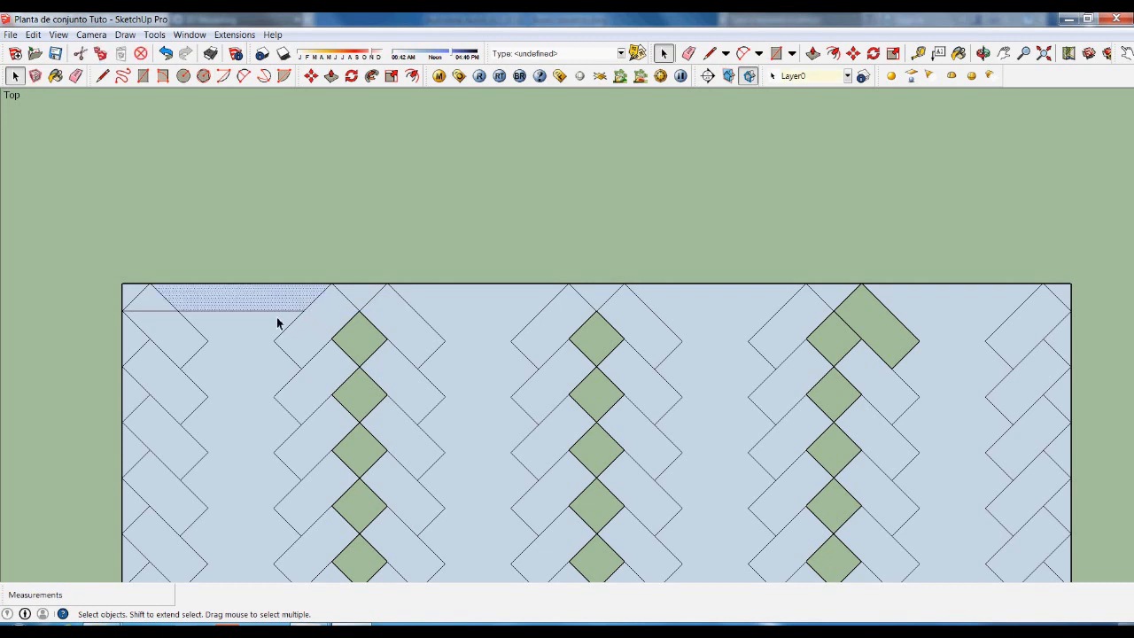
pyautogui.click(212, 319)
pyautogui.press('Delete')
pyautogui.click(163, 319)
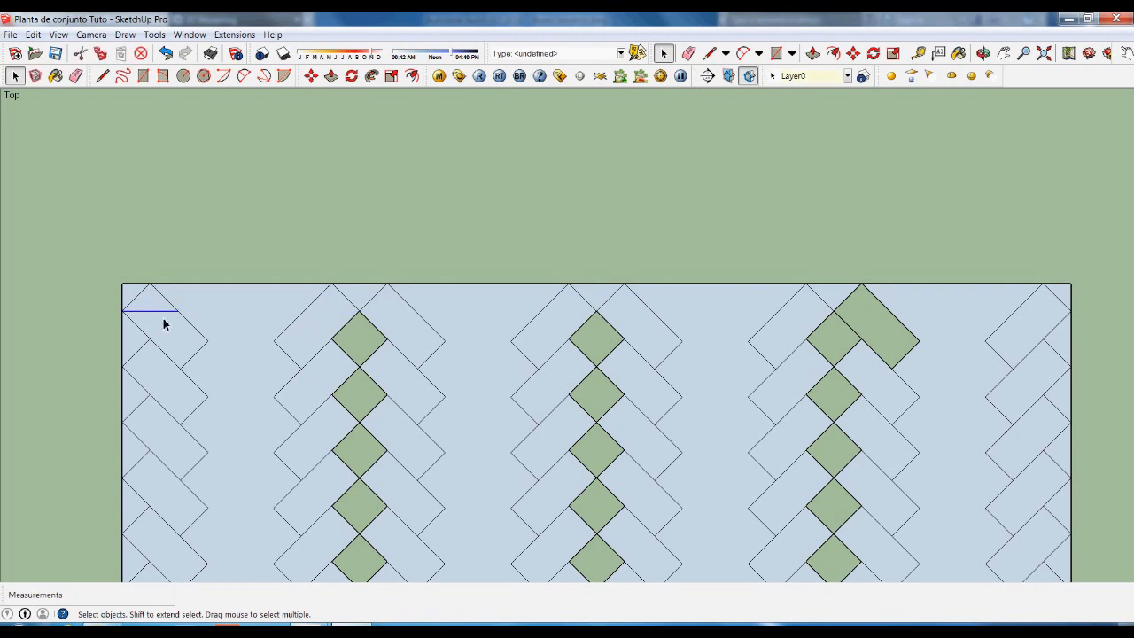
pyautogui.press('Delete')
pyautogui.scroll(-4, 800, 309)
pyautogui.scroll(4, 771, 516)
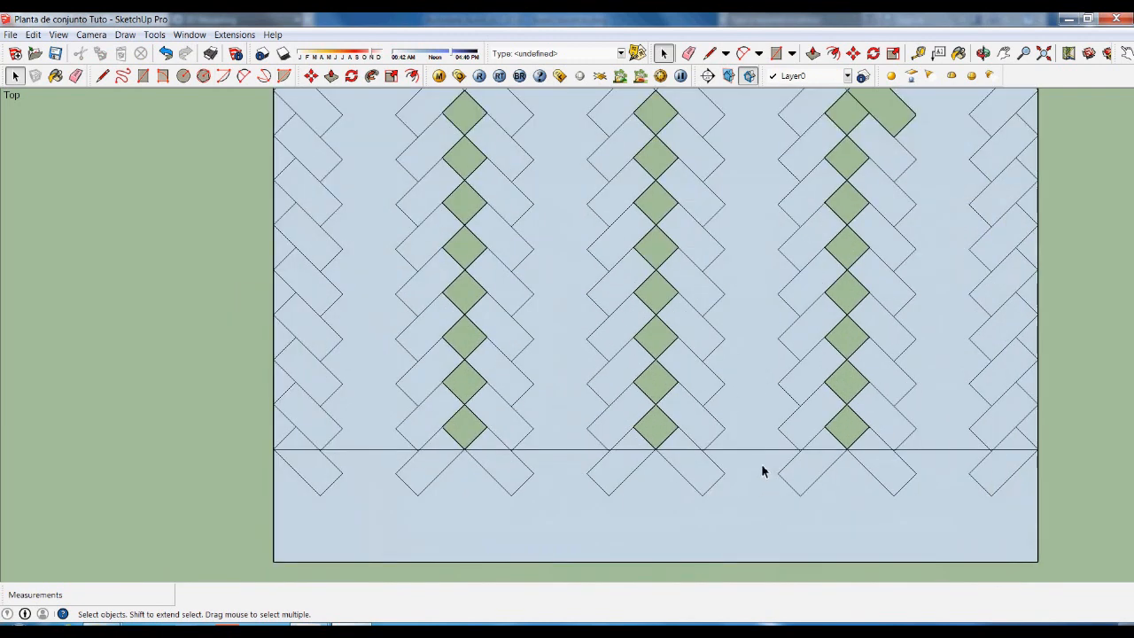
# Delete the lower inner horizontal line's segments between the middle and third double parking rows and across the third double row's lower end.
pyautogui.click(764, 452)
pyautogui.click(764, 452)
pyautogui.press('Delete')
pyautogui.click(840, 461)
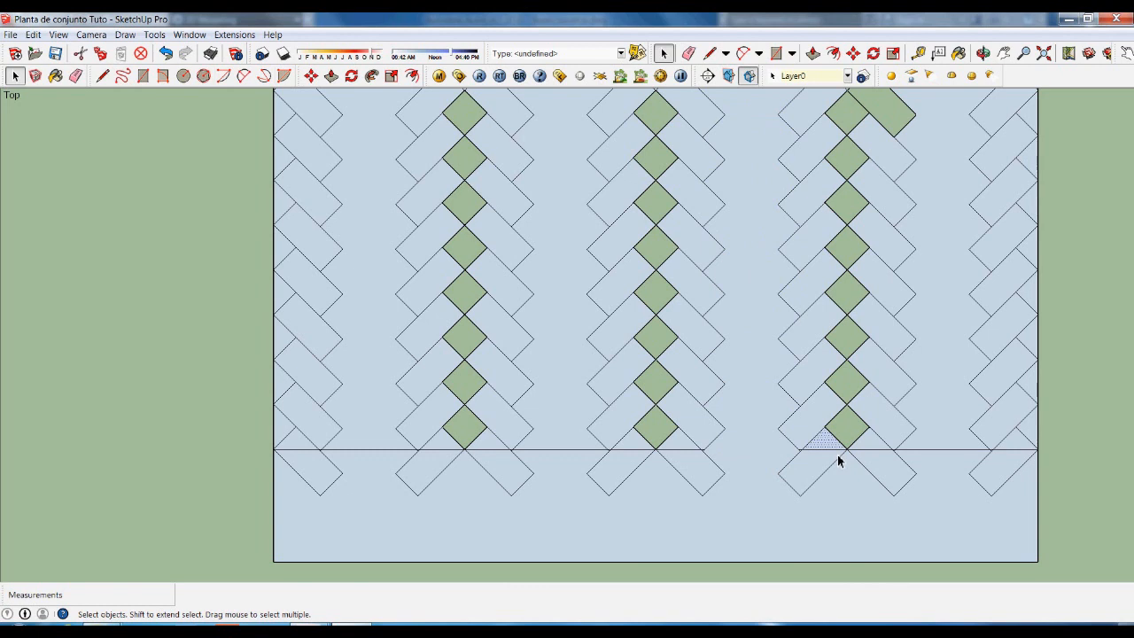
pyautogui.scroll(5, 846, 456)
pyautogui.click(873, 451)
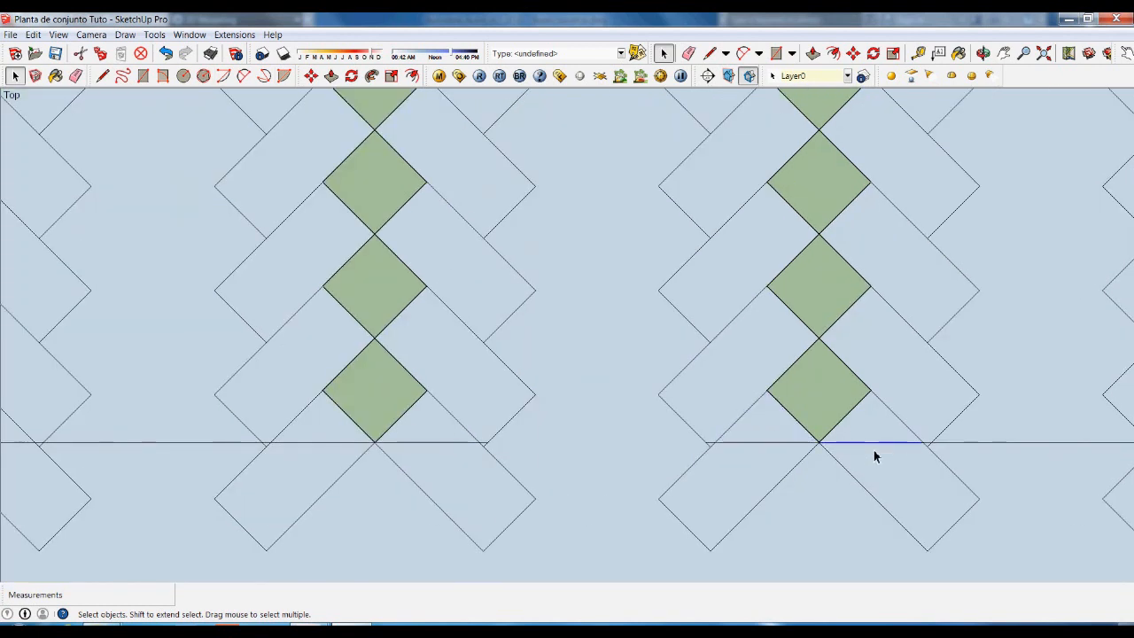
pyautogui.press('Delete')
pyautogui.click(788, 443)
pyautogui.scroll(4, 718, 454)
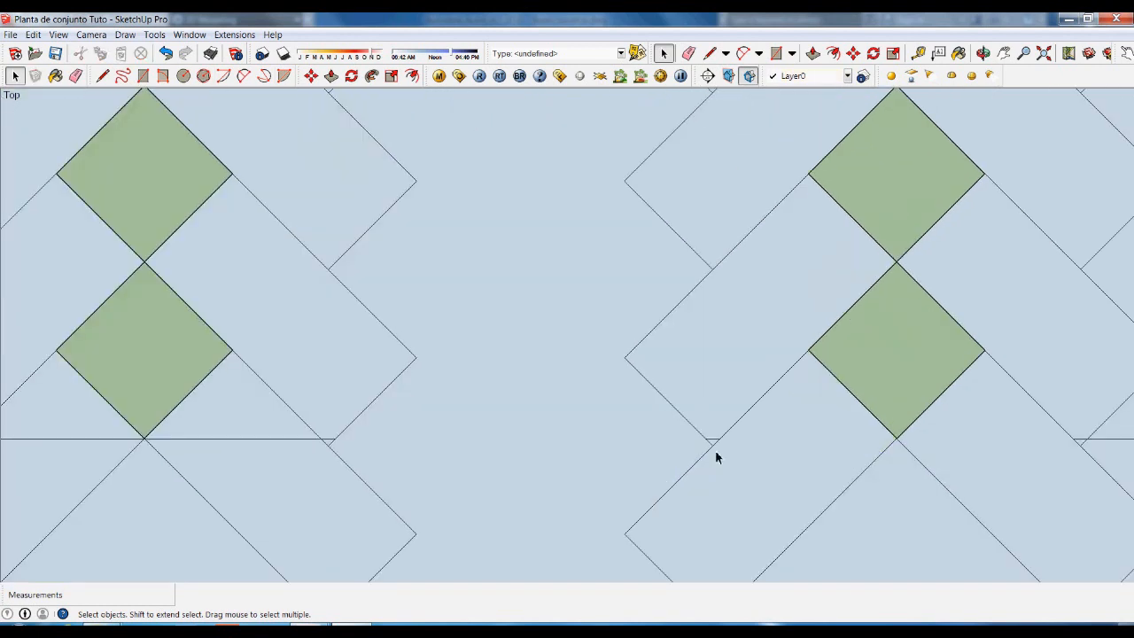
pyautogui.scroll(-5, 616, 434)
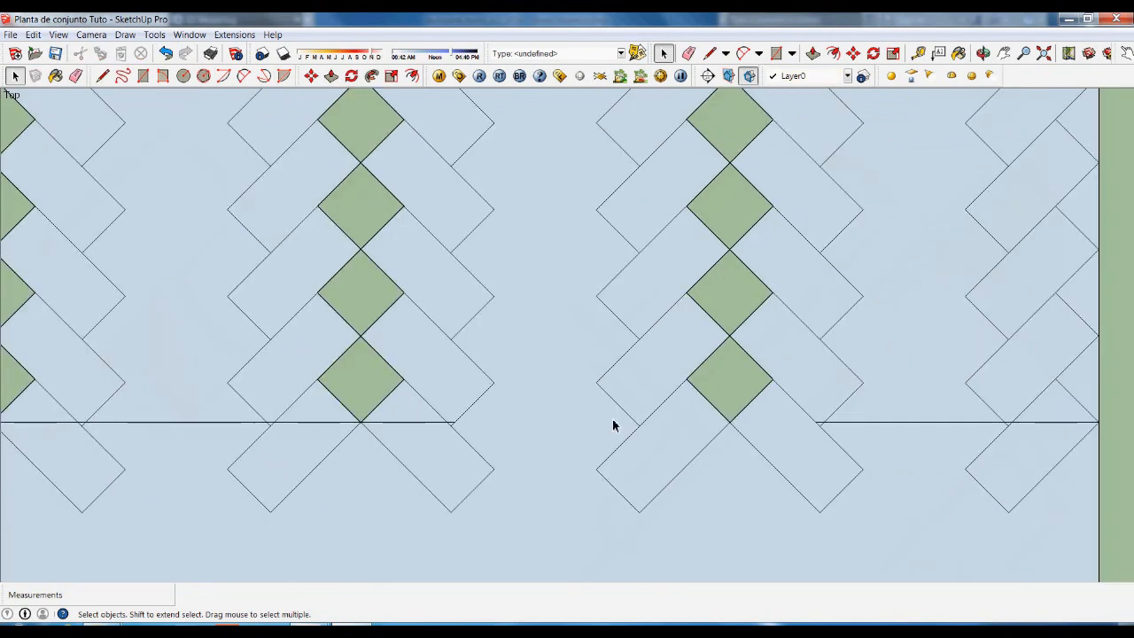
# Delete the remaining segments of the lower inner line from the third double row to the outline's right edge, including the tiny corner pieces.
pyautogui.click(925, 429)
pyautogui.press('Delete')
pyautogui.scroll(5, 822, 436)
pyautogui.click(821, 426)
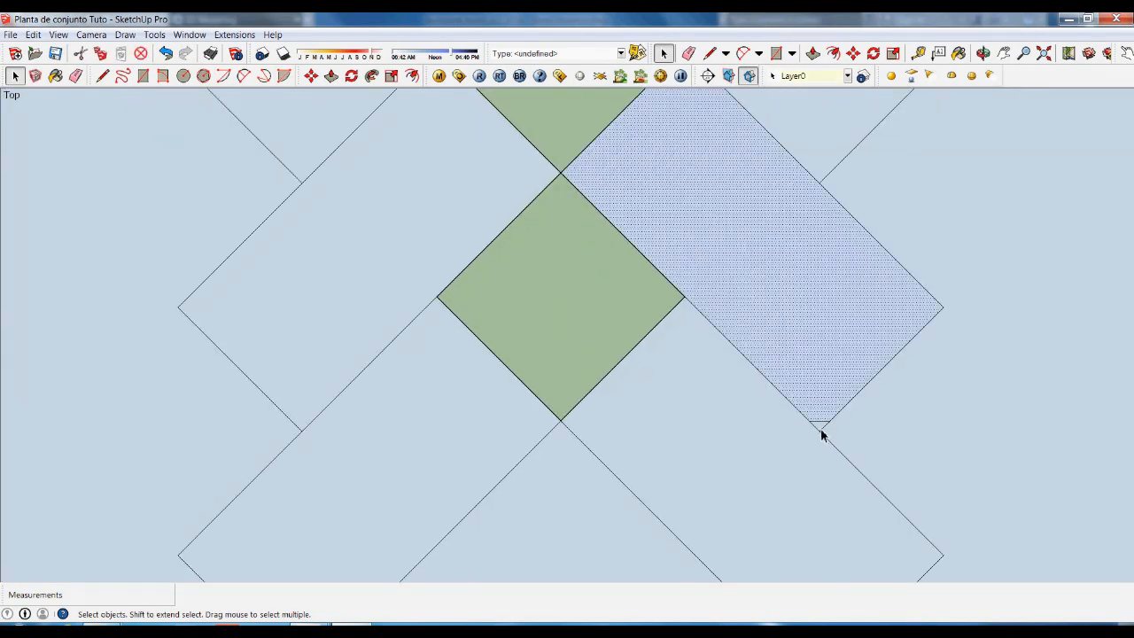
pyautogui.press('Delete')
pyautogui.scroll(-5, 821, 428)
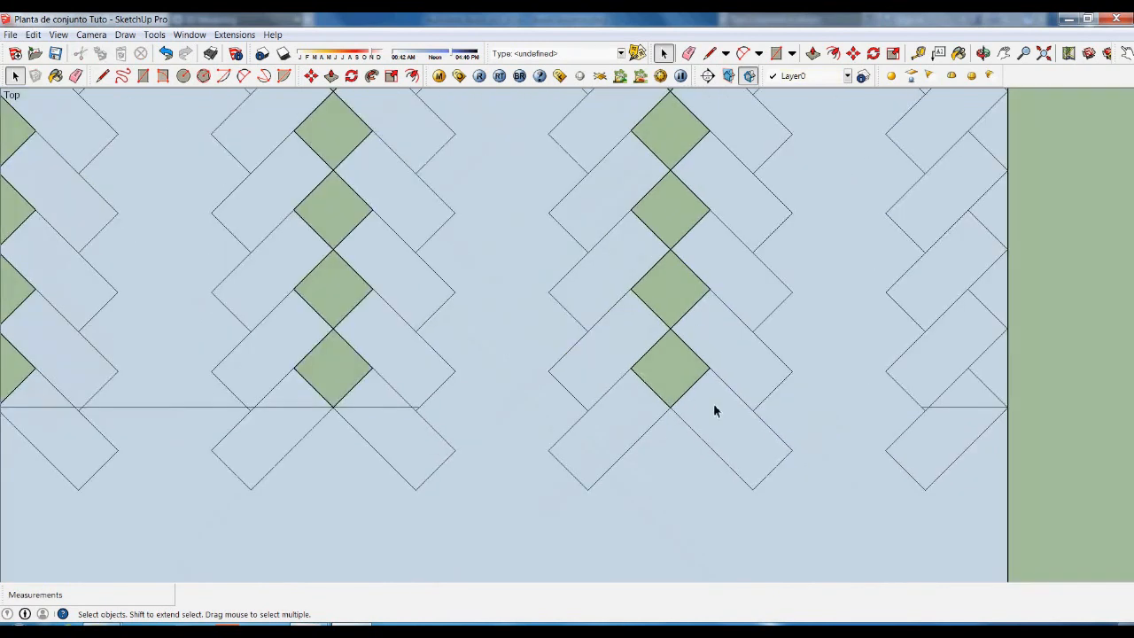
pyautogui.scroll(3, 912, 413)
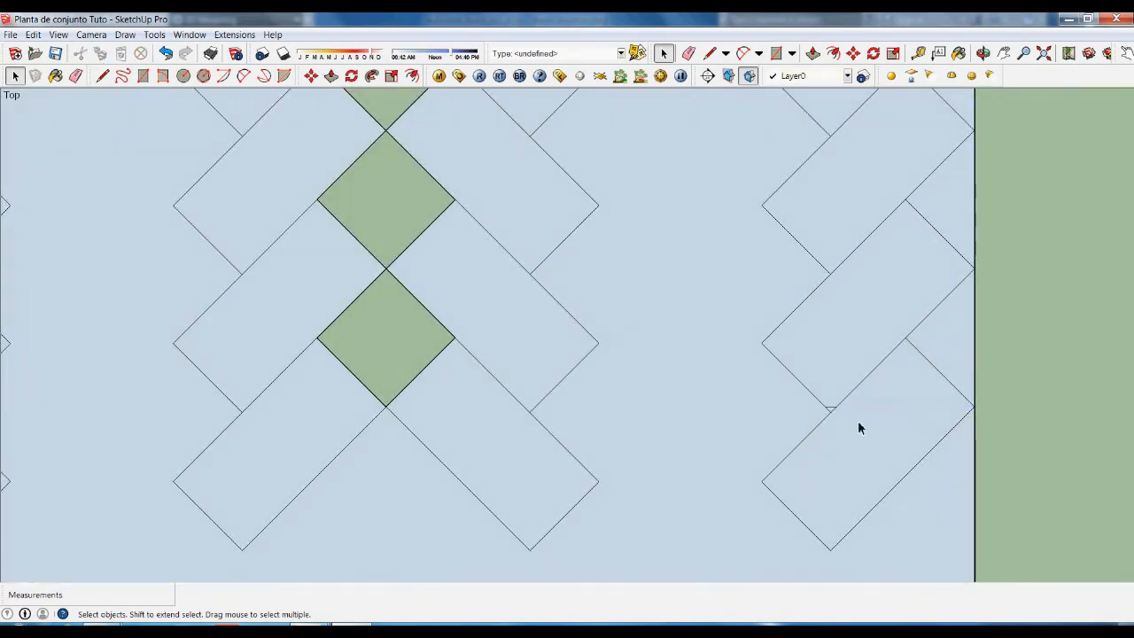
pyautogui.scroll(3, 822, 419)
pyautogui.scroll(-5, 1081, 373)
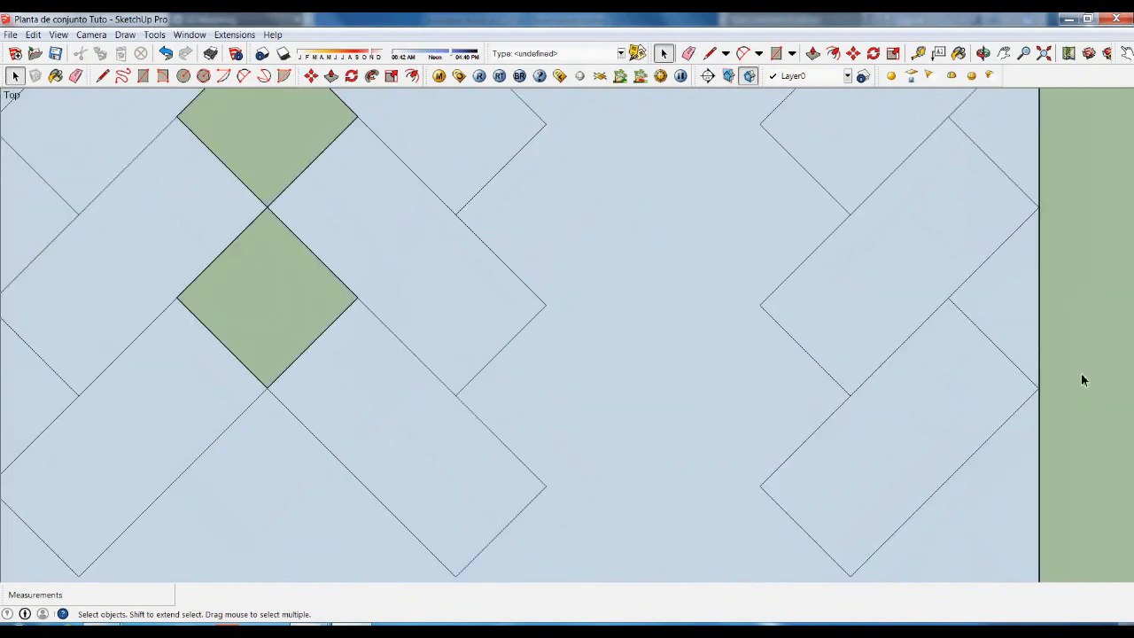
pyautogui.scroll(-1, 1086, 374)
# Delete the lower inner line's segments crossing the middle double parking row, including the short piece at its left corner.
pyautogui.scroll(4, 552, 377)
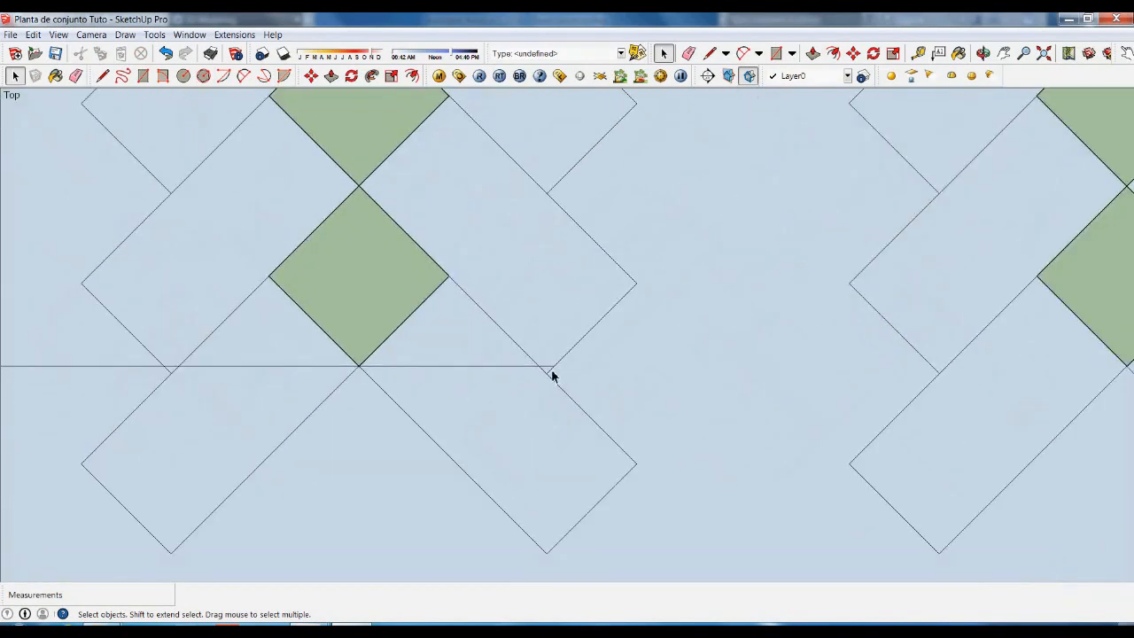
pyautogui.click(516, 369)
pyautogui.press('Delete')
pyautogui.click(328, 369)
pyautogui.press('Delete')
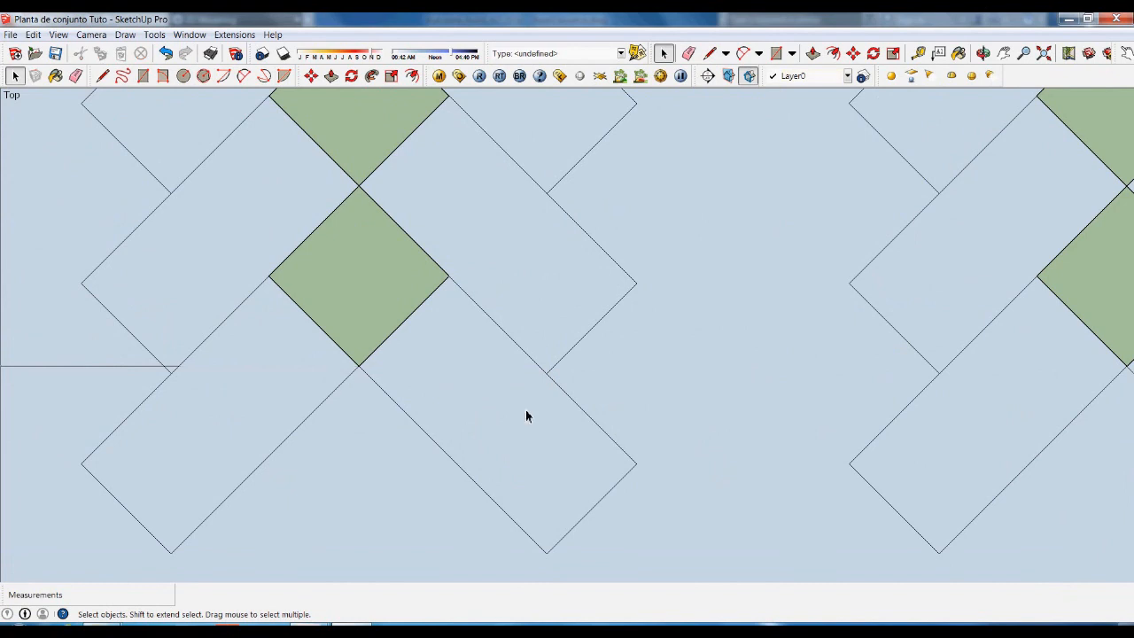
pyautogui.scroll(-3, 771, 430)
pyautogui.scroll(3, 445, 411)
pyautogui.scroll(2, 456, 401)
pyautogui.click(476, 385)
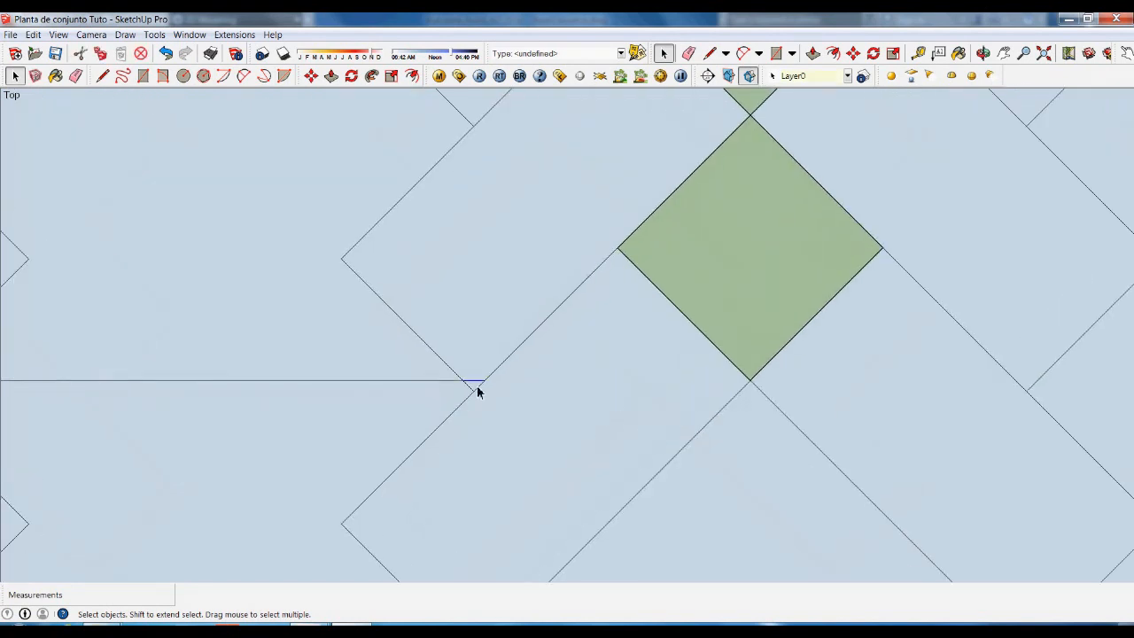
pyautogui.press('Delete')
# Remove the face of the aisle between the first and middle double rows and the line segments closing its lower end.
pyautogui.scroll(-3, 856, 414)
pyautogui.click(426, 382)
pyautogui.press('Delete')
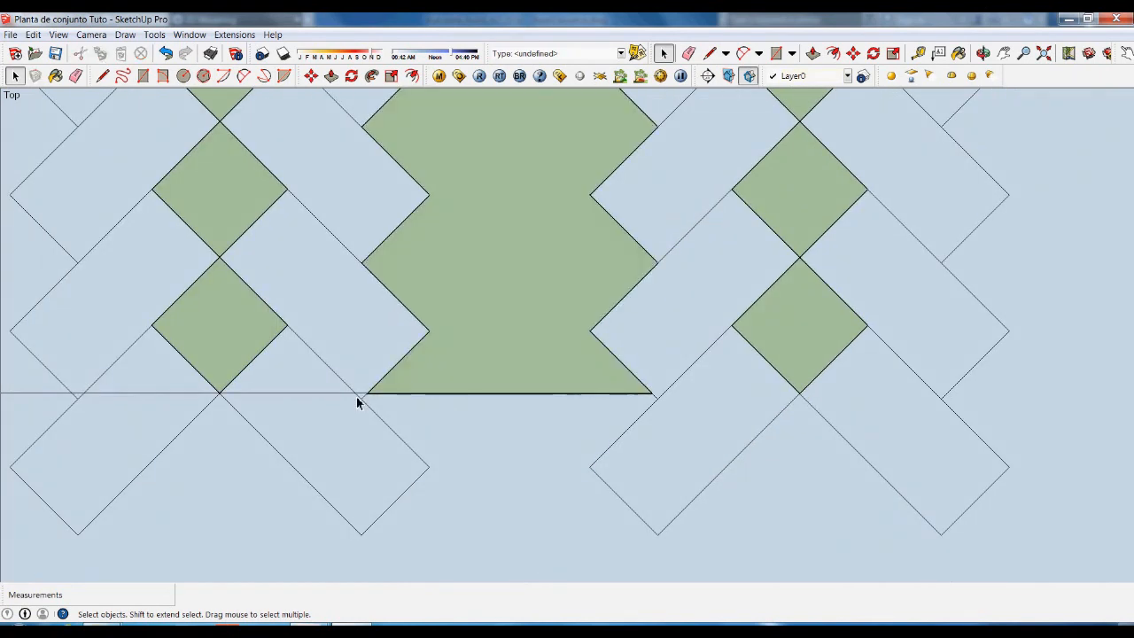
pyautogui.scroll(4, 361, 403)
pyautogui.click(372, 395)
pyautogui.press('Delete')
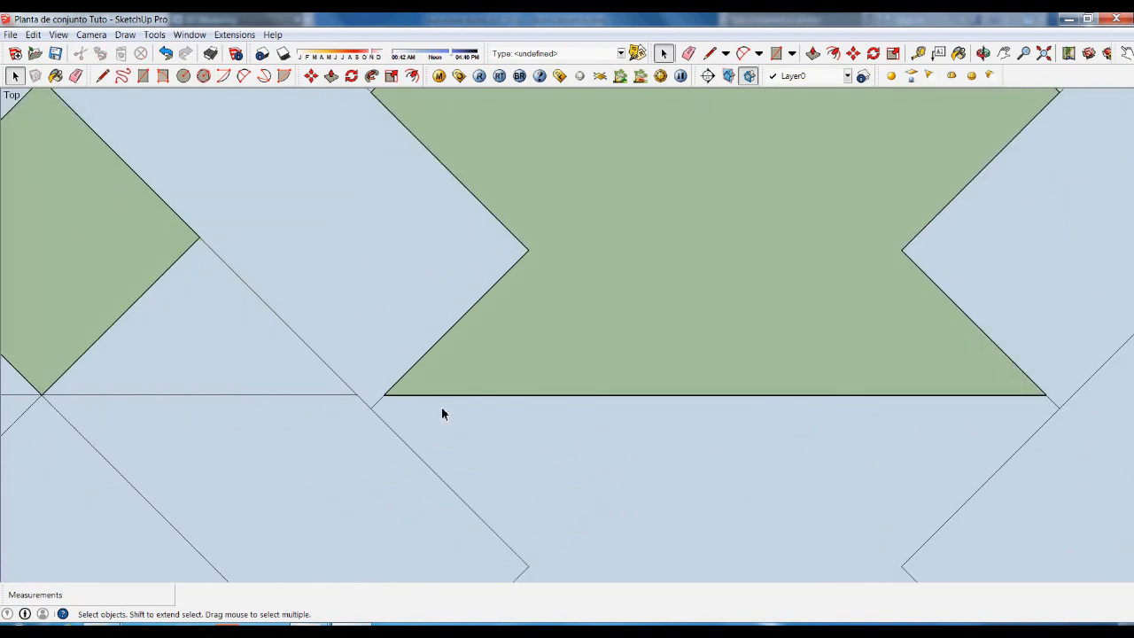
pyautogui.click(440, 399)
pyautogui.press('Delete')
# Delete the lower inner line's segments crossing both halves of the first double parking row.
pyautogui.scroll(-3, 638, 440)
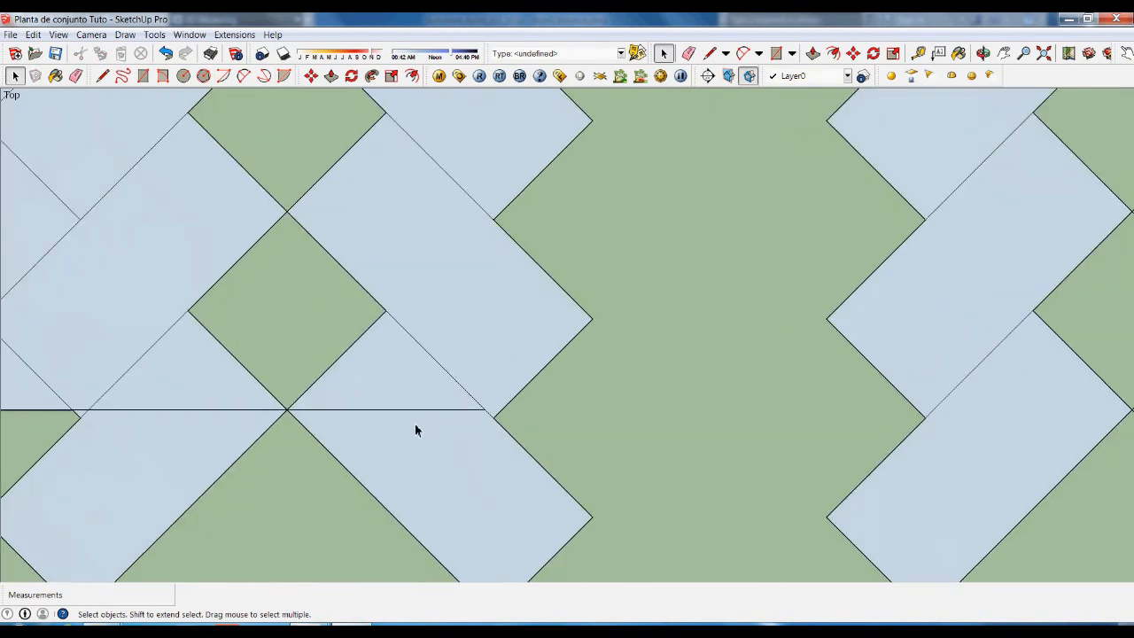
pyautogui.click(415, 417)
pyautogui.press('Delete')
pyautogui.scroll(-3, 698, 457)
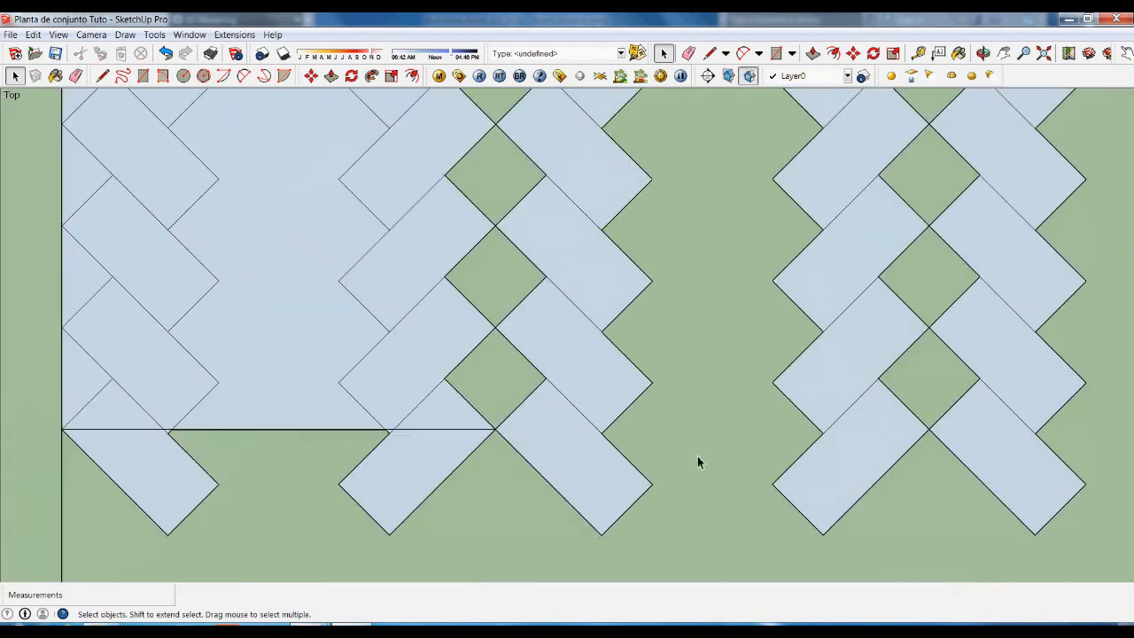
pyautogui.scroll(5, 403, 437)
pyautogui.click(398, 427)
pyautogui.press('Delete')
pyautogui.scroll(-4, 742, 435)
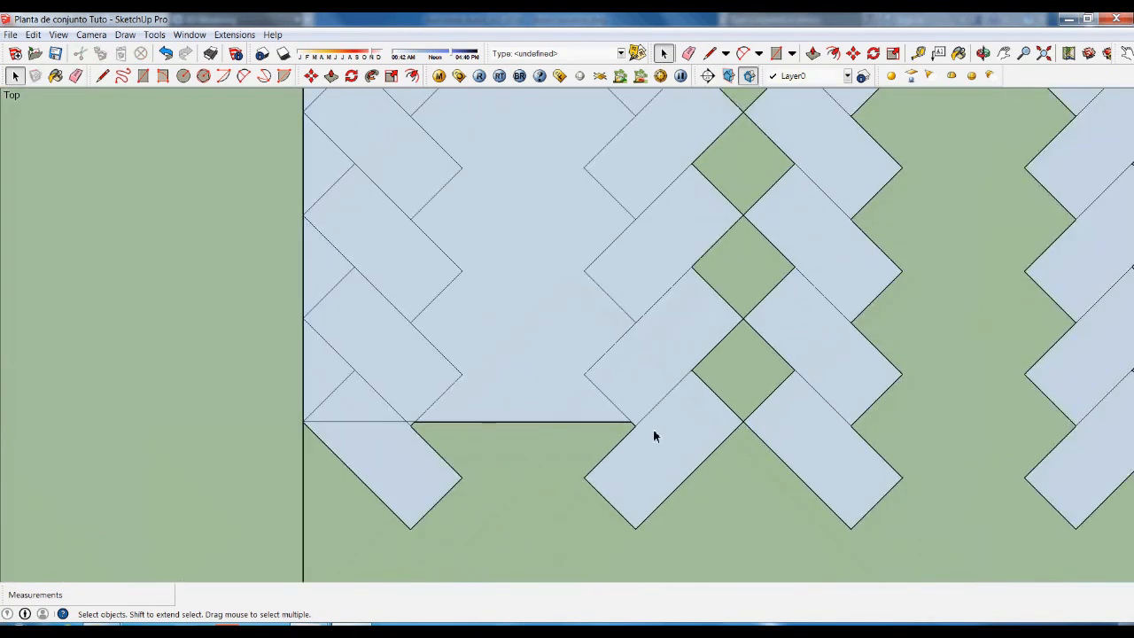
# Delete the last segments of the lower inner line across the left-edge parking row and the aisle beside it.
pyautogui.scroll(3, 346, 441)
pyautogui.scroll(3, 437, 431)
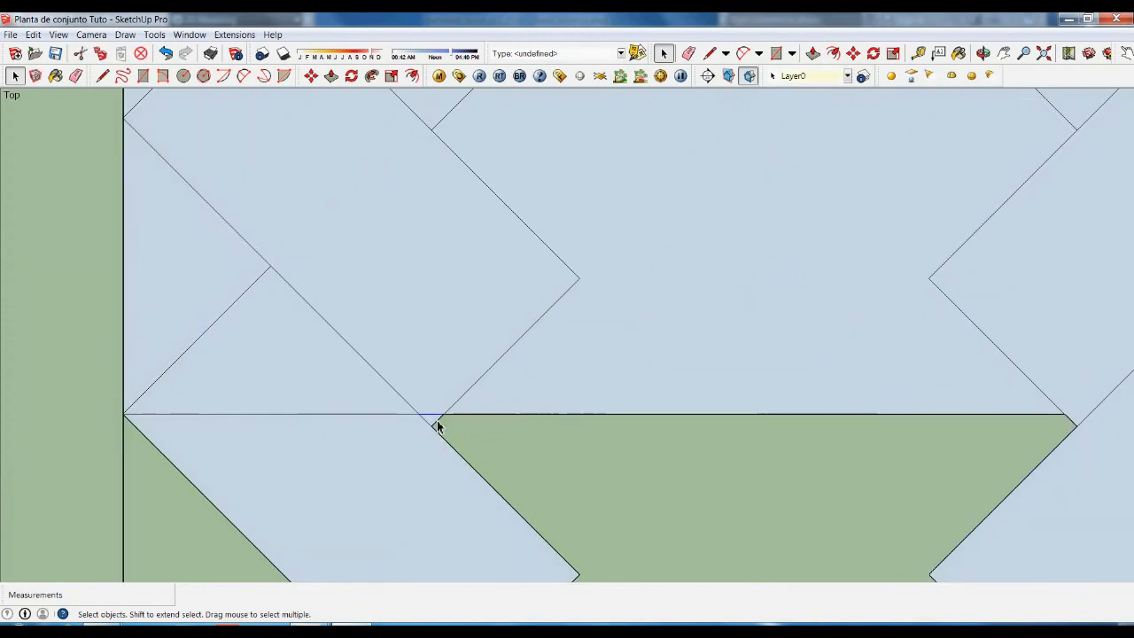
pyautogui.click(371, 422)
pyautogui.press('Delete')
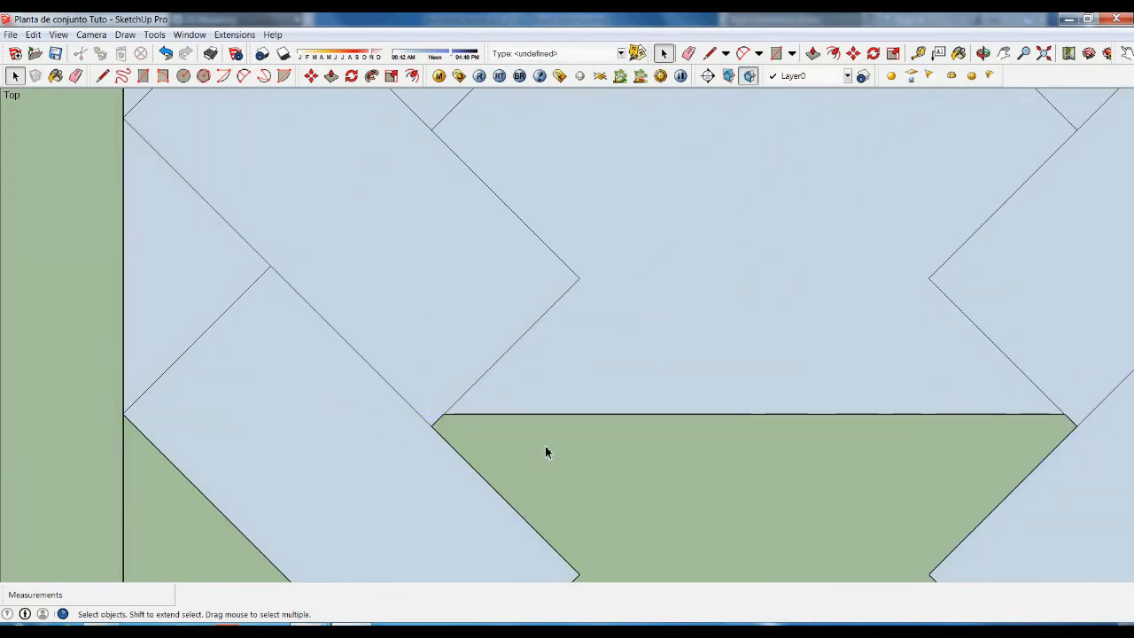
pyautogui.click(556, 422)
pyautogui.press('Delete')
pyautogui.scroll(-5, 560, 434)
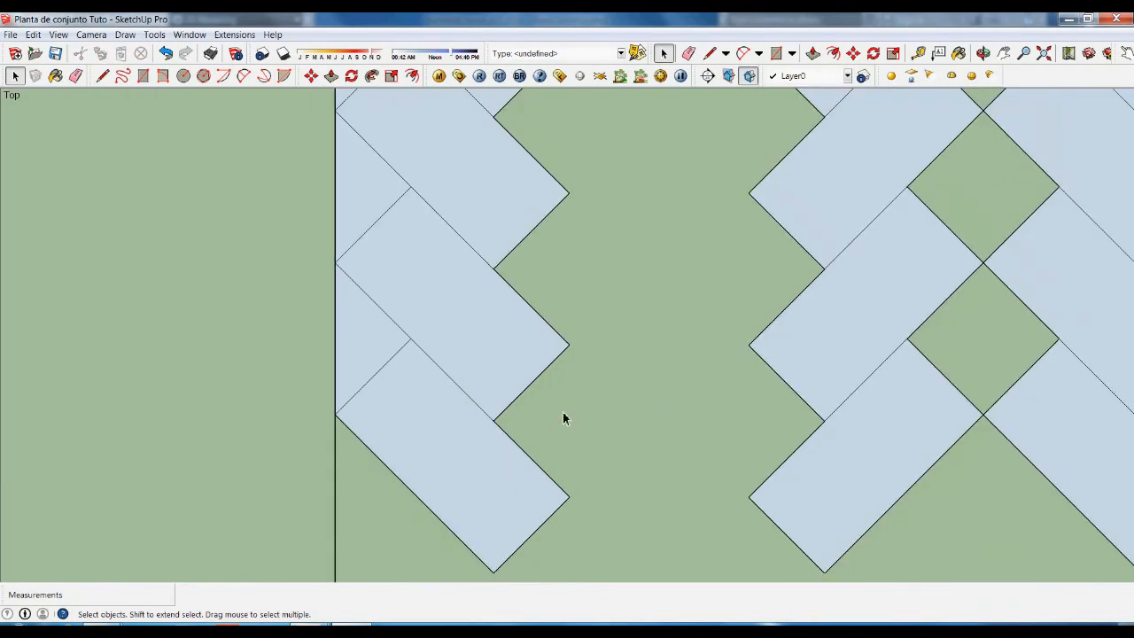
# Delete the triangular faces between the upper ends of the three double parking rows.
pyautogui.scroll(-2, 616, 427)
pyautogui.scroll(5, 891, 195)
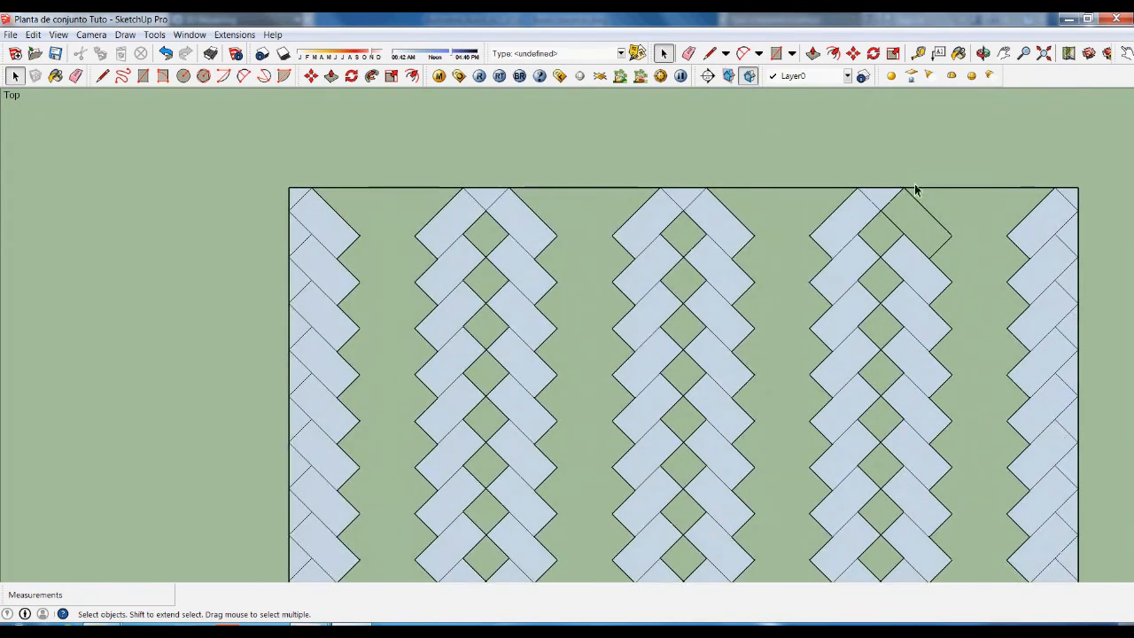
pyautogui.click(866, 219)
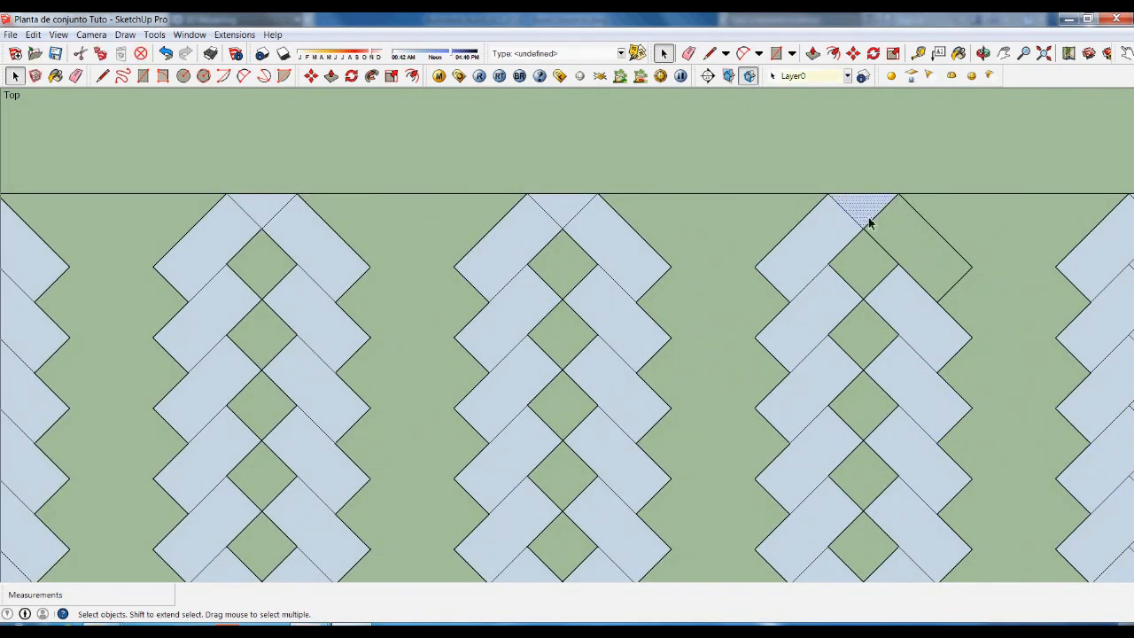
pyautogui.press('Delete')
pyautogui.click(568, 218)
pyautogui.press('Delete')
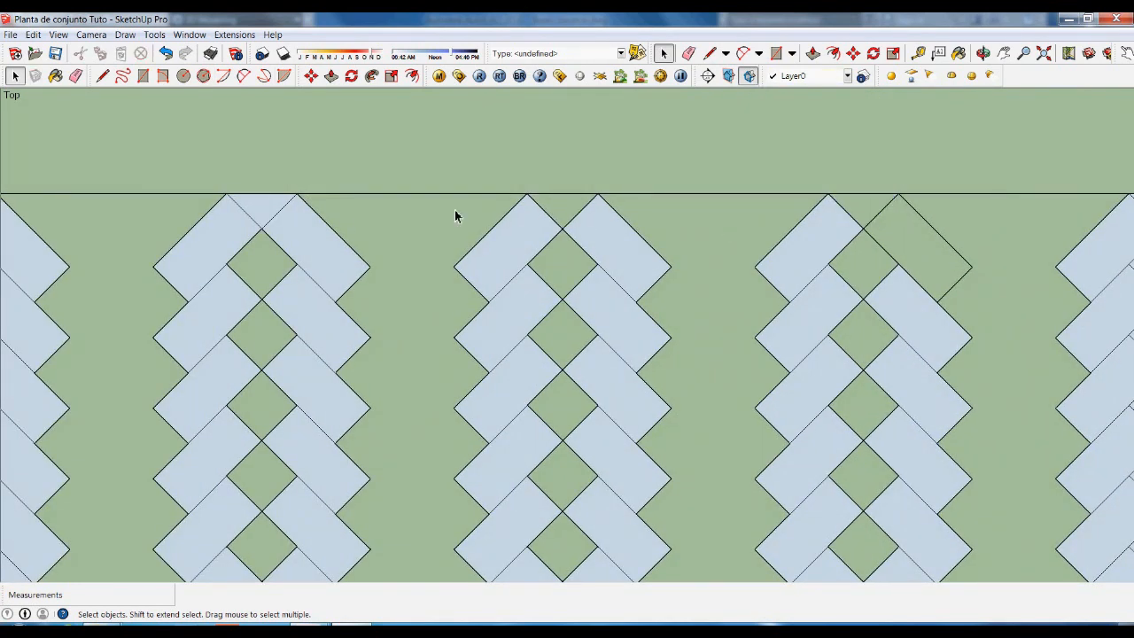
pyautogui.click(285, 225)
pyautogui.press('Delete')
# Examine the cleaned parking rows and the upper corners of the outline for leftover lines and faces.
pyautogui.scroll(-3, 511, 306)
pyautogui.scroll(2, 299, 259)
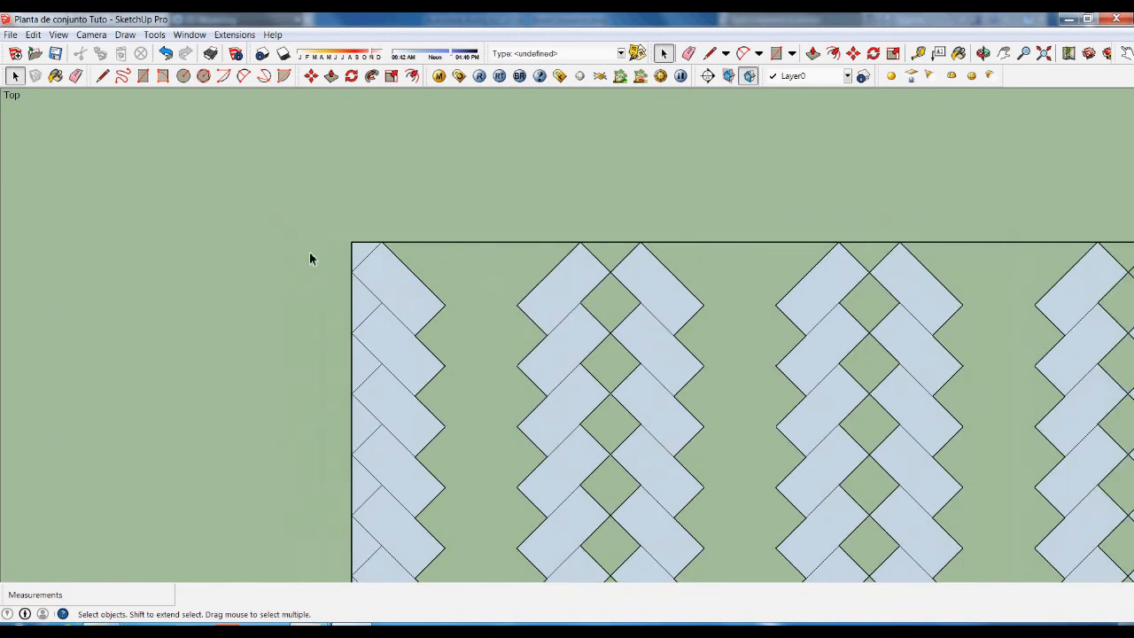
pyautogui.scroll(-3, 310, 261)
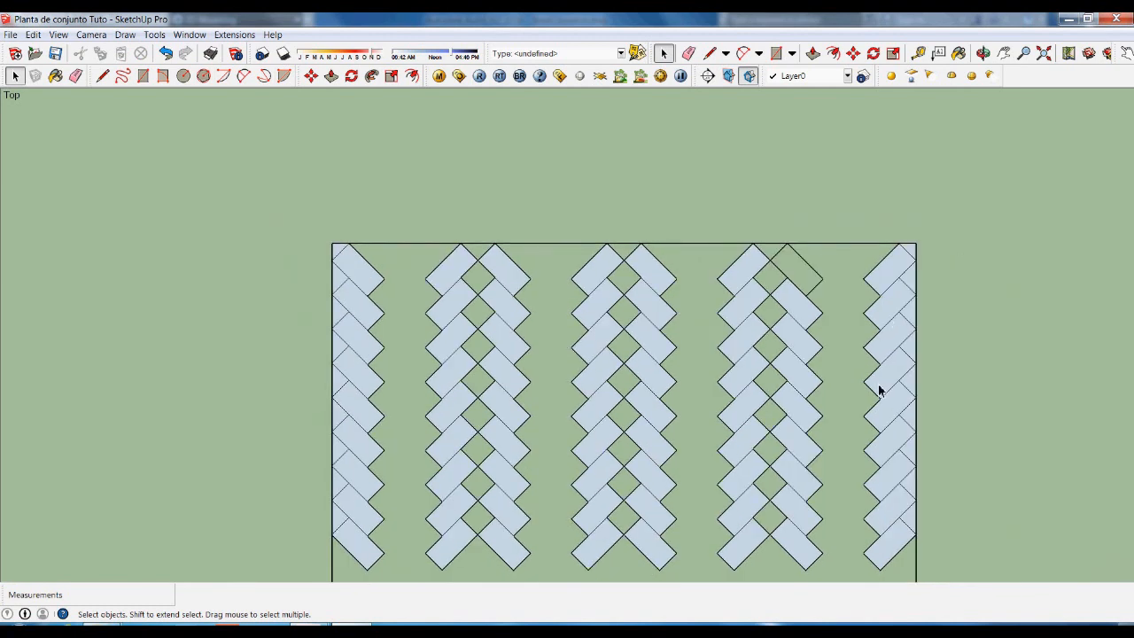
pyautogui.scroll(4, 828, 264)
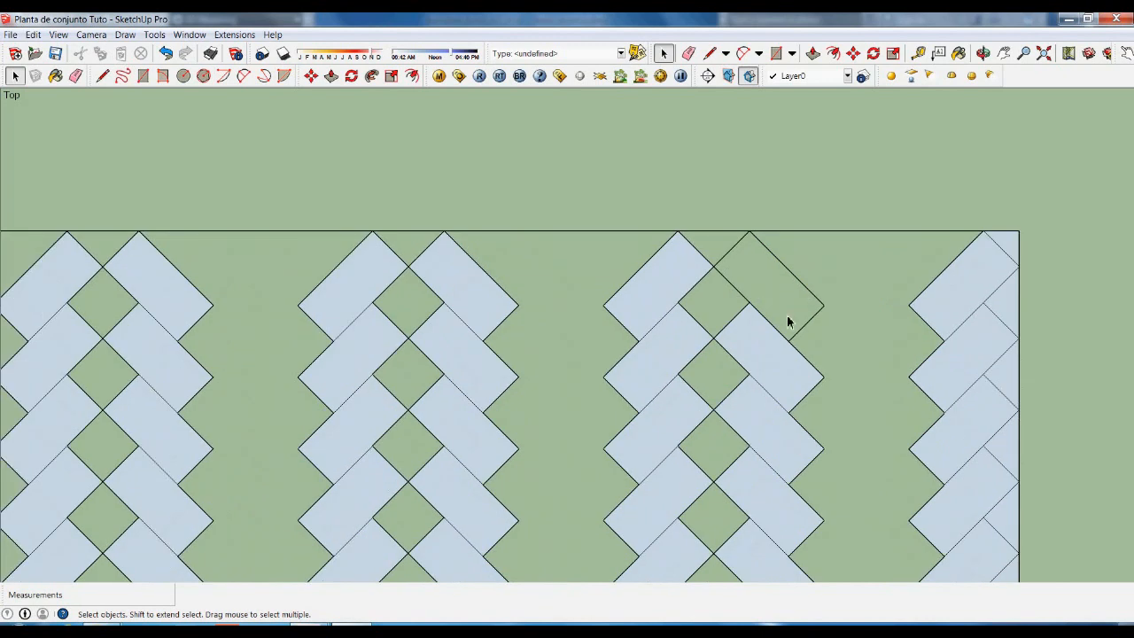
pyautogui.scroll(3, 802, 342)
pyautogui.scroll(-6, 792, 257)
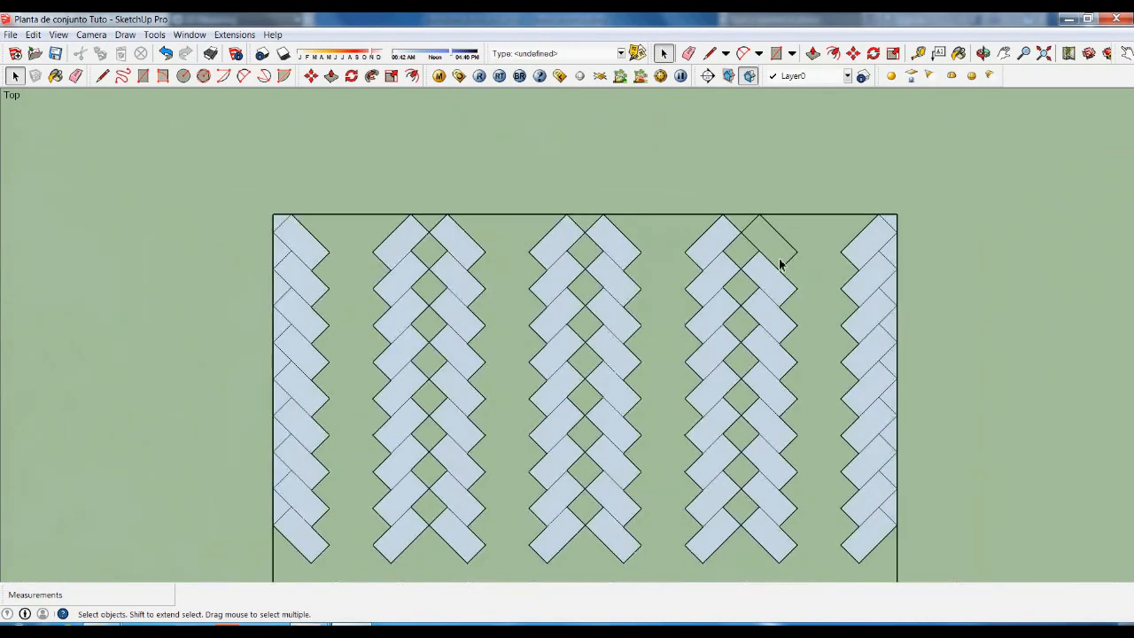
pyautogui.scroll(-4, 784, 257)
pyautogui.scroll(-2, 387, 203)
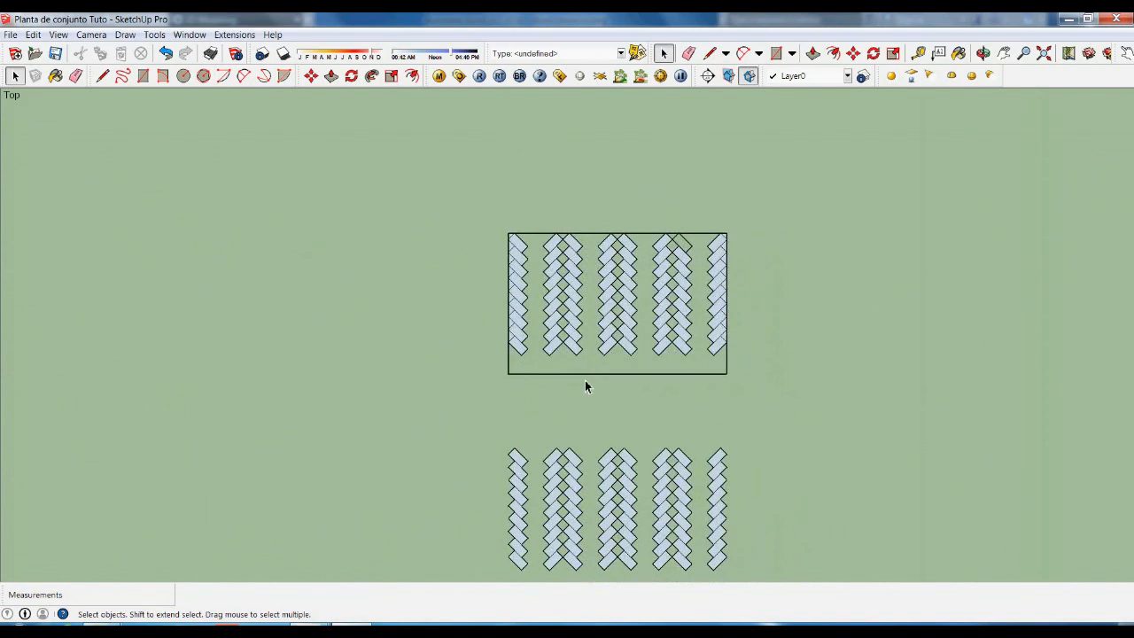
# Move the whole outlined parking lot by its lower left corner onto the plot's lower left corner.
pyautogui.scroll(-4, 587, 381)
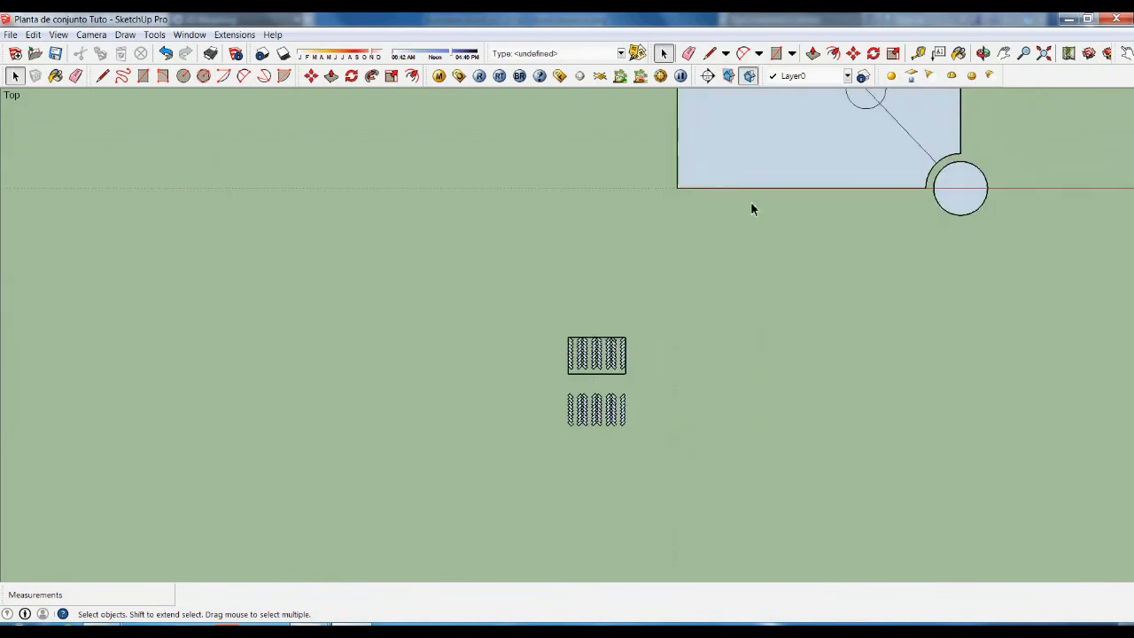
pyautogui.scroll(2, 573, 354)
pyautogui.scroll(-1, 591, 359)
pyautogui.scroll(3, 568, 355)
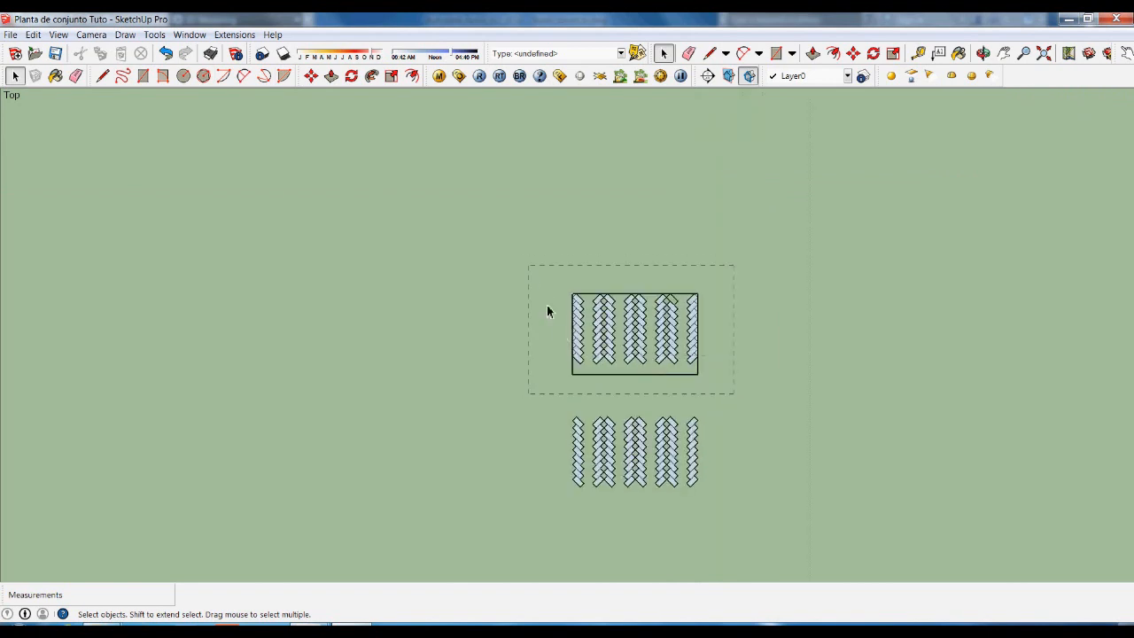
pyautogui.click(580, 328)
pyautogui.scroll(2, 589, 390)
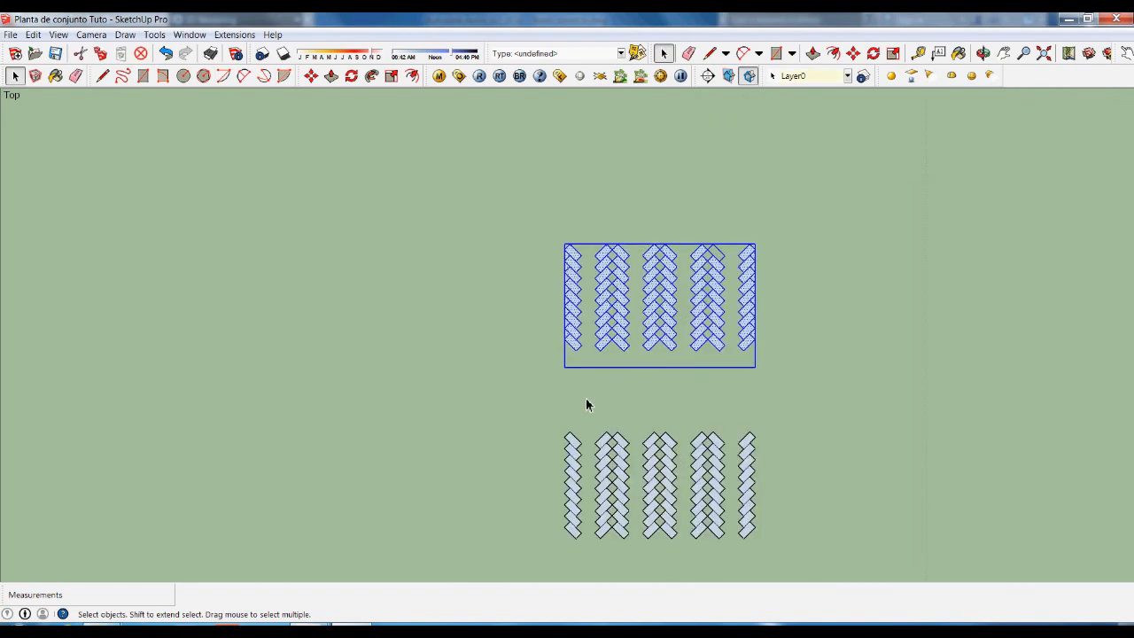
pyautogui.press('l')
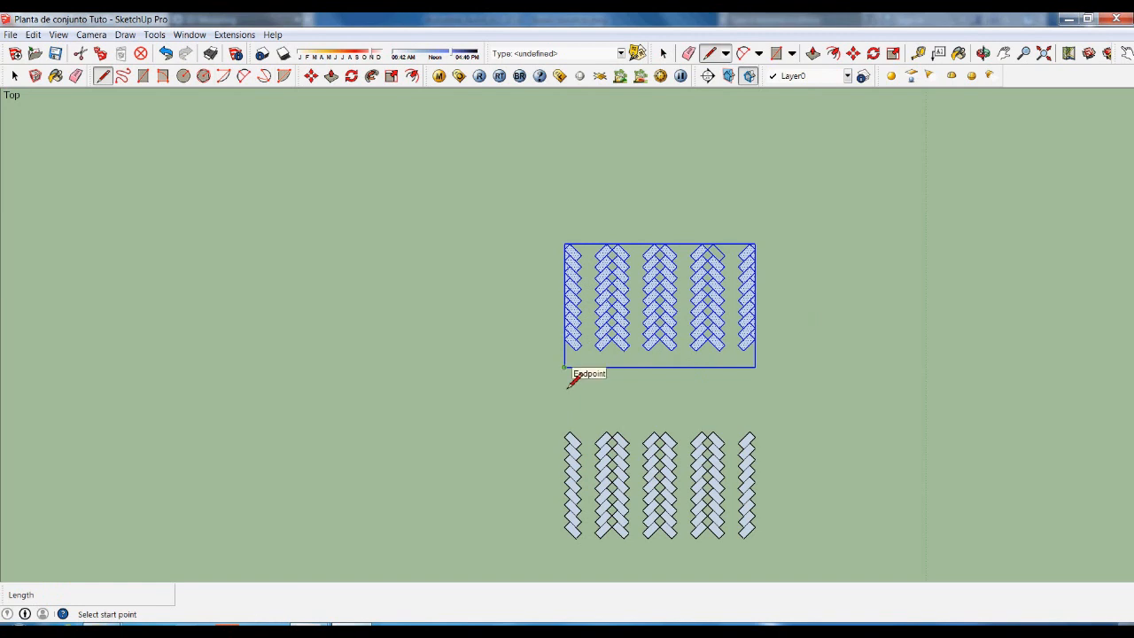
pyautogui.press('m')
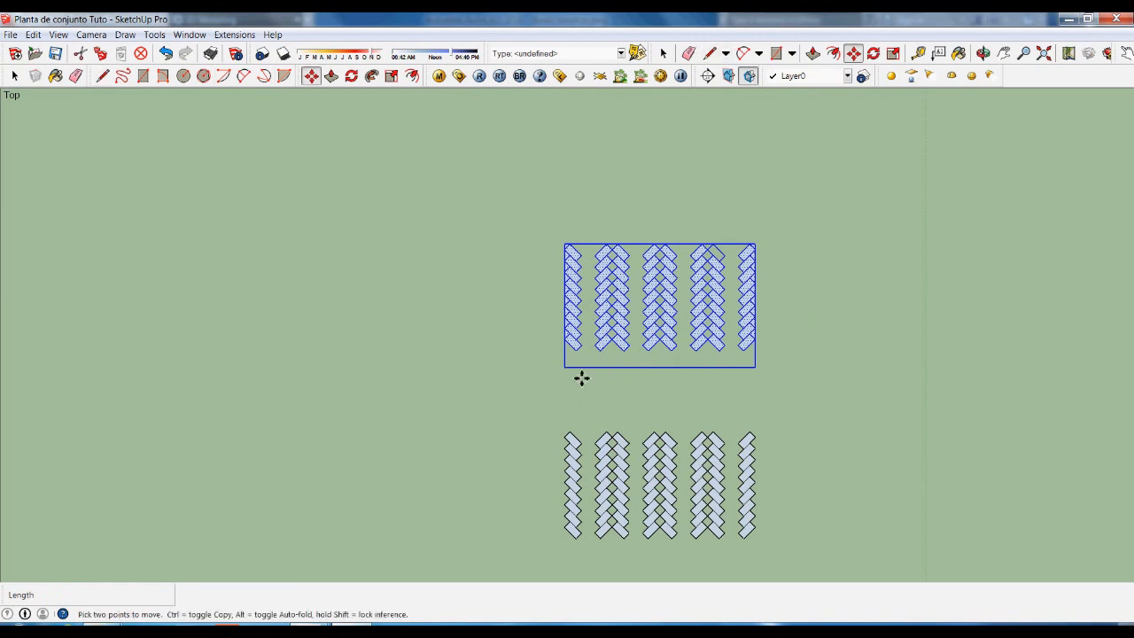
pyautogui.click(564, 366)
pyautogui.scroll(-4, 615, 425)
pyautogui.scroll(5, 792, 214)
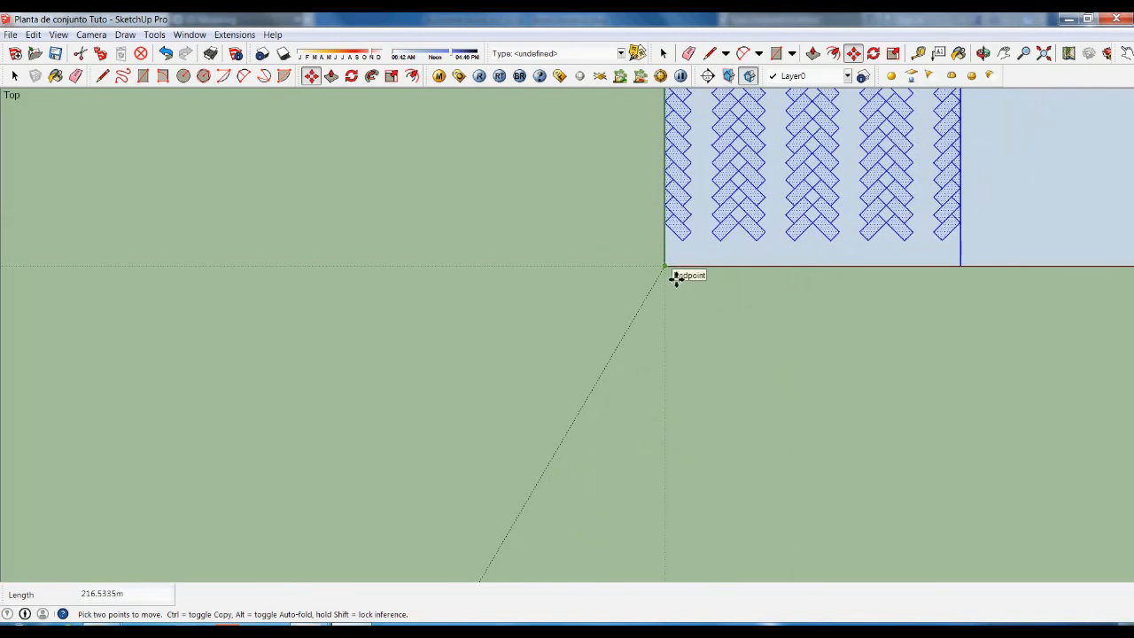
pyautogui.click(674, 278)
pyautogui.press('space')
pyautogui.scroll(-3, 713, 324)
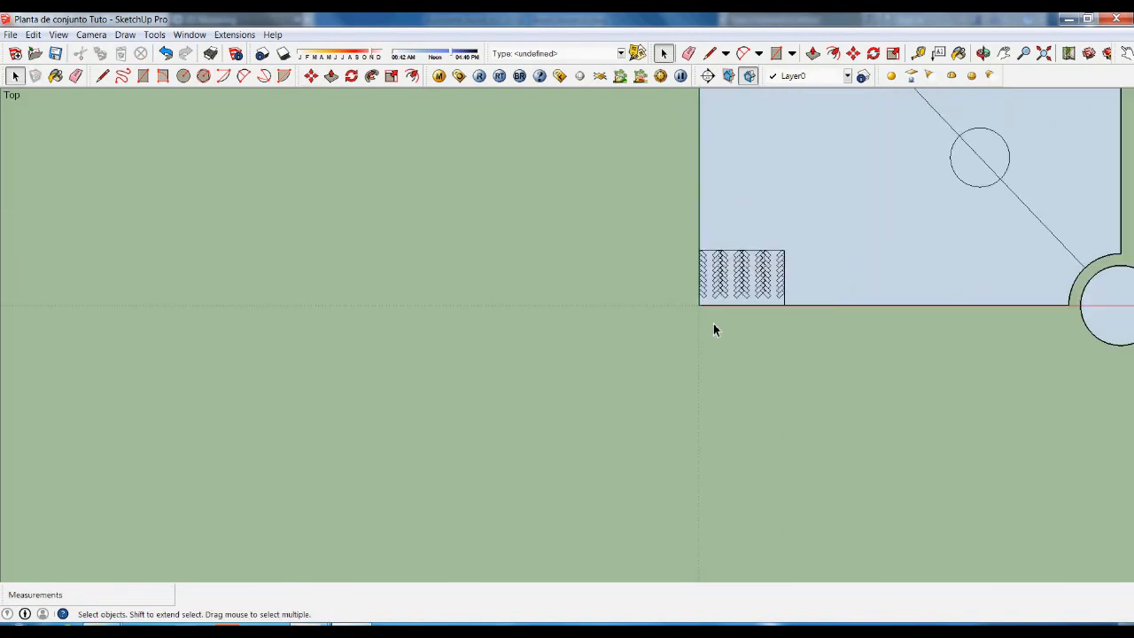
pyautogui.scroll(8, 772, 279)
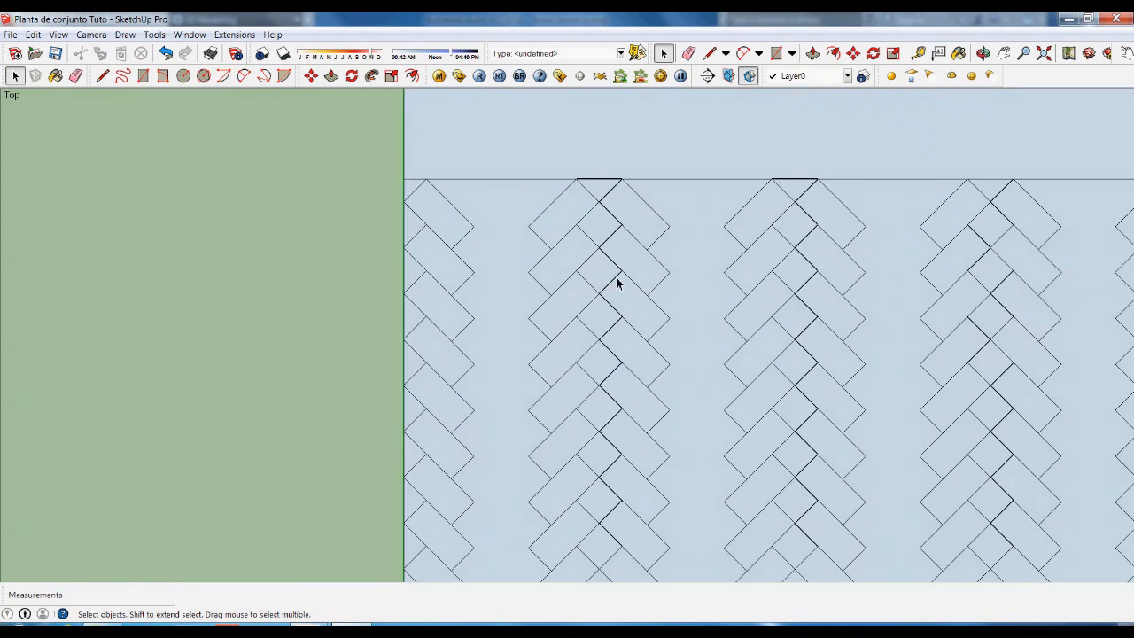
# Copy the entire loose set of parking rows below the plot straight down along the green axis, leaving a gap.
pyautogui.scroll(5, 615, 266)
pyautogui.scroll(-8, 638, 266)
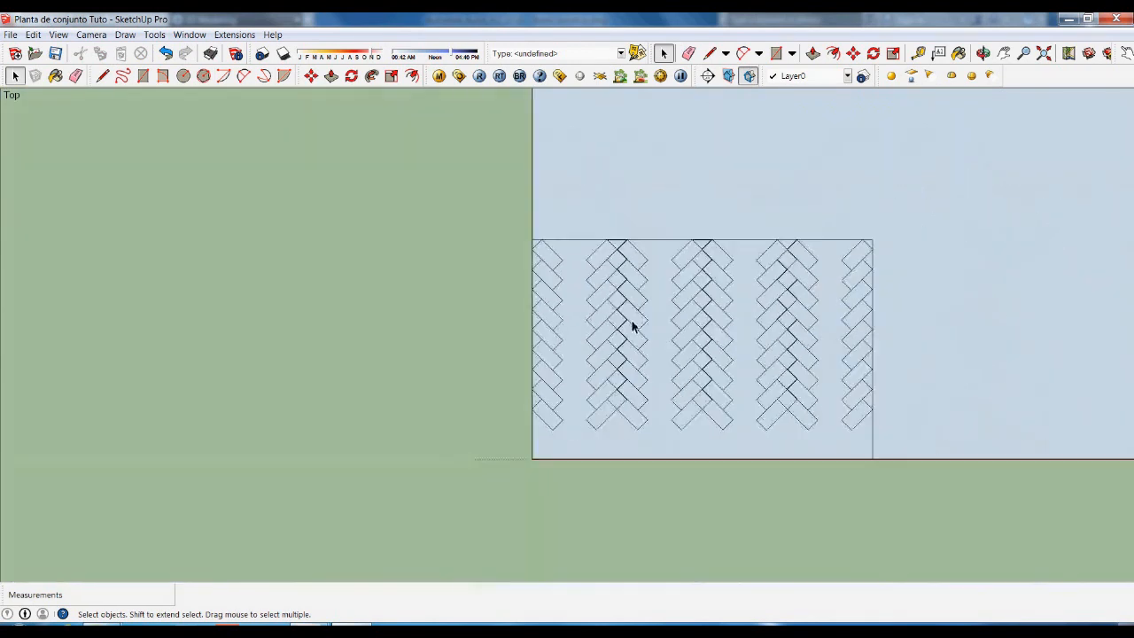
pyautogui.scroll(-7, 636, 381)
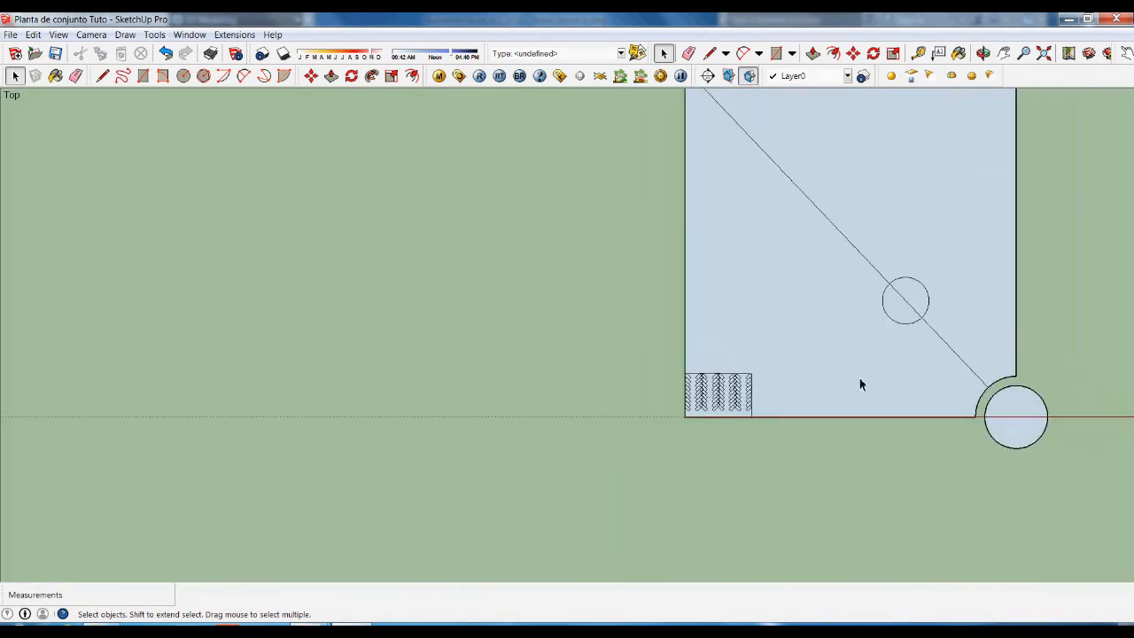
pyautogui.scroll(2, 809, 378)
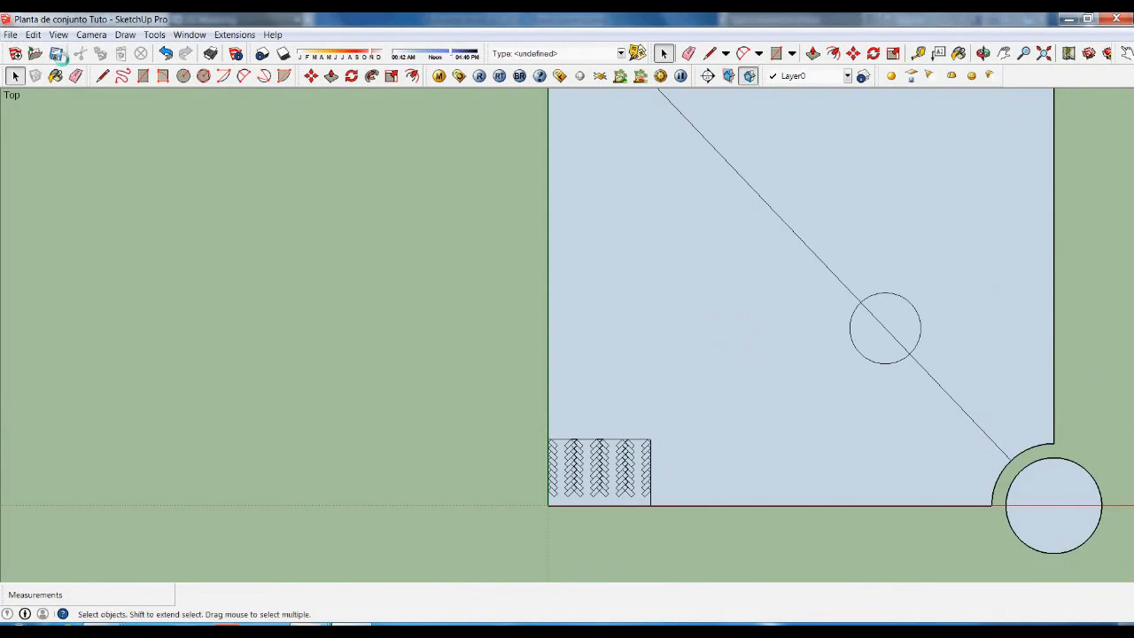
pyautogui.scroll(-5, 732, 279)
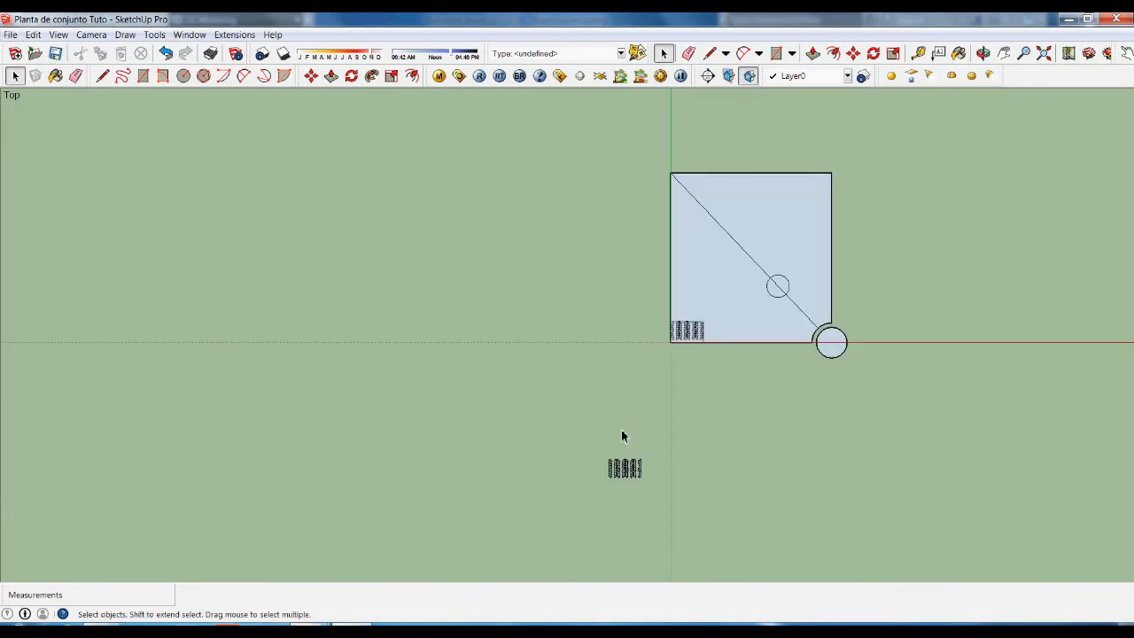
pyautogui.scroll(6, 641, 490)
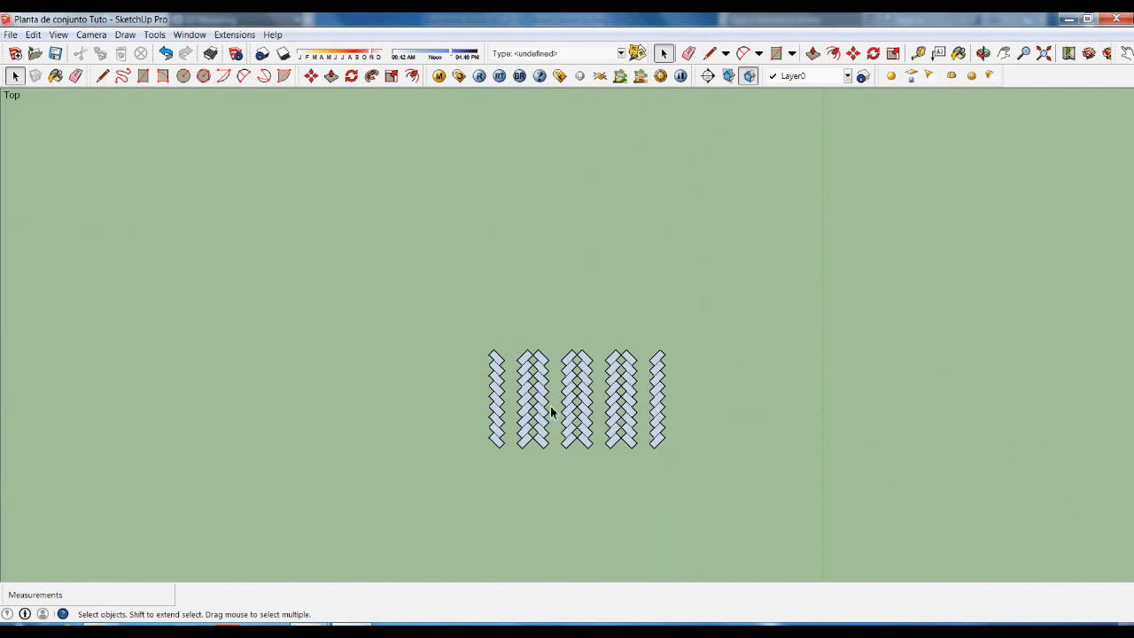
pyautogui.moveTo(445, 319); pyautogui.dragTo(747, 496)
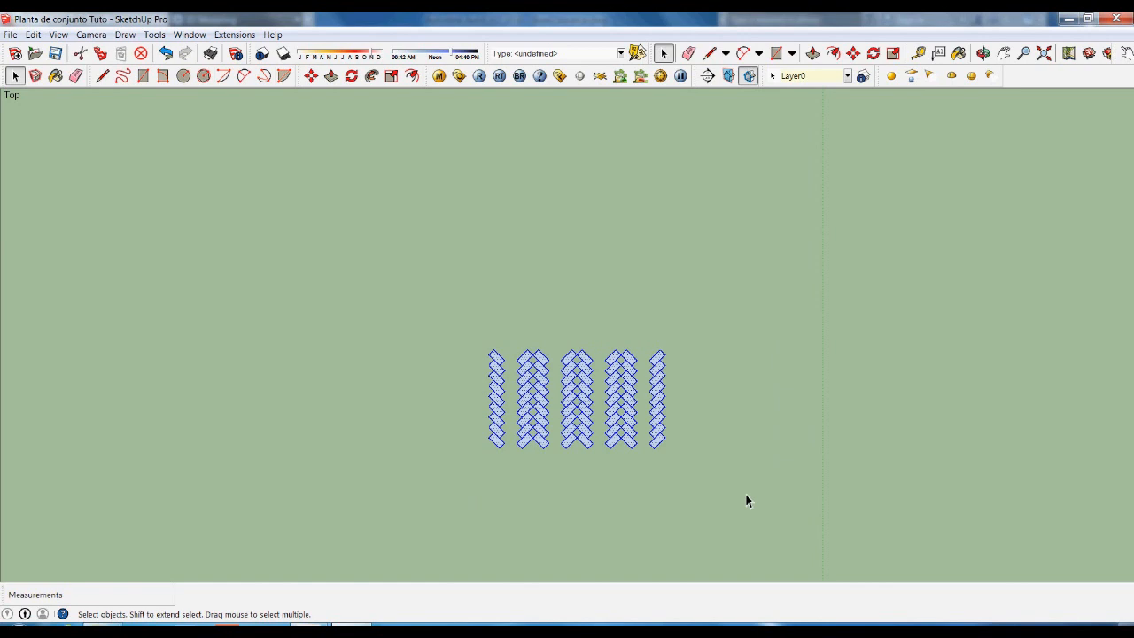
pyautogui.press('m')
pyautogui.click(753, 404)
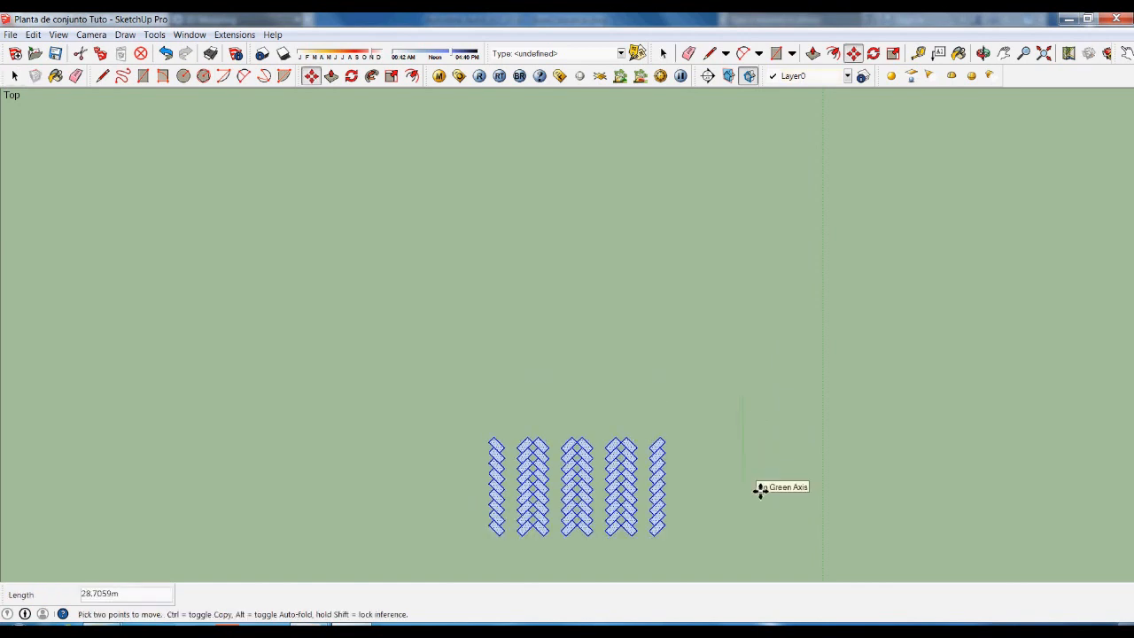
pyautogui.press('ctrl')
pyautogui.scroll(-2, 751, 403)
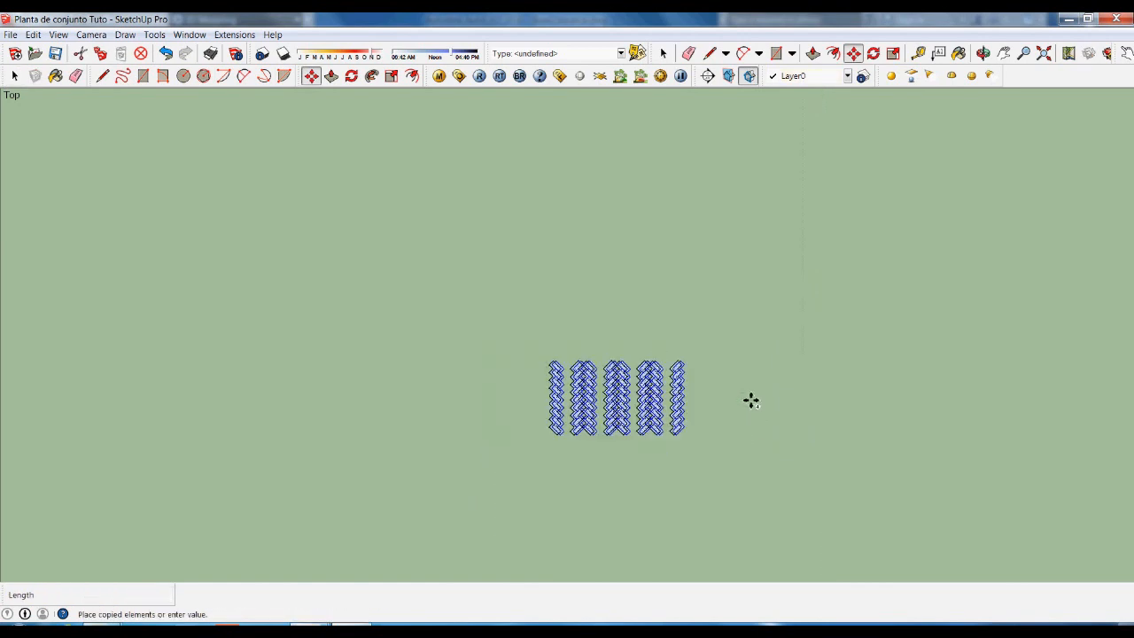
pyautogui.click(753, 493)
pyautogui.press('space')
pyautogui.click(745, 493)
# Examine the parking lot placed in the plot's corner and compare it with the two loose sets of parking rows.
pyautogui.scroll(2, 691, 397)
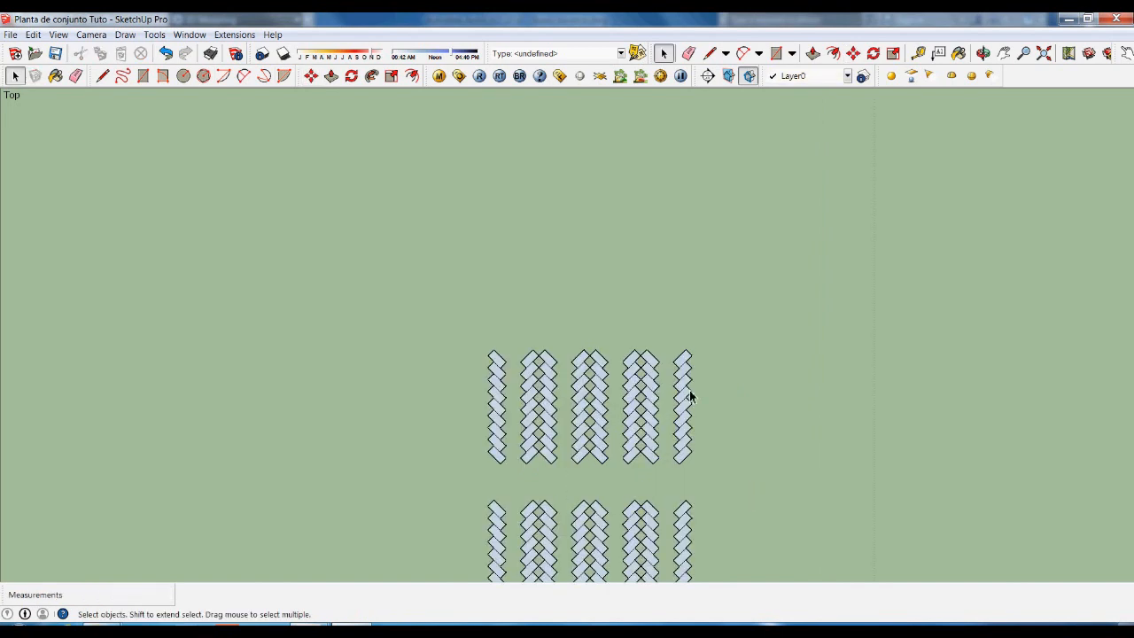
pyautogui.scroll(2, 690, 397)
pyautogui.scroll(-1, 632, 284)
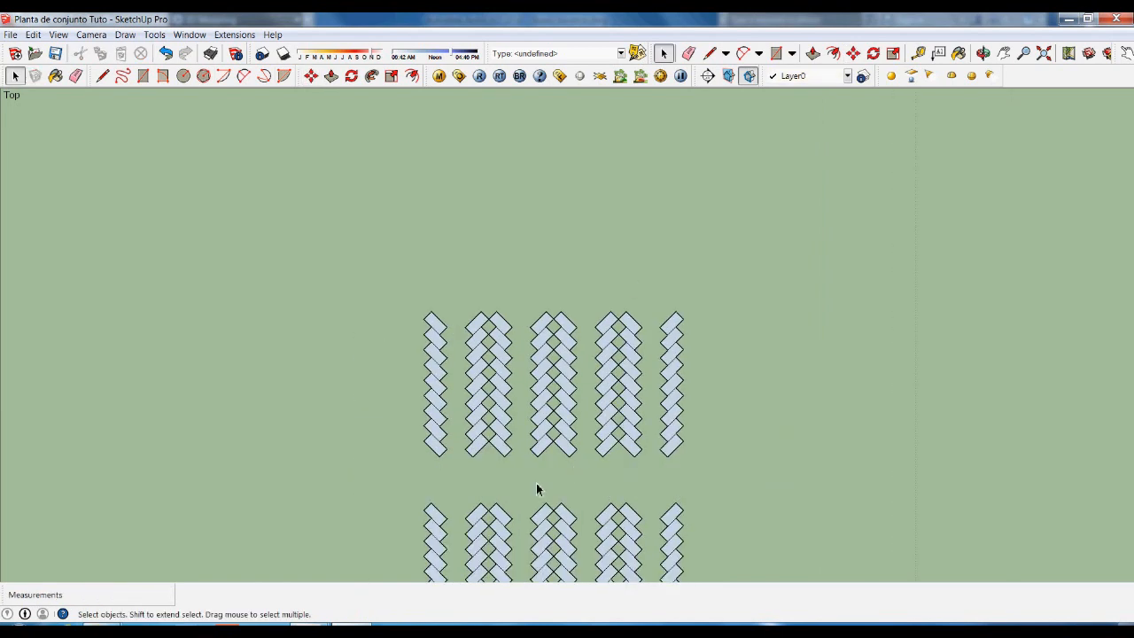
pyautogui.scroll(1, 532, 485)
pyautogui.scroll(-5, 527, 481)
pyautogui.scroll(2, 633, 244)
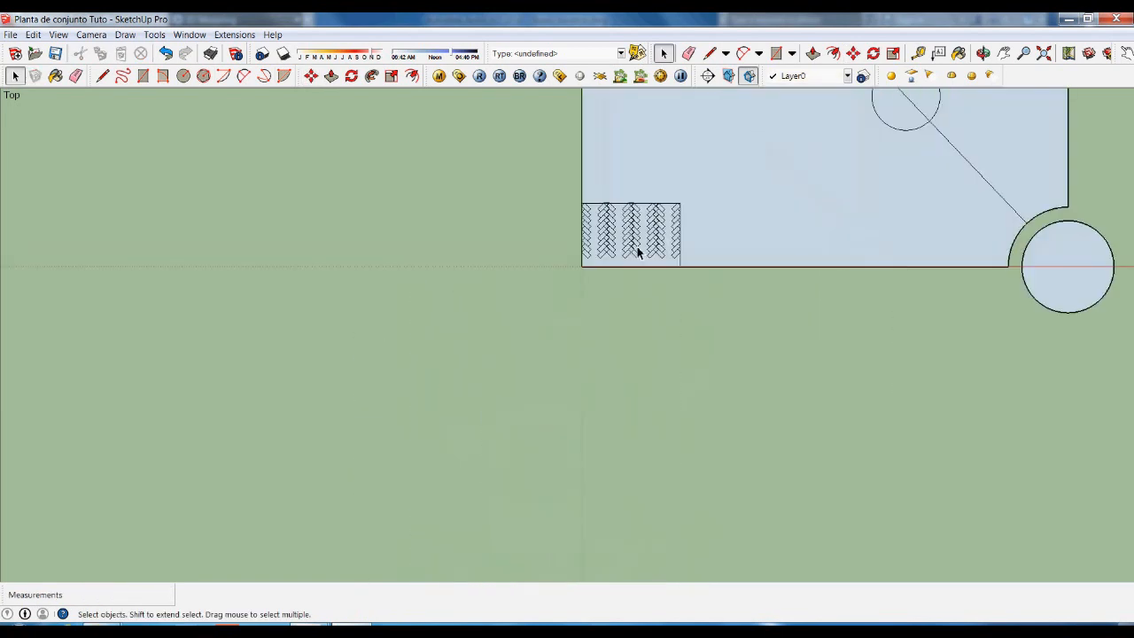
pyautogui.scroll(1, 637, 253)
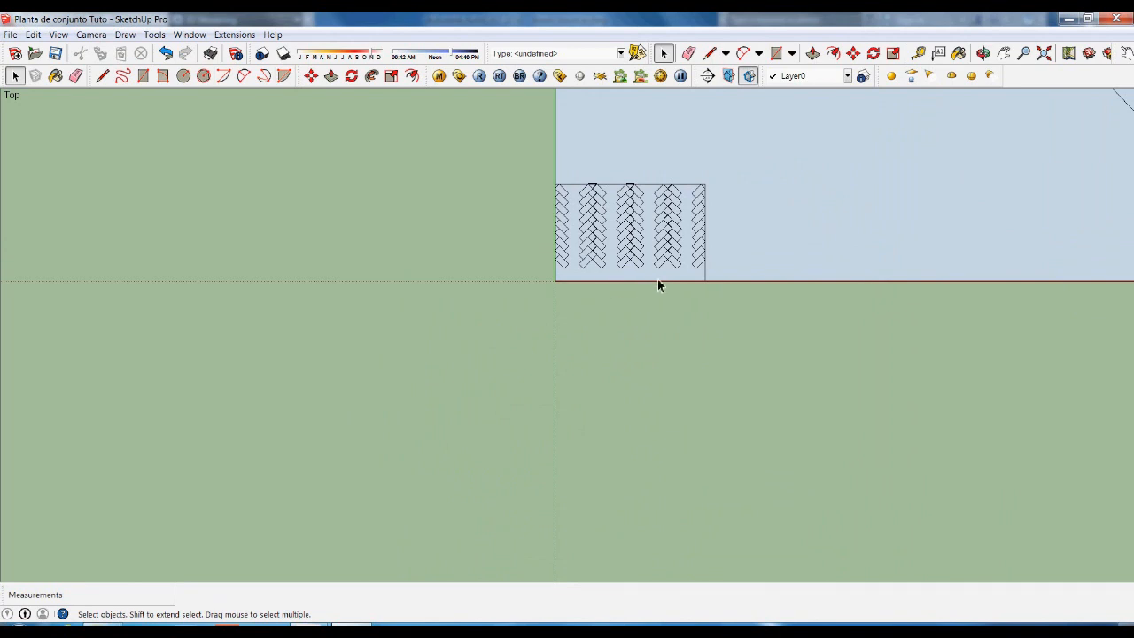
pyautogui.scroll(-2, 633, 366)
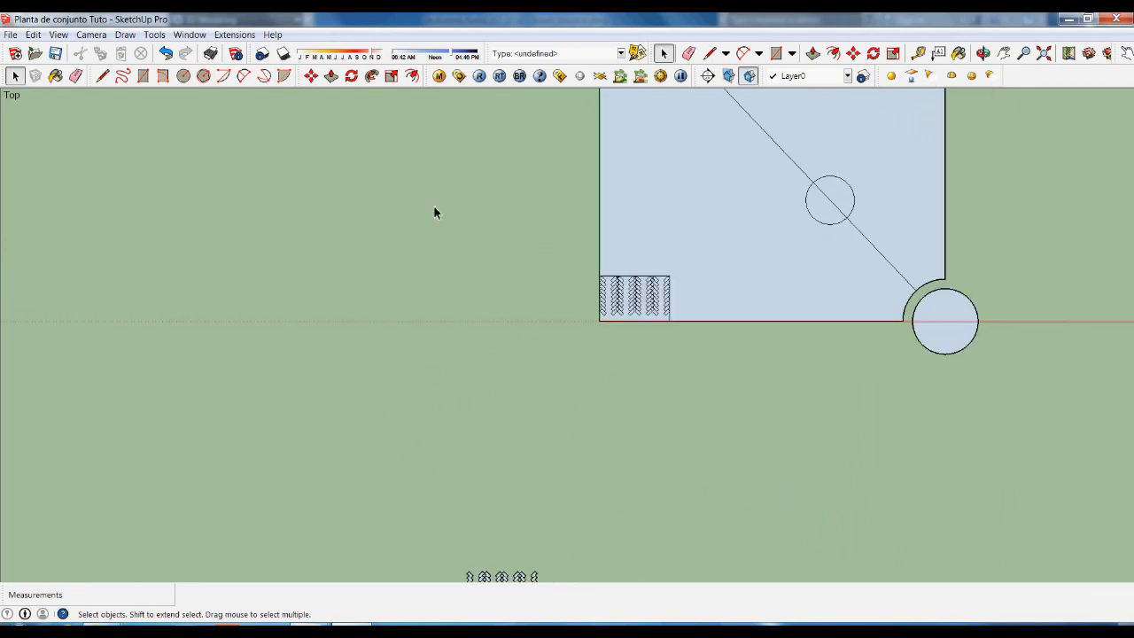
pyautogui.scroll(-1, 728, 326)
pyautogui.scroll(3, 473, 612)
pyautogui.scroll(-2, 332, 395)
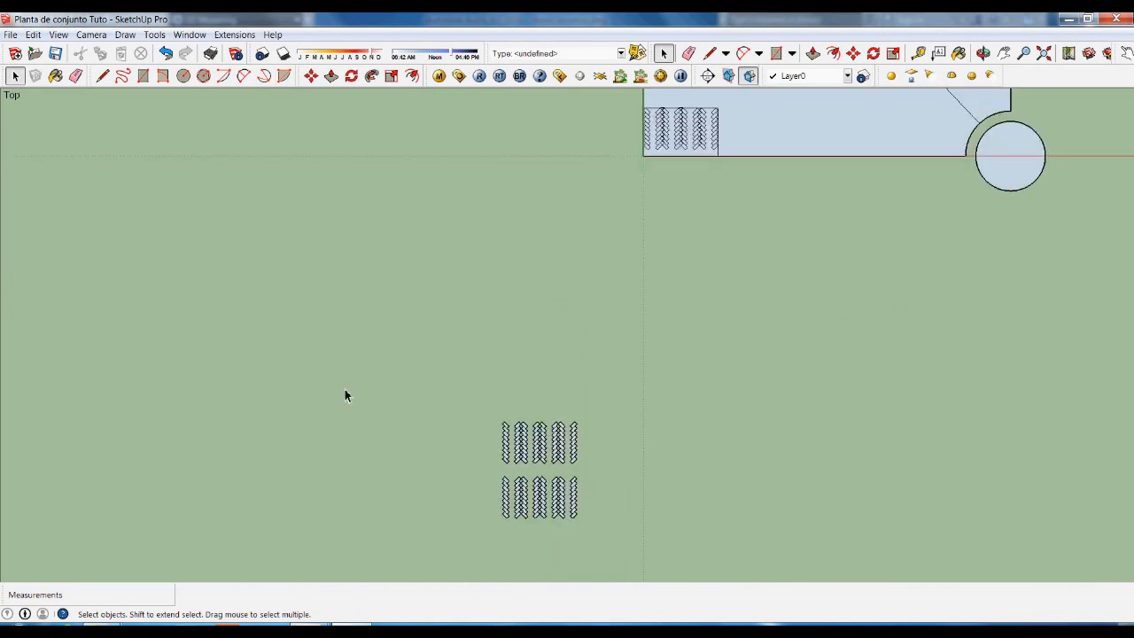
pyautogui.scroll(-2, 549, 286)
pyautogui.scroll(2, 693, 101)
pyautogui.scroll(1, 678, 152)
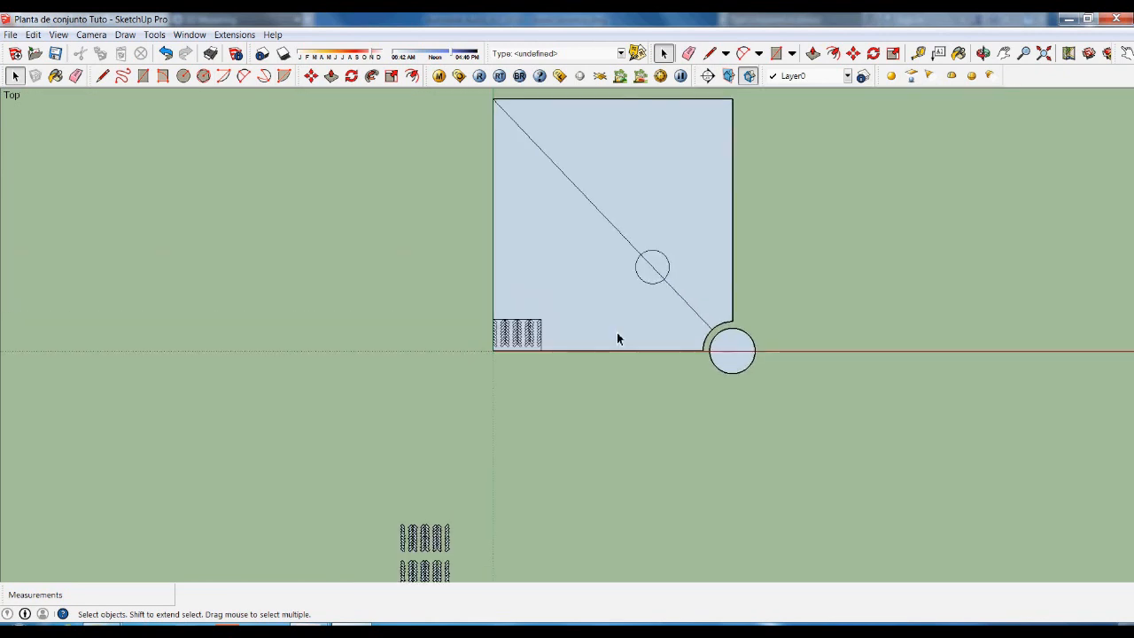
pyautogui.scroll(4, 394, 580)
pyautogui.scroll(-1, 971, 415)
pyautogui.scroll(2, 372, 541)
pyautogui.scroll(1, 567, 476)
pyautogui.scroll(1, 567, 478)
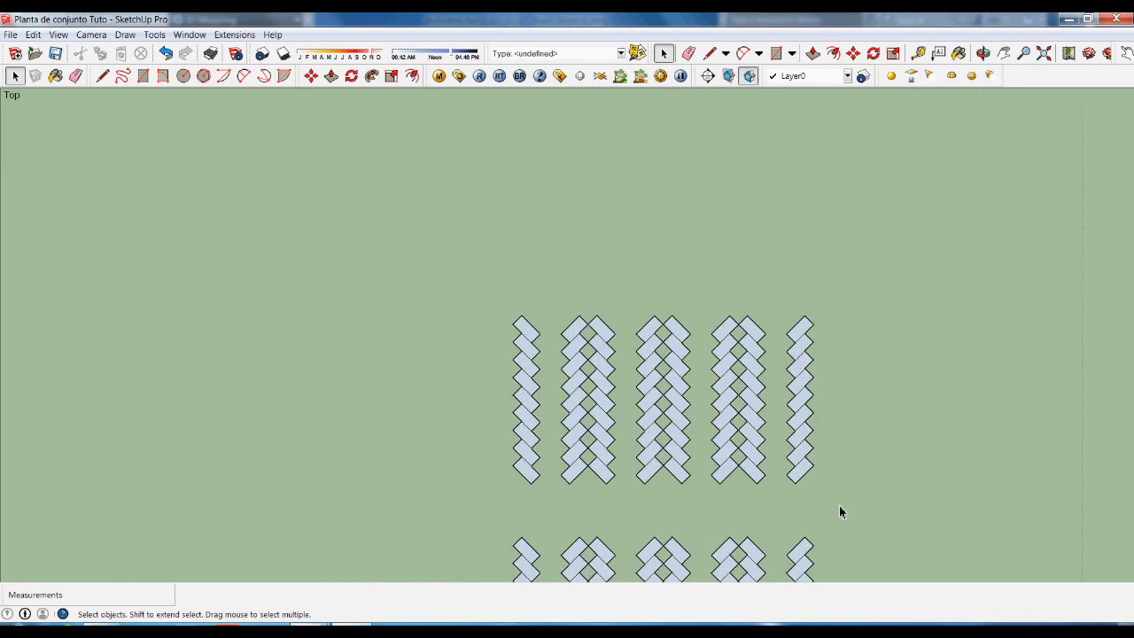
# Draw a vertical line down from the lowest corner of the last space in the upper set's rightmost row.
pyautogui.scroll(2, 805, 489)
pyautogui.press('l')
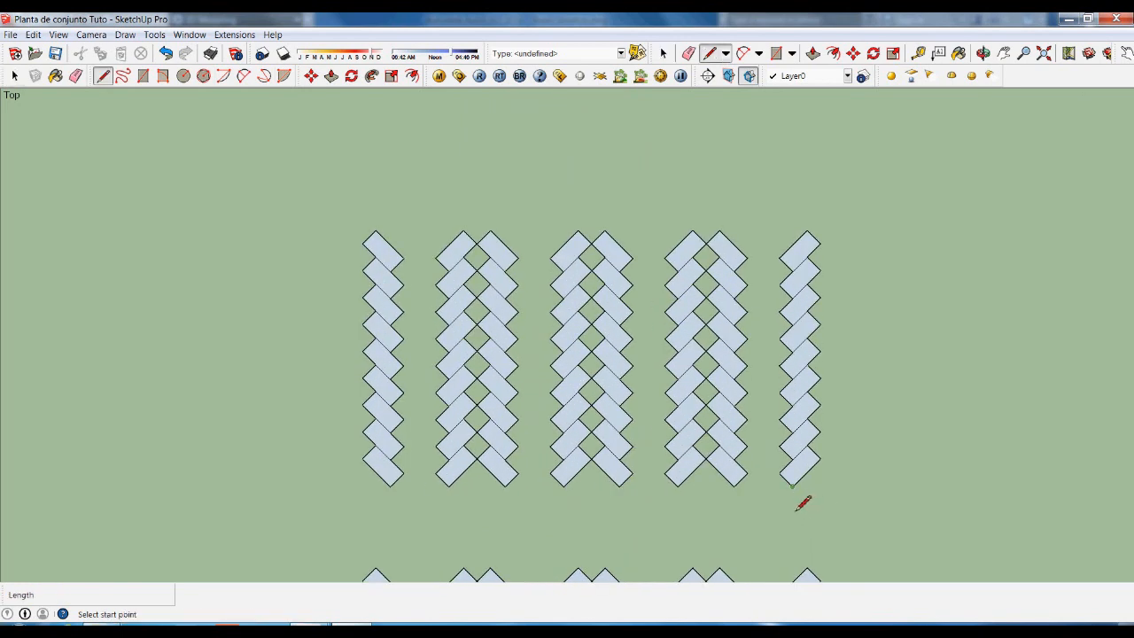
pyautogui.click(793, 487)
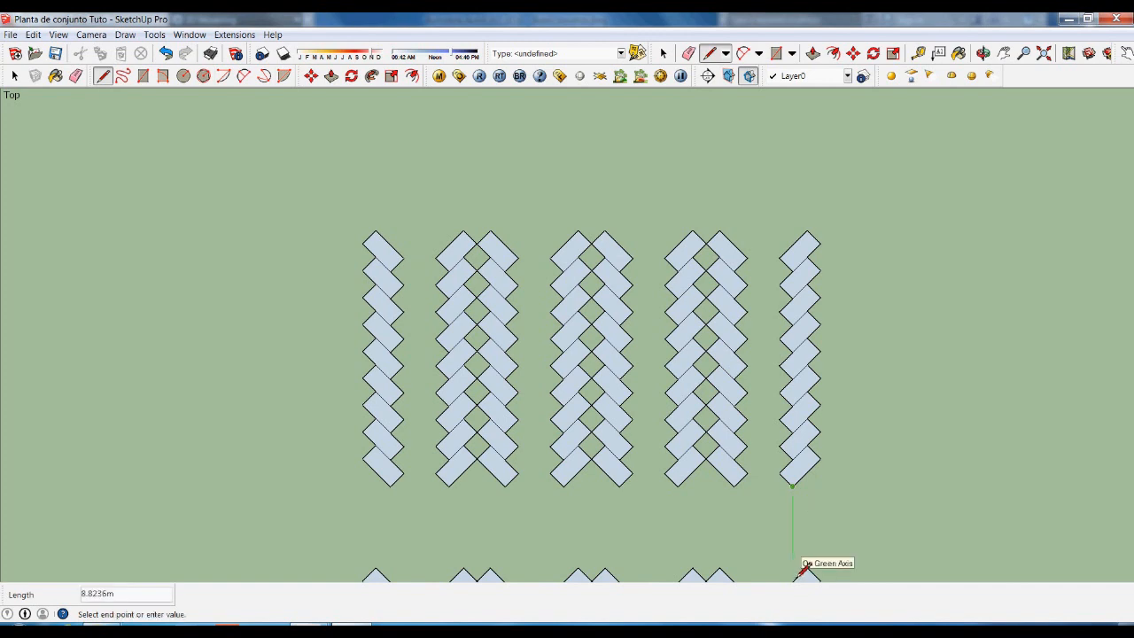
pyautogui.press('Return')
pyautogui.press('space')
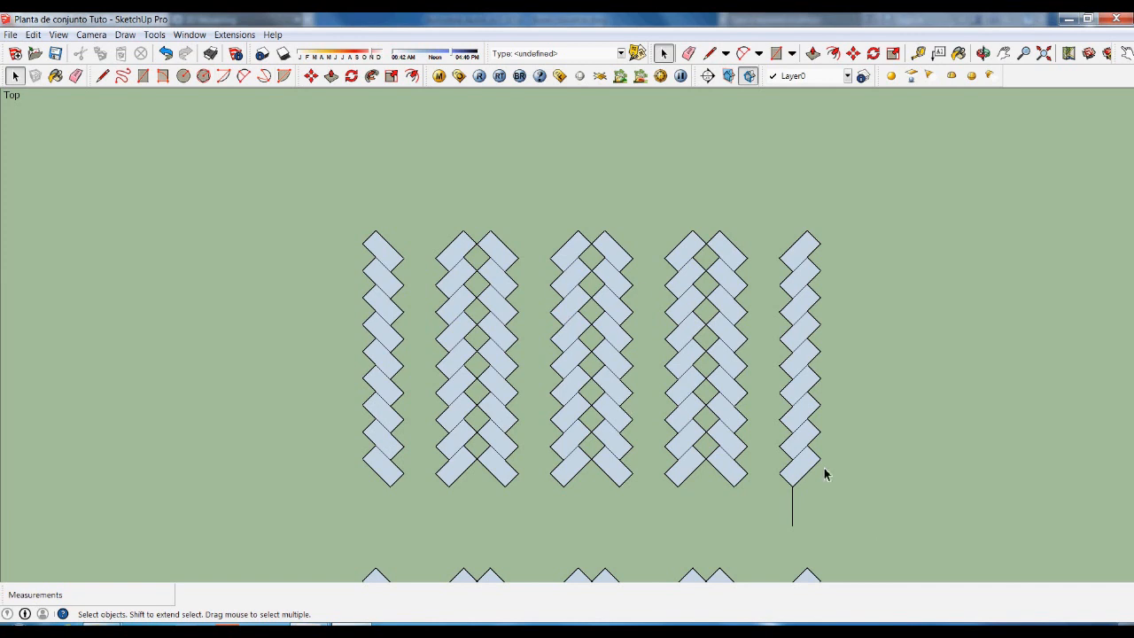
# Draw a parallel vertical line down from the outer right corner of that last space, slightly past the first line's end.
pyautogui.press('p')
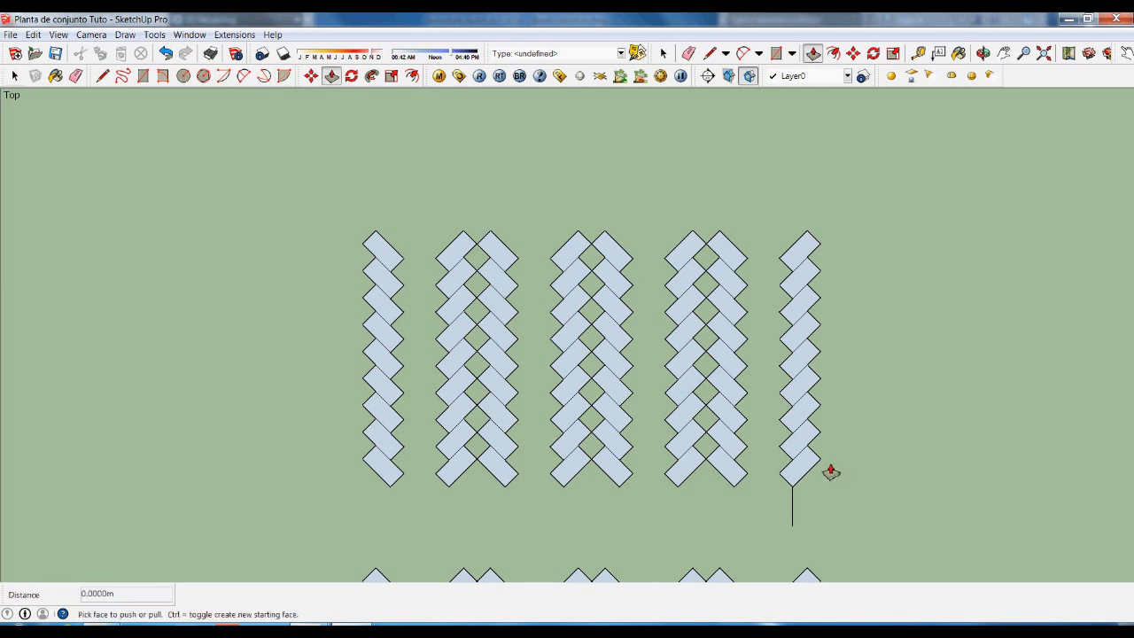
pyautogui.press('l')
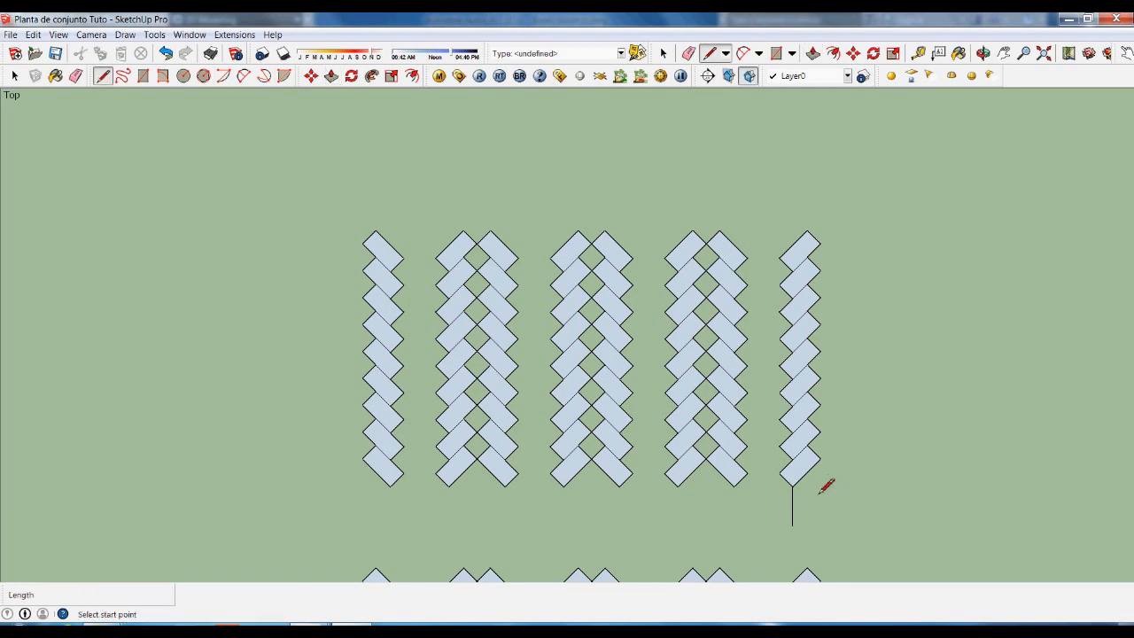
pyautogui.click(820, 459)
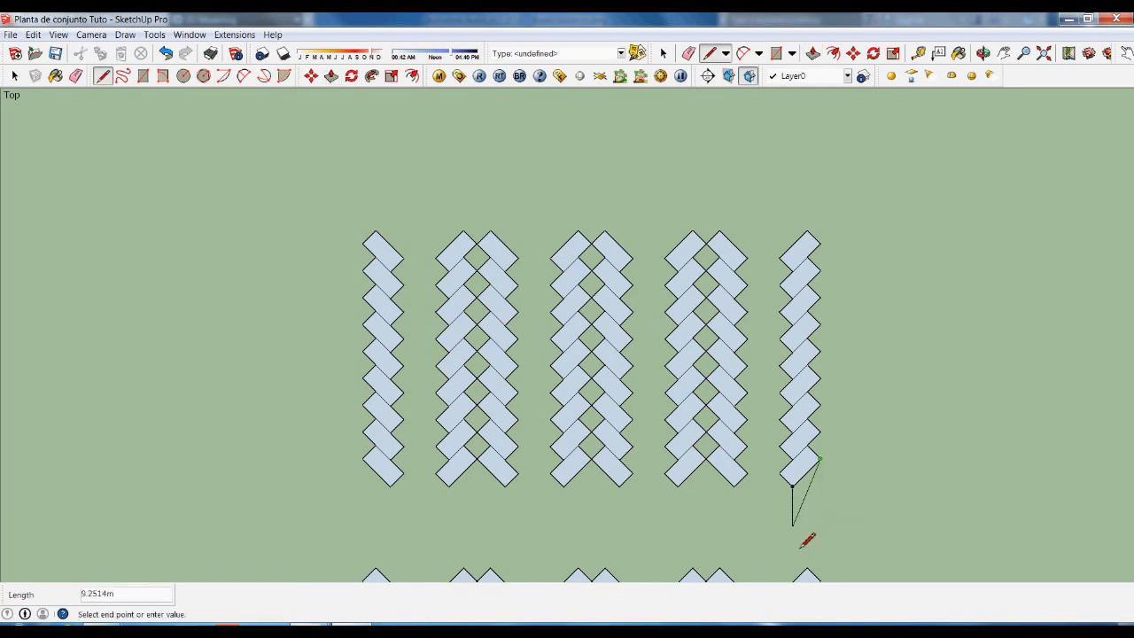
pyautogui.scroll(5, 827, 542)
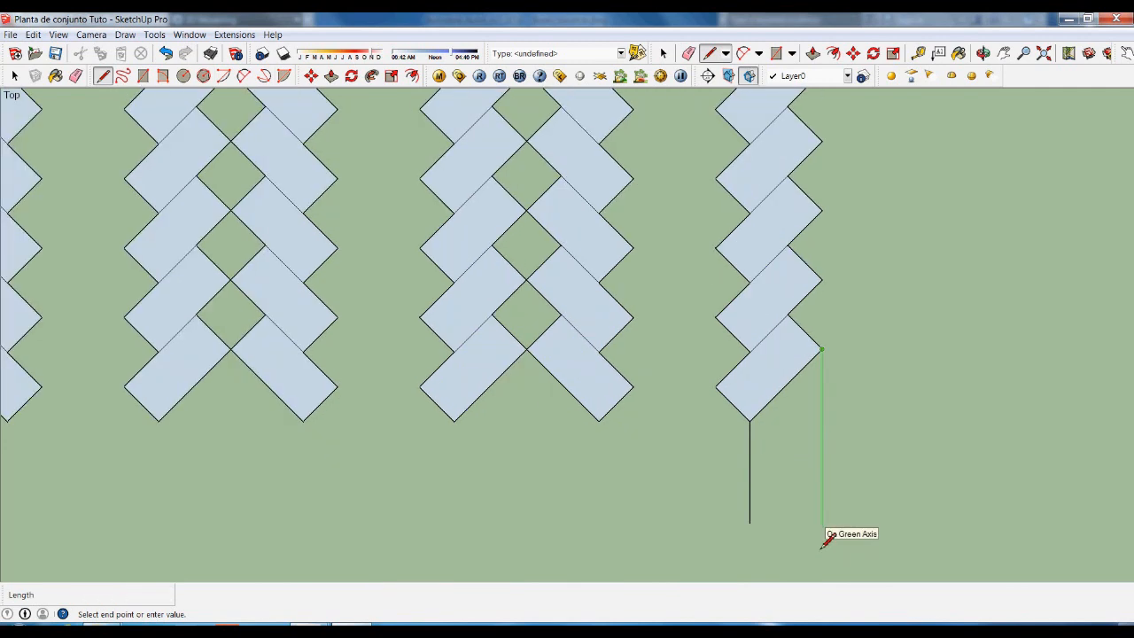
pyautogui.click(822, 533)
pyautogui.press('space')
# Draw a horizontal line about 6.2 m long from the first line's lower end across and past the second vertical line.
pyautogui.press('l')
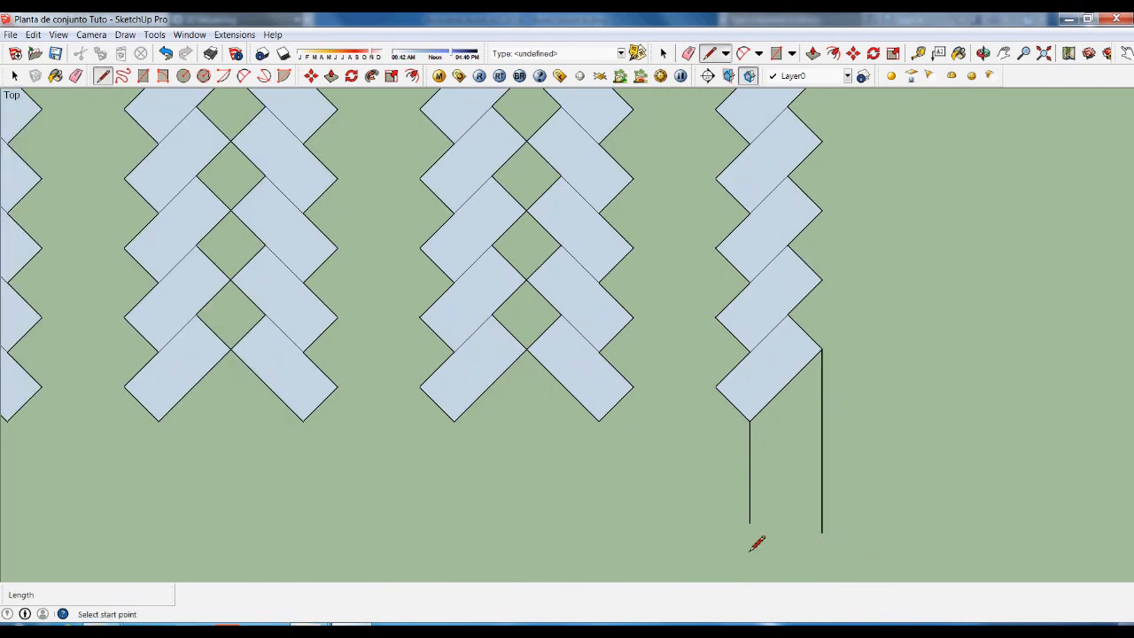
pyautogui.press('space')
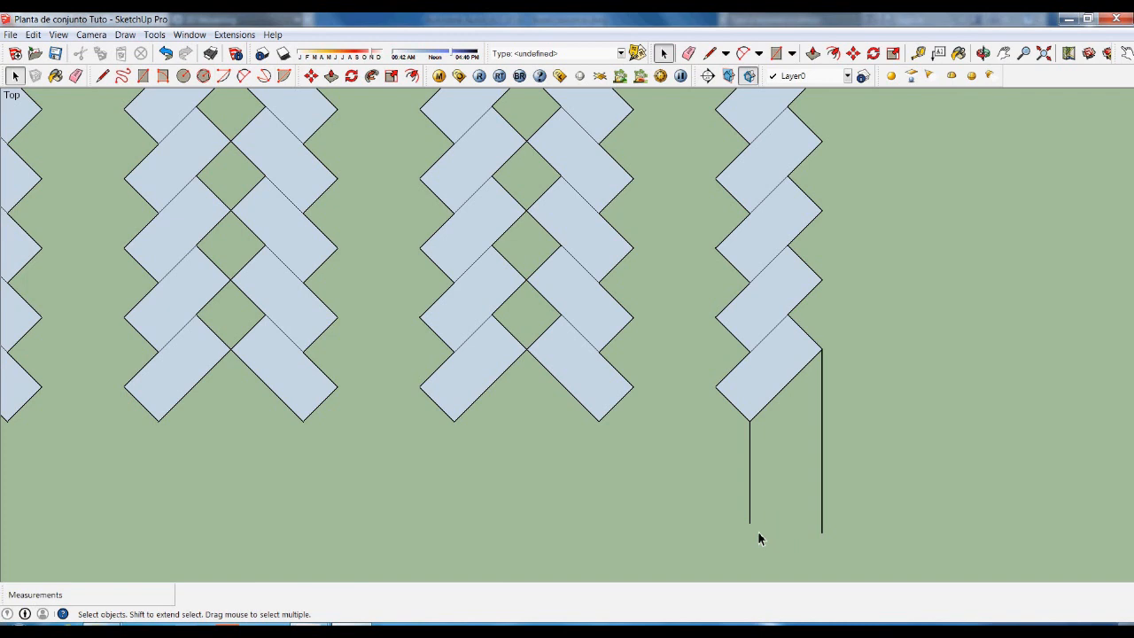
pyautogui.press('l')
pyautogui.click(753, 536)
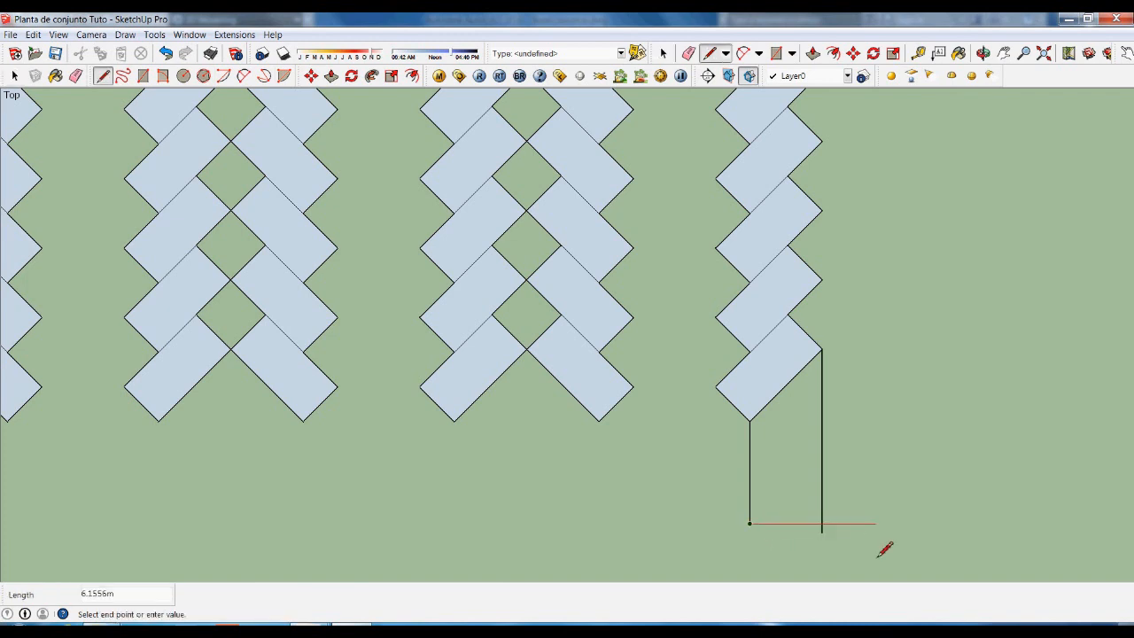
pyautogui.click(877, 535)
pyautogui.press('space')
# Draw a horizontal aisle line from that crossing leftwards below the rows, ending just past the leftmost double row's outer edge.
pyautogui.press('l')
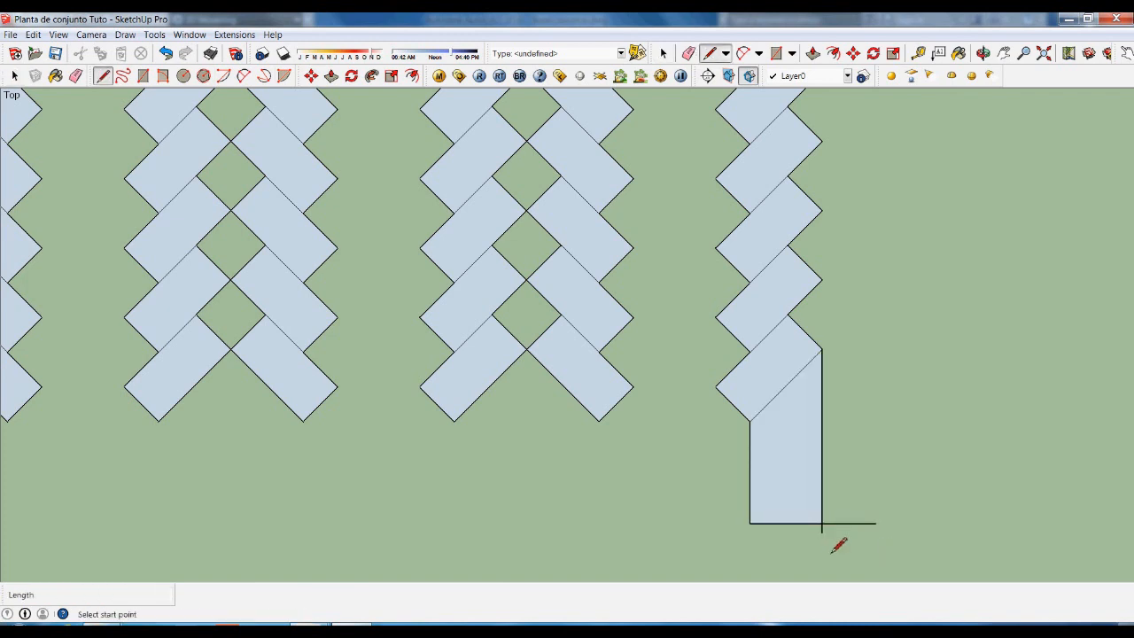
pyautogui.click(823, 524)
pyautogui.scroll(-3, 962, 483)
pyautogui.scroll(-1, 949, 485)
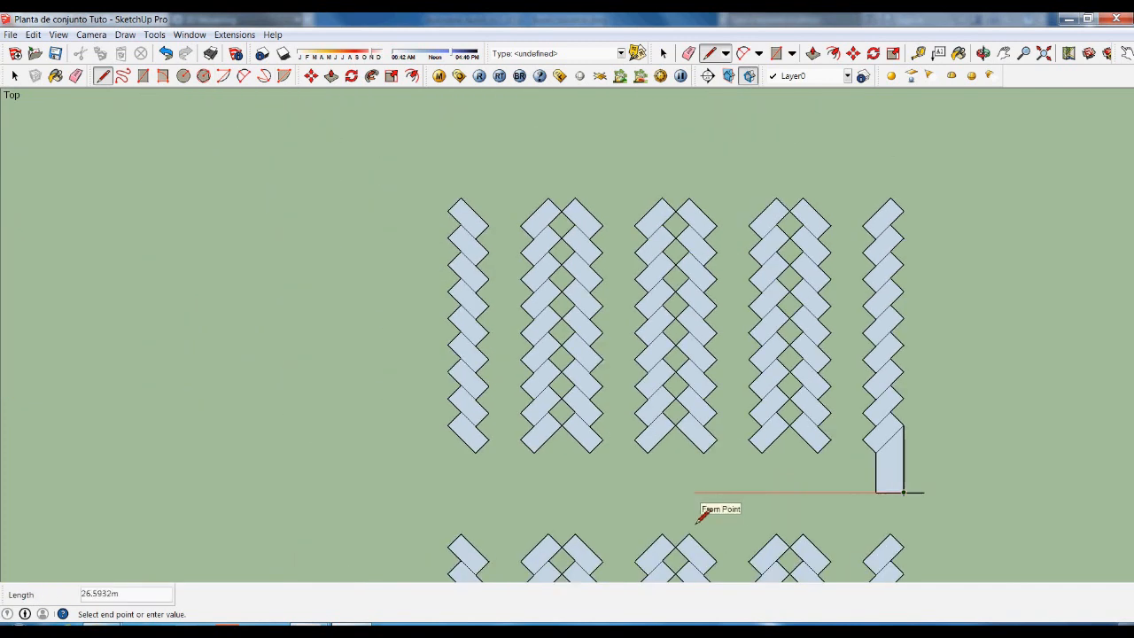
pyautogui.click(512, 518)
pyautogui.press('Escape')
# Draw a vertical line from the outer left corner of the leftmost double row's last space down across the horizontal aisle line.
pyautogui.scroll(2, 522, 466)
pyautogui.click(526, 433)
pyautogui.click(523, 519)
pyautogui.press('space')
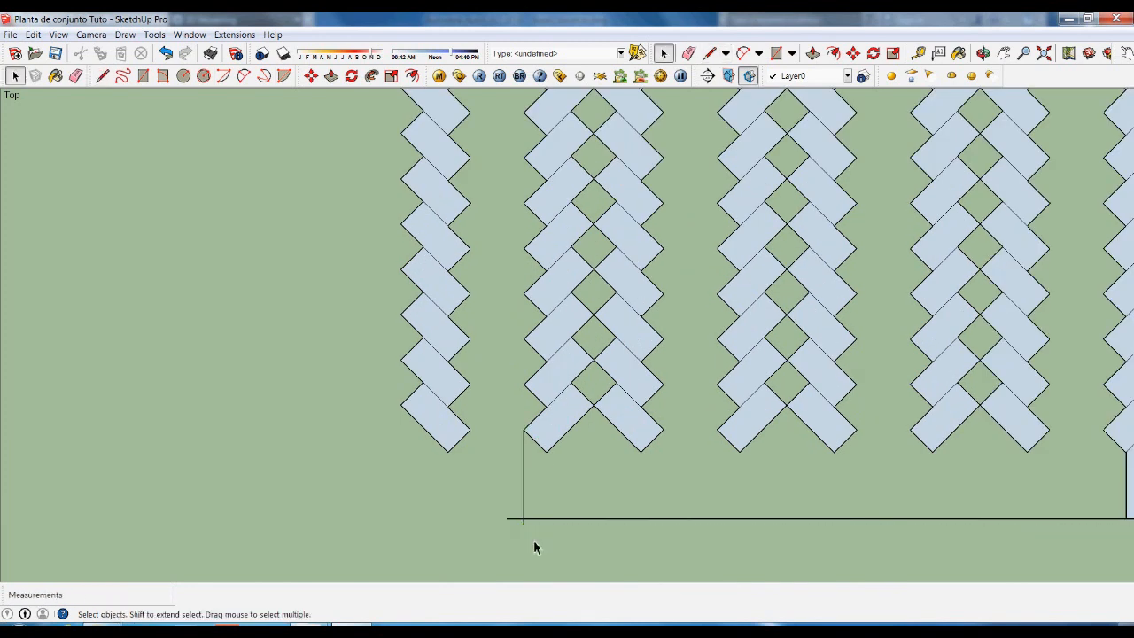
# Draw a horizontal line from the upper left tip of the leftmost double row across all row tops past the rightmost row.
pyautogui.scroll(-4, 537, 543)
pyautogui.scroll(2, 623, 326)
pyautogui.press('l')
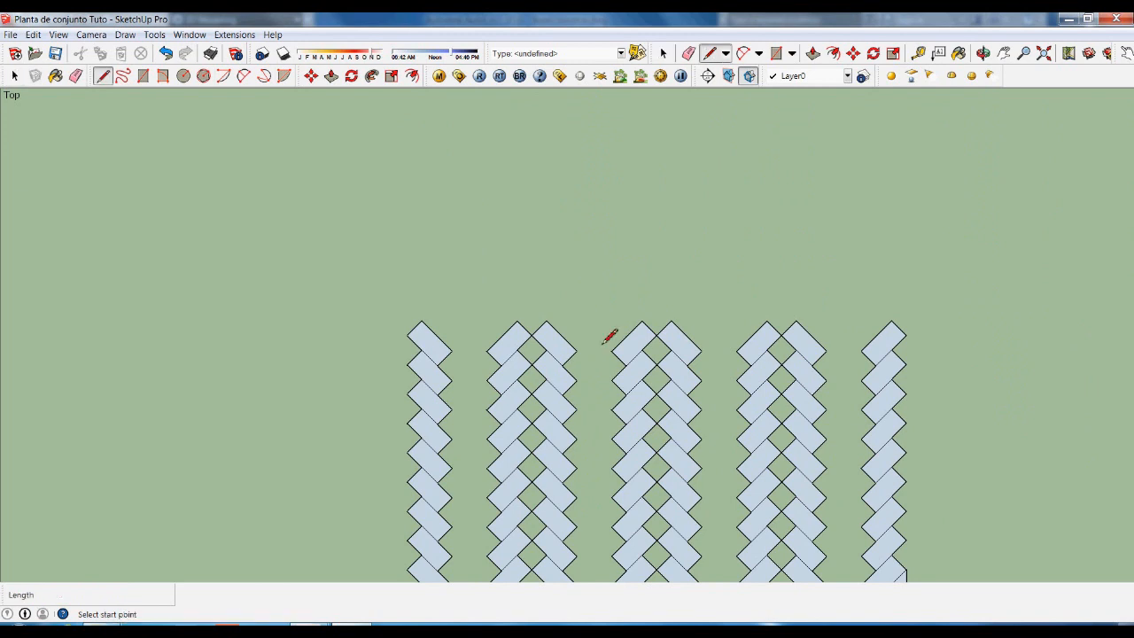
pyautogui.click(516, 321)
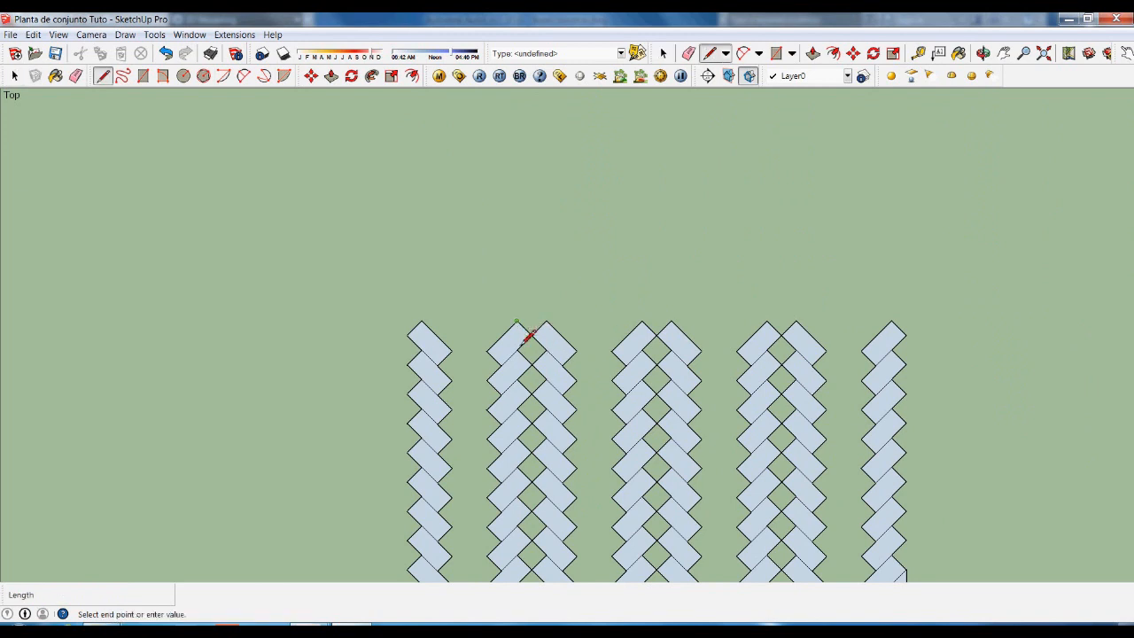
pyautogui.click(962, 323)
pyautogui.press('space')
# Draw the right boundary line from the rightmost row's lower outer corner straight up past the upper horizontal line.
pyautogui.scroll(-2, 892, 499)
pyautogui.scroll(4, 886, 488)
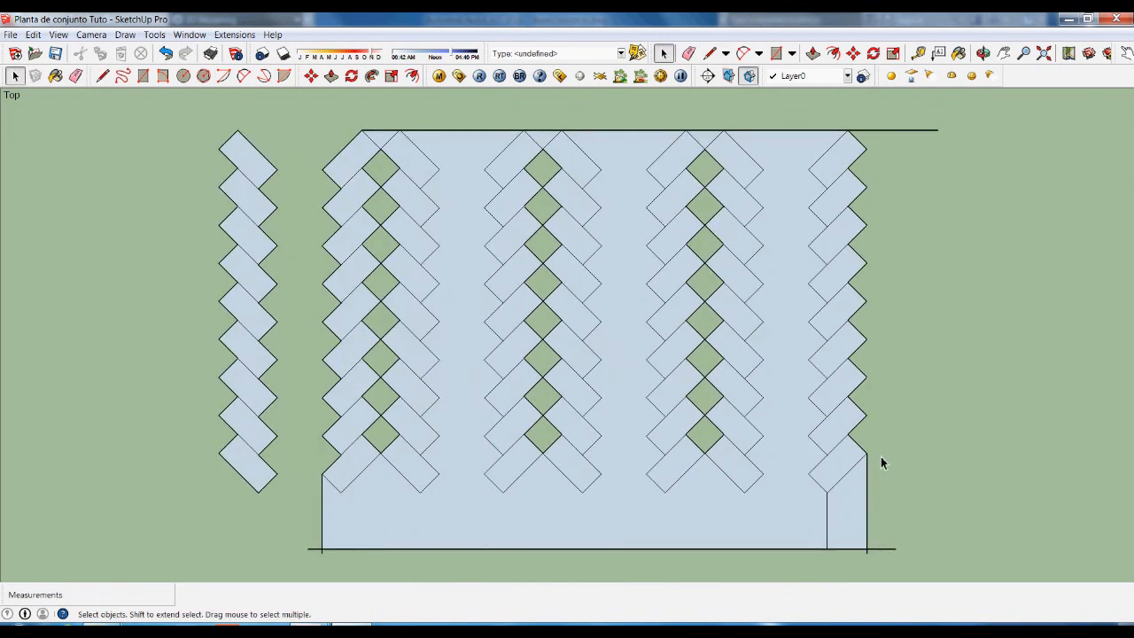
pyautogui.press('l')
pyautogui.click(866, 454)
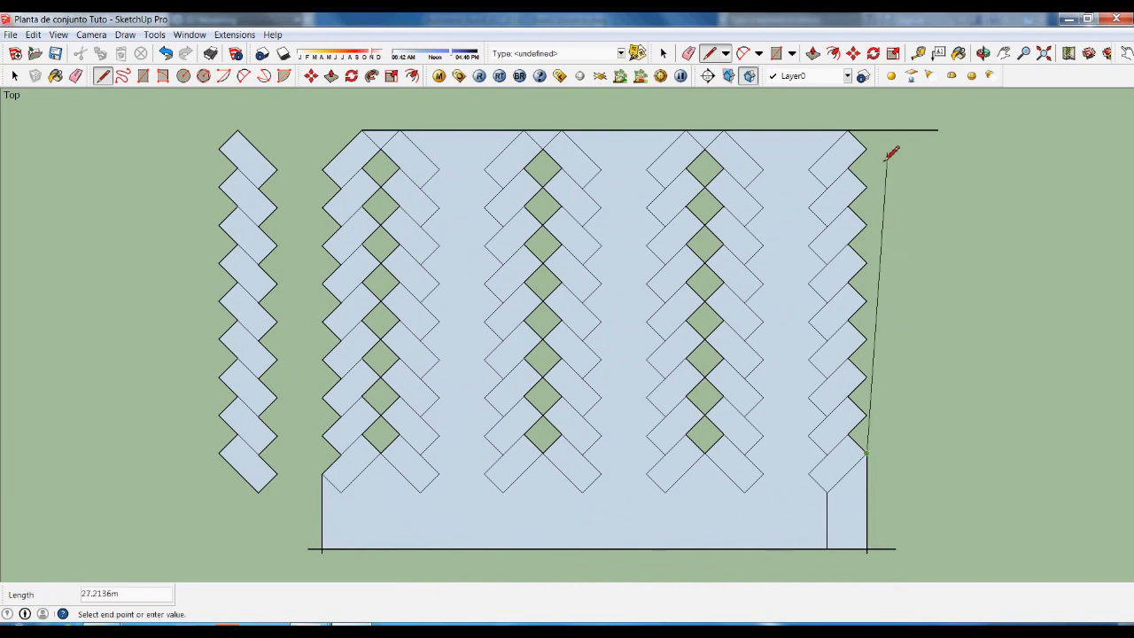
pyautogui.click(867, 131)
pyautogui.press('space')
# Extend the upper boundary horizontally from the leftmost double row's upper tip to just left of that row's outer edge.
pyautogui.scroll(1, 355, 146)
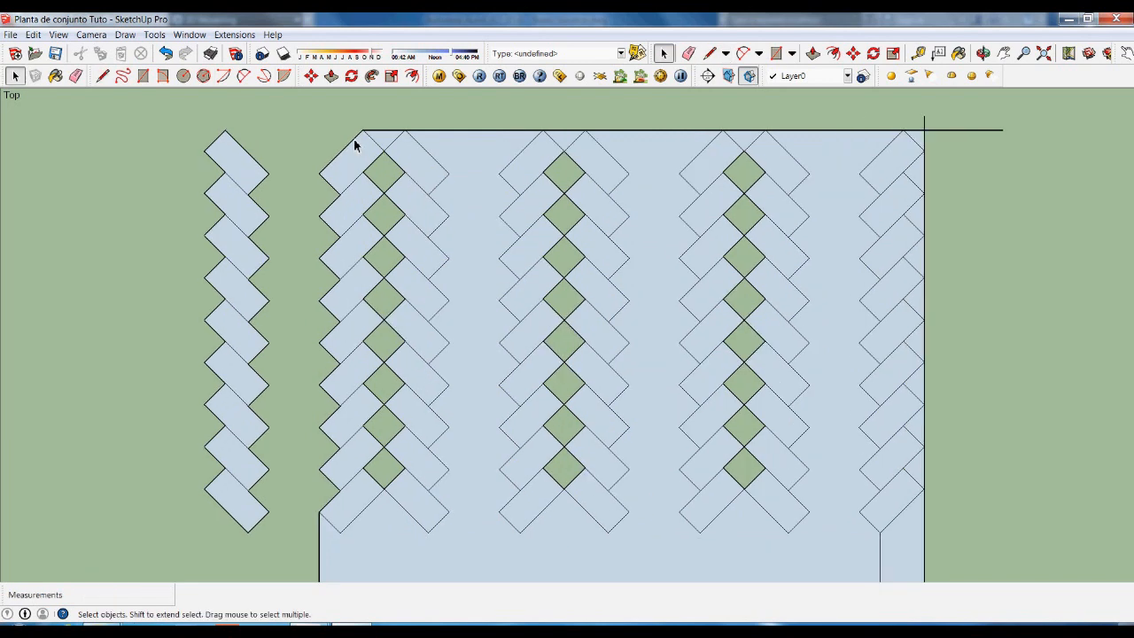
pyautogui.scroll(1, 354, 144)
pyautogui.press('l')
pyautogui.click(368, 132)
pyautogui.click(296, 132)
pyautogui.press('space')
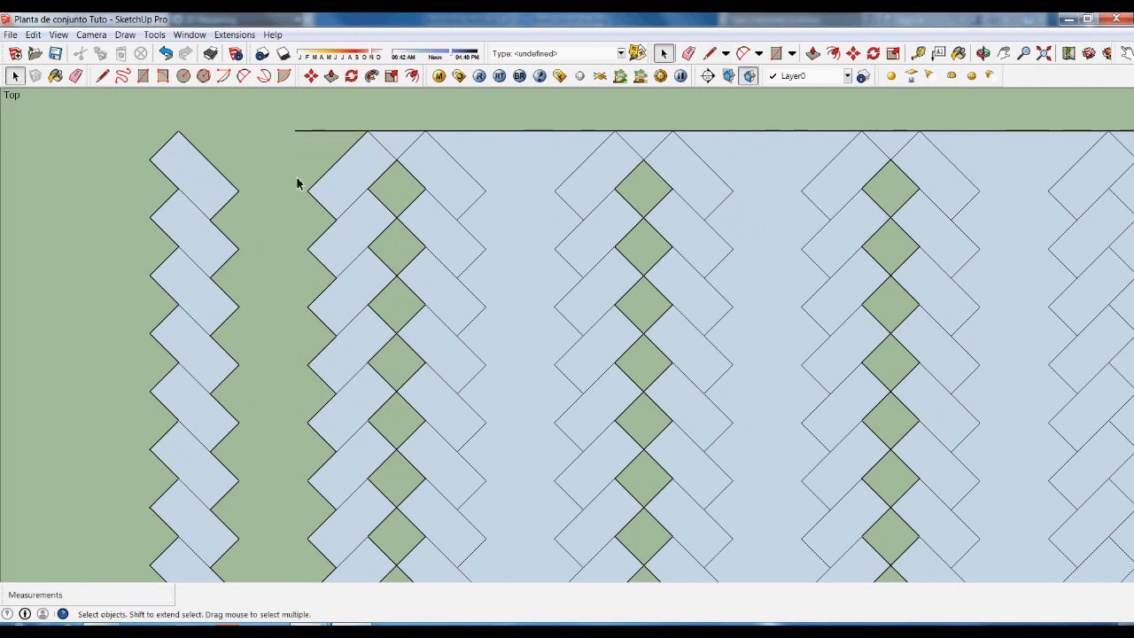
# Draw the left boundary line along the leftmost double row's outer corners and extend it straight up to the upper boundary.
pyautogui.press('l')
pyautogui.click(307, 192)
pyautogui.scroll(-2, 339, 142)
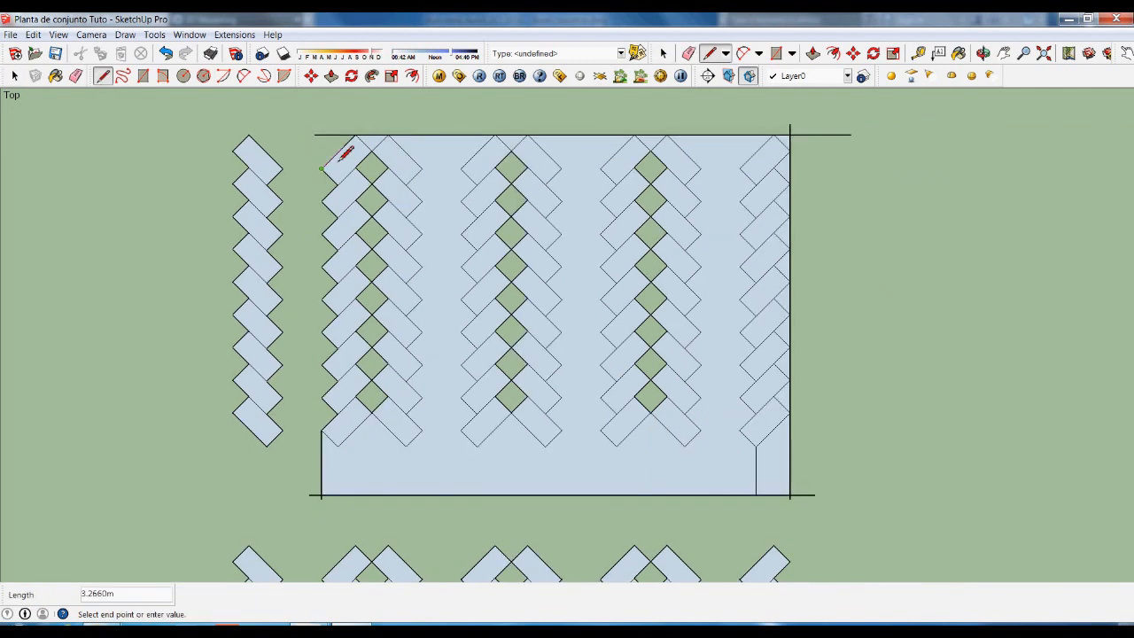
pyautogui.click(323, 431)
pyautogui.press('space')
pyautogui.scroll(4, 324, 152)
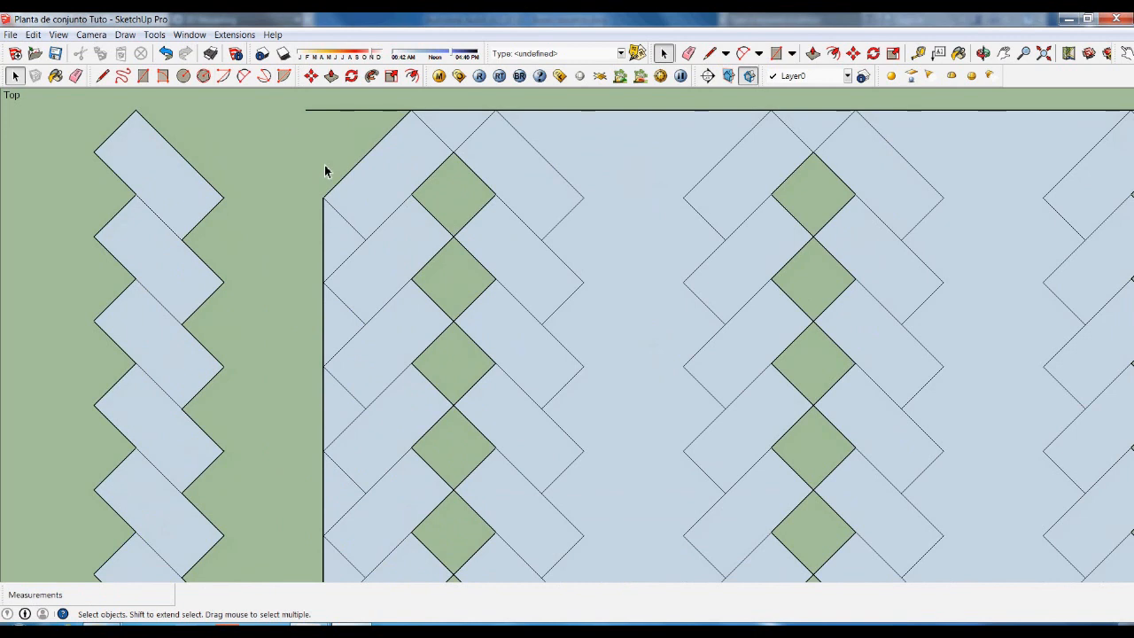
pyautogui.press('l')
pyautogui.click(323, 199)
pyautogui.click(324, 111)
pyautogui.press('space')
# Delete the line overhangs sticking out past the upper left and upper right corners of the parking lot outline.
pyautogui.scroll(2, 322, 122)
pyautogui.scroll(2, 323, 124)
pyautogui.click(302, 110)
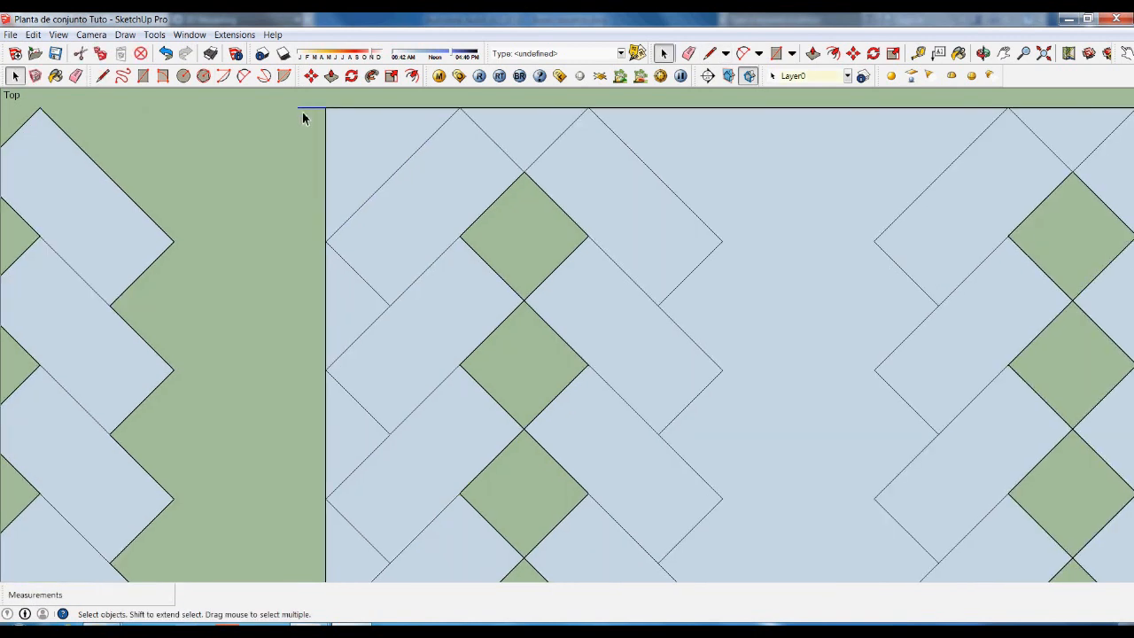
pyautogui.scroll(-6, 798, 164)
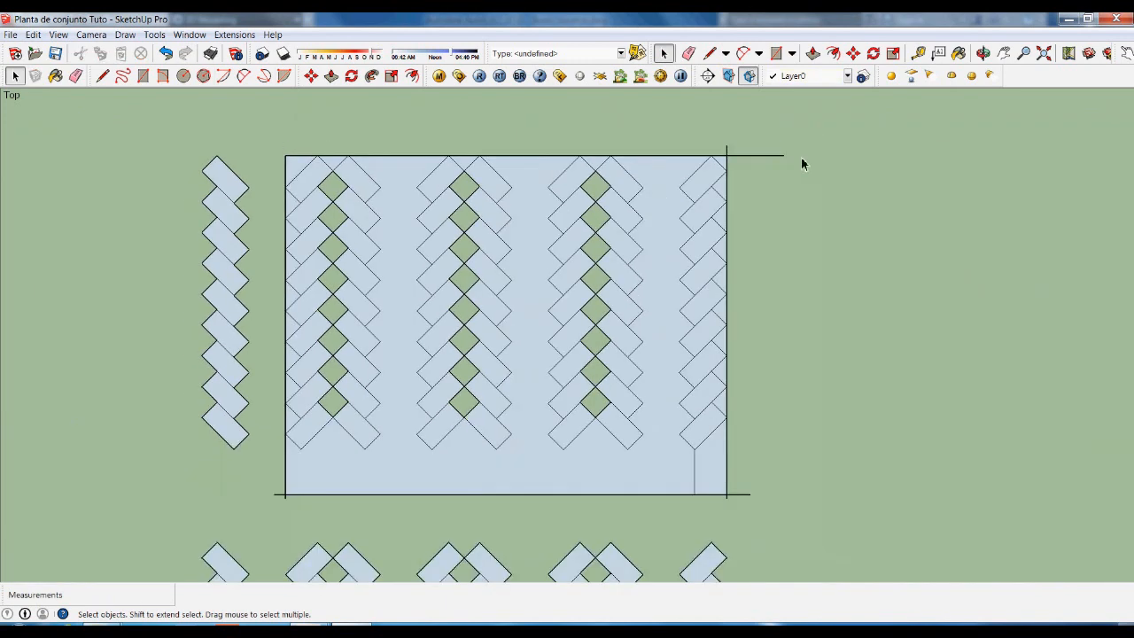
pyautogui.scroll(4, 771, 164)
pyautogui.moveTo(771, 154); pyautogui.dragTo(756, 135)
pyautogui.press('Delete')
pyautogui.moveTo(676, 150); pyautogui.dragTo(618, 138)
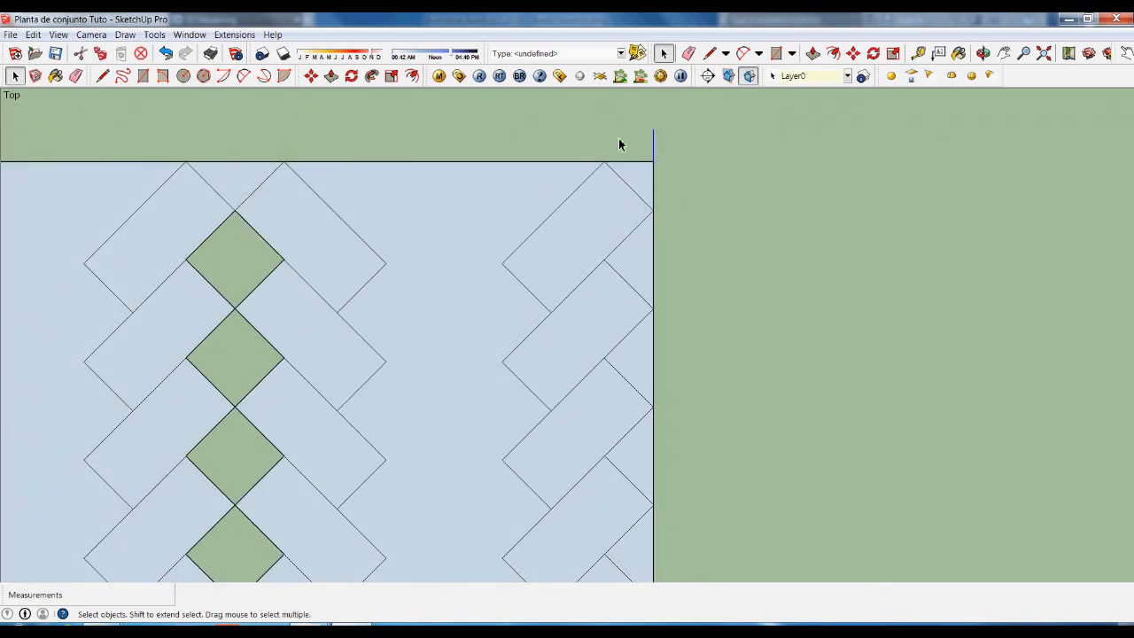
pyautogui.press('Delete')
# Delete the line overhangs at the outline's lower right corner and the short vertical line below the rightmost row.
pyautogui.scroll(-5, 708, 182)
pyautogui.scroll(5, 709, 470)
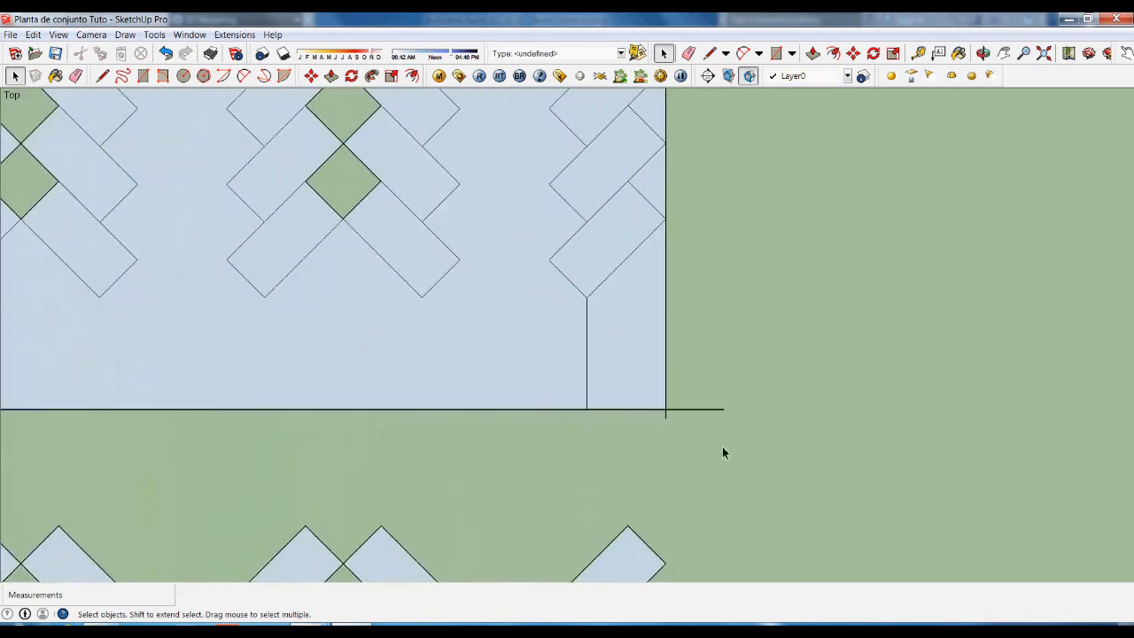
pyautogui.scroll(2, 686, 416)
pyautogui.click(661, 417)
pyautogui.press('Delete')
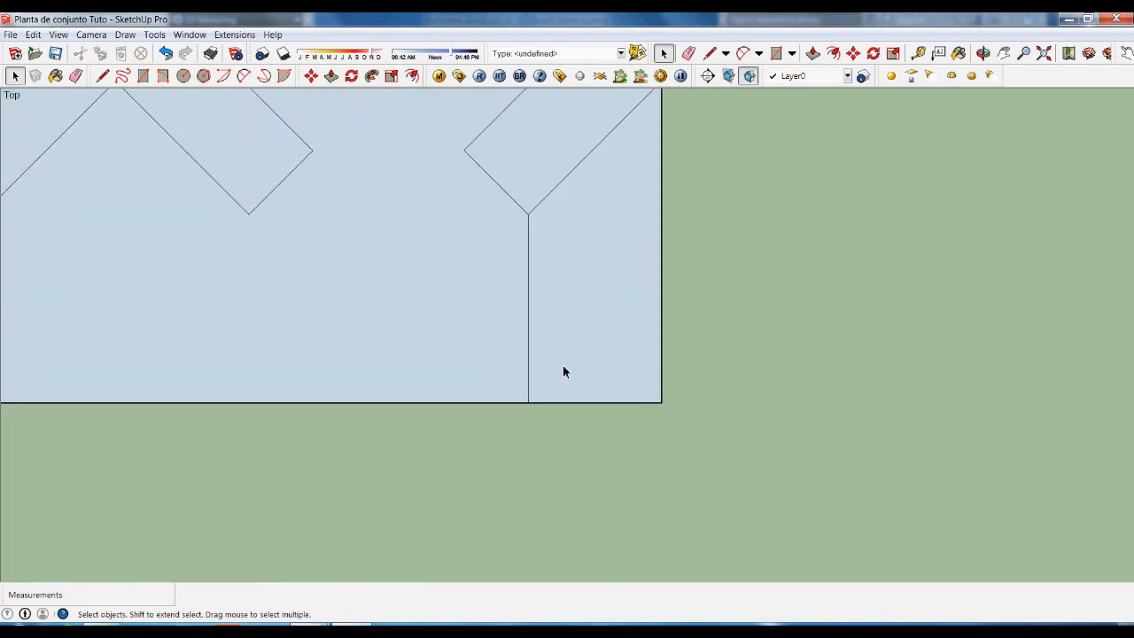
pyautogui.click(529, 348)
pyautogui.press('Delete')
# Delete the line overhangs at the lower left corner of the parking lot outline.
pyautogui.scroll(-5, 866, 352)
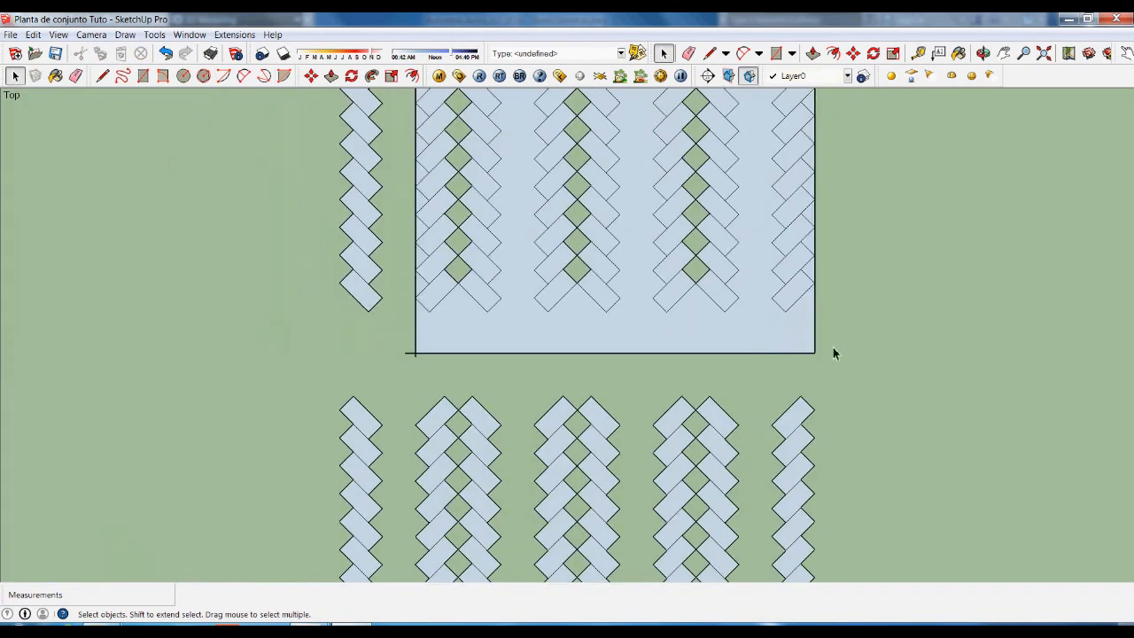
pyautogui.scroll(5, 395, 361)
pyautogui.click(443, 358)
pyautogui.press('Delete')
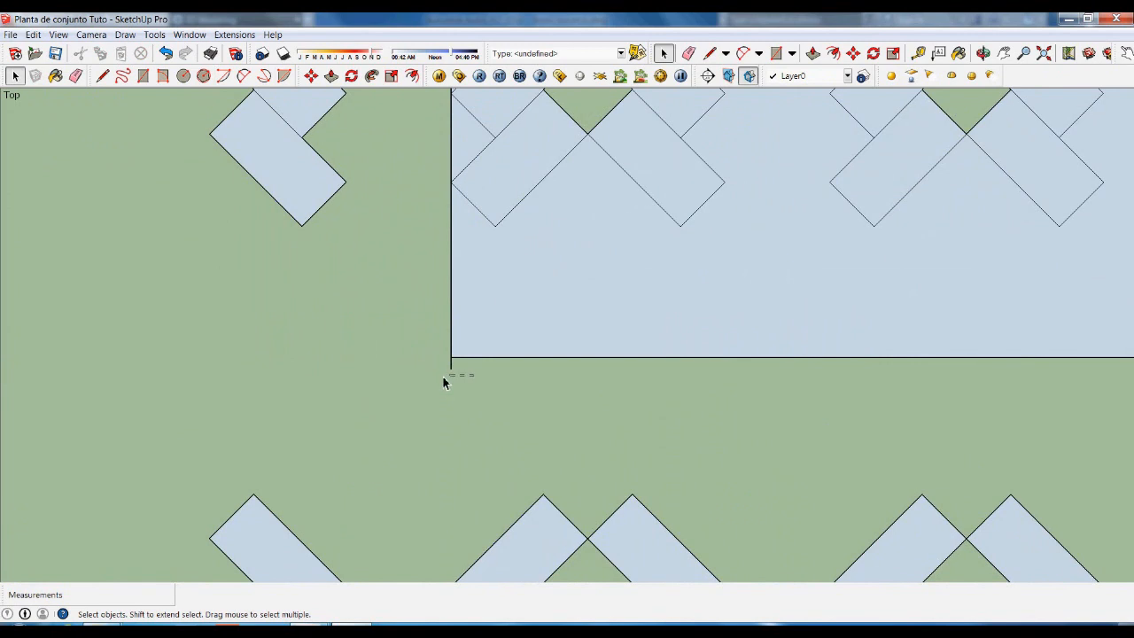
# Delete the aisle face inside the outline, keeping the parking rows and the boundary lines.
pyautogui.scroll(-6, 468, 399)
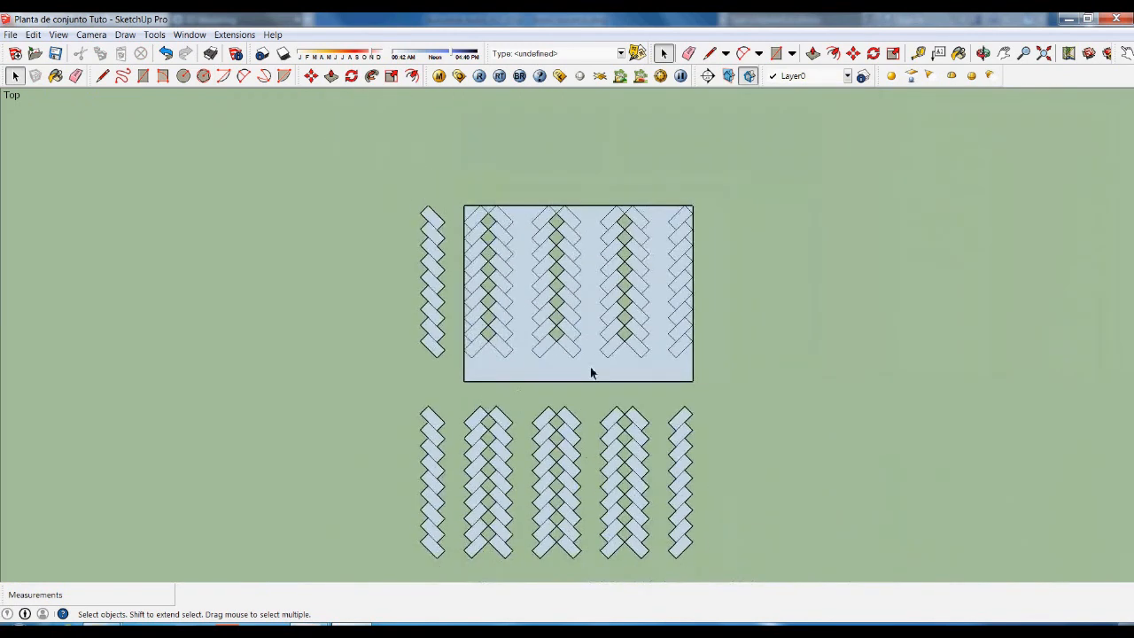
pyautogui.click(600, 375)
pyautogui.press('Delete')
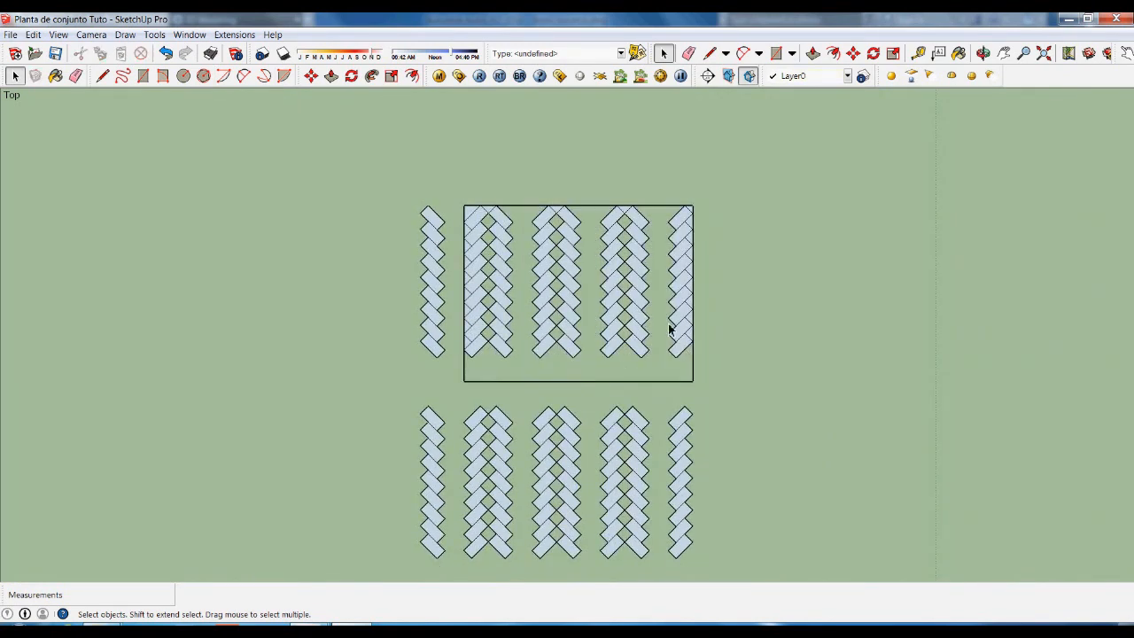
# Select the outlined second parking lot with its enclosed rows, leaving out the spare single row beside it and the rows below.
pyautogui.scroll(4, 618, 208)
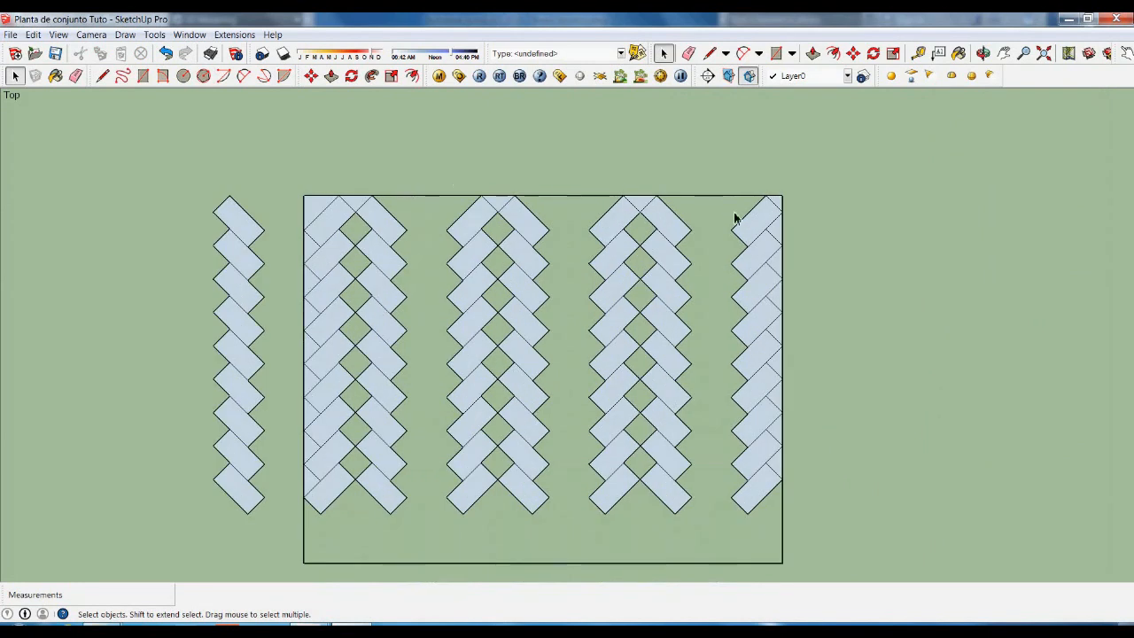
pyautogui.scroll(-5, 665, 230)
pyautogui.moveTo(487, 196); pyautogui.dragTo(772, 407)
pyautogui.scroll(-6, 400, 397)
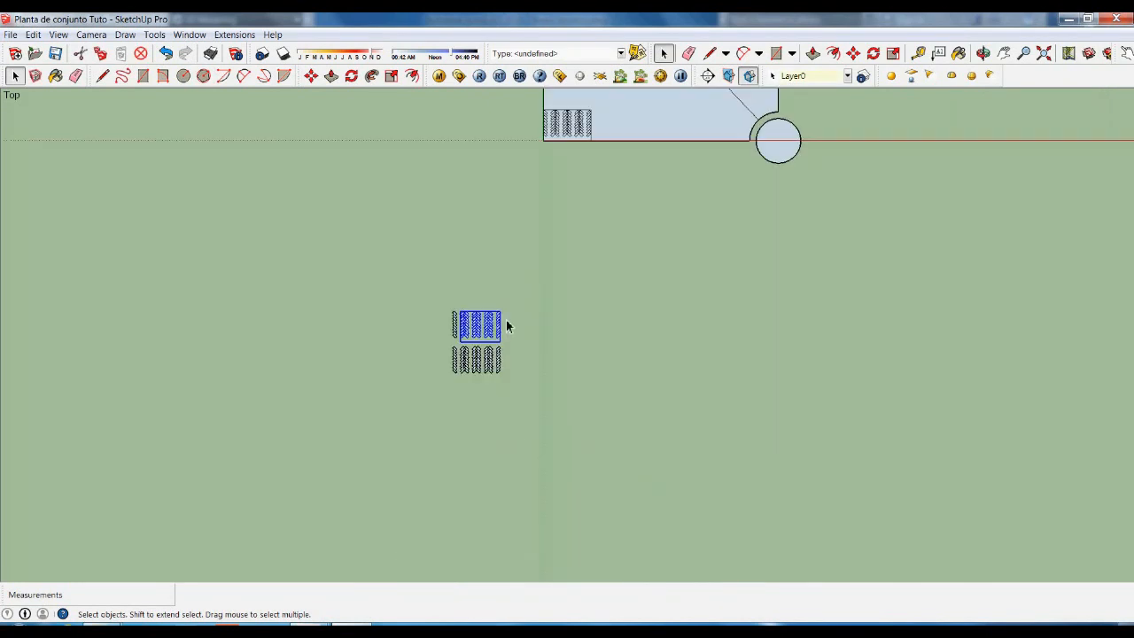
# Move the selected outlined parking block from below the plot to the empty area beyond the plot's right edge.
pyautogui.press('m')
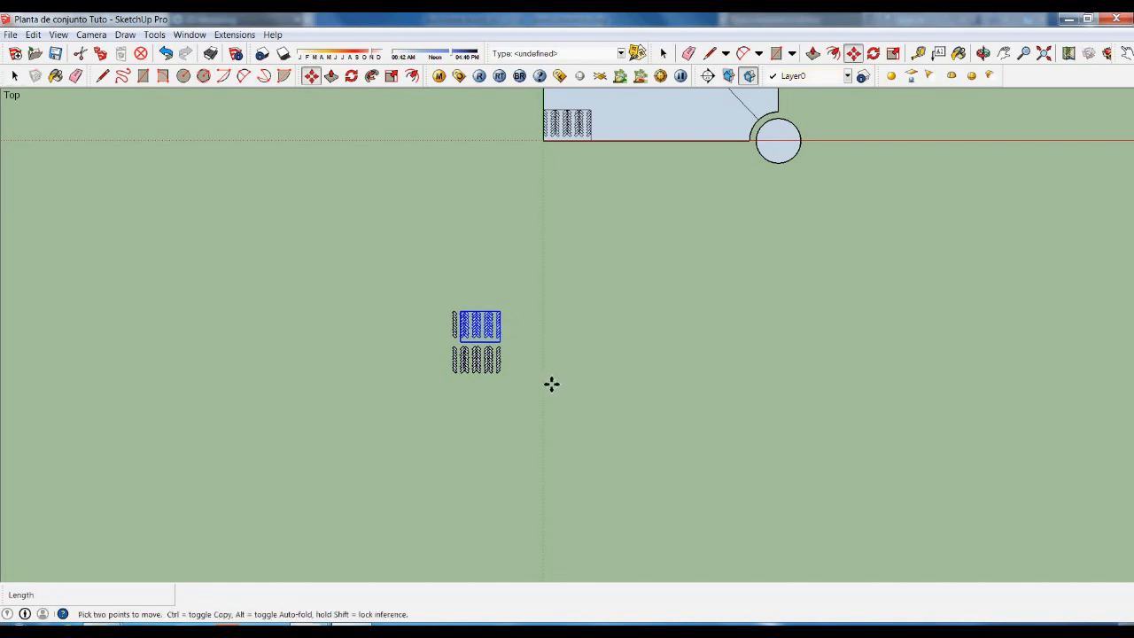
pyautogui.click(552, 382)
pyautogui.scroll(-2, 632, 482)
pyautogui.scroll(5, 753, 192)
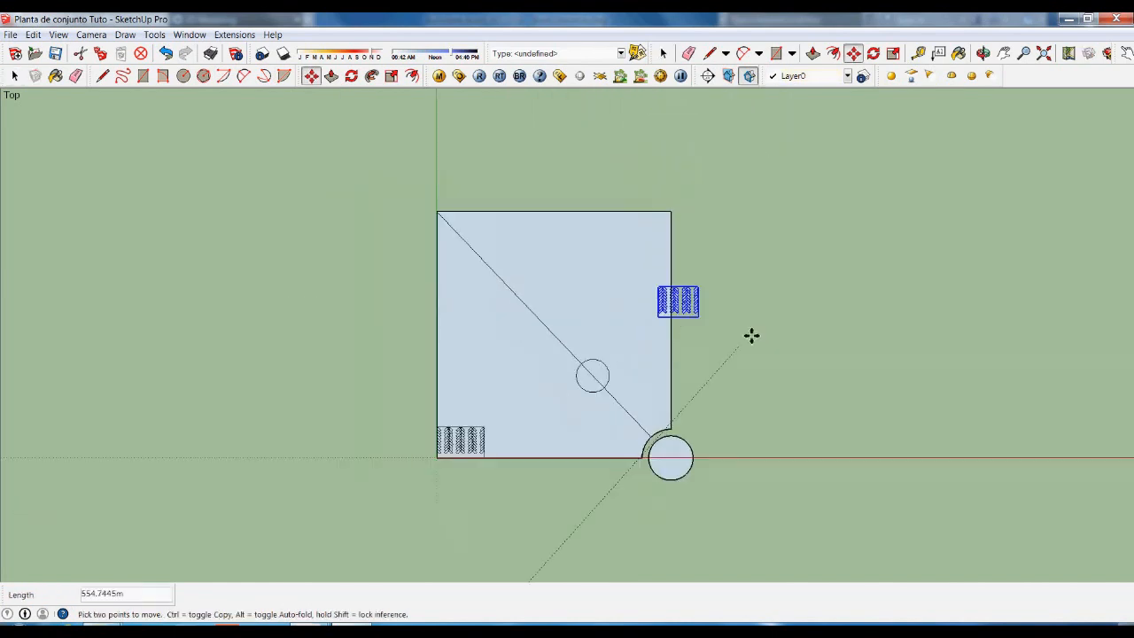
pyautogui.click(837, 323)
pyautogui.scroll(3, 762, 257)
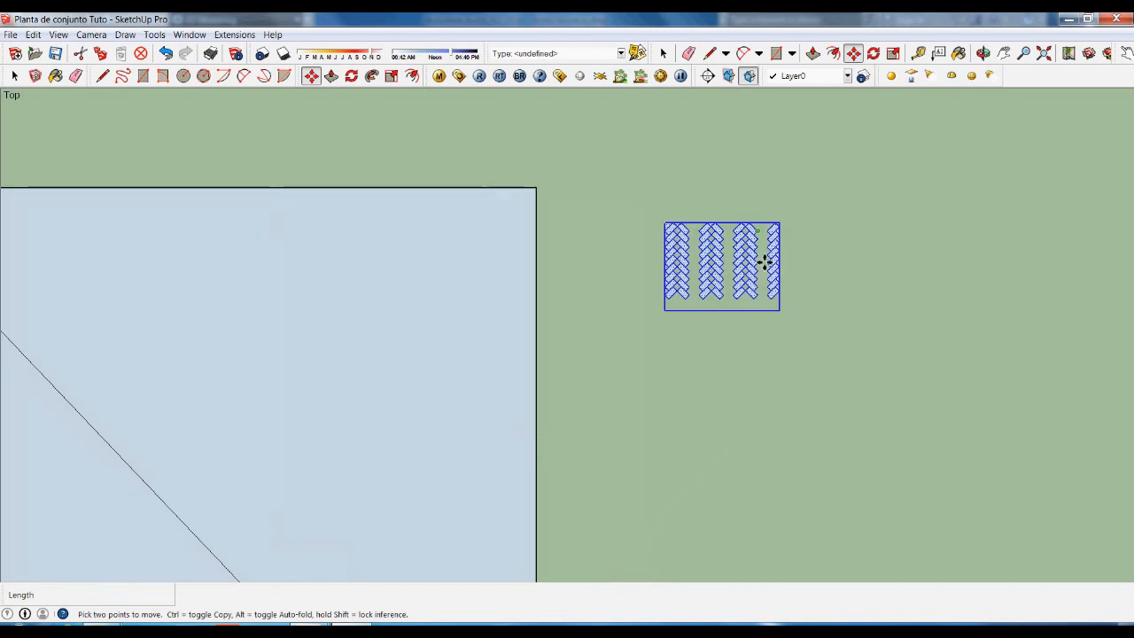
# Rotate the parking block 90° counterclockwise about its lower-left corner.
pyautogui.press('q')
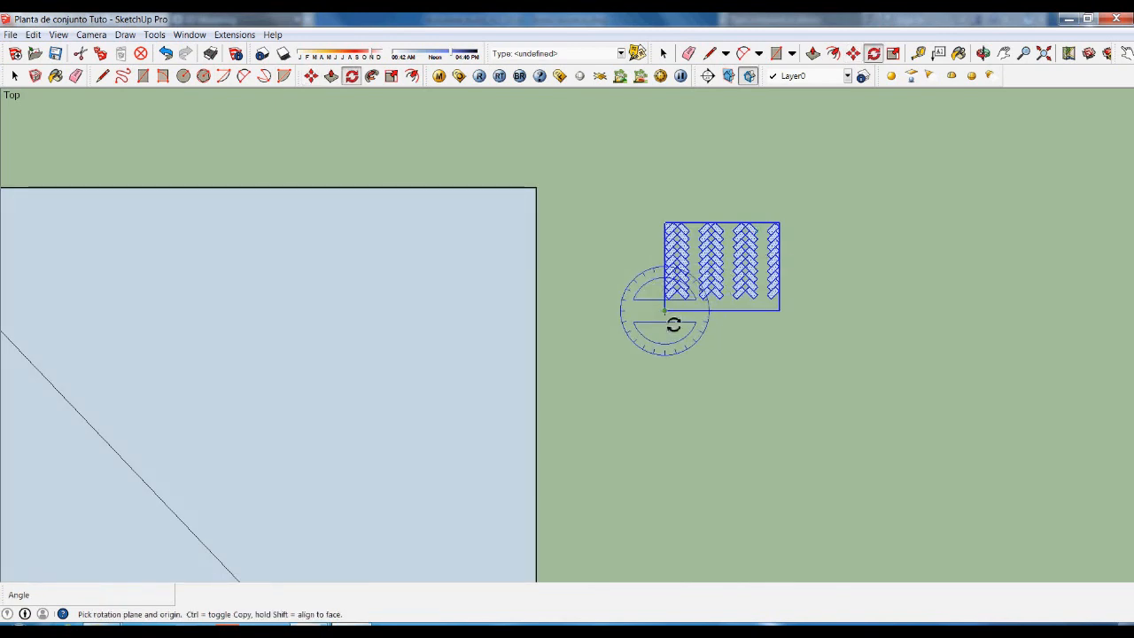
pyautogui.click(665, 310)
pyautogui.click(794, 312)
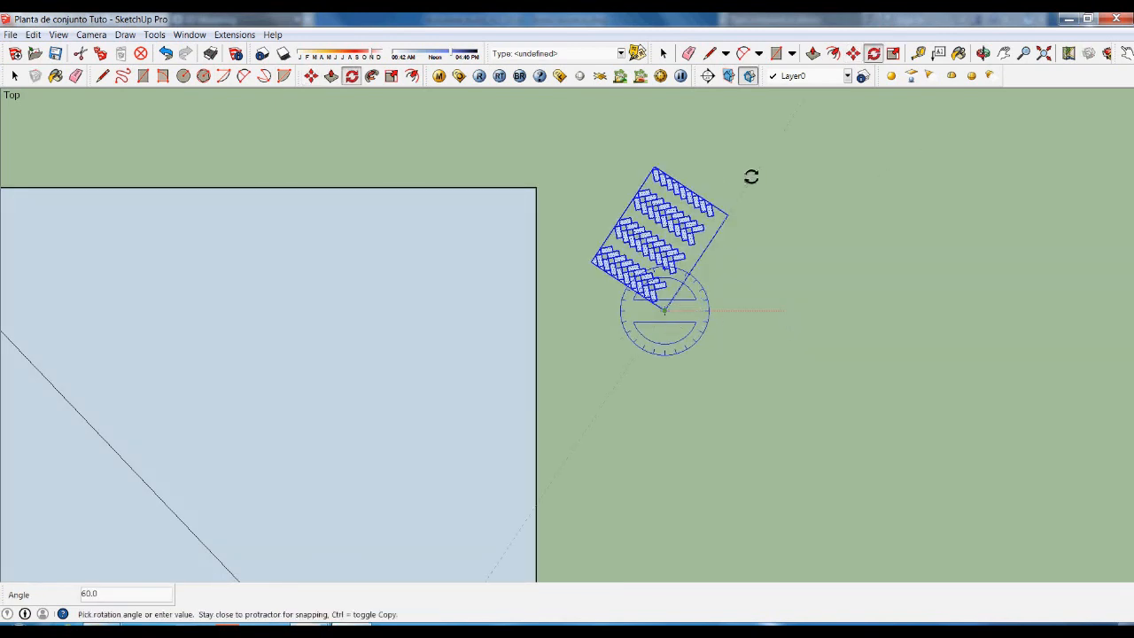
pyautogui.click(670, 154)
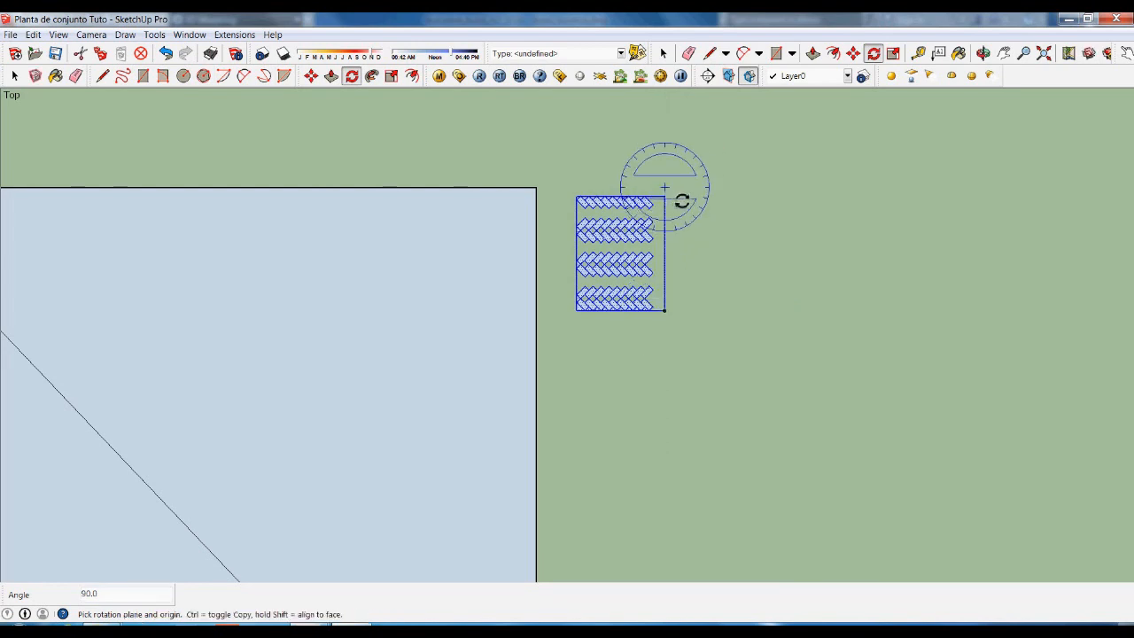
# Move the rotated parking block by its upper-right corner onto the plot's upper-right corner and save the model.
pyautogui.press('m')
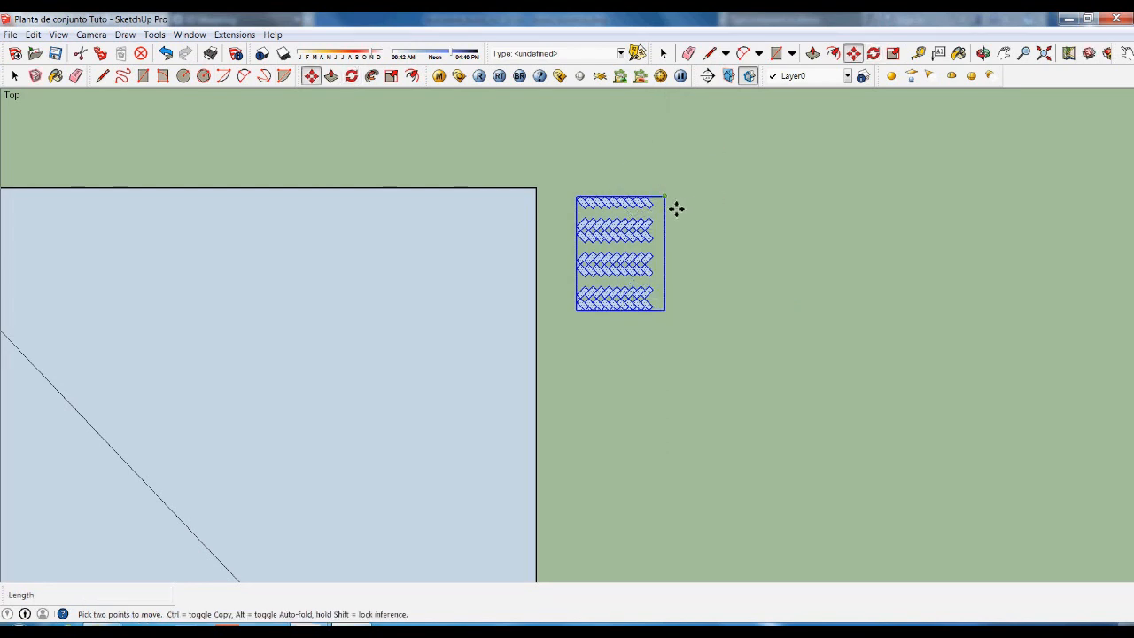
pyautogui.click(675, 208)
pyautogui.click(543, 195)
pyautogui.press('space')
pyautogui.click(681, 304)
pyautogui.scroll(-2, 708, 265)
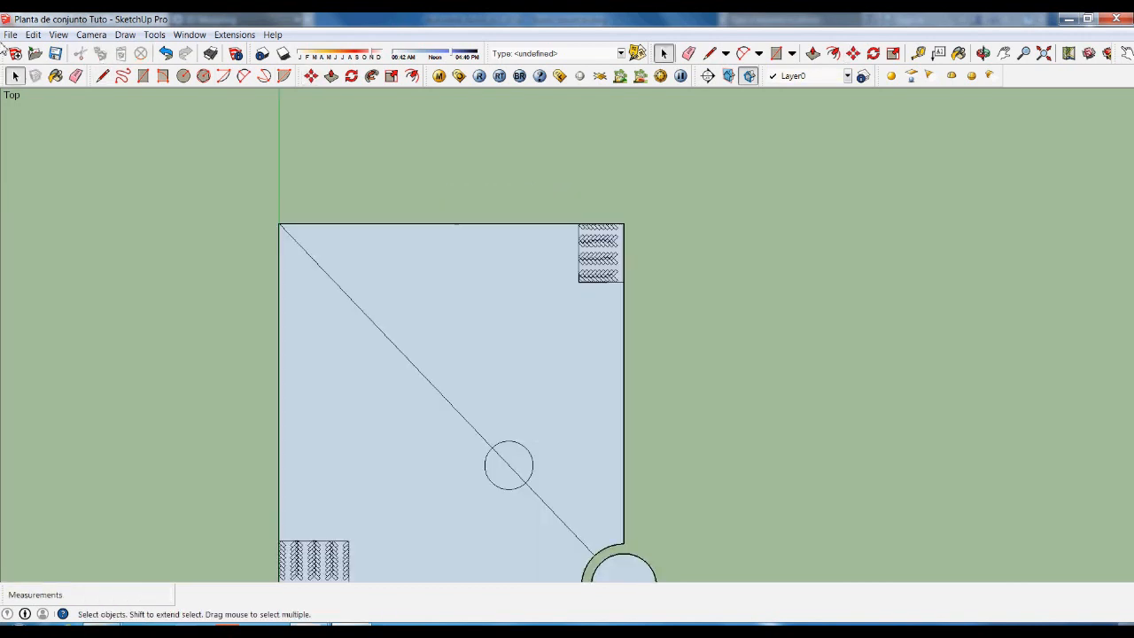
pyautogui.click(55, 53)
# Delete the leftover single parking row above the remaining parking group below the plot.
pyautogui.scroll(-2, 679, 268)
pyautogui.scroll(-2, 449, 490)
pyautogui.keyDown('shift'); pyautogui.moveTo(449, 490); pyautogui.dragTo(550, 392, button='middle'); pyautogui.keyUp('shift')
pyautogui.scroll(1, 452, 550)
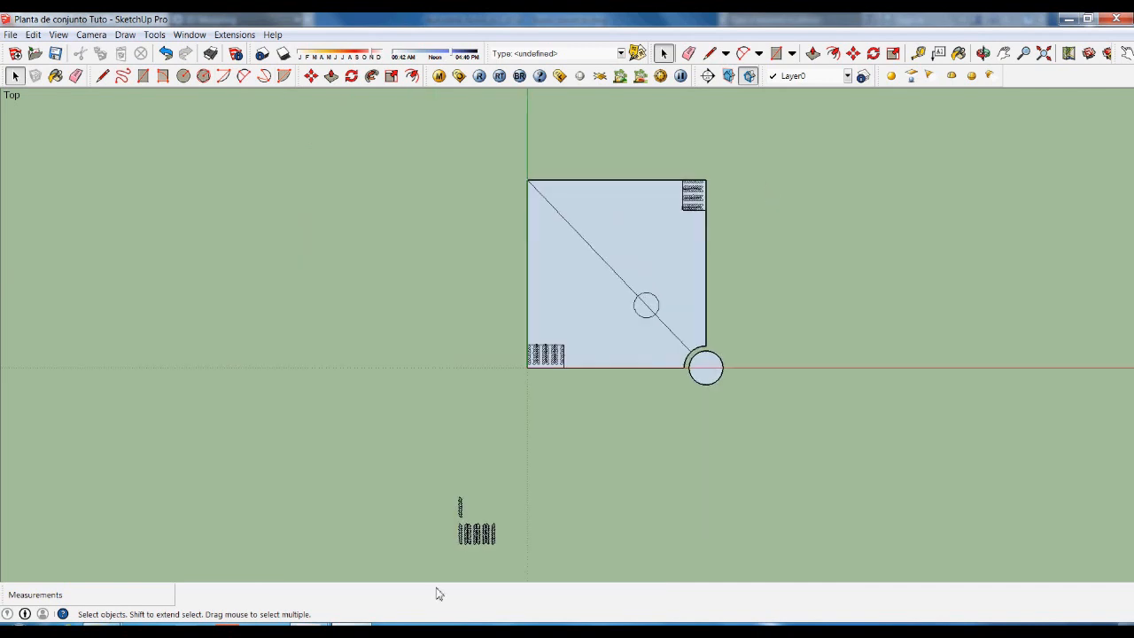
pyautogui.scroll(5, 491, 552)
pyautogui.moveTo(293, 218); pyautogui.dragTo(438, 384)
pyautogui.press('Delete')
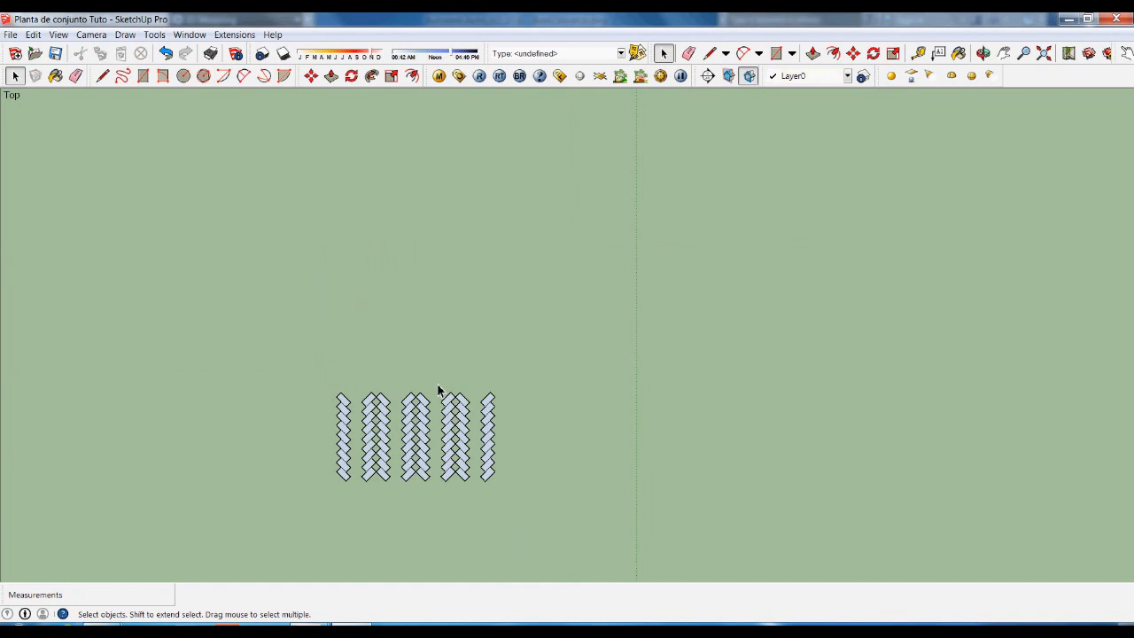
# Delete the single rightmost row of the remaining parking group, keeping the single left row and three double rows.
pyautogui.scroll(3, 376, 473)
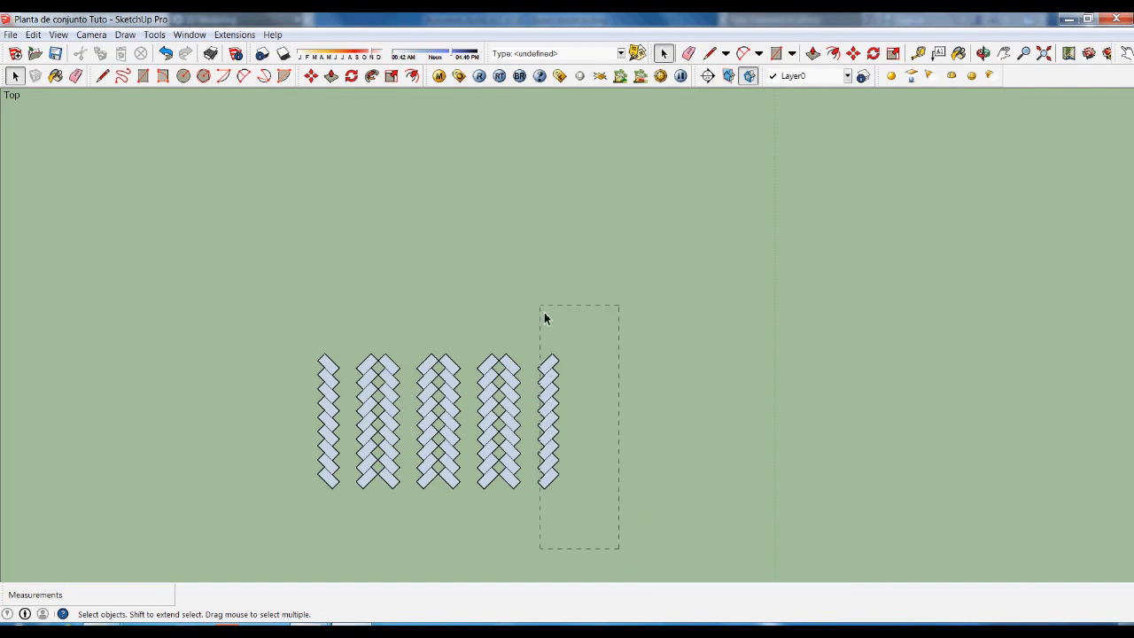
pyautogui.moveTo(533, 307); pyautogui.dragTo(535, 307)
pyautogui.press('Delete')
pyautogui.scroll(-2, 601, 391)
pyautogui.scroll(2, 468, 513)
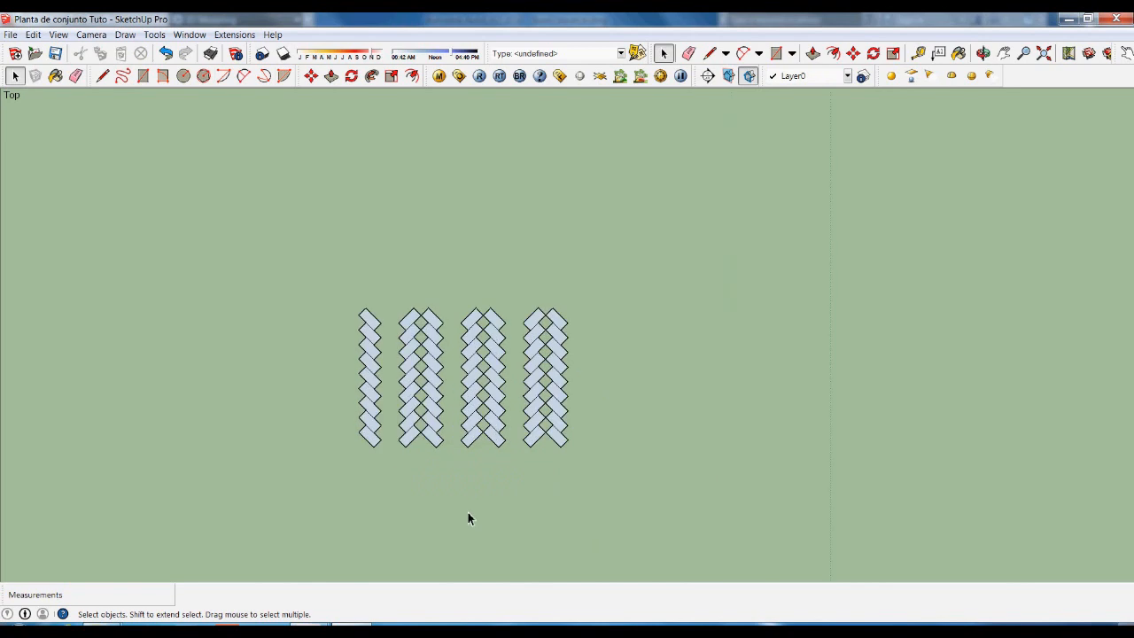
pyautogui.press('l')
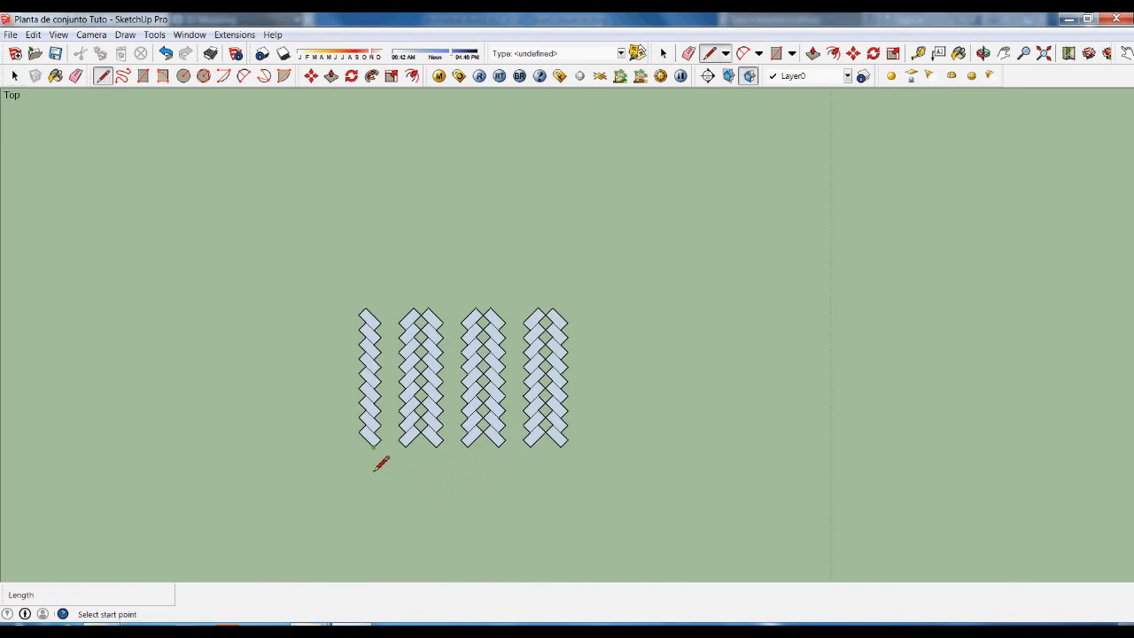
pyautogui.click(374, 468)
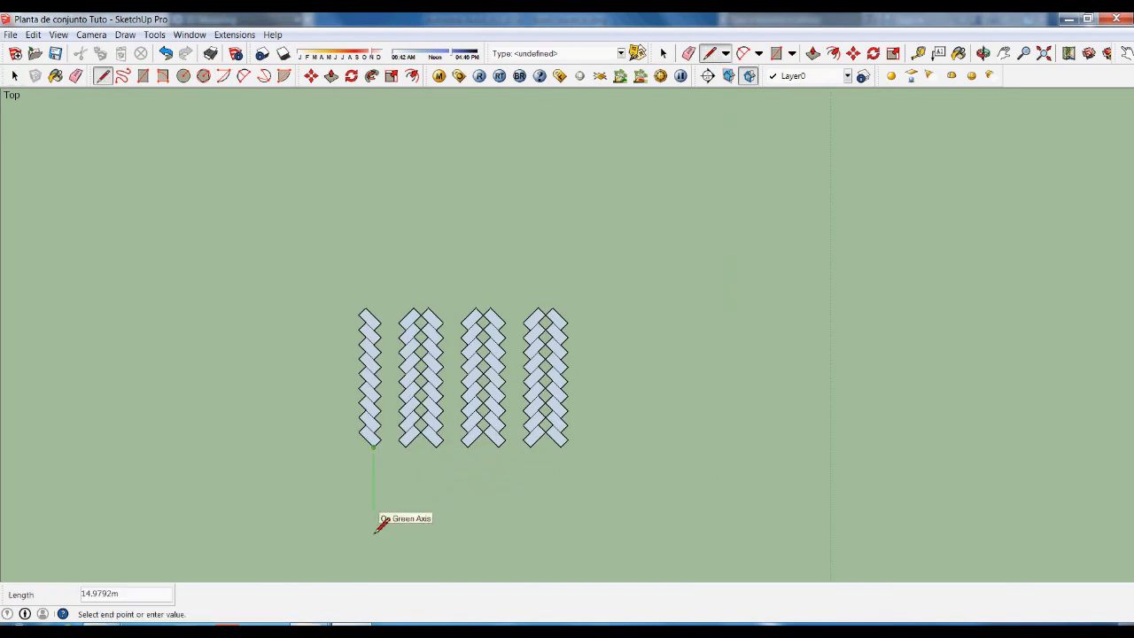
pyautogui.scroll(1, 379, 479)
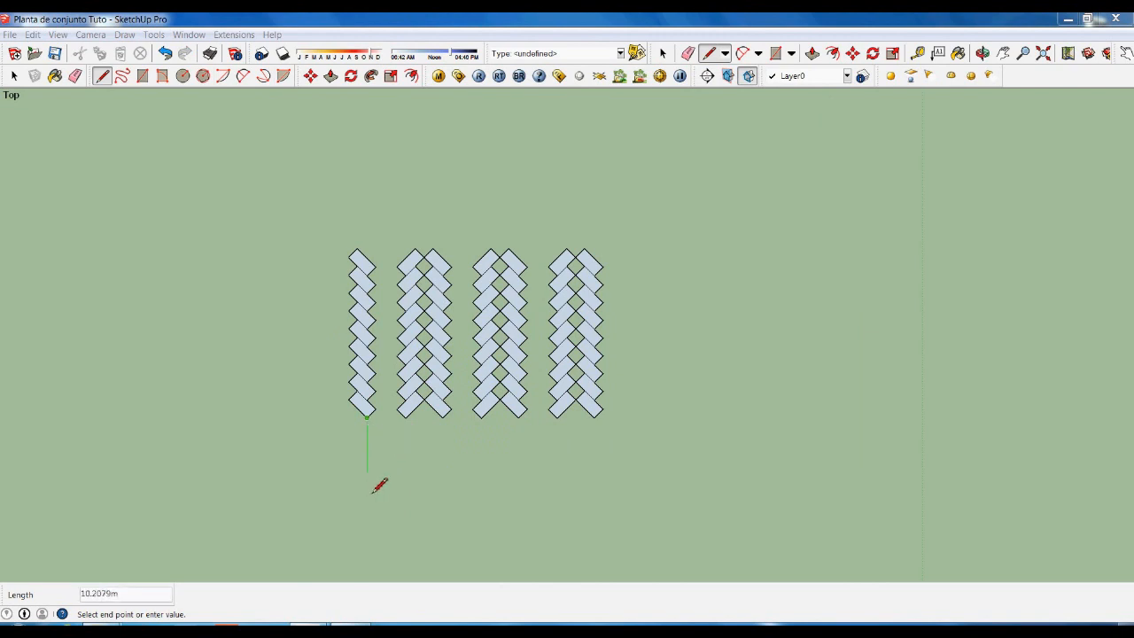
pyautogui.click(378, 482)
pyautogui.press('space')
pyautogui.scroll(3, 376, 460)
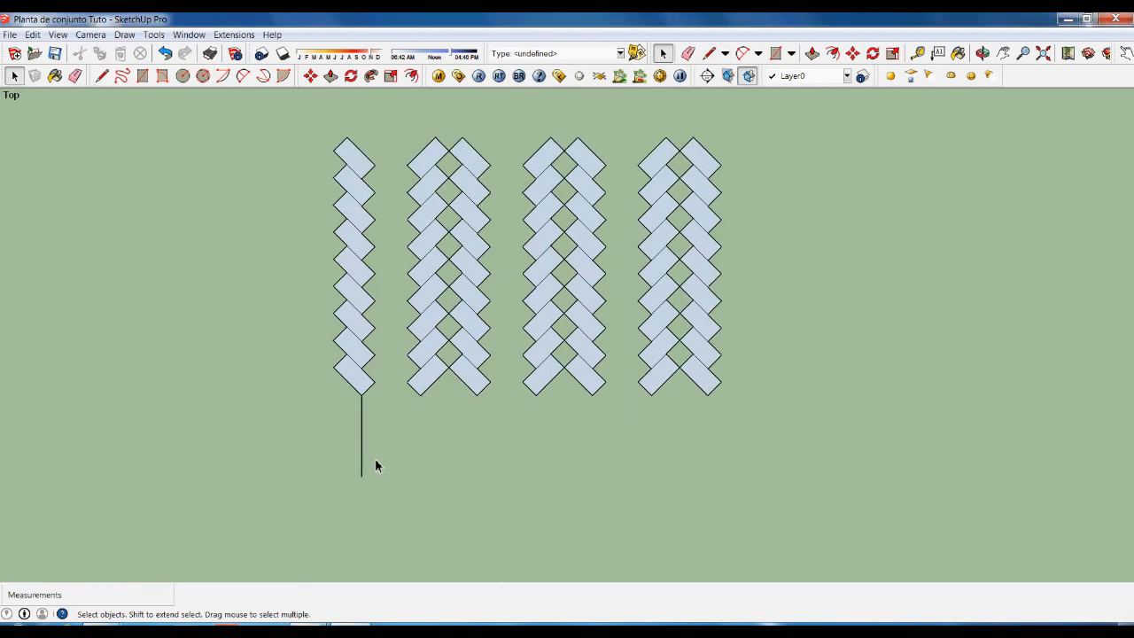
pyautogui.moveTo(377, 456); pyautogui.dragTo(314, 421)
pyautogui.press('Delete')
# Draw a 5 m line down from the leftmost row's lowest corner, continuing horizontally until aligned with the last row's right tips.
pyautogui.scroll(1, 337, 390)
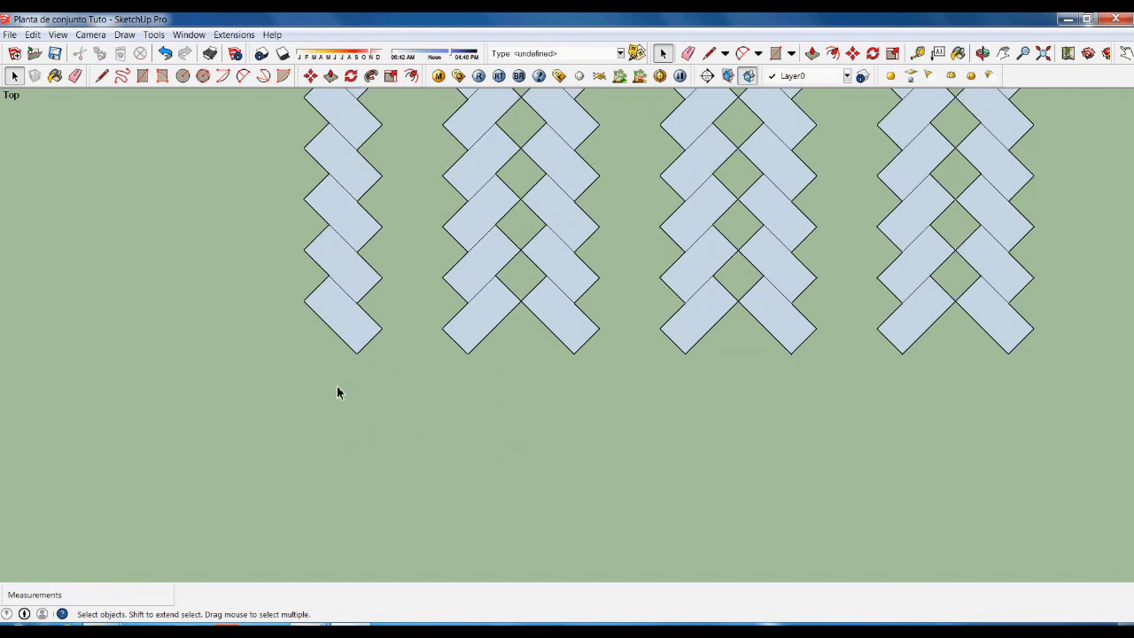
pyautogui.press('l')
pyautogui.click(358, 365)
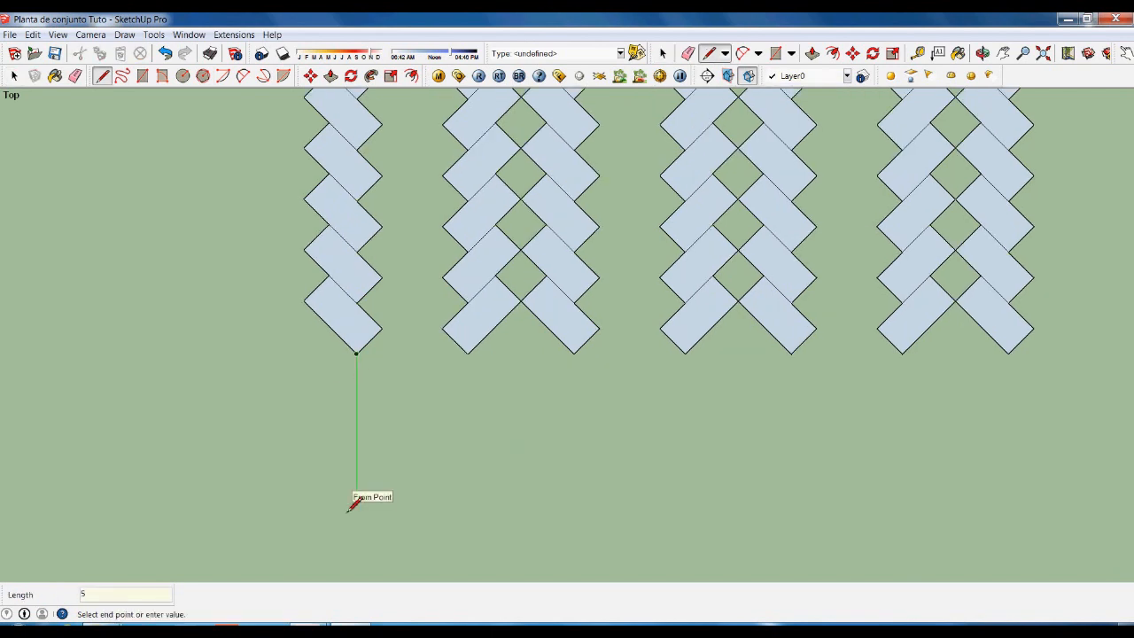
pyautogui.write('5')
pyautogui.press('Return')
pyautogui.scroll(-2, 356, 486)
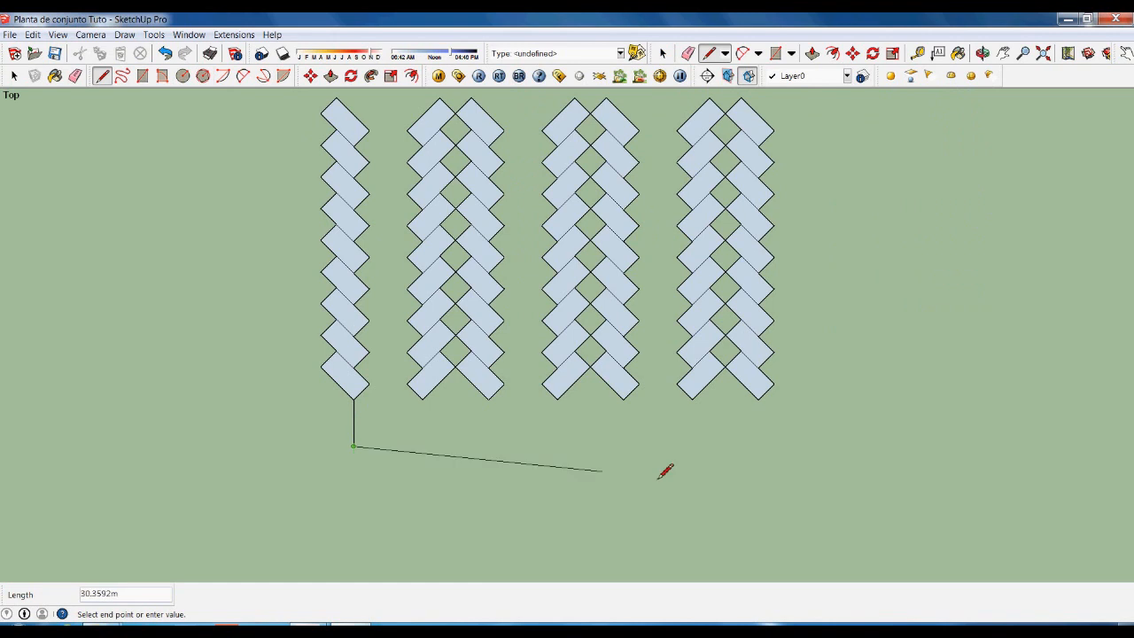
pyautogui.click(775, 446)
pyautogui.scroll(-2, 777, 447)
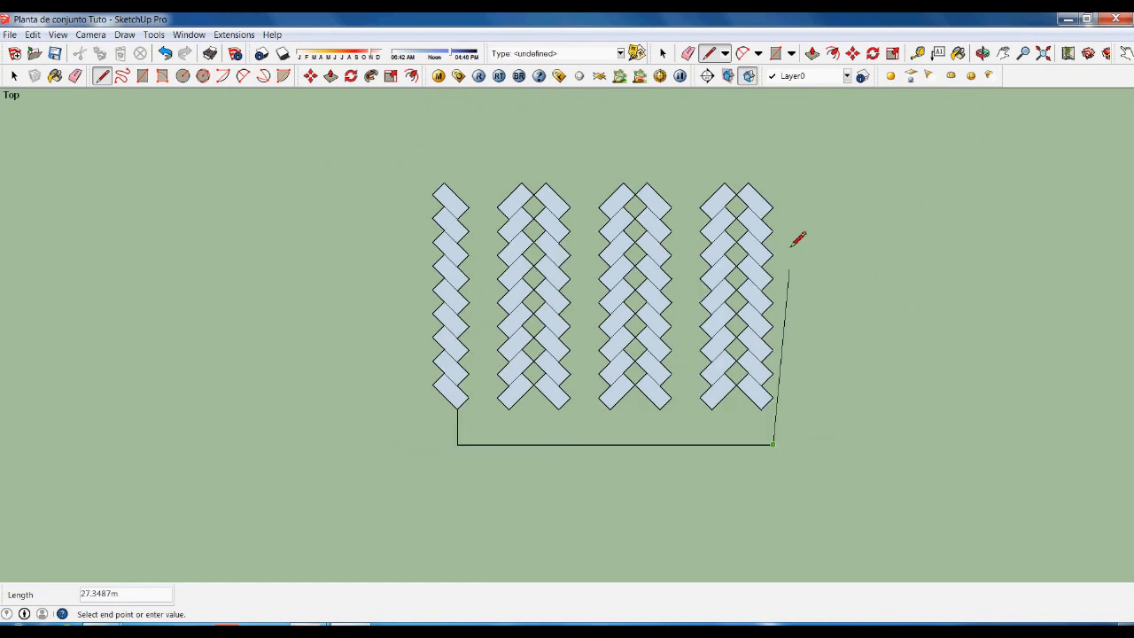
# Draw the right boundary line up along the last row's outer tips, extending slightly past the row's top.
pyautogui.scroll(2, 788, 232)
pyautogui.scroll(4, 788, 214)
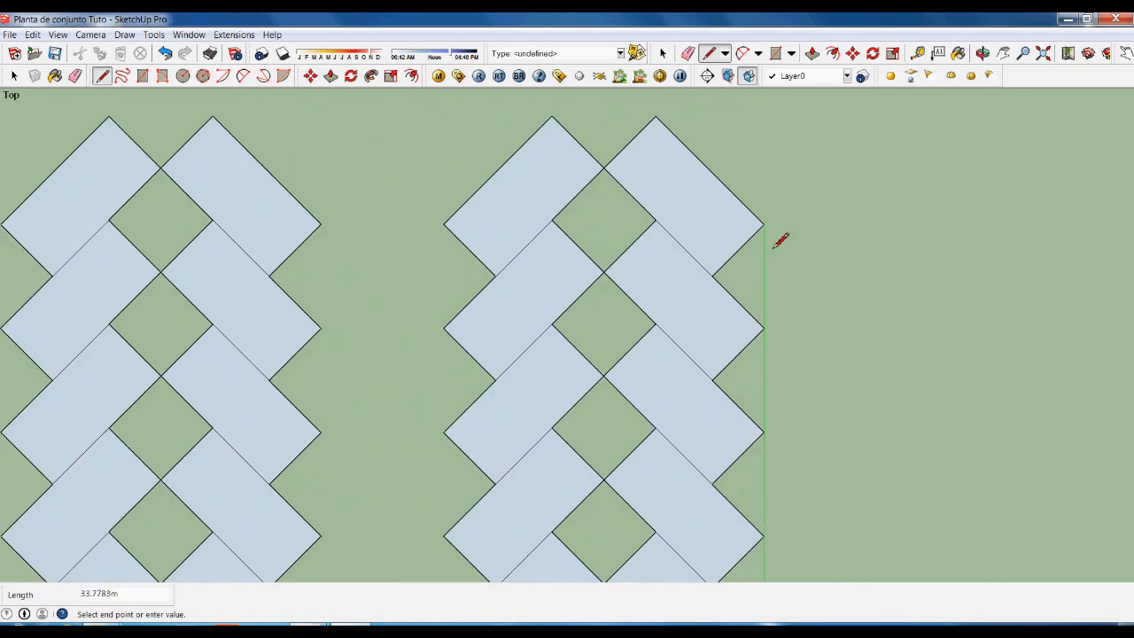
pyautogui.click(767, 237)
pyautogui.scroll(-3, 788, 296)
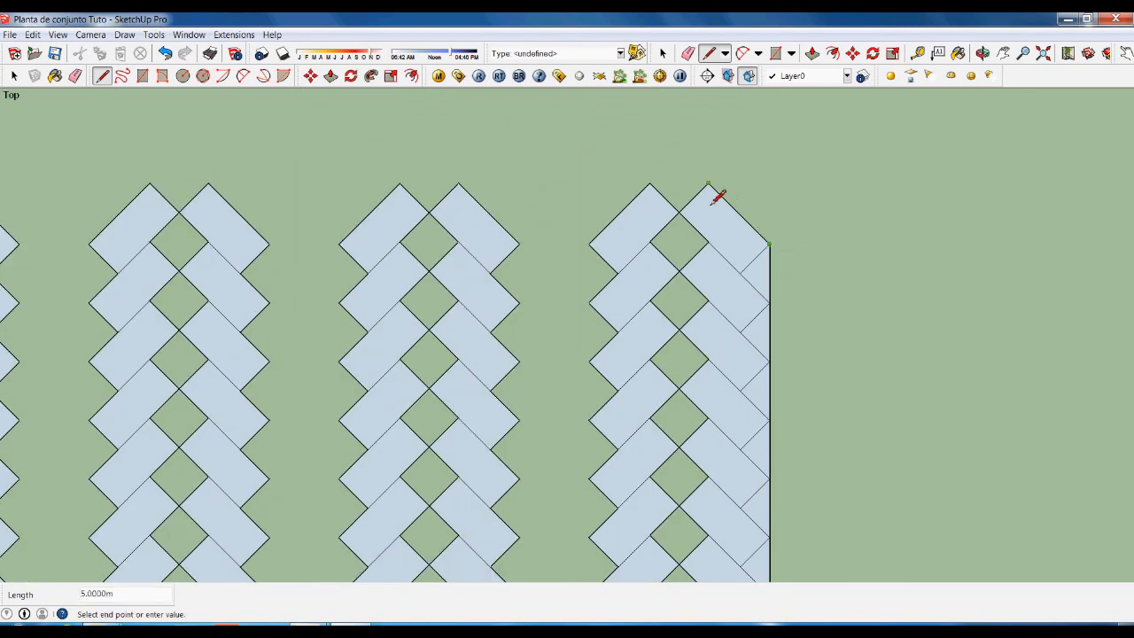
pyautogui.click(778, 183)
pyautogui.press('space')
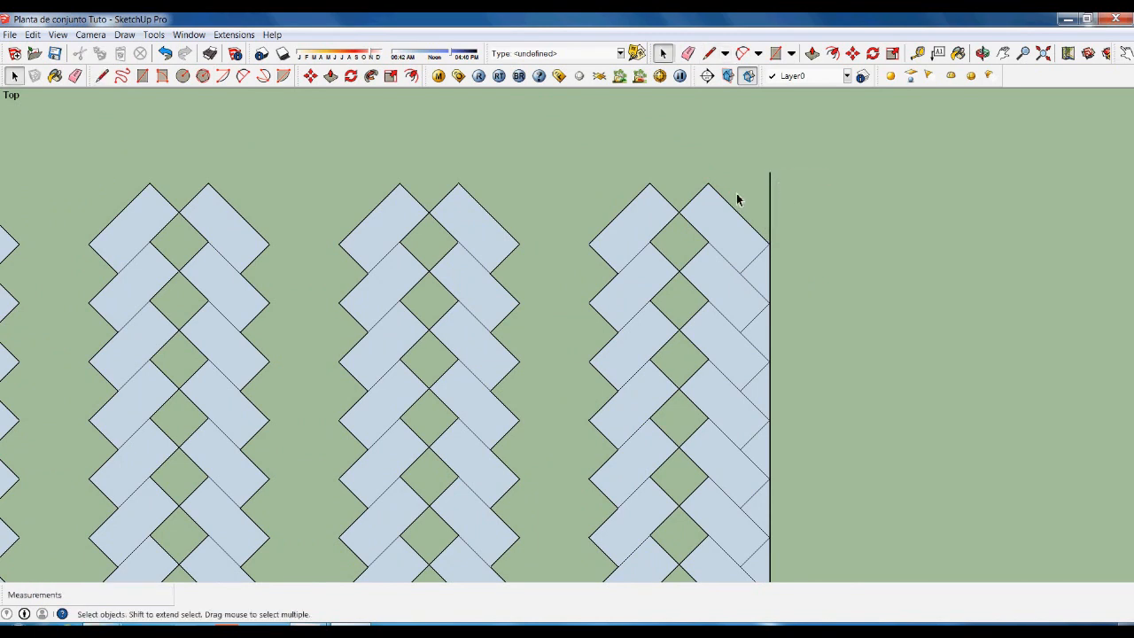
# Draw the top boundary line along the rows' upper corners, overshooting both the right boundary and the leftmost row.
pyautogui.press('l')
pyautogui.click(709, 183)
pyautogui.click(810, 197)
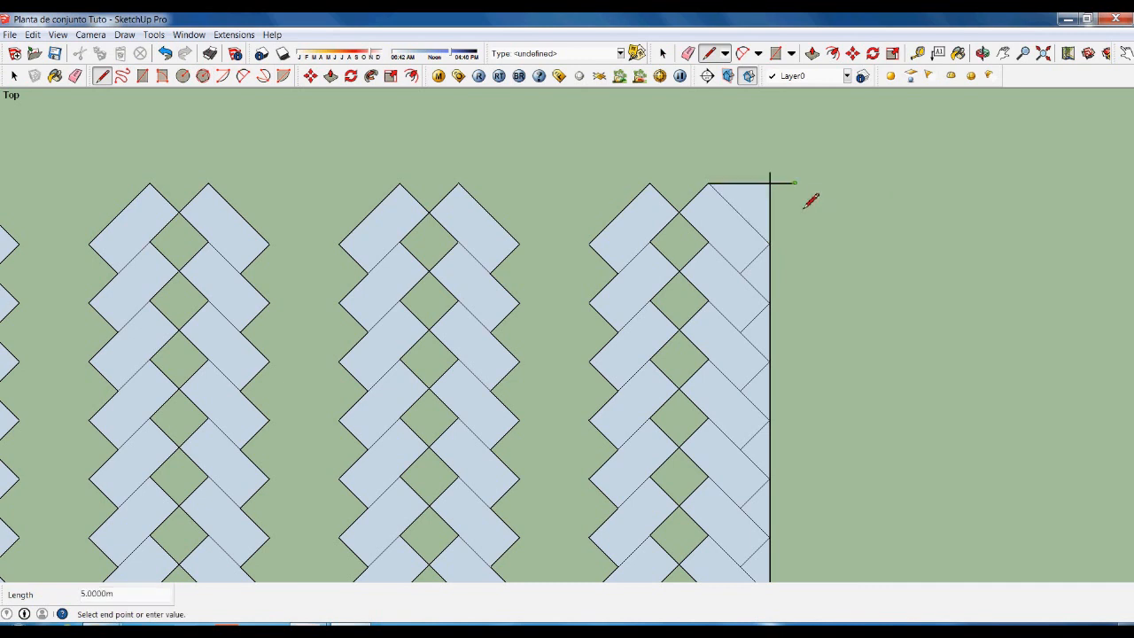
pyautogui.click(709, 184)
pyautogui.scroll(-2, 780, 186)
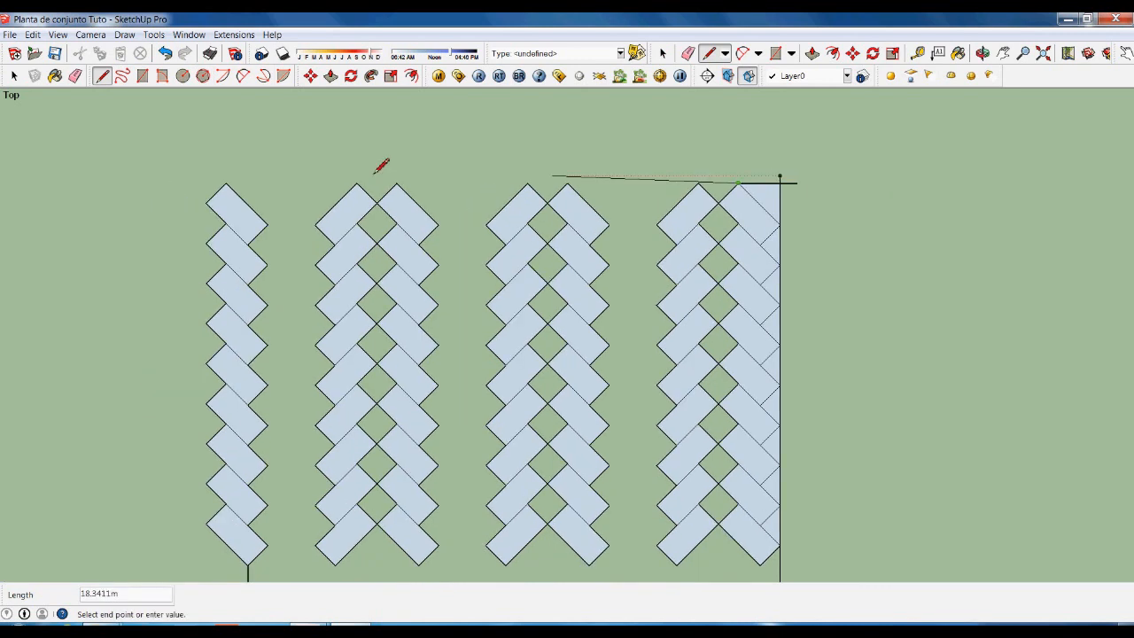
pyautogui.click(206, 195)
pyautogui.press('space')
pyautogui.scroll(2, 211, 204)
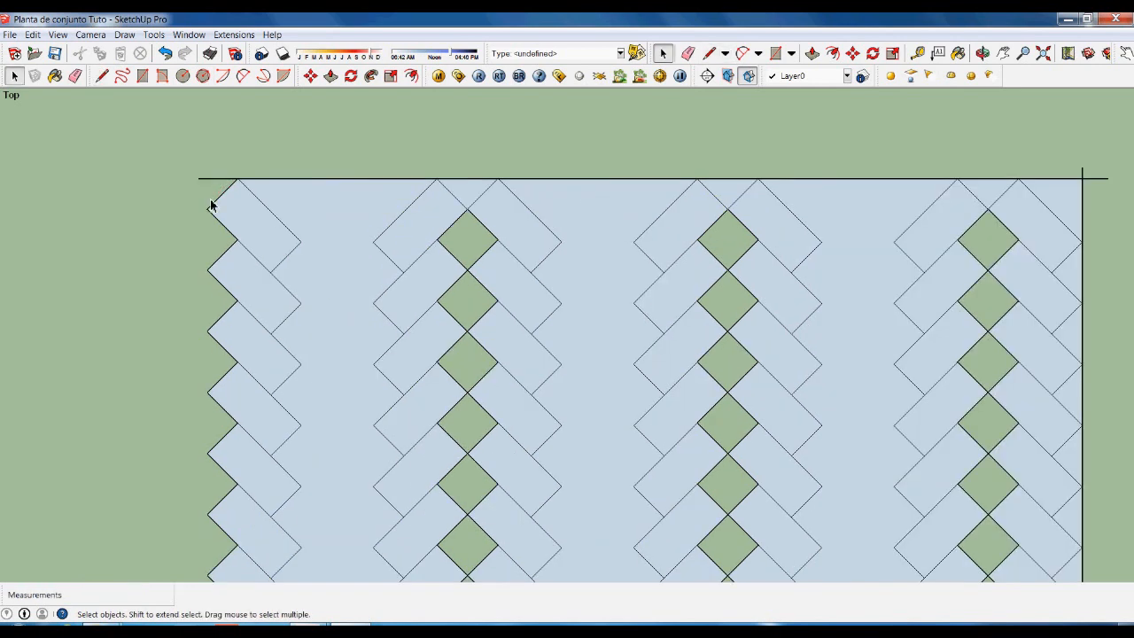
# Draw the left boundary along the first row's outer tips past the base, and extend the bottom line across it.
pyautogui.press('l')
pyautogui.click(216, 221)
pyautogui.scroll(-3, 325, 228)
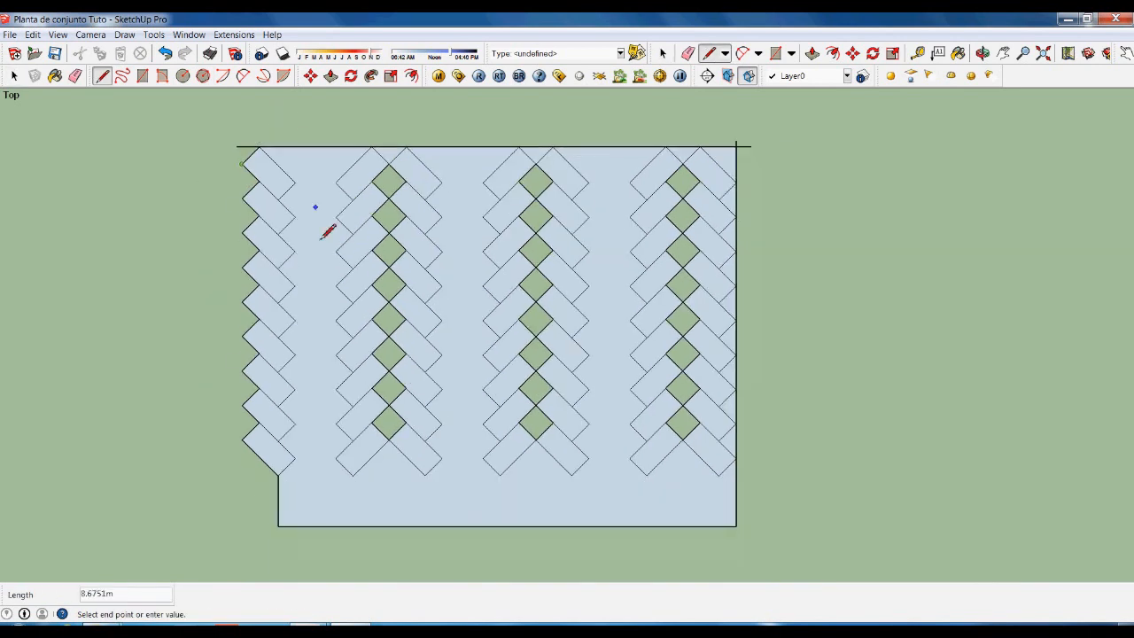
pyautogui.click(263, 466)
pyautogui.press('space')
pyautogui.scroll(4, 271, 470)
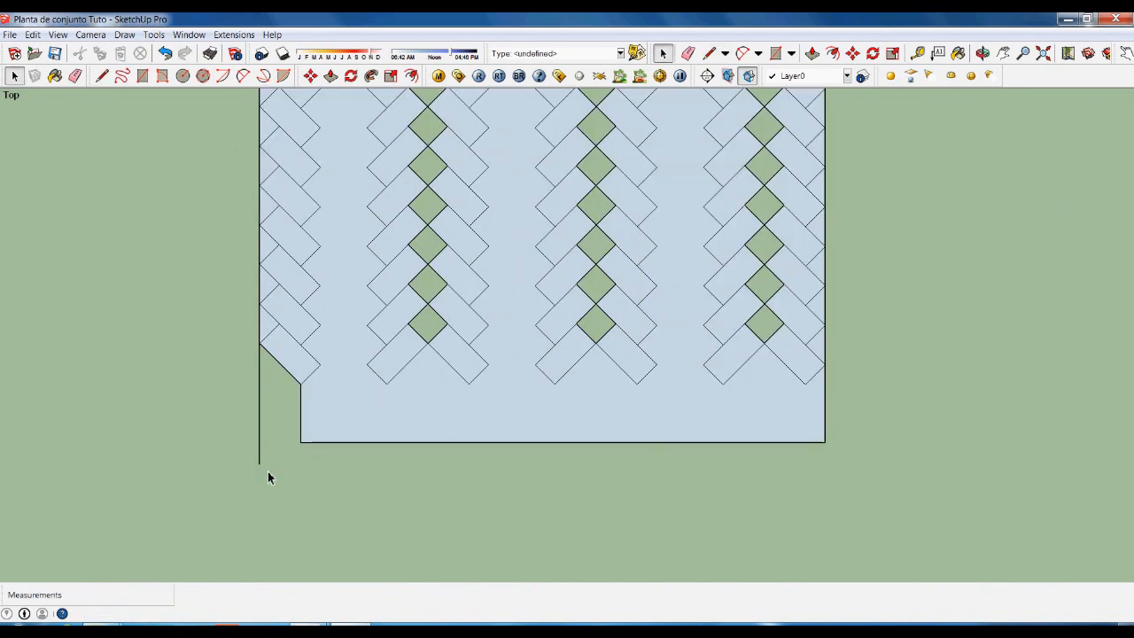
pyautogui.press('l')
pyautogui.click(309, 436)
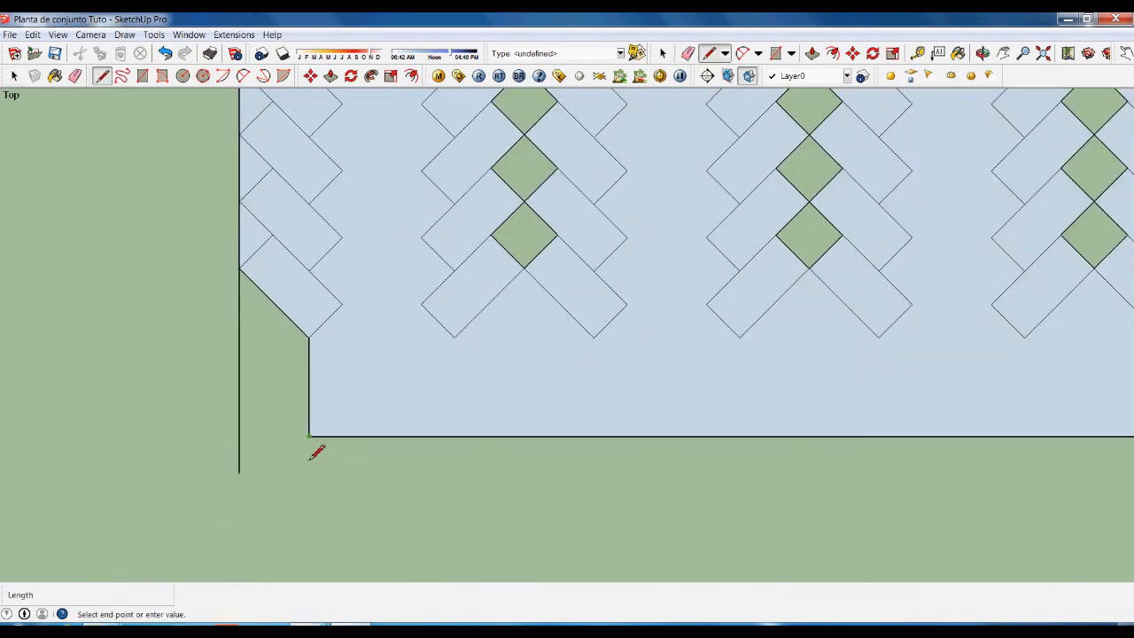
pyautogui.click(205, 441)
pyautogui.press('space')
# Delete the overshooting line ends at the lower-left corner, the short 5 m line and the face filling the aisles.
pyautogui.scroll(2, 225, 477)
pyautogui.click(244, 456)
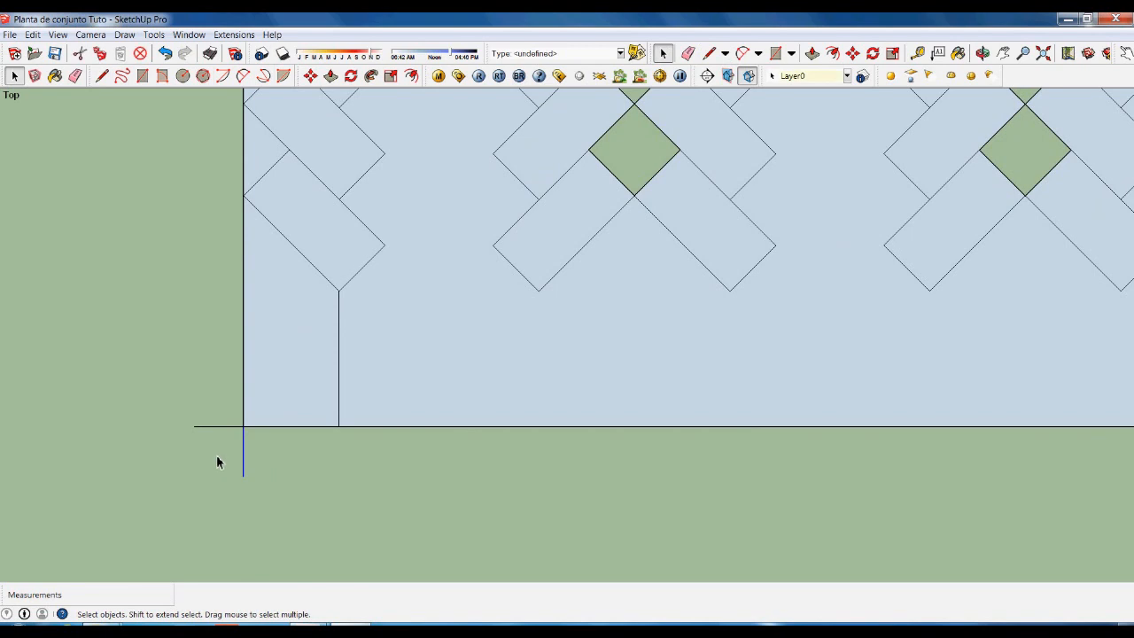
pyautogui.press('Delete')
pyautogui.click(209, 427)
pyautogui.press('Delete')
pyautogui.click(321, 370)
pyautogui.press('Delete')
pyautogui.scroll(-5, 453, 462)
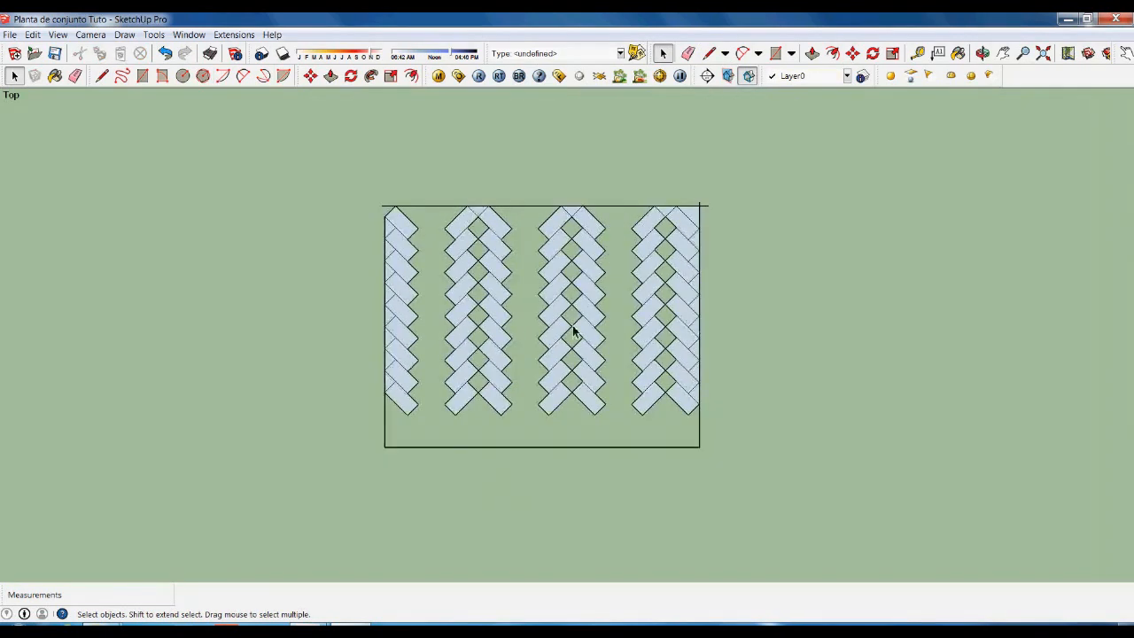
# Delete the overshooting line ends at the outline's upper-right corner.
pyautogui.scroll(2, 701, 202)
pyautogui.scroll(3, 718, 211)
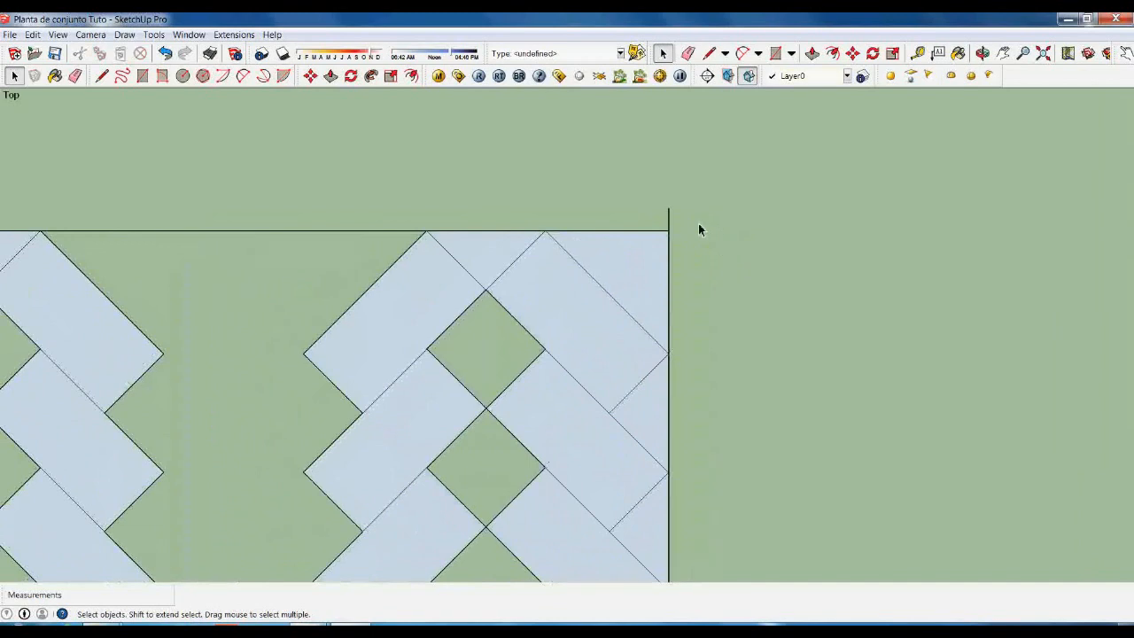
pyautogui.scroll(-4, 705, 265)
pyautogui.scroll(2, 352, 254)
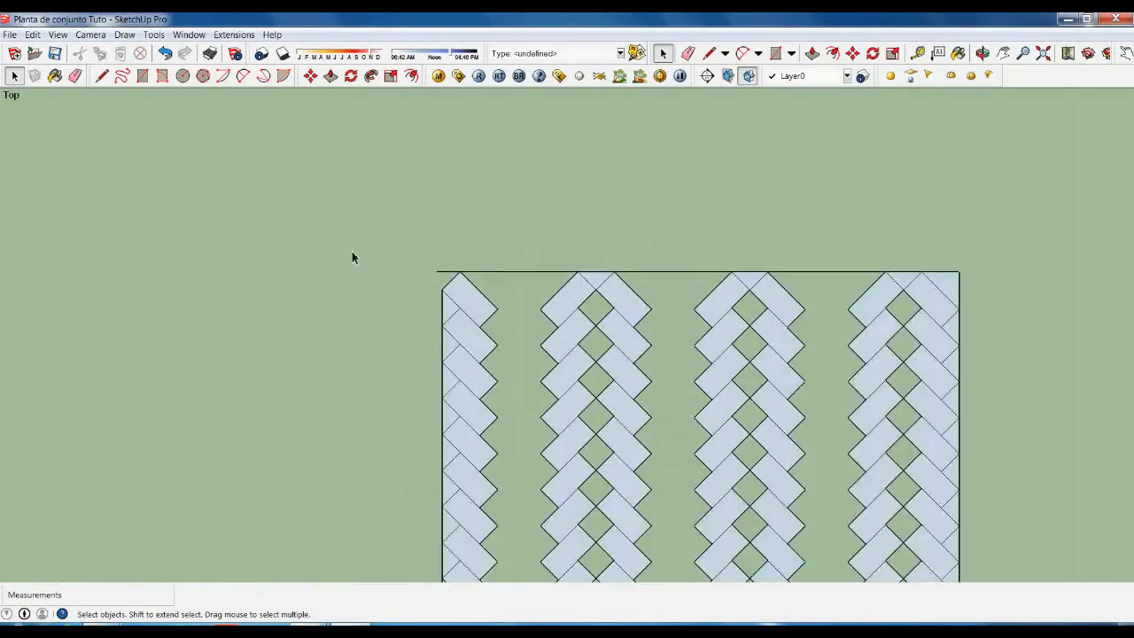
# Extend the left boundary up across the top line and delete both overshooting ends at the upper-left corner.
pyautogui.scroll(3, 439, 280)
pyautogui.press('l')
pyautogui.click(445, 312)
pyautogui.click(445, 253)
pyautogui.press('space')
pyautogui.scroll(2, 449, 281)
pyautogui.click(443, 256)
pyautogui.press('Delete')
pyautogui.click(434, 272)
pyautogui.press('Delete')
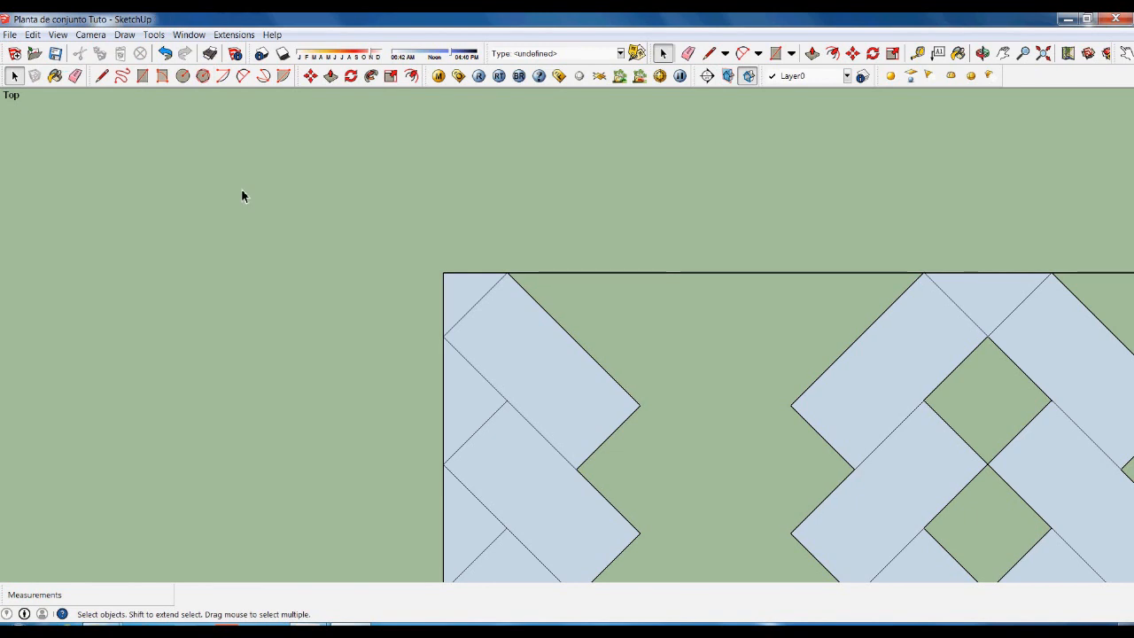
# Move the outlined parking block up to the area outside the plot's upper-left corner.
pyautogui.scroll(-6, 162, 329)
pyautogui.scroll(-4, 413, 435)
pyautogui.scroll(3, 458, 463)
pyautogui.scroll(-2, 436, 461)
pyautogui.scroll(-2, 639, 456)
pyautogui.moveTo(523, 406); pyautogui.dragTo(655, 505)
pyautogui.press('m')
pyautogui.click(673, 458)
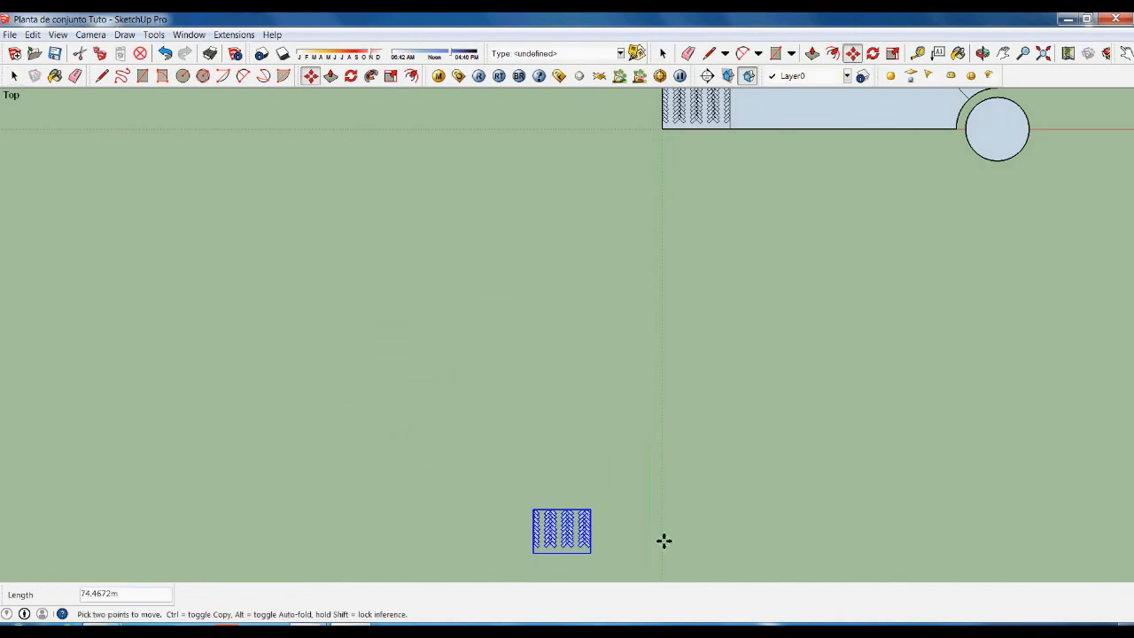
pyautogui.scroll(-3, 663, 539)
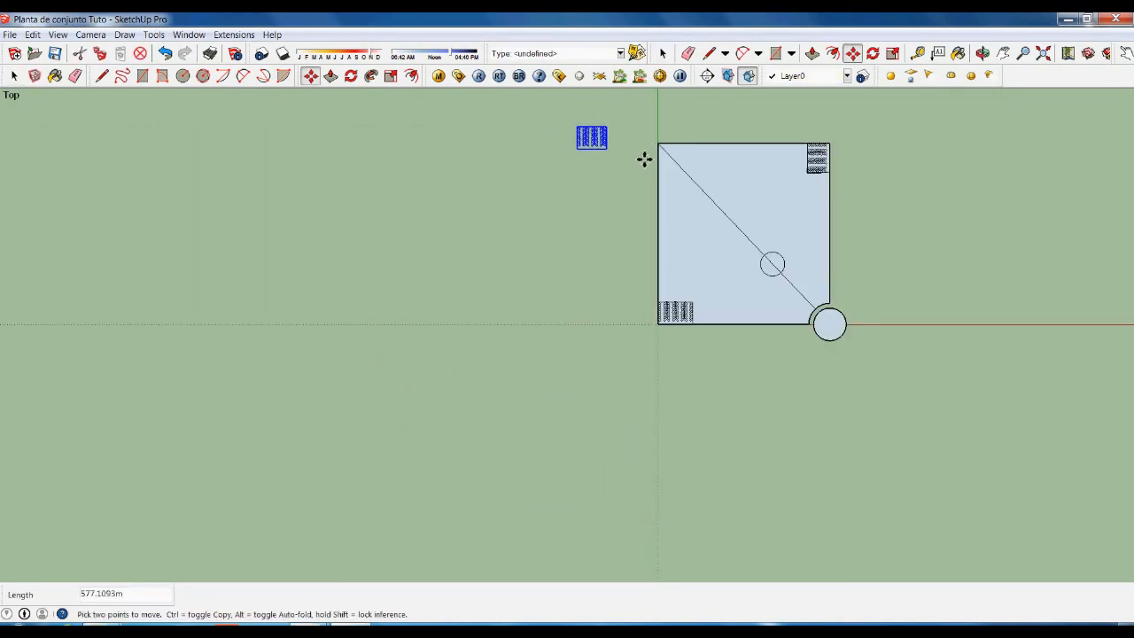
pyautogui.click(638, 140)
# Move the same parking block down and closer to the plot's left edge, slightly below the upper-left corner.
pyautogui.scroll(3, 612, 132)
pyautogui.scroll(-1, 617, 252)
pyautogui.press('space')
pyautogui.moveTo(545, 139); pyautogui.dragTo(643, 242)
pyautogui.click(572, 288)
pyautogui.moveTo(545, 139); pyautogui.dragTo(625, 258)
pyautogui.press('m')
pyautogui.click(606, 247)
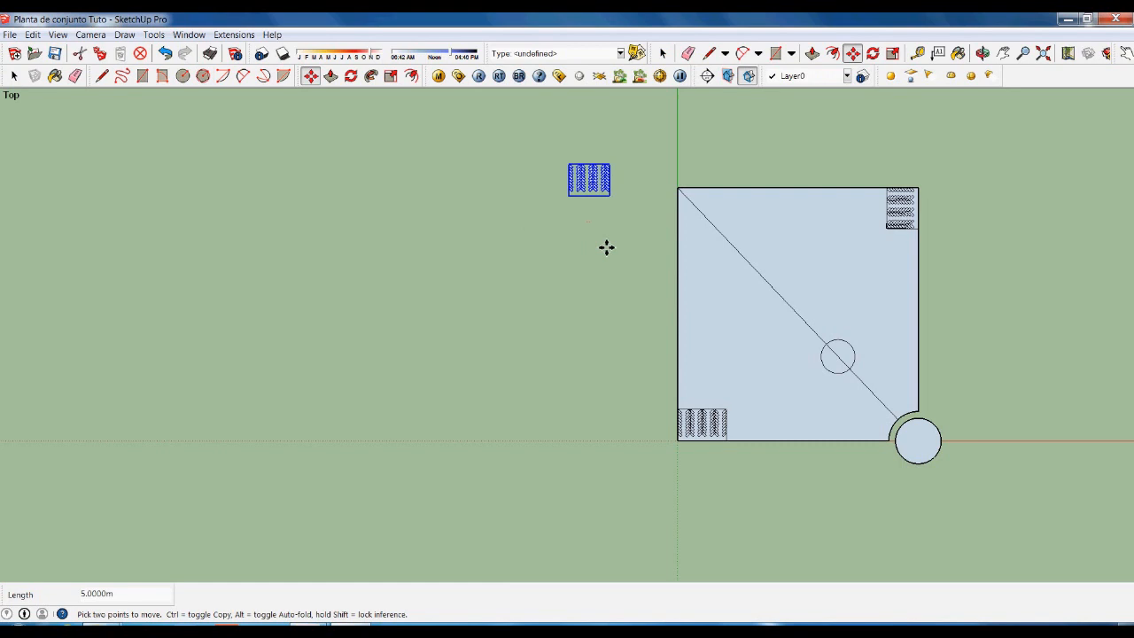
pyautogui.click(656, 288)
pyautogui.press('space')
pyautogui.click(642, 306)
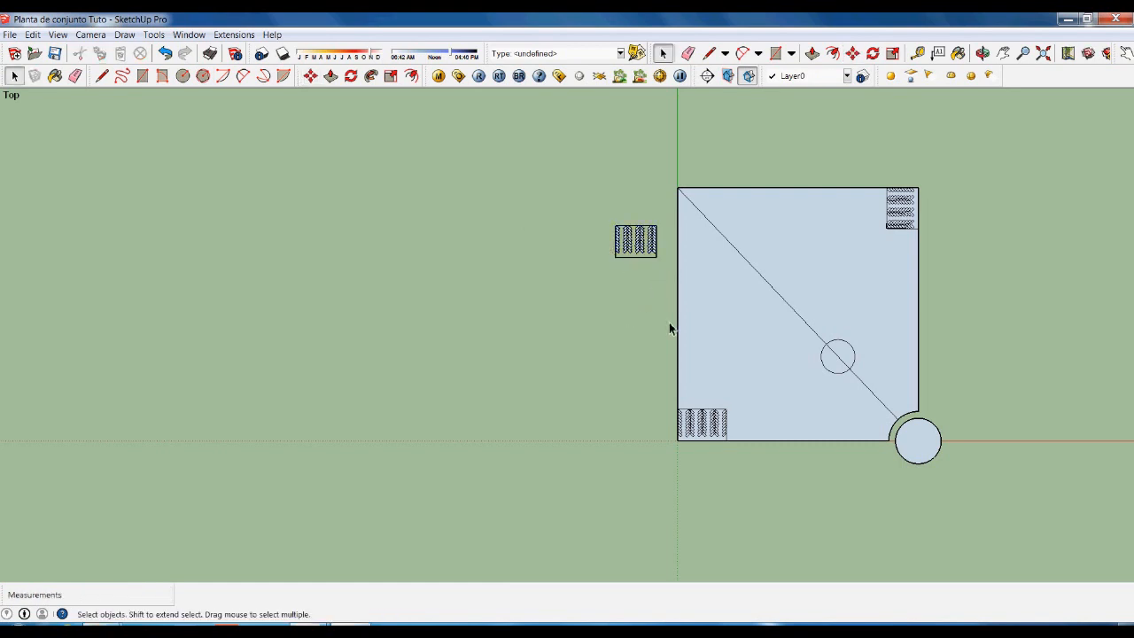
# Draw a 23 by 14 m rectangle in the empty area to the right of the plot.
pyautogui.scroll(-2, 600, 287)
pyautogui.scroll(4, 934, 380)
pyautogui.scroll(-1, 454, 318)
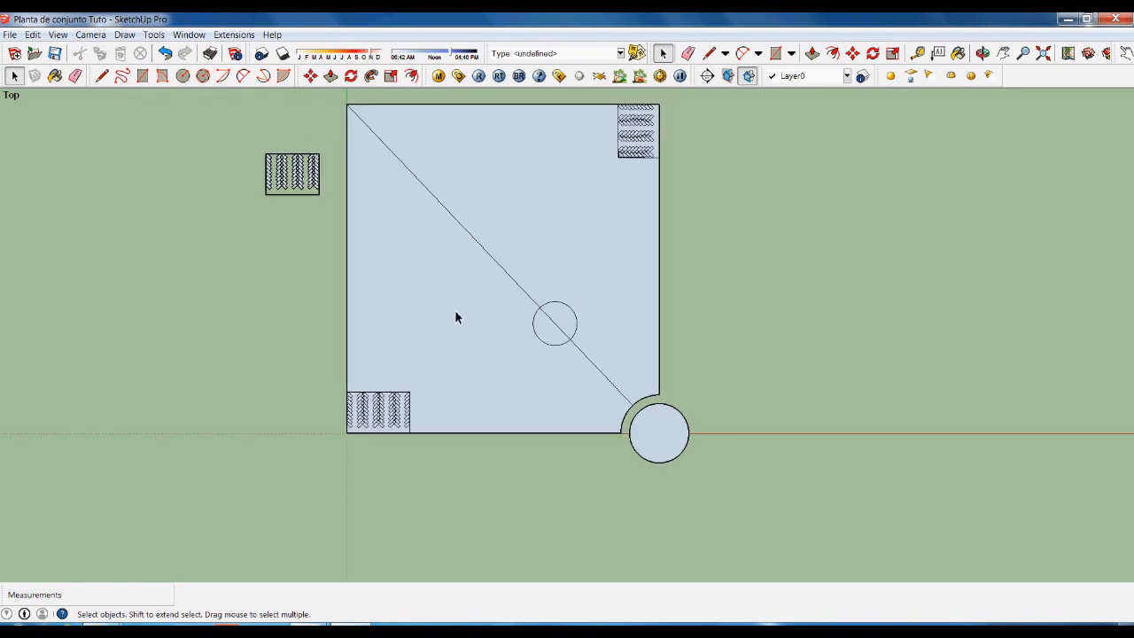
pyautogui.scroll(2, 822, 315)
pyautogui.scroll(-2, 250, 463)
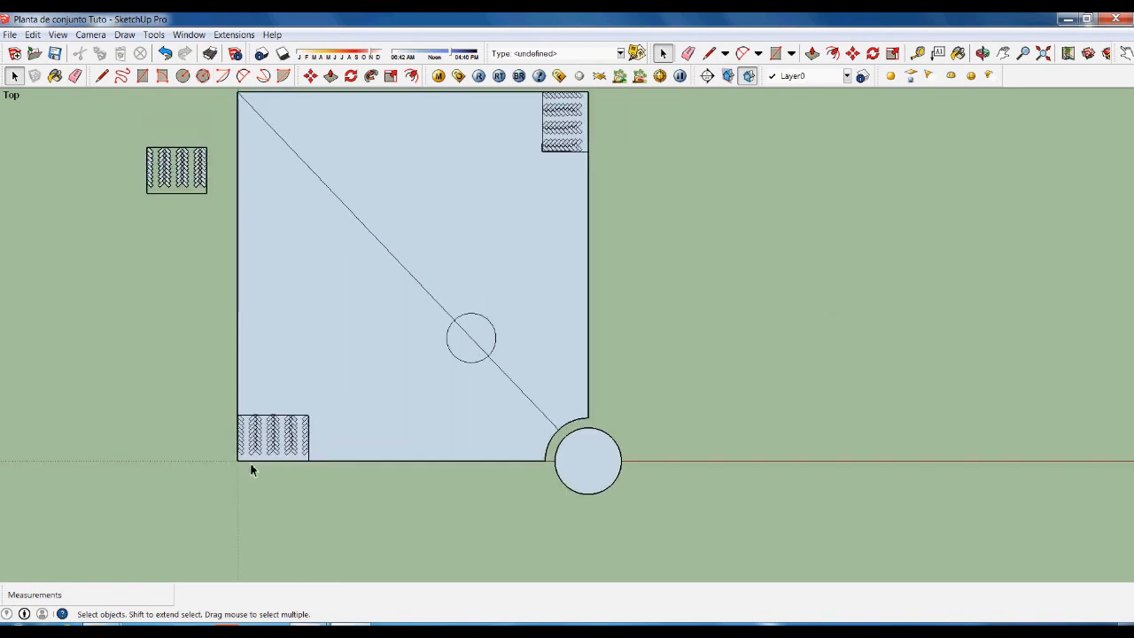
pyautogui.press('r')
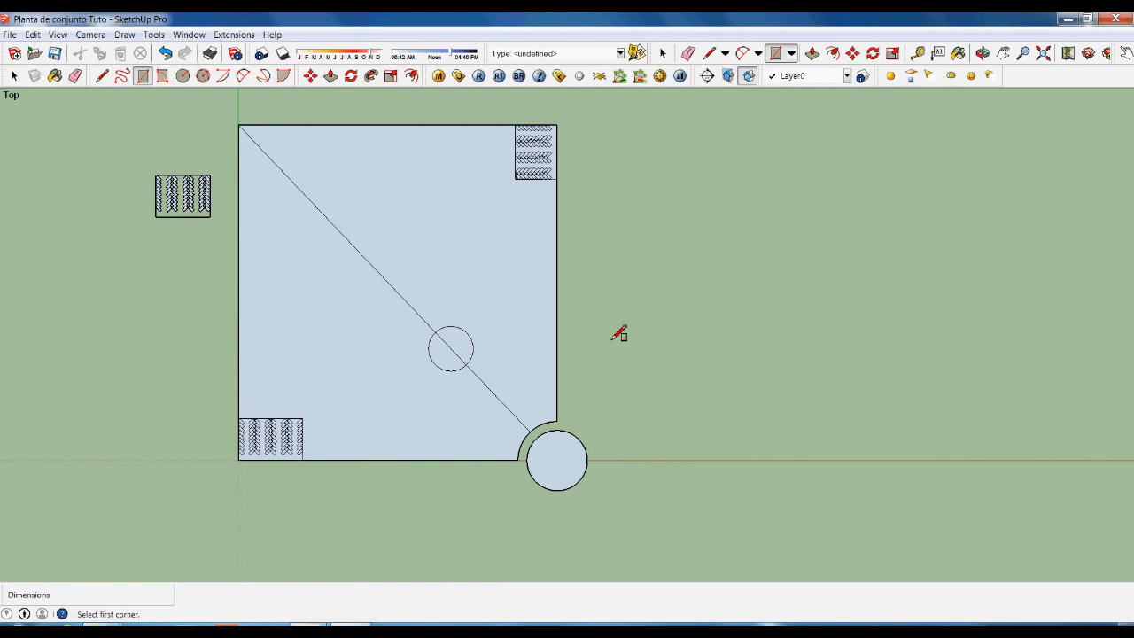
pyautogui.click(634, 369)
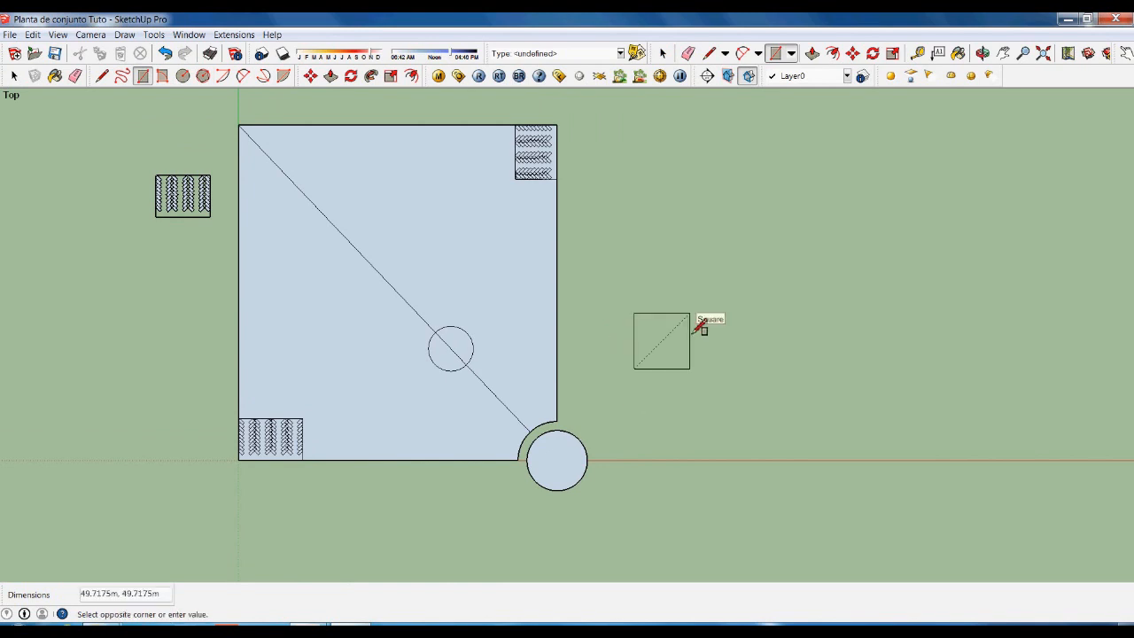
pyautogui.write('2;3.14')
pyautogui.press('Return')
pyautogui.scroll(3, 656, 373)
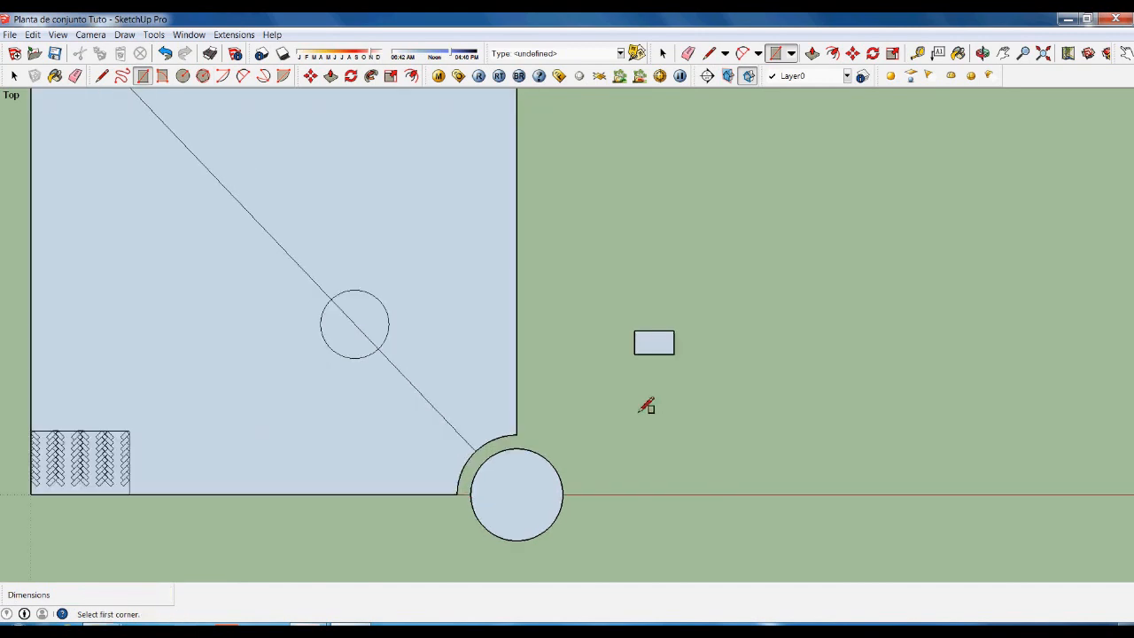
pyautogui.press('space')
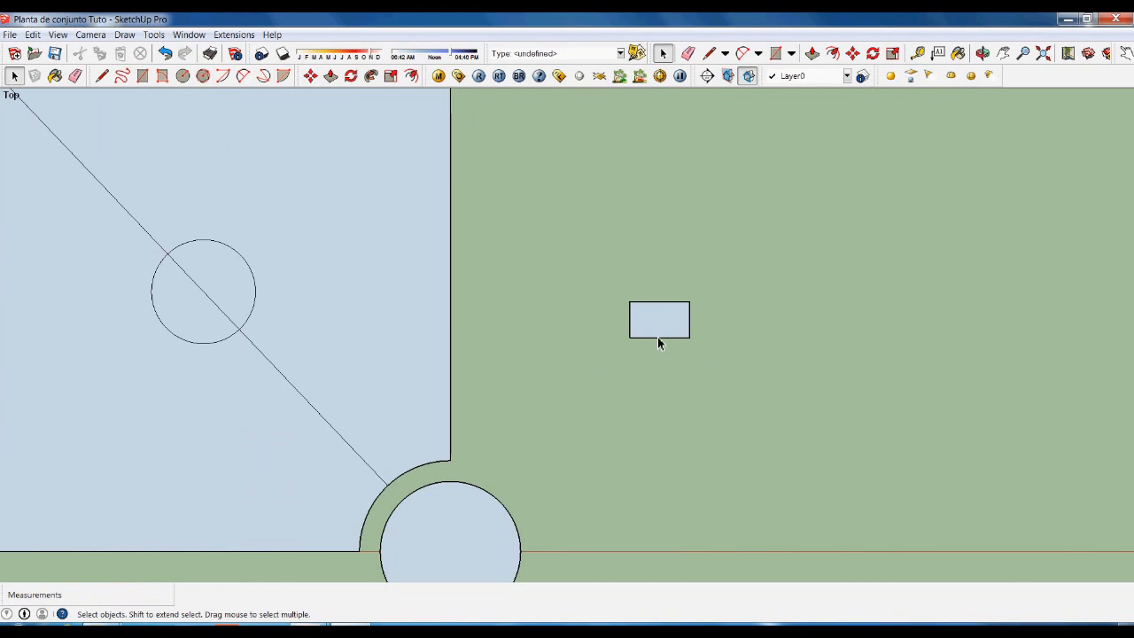
# Rotate the new rectangle 35 degrees counterclockwise about its lower-left corner.
pyautogui.click(659, 332)
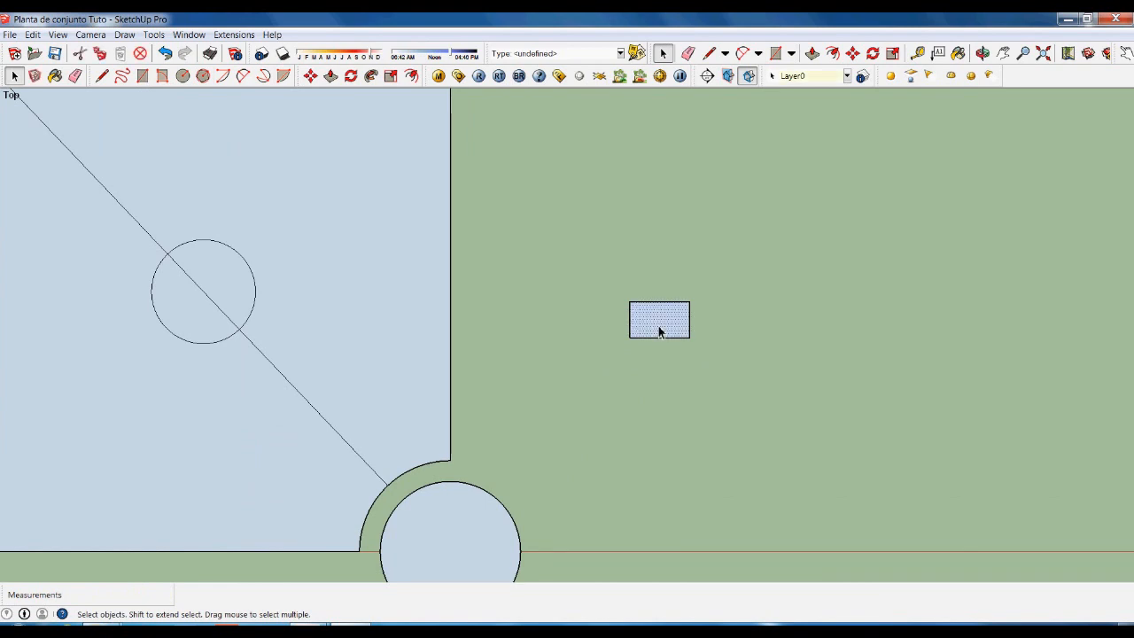
pyautogui.press('q')
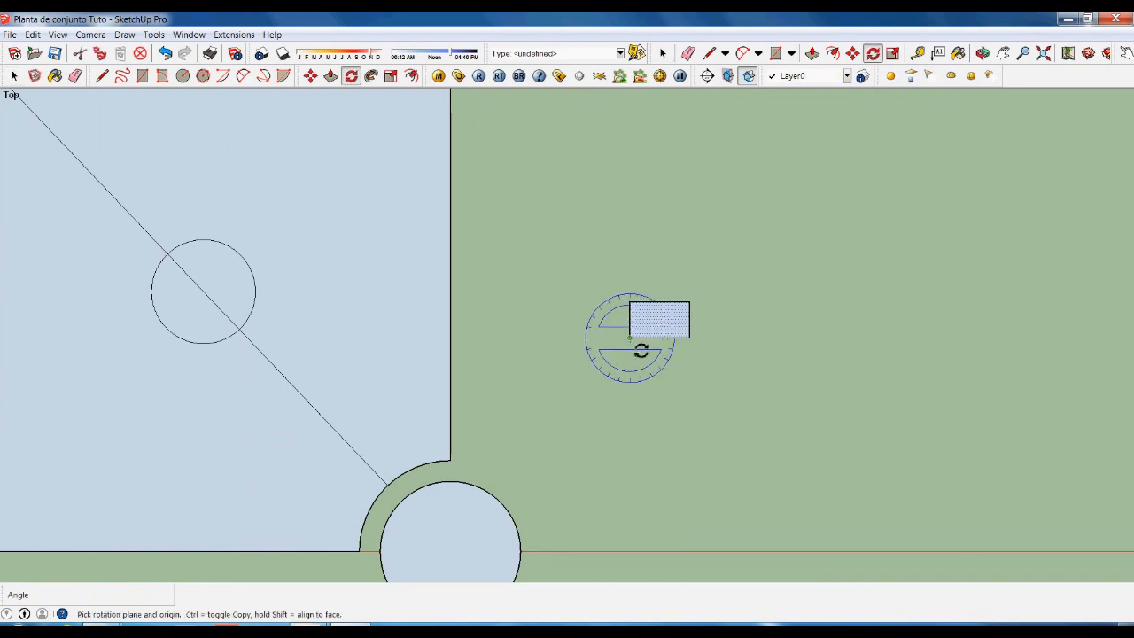
pyautogui.moveTo(629, 338); pyautogui.dragTo(739, 356)
pyautogui.click(739, 352)
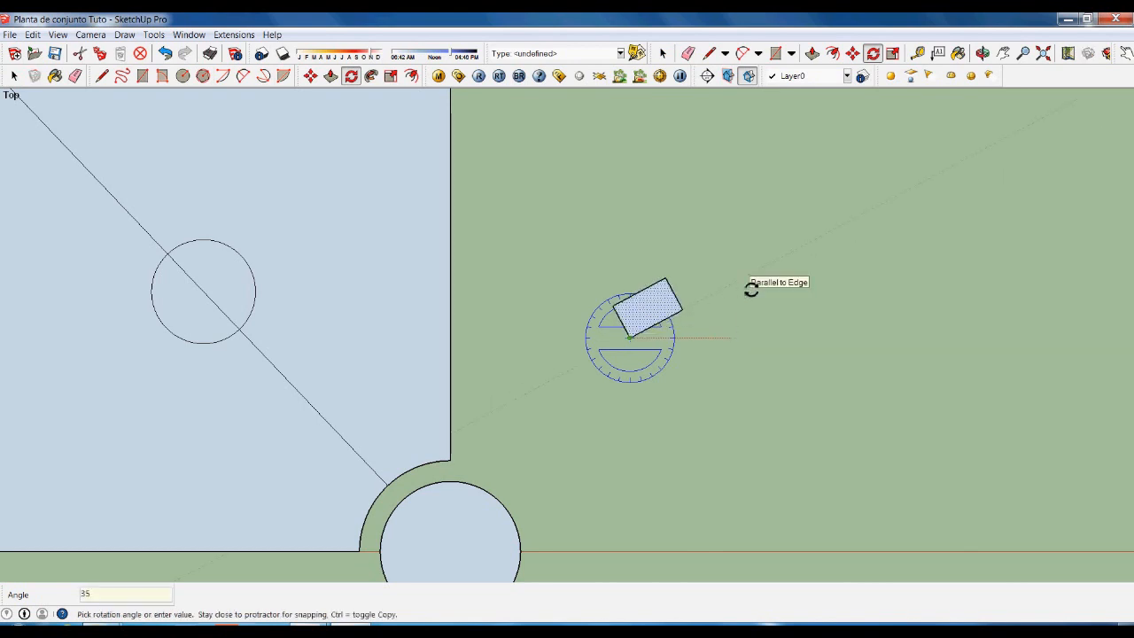
pyautogui.press('Return')
pyautogui.press('space')
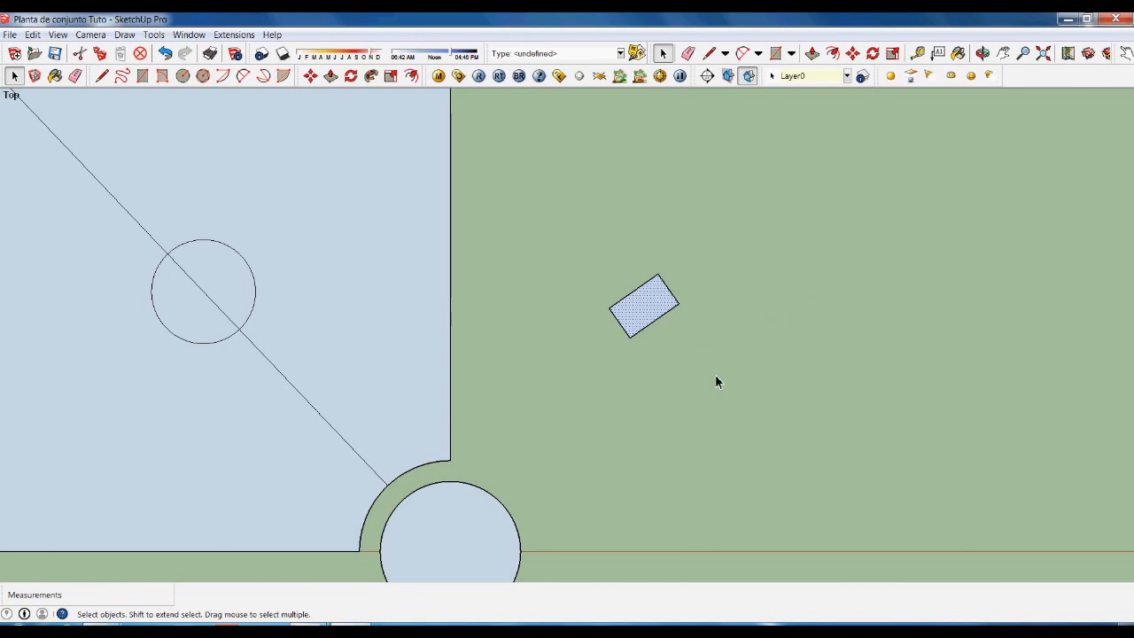
# Move the whole tilted rectangle across to the plot's left side, below the loose parking block.
pyautogui.scroll(-4, 725, 364)
pyautogui.moveTo(737, 376)
pyautogui.mouseDown()
pyautogui.moveTo(691, 314)
pyautogui.moveTo(701, 312)
pyautogui.mouseUp()
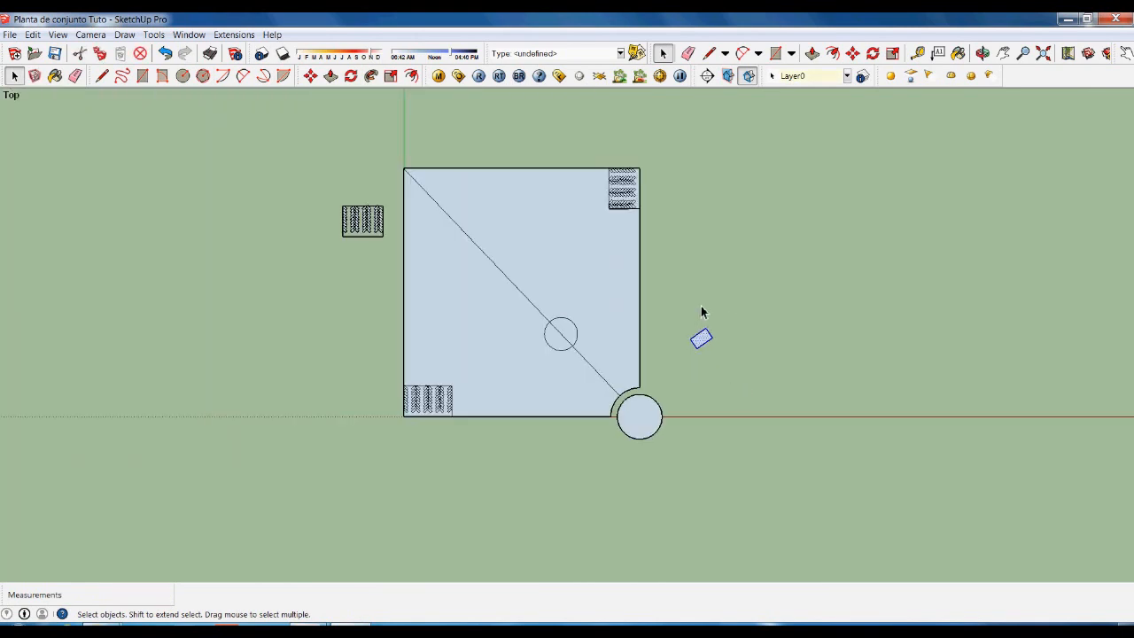
pyautogui.press('m')
pyautogui.click(714, 148)
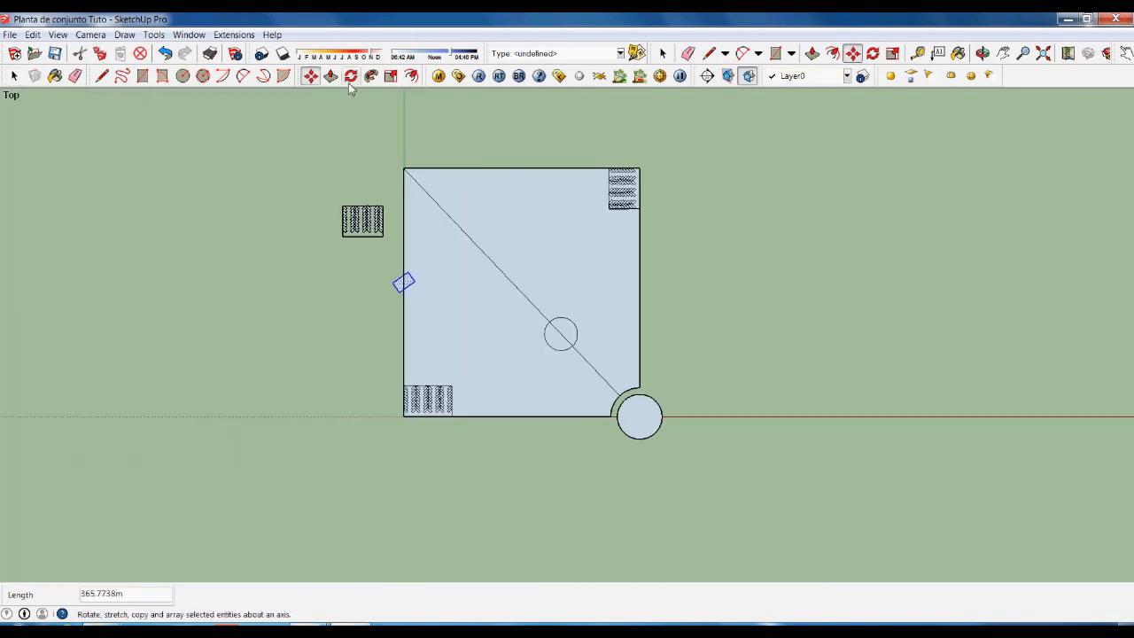
pyautogui.click(373, 116)
pyautogui.scroll(3, 344, 222)
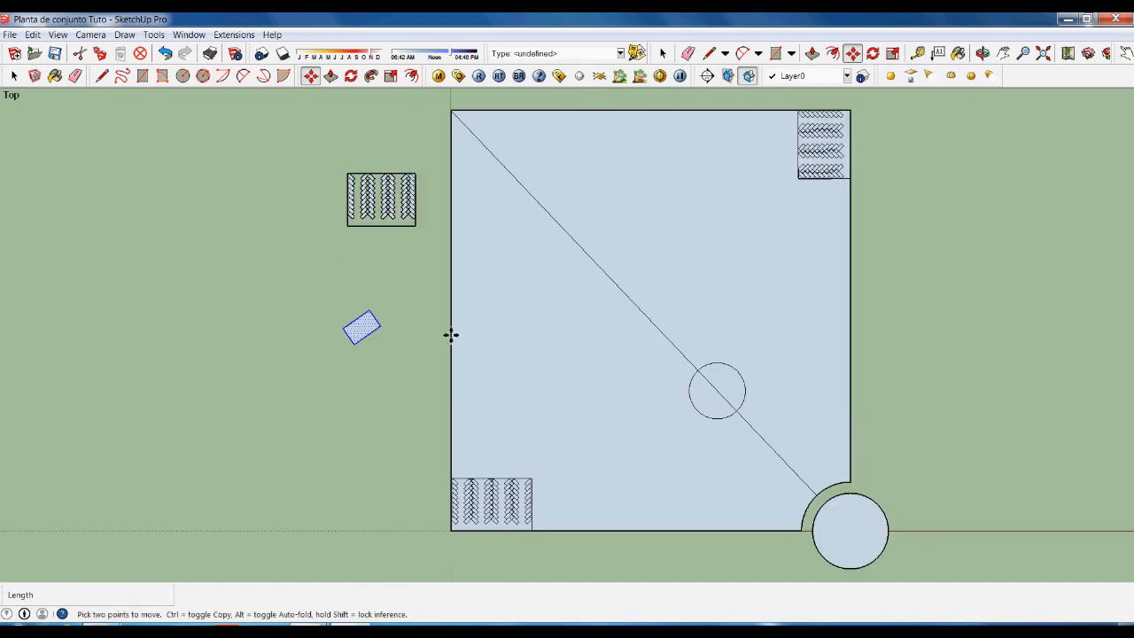
pyautogui.press('space')
pyautogui.click(377, 372)
# Orbit the model slightly and return to the standard Top view.
pyautogui.moveTo(392, 370); pyautogui.dragTo(500, 136, button='middle')
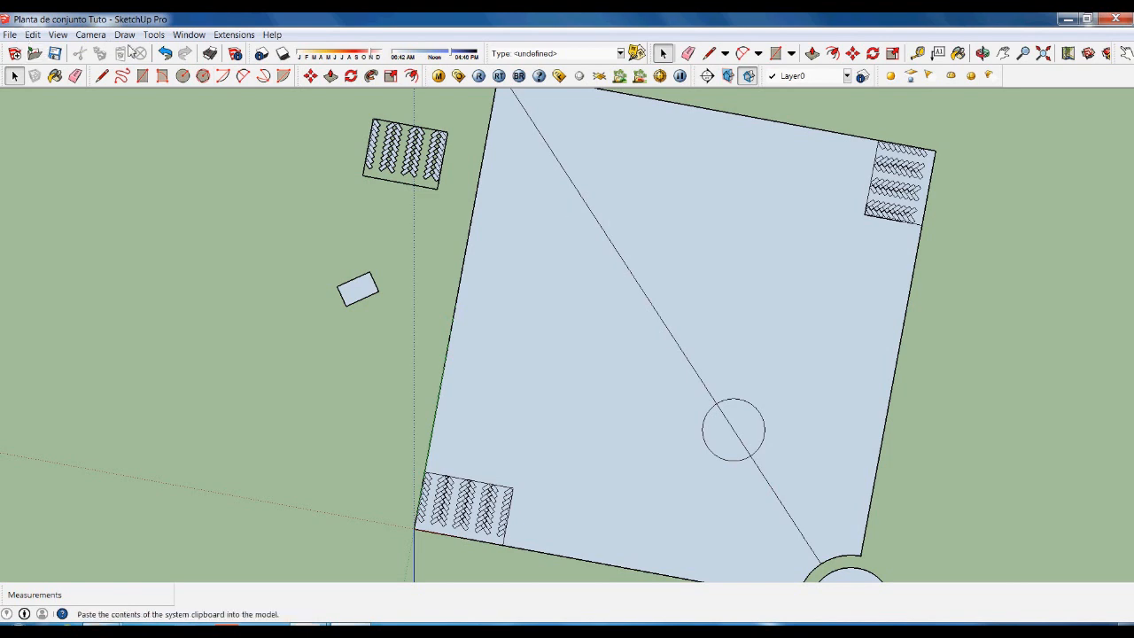
pyautogui.click(92, 35)
pyautogui.moveTo(101, 86)
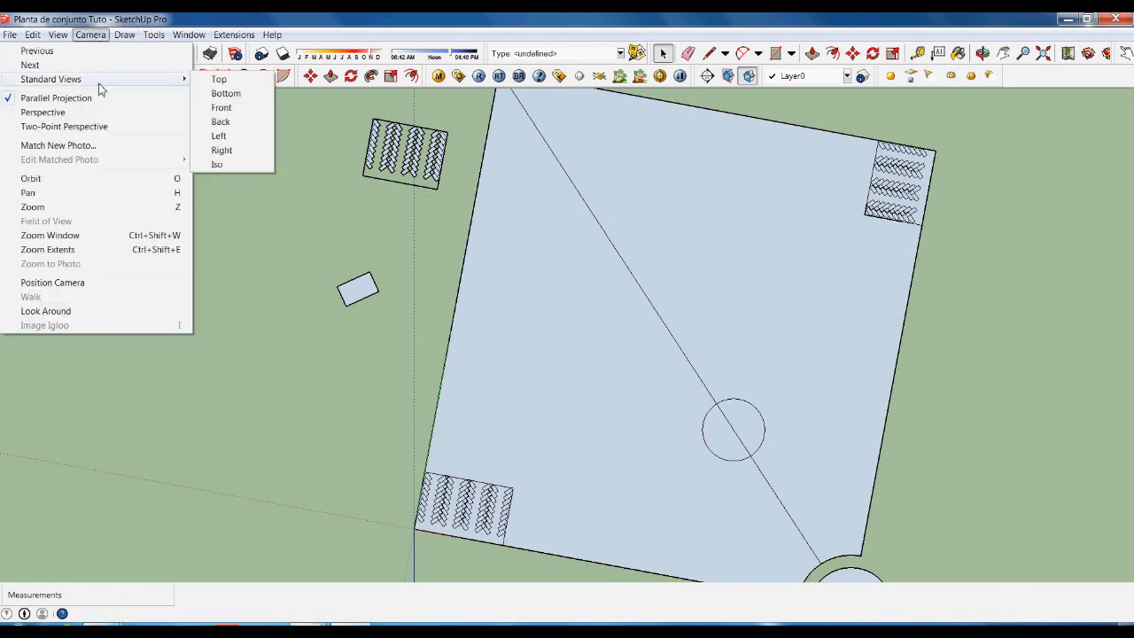
pyautogui.click(221, 80)
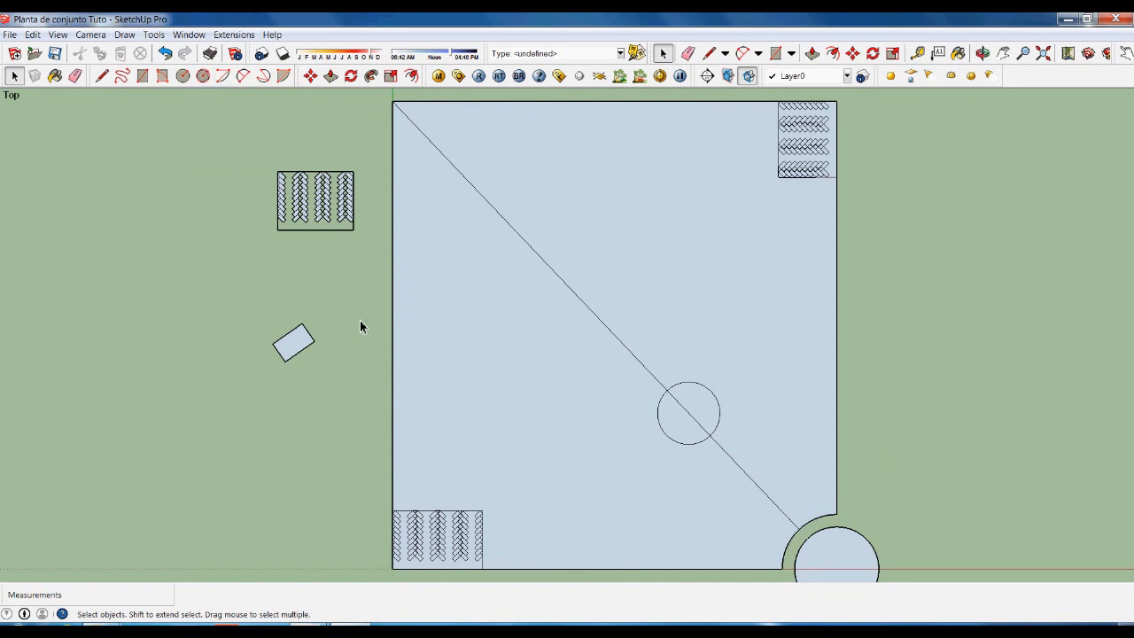
pyautogui.scroll(-2, 873, 355)
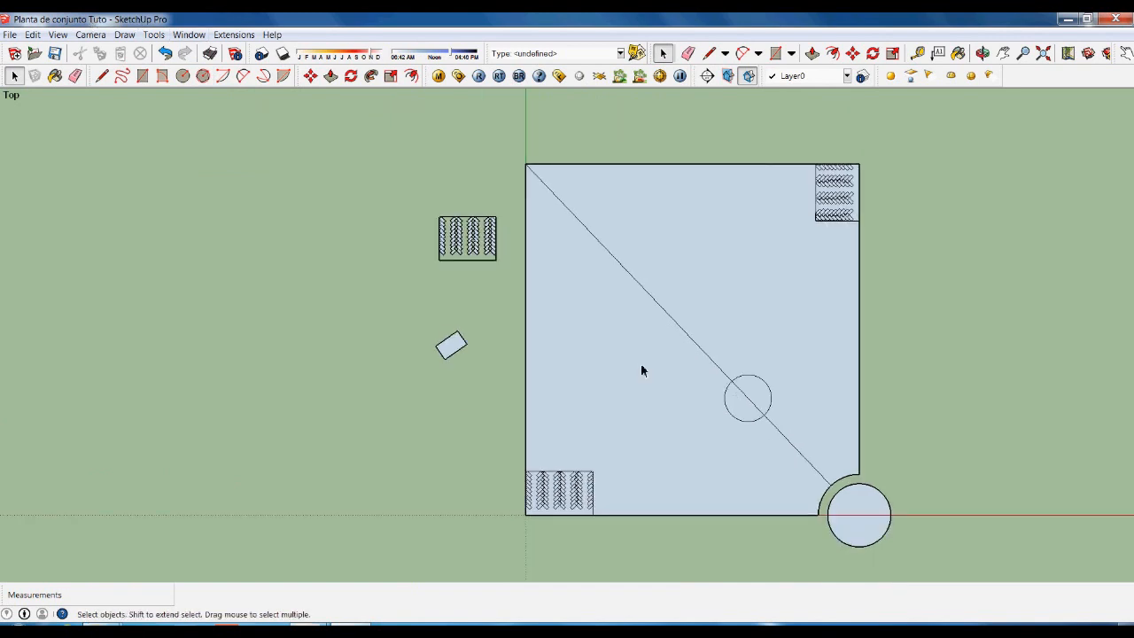
pyautogui.scroll(3, 461, 414)
pyautogui.scroll(-2, 585, 257)
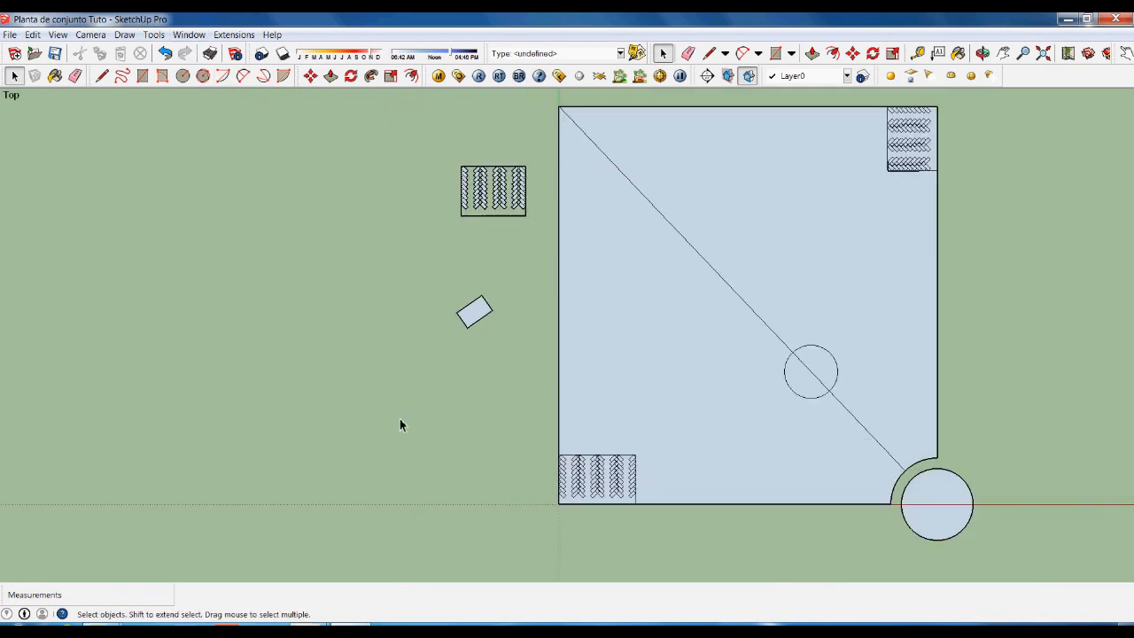
# Draw a 63 by 67 m rectangle below the tilted one and check its right edge with the Tape Measure.
pyautogui.press('r')
pyautogui.click(379, 449)
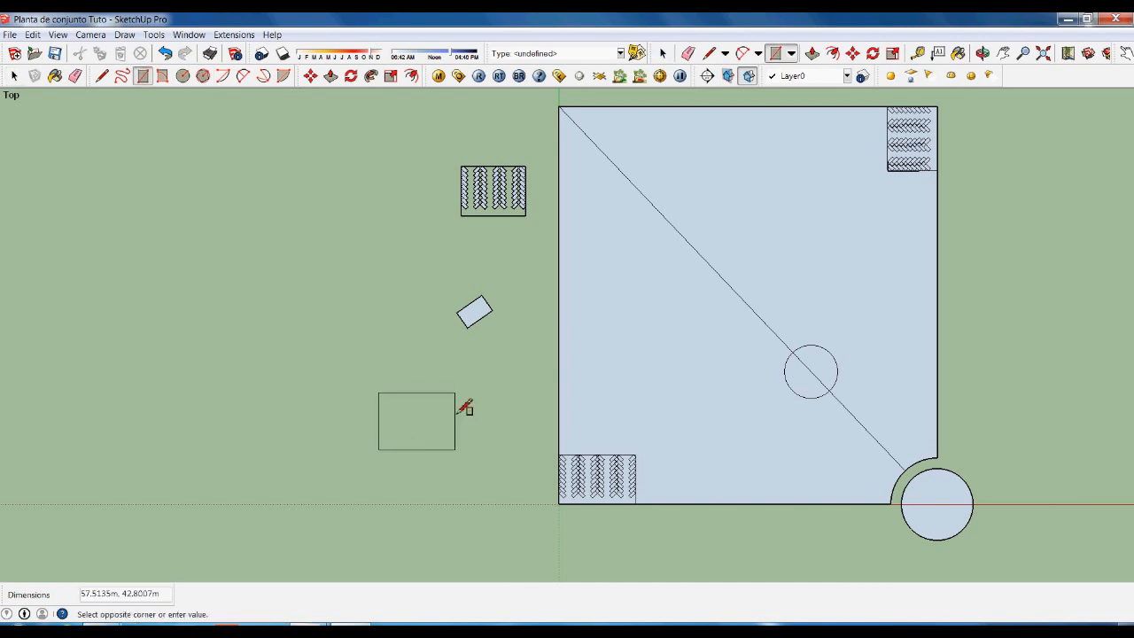
pyautogui.write('5')
pyautogui.press('Return')
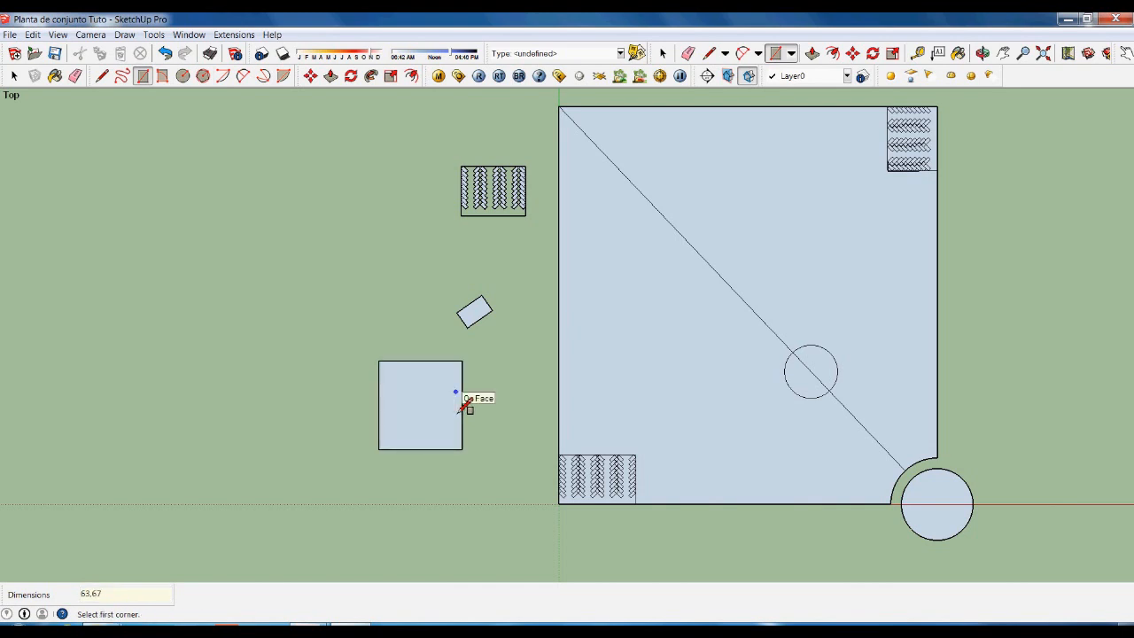
pyautogui.press('t')
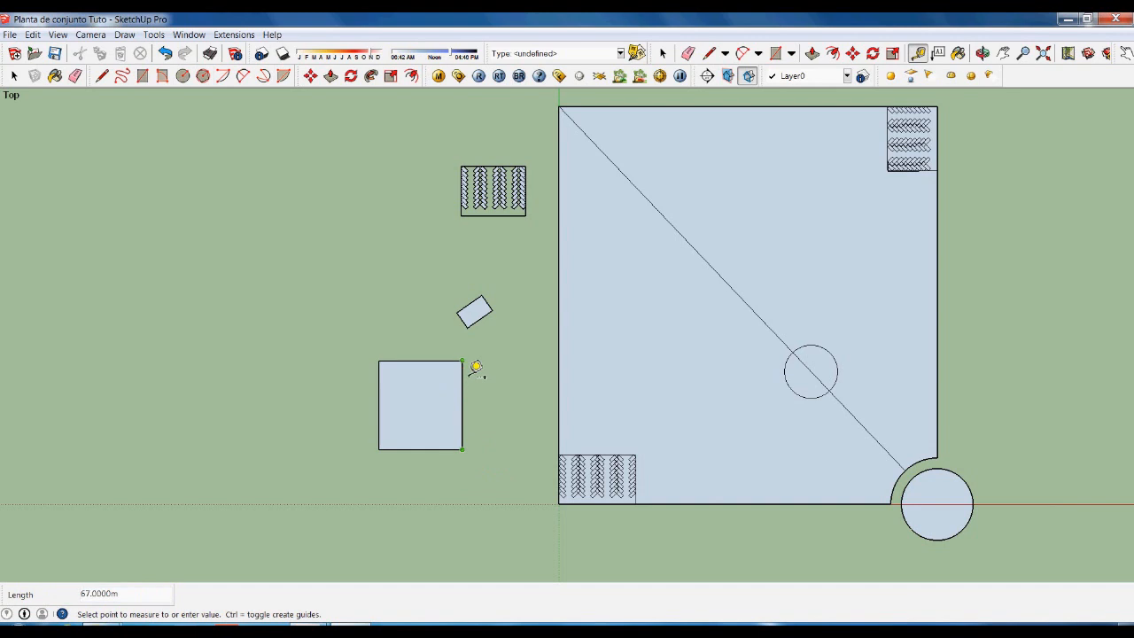
pyautogui.press('space')
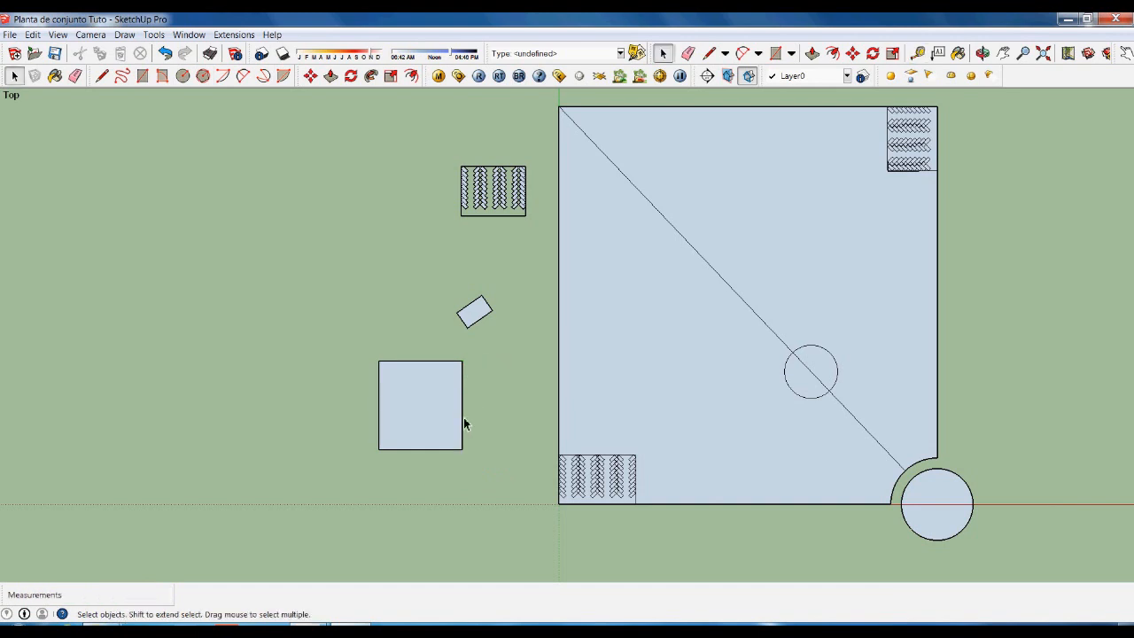
# Copy the tilted rectangle about 27 m straight up along the green axis.
pyautogui.scroll(2, 486, 368)
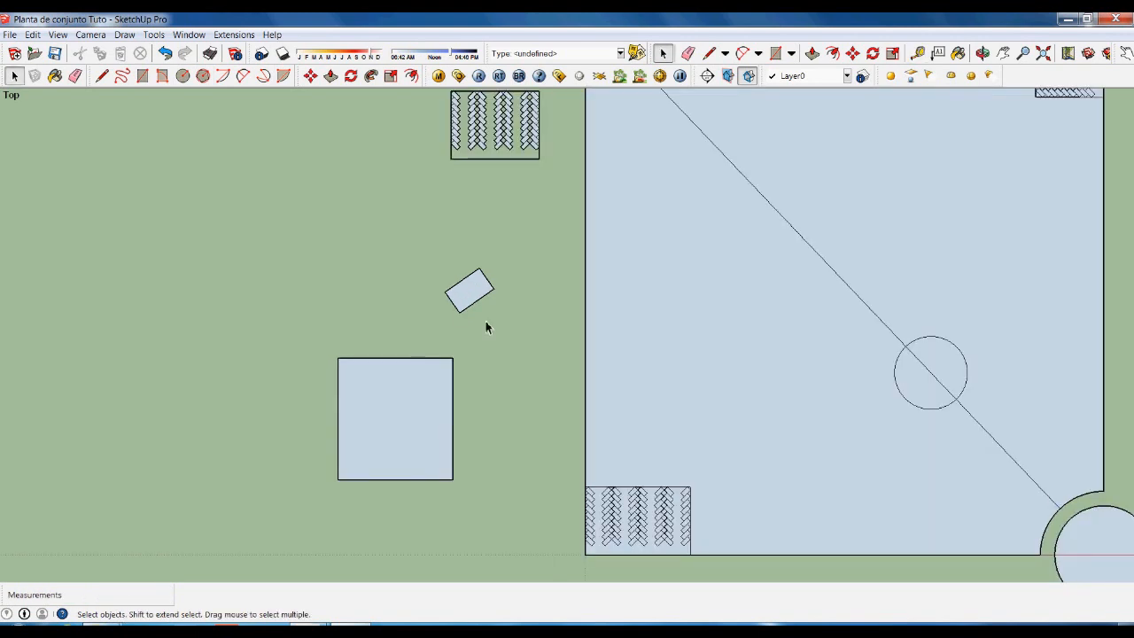
pyautogui.scroll(2, 507, 309)
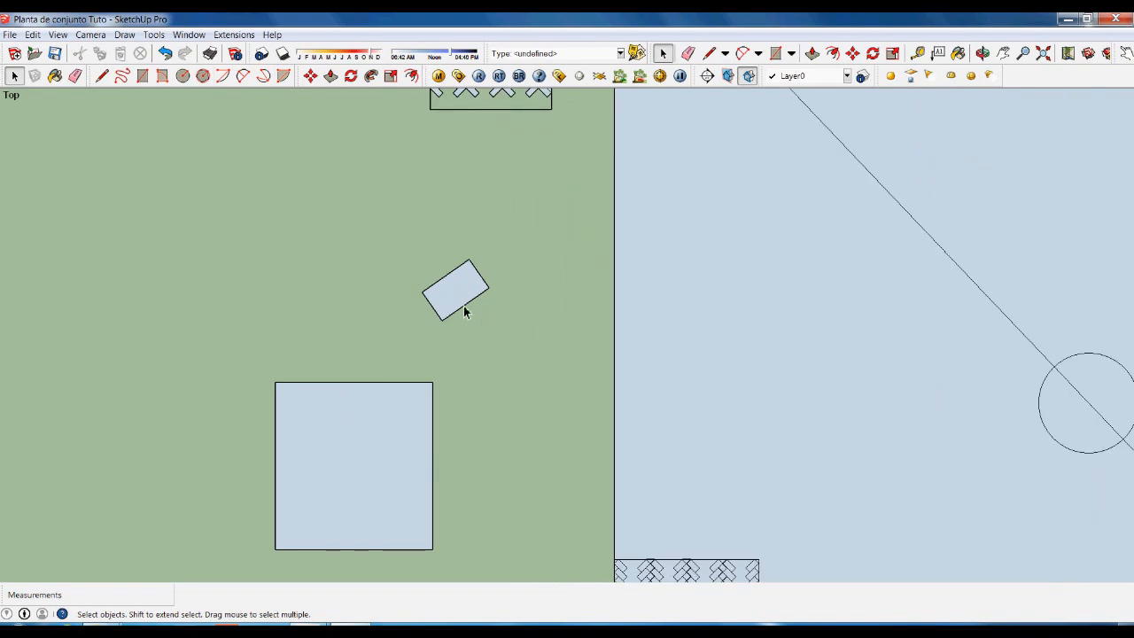
pyautogui.click(462, 306)
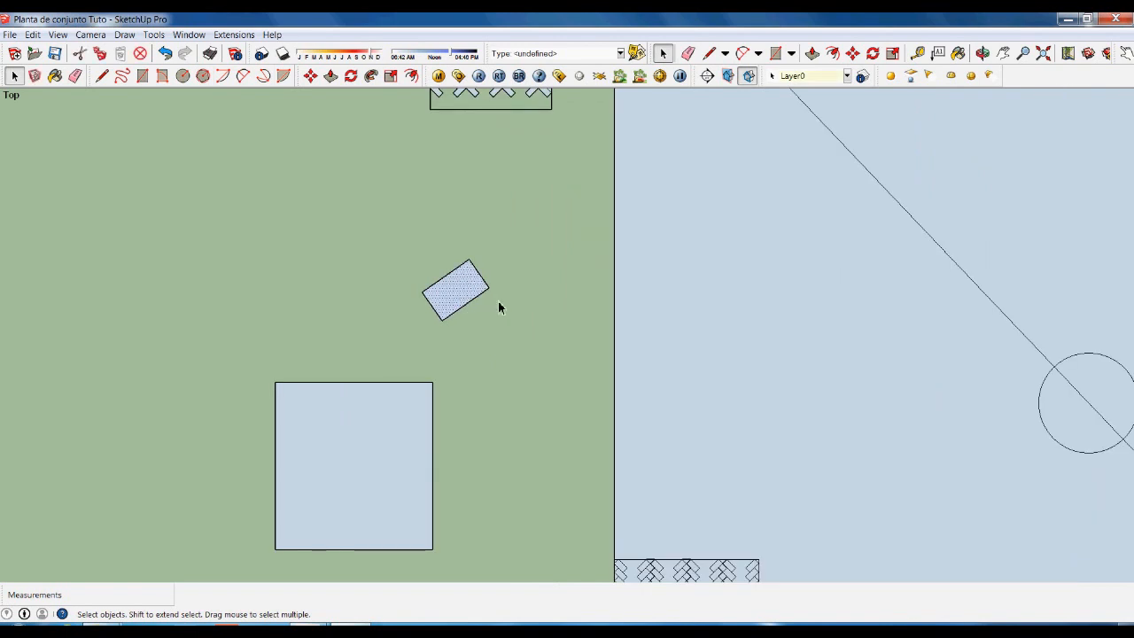
pyautogui.scroll(-2, 498, 301)
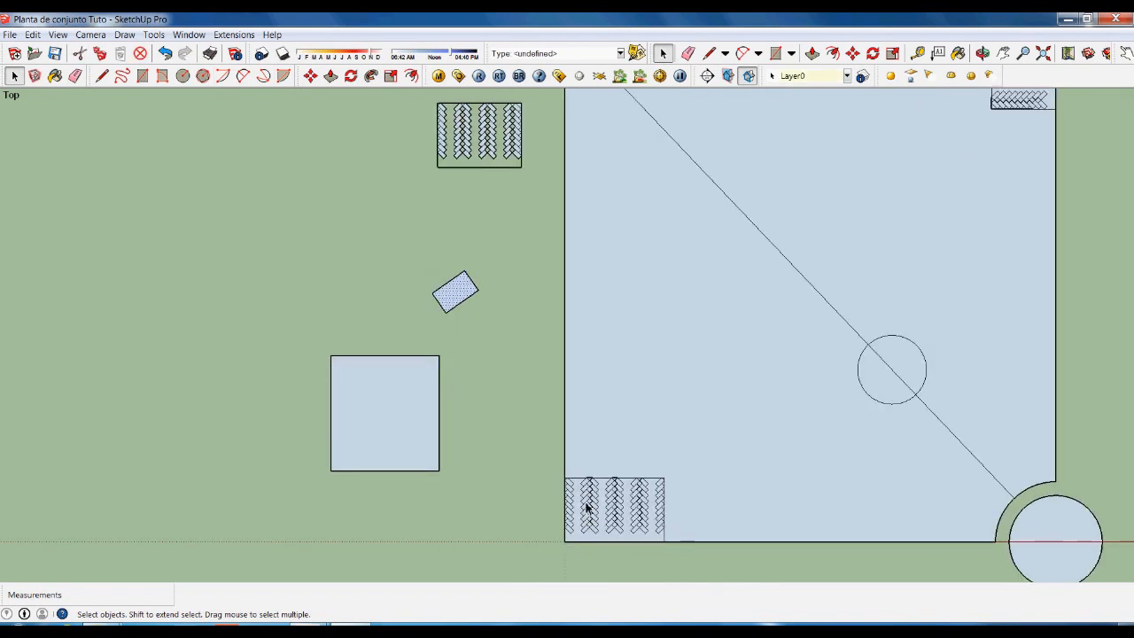
pyautogui.scroll(2, 488, 309)
pyautogui.press('m')
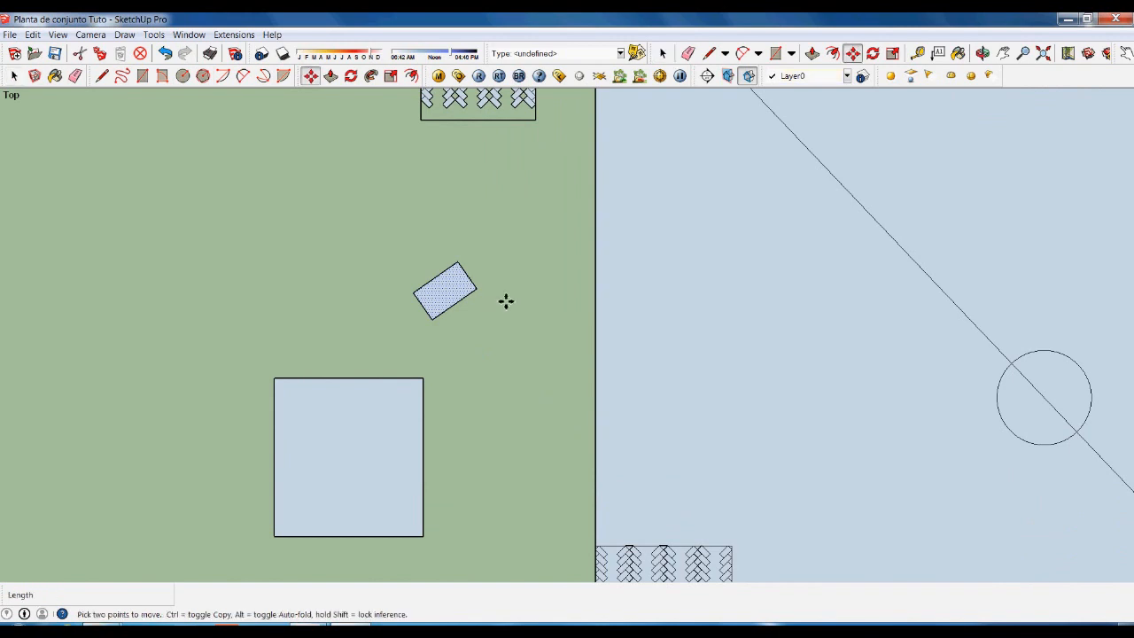
pyautogui.click(506, 321)
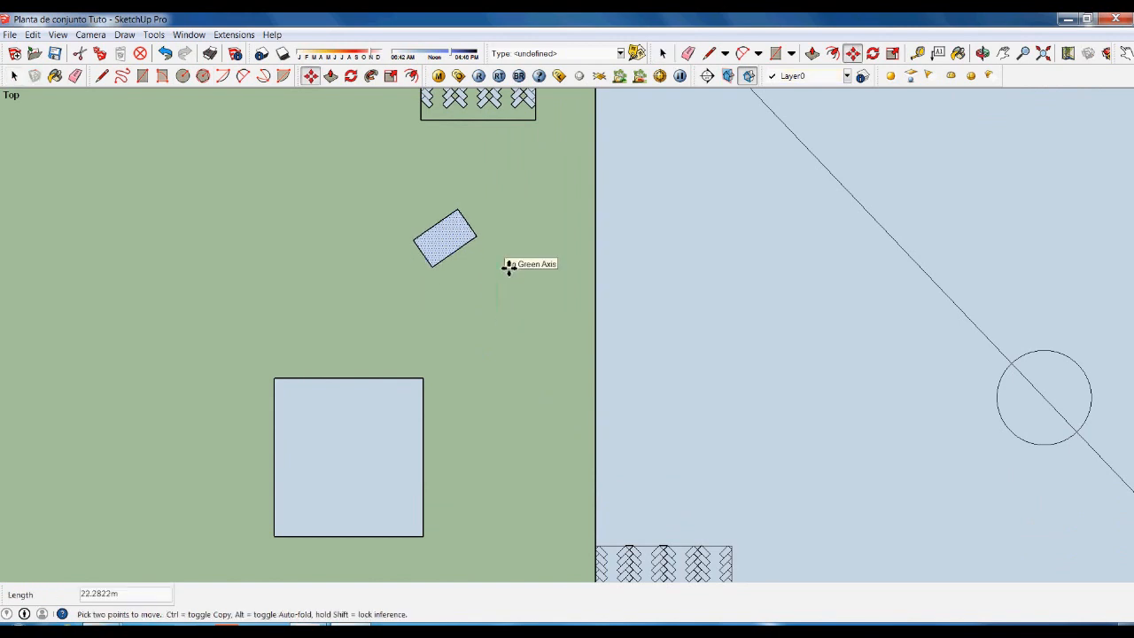
pyautogui.press('ctrl')
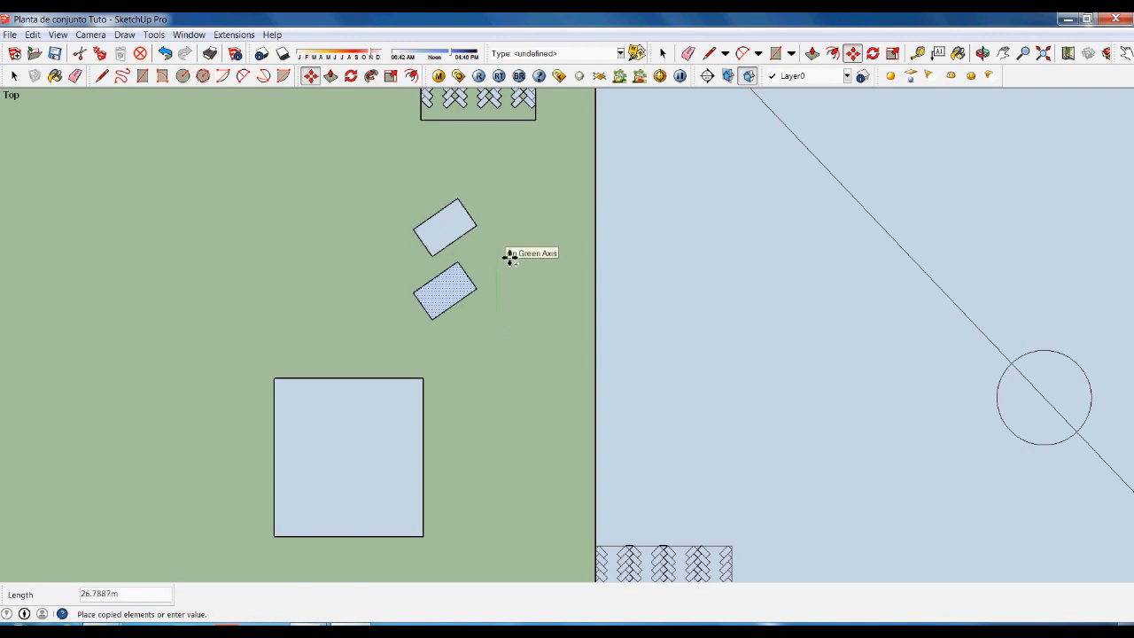
pyautogui.click(510, 256)
pyautogui.press('space')
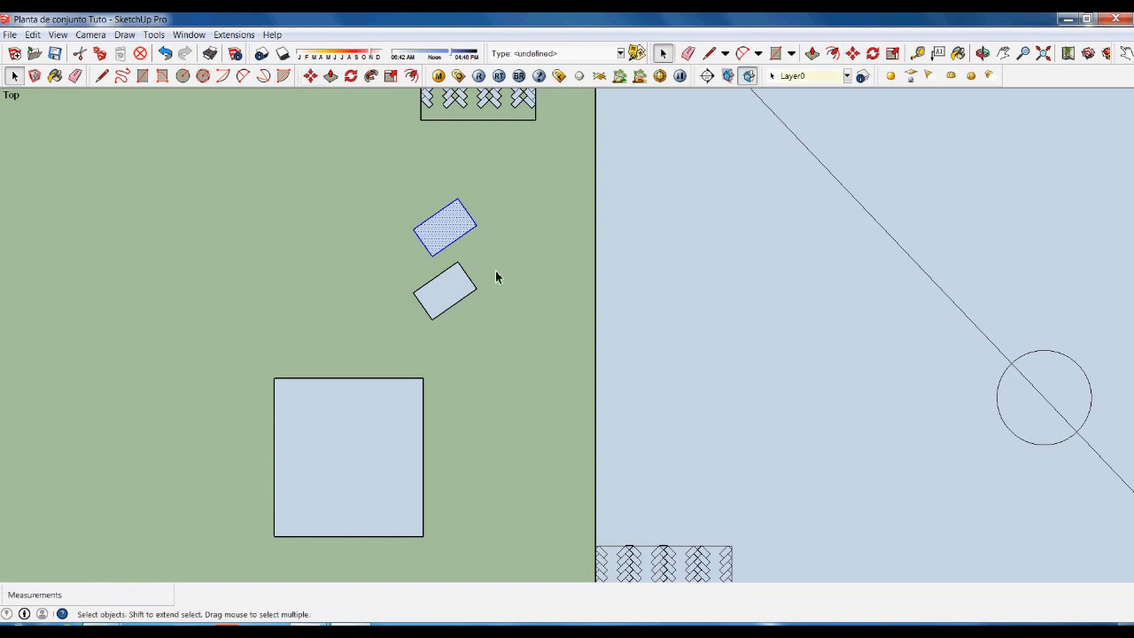
# Draw a 5 m line straight up along the green axis from the lower tilted rectangle's top corner.
pyautogui.scroll(5, 475, 268)
pyautogui.press('l')
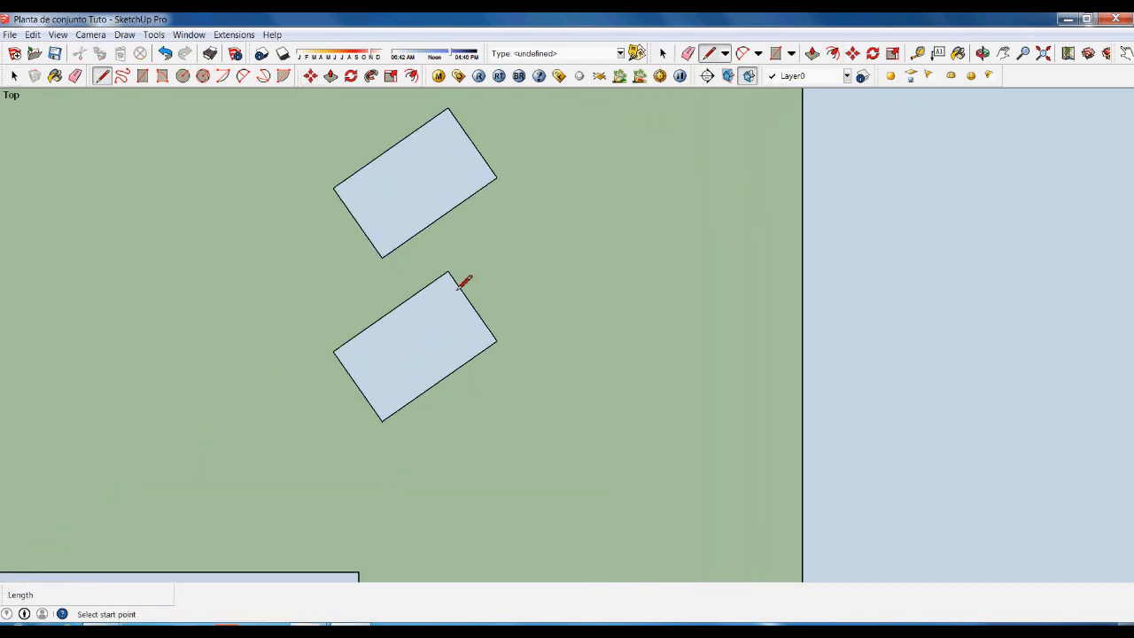
pyautogui.click(448, 274)
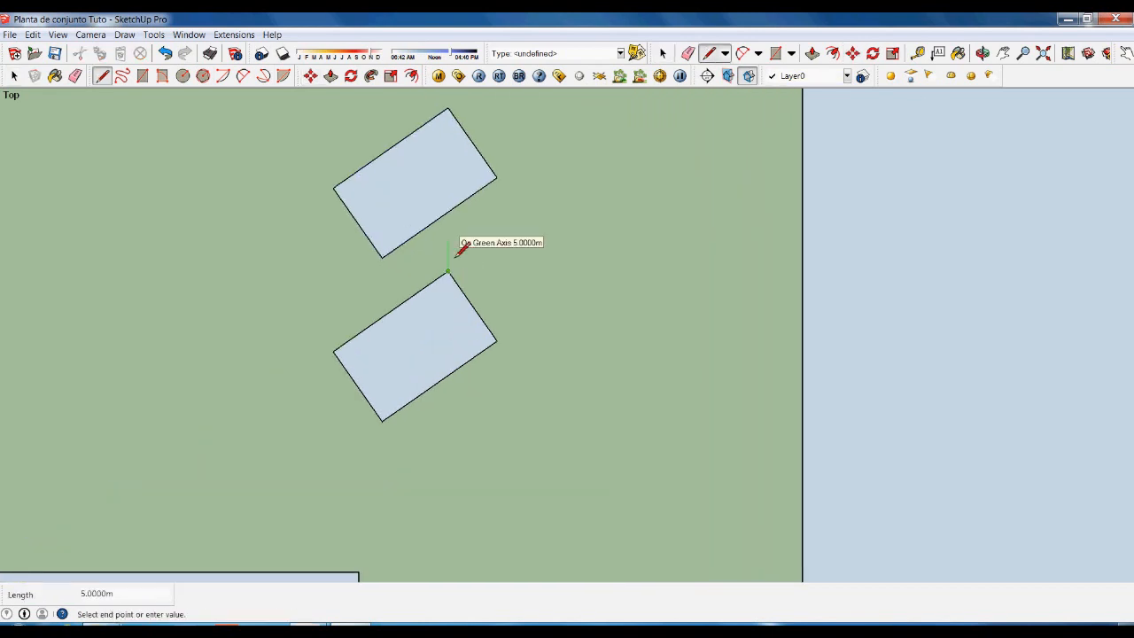
pyautogui.write('5')
pyautogui.press('Return')
pyautogui.press('space')
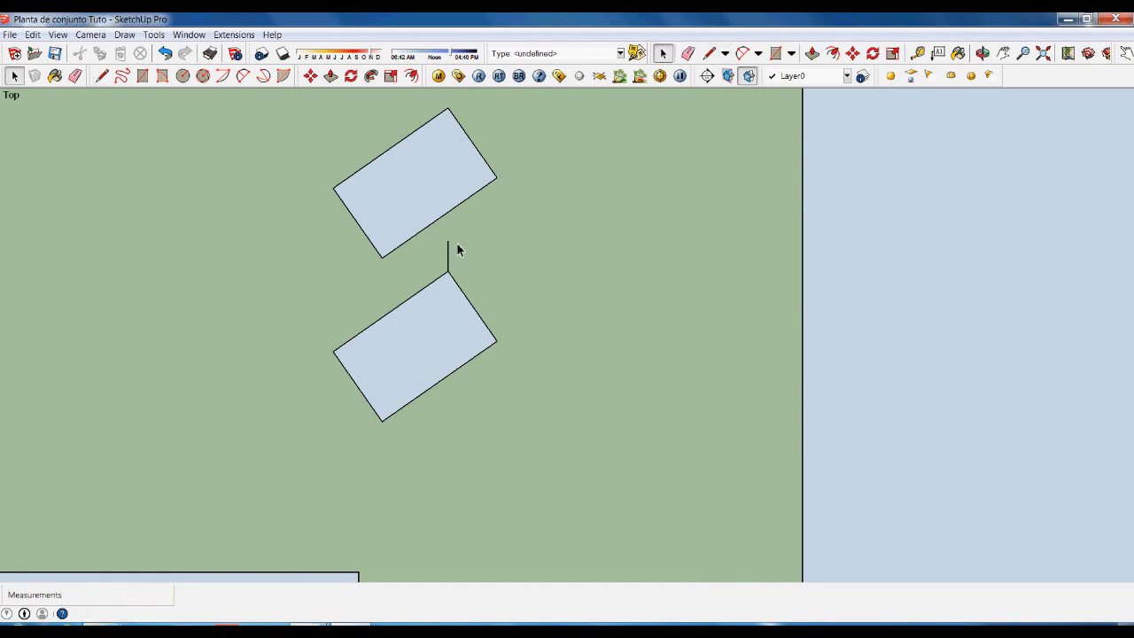
# Move the upper tilted rectangle about 50 m straight down along the green axis, placing it below the other tilted rectangle.
pyautogui.scroll(2, 465, 248)
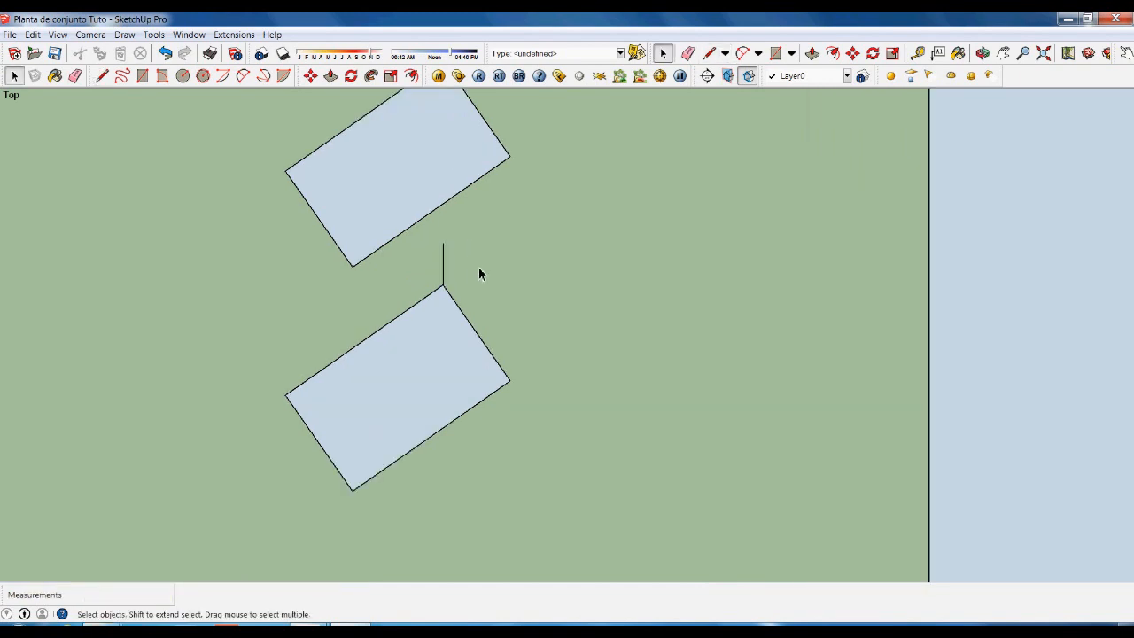
pyautogui.press('m')
pyautogui.press('space')
pyautogui.click(446, 183)
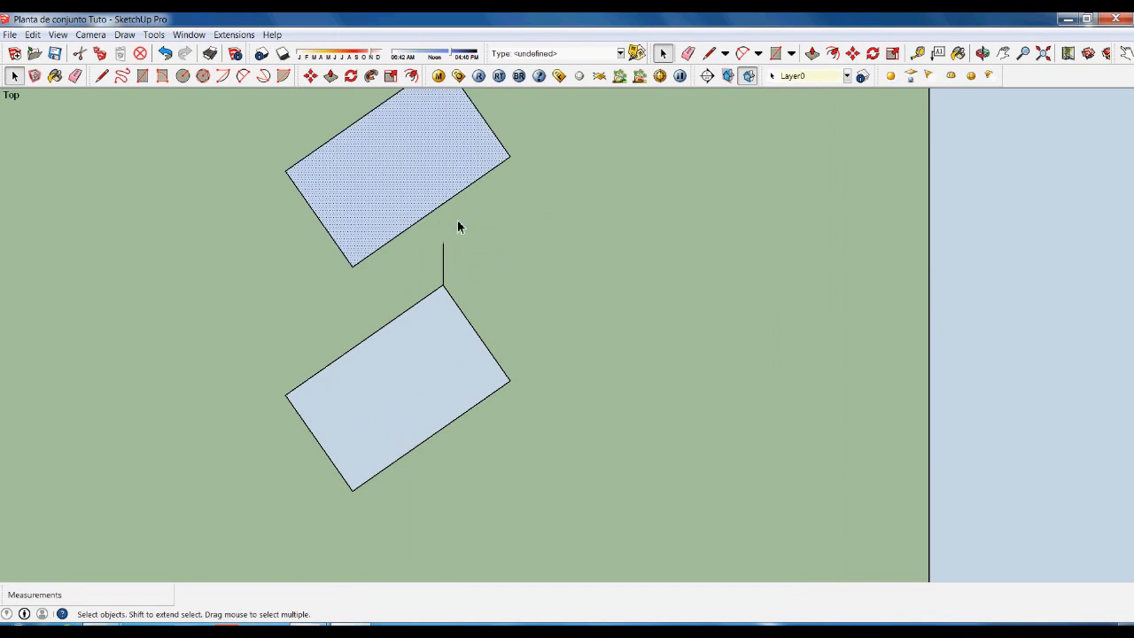
pyautogui.press('m')
pyautogui.click(594, 187)
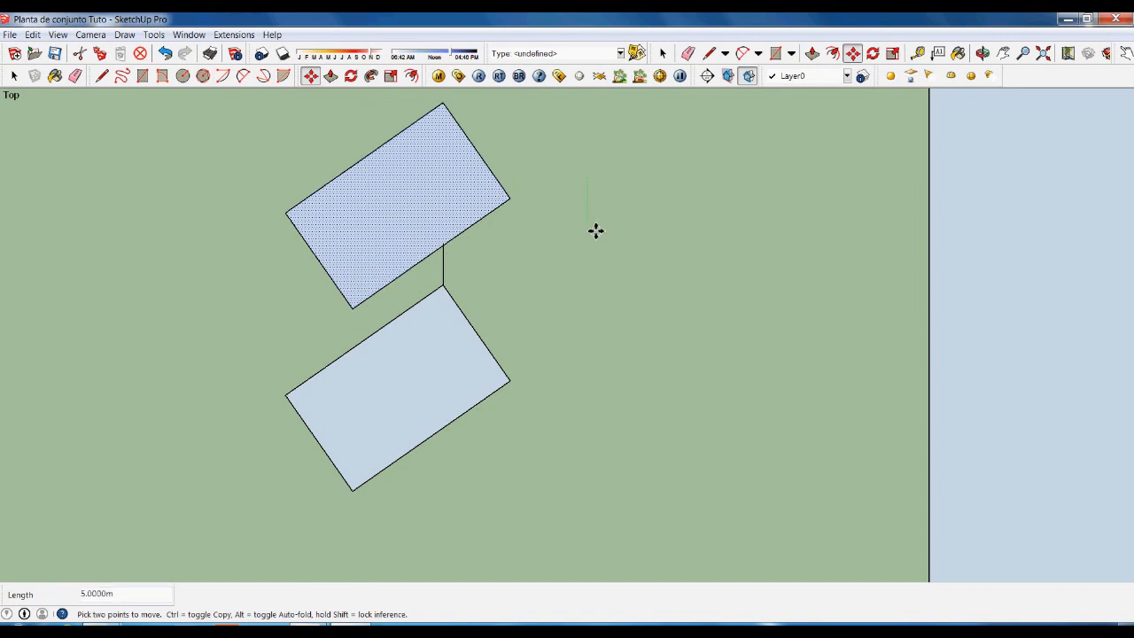
pyautogui.scroll(-1, 598, 211)
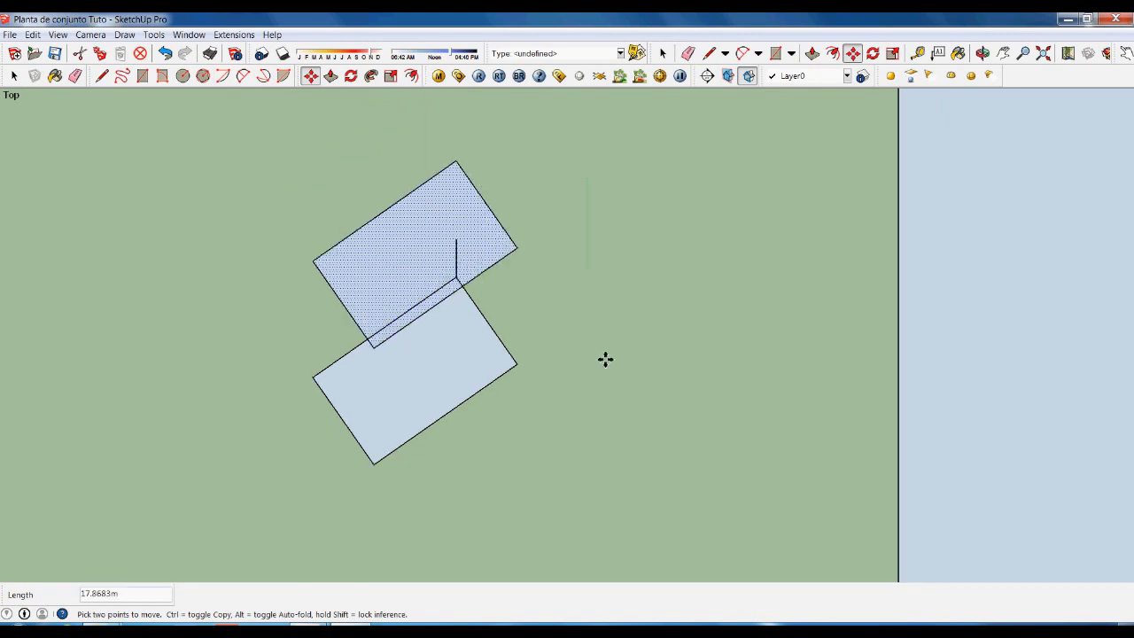
pyautogui.scroll(-3, 621, 399)
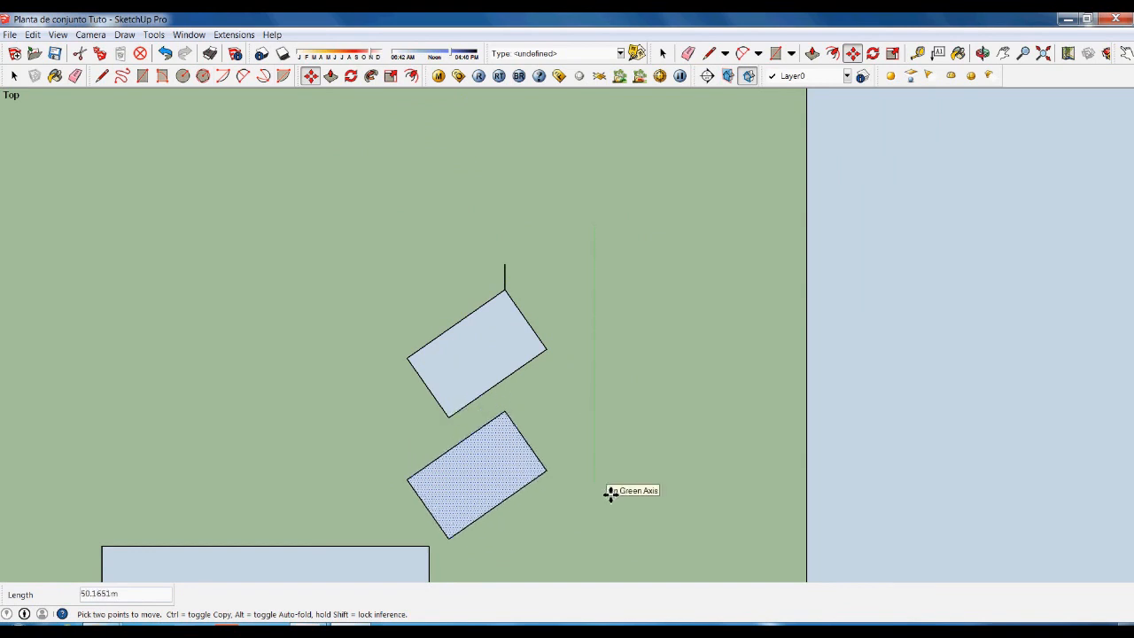
pyautogui.click(611, 493)
pyautogui.press('space')
pyautogui.click(528, 412)
# Draw a 5 m spacing line straight up from the top corner of the relocated tilted rectangle.
pyautogui.scroll(3, 521, 409)
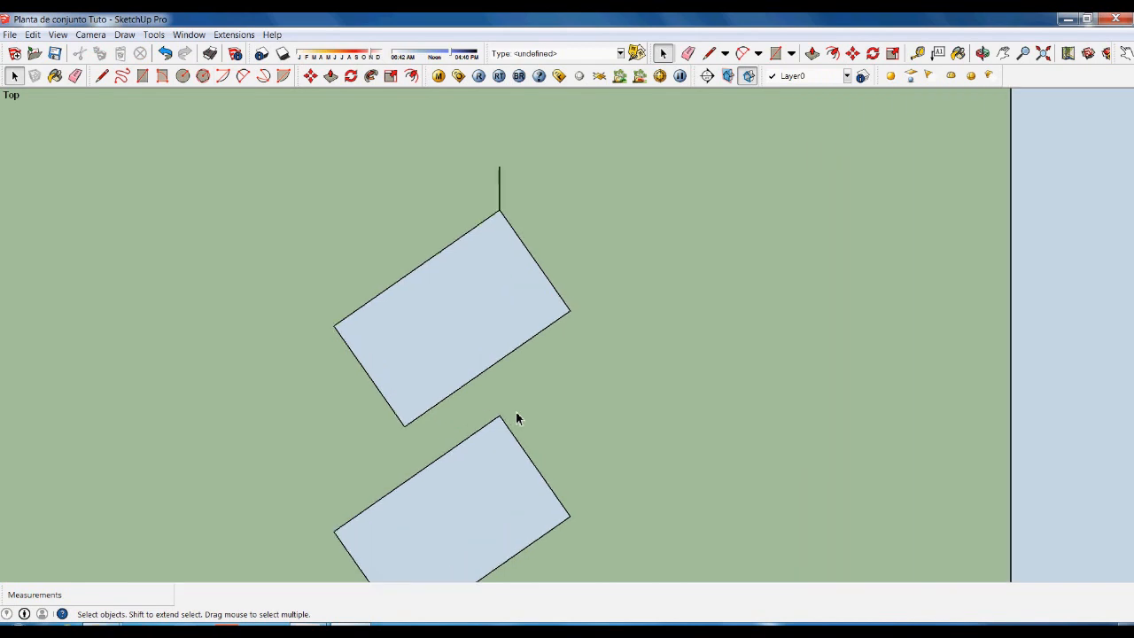
pyautogui.press('l')
pyautogui.click(501, 420)
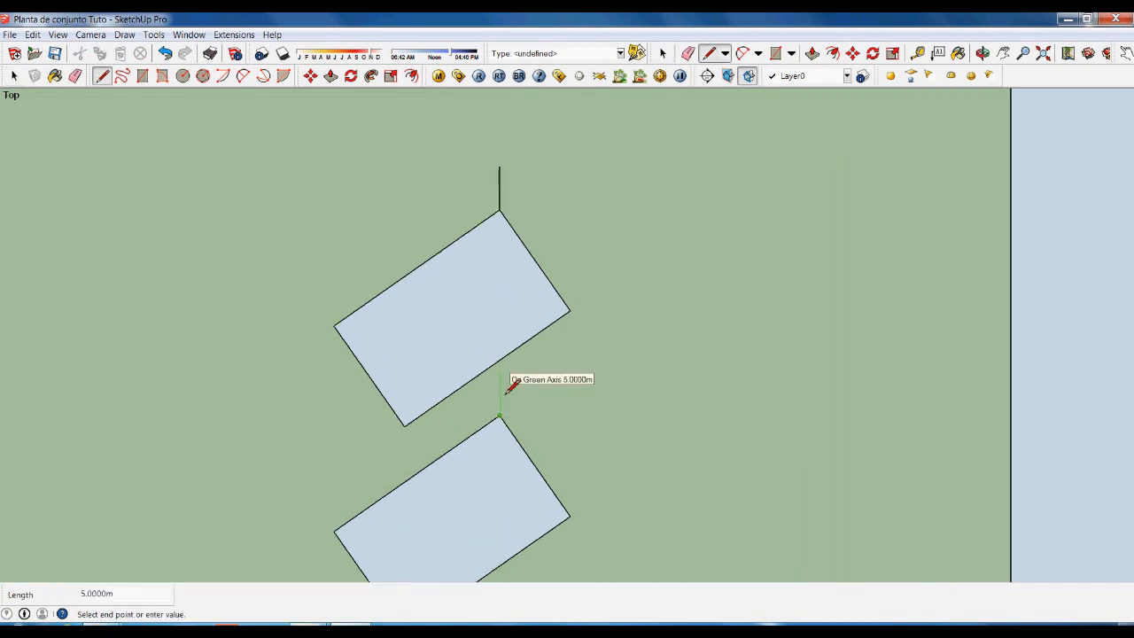
pyautogui.write('5')
pyautogui.press('Return')
pyautogui.press('space')
# Move the lower tilted rectangle with its 5 m line upward until the line's end meets the upper rectangle's edge.
pyautogui.scroll(-3, 530, 350)
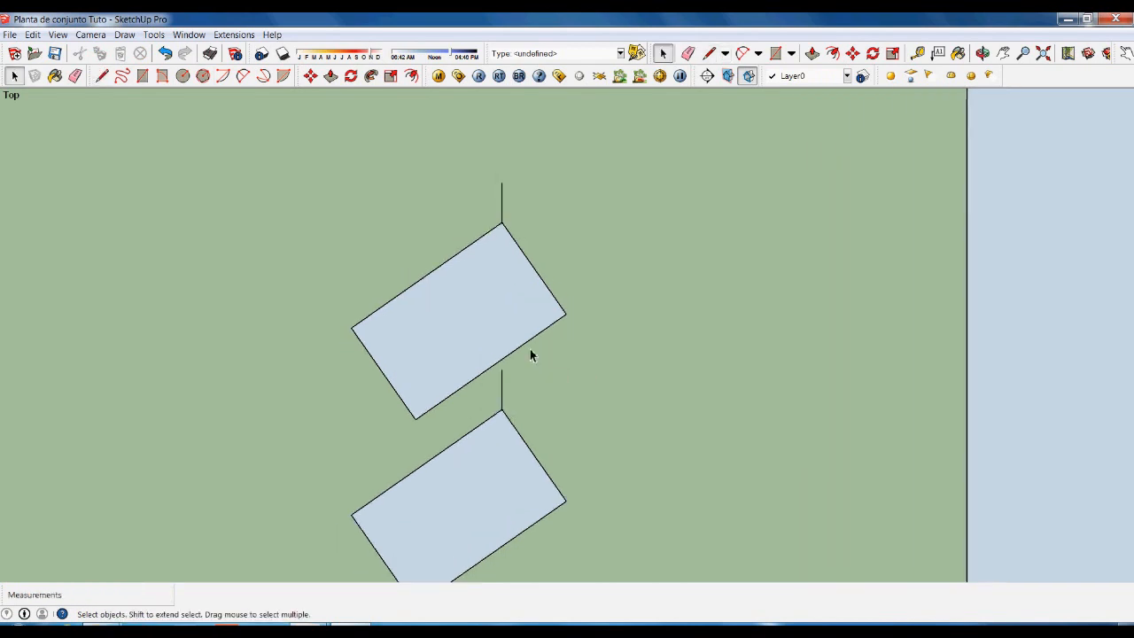
pyautogui.click(507, 464)
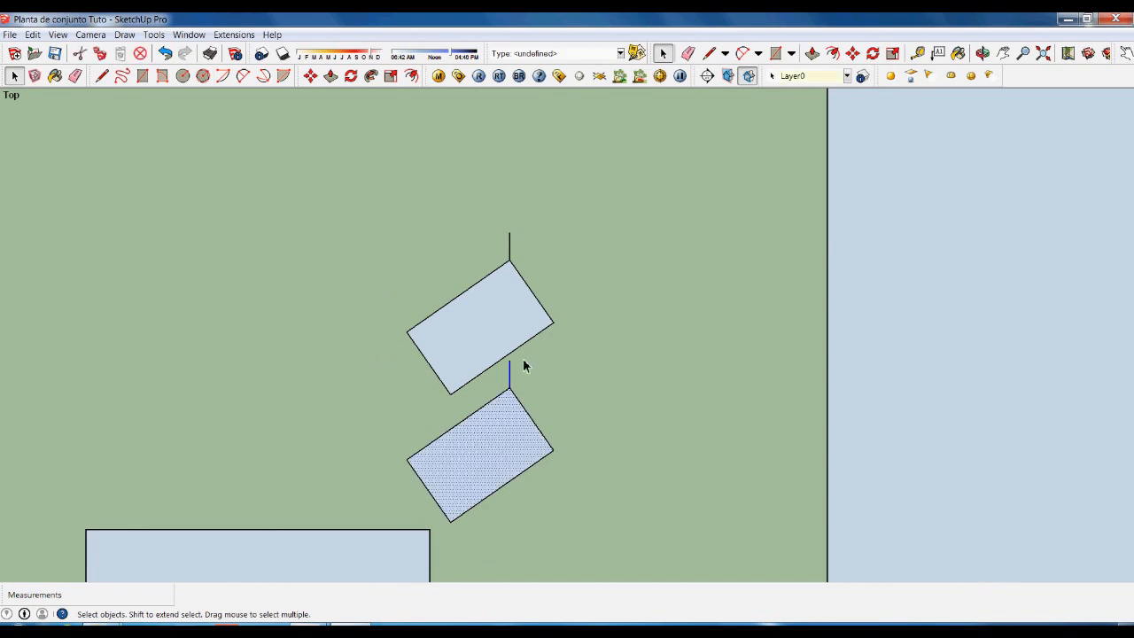
pyautogui.press('m')
pyautogui.scroll(3, 523, 365)
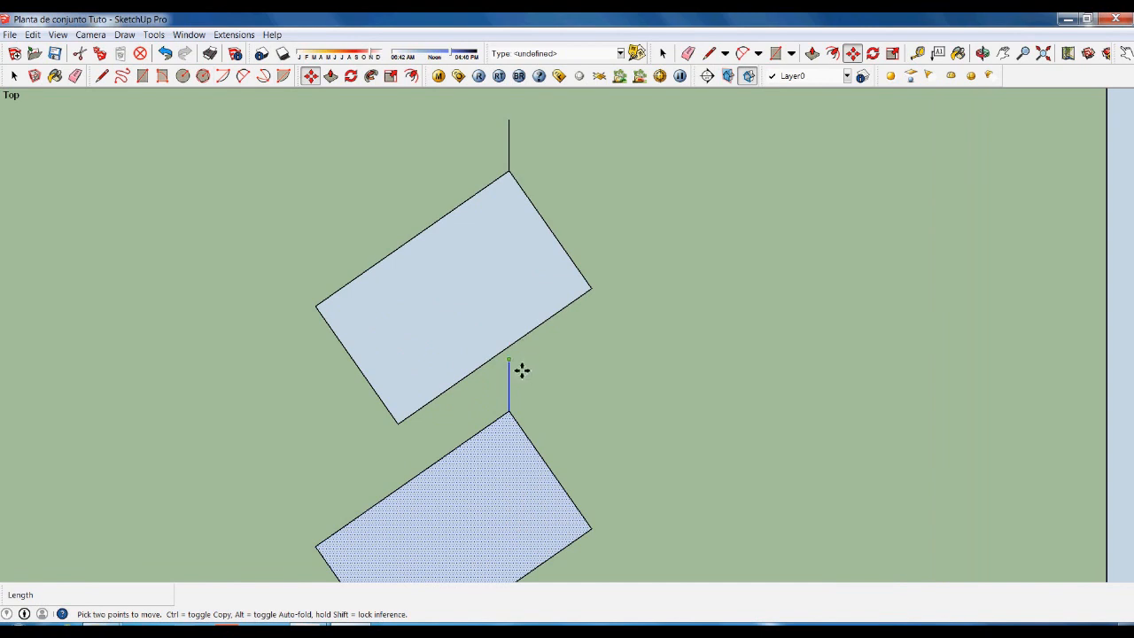
pyautogui.click(521, 369)
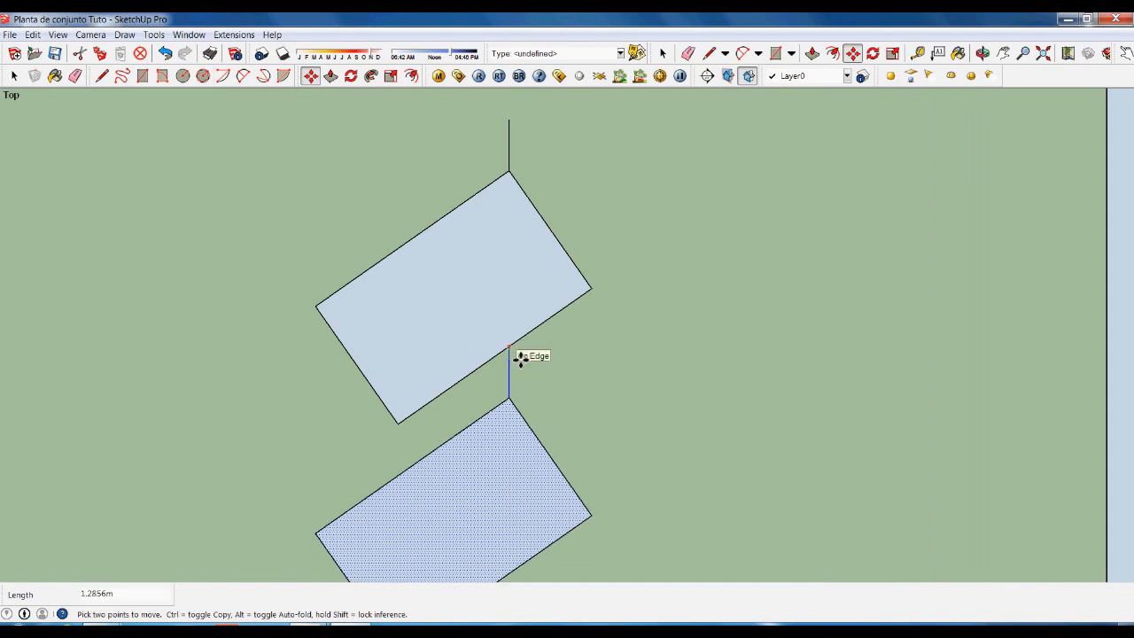
pyautogui.click(521, 357)
pyautogui.press('space')
pyautogui.click(530, 379)
# Delete both 5 m helper lines above the two tilted rectangles.
pyautogui.moveTo(509, 375); pyautogui.dragTo(504, 381)
pyautogui.press('Delete')
pyautogui.scroll(-1, 525, 404)
pyautogui.moveTo(542, 215); pyautogui.dragTo(478, 186)
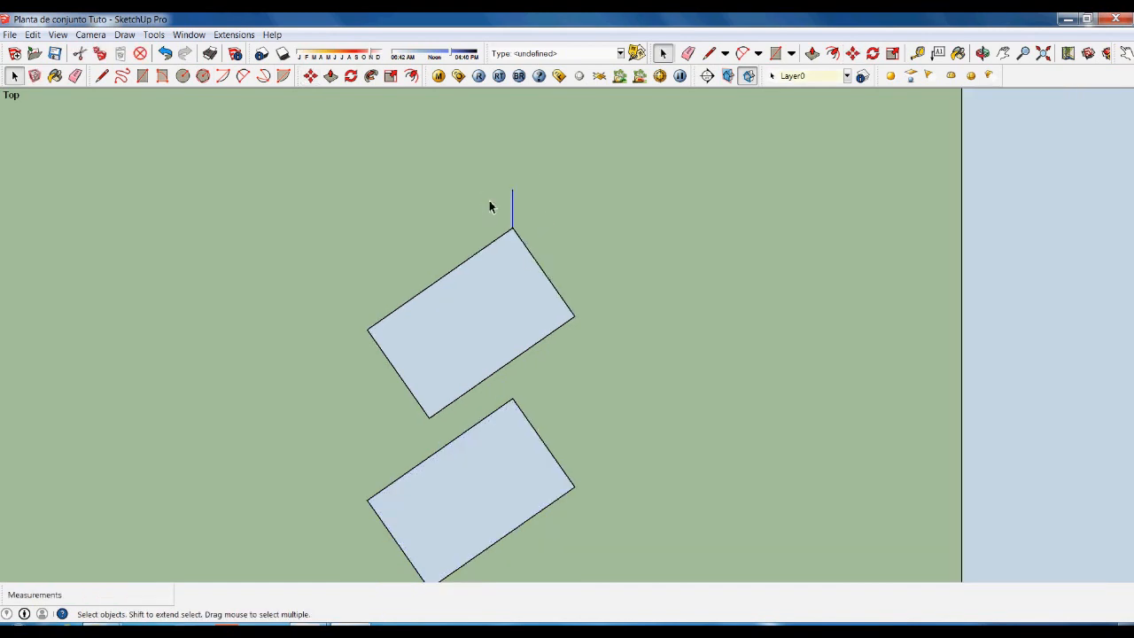
pyautogui.scroll(-2, 576, 248)
pyautogui.click(510, 449)
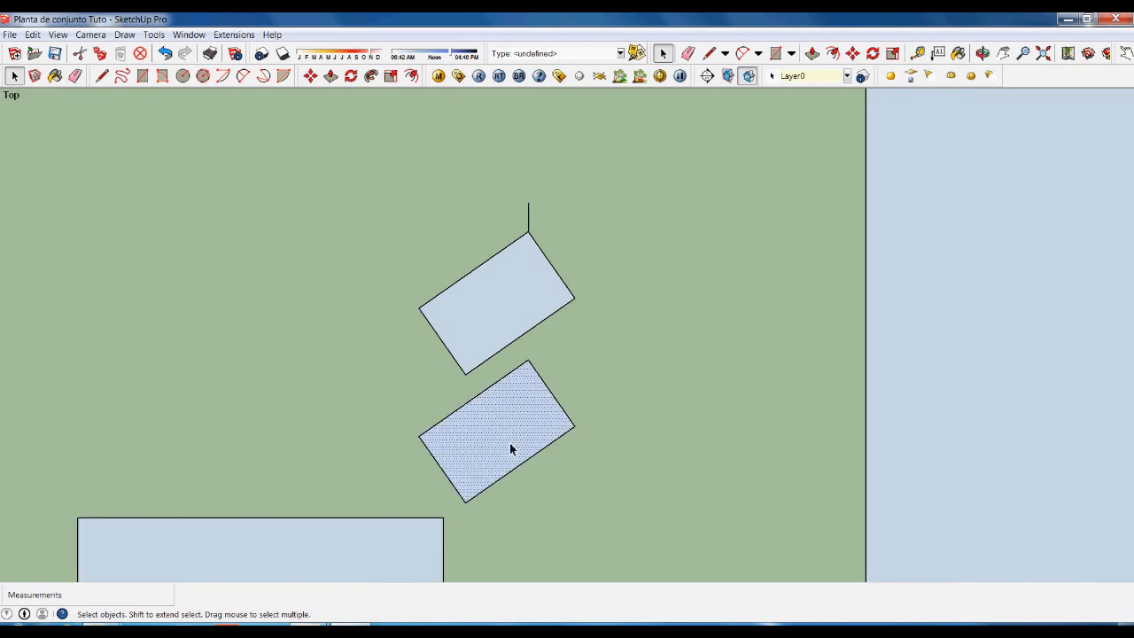
pyautogui.click(540, 220)
pyautogui.press('Delete')
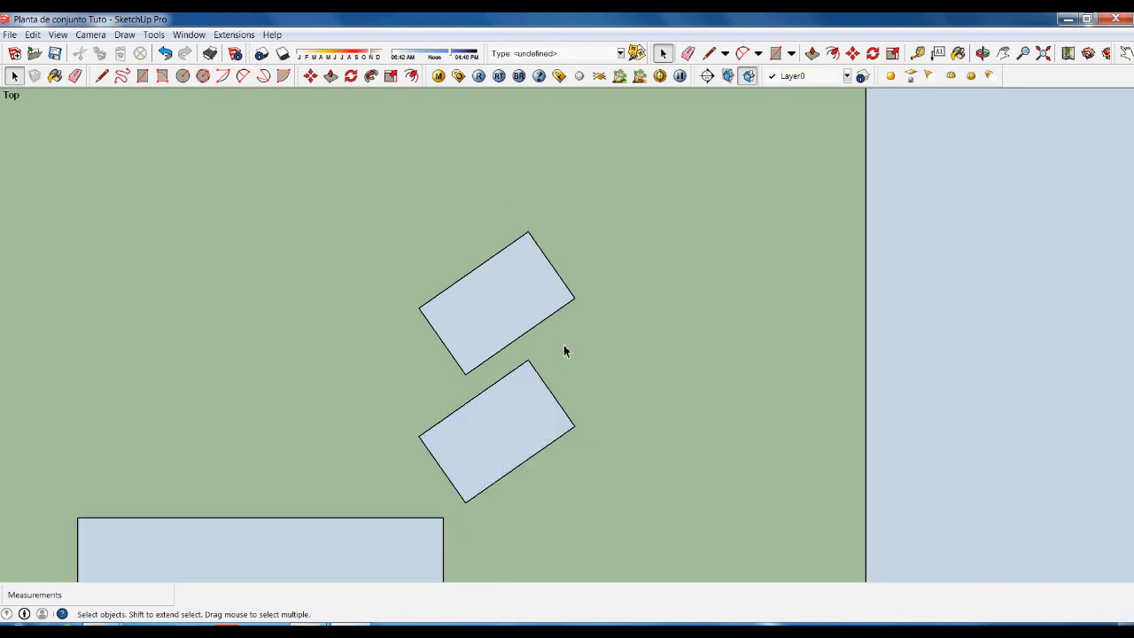
# Copy the upper tilted rectangle straight up along the green axis, using the existing two rectangles' corner spacing as the offset.
pyautogui.scroll(-2, 560, 345)
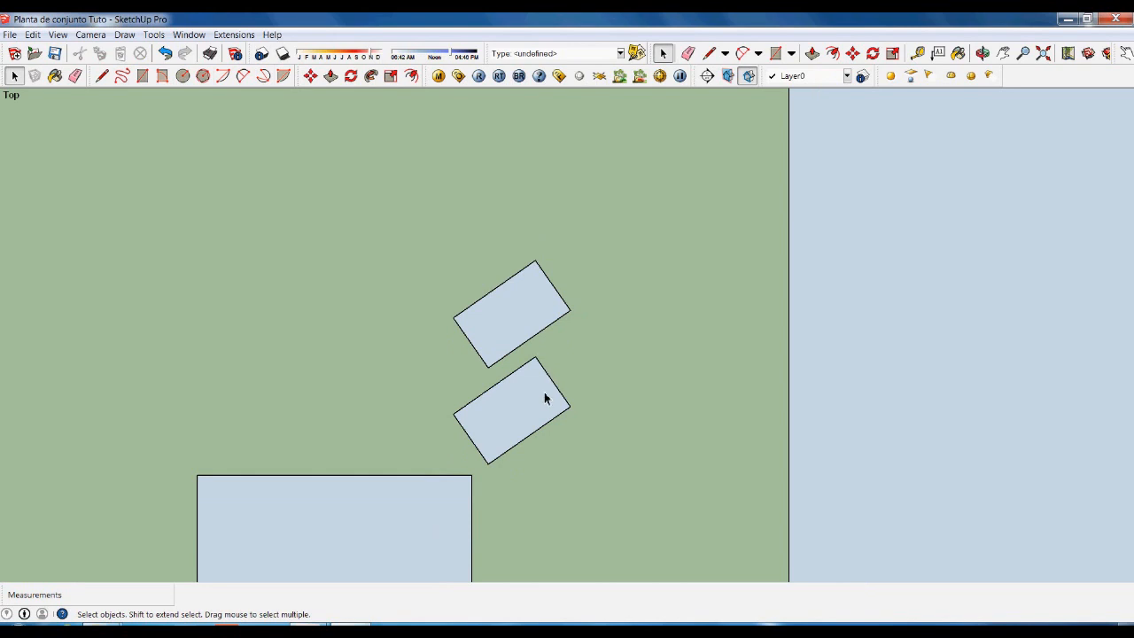
pyautogui.click(535, 319)
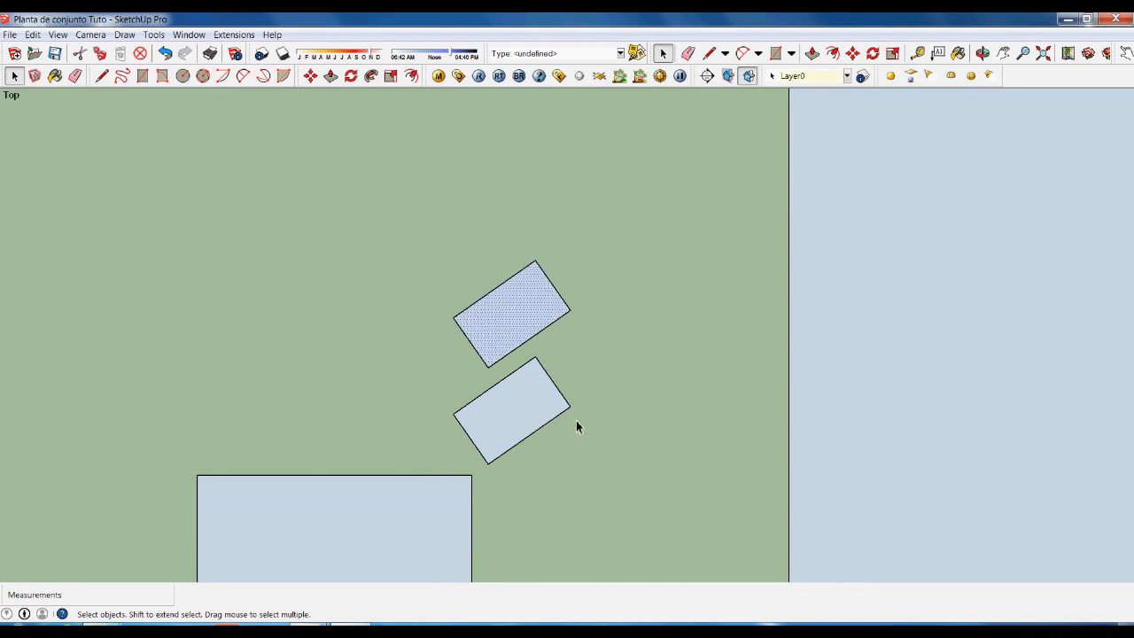
pyautogui.press('m')
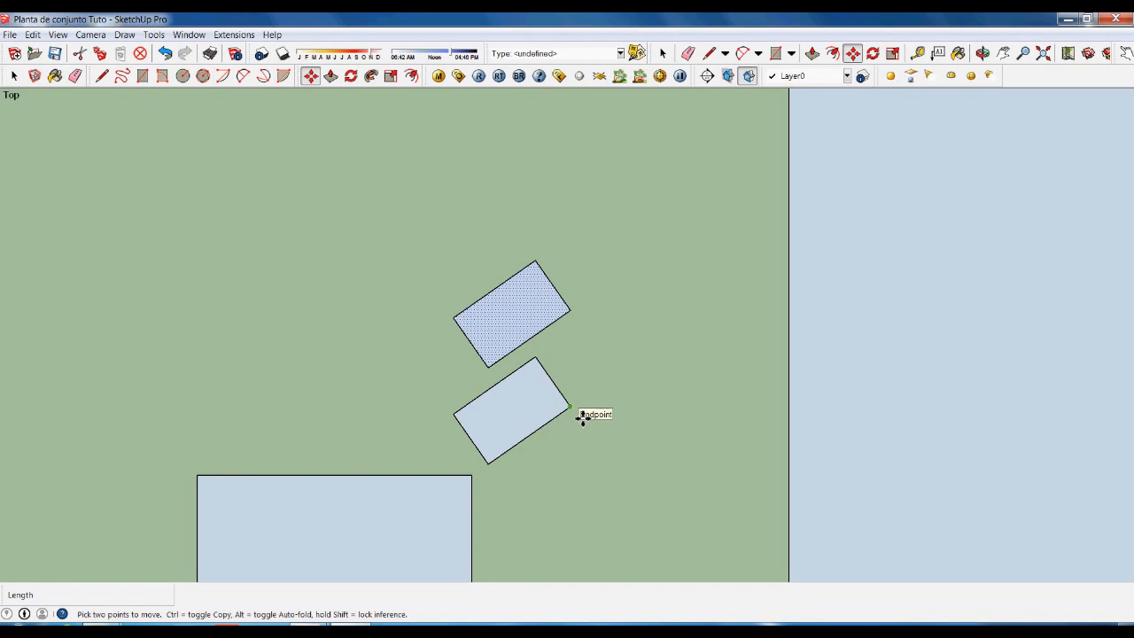
pyautogui.click(582, 416)
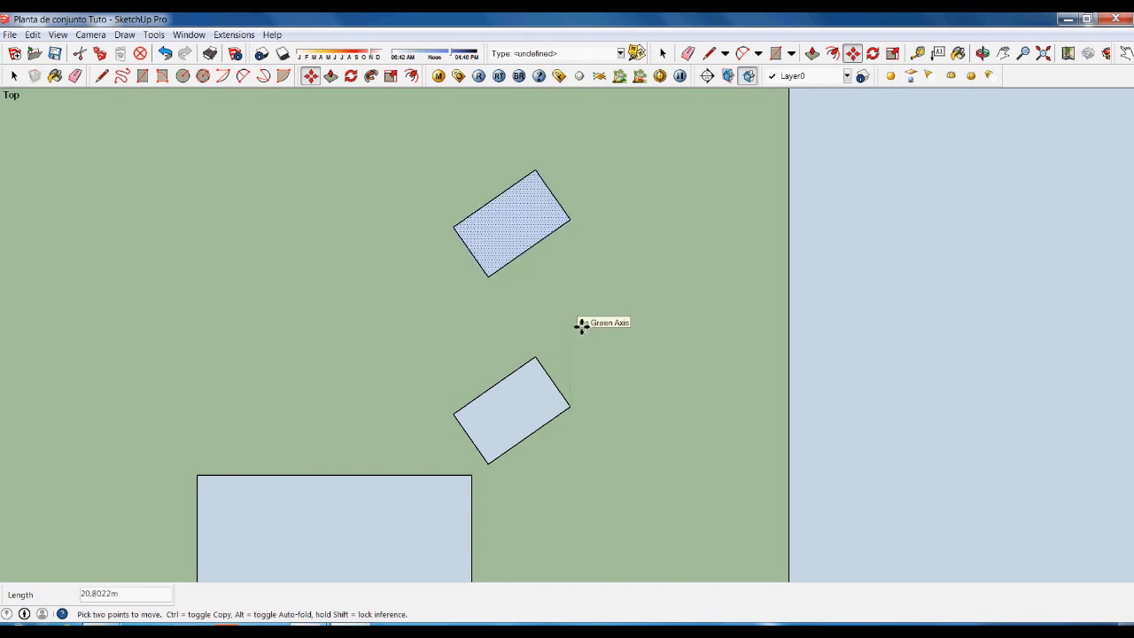
pyautogui.press('ctrl')
pyautogui.click(582, 321)
pyautogui.press('space')
pyautogui.click(607, 307)
# Move the three tilted rectangles together so the uppermost one's top corner lands on the large rectangle's top-right corner.
pyautogui.scroll(-3, 594, 301)
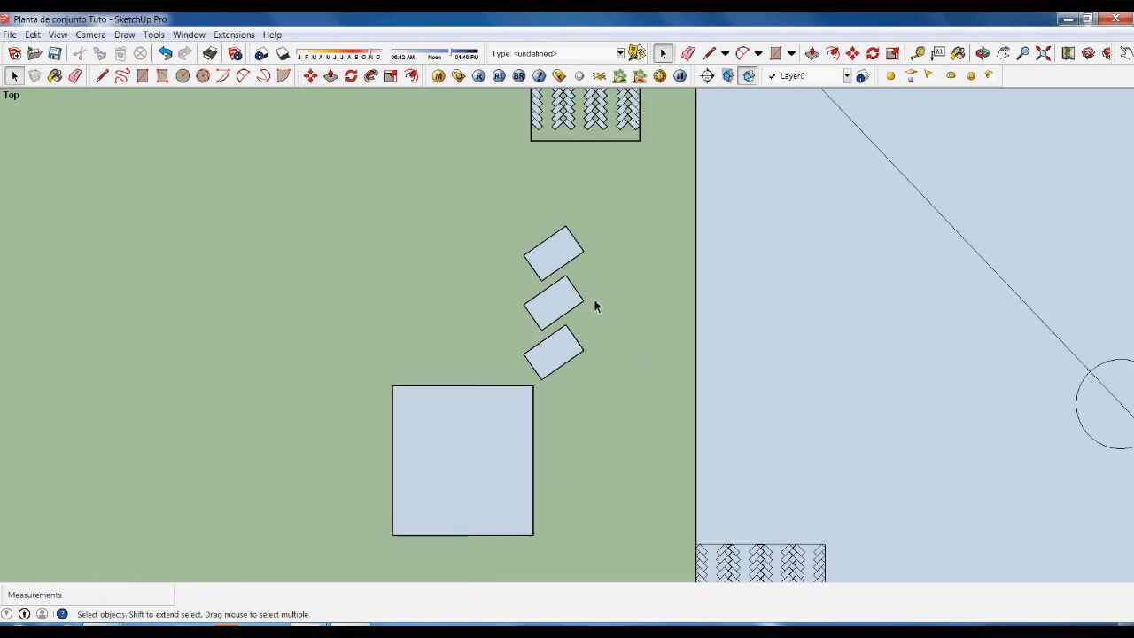
pyautogui.scroll(-2, 583, 340)
pyautogui.scroll(2, 587, 347)
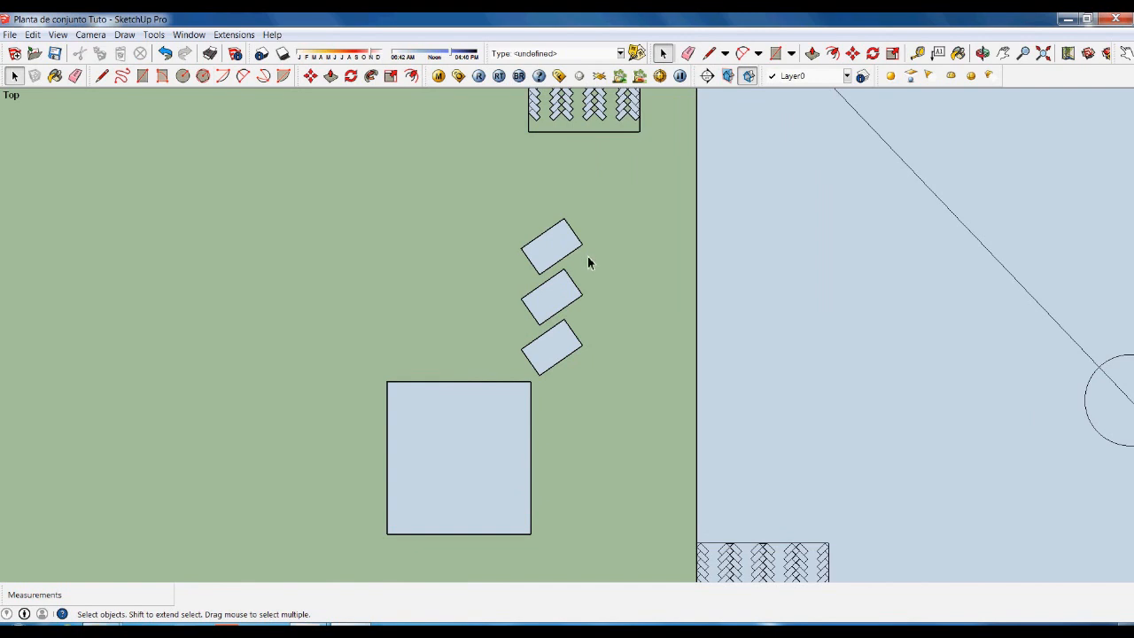
pyautogui.click(559, 360)
pyautogui.keyDown('shift'); pyautogui.click(554, 300); pyautogui.keyUp('shift')
pyautogui.keyDown('shift'); pyautogui.click(562, 250); pyautogui.keyUp('shift')
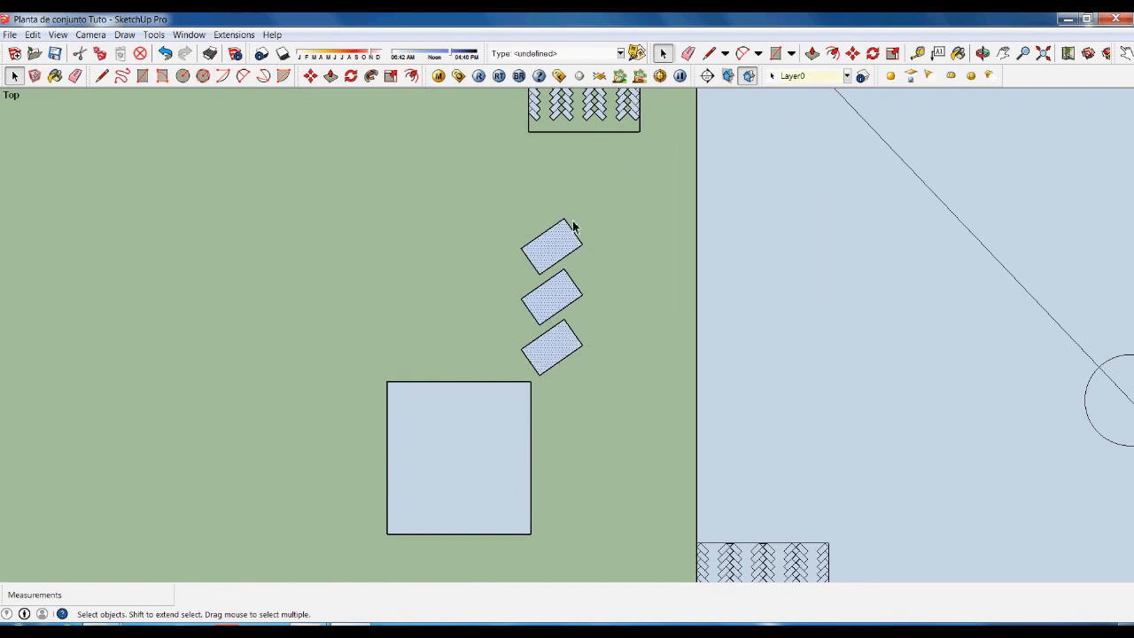
pyautogui.press('m')
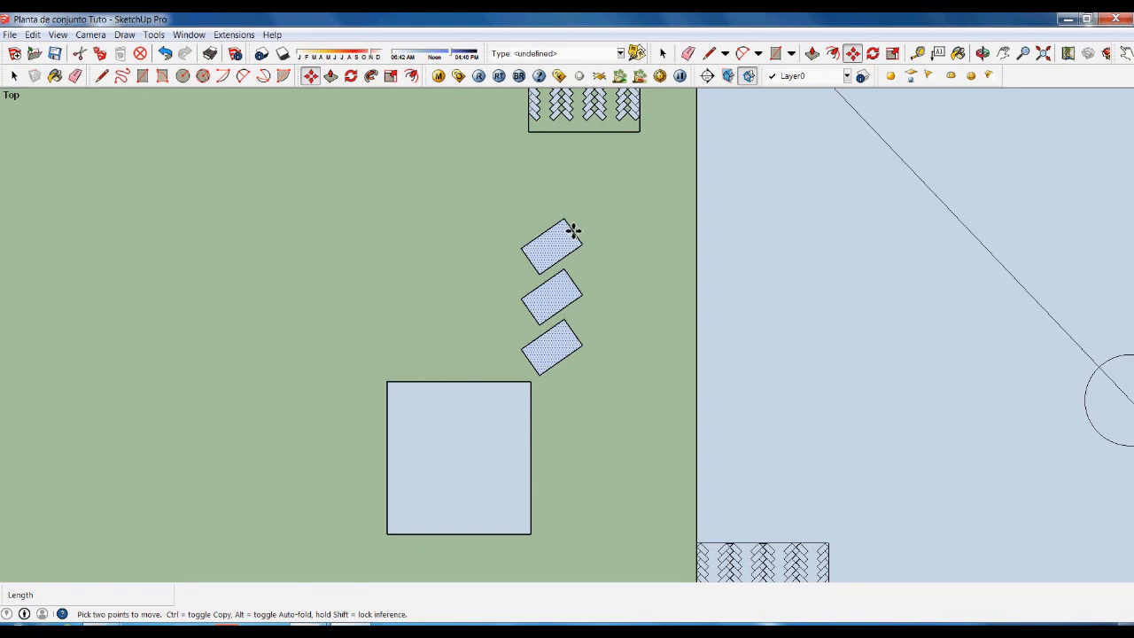
pyautogui.click(571, 227)
pyautogui.scroll(1, 542, 391)
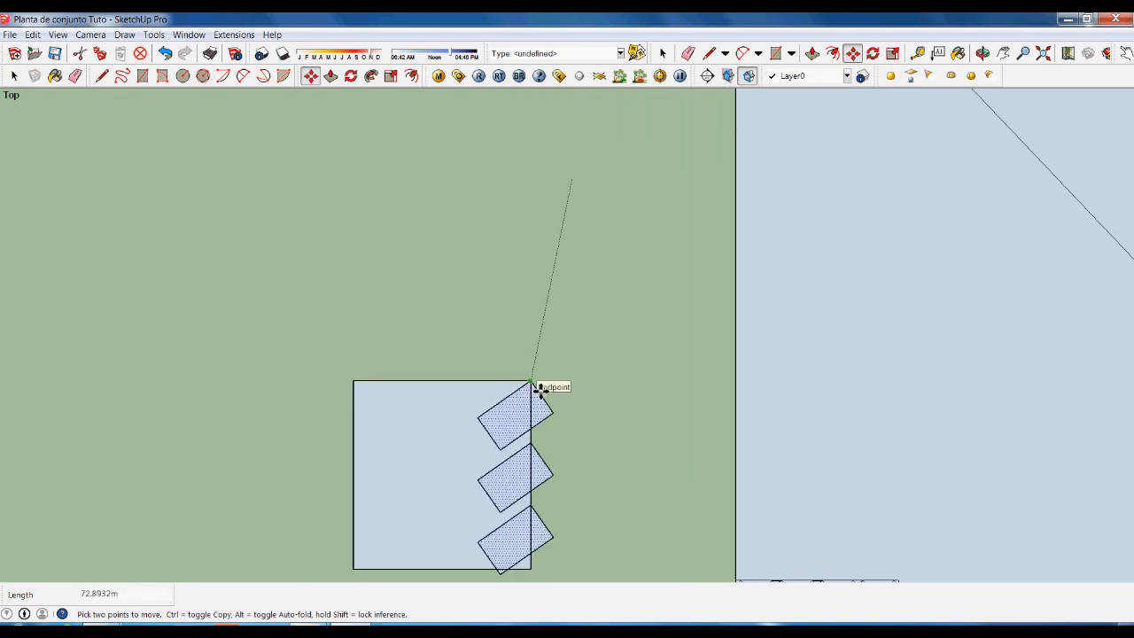
pyautogui.click(540, 393)
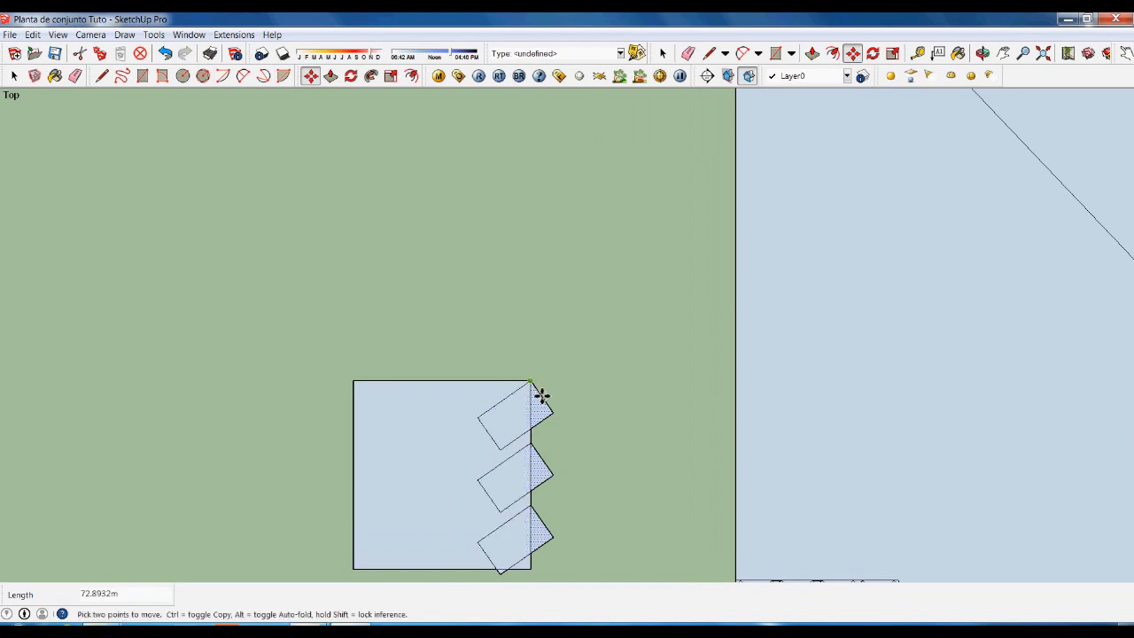
pyautogui.scroll(1, 569, 436)
pyautogui.scroll(-2, 558, 417)
pyautogui.scroll(1, 549, 396)
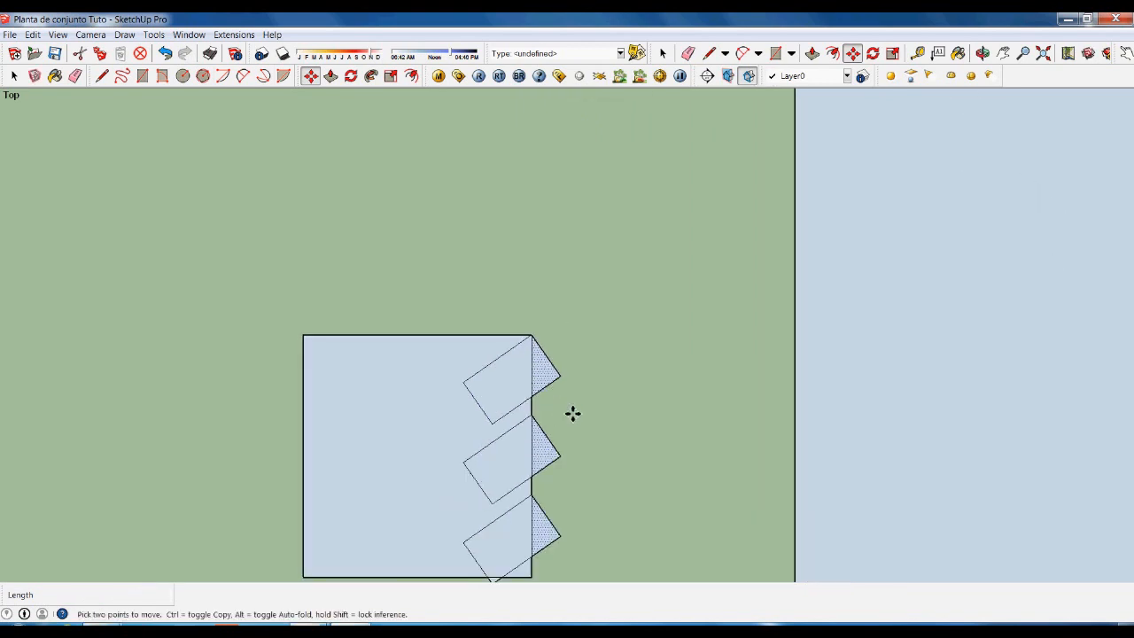
pyautogui.press('space')
# Delete the large rectangle's face around the tilted rectangles, keeping its outline.
pyautogui.scroll(-1, 573, 327)
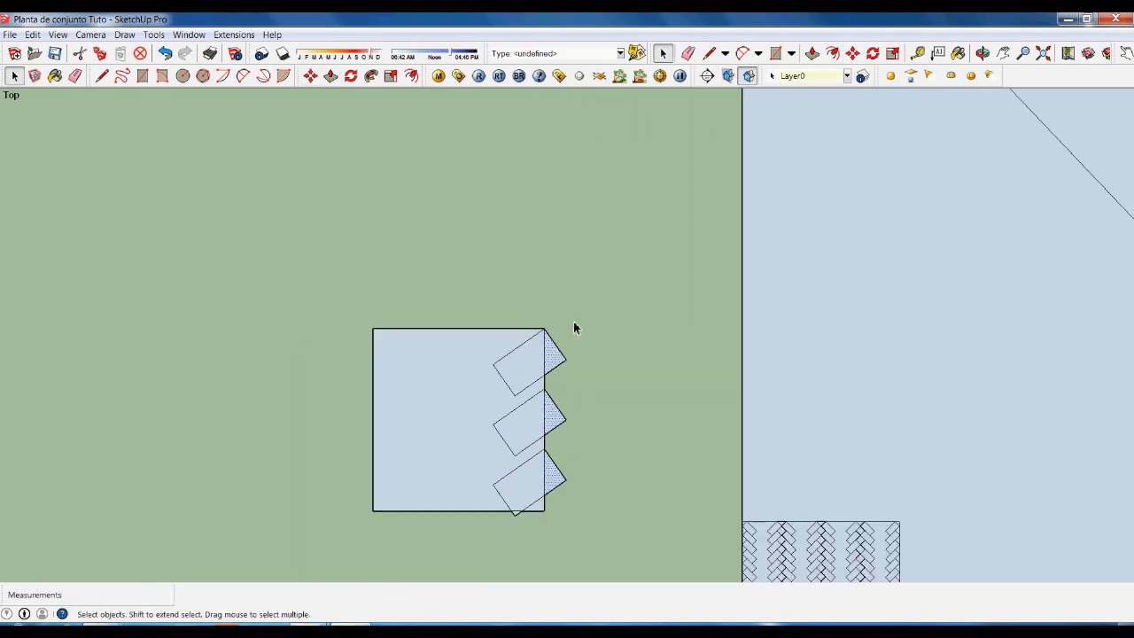
pyautogui.click(548, 396)
pyautogui.click(443, 429)
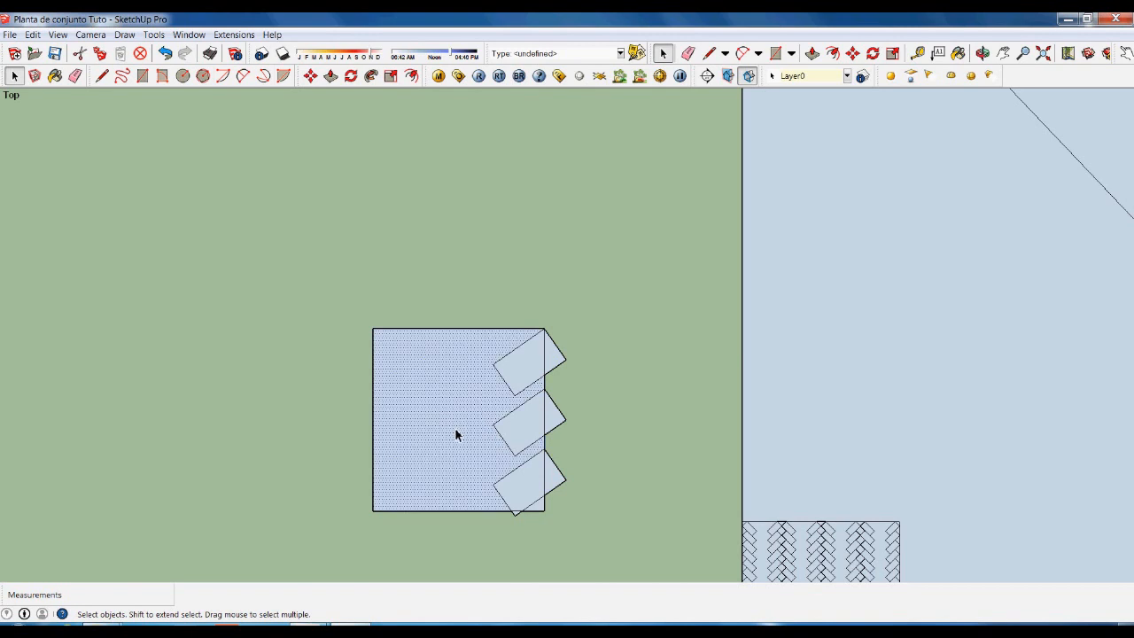
pyautogui.press('Delete')
# Measure the top edge of the large rectangle's outline with the Tape Measure.
pyautogui.scroll(-1, 624, 388)
pyautogui.scroll(2, 547, 369)
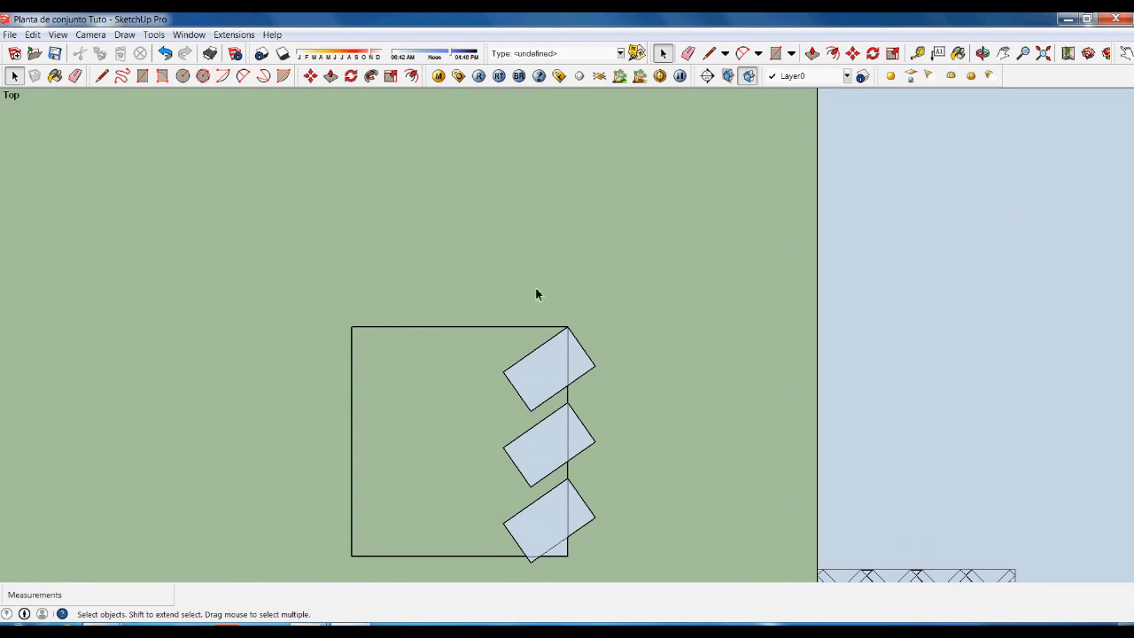
pyautogui.scroll(-1, 535, 294)
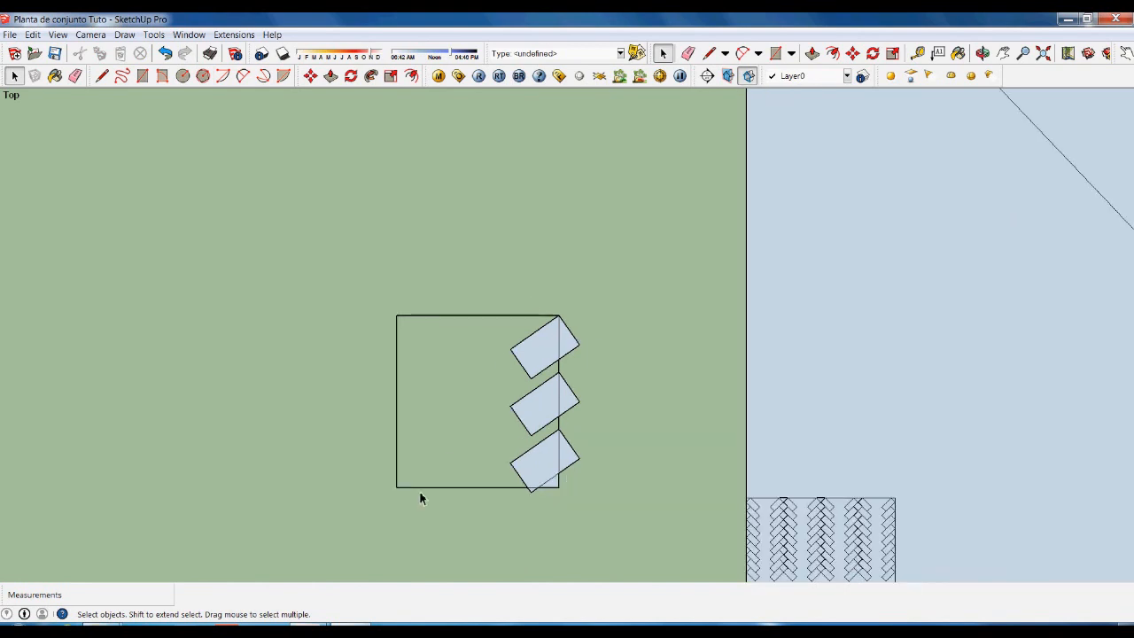
pyautogui.press('t')
pyautogui.click(396, 316)
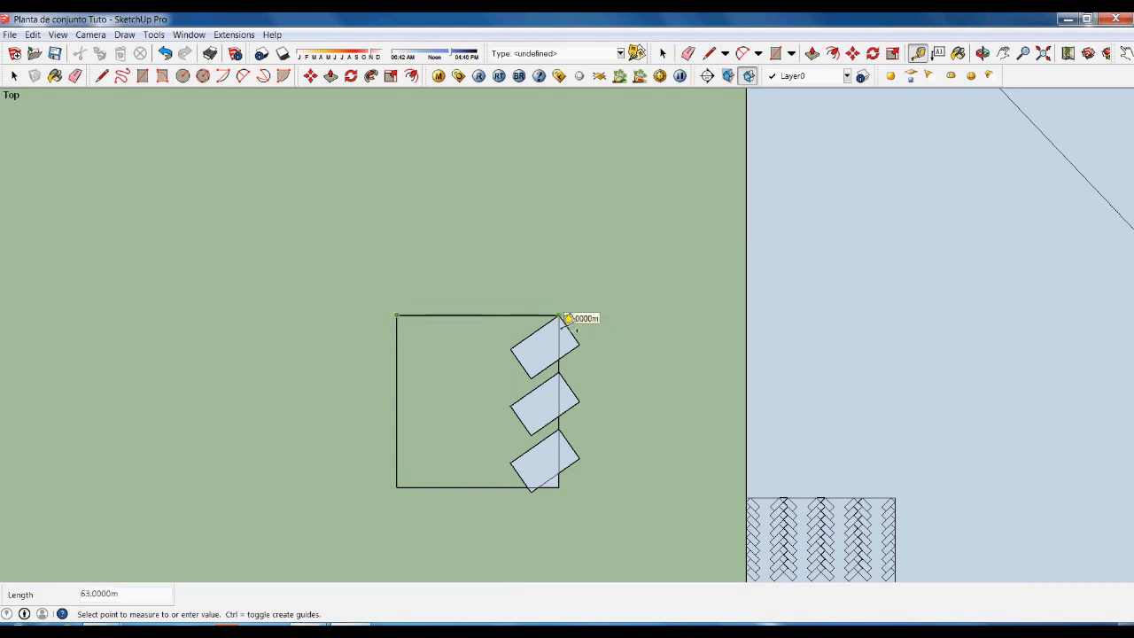
pyautogui.press('space')
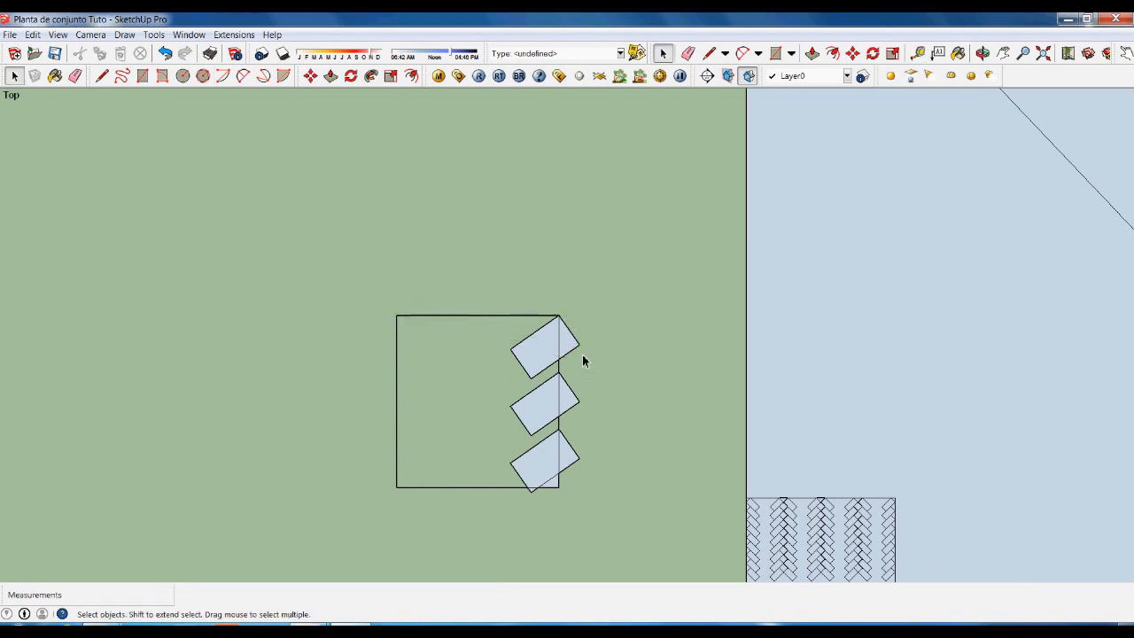
# Draw a 63 m line leftward along the red axis from the right corner of the uppermost tilted rectangle.
pyautogui.scroll(2, 582, 356)
pyautogui.press('l')
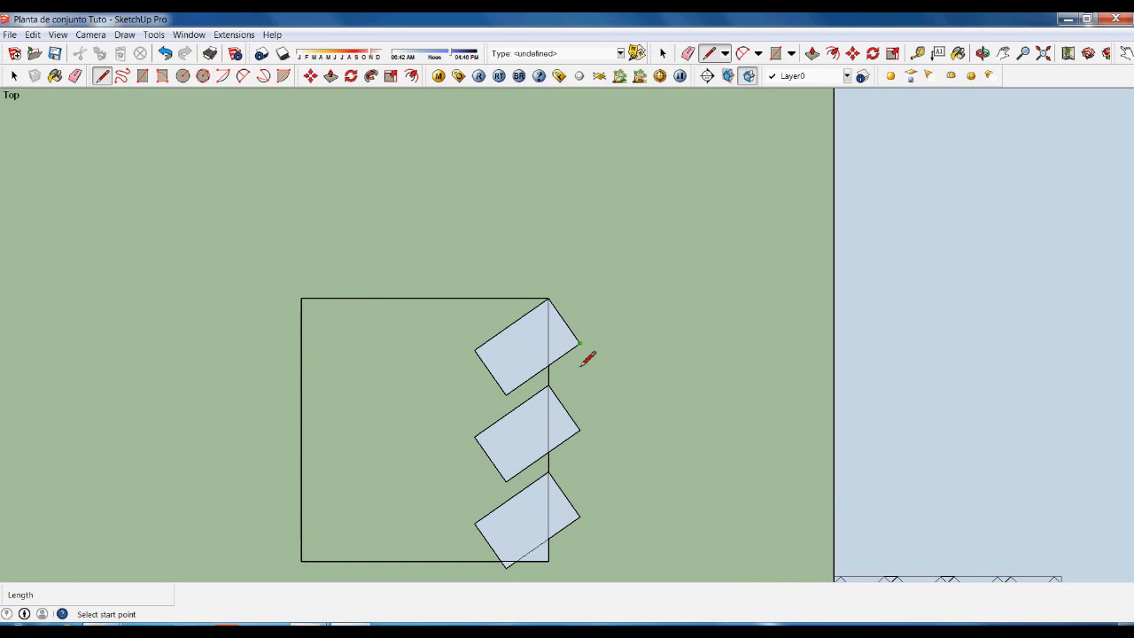
pyautogui.click(580, 343)
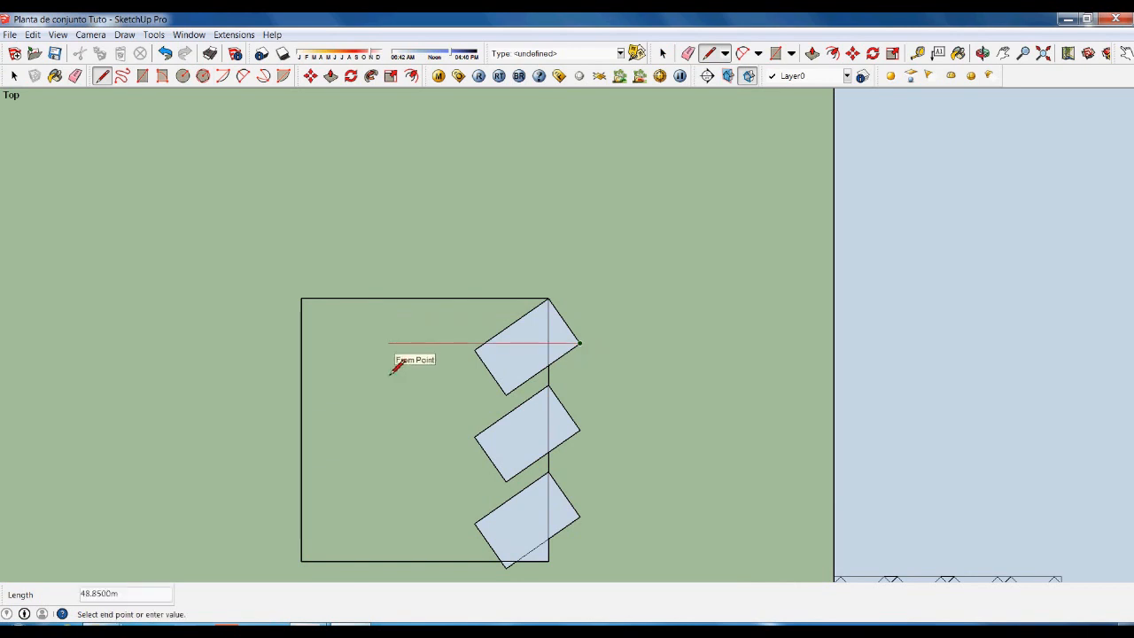
pyautogui.write('63')
pyautogui.press('Return')
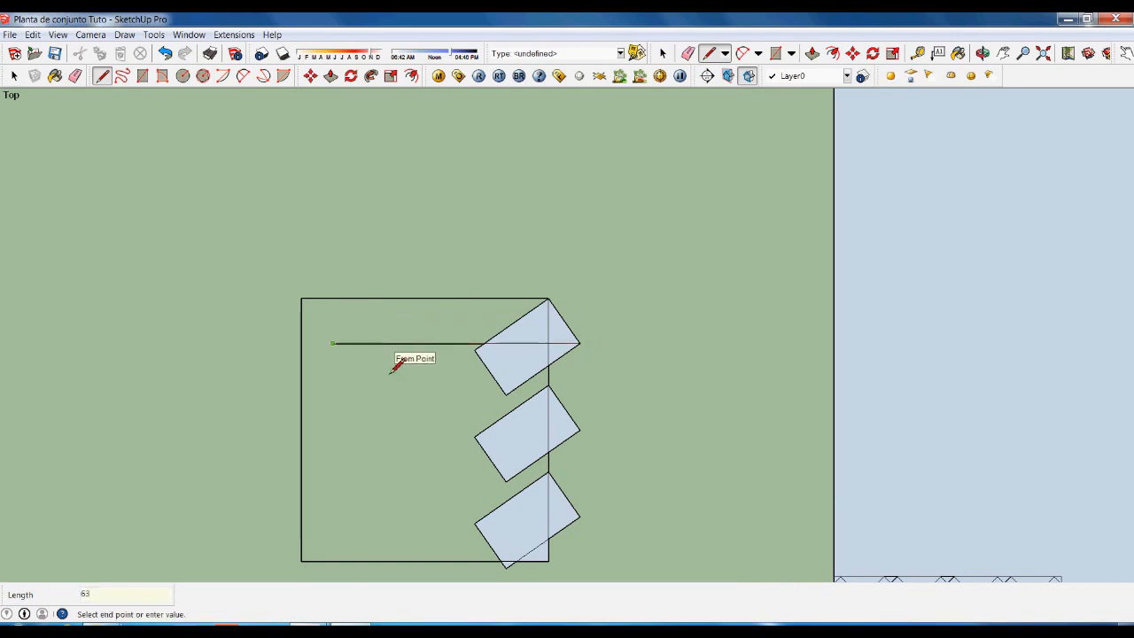
pyautogui.press('space')
# Draw a rectangle from the 63 m line's left end to just below the lowest tilted rectangle, aligned with the tilted rectangles' right corners.
pyautogui.scroll(-1, 513, 309)
pyautogui.press('r')
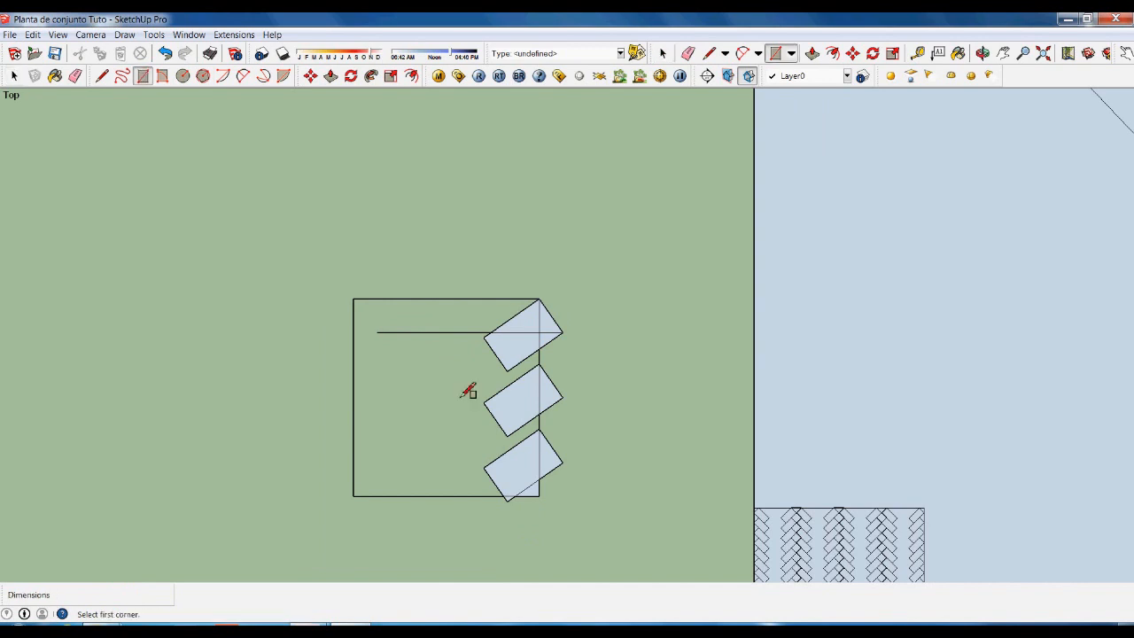
pyautogui.click(378, 334)
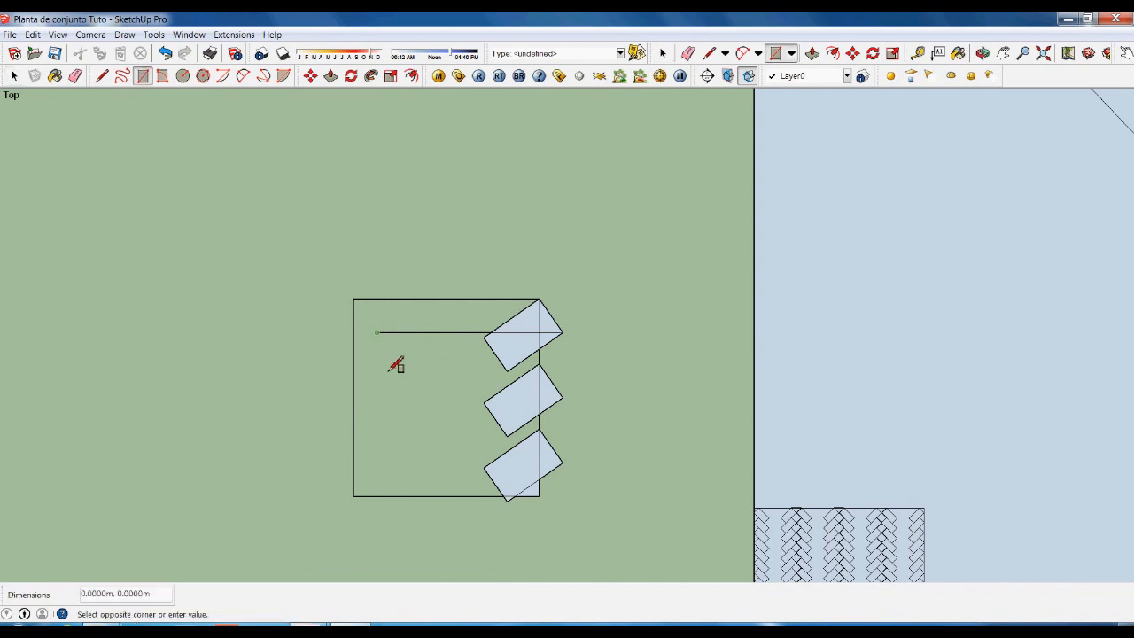
pyautogui.click(563, 506)
pyautogui.press('space')
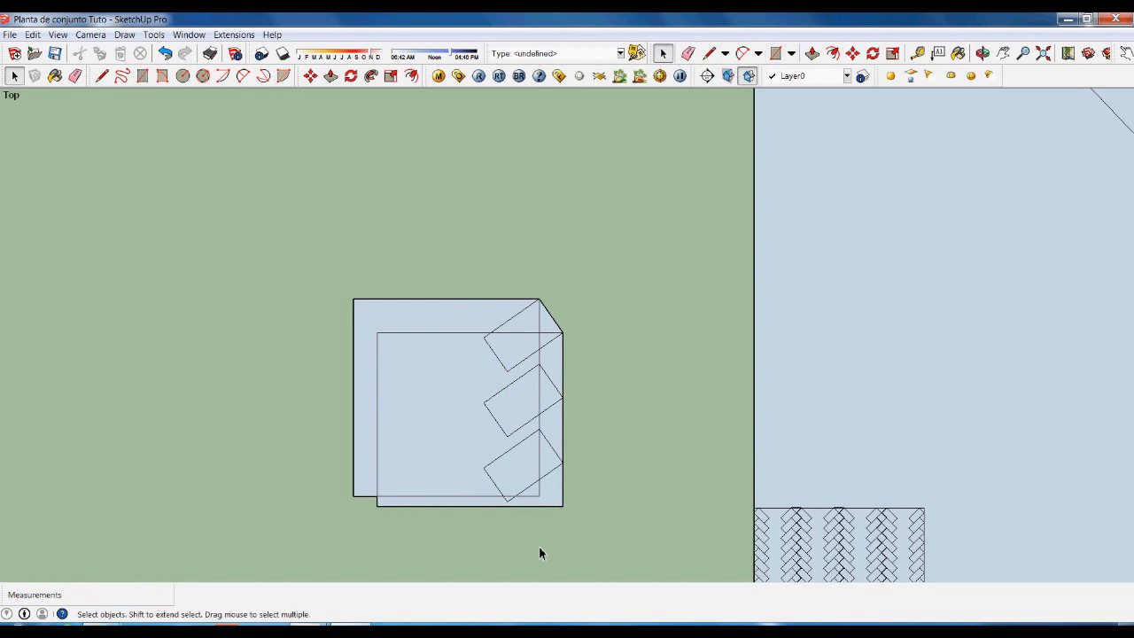
# Move the new rectangle's bottom edge up onto the lowest tilted rectangle's bottom corner.
pyautogui.scroll(5, 479, 508)
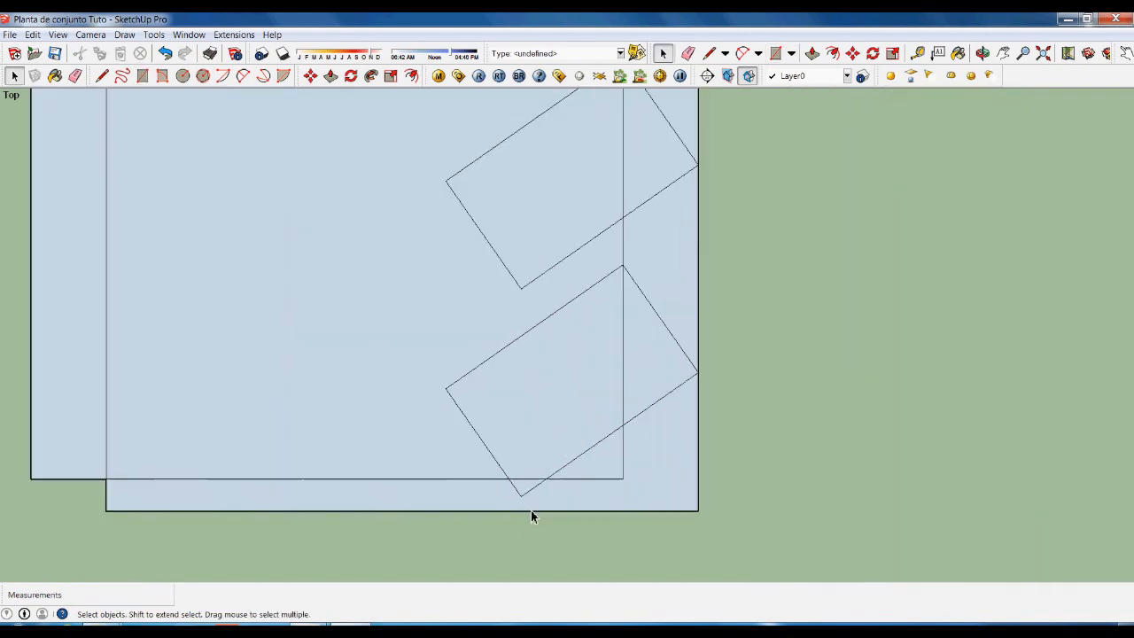
pyautogui.click(529, 506)
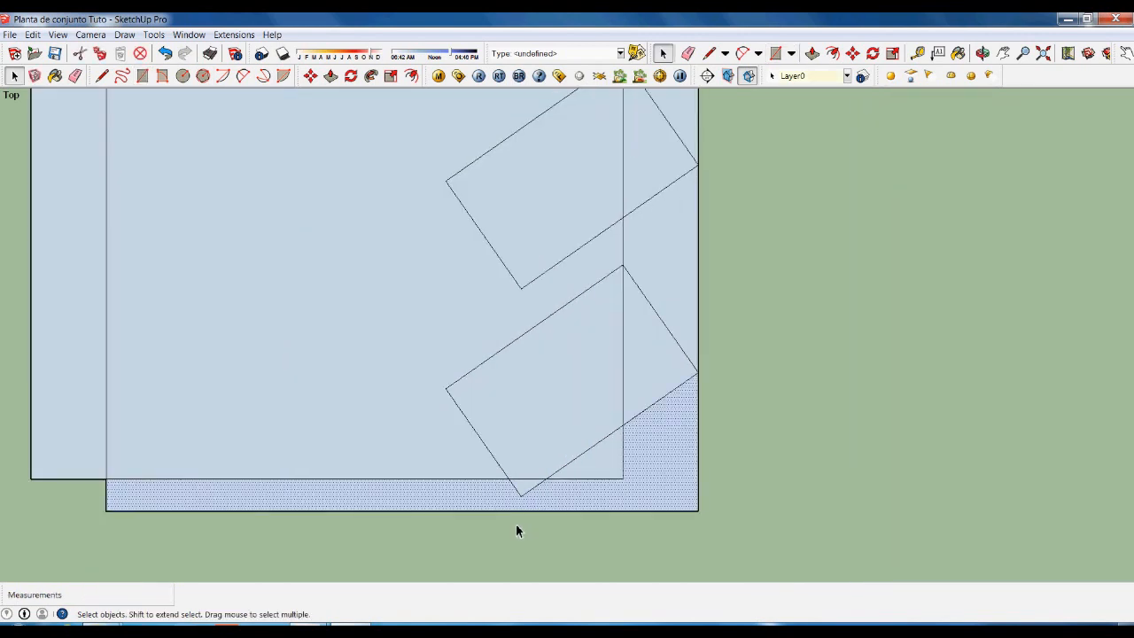
pyautogui.click(524, 518)
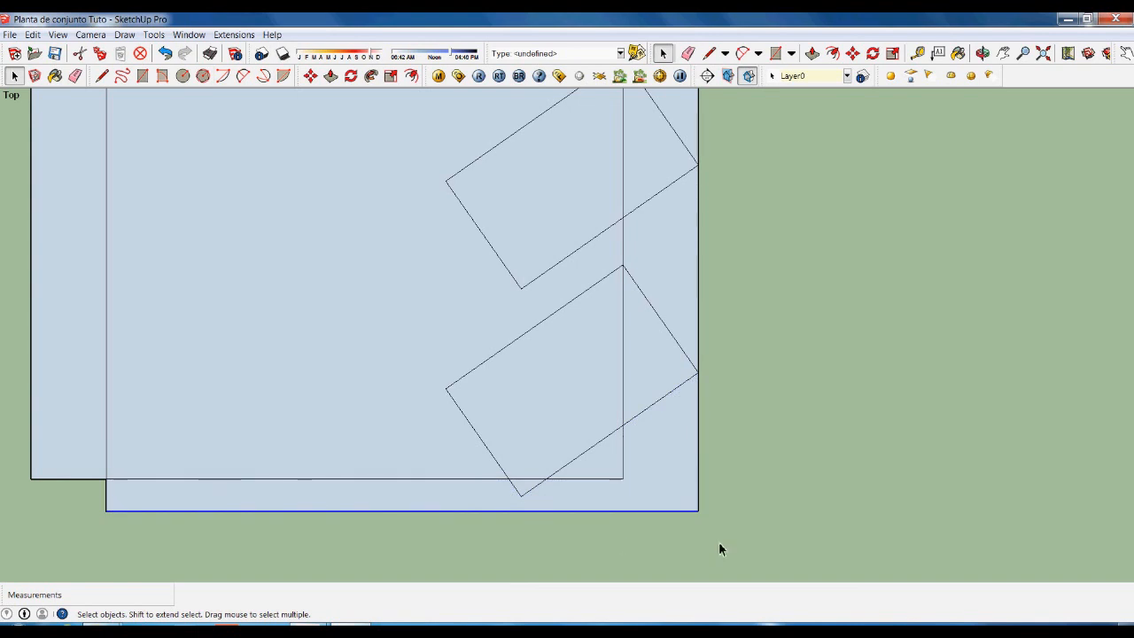
pyautogui.press('m')
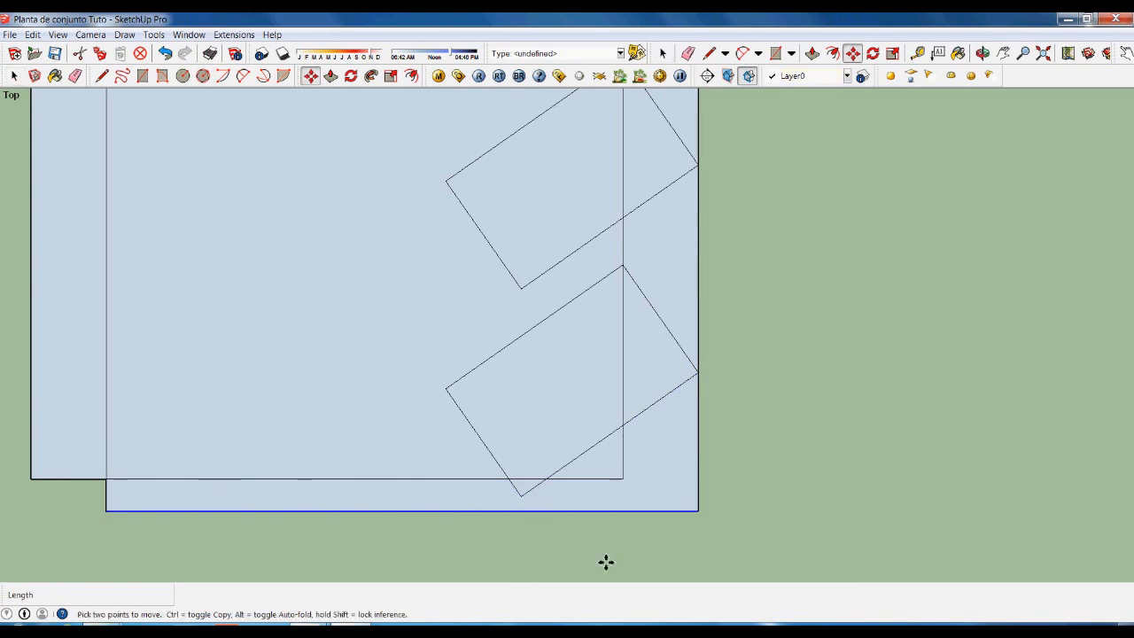
pyautogui.click(532, 519)
pyautogui.click(533, 510)
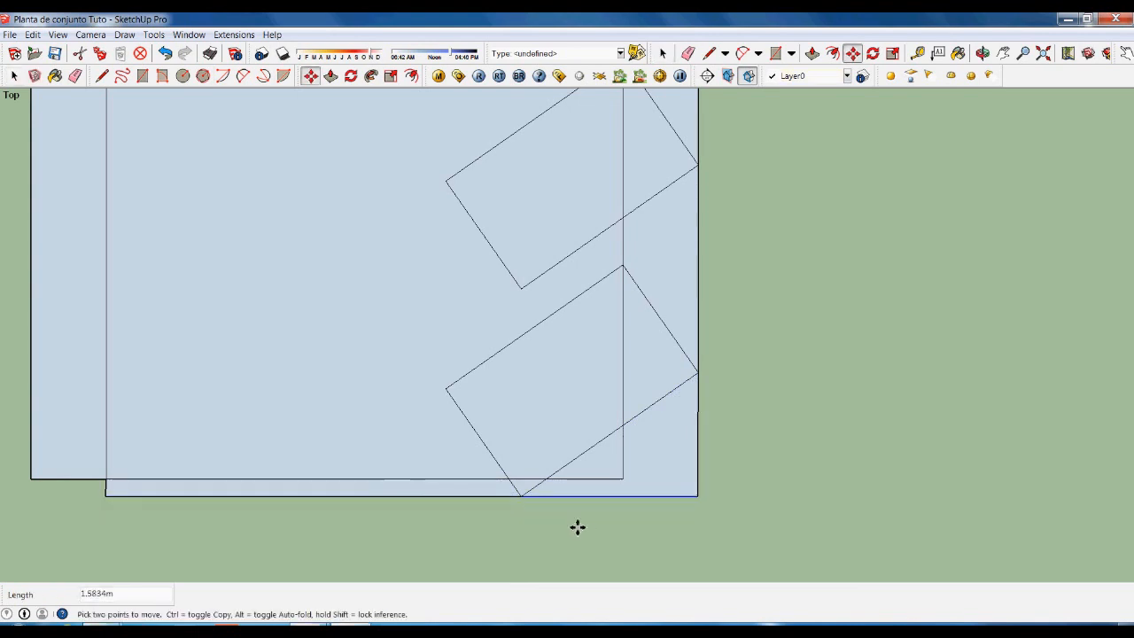
pyautogui.scroll(-2, 590, 528)
pyautogui.press('space')
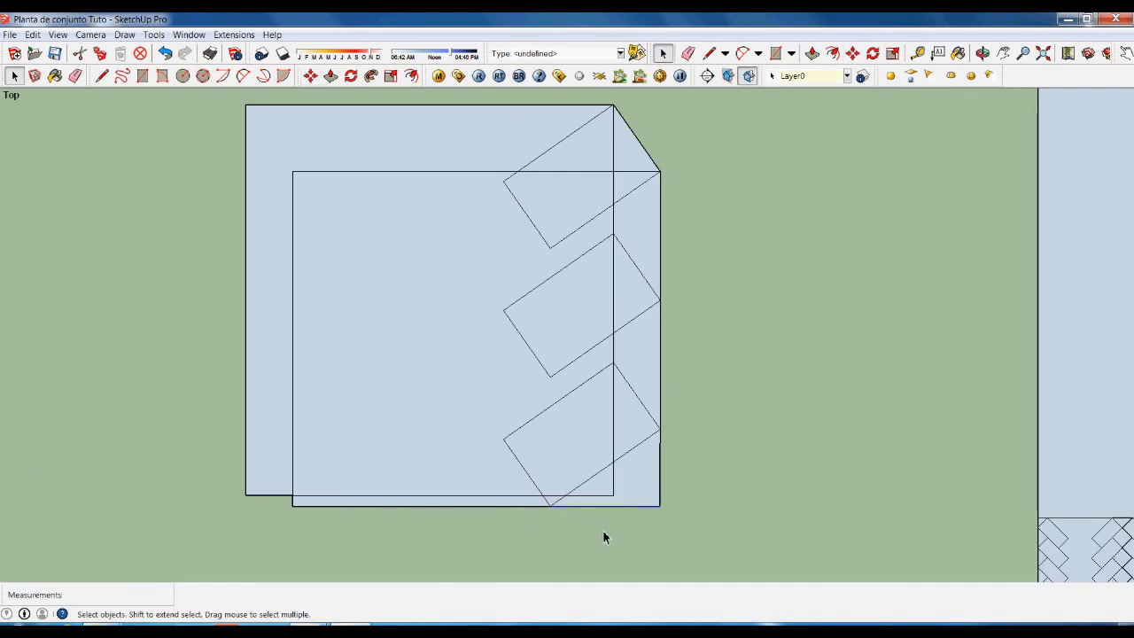
# Delete the triangular face below the lowest tilted rectangle and the adjoining face along the new rectangle's bottom edge.
pyautogui.scroll(3, 607, 495)
pyautogui.click(615, 496)
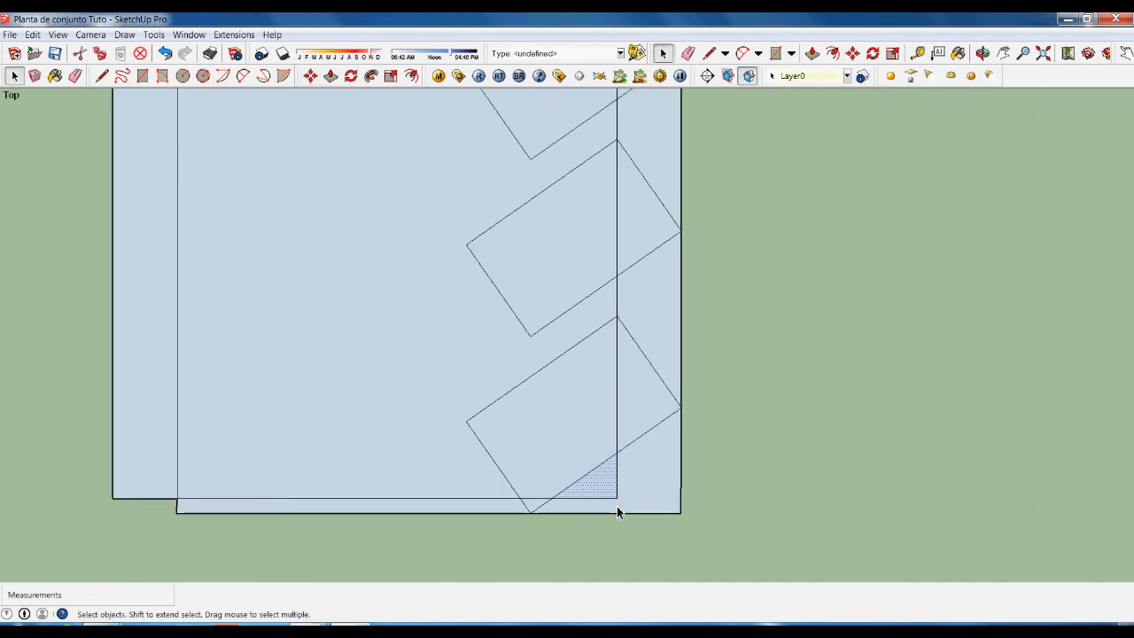
pyautogui.press('Delete')
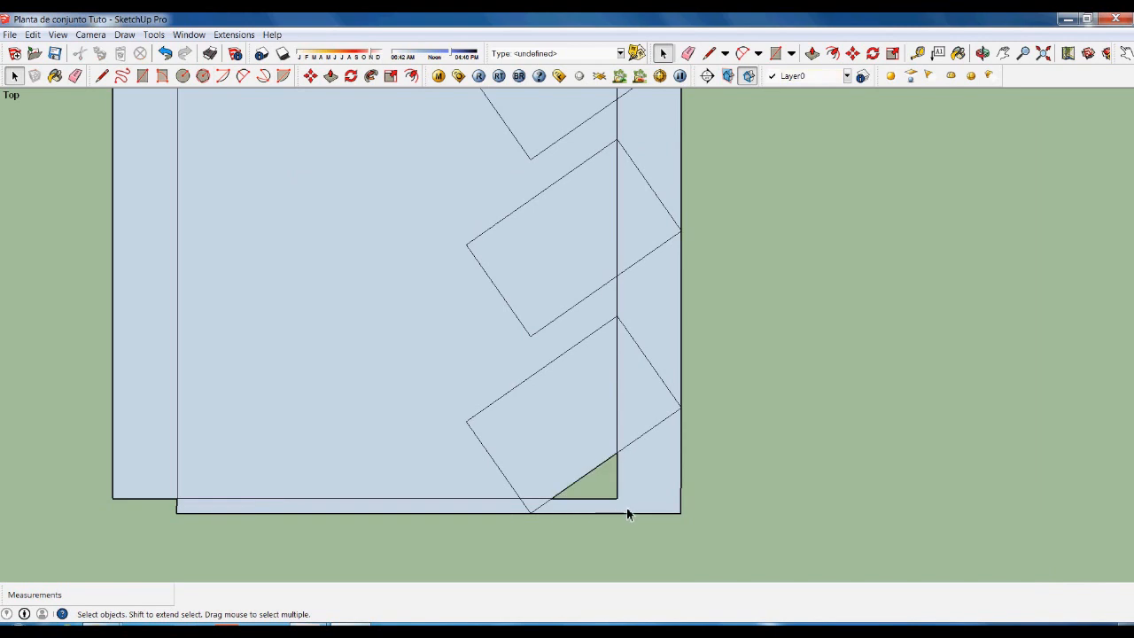
pyautogui.click(626, 508)
pyautogui.press('Delete')
pyautogui.scroll(-2, 627, 527)
pyautogui.scroll(3, 576, 514)
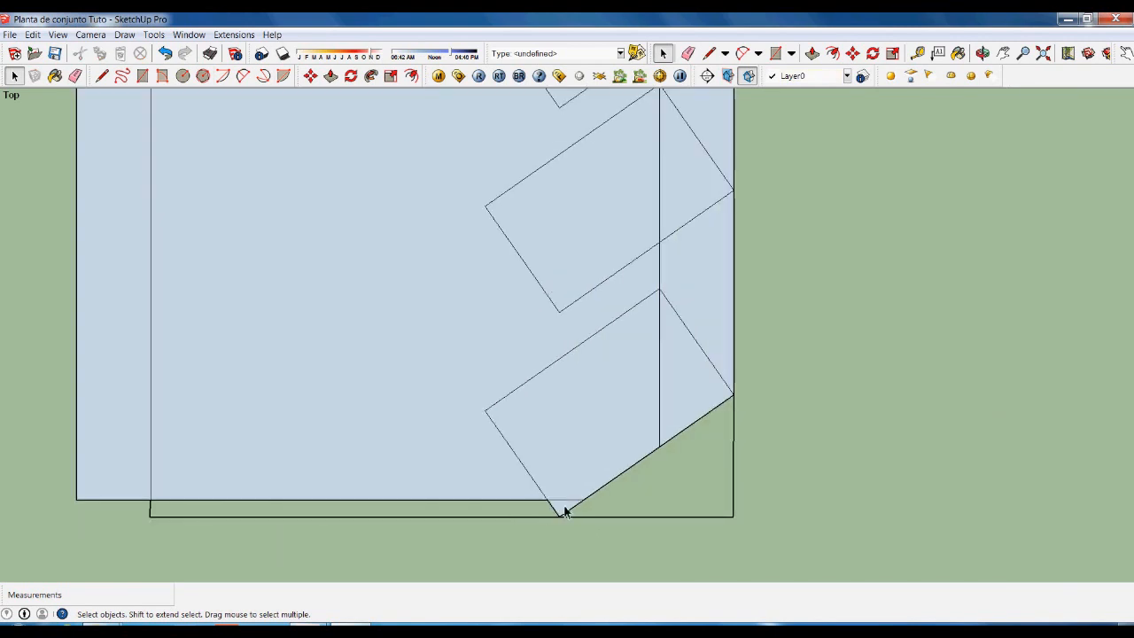
# Delete the lowest tilted rectangle's face and the old outline's vertical segment crossing it.
pyautogui.click(565, 511)
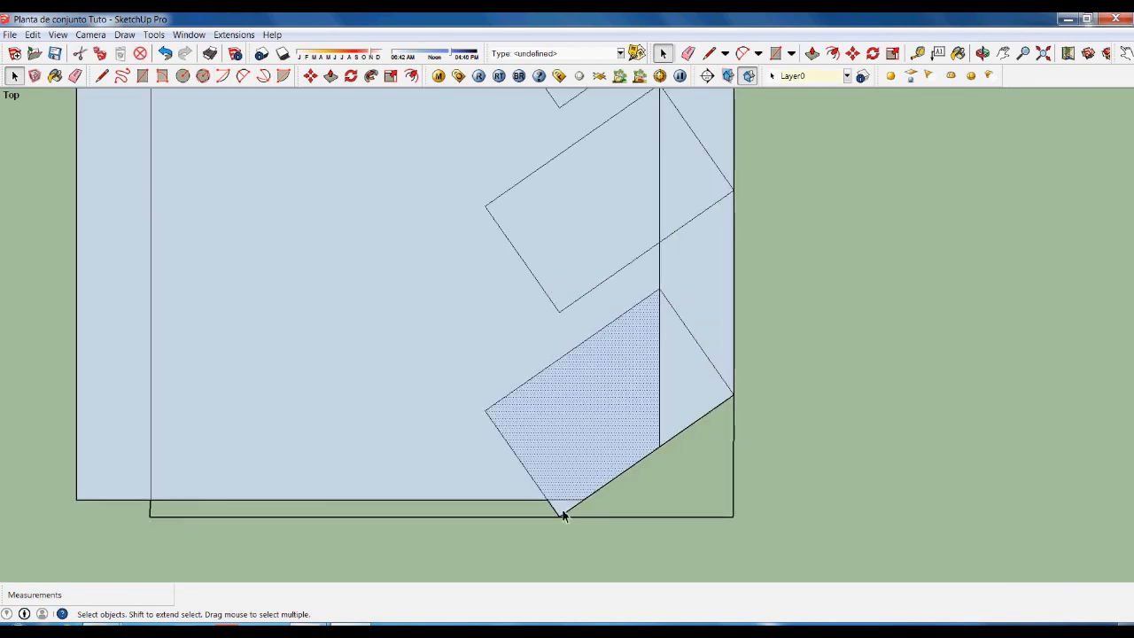
pyautogui.press('Delete')
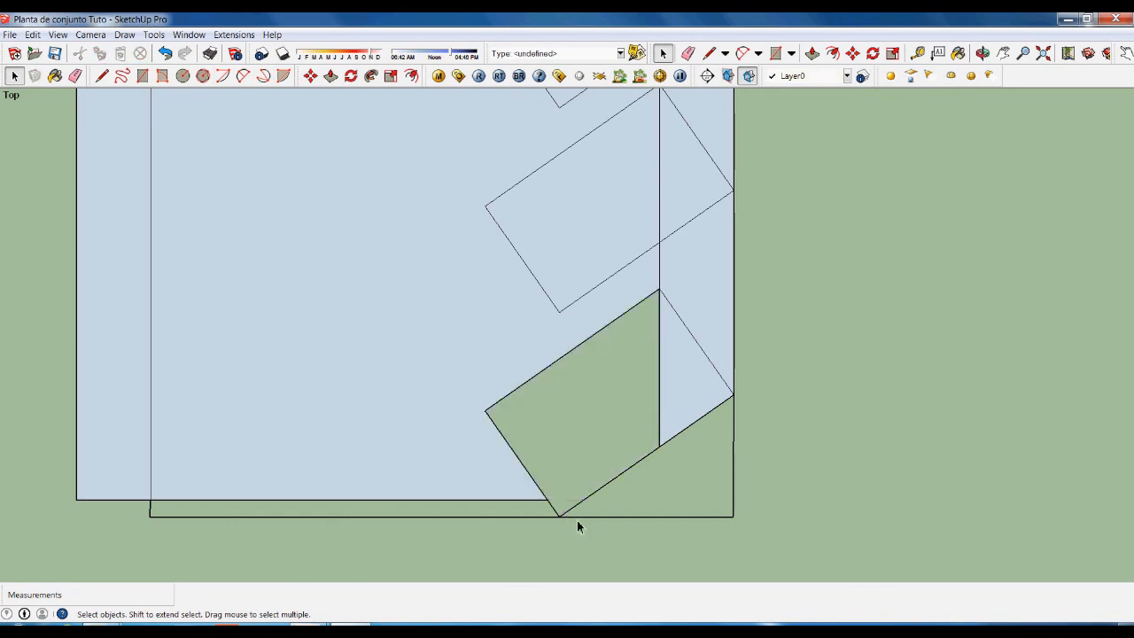
pyautogui.scroll(-2, 667, 448)
pyautogui.click(662, 431)
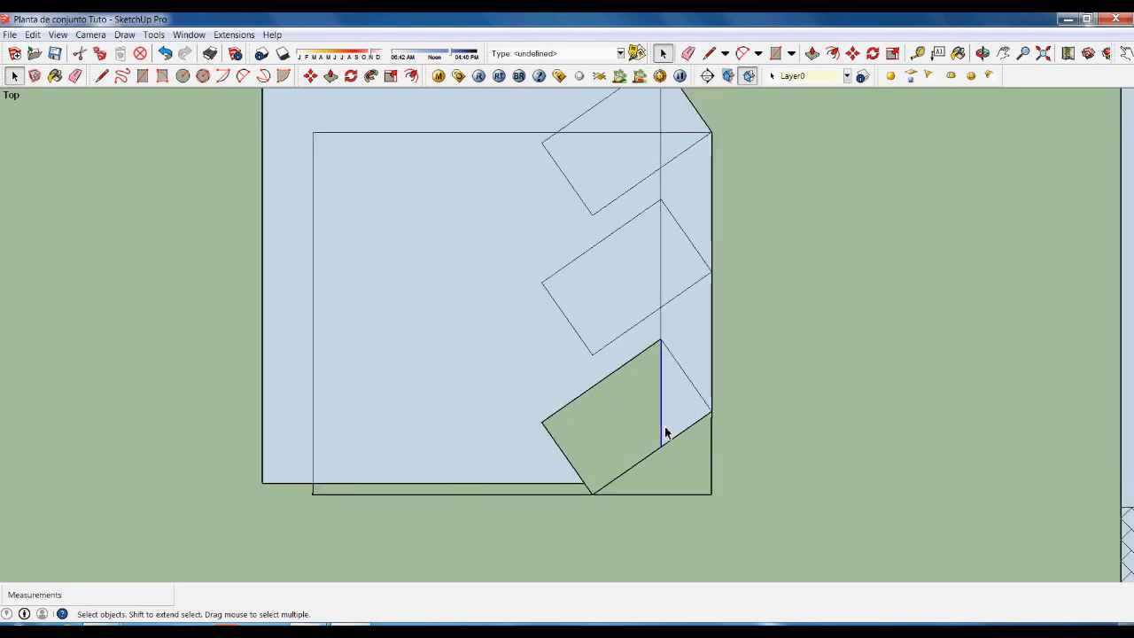
pyautogui.press('Delete')
# Draw crossing lines up from the uppermost tilted rectangle's right corner and rightward from its top corner, closing the outline's top-right corner.
pyautogui.scroll(-2, 673, 434)
pyautogui.scroll(1, 709, 133)
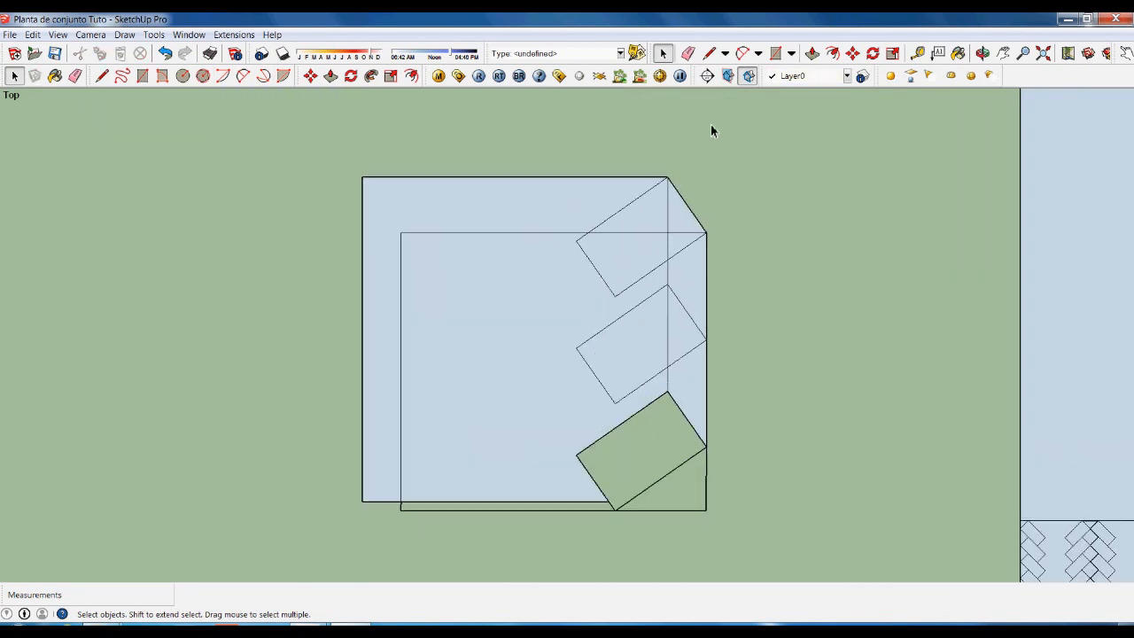
pyautogui.scroll(1, 711, 132)
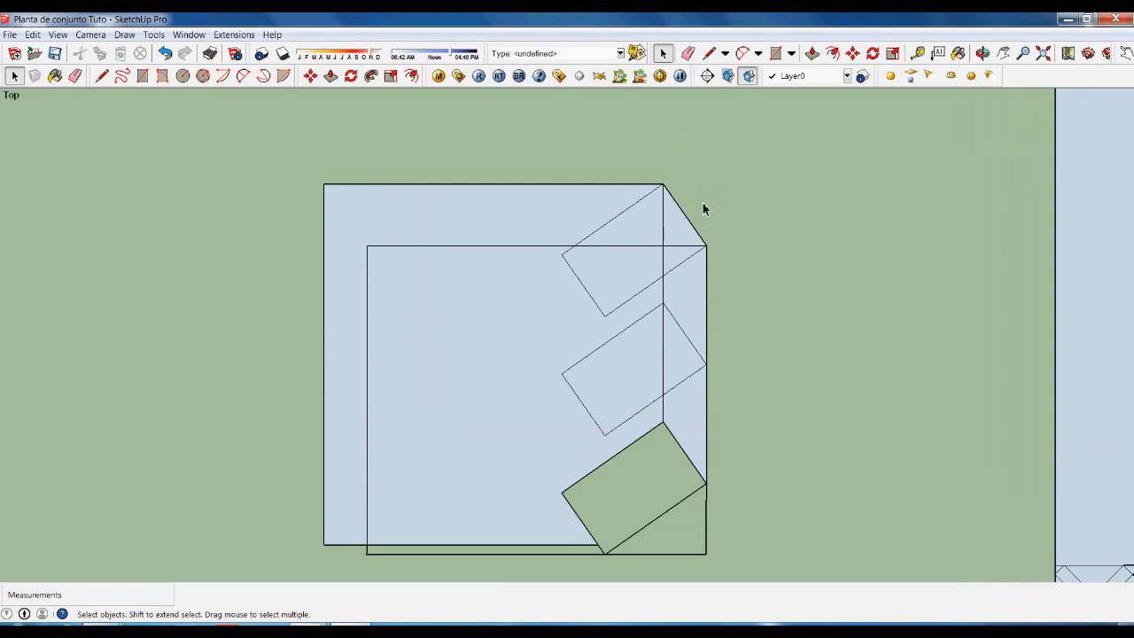
pyautogui.press('p')
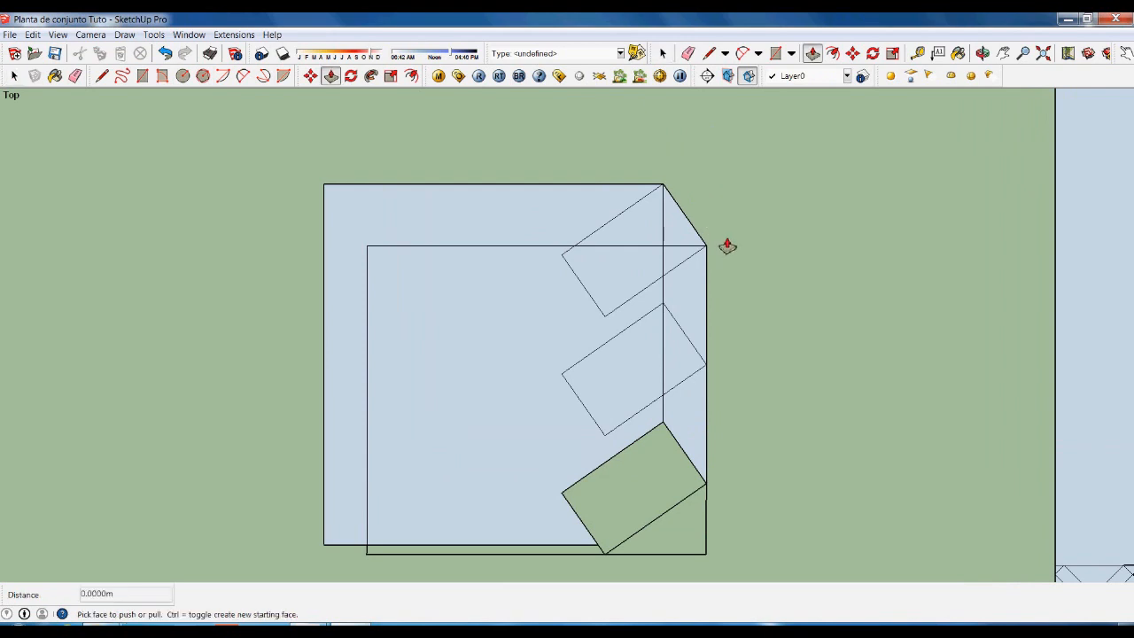
pyautogui.press('l')
pyautogui.click(707, 246)
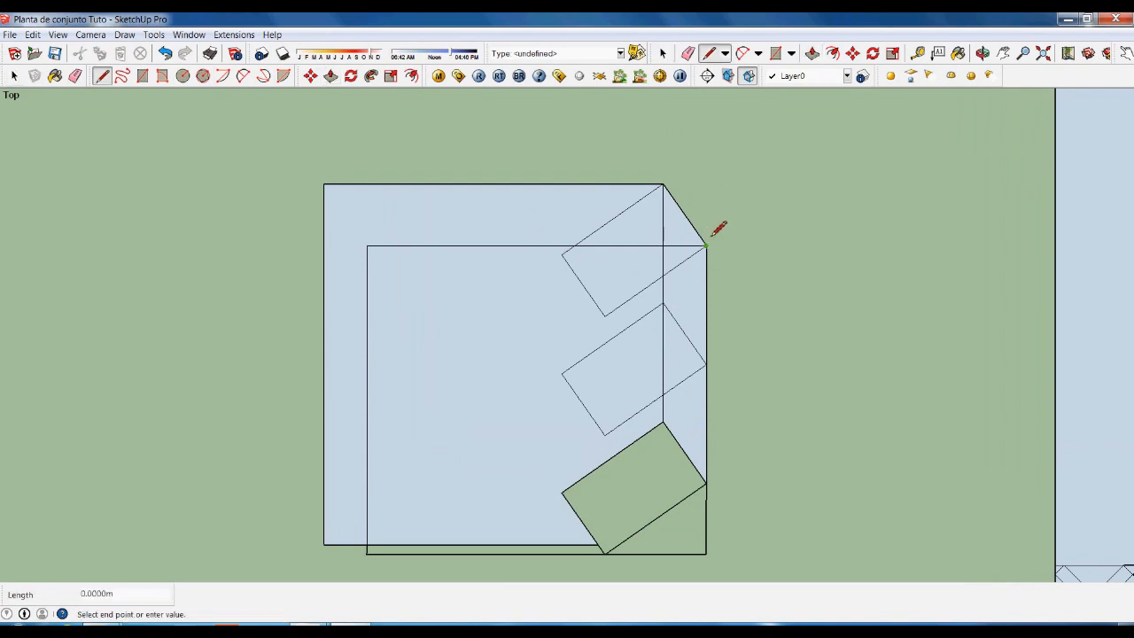
pyautogui.click(707, 174)
pyautogui.press('space')
pyautogui.press('l')
pyautogui.click(664, 185)
pyautogui.click(726, 204)
pyautogui.press('space')
# Draw a vertical line from the inner rectangle's top-left corner up past the outer rectangle's top edge.
pyautogui.scroll(-2, 715, 206)
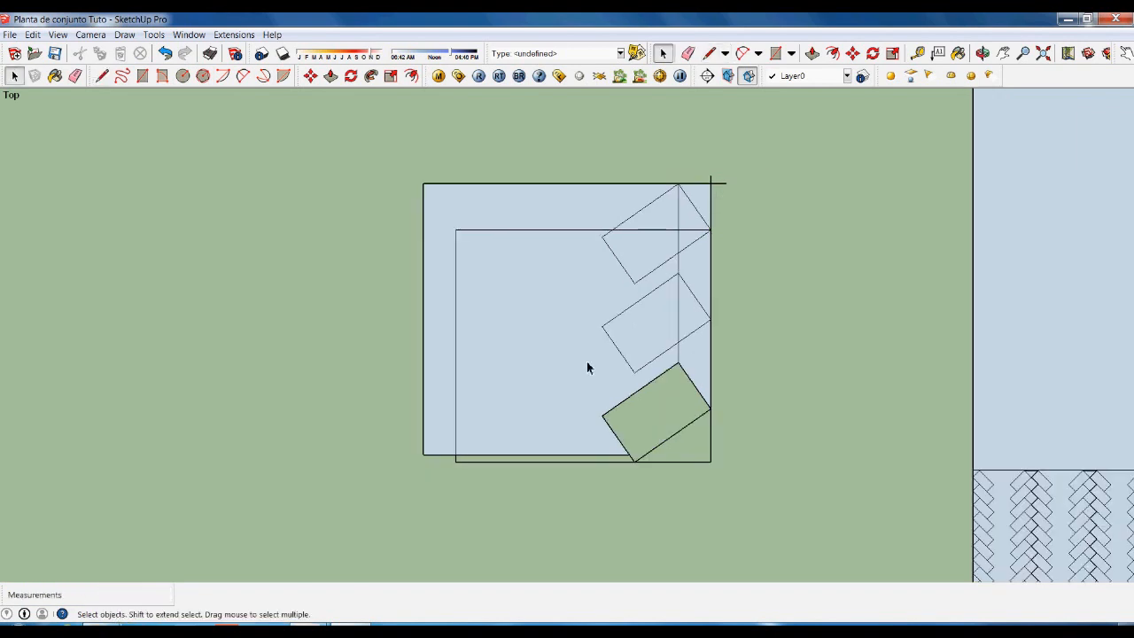
pyautogui.scroll(3, 494, 225)
pyautogui.press('l')
pyautogui.click(436, 236)
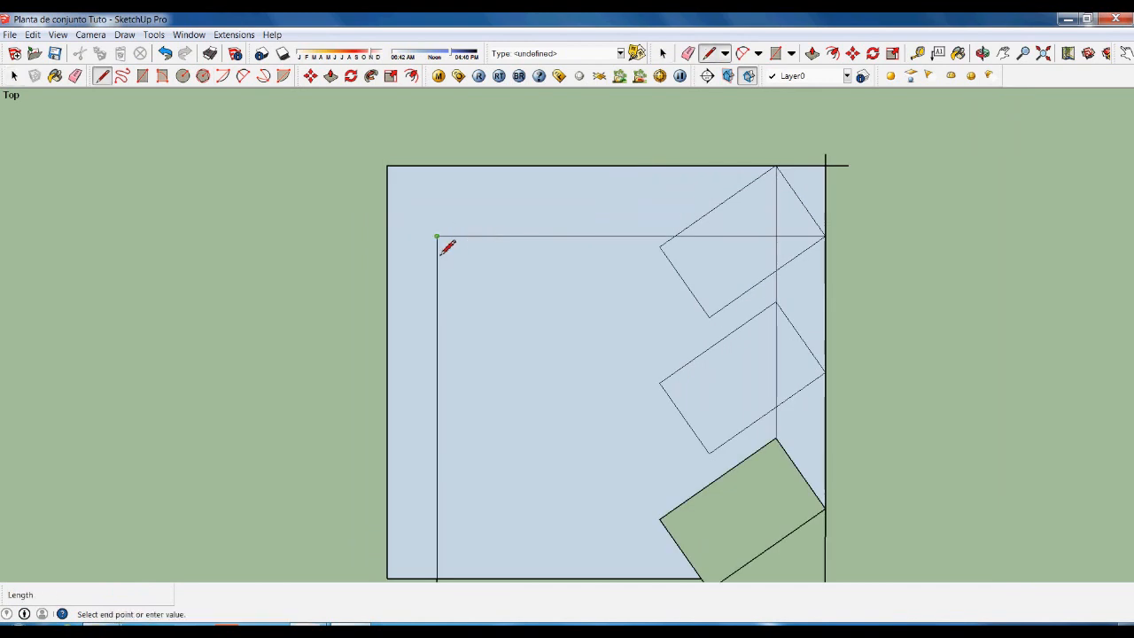
pyautogui.click(437, 142)
pyautogui.press('space')
# Delete the large faces to the left of the tilted rectangles and the horizontal line dividing them.
pyautogui.scroll(-2, 592, 183)
pyautogui.click(576, 207)
pyautogui.press('Delete')
pyautogui.click(592, 270)
pyautogui.press('Delete')
pyautogui.click(576, 213)
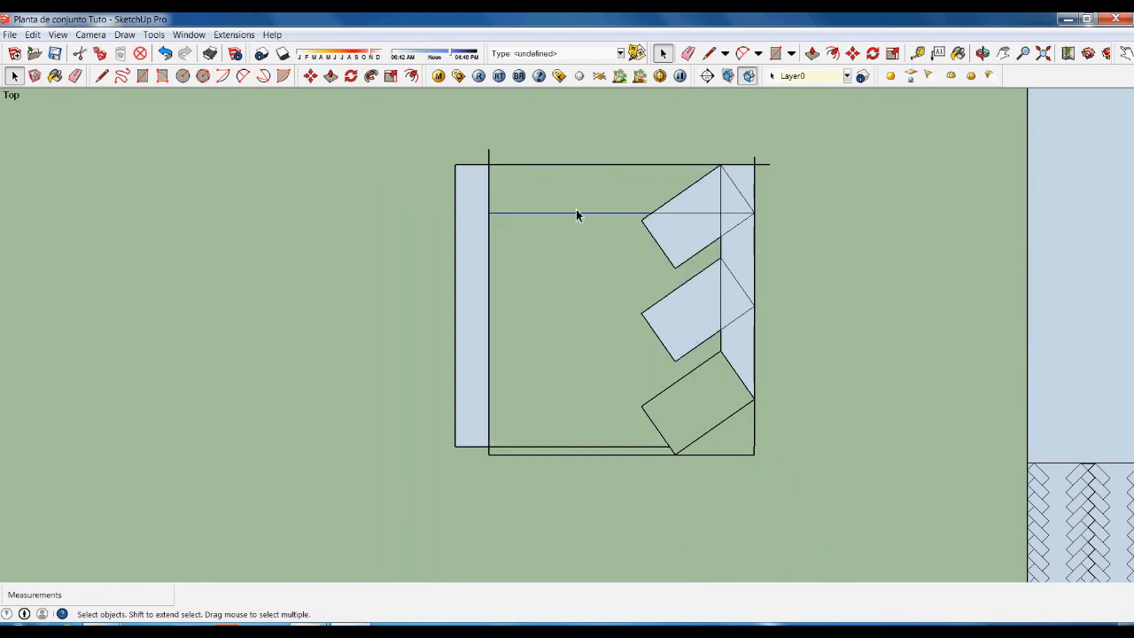
pyautogui.press('Delete')
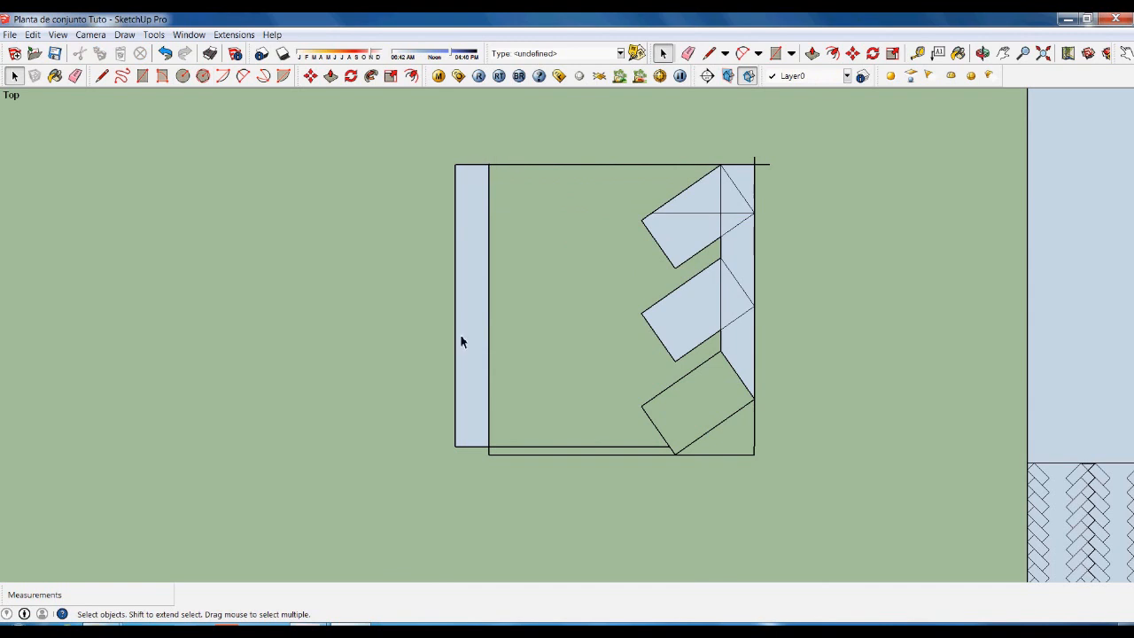
# Delete the leftover strip beyond the new outline's left side and the old bottom edge inside it.
pyautogui.moveTo(411, 242); pyautogui.dragTo(406, 160)
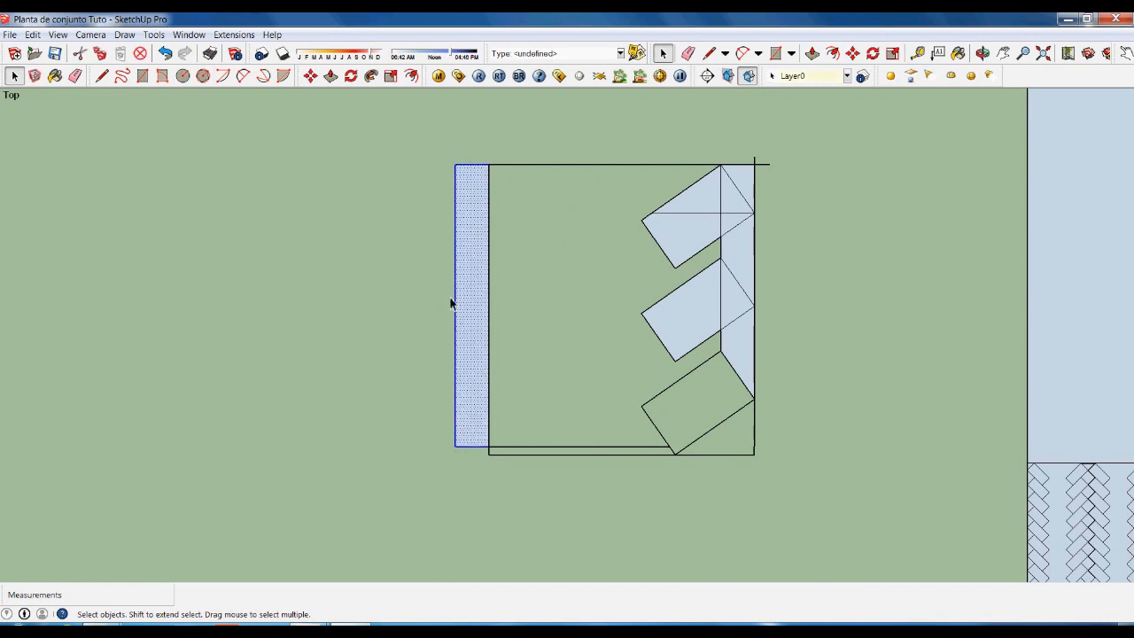
pyautogui.press('Delete')
pyautogui.scroll(1, 543, 457)
pyautogui.click(542, 445)
pyautogui.press('Delete')
# Delete the remaining faces and old outline segments in and around the middle tilted rectangle.
pyautogui.scroll(4, 784, 324)
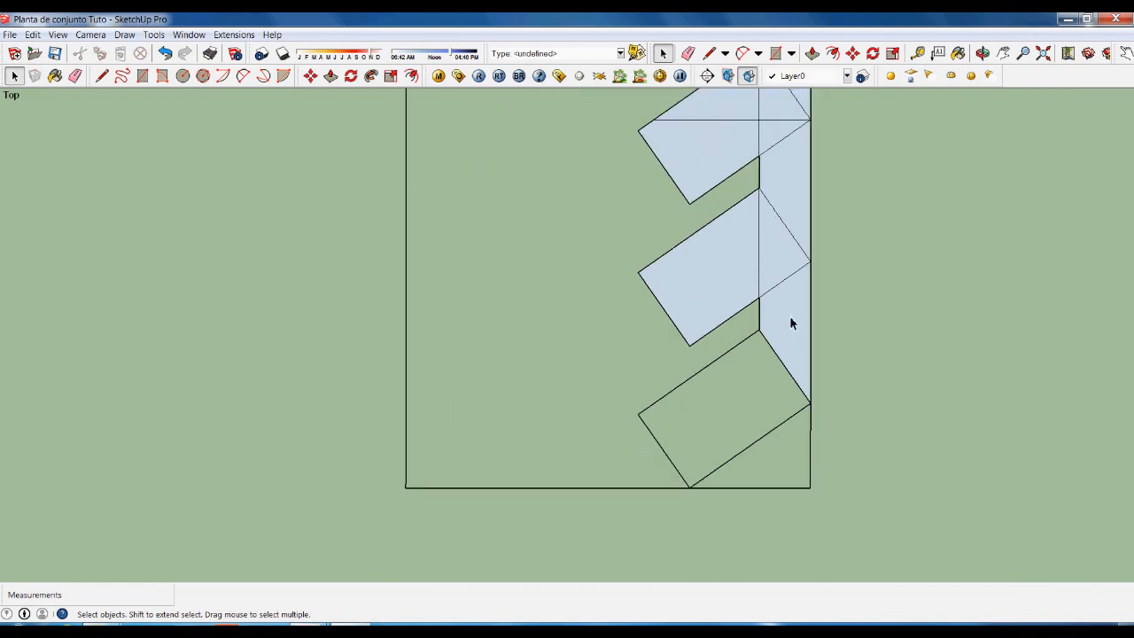
pyautogui.click(754, 323)
pyautogui.press('Delete')
pyautogui.click(737, 220)
pyautogui.press('Delete')
pyautogui.scroll(-2, 759, 298)
pyautogui.scroll(3, 765, 177)
pyautogui.click(730, 226)
pyautogui.press('Delete')
# Clear the uppermost tilted rectangle's faces and inner lines, and remove the overhanging line ends at the outline's top-right corner.
pyautogui.scroll(-2, 695, 368)
pyautogui.click(691, 144)
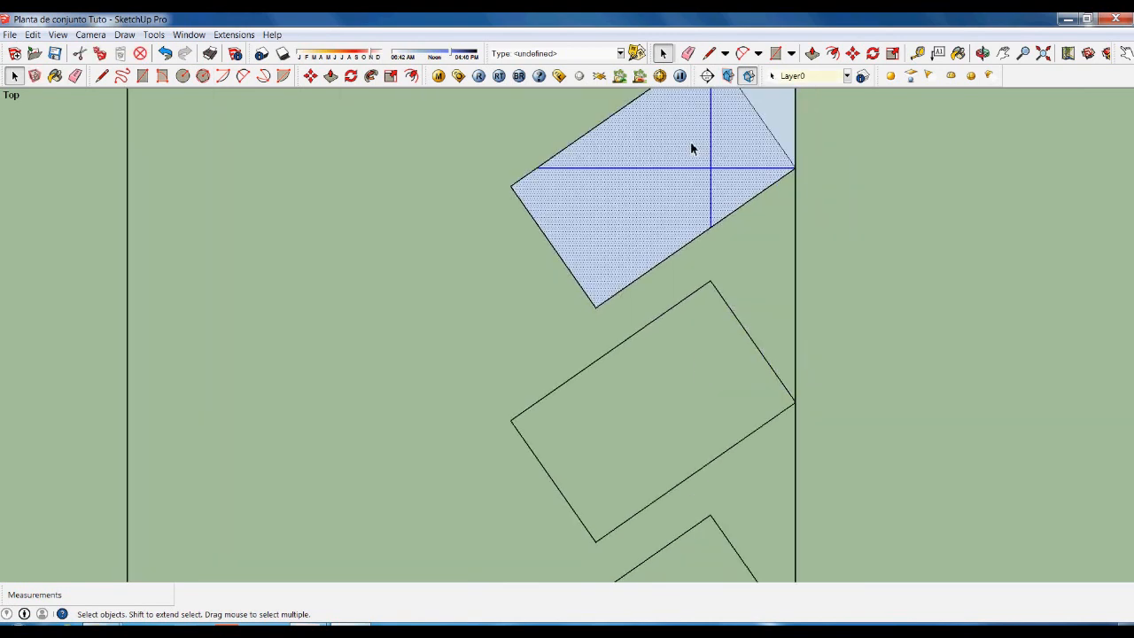
pyautogui.press('Delete')
pyautogui.scroll(-3, 694, 345)
pyautogui.click(747, 190)
pyautogui.press('Delete')
pyautogui.scroll(2, 773, 169)
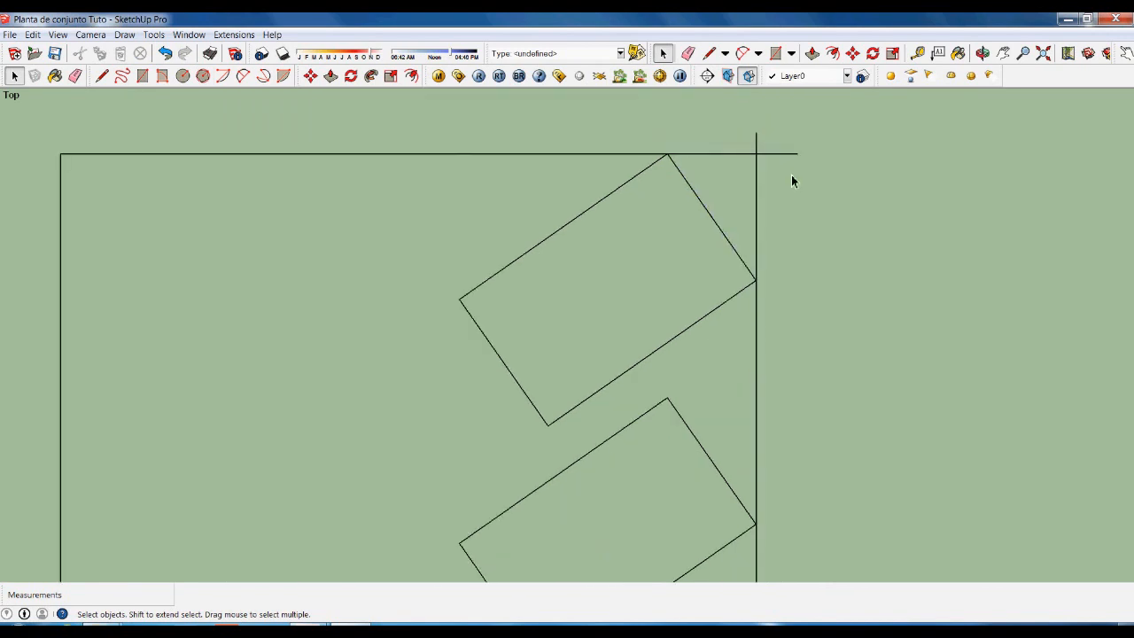
pyautogui.scroll(-2, 767, 186)
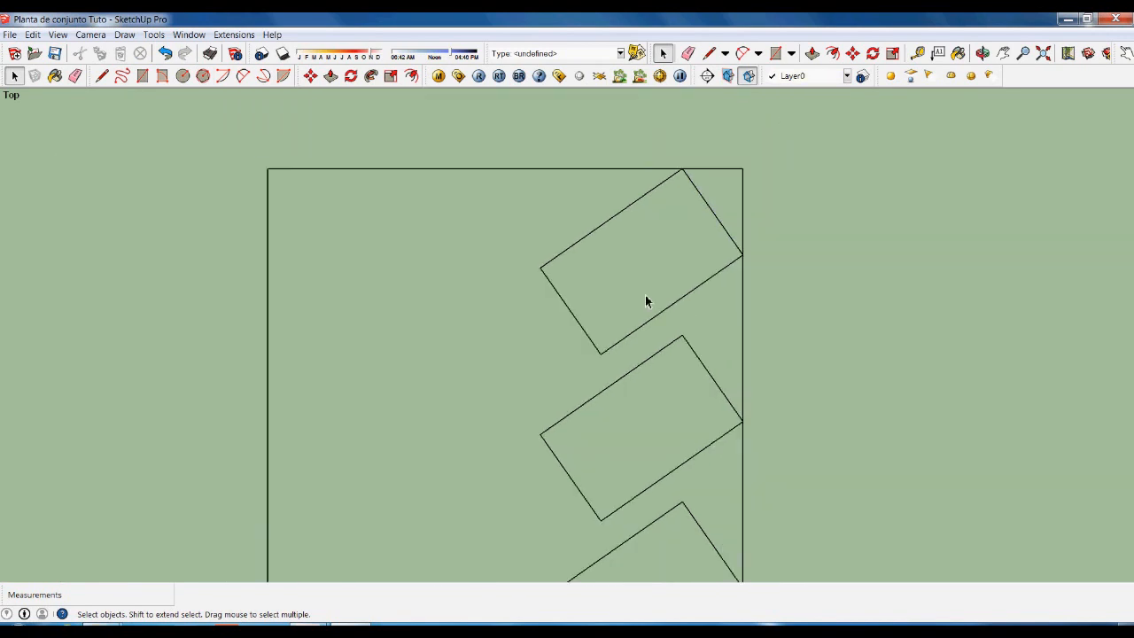
# Copy the middle tilted rectangle horizontally so its leftmost corner touches the outline's left edge.
pyautogui.scroll(-4, 689, 405)
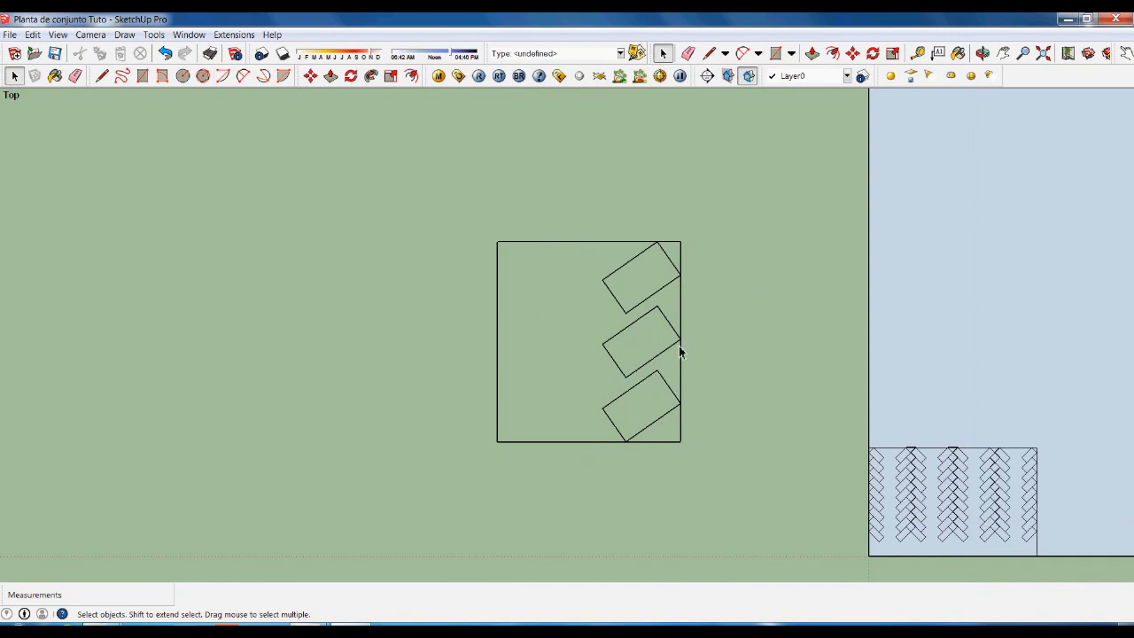
pyautogui.scroll(2, 679, 351)
pyautogui.scroll(-4, 620, 372)
pyautogui.scroll(1, 628, 378)
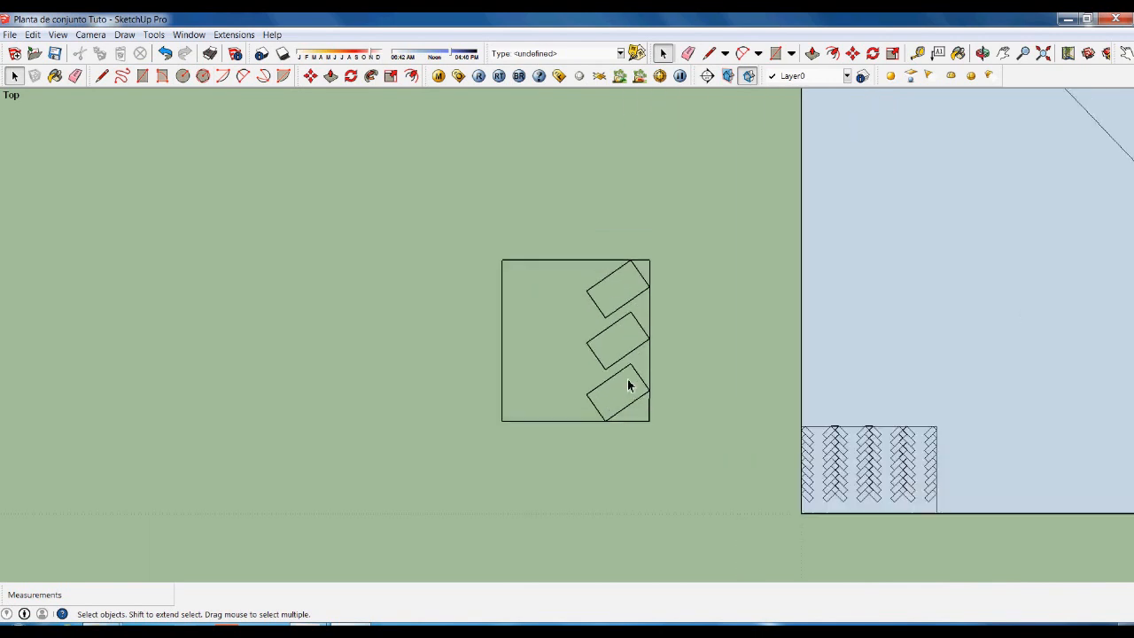
pyautogui.click(642, 329)
pyautogui.scroll(1, 631, 370)
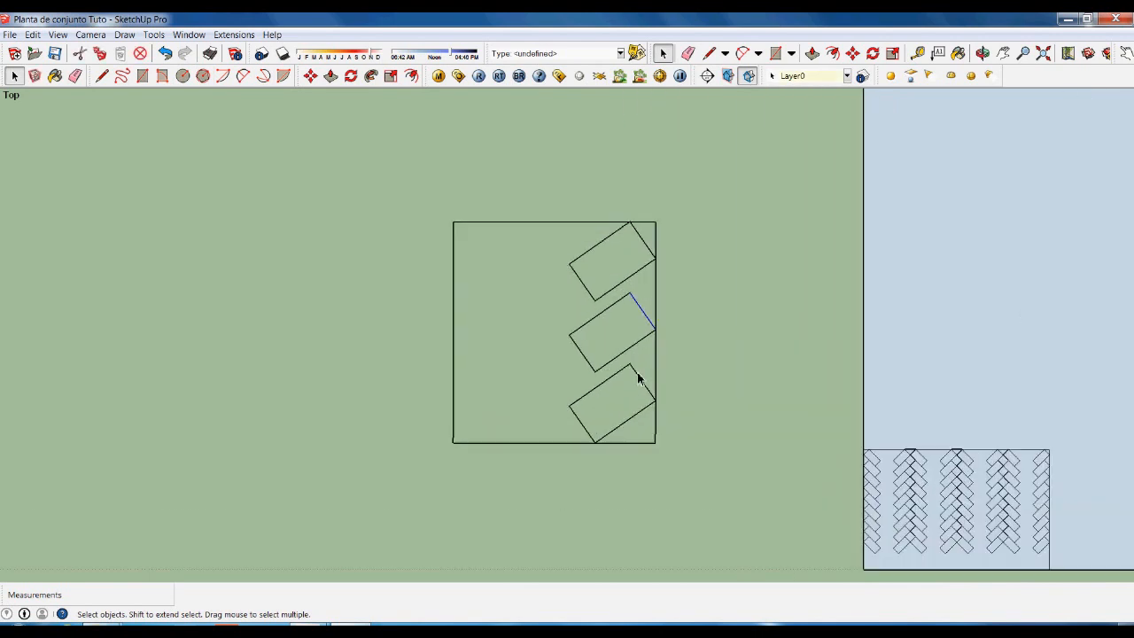
pyautogui.keyDown('ctrl'); pyautogui.click(586, 357); pyautogui.keyUp('ctrl')
pyautogui.press('m')
pyautogui.click(570, 335)
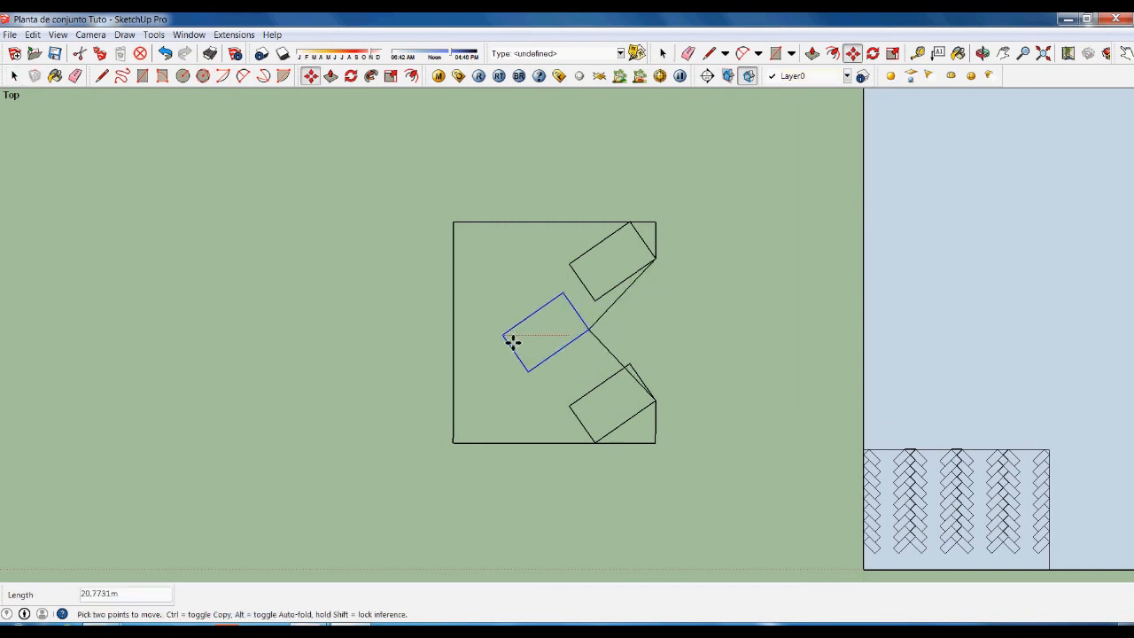
pyautogui.press('ctrl')
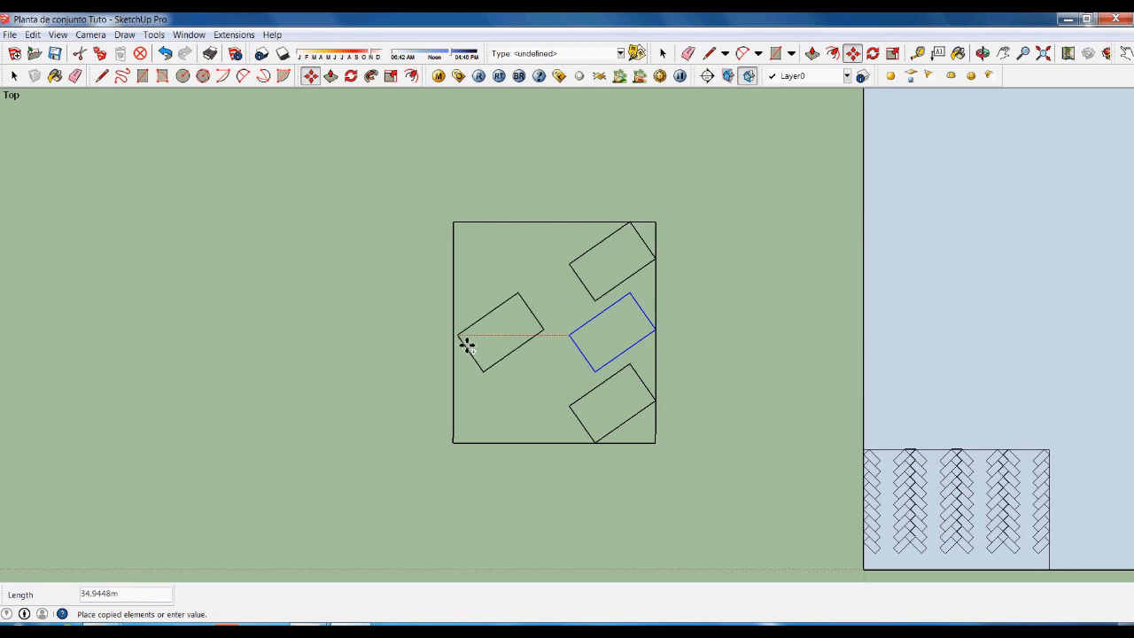
pyautogui.click(465, 343)
pyautogui.press('space')
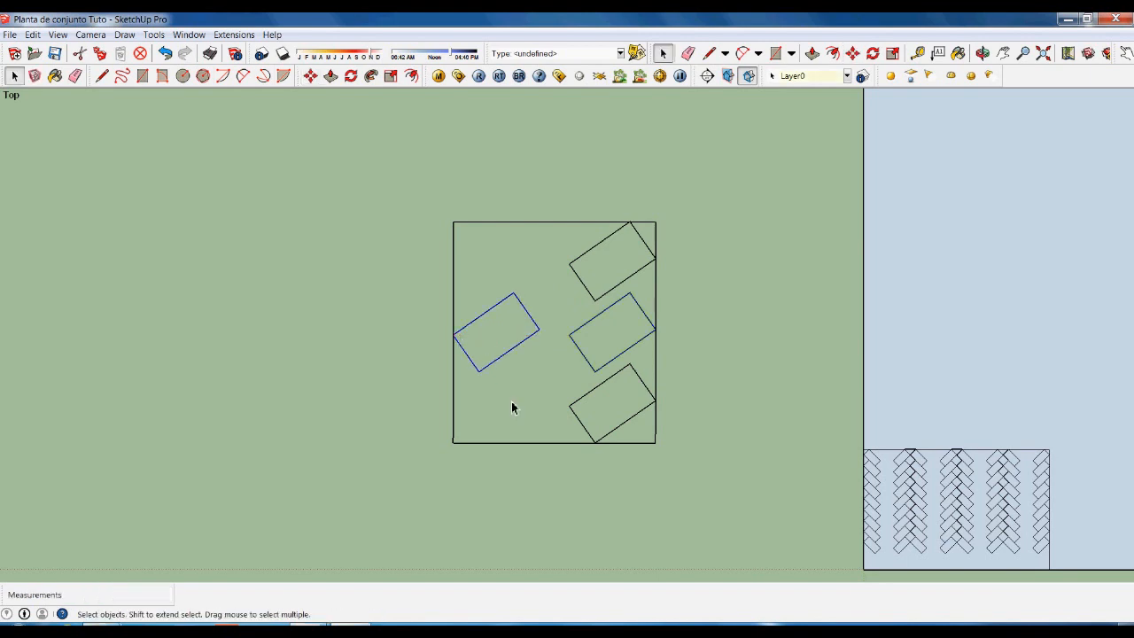
pyautogui.click(437, 484)
# Draw a vertical line from the outline's top-left corner down past its bottom-left corner to close the footprint face.
pyautogui.scroll(3, 437, 484)
pyautogui.scroll(4, 465, 421)
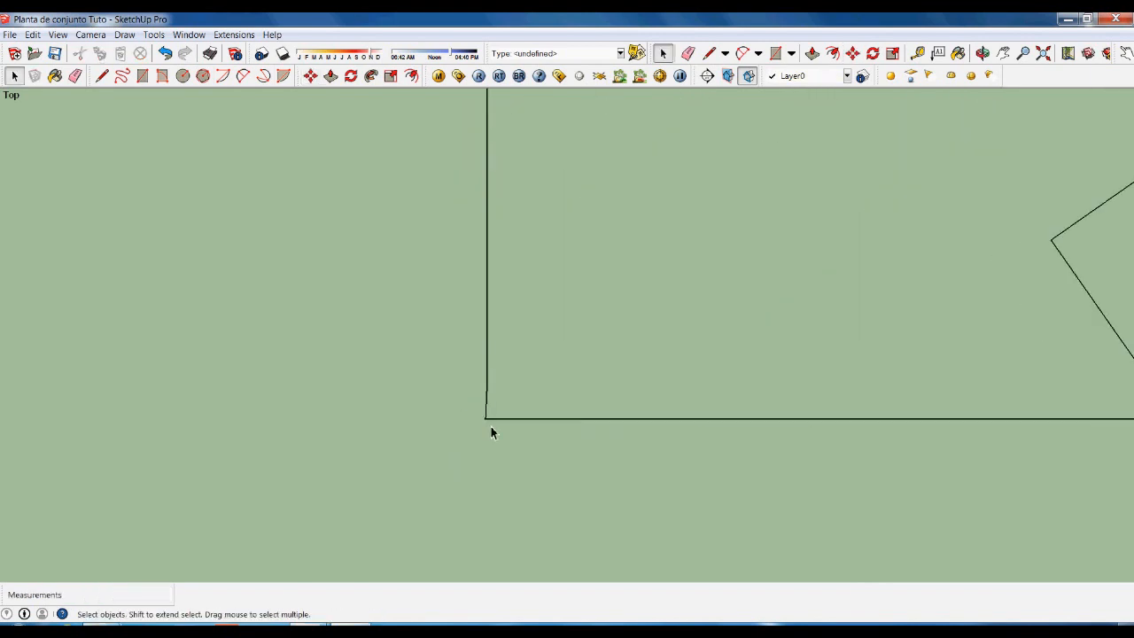
pyautogui.scroll(-4, 494, 426)
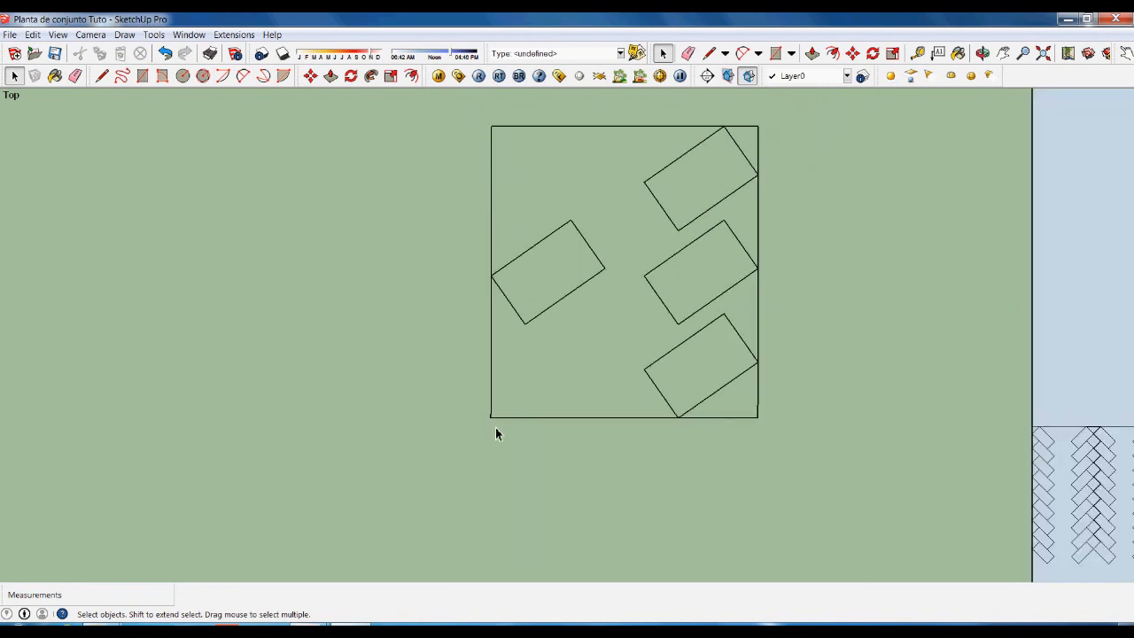
pyautogui.press('l')
pyautogui.click(492, 127)
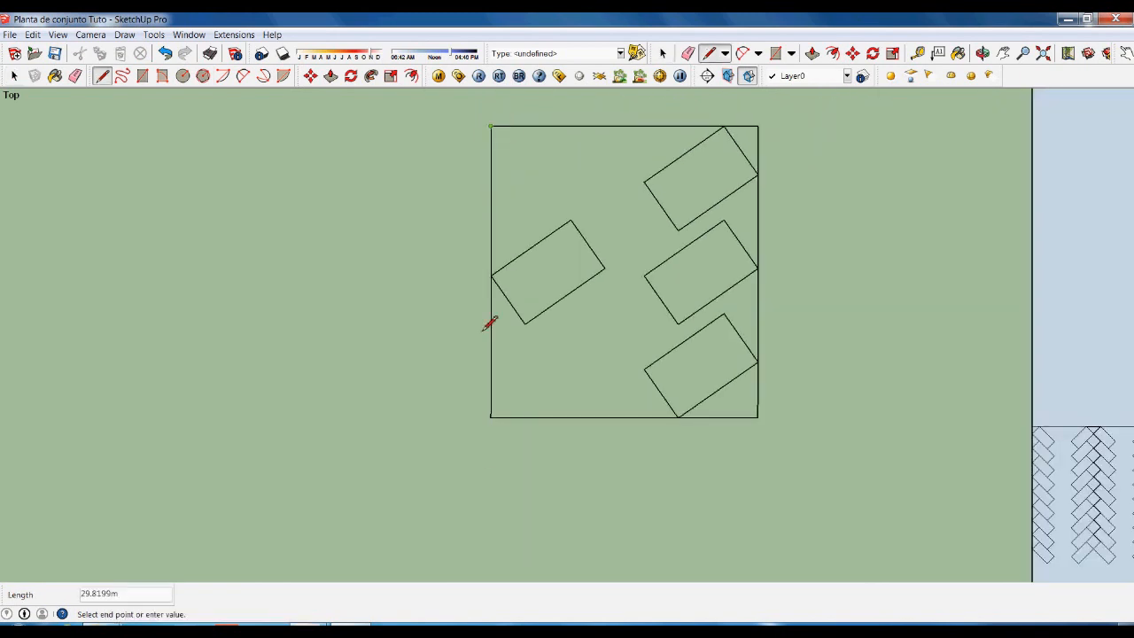
pyautogui.click(488, 463)
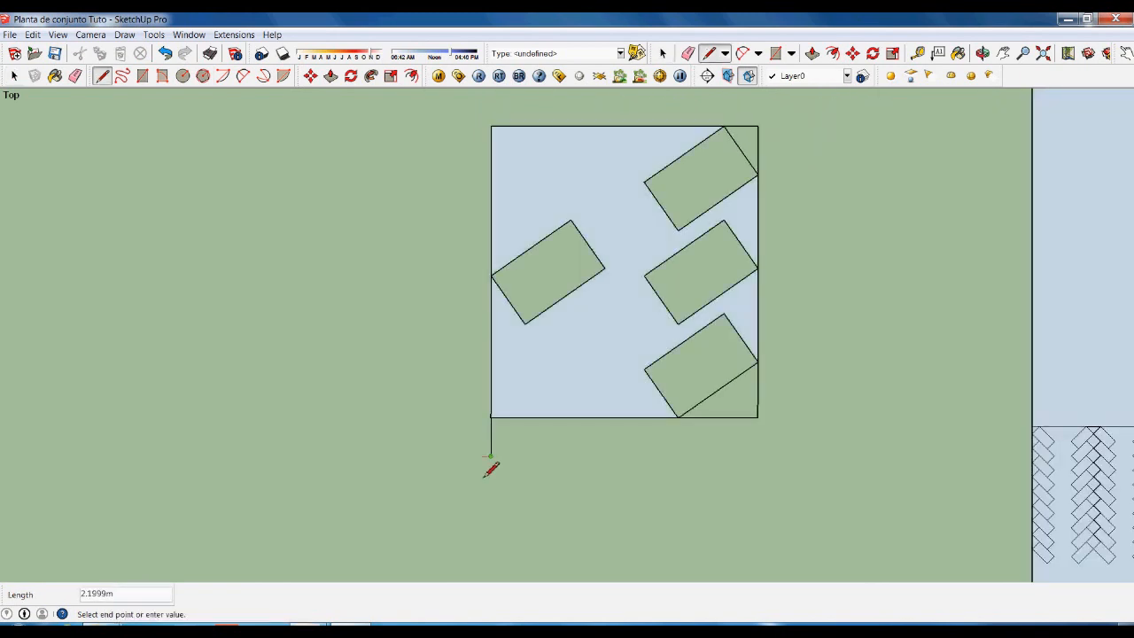
pyautogui.press('Escape')
pyautogui.scroll(4, 492, 457)
pyautogui.scroll(2, 494, 445)
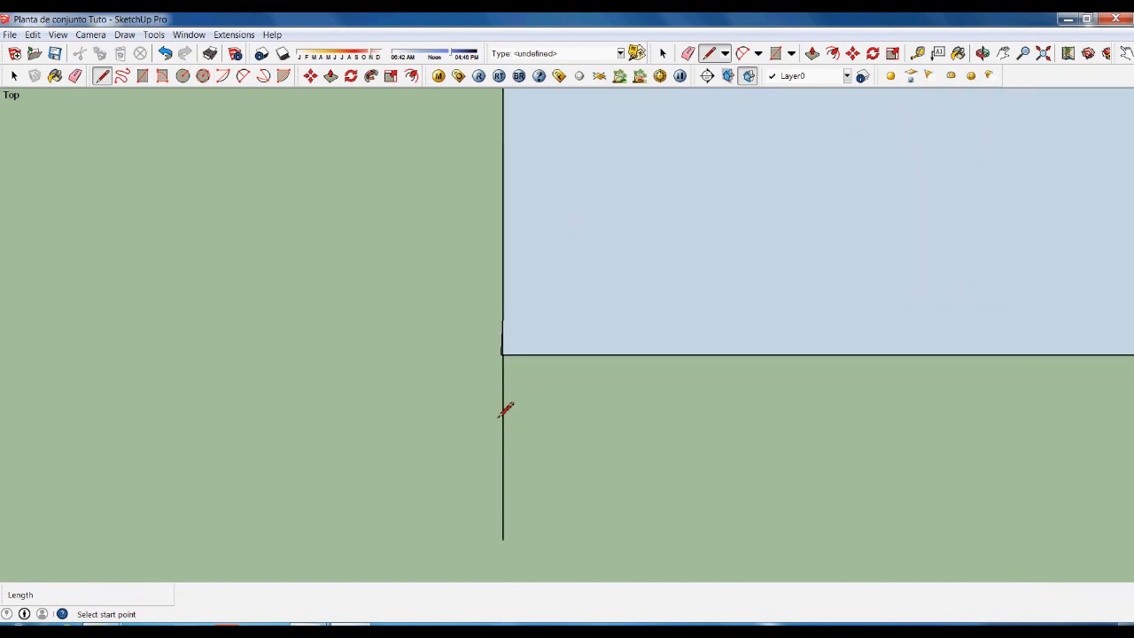
# Delete the crooked edge at the outline's bottom-left corner and the line end hanging below it.
pyautogui.press('space')
pyautogui.scroll(4, 504, 353)
pyautogui.click(492, 343)
pyautogui.press('Delete')
pyautogui.click(494, 380)
pyautogui.press('Delete')
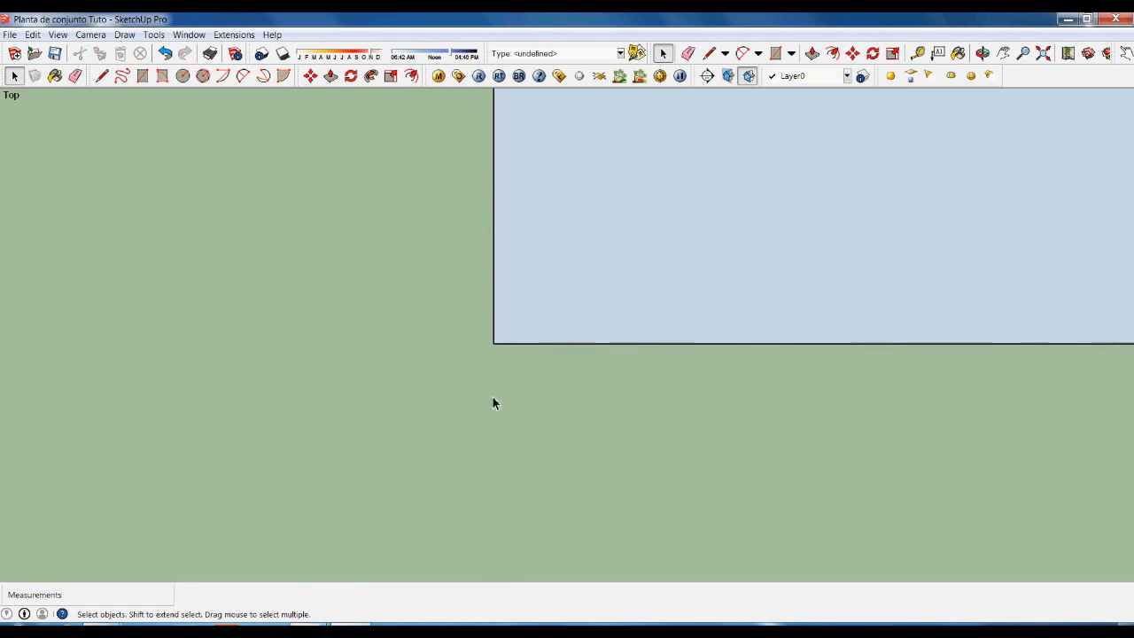
# Copy the whole footprint with its four tilted rectangles about 85.6 m straight up along the green axis.
pyautogui.scroll(-3, 493, 395)
pyautogui.scroll(-3, 498, 388)
pyautogui.scroll(-2, 487, 412)
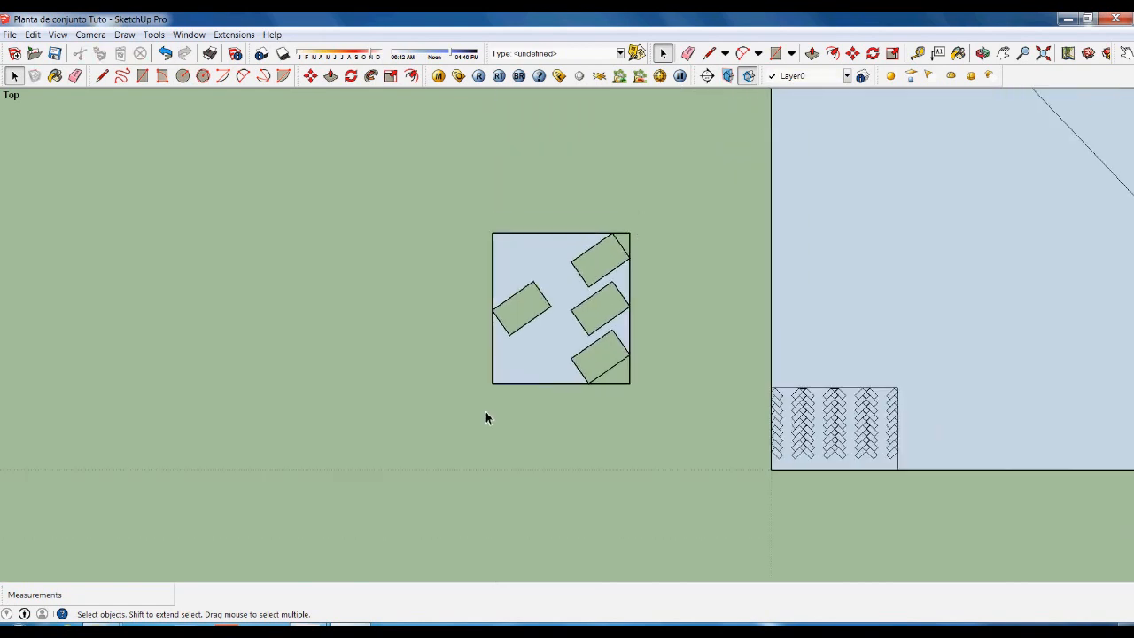
pyautogui.scroll(1, 626, 240)
pyautogui.scroll(1, 612, 266)
pyautogui.scroll(-2, 545, 372)
pyautogui.scroll(-2, 518, 342)
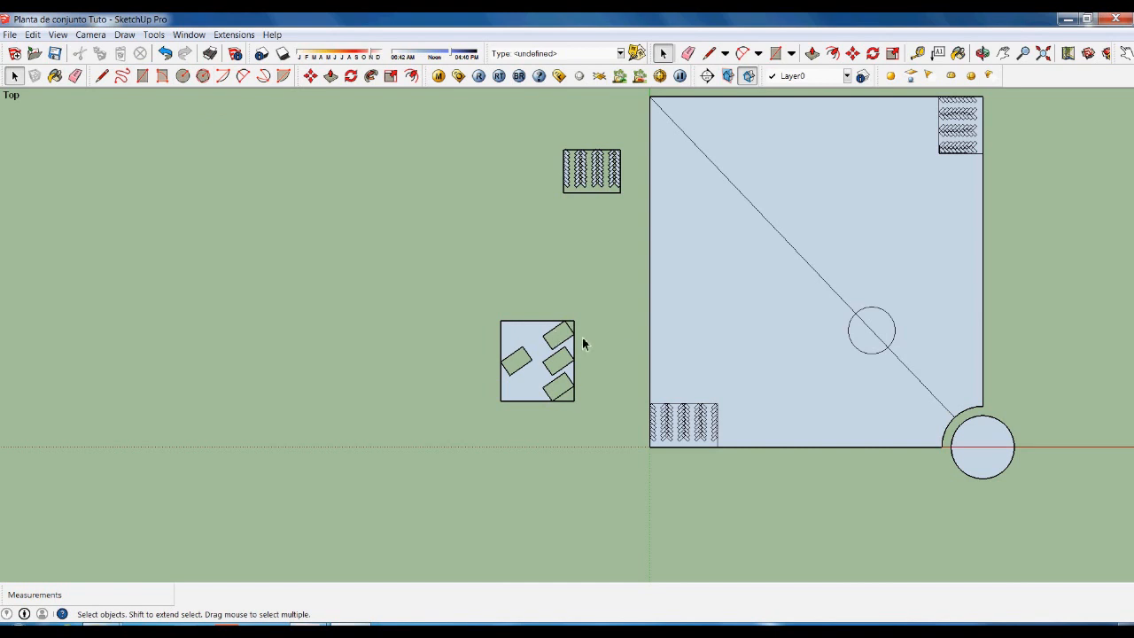
pyautogui.moveTo(499, 306); pyautogui.dragTo(585, 426)
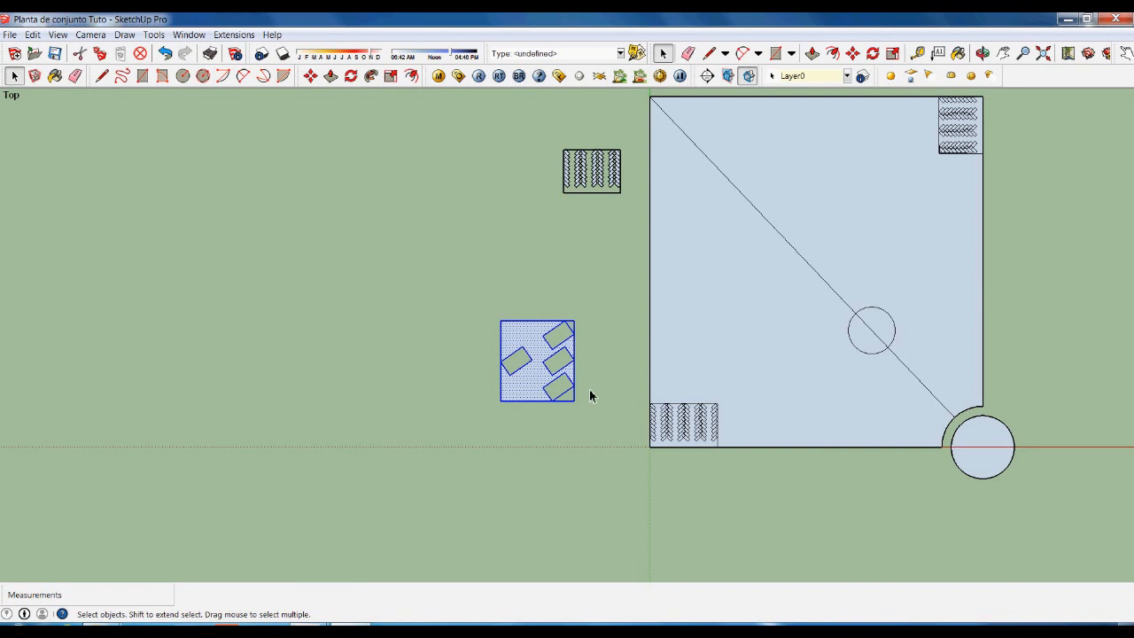
pyautogui.press('m')
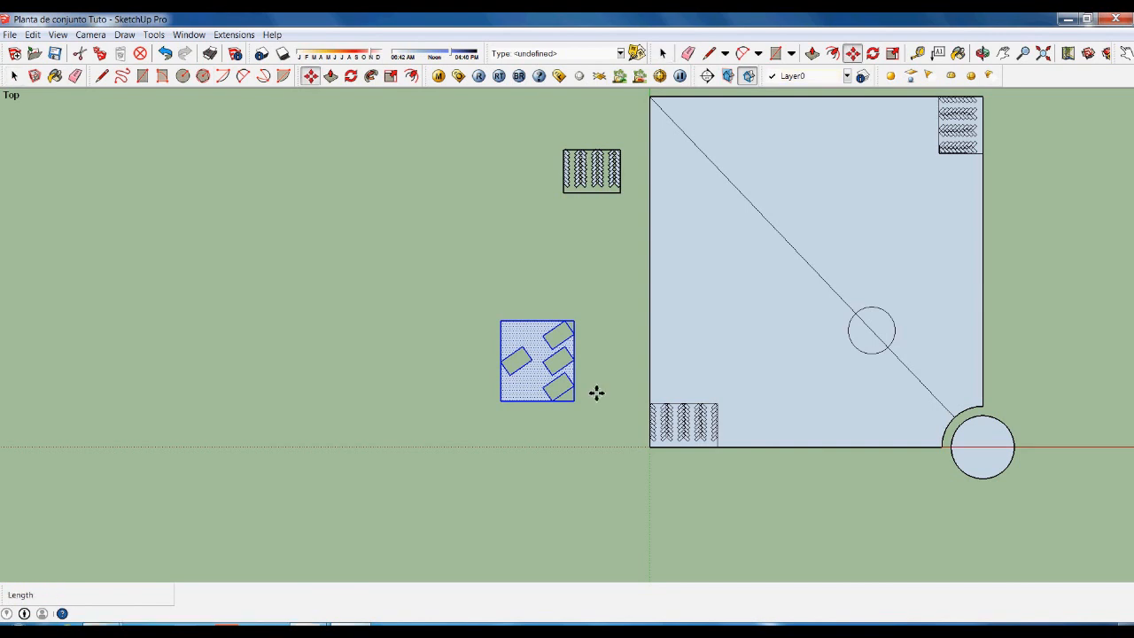
pyautogui.click(600, 417)
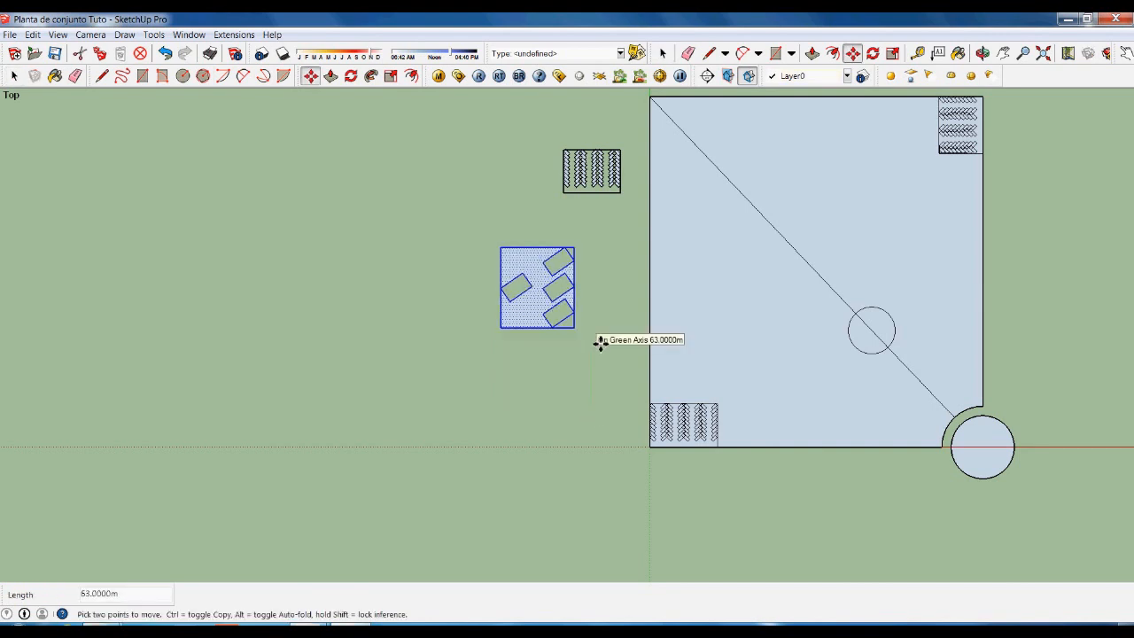
pyautogui.press('ctrl')
pyautogui.click(601, 314)
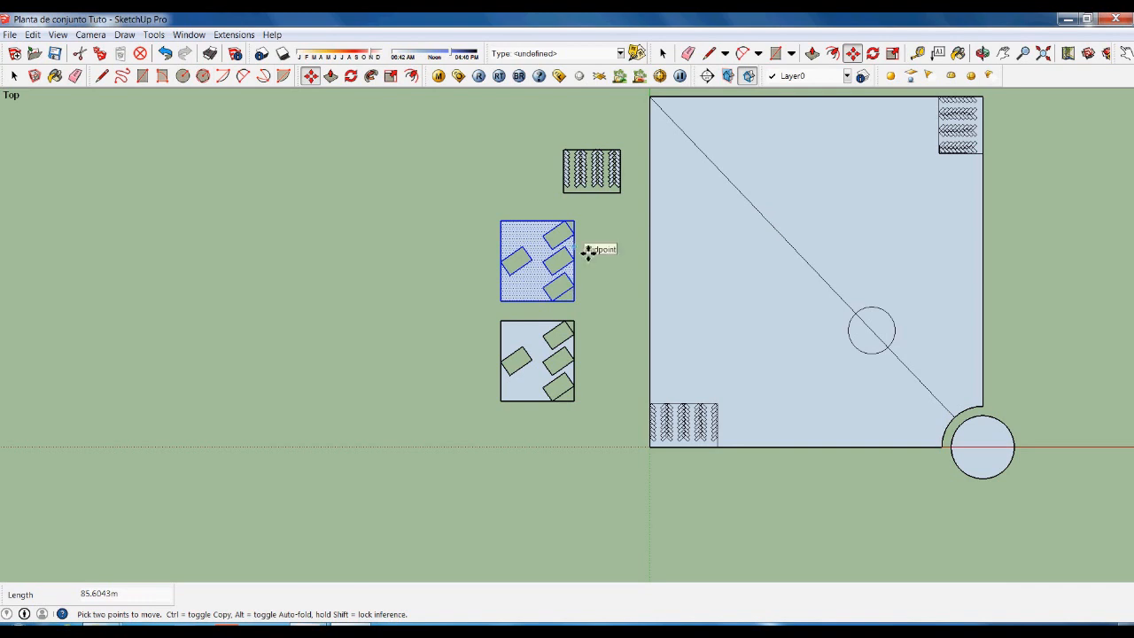
# Group the site square together with its parking blocks, diagonal and circles.
pyautogui.press('q')
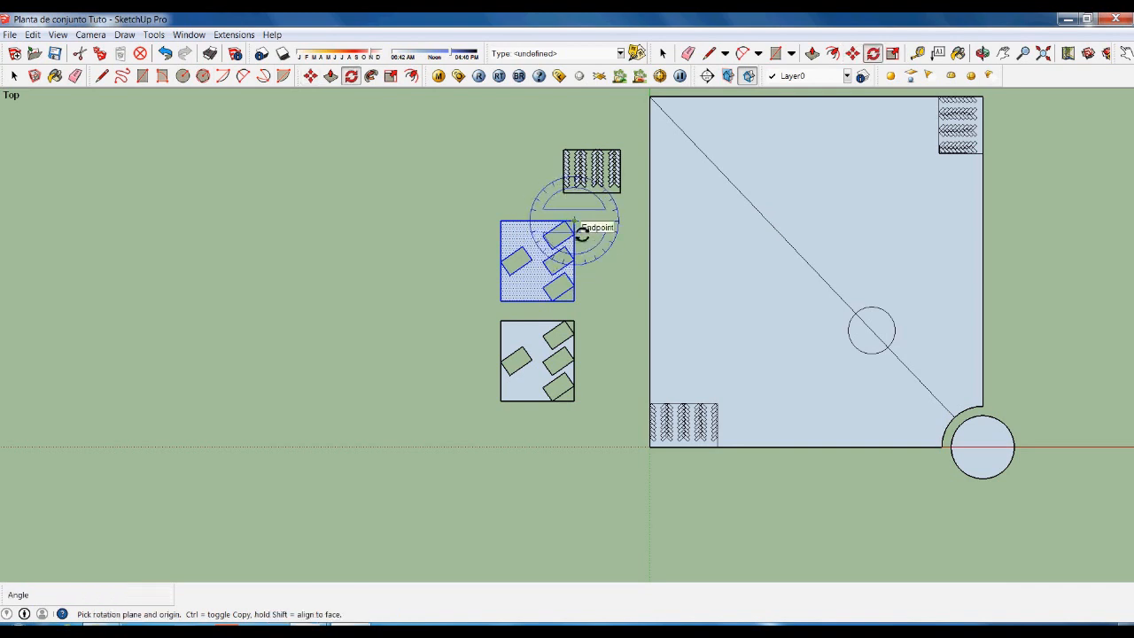
pyautogui.press('space')
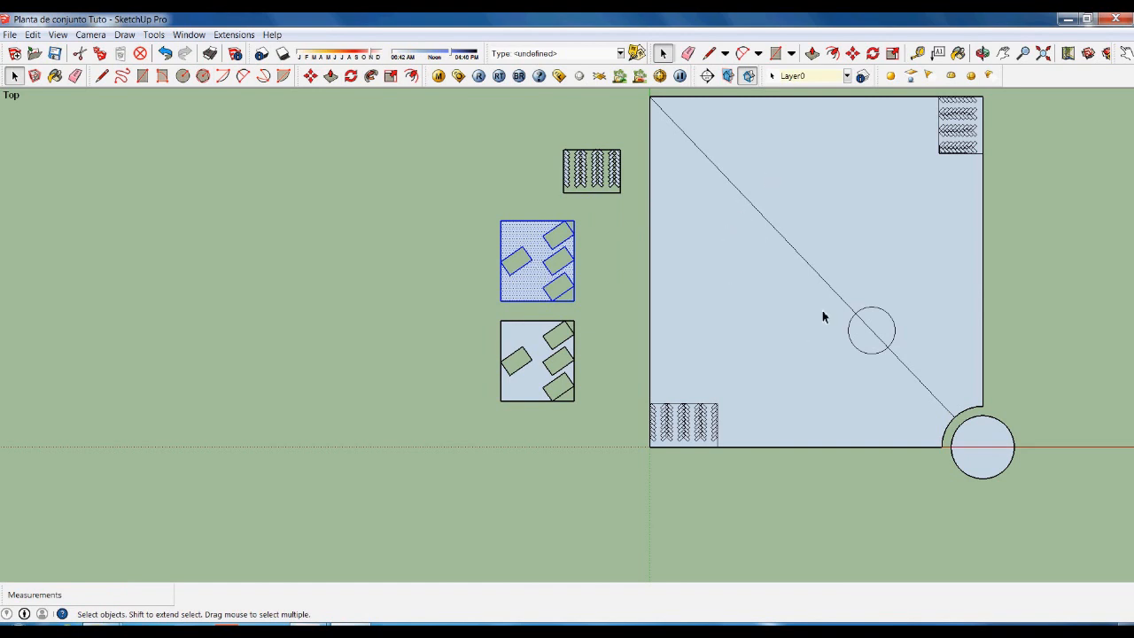
pyautogui.scroll(-1, 723, 366)
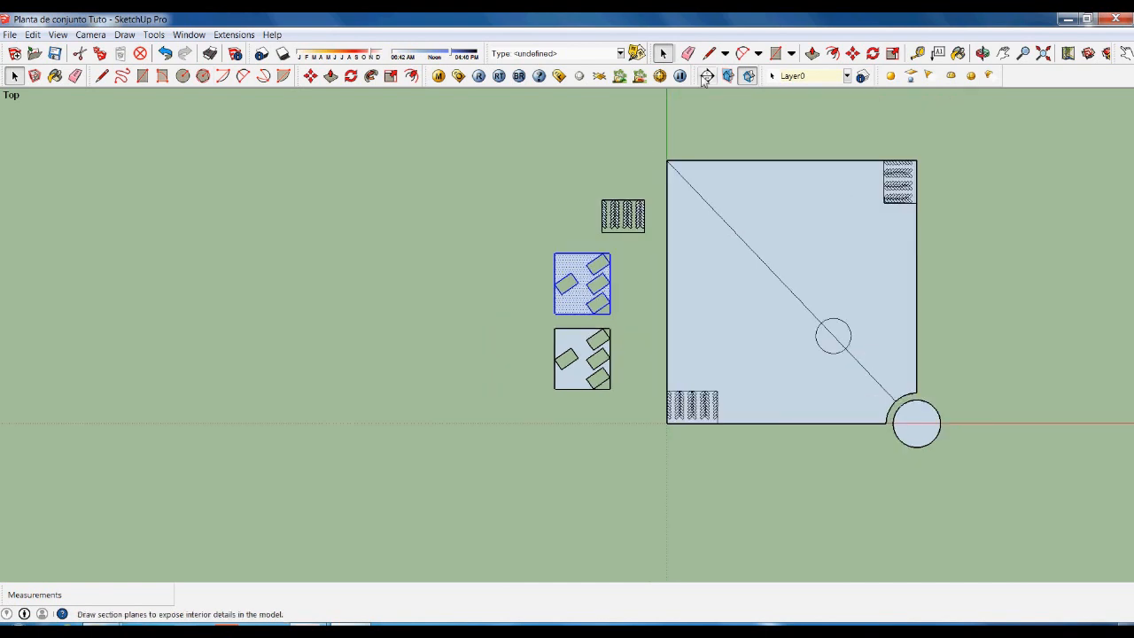
pyautogui.moveTo(666, 148); pyautogui.dragTo(989, 477)
pyautogui.rightClick(880, 320)
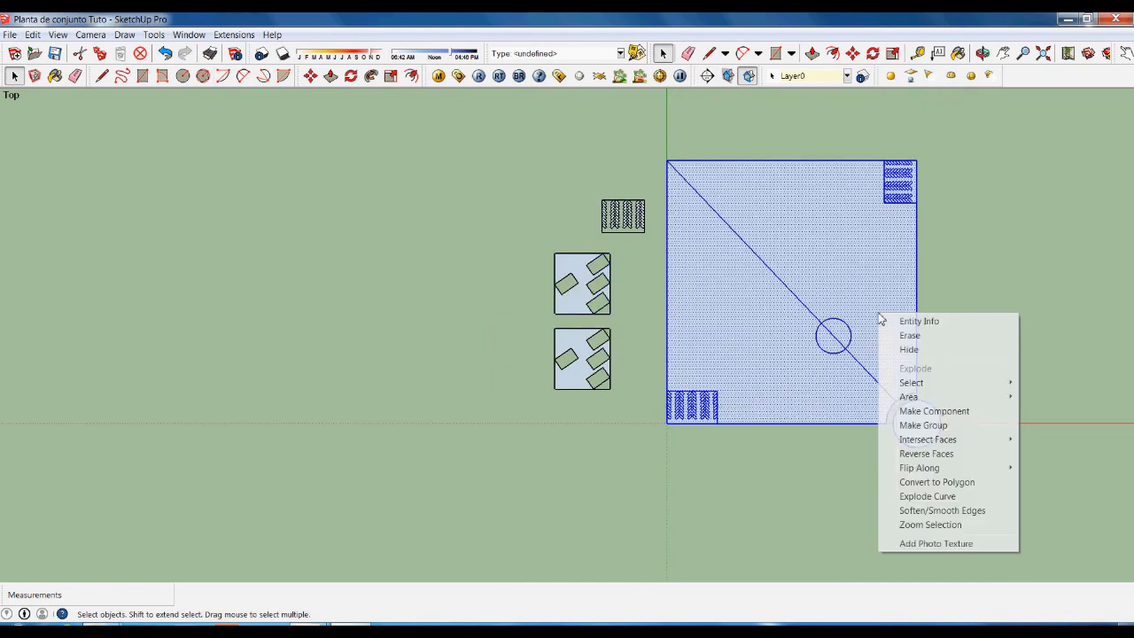
pyautogui.click(937, 431)
pyautogui.click(979, 328)
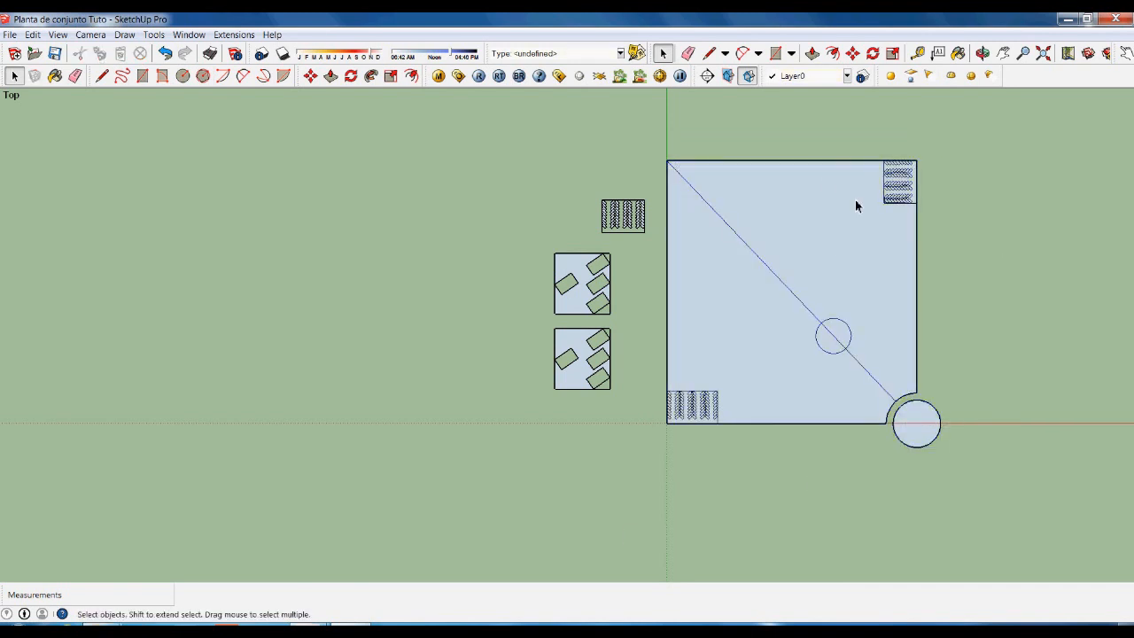
# Move the upper footprint copy into the site by its top-right corner, placing that corner on the diagonal.
pyautogui.scroll(2, 864, 204)
pyautogui.moveTo(421, 266); pyautogui.dragTo(537, 368)
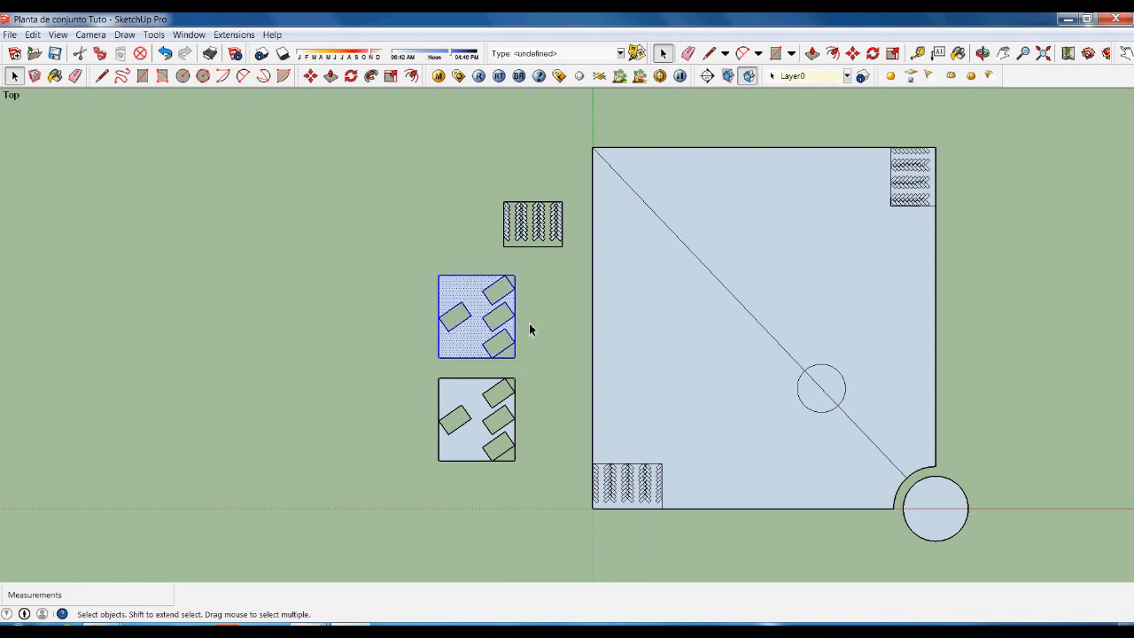
pyautogui.press('m')
pyautogui.click(515, 276)
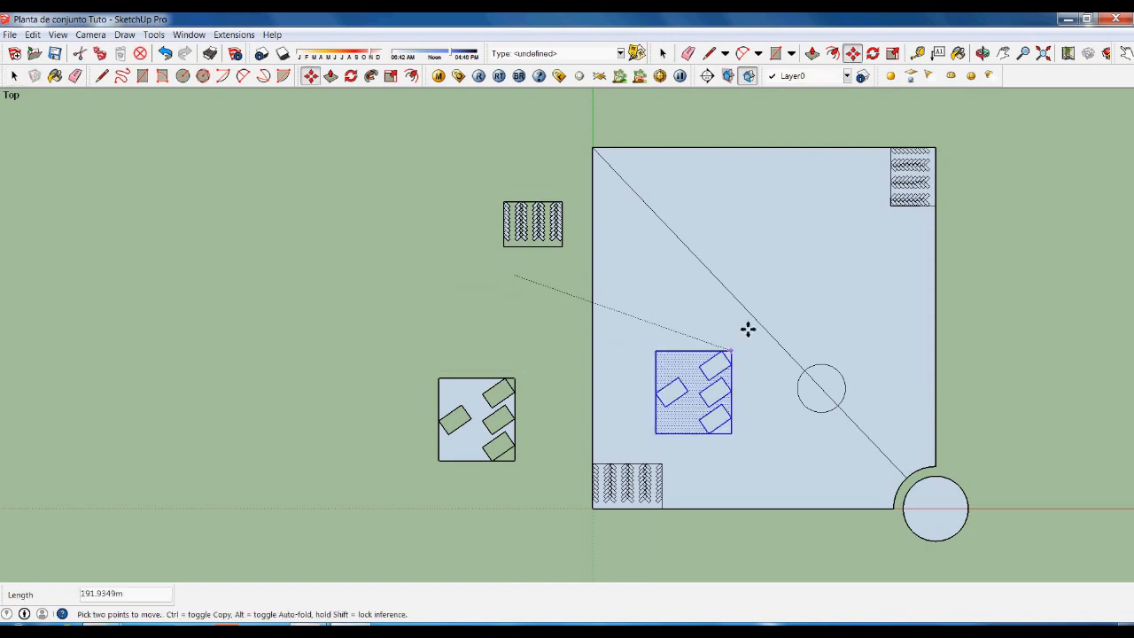
pyautogui.click(705, 257)
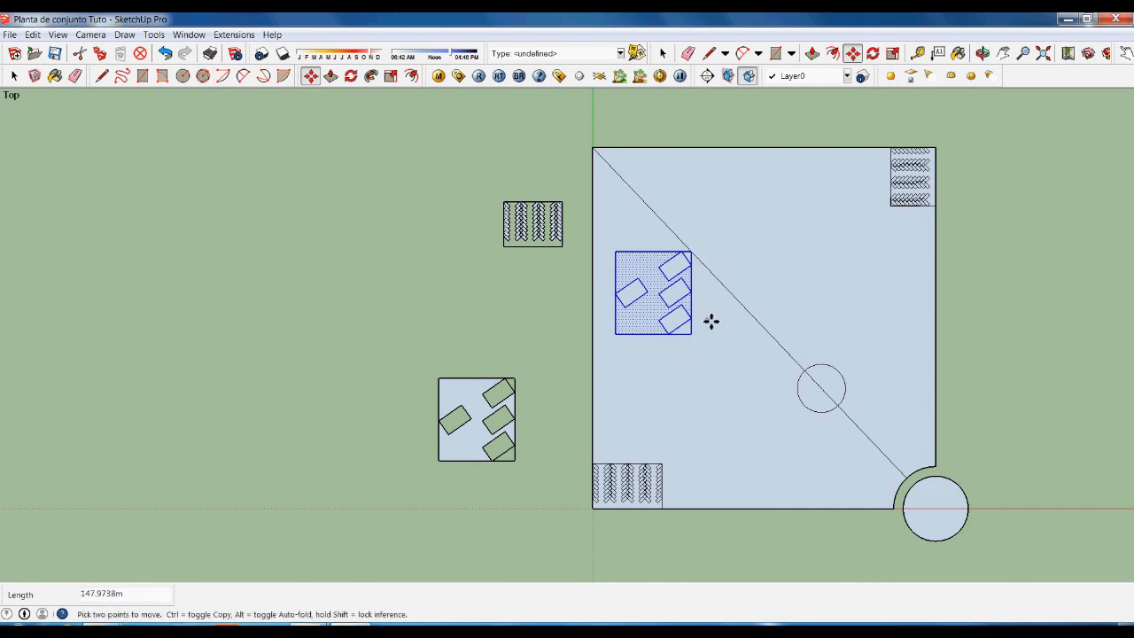
# Rotate the footprint about 43.5 degrees around its top-right corner so its right side lies along the site's diagonal.
pyautogui.scroll(4, 696, 266)
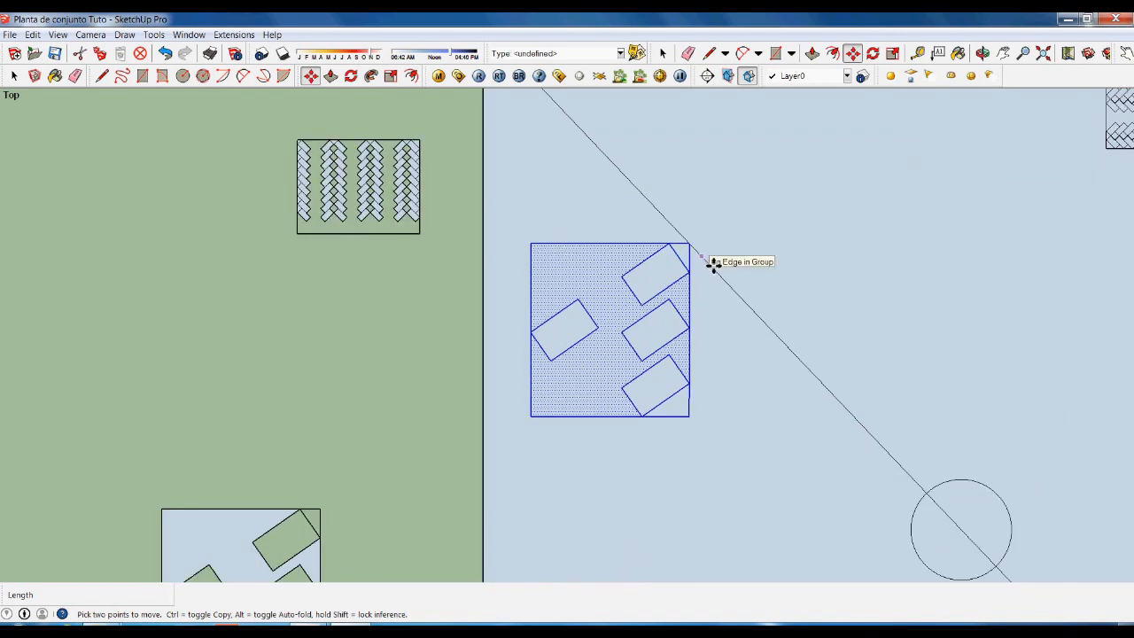
pyautogui.press('q')
pyautogui.click(689, 245)
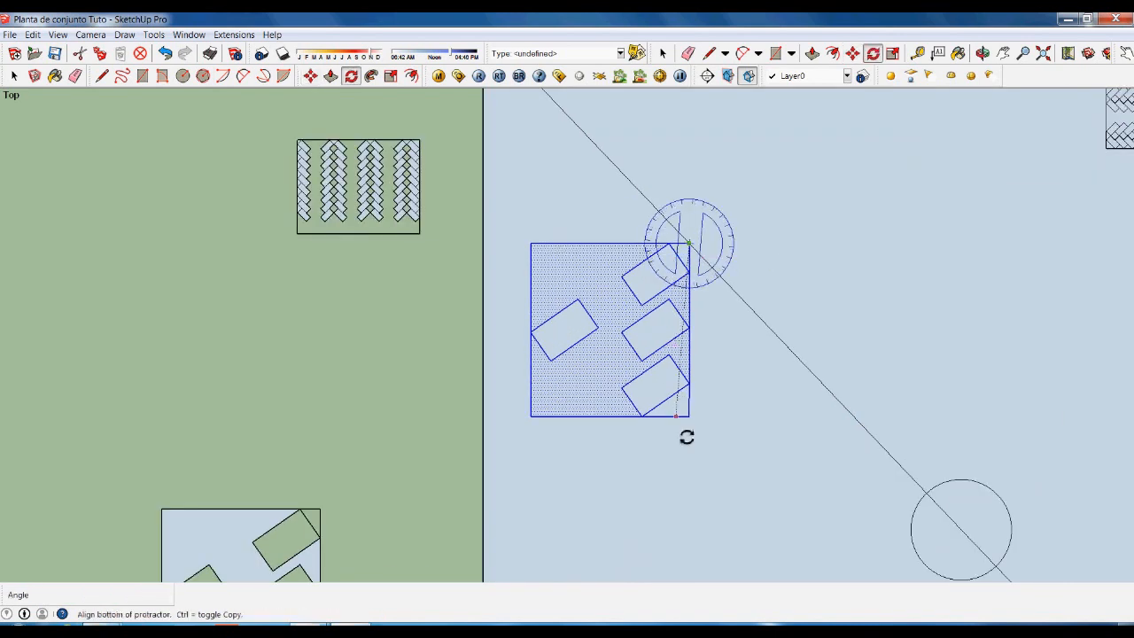
pyautogui.click(691, 433)
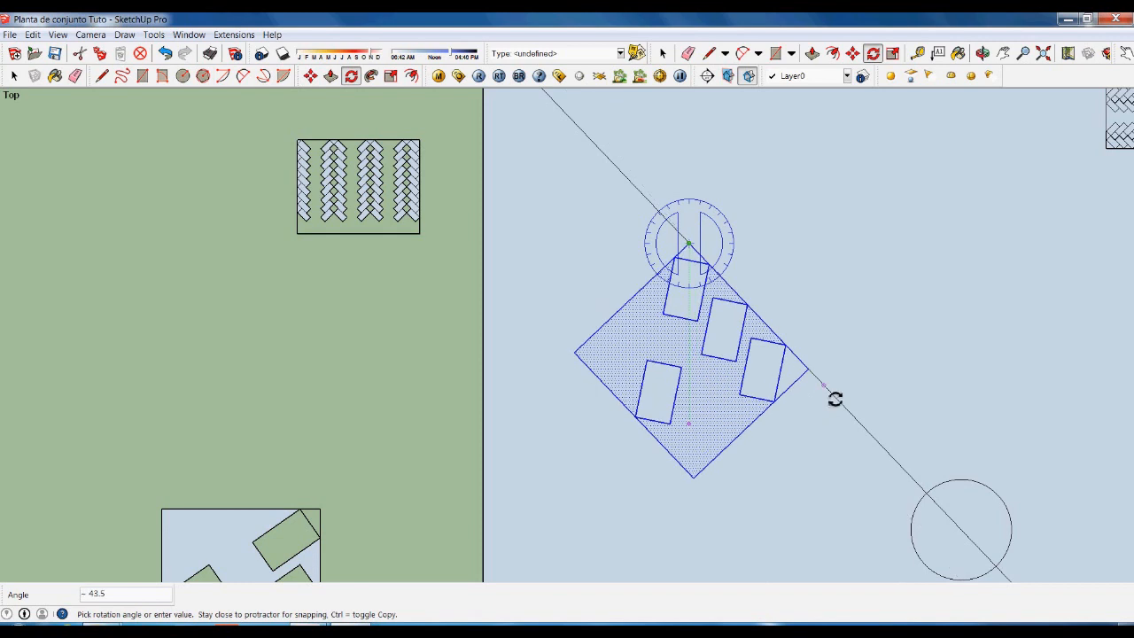
pyautogui.click(835, 398)
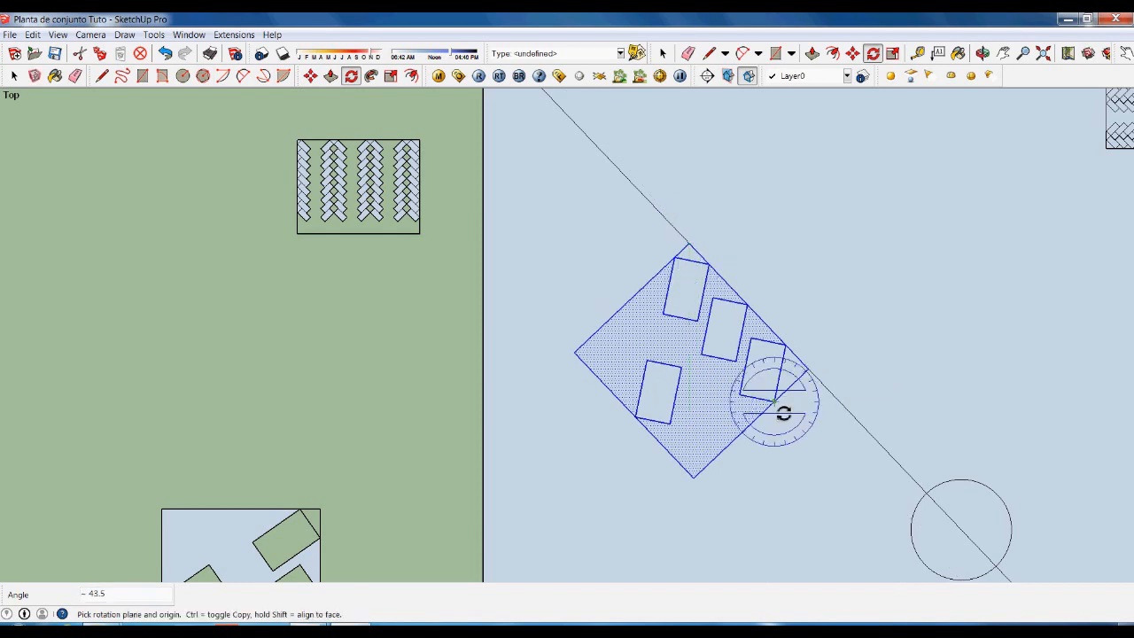
# Move the rotated footprint about 54 m up along the diagonal until its leftmost corner is at the site's left edge.
pyautogui.press('m')
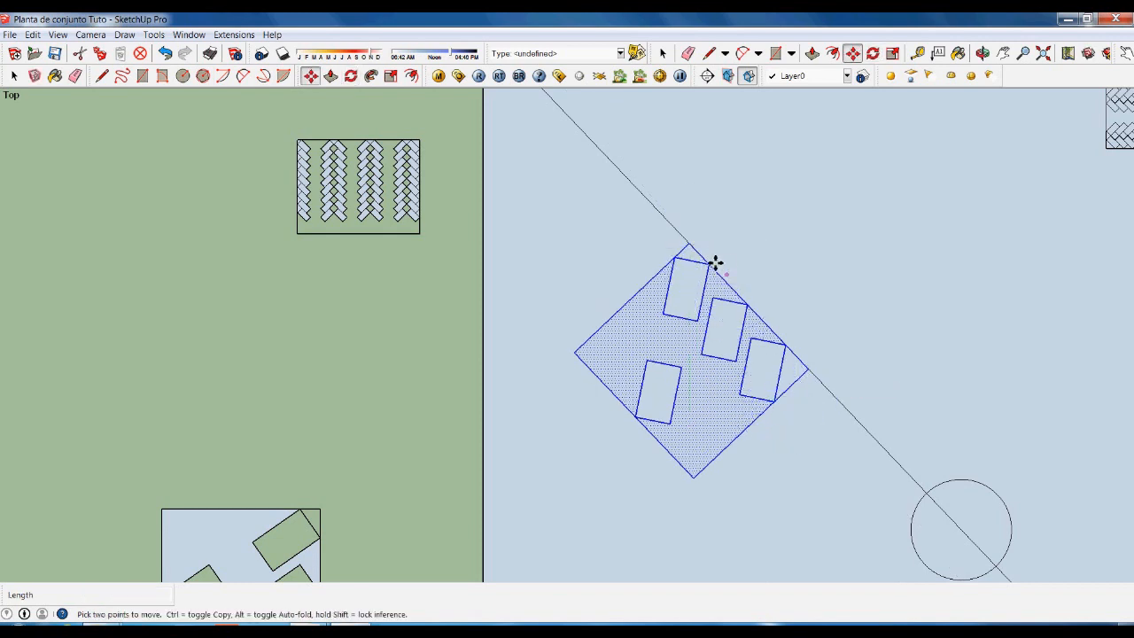
pyautogui.click(821, 380)
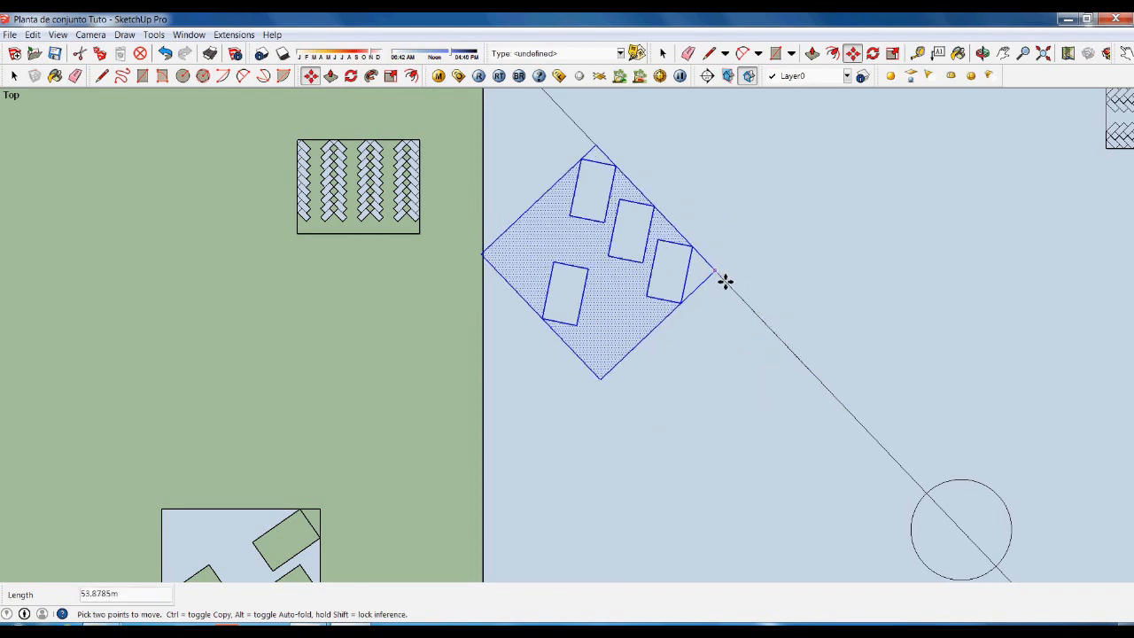
pyautogui.click(726, 281)
pyautogui.press('space')
pyautogui.click(740, 335)
pyautogui.scroll(-2, 774, 355)
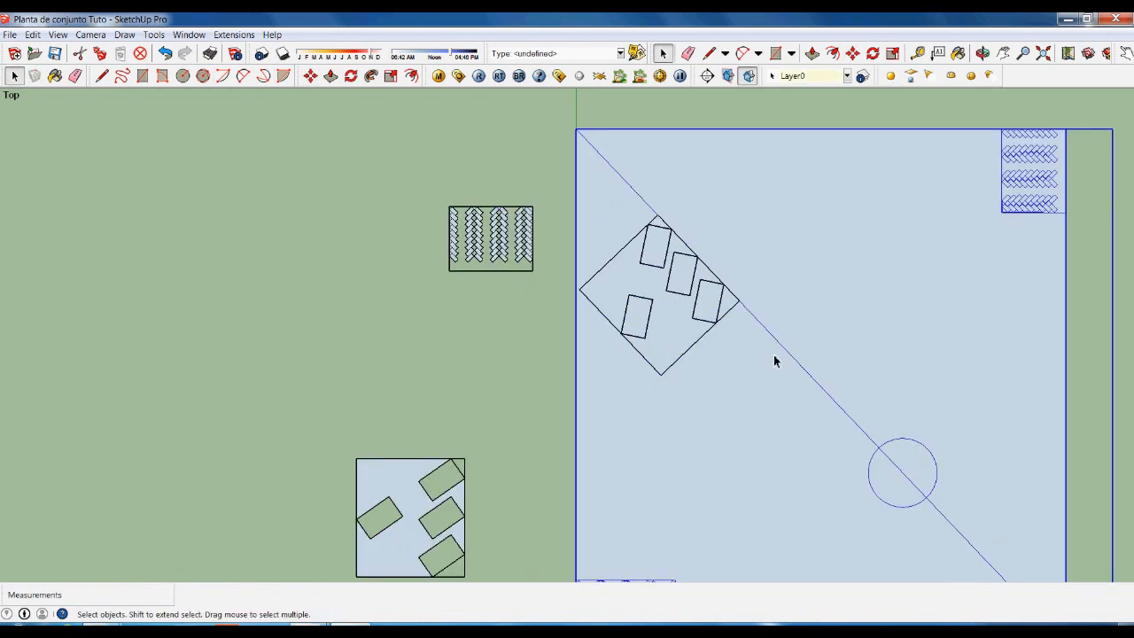
pyautogui.scroll(-2, 773, 360)
pyautogui.scroll(2, 726, 360)
pyautogui.click(590, 337)
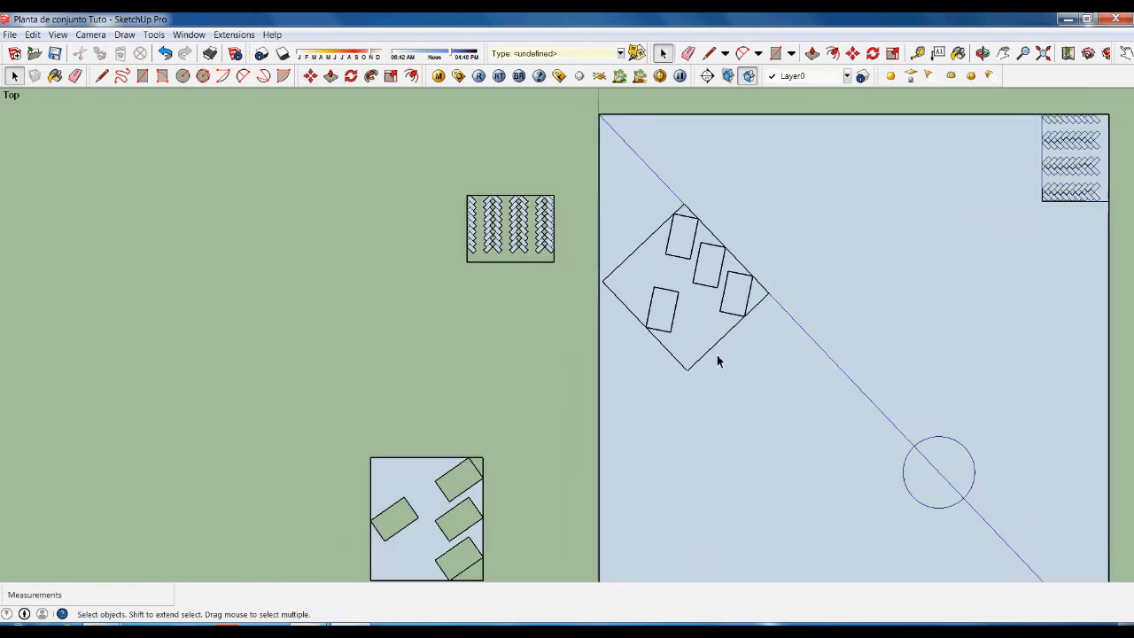
pyautogui.scroll(-1, 751, 326)
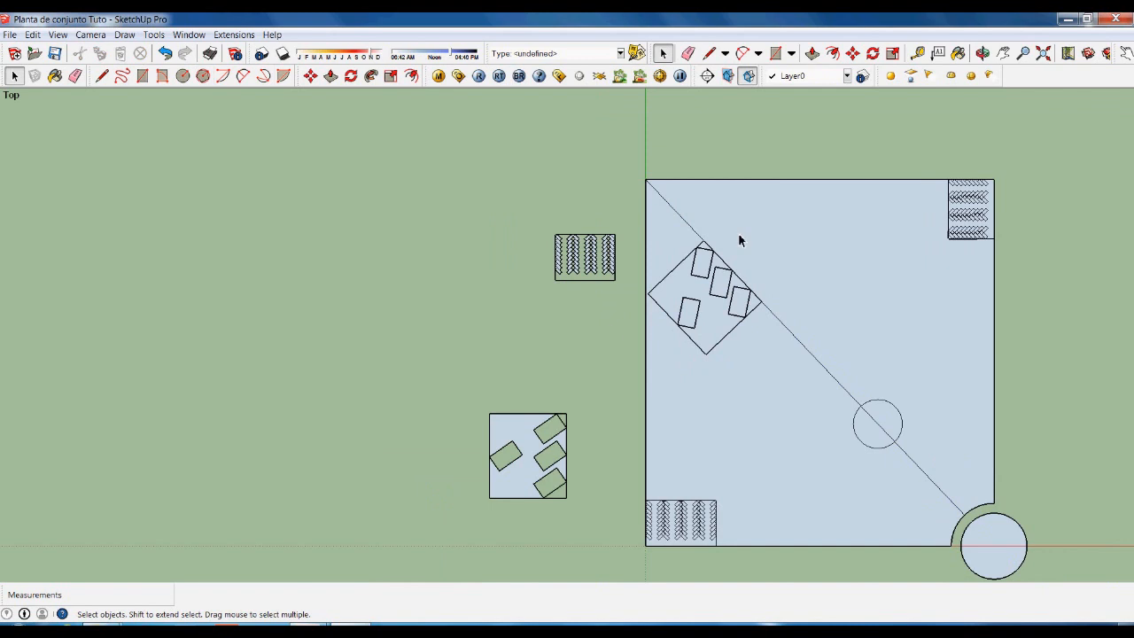
# Copy the loose parking block outside the site about 71 m to its left.
pyautogui.scroll(1, 614, 238)
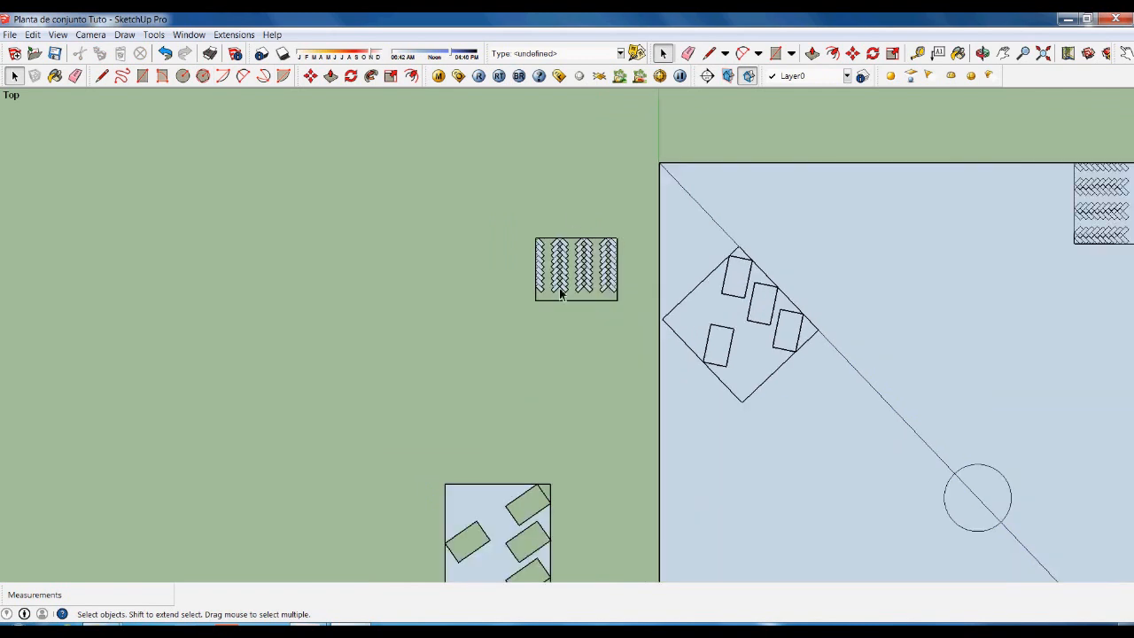
pyautogui.scroll(1, 622, 241)
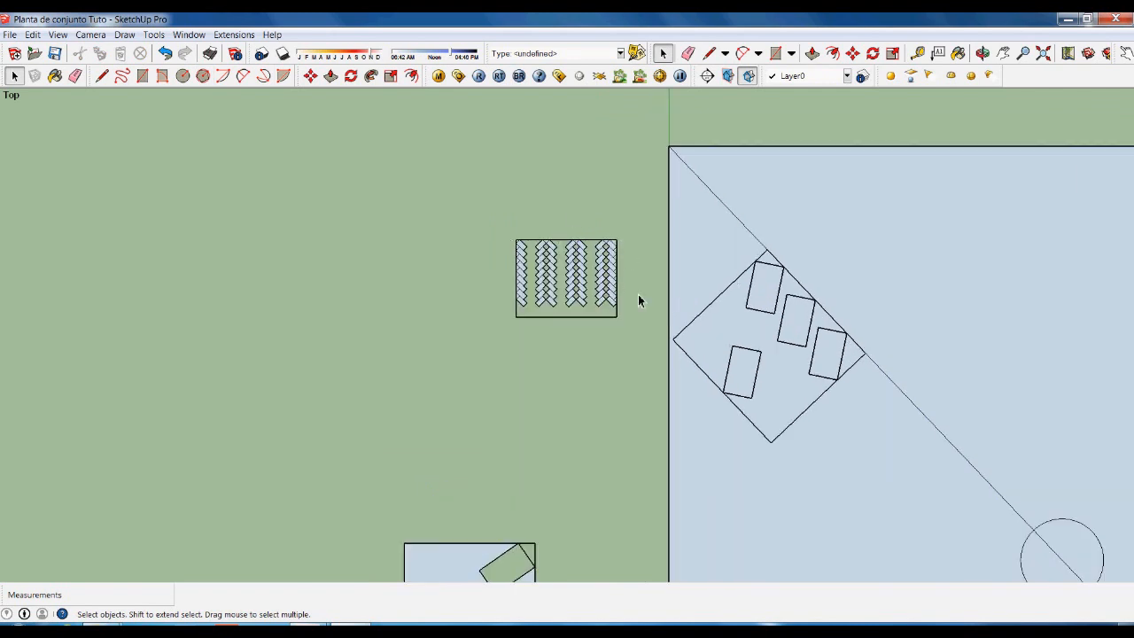
pyautogui.moveTo(493, 220)
pyautogui.mouseDown()
pyautogui.moveTo(630, 355)
pyautogui.moveTo(634, 337)
pyautogui.mouseUp()
pyautogui.press('m')
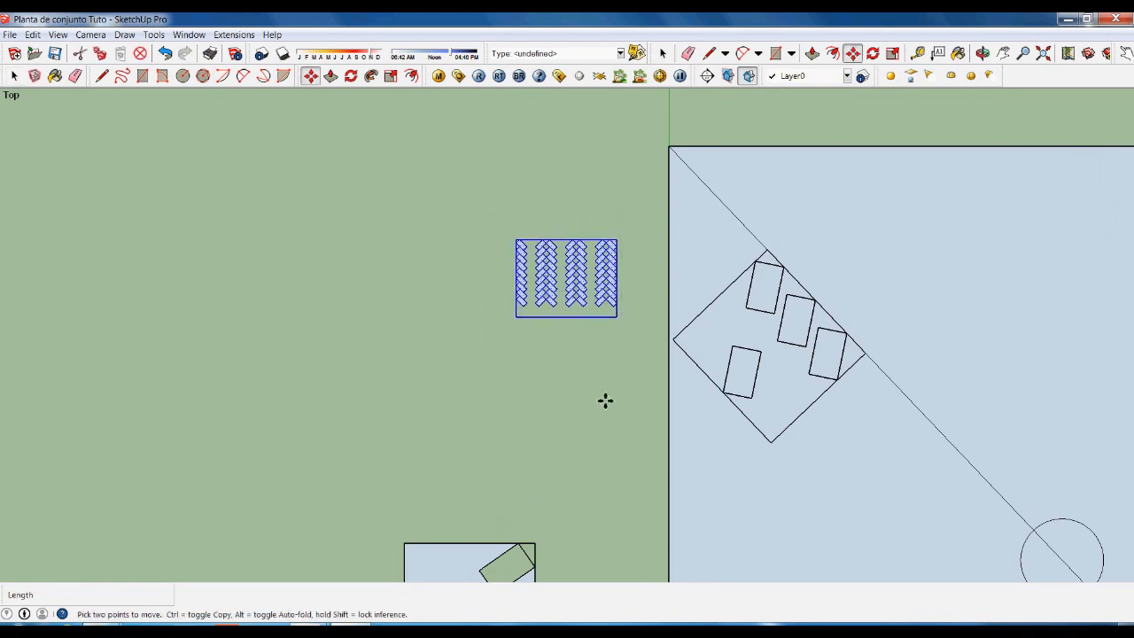
pyautogui.click(603, 386)
pyautogui.press('ctrl')
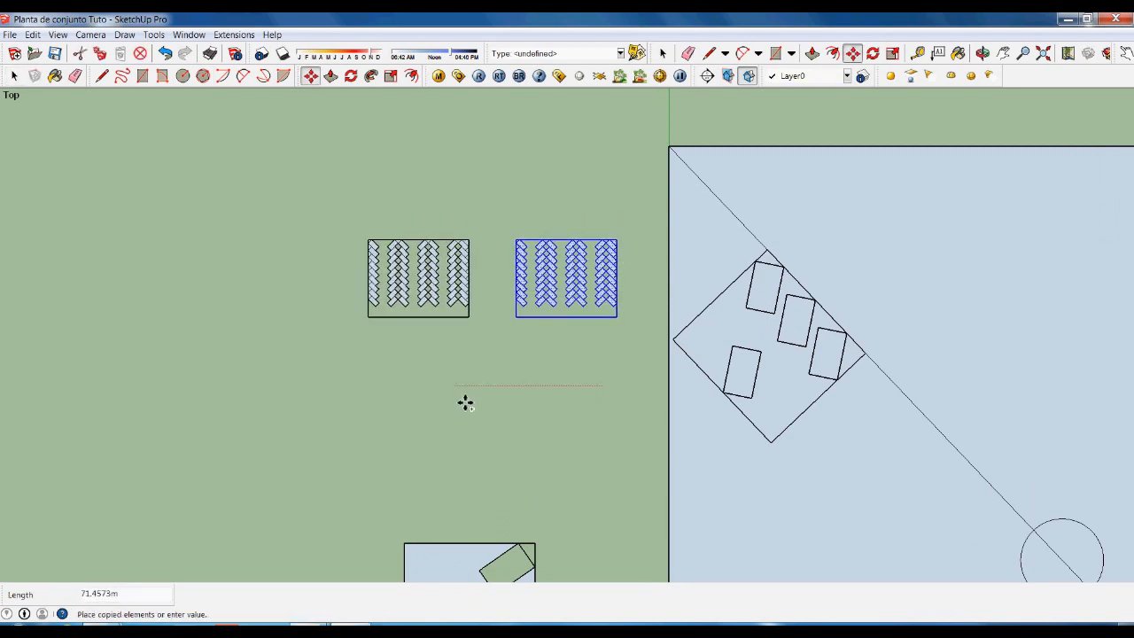
pyautogui.click(466, 398)
# Group all the geometry of the copied parking block.
pyautogui.scroll(1, 489, 252)
pyautogui.scroll(1, 489, 252)
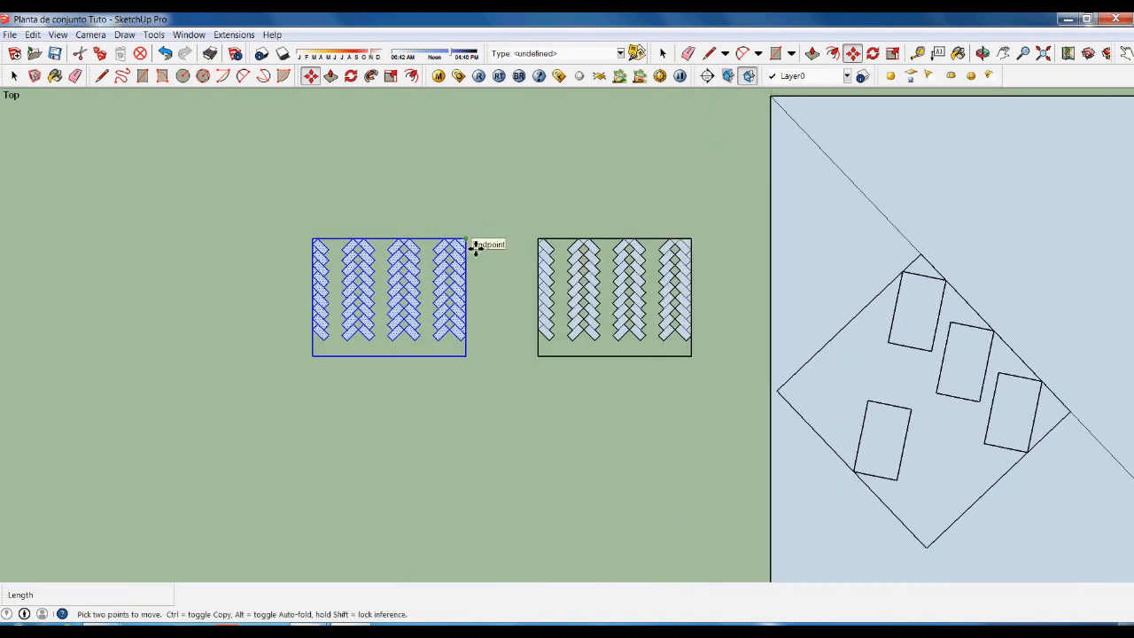
pyautogui.press('space')
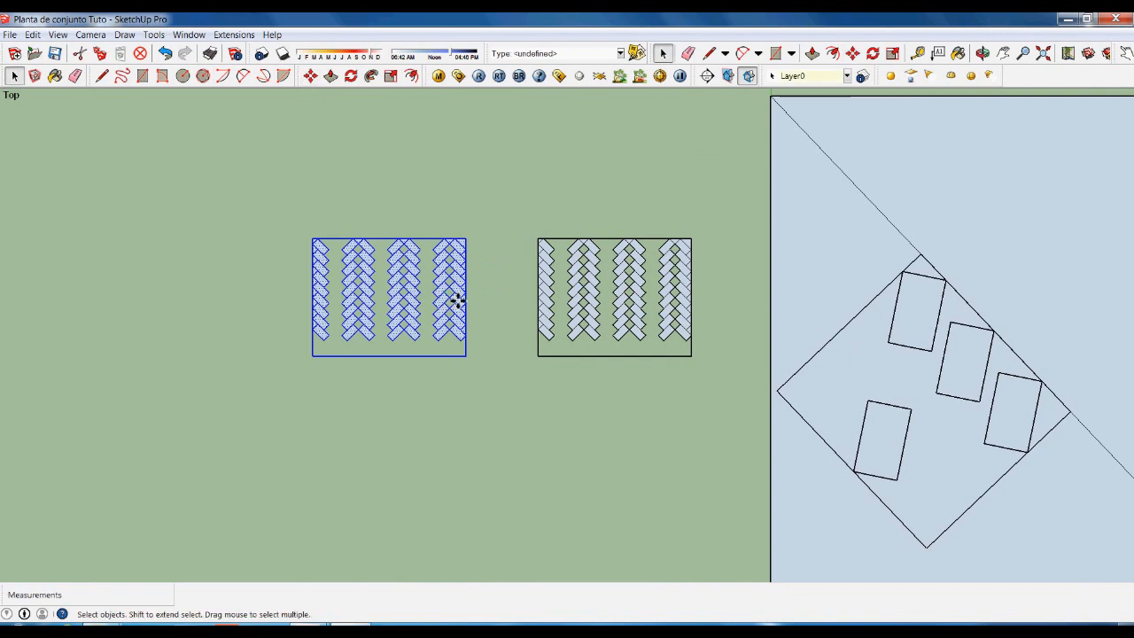
pyautogui.rightClick(450, 289)
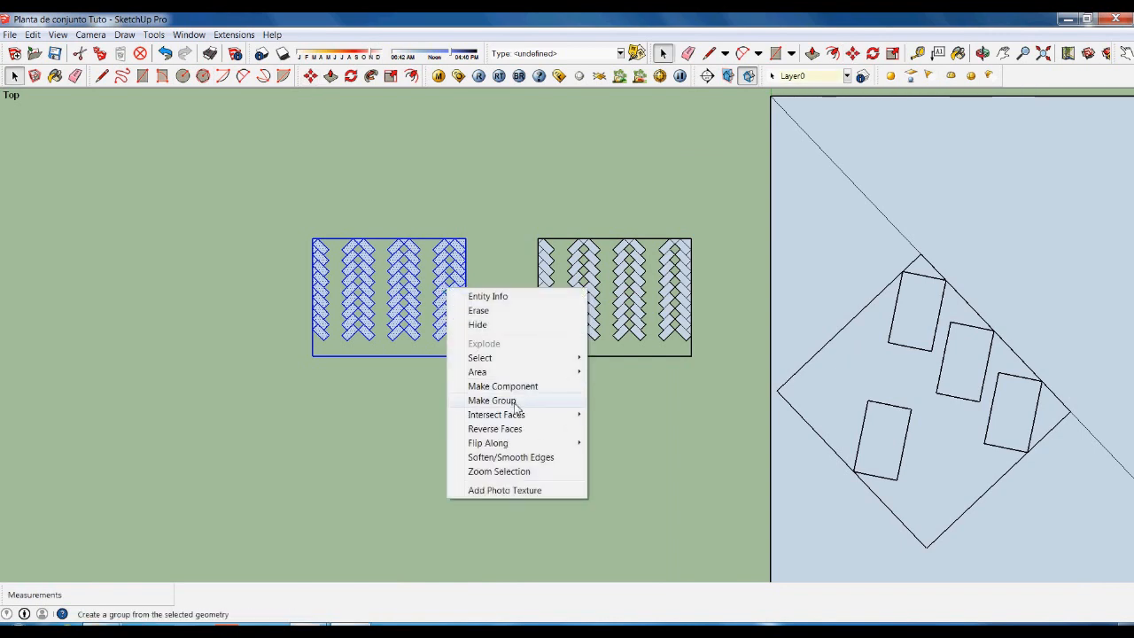
pyautogui.click(493, 401)
# Move the grouped parking block by its top-right corner onto the rotated footprint's uppermost corner on the site's diagonal.
pyautogui.press('m')
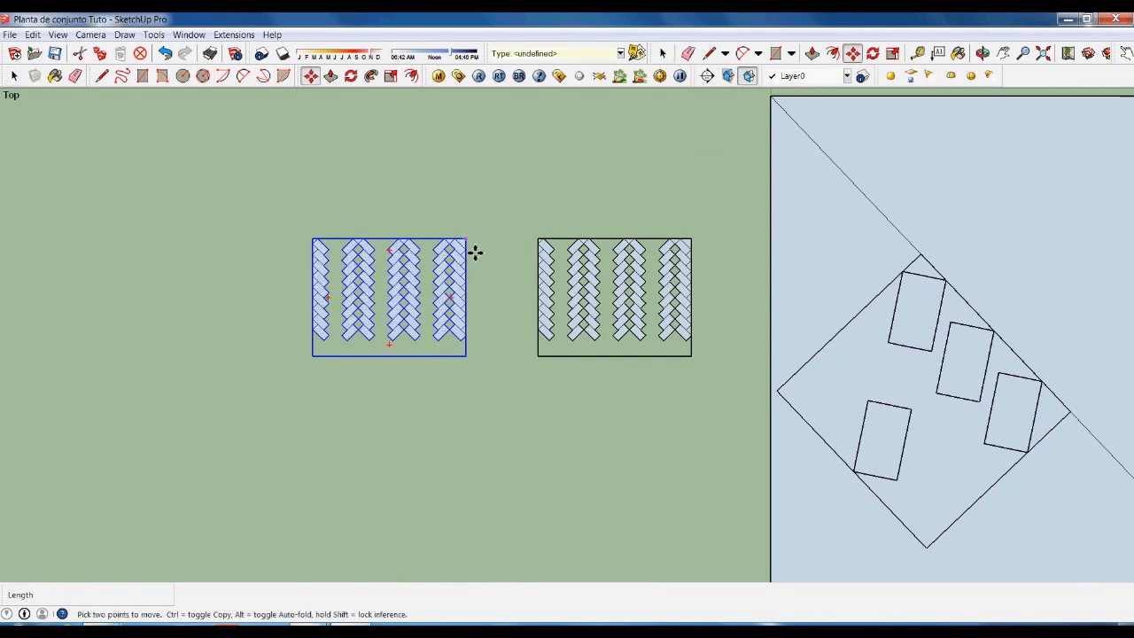
pyautogui.click(472, 249)
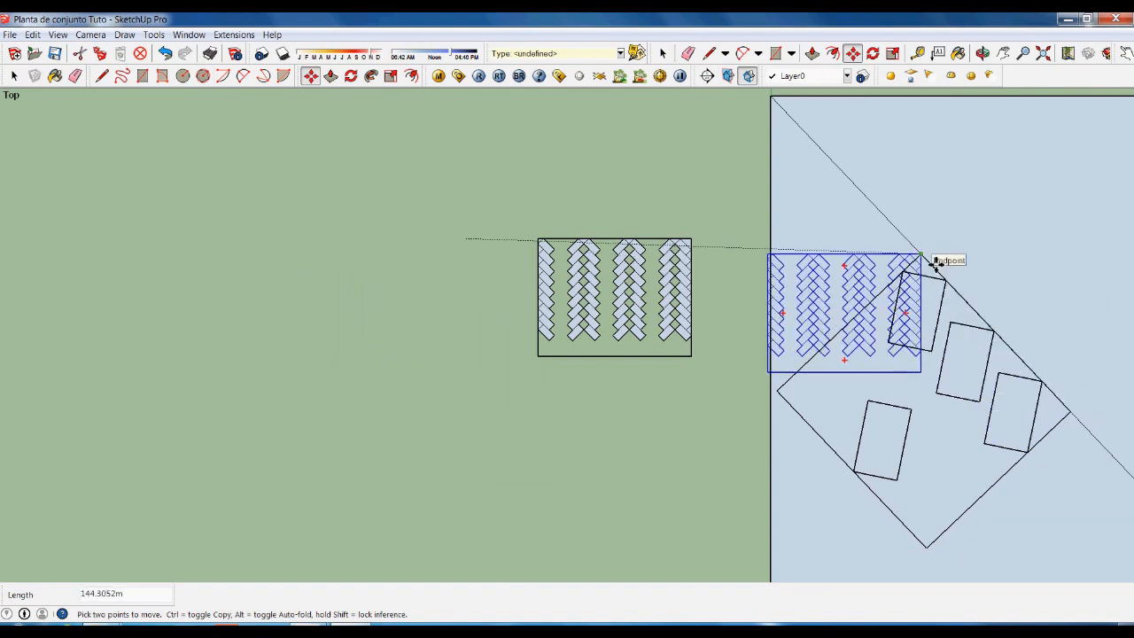
pyautogui.click(935, 263)
# Rotate the parking block clockwise about its top-right corner until its right side lies along the footprint's upper-left side.
pyautogui.press('q')
pyautogui.moveTo(925, 257); pyautogui.dragTo(930, 390)
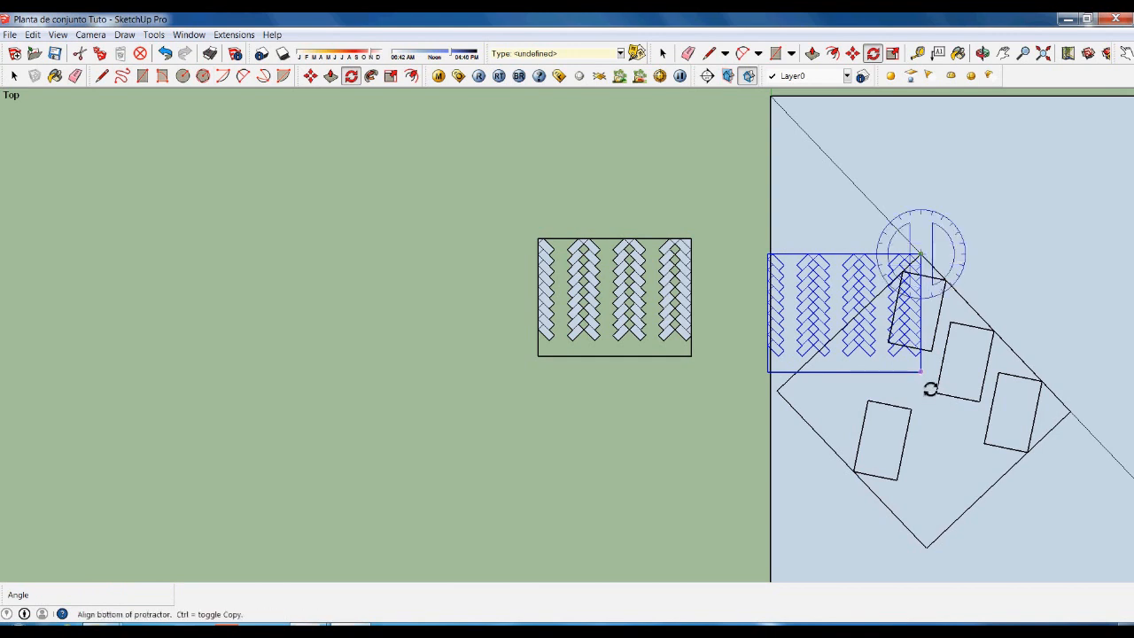
pyautogui.click(930, 382)
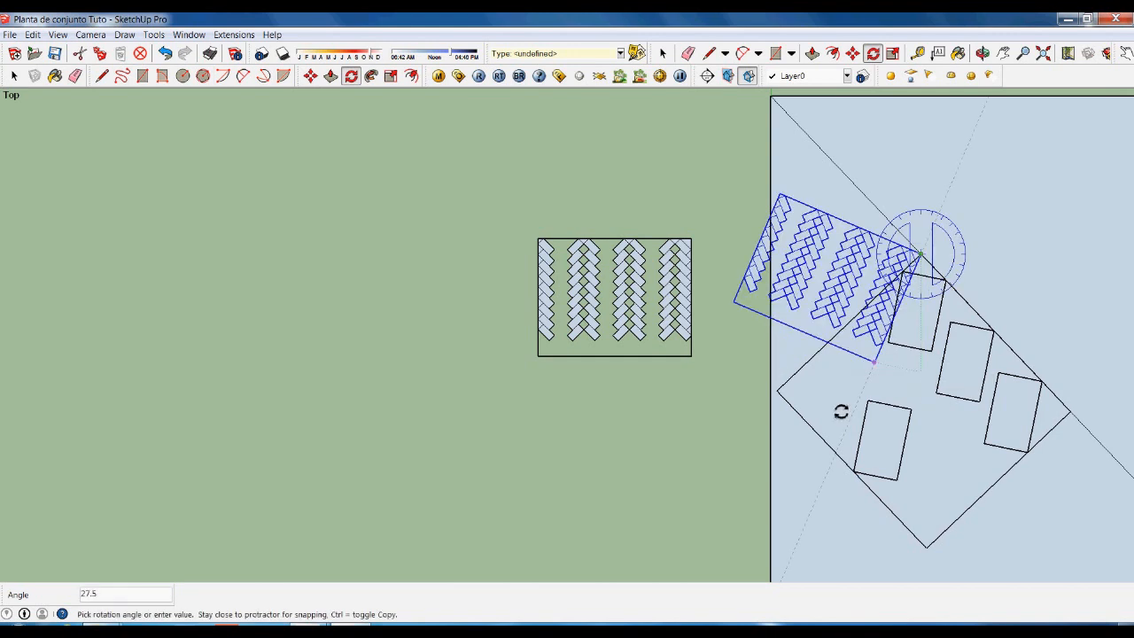
pyautogui.click(800, 381)
pyautogui.press('space')
pyautogui.click(753, 368)
# Explode the rotated parking block group so its edges and stalls can be edited individually.
pyautogui.scroll(4, 786, 220)
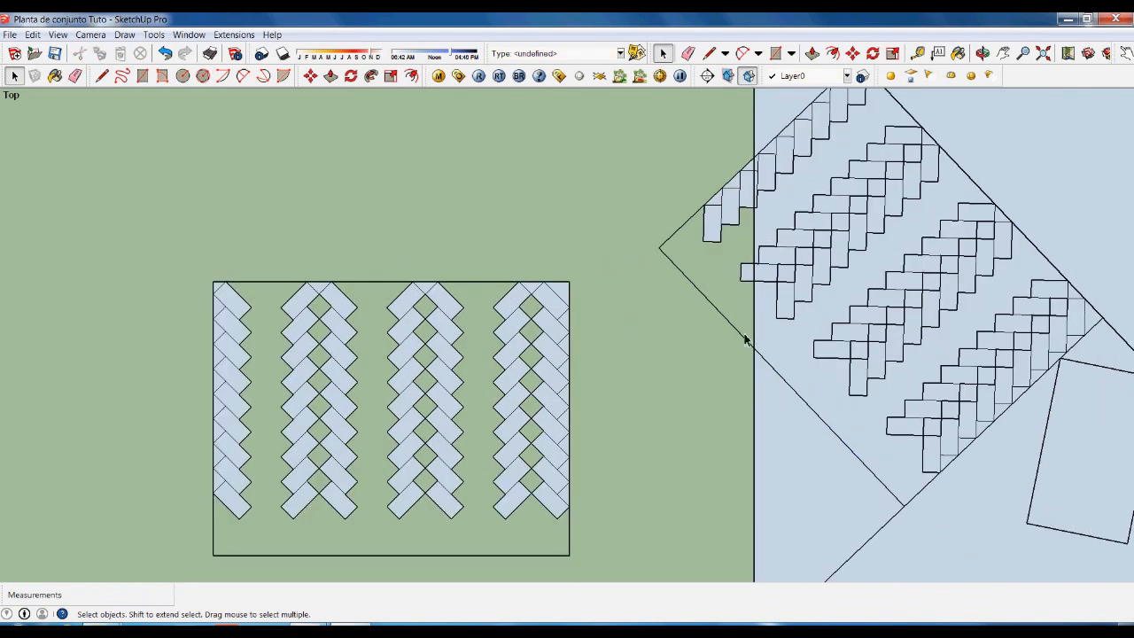
pyautogui.scroll(-3, 793, 222)
pyautogui.scroll(1, 793, 222)
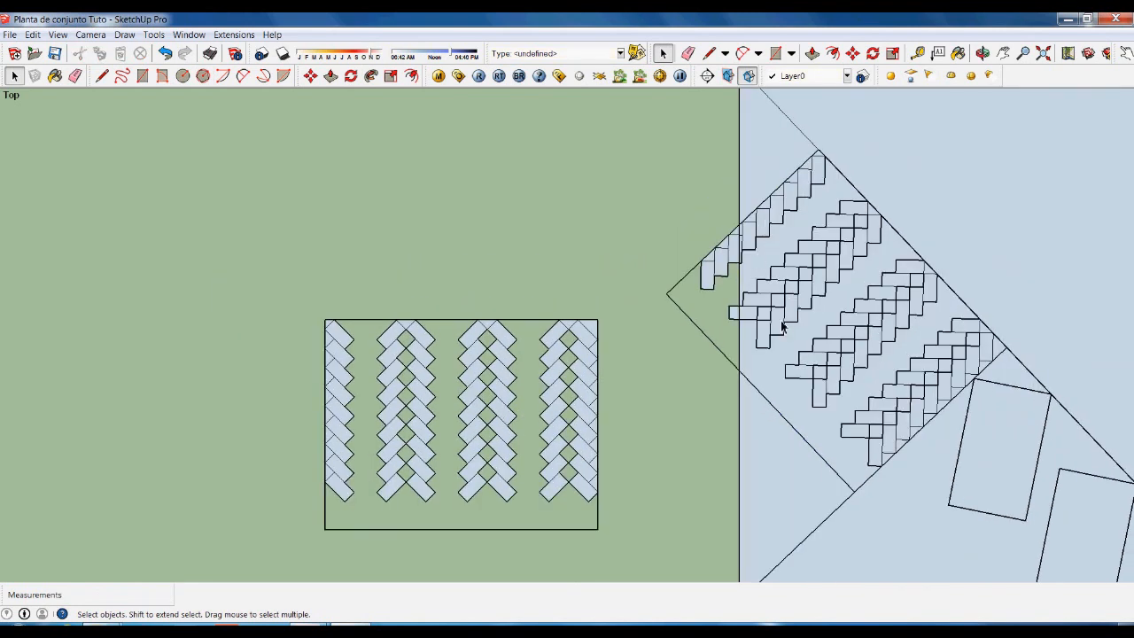
pyautogui.click(720, 282)
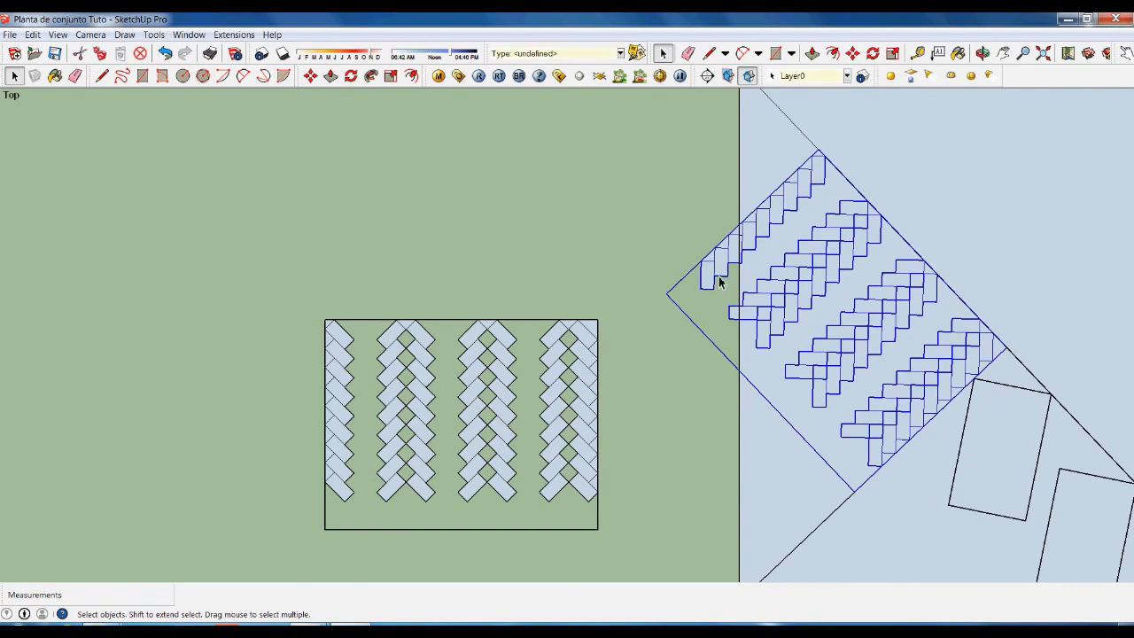
pyautogui.rightClick(718, 275)
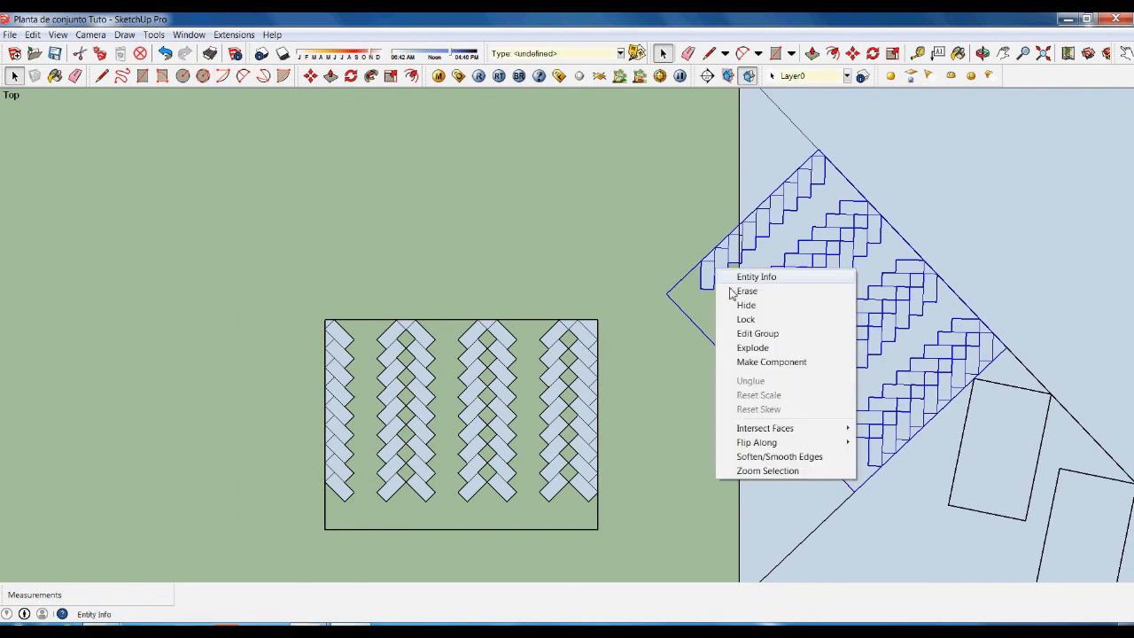
pyautogui.click(735, 347)
pyautogui.click(725, 307)
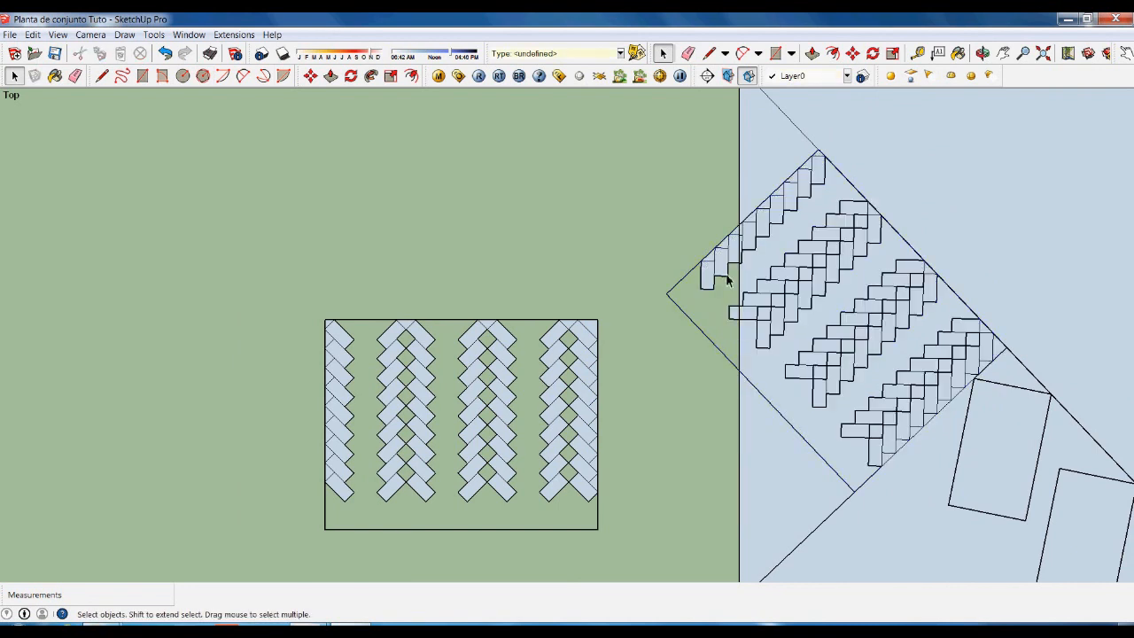
# Delete the rotated block's corner edges, stray edge and parking stalls that extend beyond the site's left edge.
pyautogui.scroll(5, 723, 274)
pyautogui.moveTo(716, 322); pyautogui.dragTo(650, 182)
pyautogui.press('Delete')
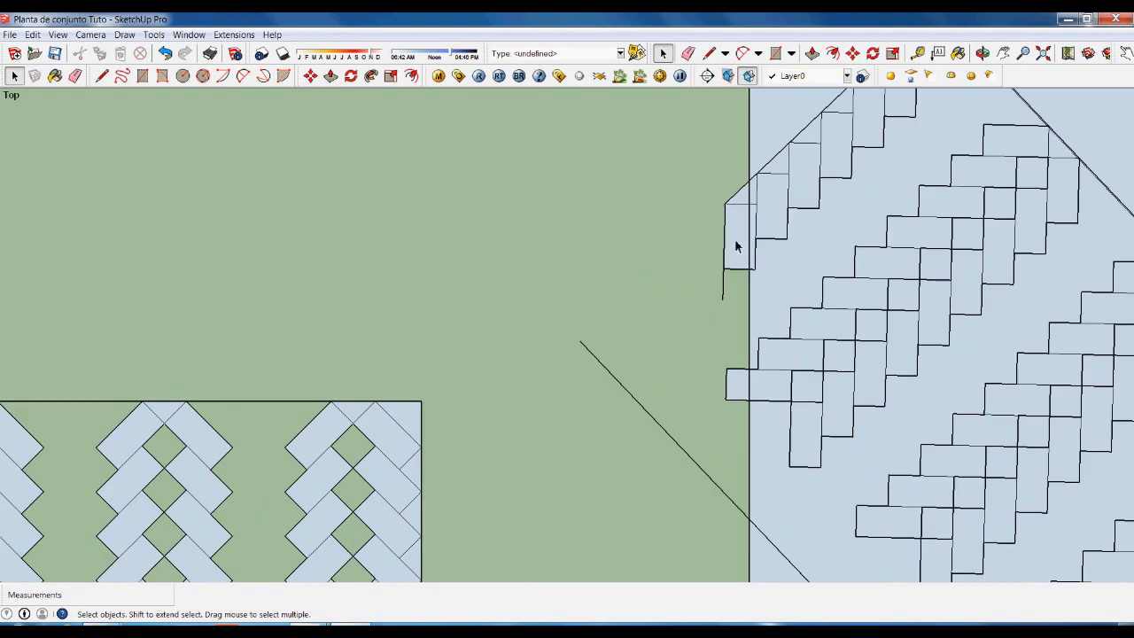
pyautogui.scroll(2, 738, 241)
pyautogui.moveTo(733, 330); pyautogui.dragTo(673, 156)
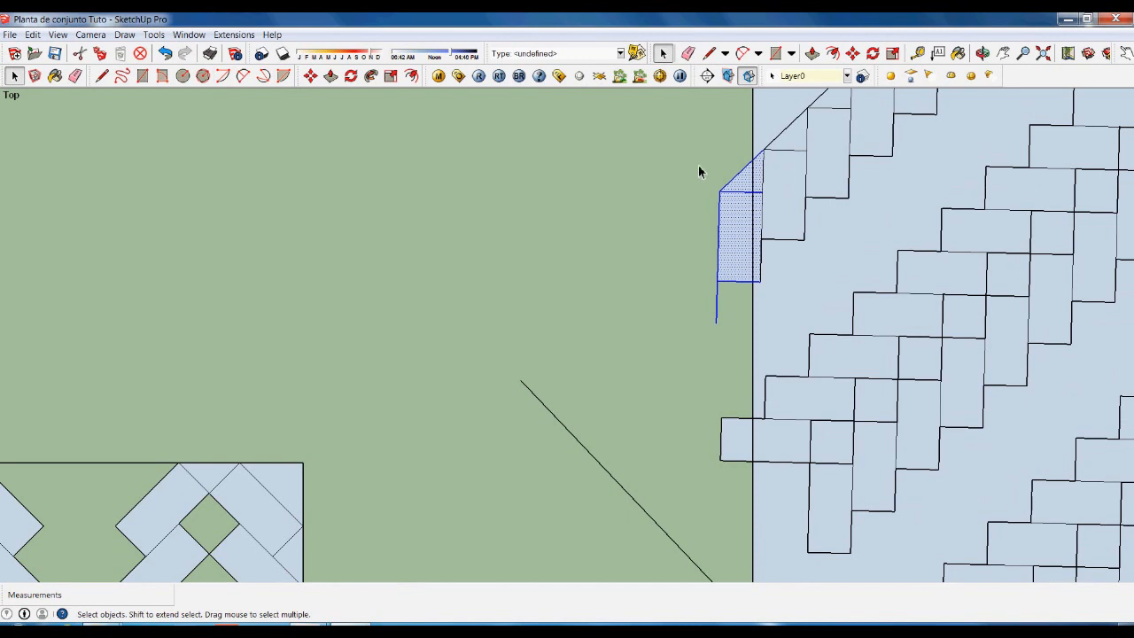
pyautogui.press('Delete')
pyautogui.scroll(2, 767, 222)
pyautogui.click(759, 304)
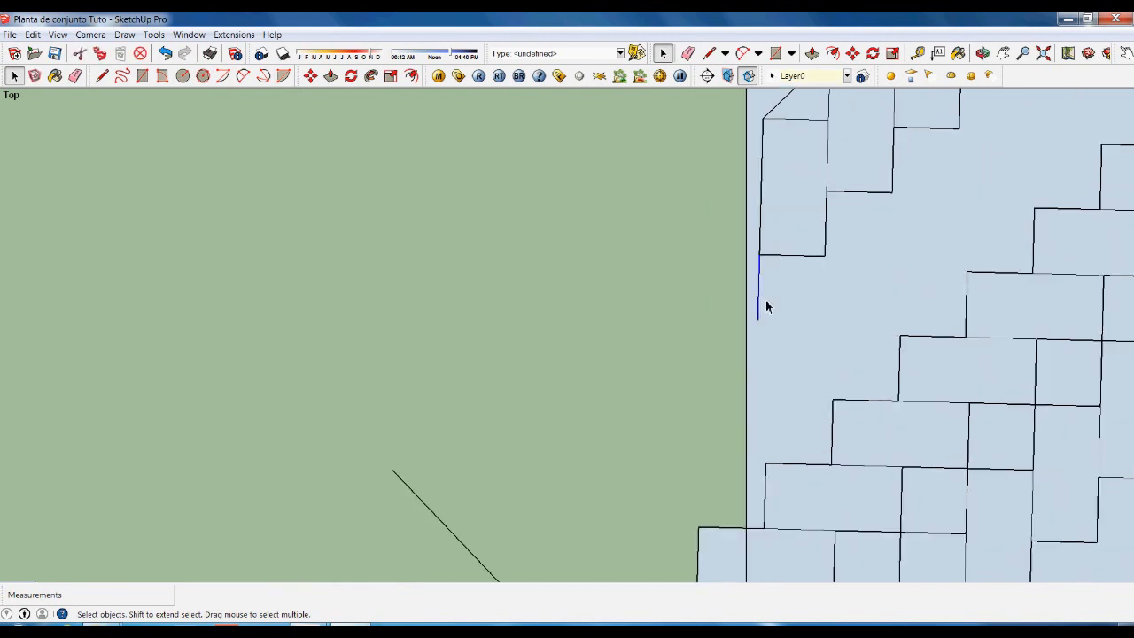
pyautogui.press('Delete')
pyautogui.scroll(-3, 769, 266)
pyautogui.click(747, 396)
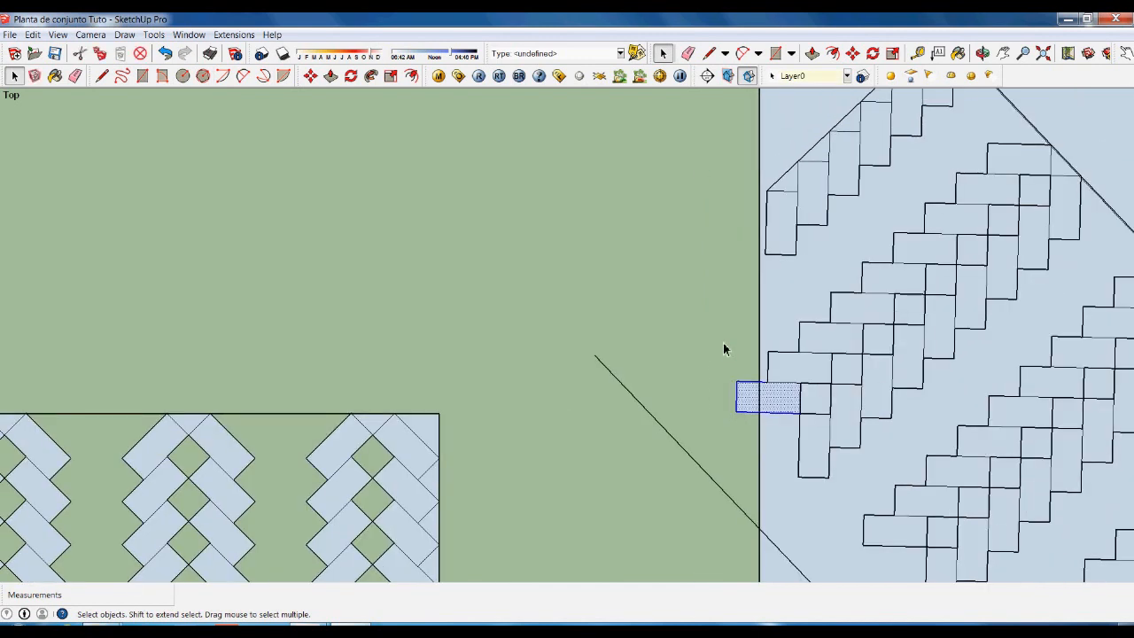
pyautogui.press('Delete')
# Try deleting the rotated block's whole lower-left border line that crosses the site's left edge, and undo it.
pyautogui.scroll(-1, 739, 355)
pyautogui.click(679, 413)
pyautogui.press('Delete')
pyautogui.scroll(-1, 751, 360)
pyautogui.hotkey('ctrl', 'z')
# Draw a line down the site's left edge from its top-left corner to below the block's border line, splitting that border.
pyautogui.scroll(-1, 857, 270)
pyautogui.scroll(3, 839, 427)
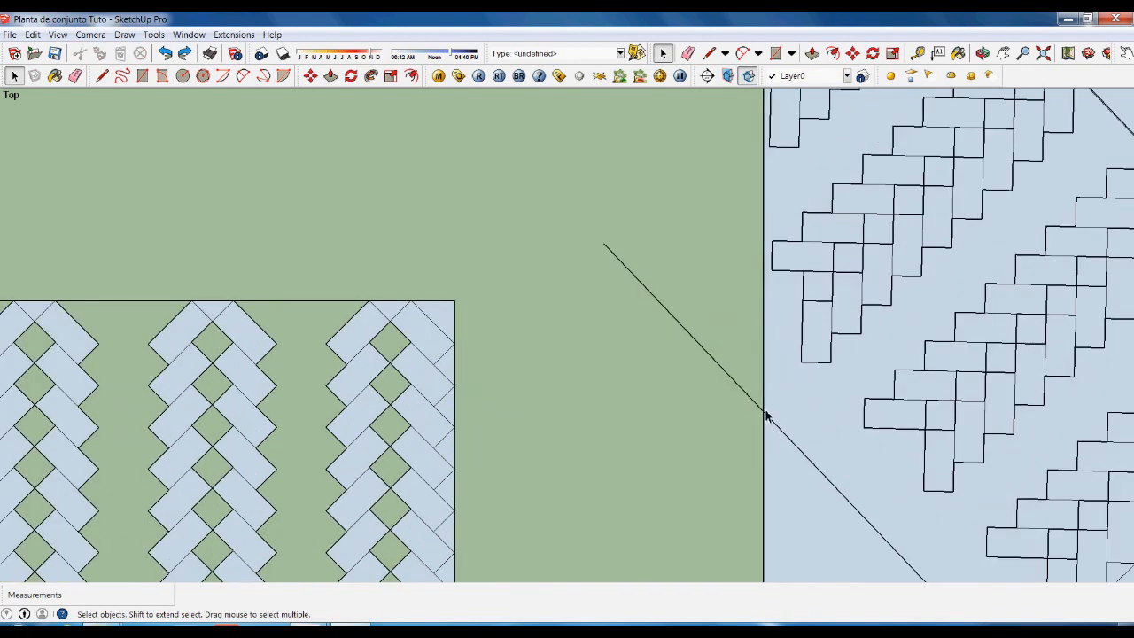
pyautogui.click(762, 418)
pyautogui.scroll(-5, 775, 394)
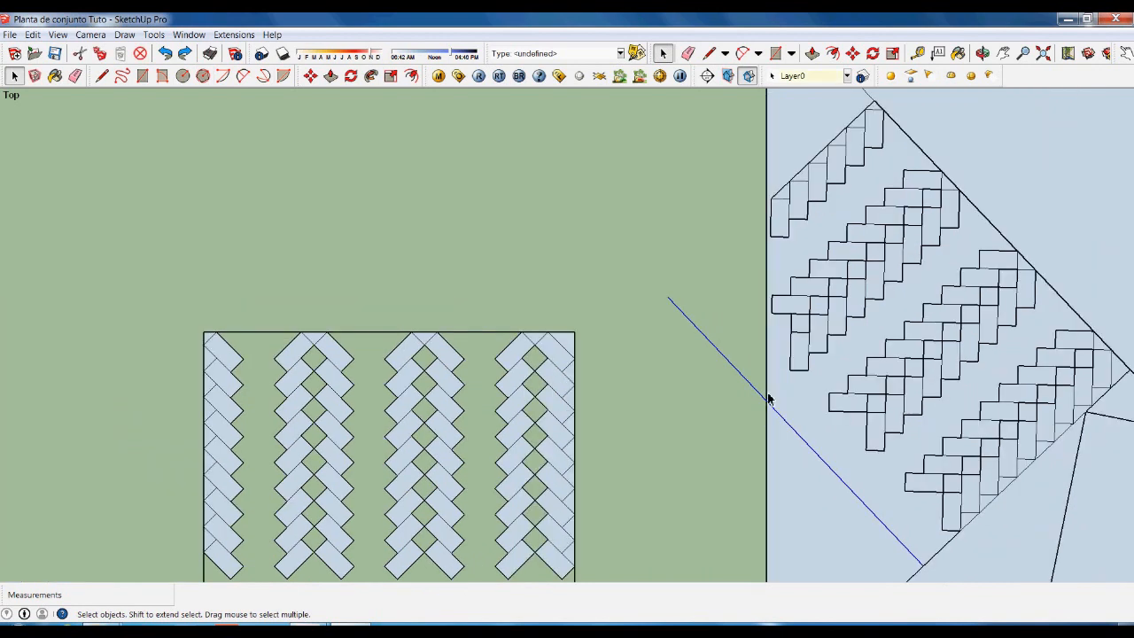
pyautogui.click(780, 418)
pyautogui.scroll(-5, 769, 332)
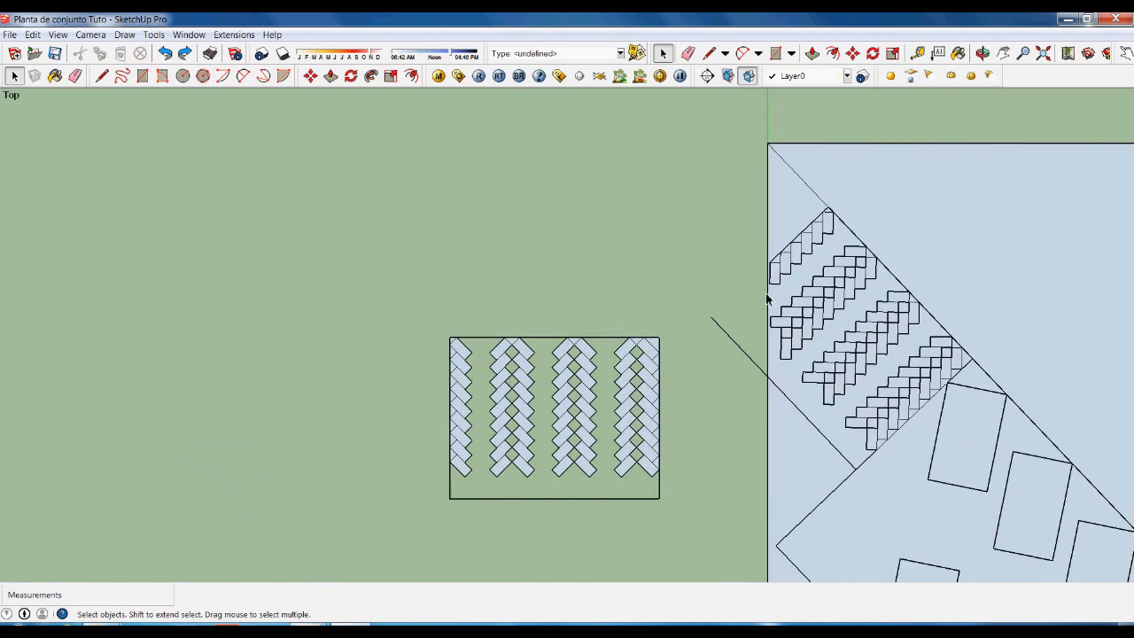
pyautogui.press('l')
pyautogui.click(768, 144)
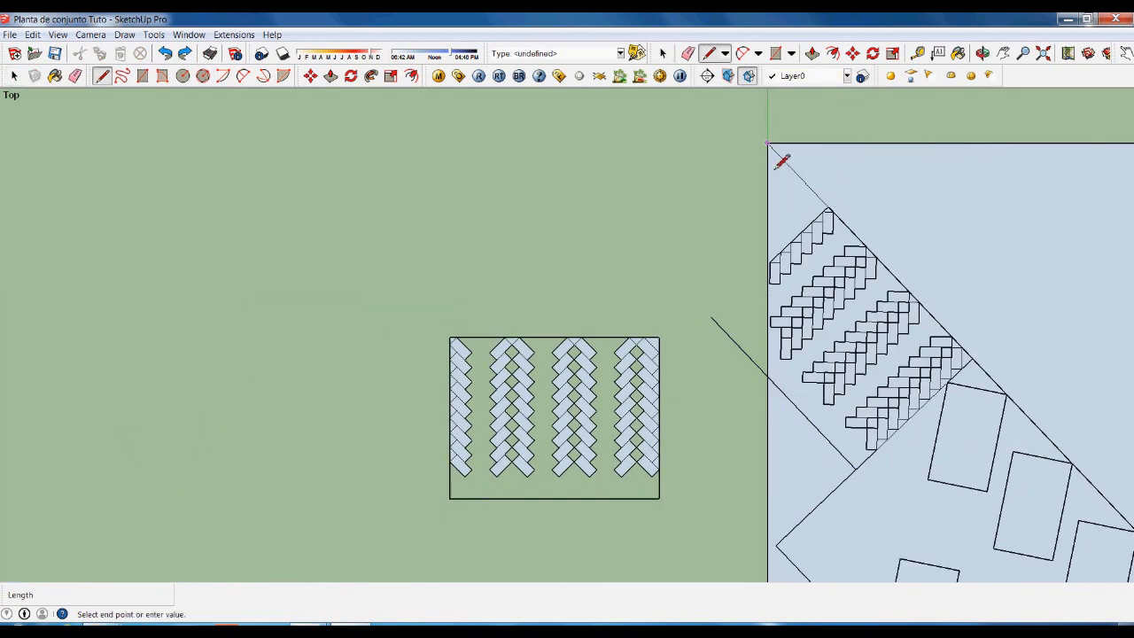
pyautogui.click(770, 484)
pyautogui.press('space')
# Delete the part of the block's border line outside the site and both pieces of the helper line along the left edge.
pyautogui.scroll(2, 760, 377)
pyautogui.scroll(1, 762, 383)
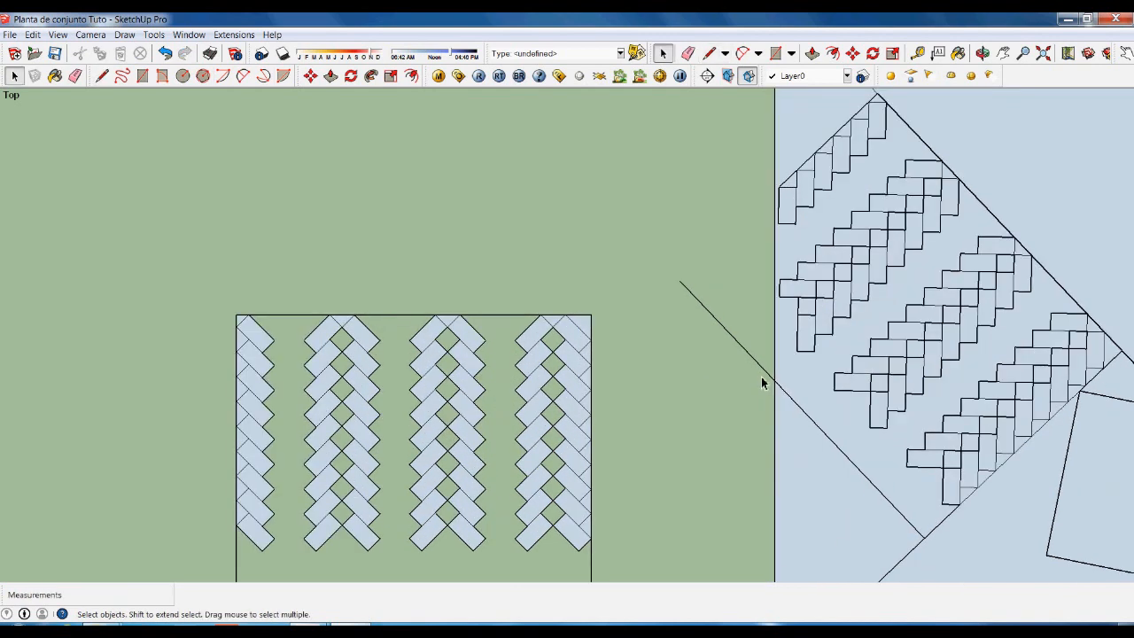
pyautogui.click(762, 376)
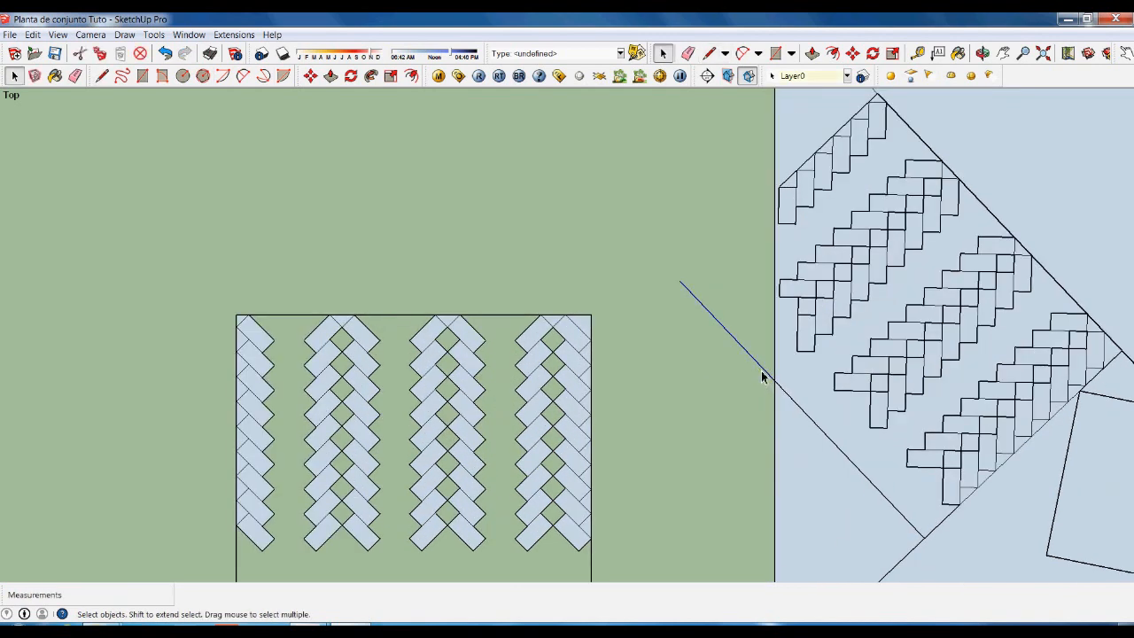
pyautogui.press('Delete')
pyautogui.click(777, 432)
pyautogui.press('Delete')
pyautogui.click(778, 370)
pyautogui.press('Delete')
# Delete the leftover footprint and the leftover parking block lying outside the site to its left.
pyautogui.scroll(-3, 736, 311)
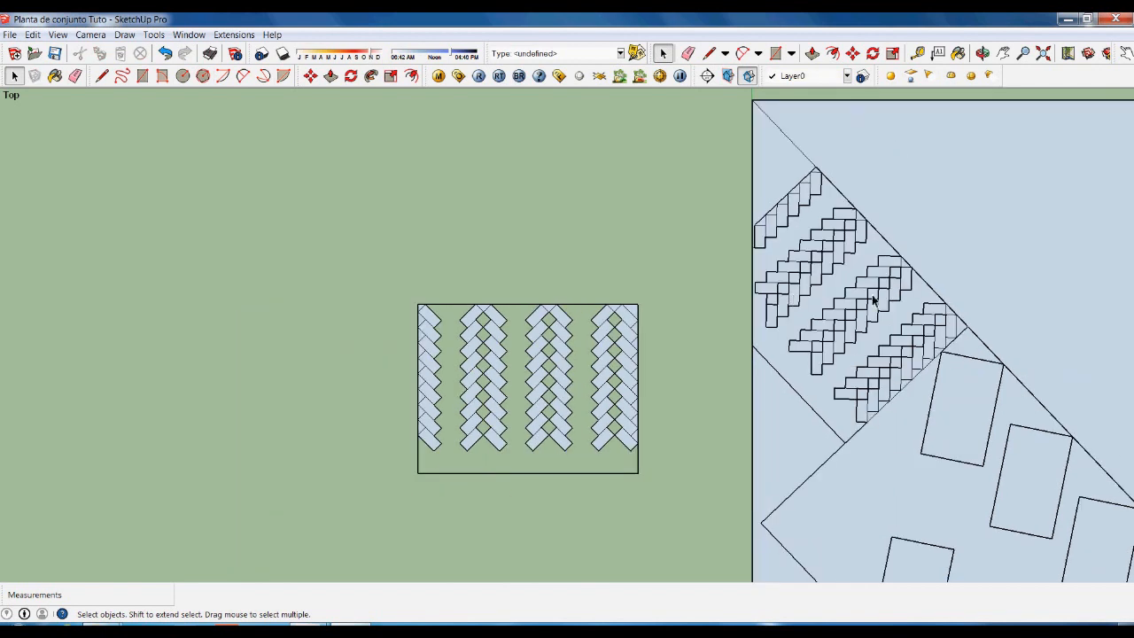
pyautogui.scroll(-3, 820, 292)
pyautogui.scroll(3, 871, 323)
pyautogui.scroll(-3, 545, 204)
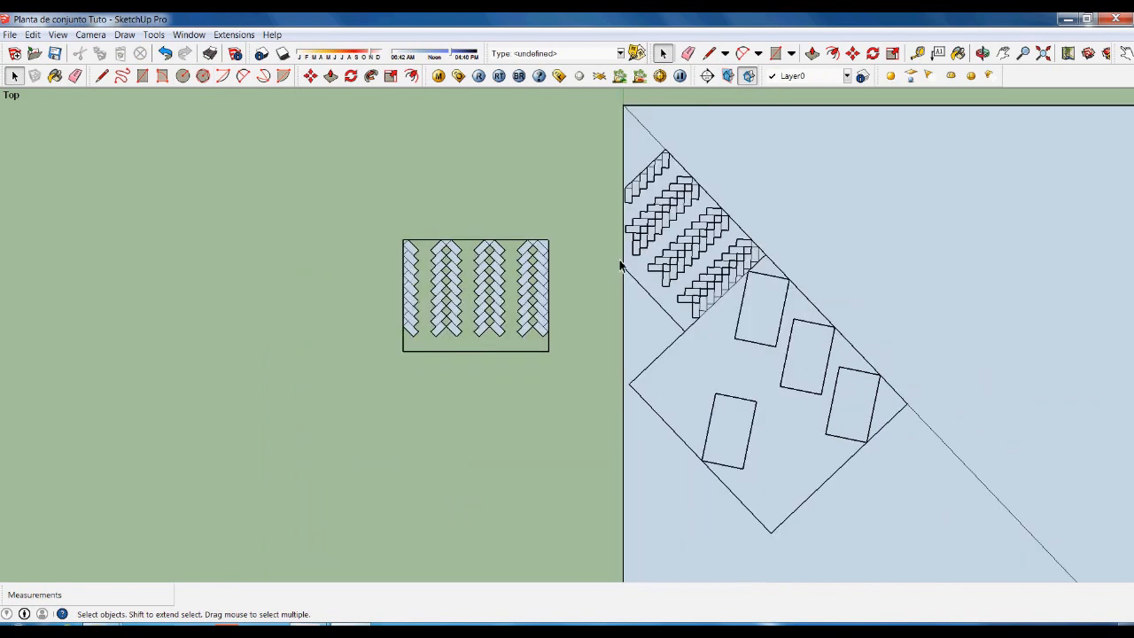
pyautogui.scroll(-2, 611, 262)
pyautogui.scroll(-2, 478, 266)
pyautogui.moveTo(455, 211); pyautogui.dragTo(569, 332)
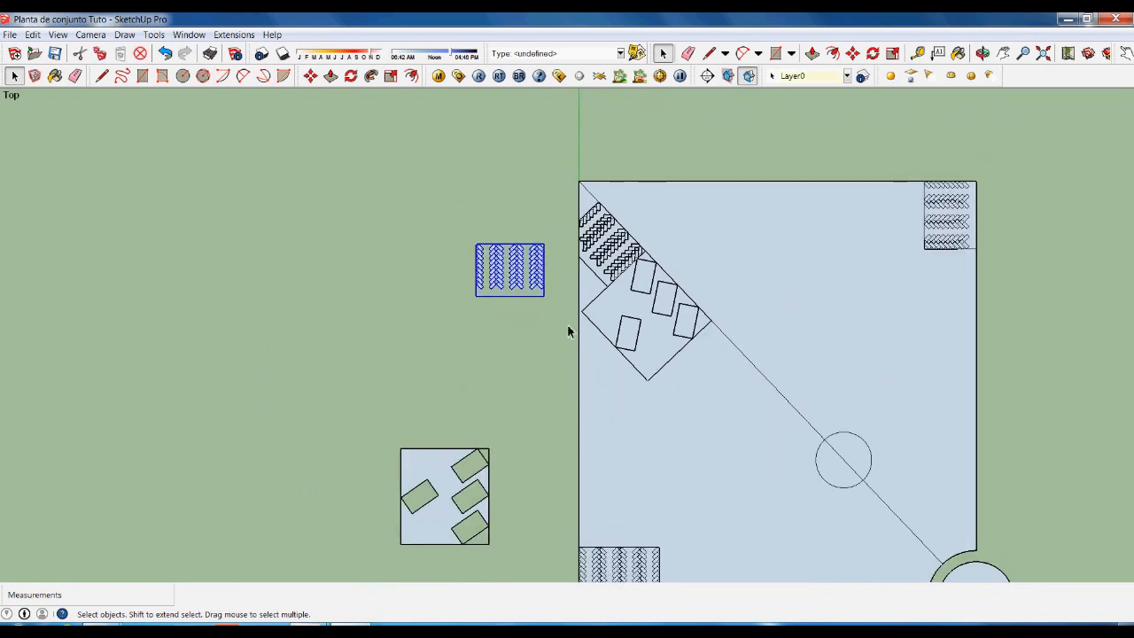
pyautogui.moveTo(379, 423); pyautogui.dragTo(518, 578)
pyautogui.press('Delete')
pyautogui.moveTo(565, 345); pyautogui.dragTo(465, 193)
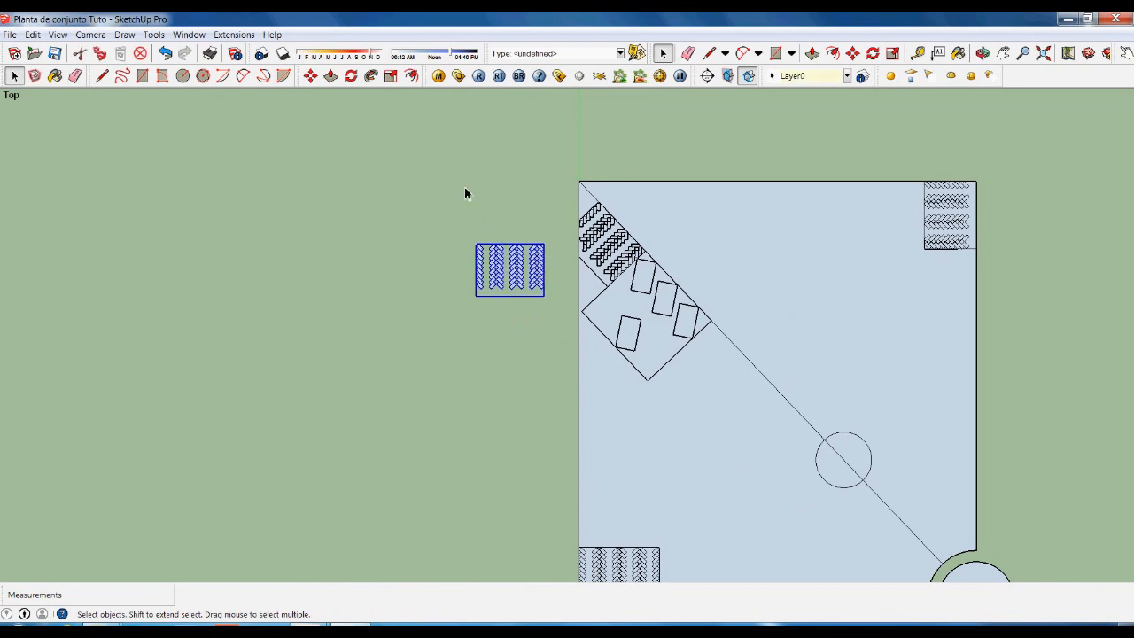
pyautogui.press('Delete')
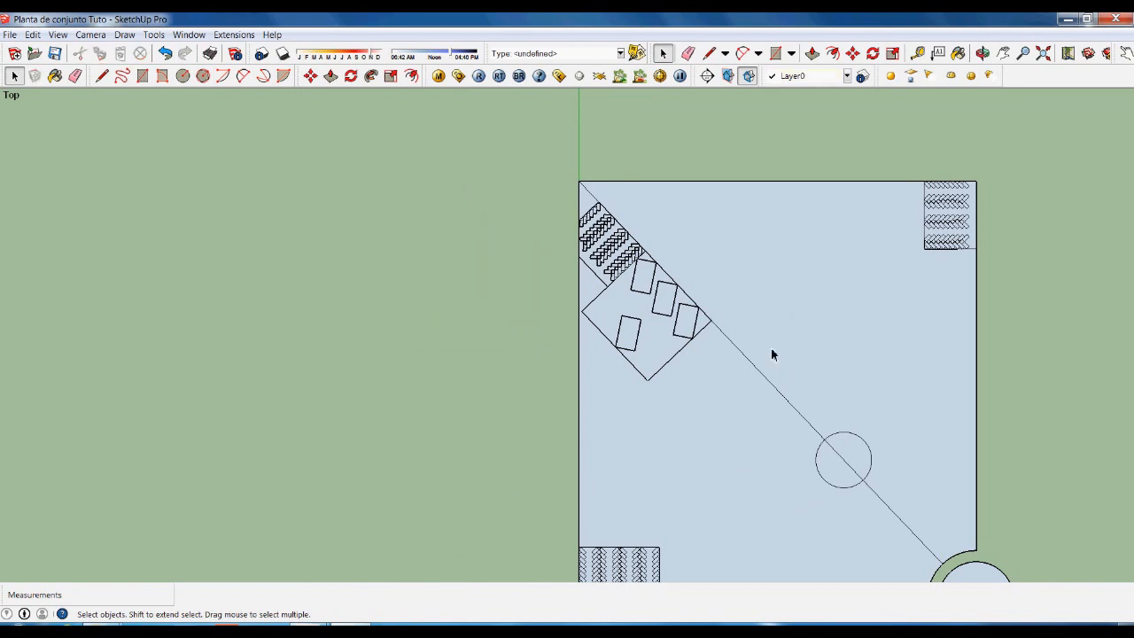
# Draw a circle with a 50 m radius around the centre of the existing small circle on the diagonal.
pyautogui.scroll(-1, 635, 261)
pyautogui.scroll(3, 975, 502)
pyautogui.scroll(-1, 838, 507)
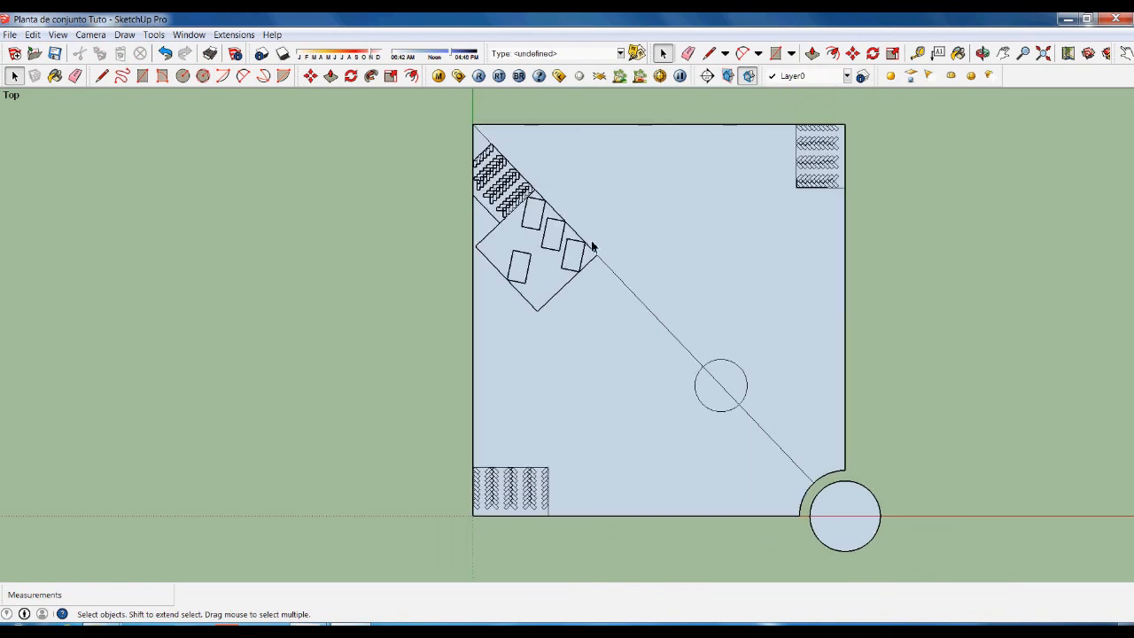
pyautogui.scroll(1, 722, 386)
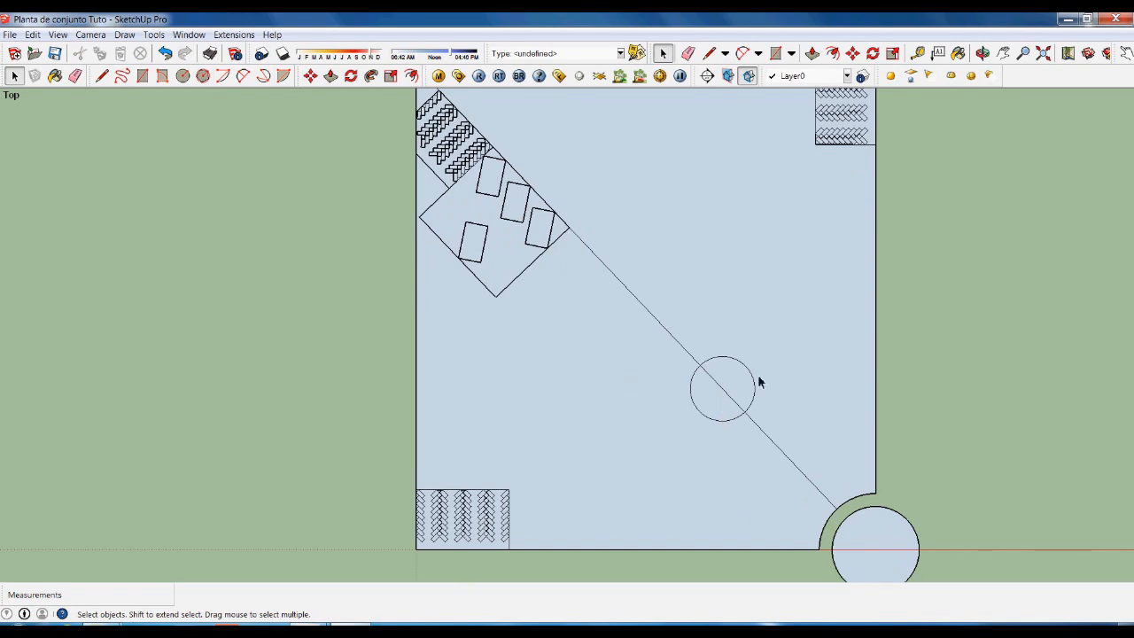
pyautogui.scroll(1, 741, 401)
pyautogui.press('c')
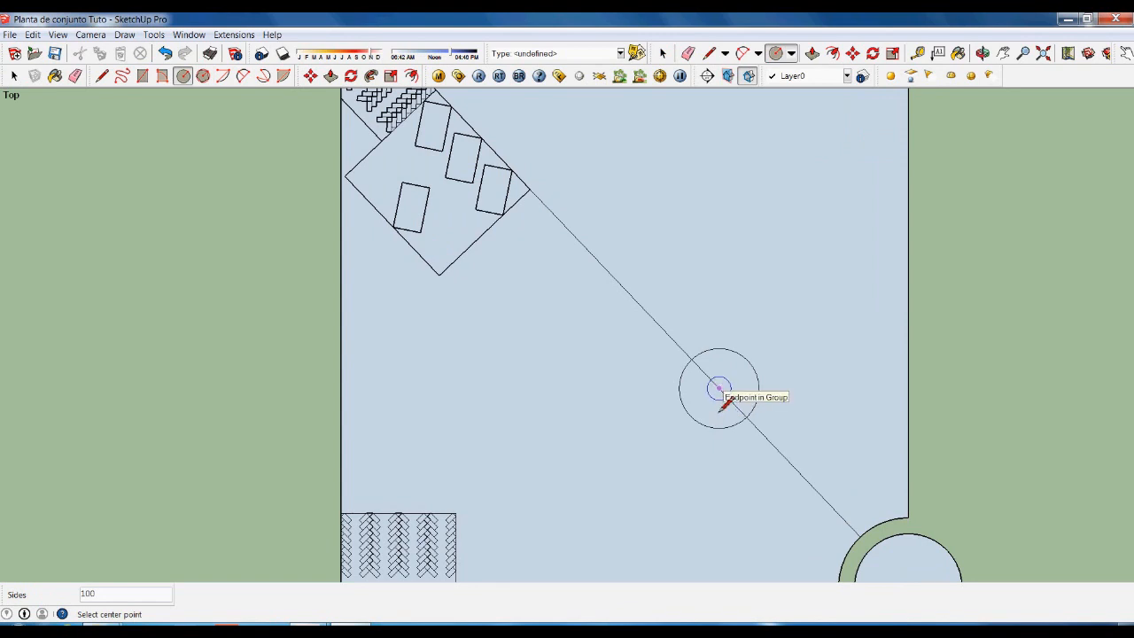
pyautogui.click(718, 389)
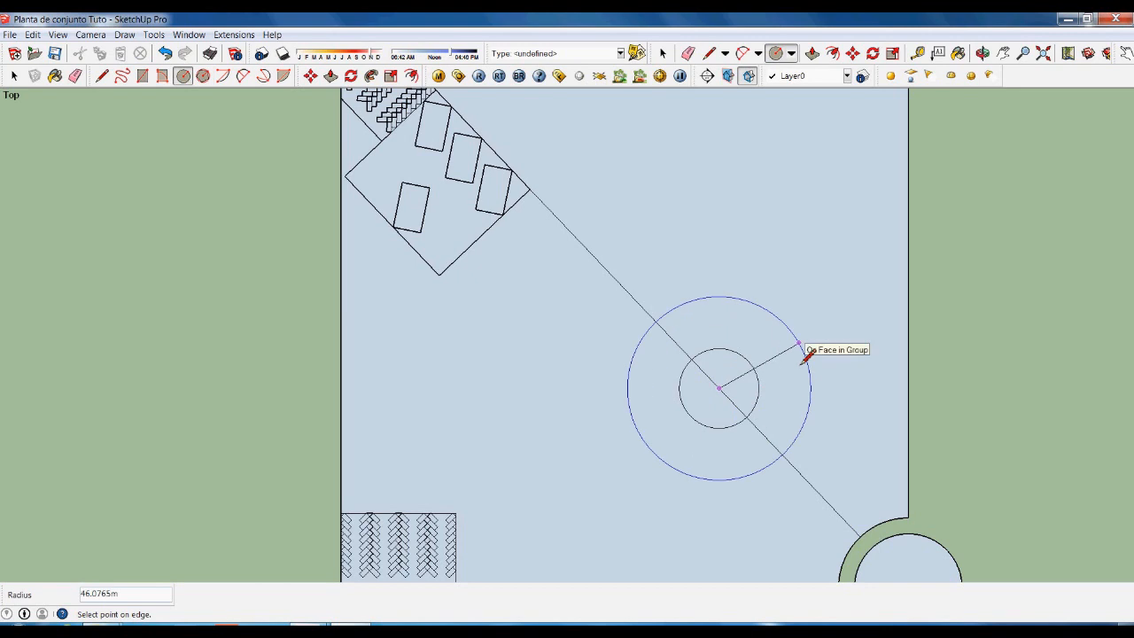
pyautogui.write('50')
pyautogui.press('Return')
# Add a concentric circle with a 53 m radius around the same centre.
pyautogui.click(719, 388)
pyautogui.write('5')
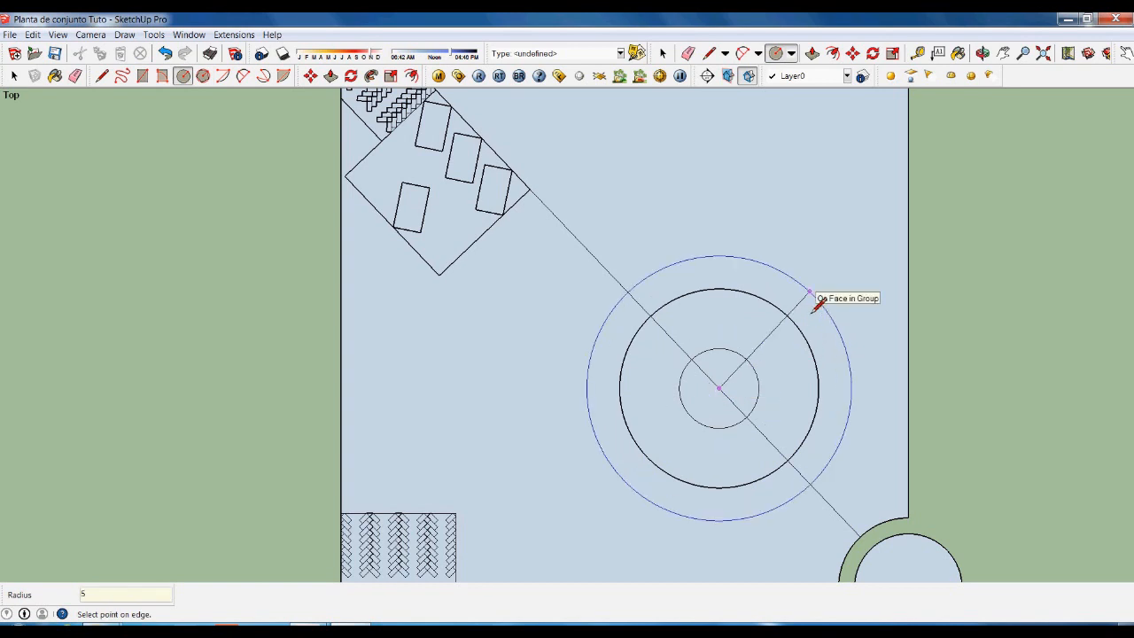
pyautogui.write('3')
pyautogui.press('Return')
pyautogui.press('space')
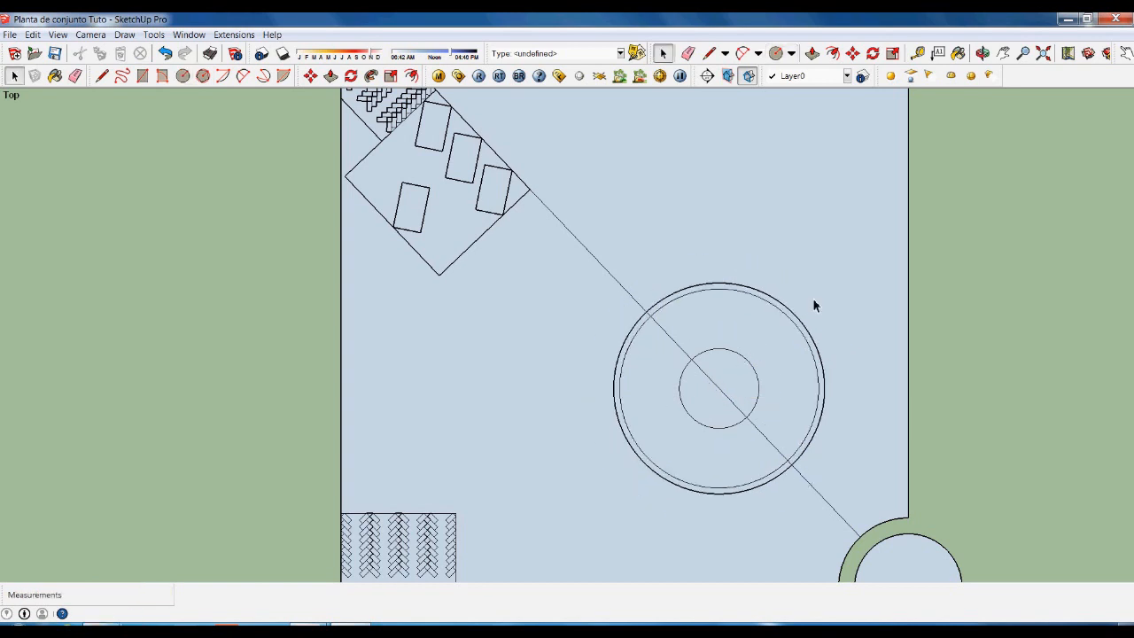
pyautogui.tripleClick(659, 322)
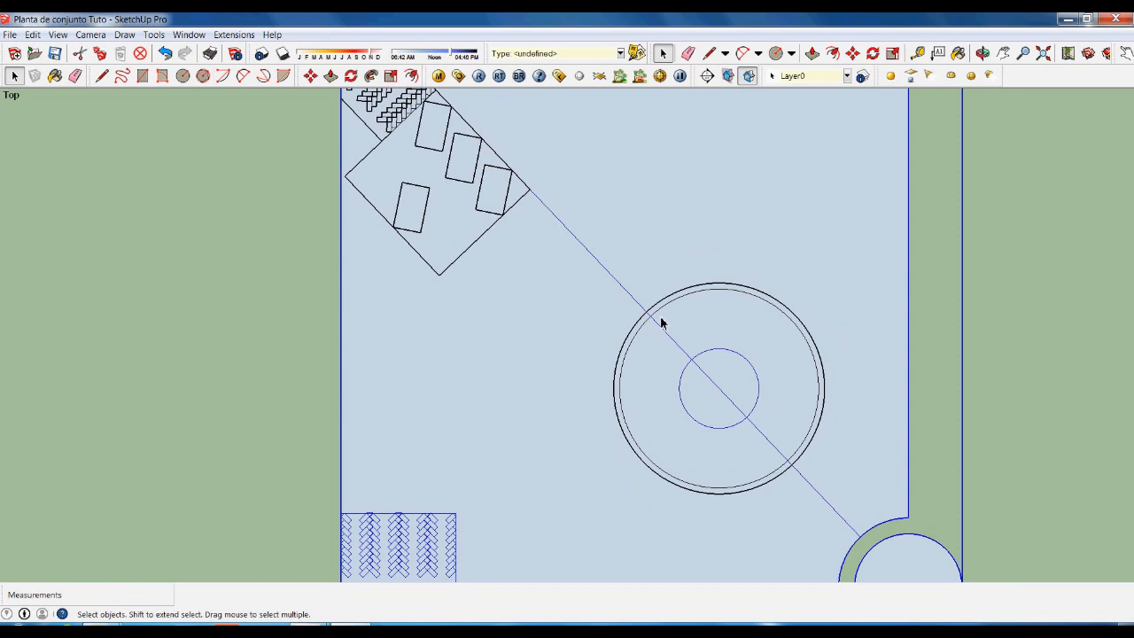
pyautogui.click(689, 286)
pyautogui.scroll(-2, 621, 282)
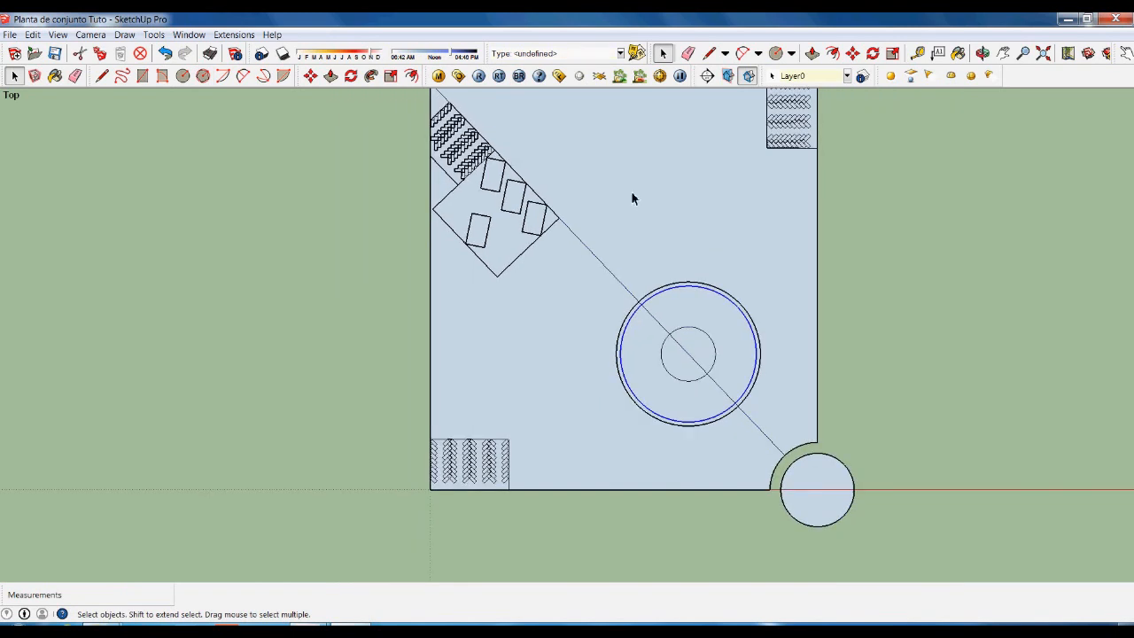
pyautogui.click(896, 358)
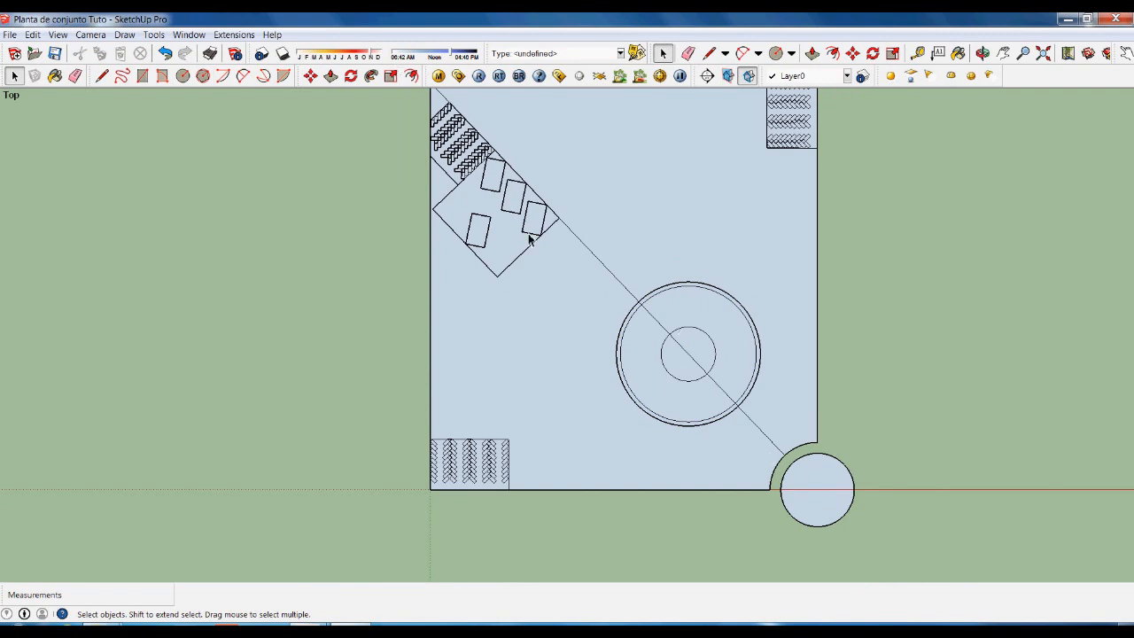
# Draw a line over the site's diagonal from its upper-left corner to the corner arc, splitting the two large circles.
pyautogui.scroll(-1, 636, 500)
pyautogui.scroll(2, 611, 257)
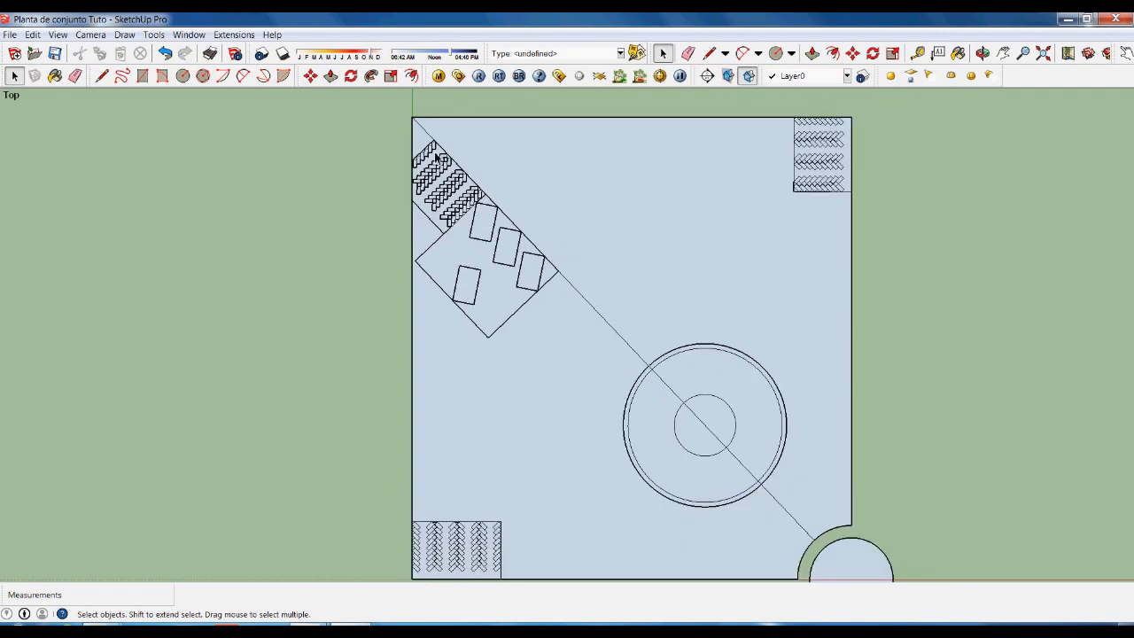
pyautogui.press('l')
pyautogui.click(413, 118)
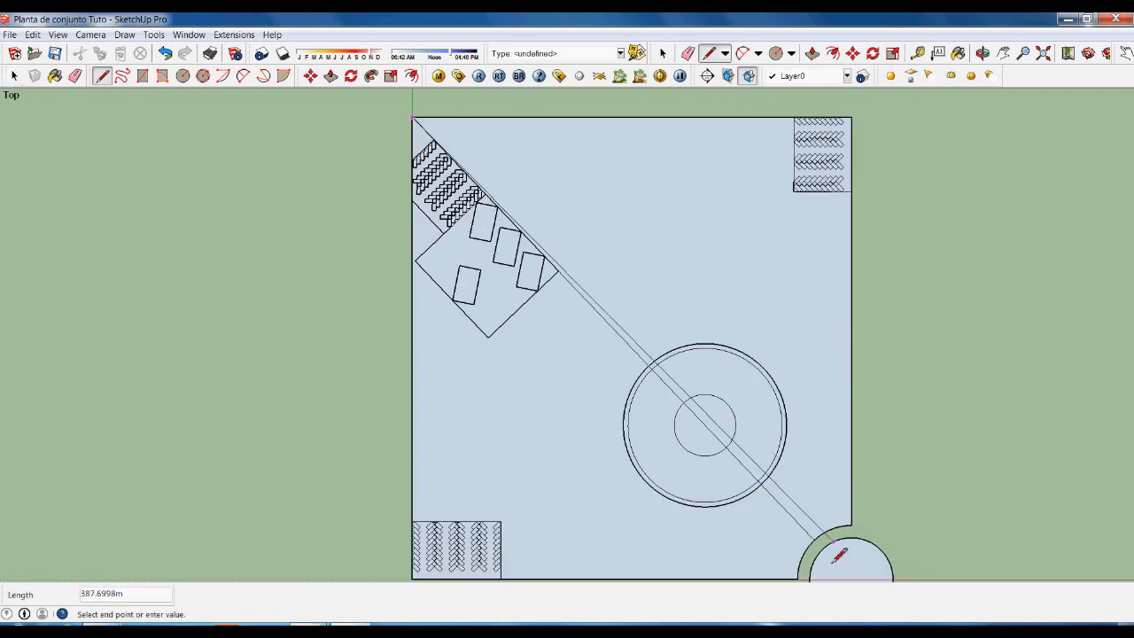
pyautogui.click(814, 541)
pyautogui.press('space')
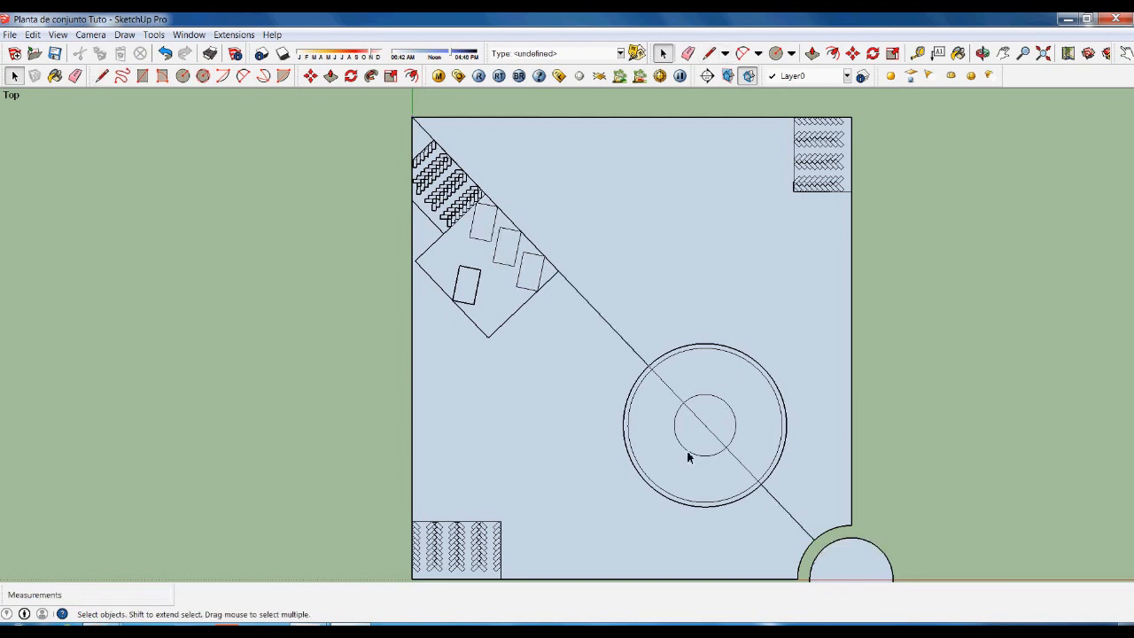
# Delete the halves of the two large circles lying above the diagonal, keeping the small central circle.
pyautogui.scroll(1, 700, 454)
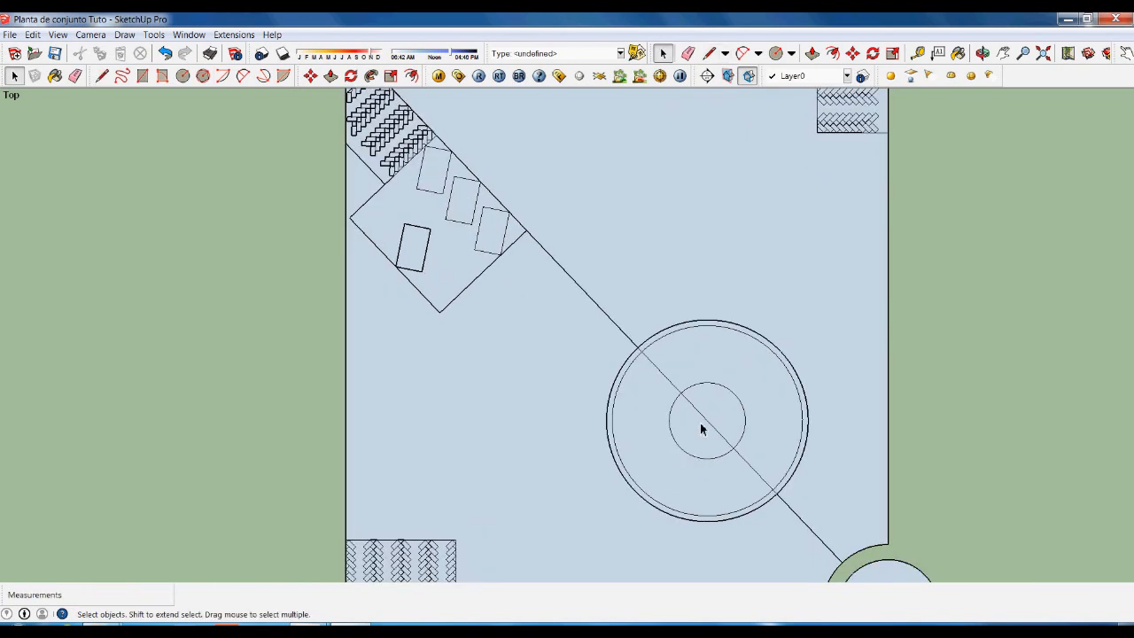
pyautogui.click(673, 342)
pyautogui.press('Delete')
pyautogui.tripleClick(673, 325)
pyautogui.click(683, 343)
pyautogui.click(683, 336)
pyautogui.press('Delete')
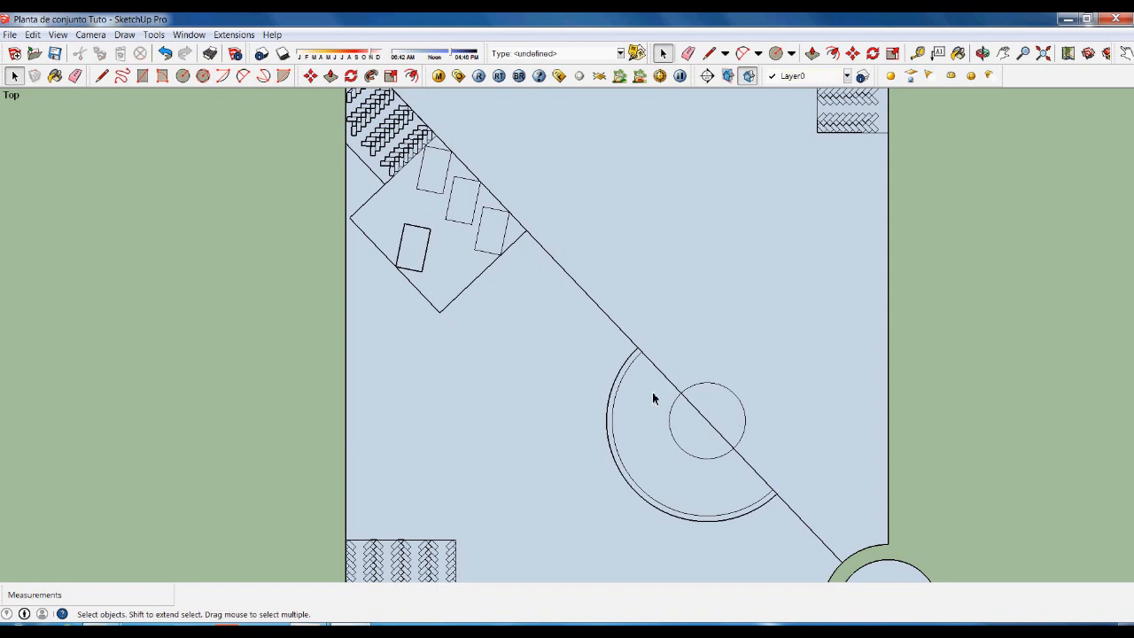
# Draw a 100 by 100 m square with its lower-left corner at the central circle's centre, extending up and to the right.
pyautogui.scroll(-1, 670, 383)
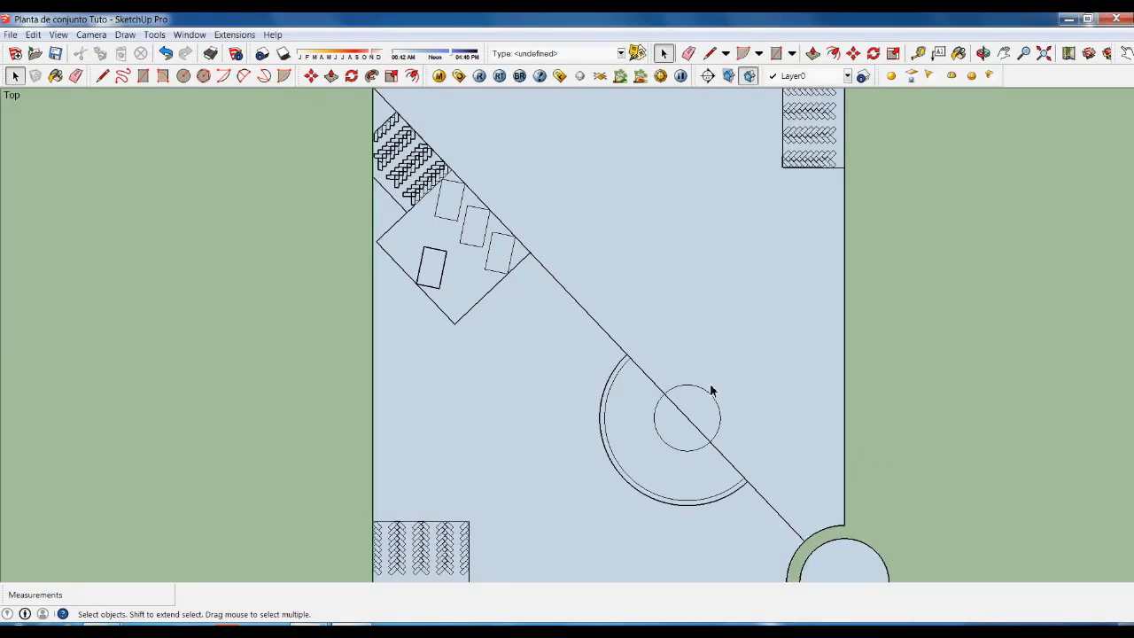
pyautogui.scroll(-2, 505, 365)
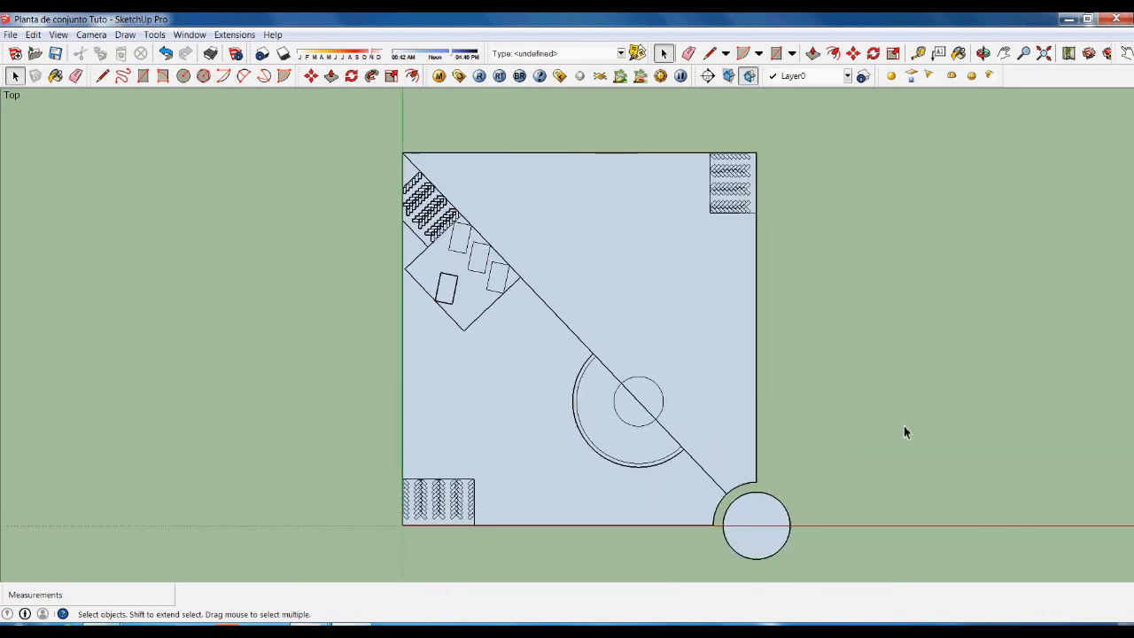
pyautogui.press('r')
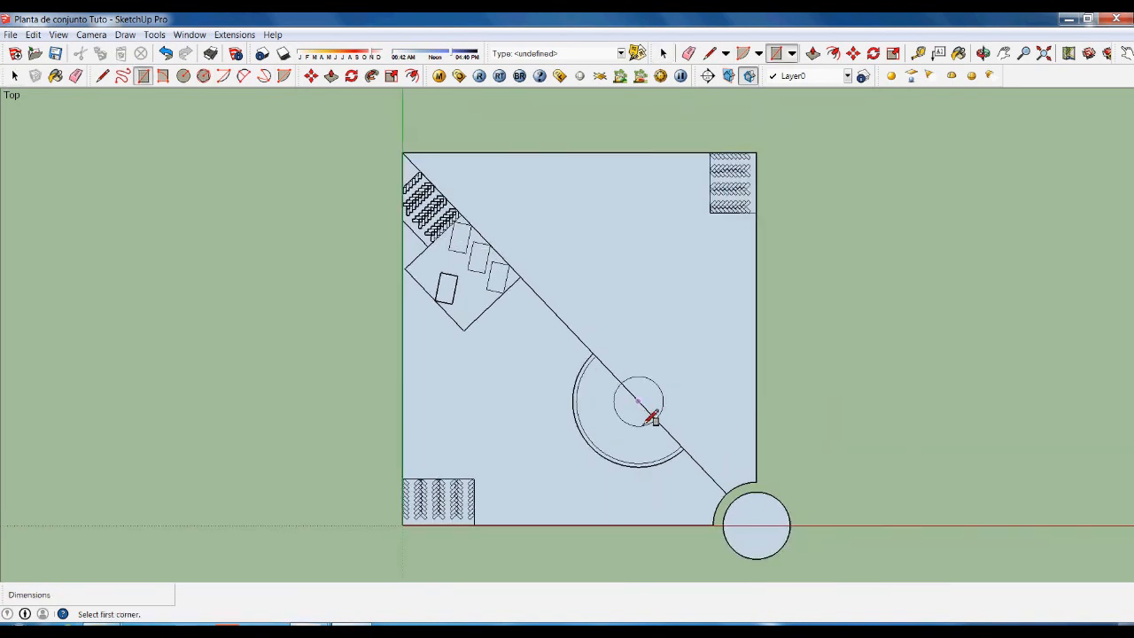
pyautogui.click(639, 403)
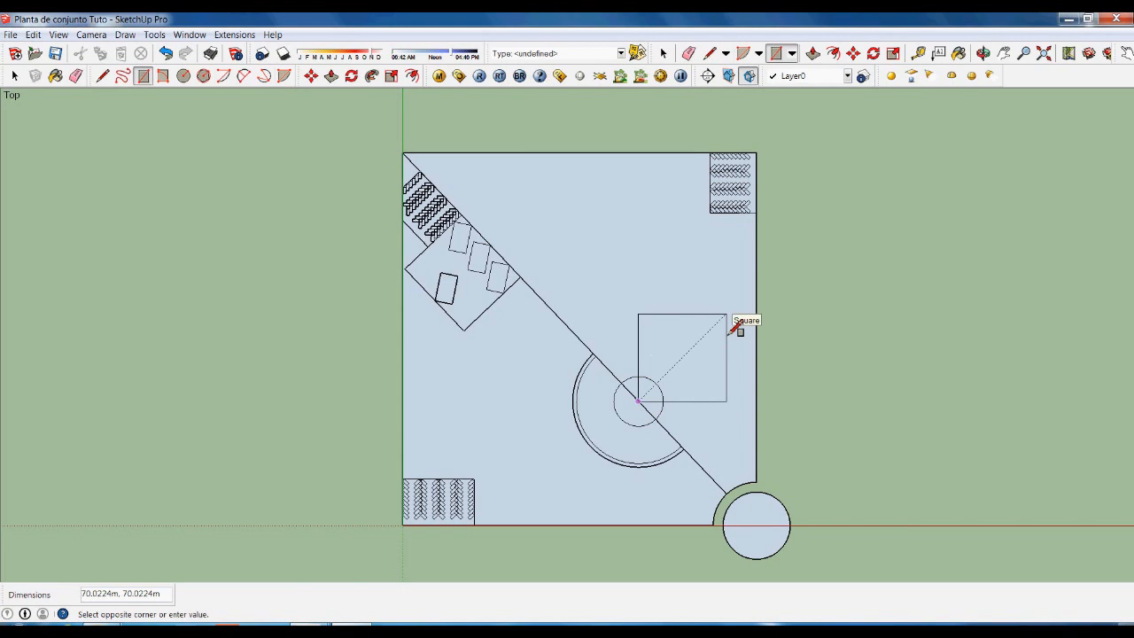
pyautogui.write('1')
pyautogui.press('Return')
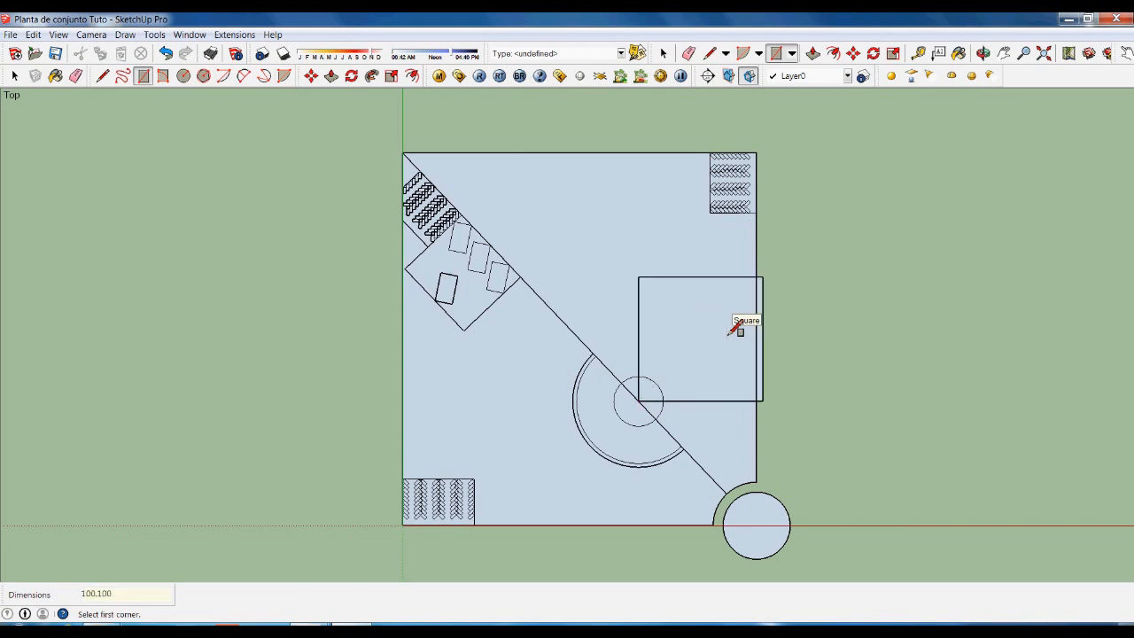
pyautogui.scroll(5, 768, 354)
pyautogui.press('space')
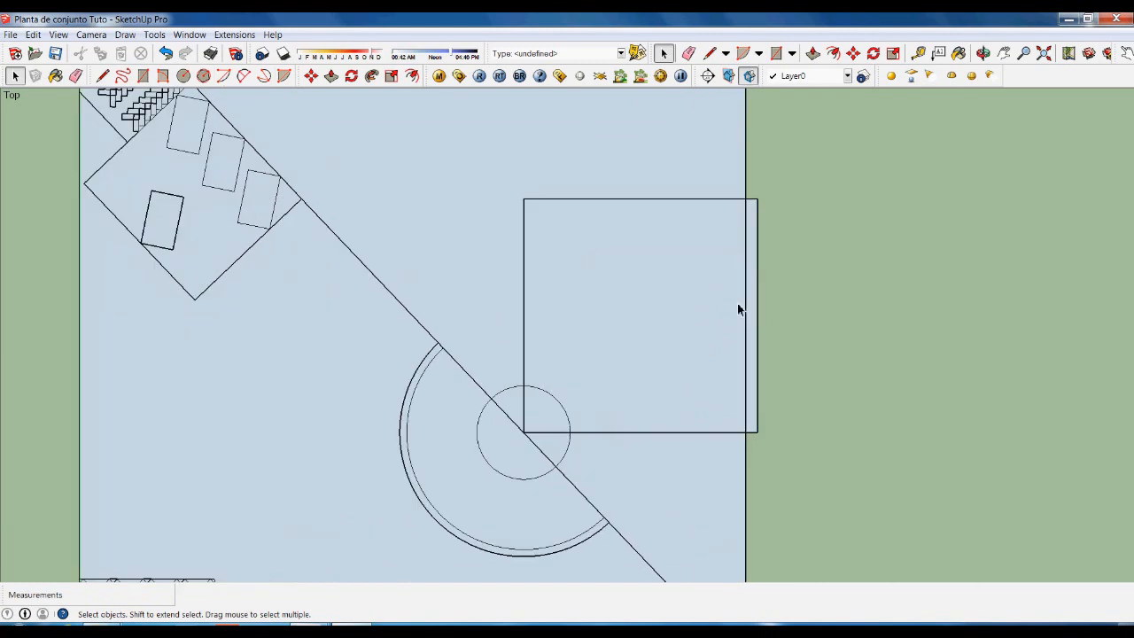
# Try moving the square 5 m left so that its right side lies on the site's right edge, and undo the move.
pyautogui.doubleClick(754, 195)
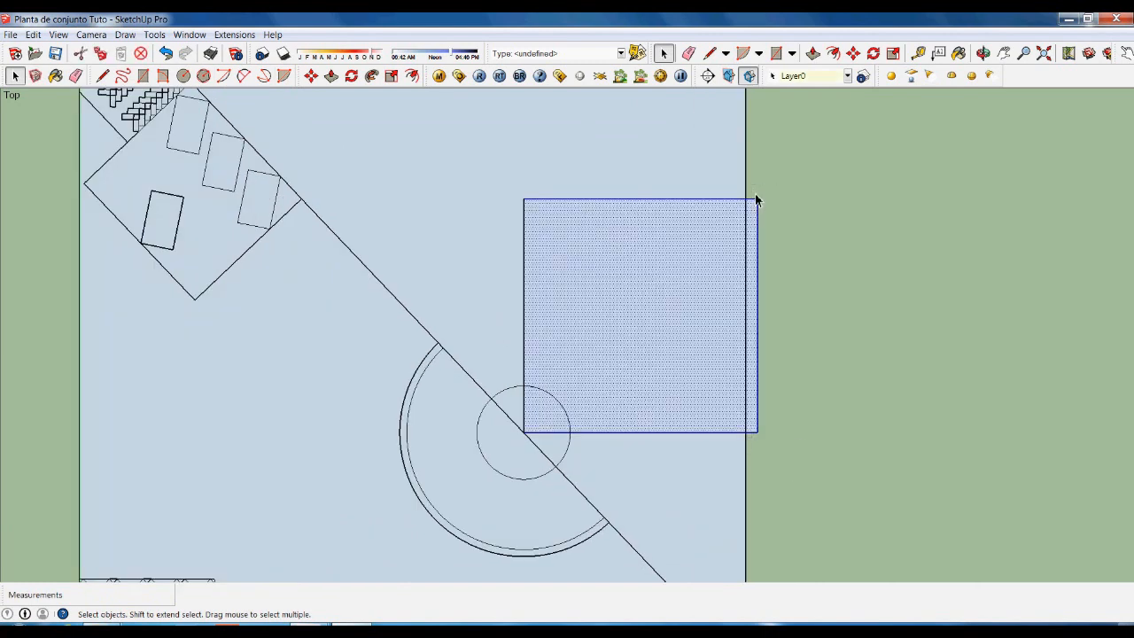
pyautogui.scroll(1, 758, 244)
pyautogui.scroll(1, 757, 250)
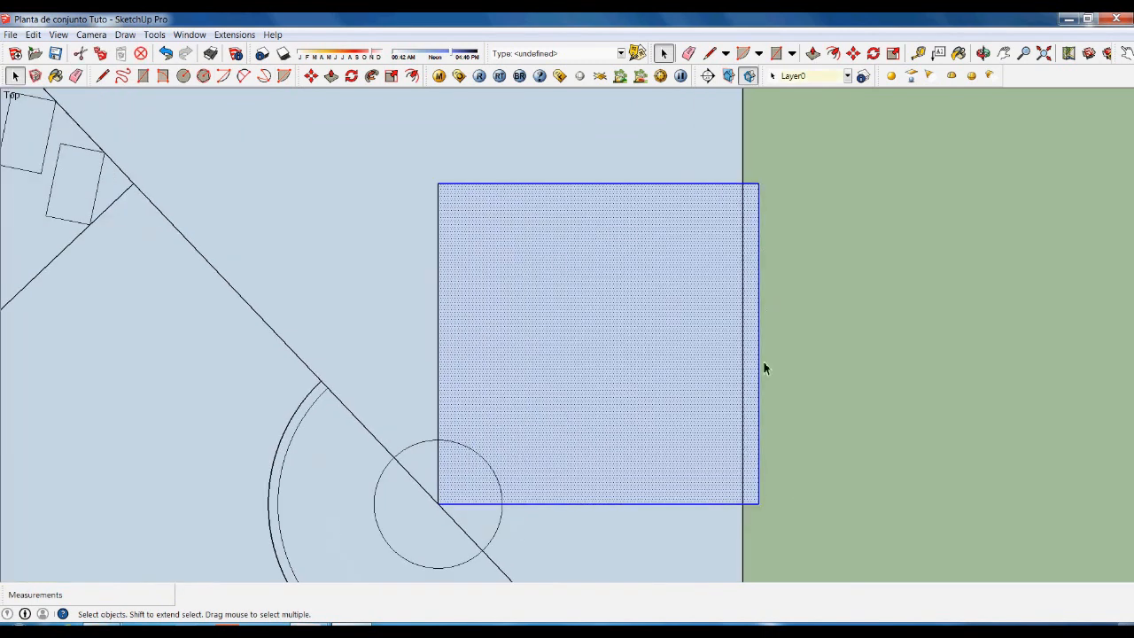
pyautogui.press('m')
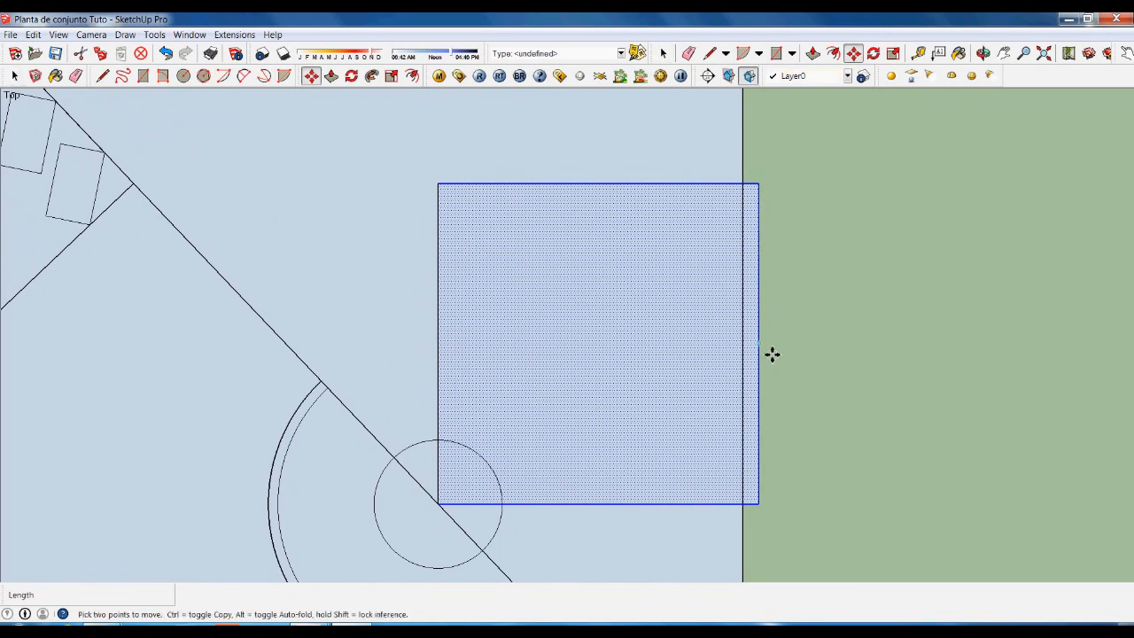
pyautogui.moveTo(772, 353); pyautogui.dragTo(755, 352)
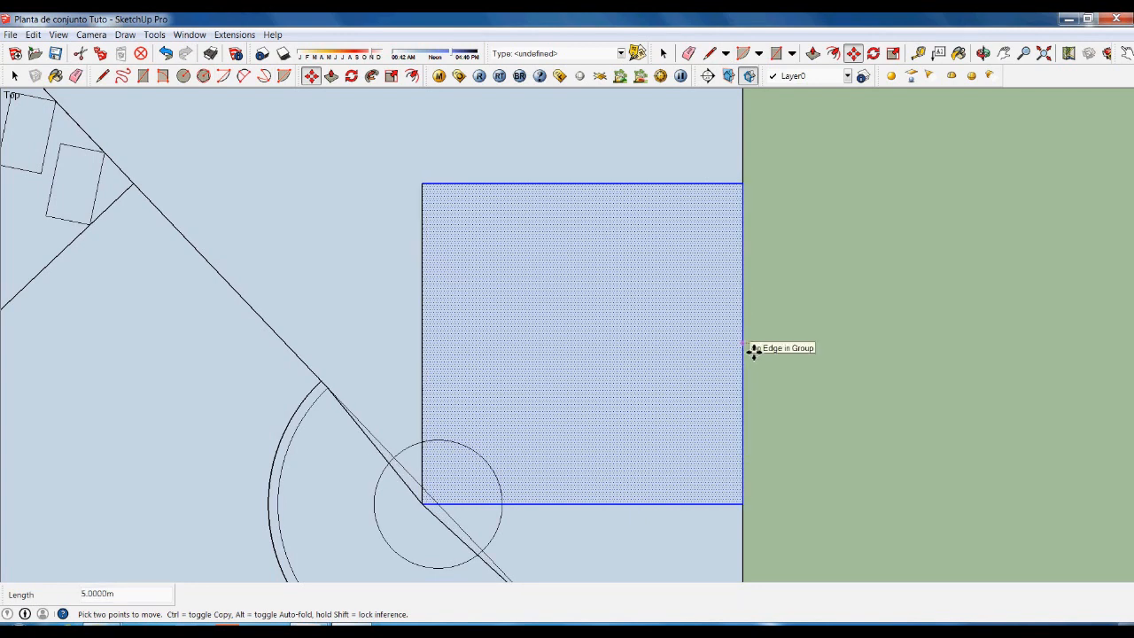
pyautogui.hotkey('ctrl', 'z')
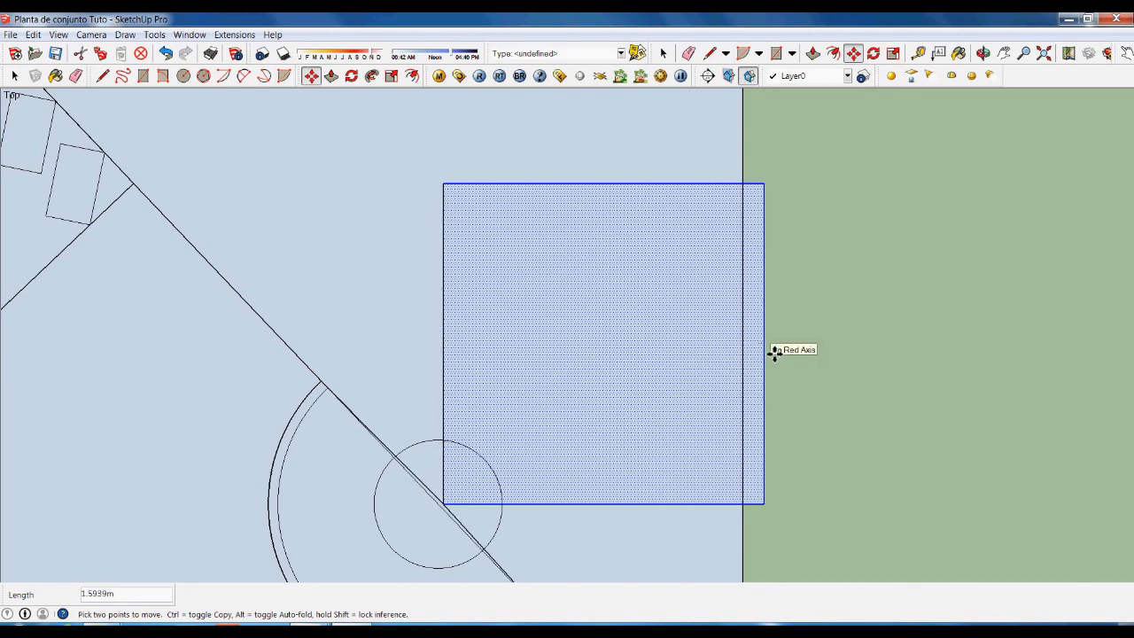
pyautogui.click(809, 364)
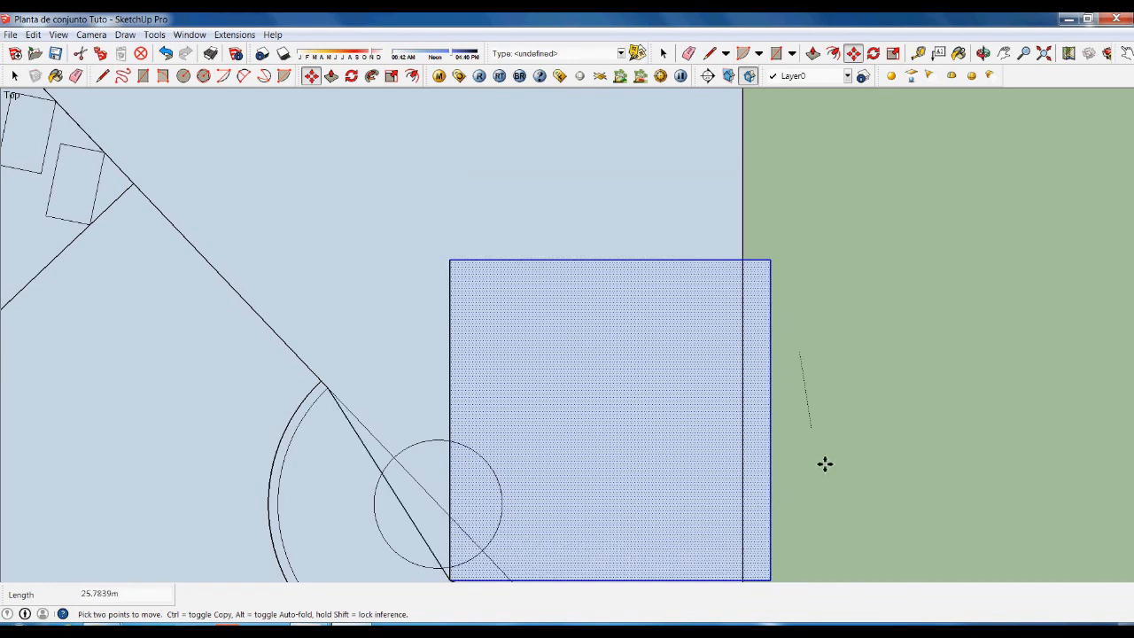
pyautogui.press('Escape')
pyautogui.press('space')
pyautogui.moveTo(791, 537); pyautogui.dragTo(754, 172)
pyautogui.click(780, 287)
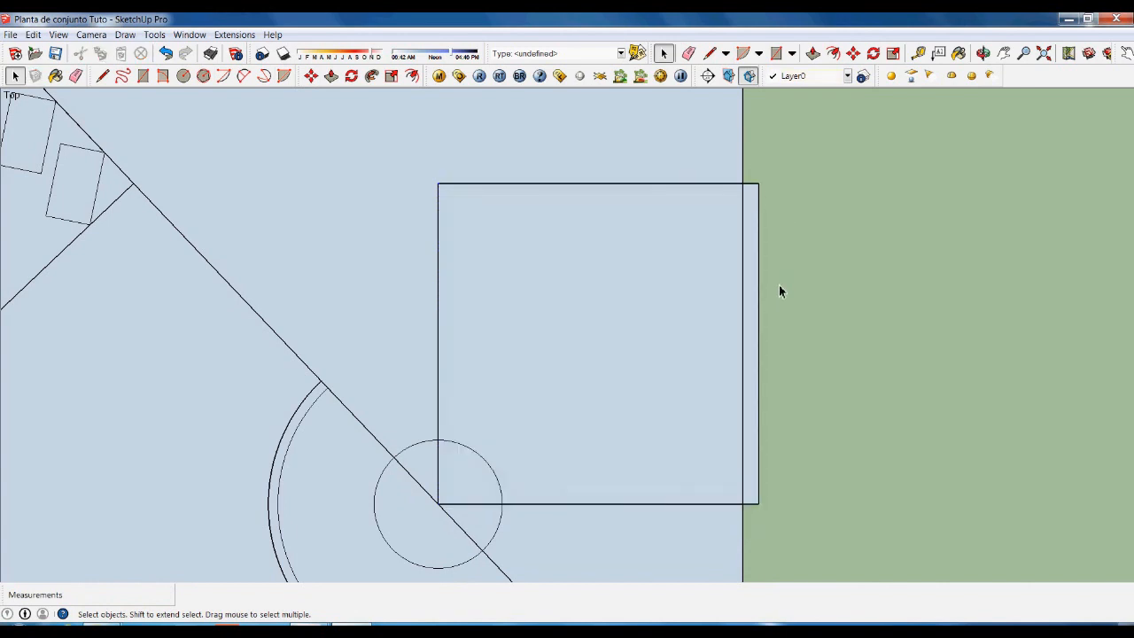
# Draw a line along the site's right edge from the end of the corner arc to the upper-right corner, splitting the square.
pyautogui.scroll(-3, 694, 280)
pyautogui.press('l')
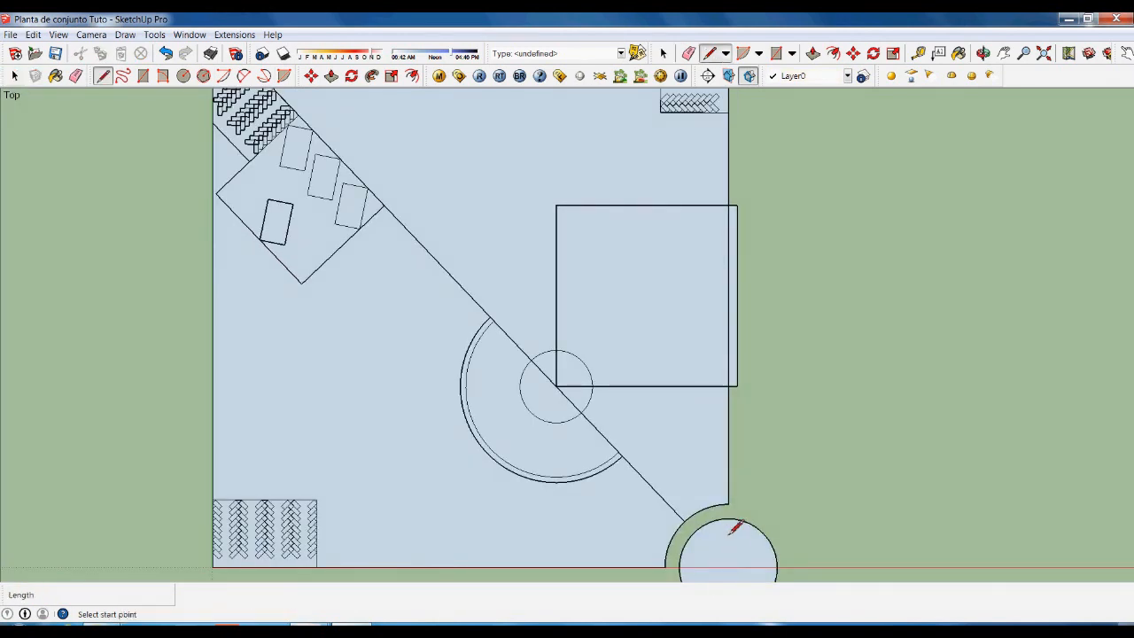
pyautogui.click(729, 504)
pyautogui.scroll(-2, 728, 527)
pyautogui.click(728, 115)
pyautogui.press('space')
# Delete the strip of the square that projects beyond the site's right edge.
pyautogui.scroll(3, 771, 321)
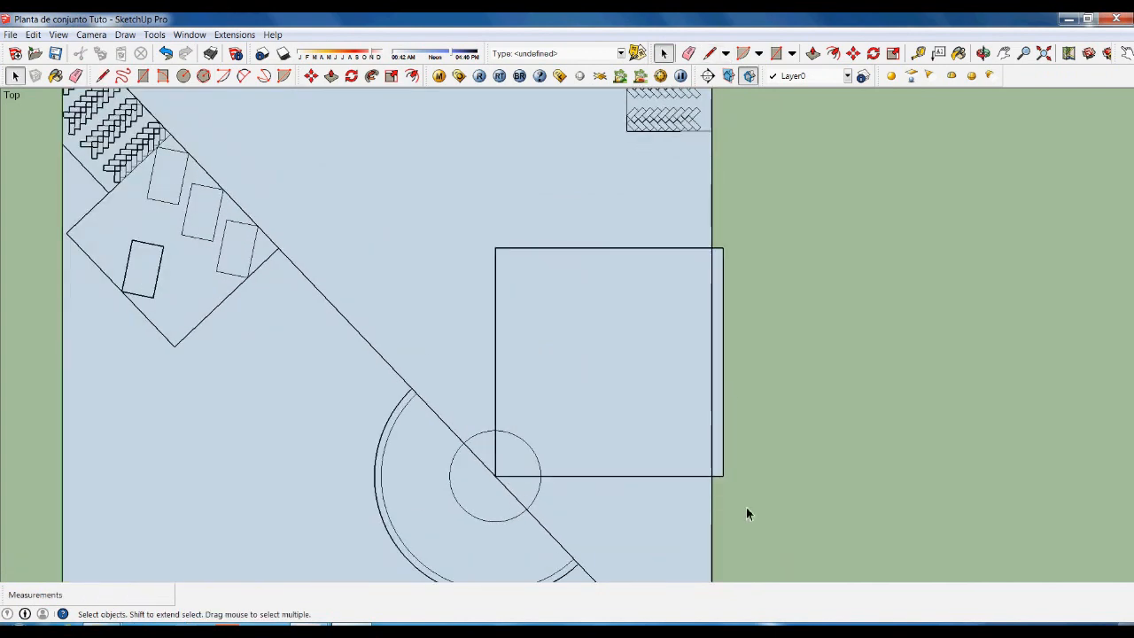
pyautogui.click(722, 252)
pyautogui.press('Delete')
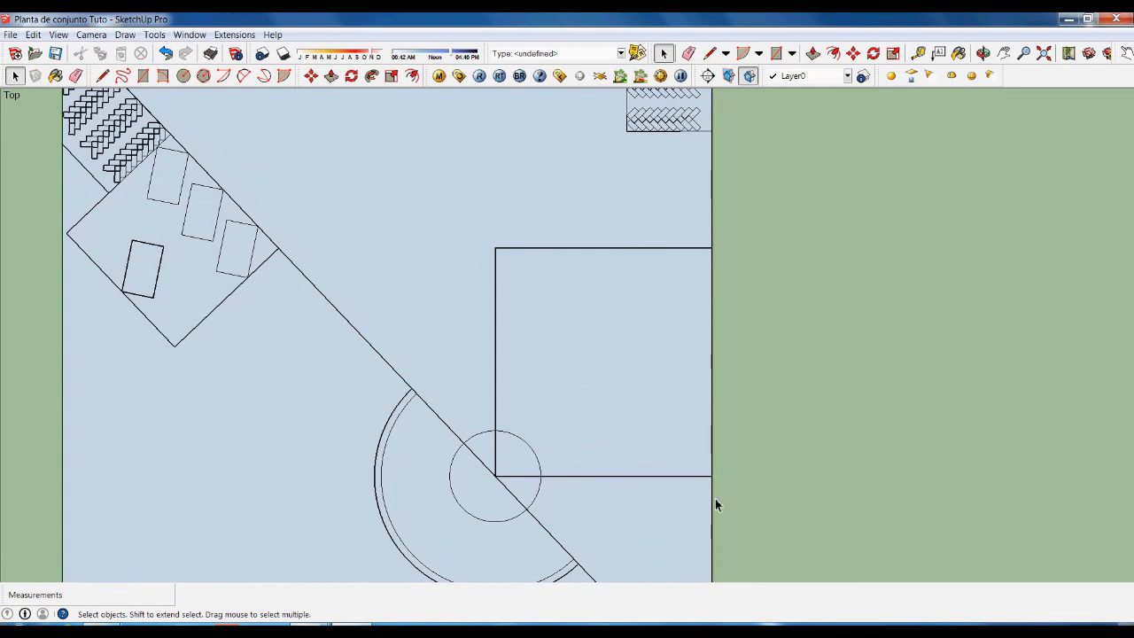
pyautogui.scroll(-1, 592, 447)
pyautogui.scroll(1, 592, 447)
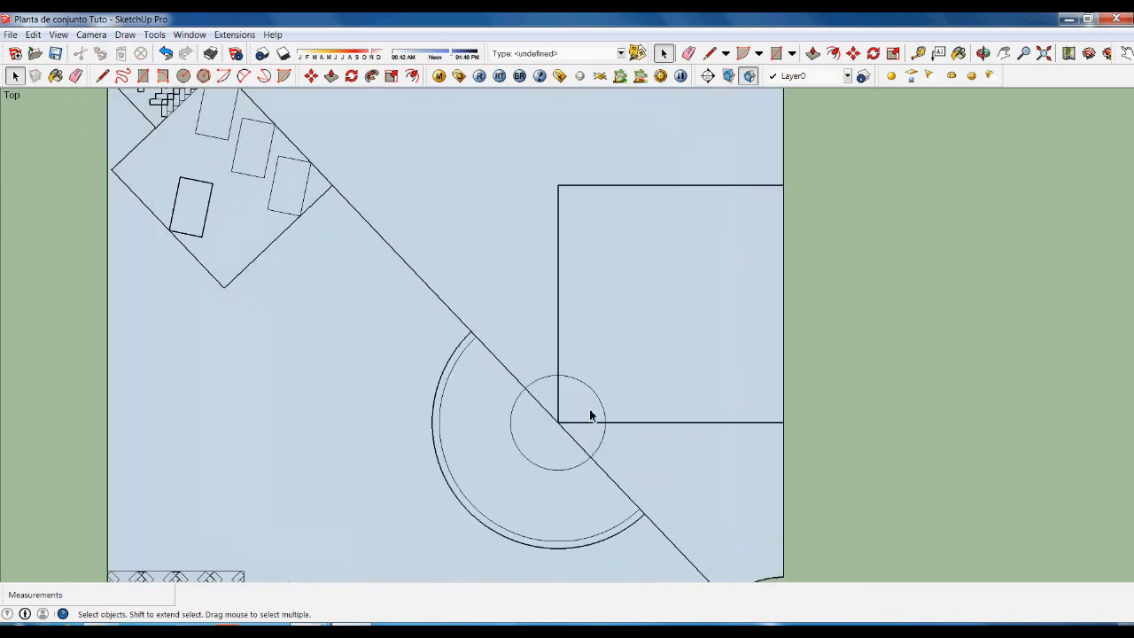
pyautogui.press('t')
pyautogui.press('space')
pyautogui.click(592, 439)
pyautogui.click(593, 439)
pyautogui.scroll(2, 591, 440)
pyautogui.click(595, 422)
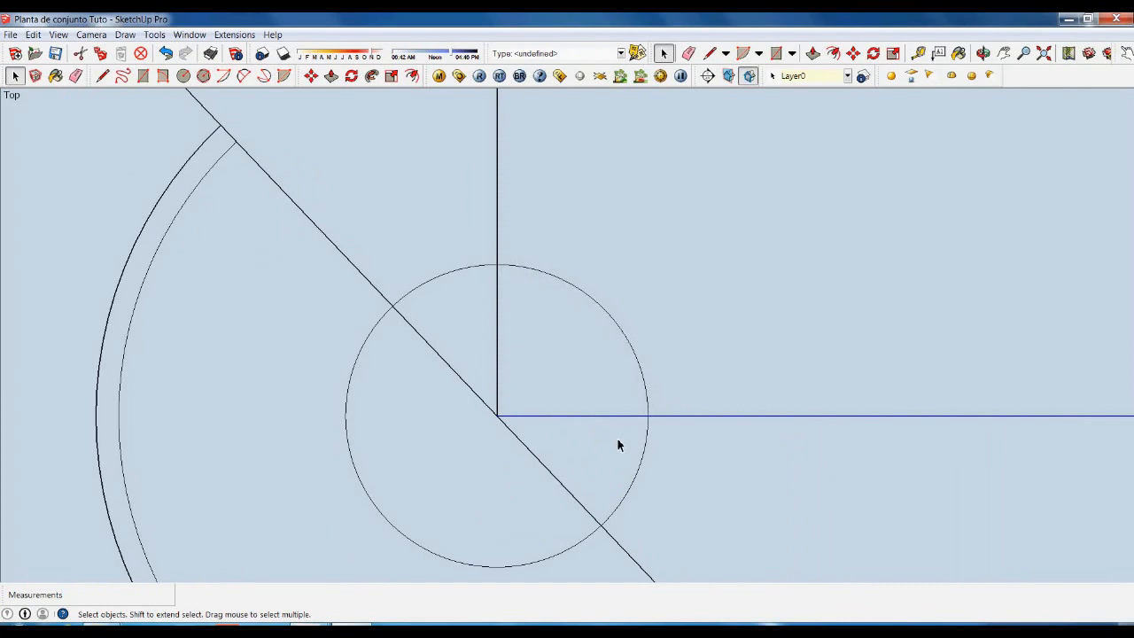
pyautogui.click(546, 404)
pyautogui.scroll(-1, 544, 399)
pyautogui.click(1098, 459)
# Draw a circle of about 20 m radius over the small central circle, centred on the square's corner.
pyautogui.press('c')
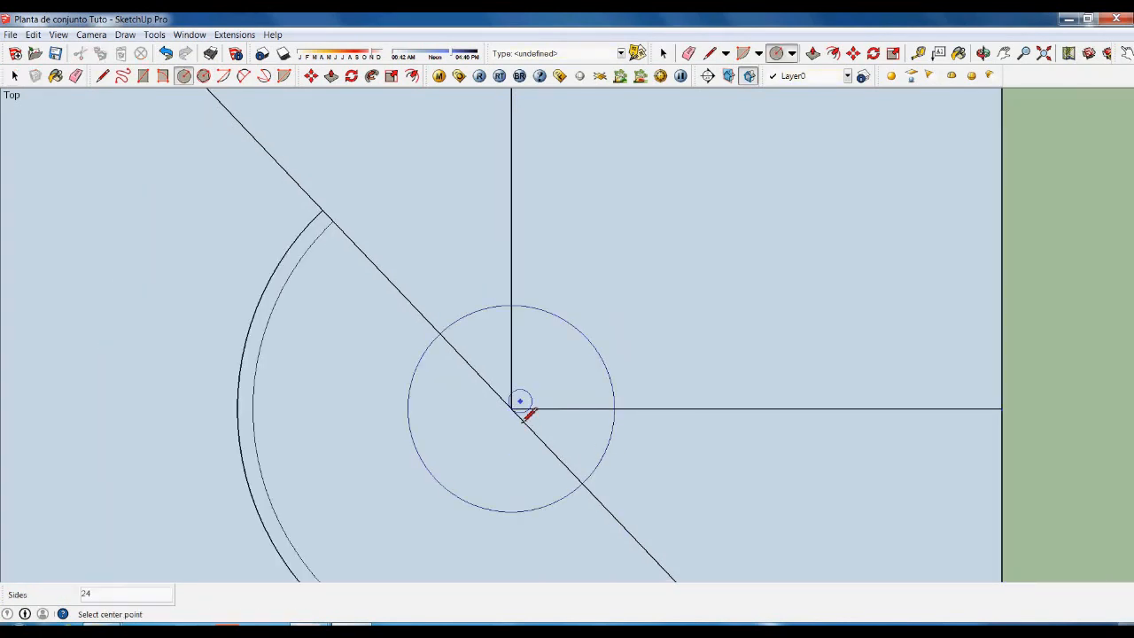
pyautogui.click(512, 408)
pyautogui.click(619, 429)
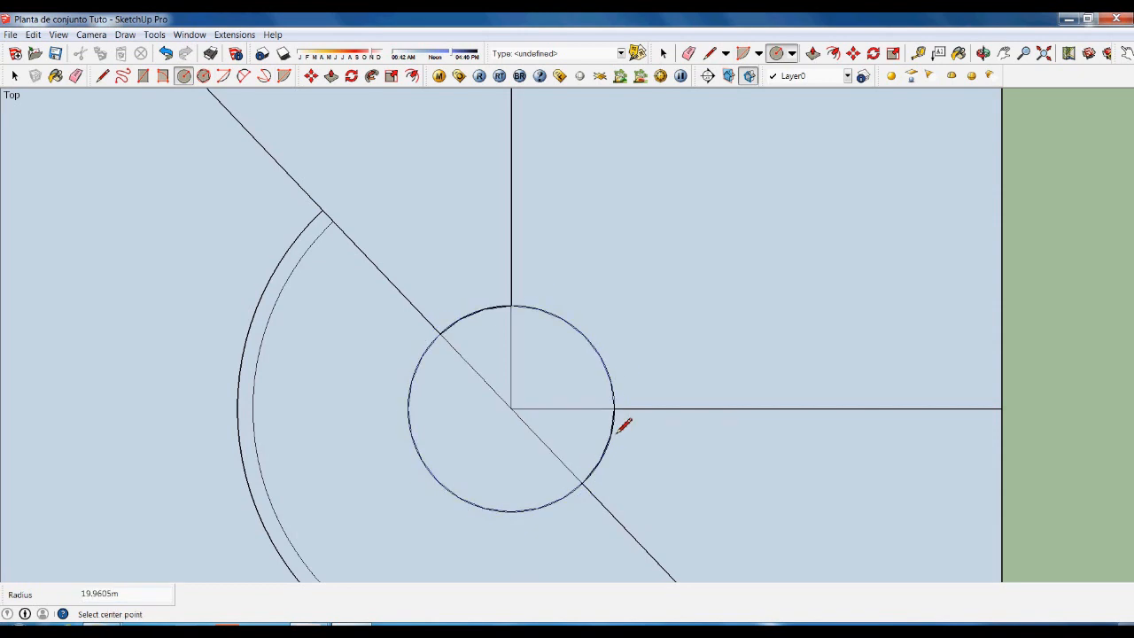
pyautogui.press('space')
# Delete the square's two edge segments inside the central circle, along with the duplicate circle outline drawn over it.
pyautogui.scroll(1, 602, 423)
pyautogui.click(600, 413)
pyautogui.press('Delete')
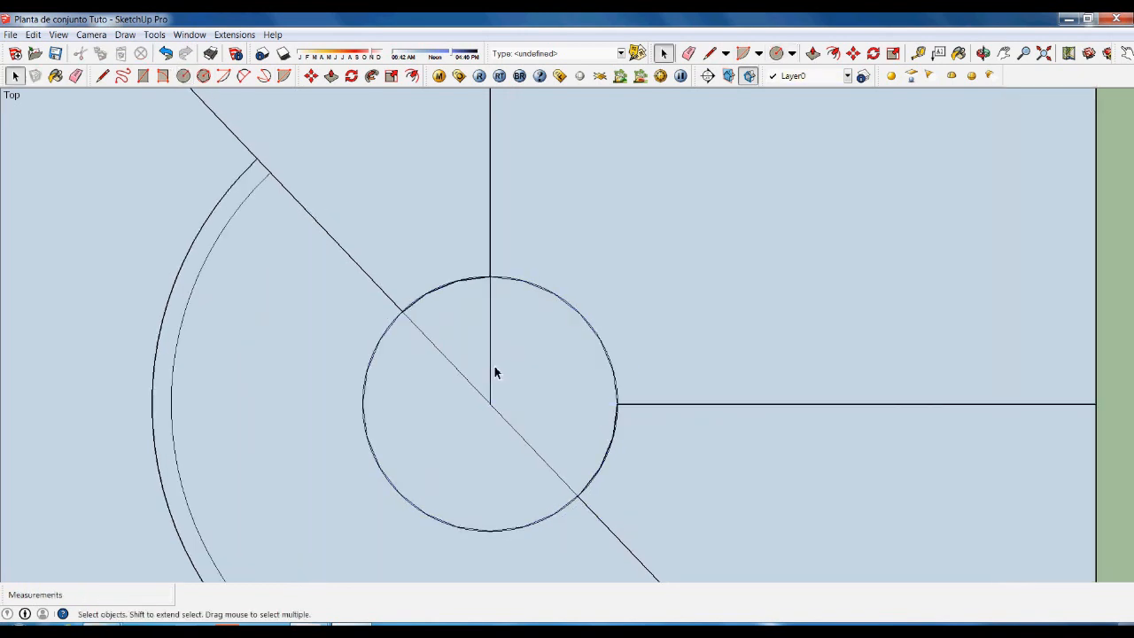
pyautogui.click(493, 372)
pyautogui.press('Delete')
pyautogui.moveTo(327, 208); pyautogui.dragTo(669, 534)
pyautogui.press('Delete')
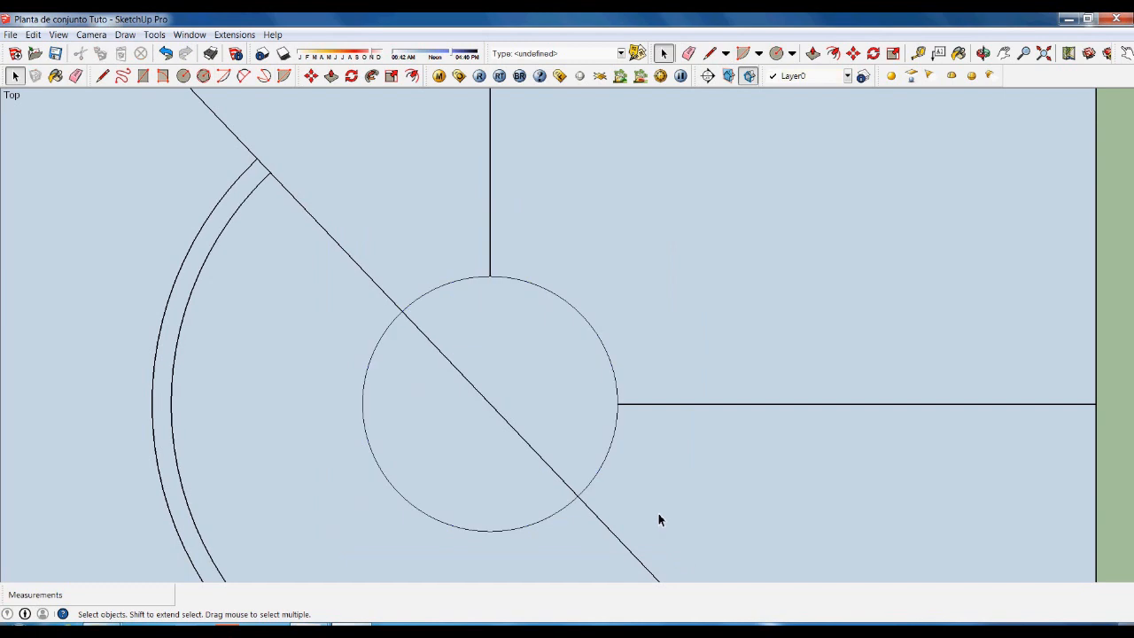
# Draw a rectangle 70 m wide and 90 m high on the empty ground to the left of the site.
pyautogui.scroll(-5, 520, 460)
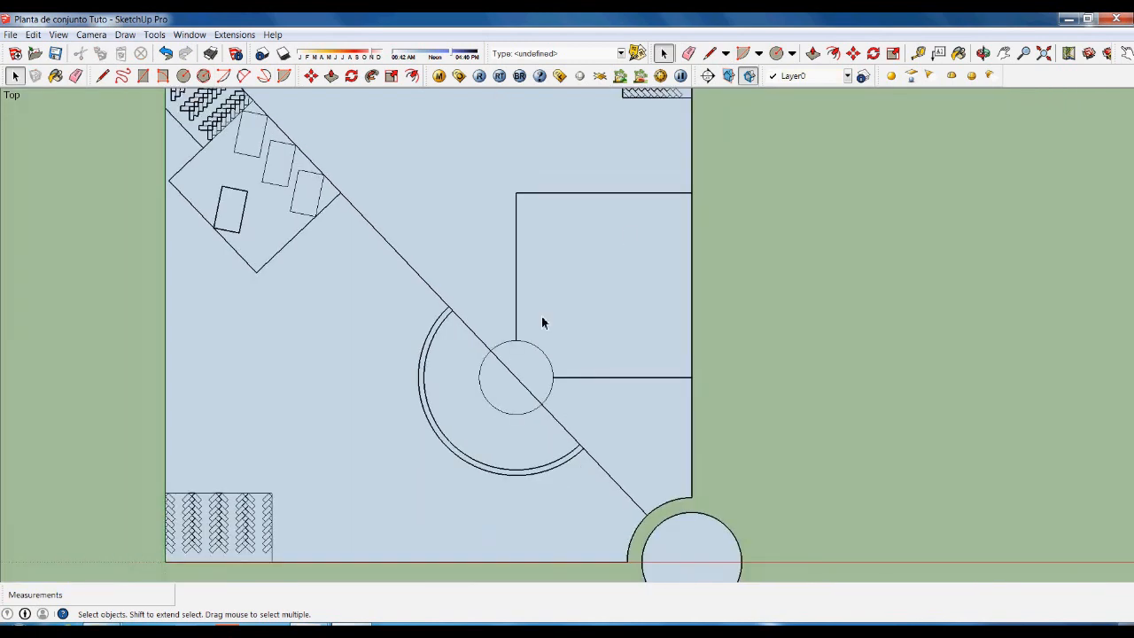
pyautogui.scroll(-1, 846, 365)
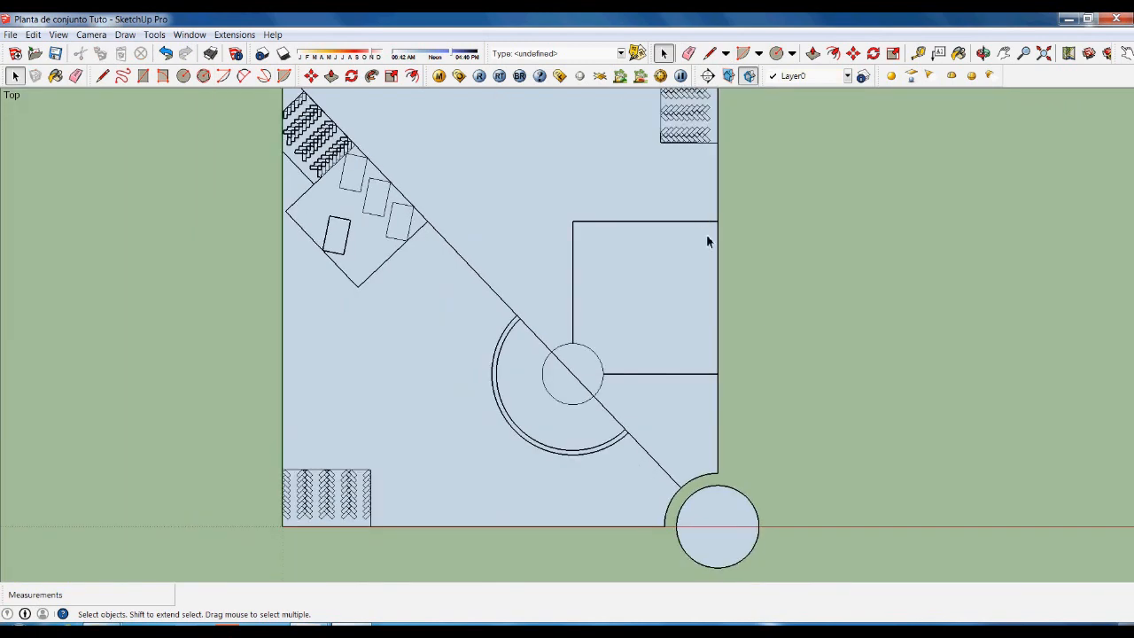
pyautogui.scroll(2, 706, 234)
pyautogui.scroll(-4, 585, 319)
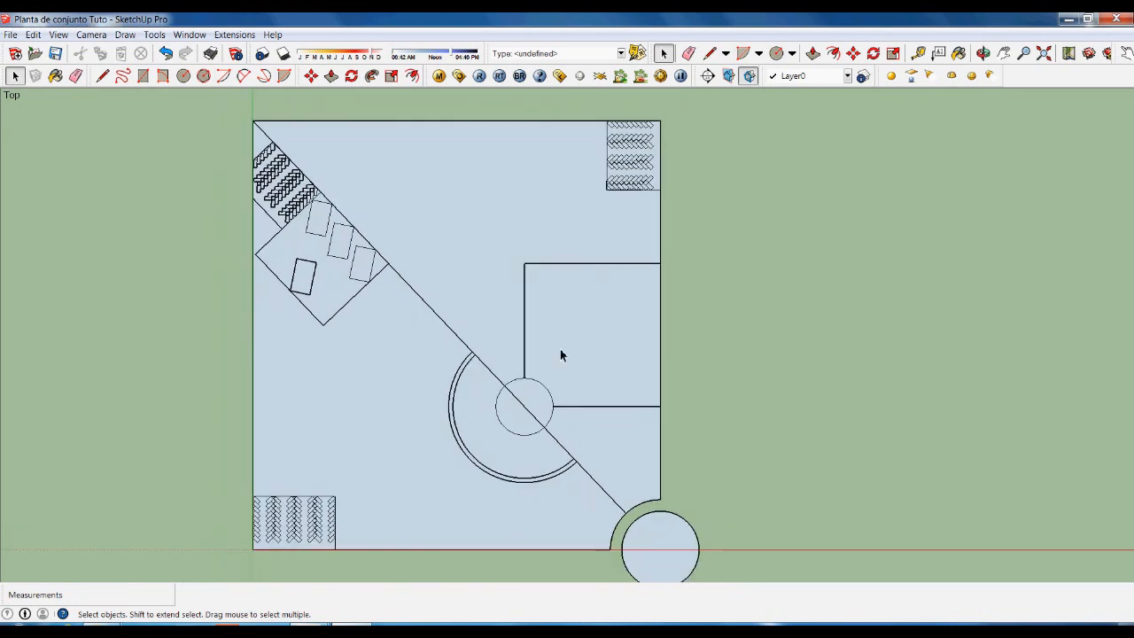
pyautogui.scroll(1, 217, 427)
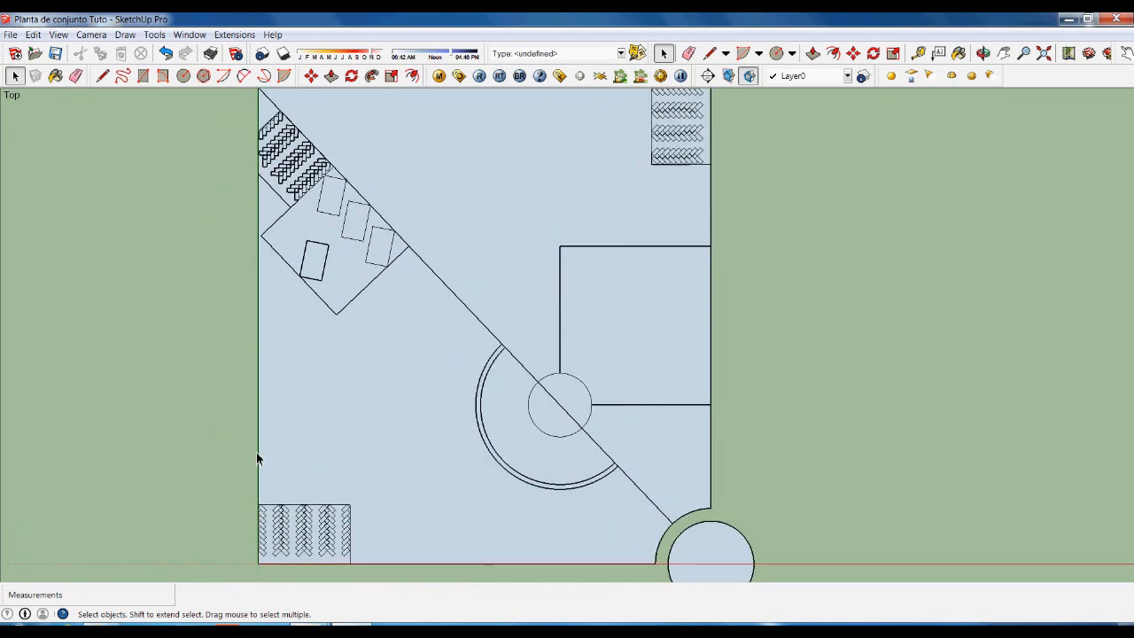
pyautogui.press('r')
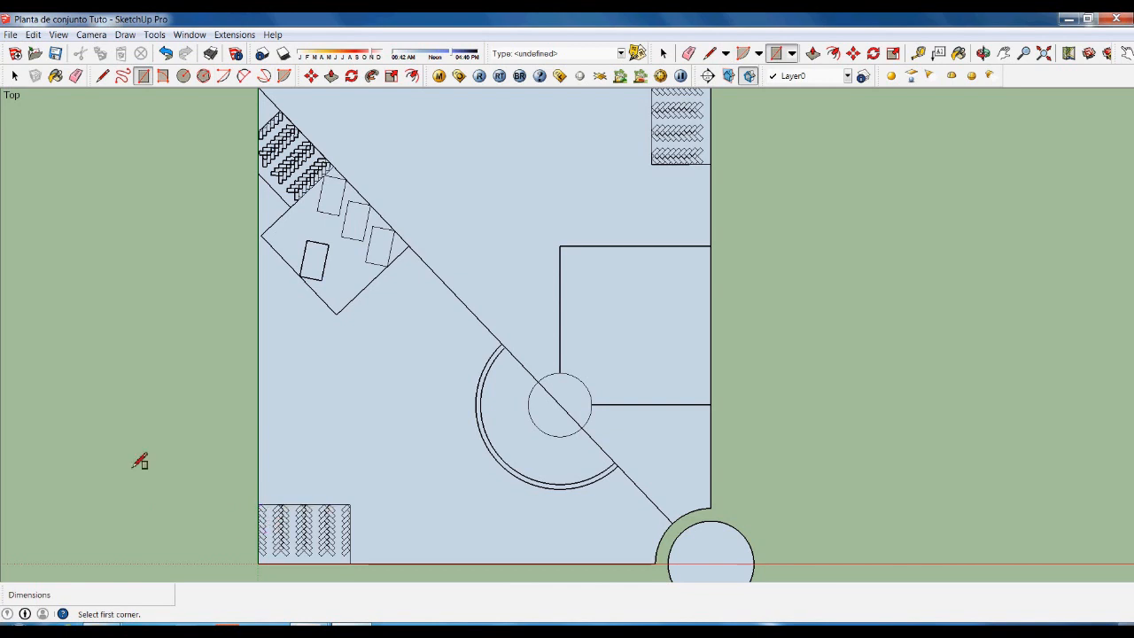
pyautogui.scroll(-2, 663, 427)
pyautogui.scroll(2, 363, 490)
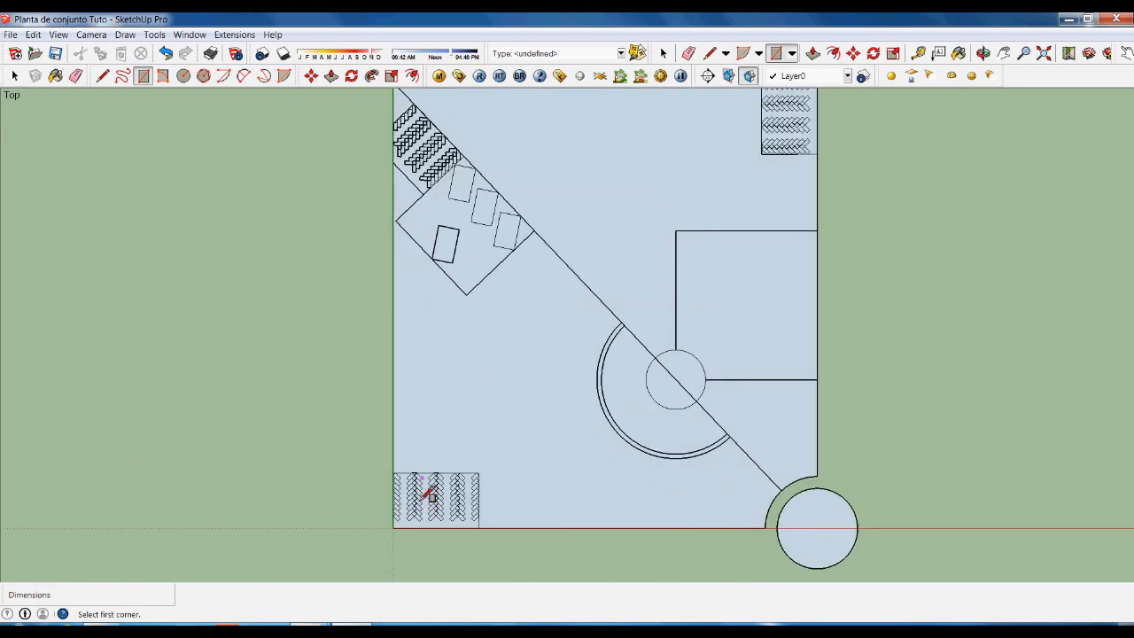
pyautogui.click(128, 429)
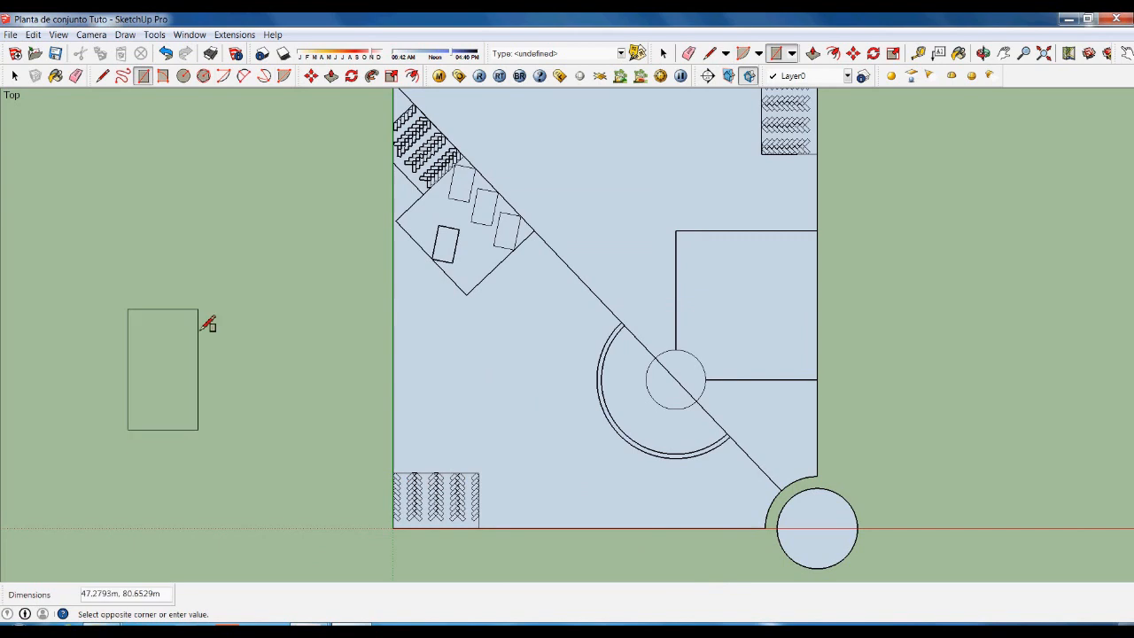
pyautogui.write('70,90.9,91')
pyautogui.press('Return')
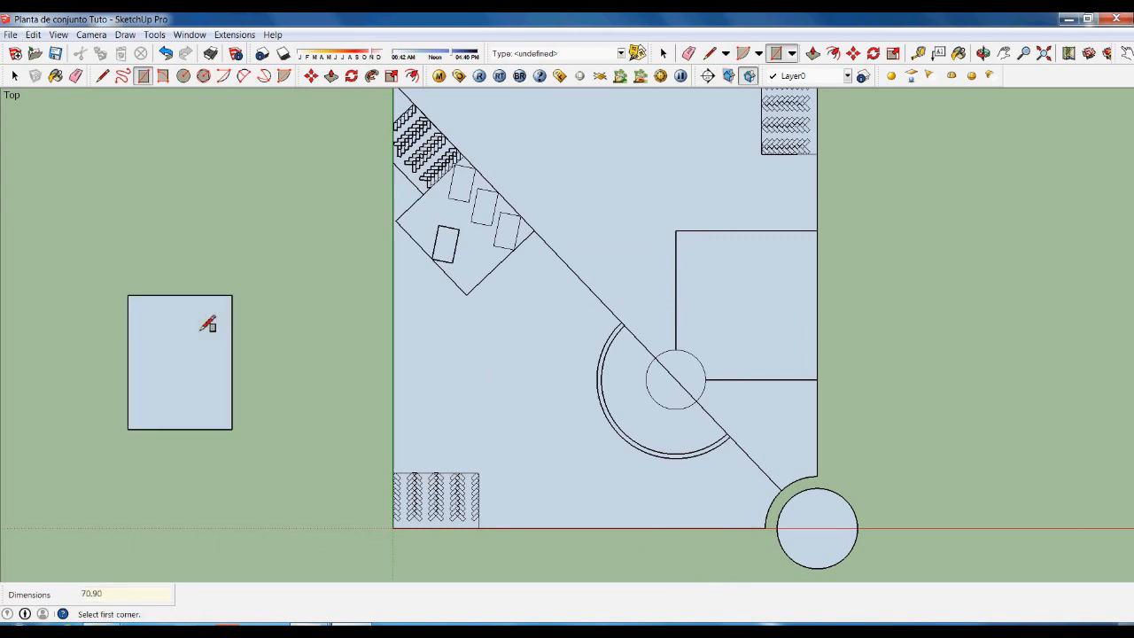
pyautogui.press('space')
# Offset the outline of the 70 × 90 m rectangle outward by 10 m.
pyautogui.scroll(-2, 434, 387)
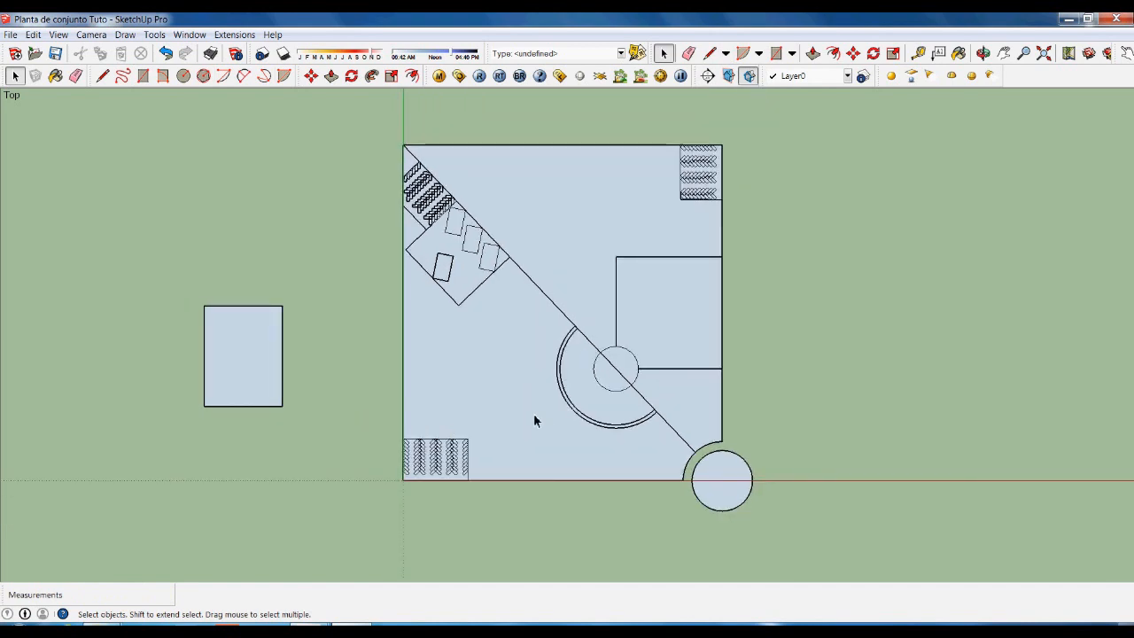
pyautogui.scroll(2, 535, 415)
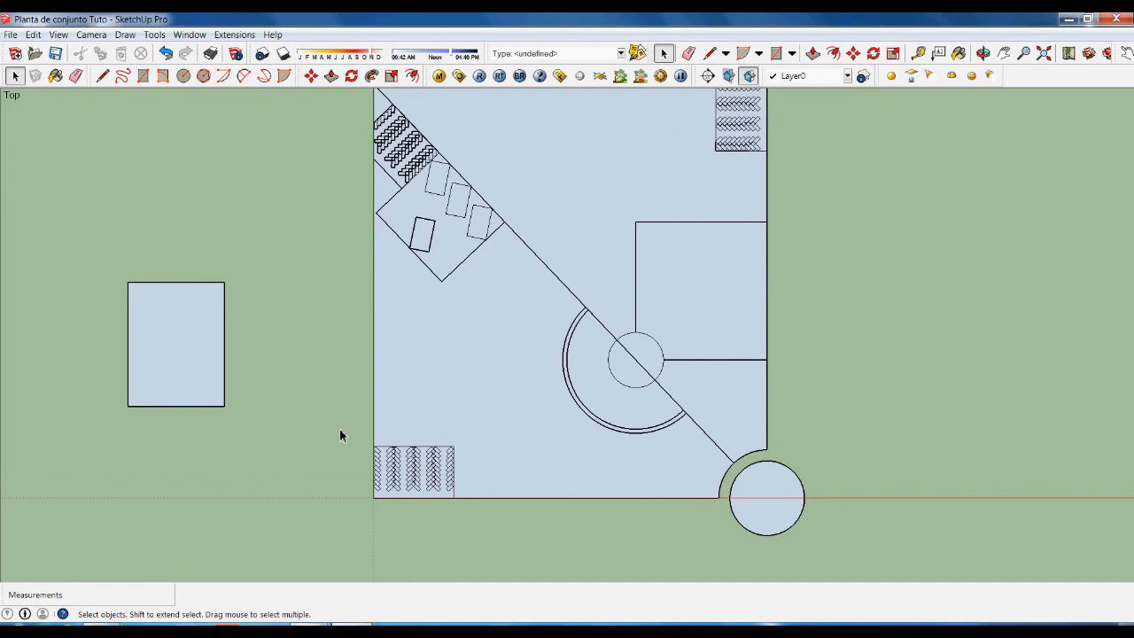
pyautogui.scroll(3, 340, 431)
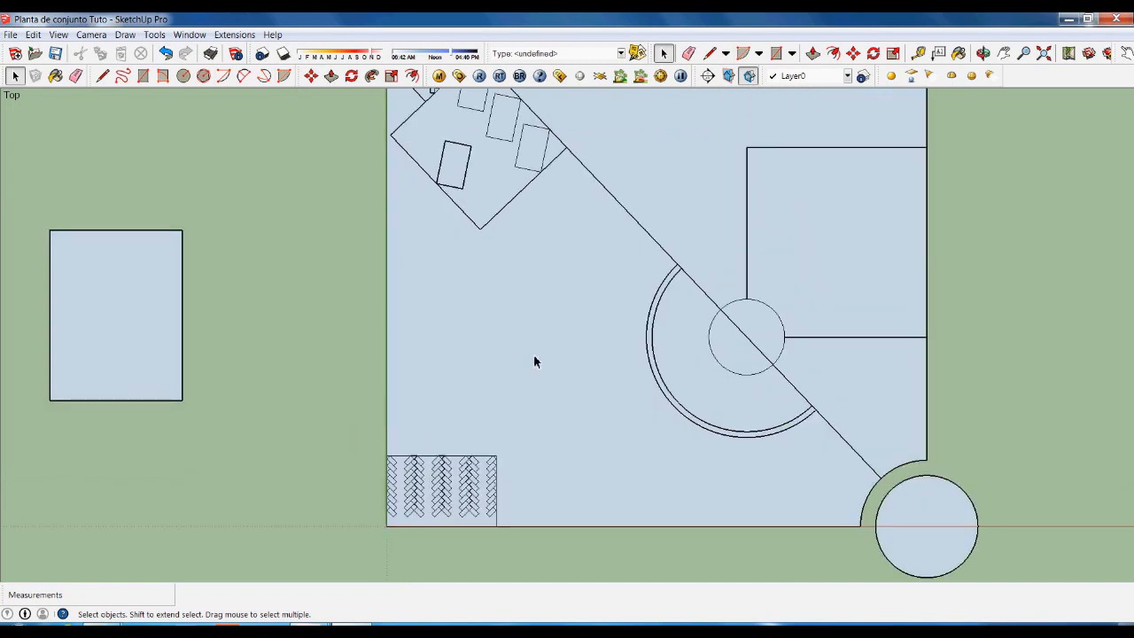
pyautogui.scroll(-2, 532, 375)
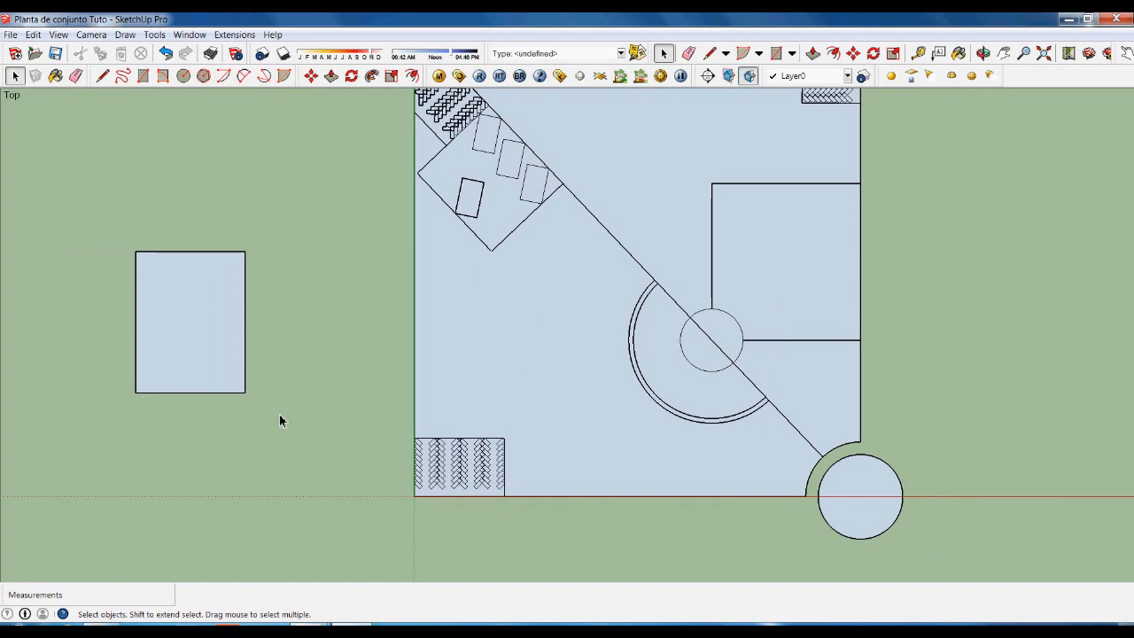
pyautogui.scroll(-1, 503, 408)
pyautogui.scroll(1, 192, 408)
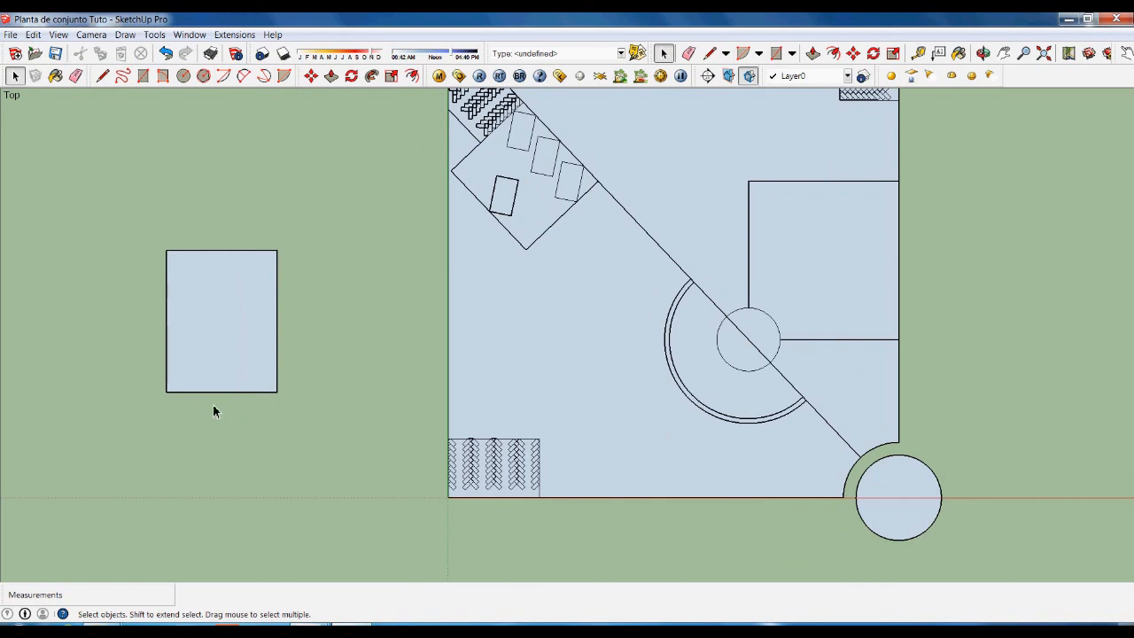
pyautogui.press('f')
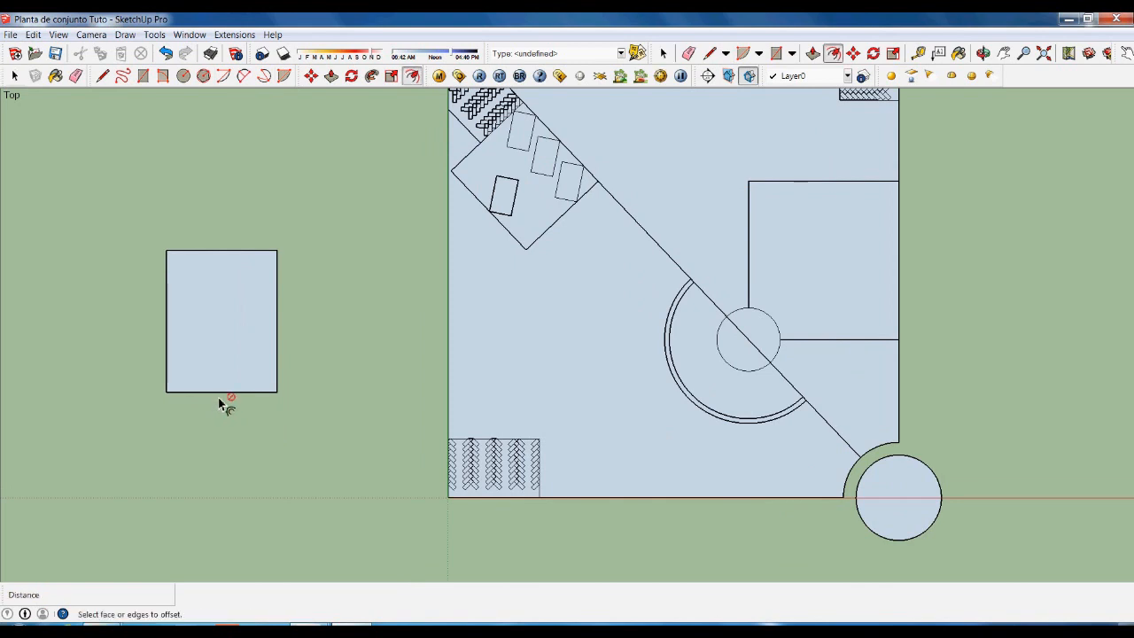
pyautogui.click(227, 398)
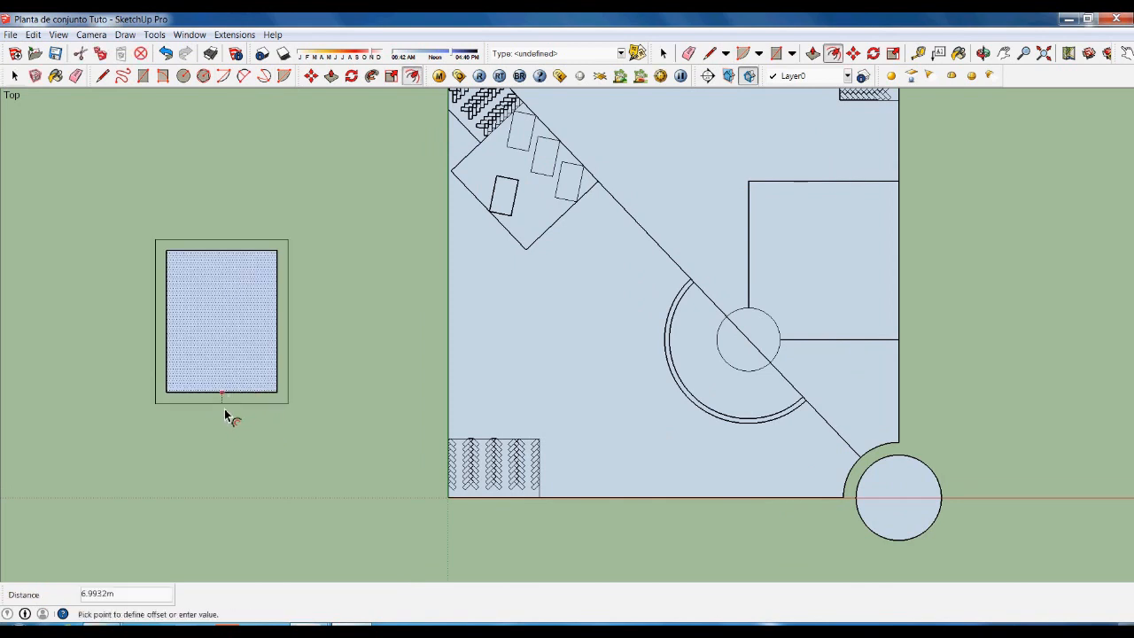
pyautogui.write('1')
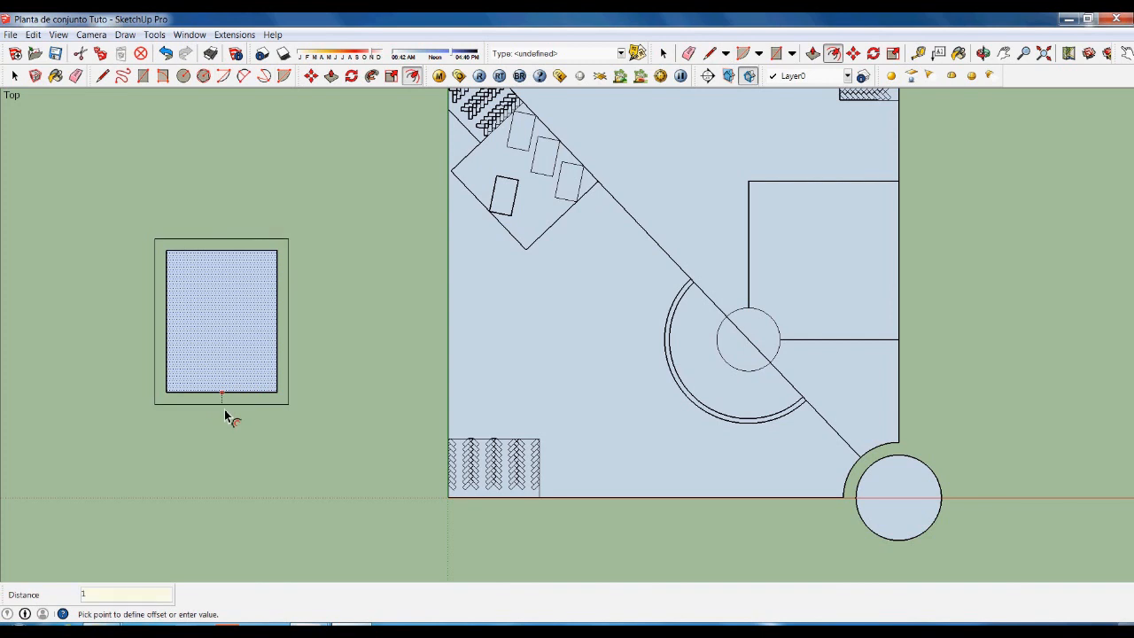
pyautogui.write('0')
pyautogui.press('Return')
pyautogui.press('space')
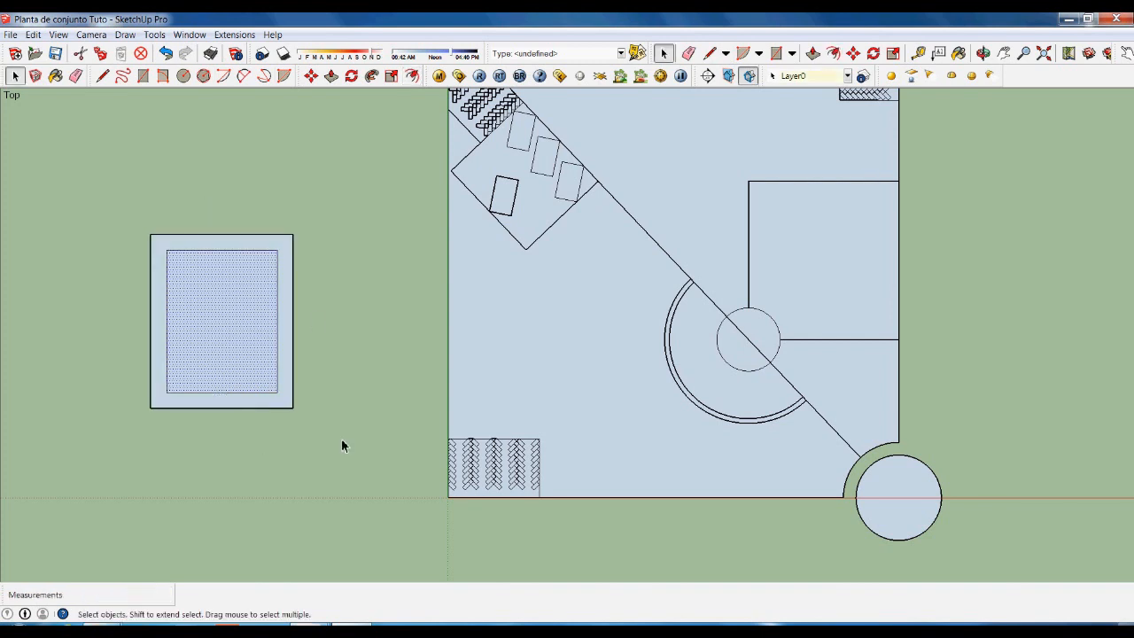
# Move both nested rectangles into the site, placing the outer one's lower-left corner on the upper-left corner of the lower-left parking lot.
pyautogui.moveTo(91, 202); pyautogui.dragTo(363, 429)
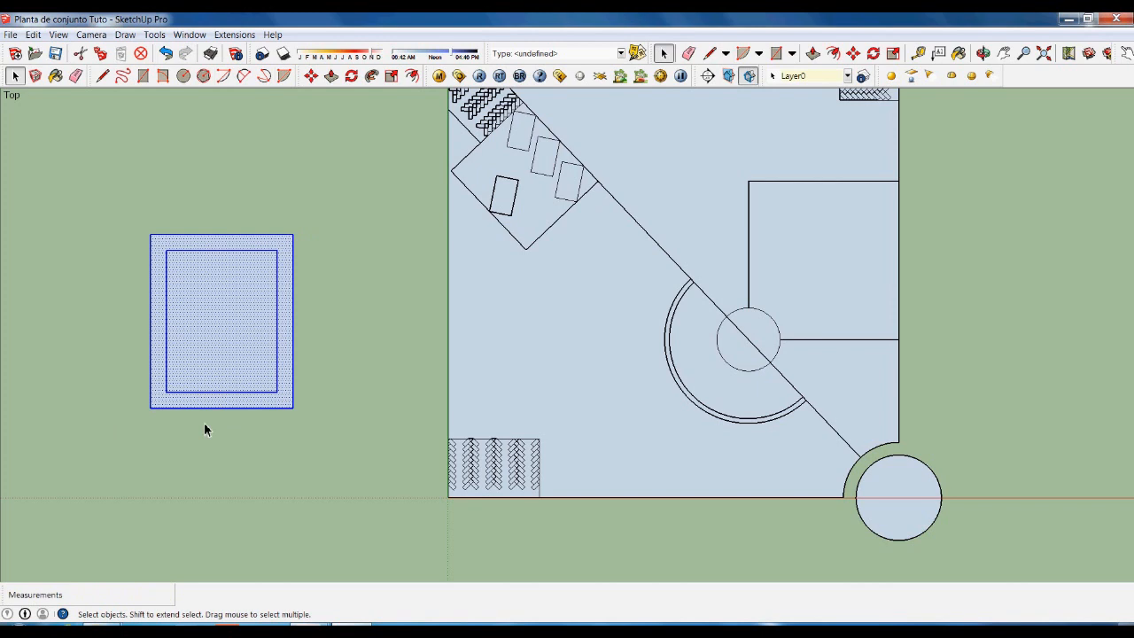
pyautogui.press('l')
pyautogui.press('m')
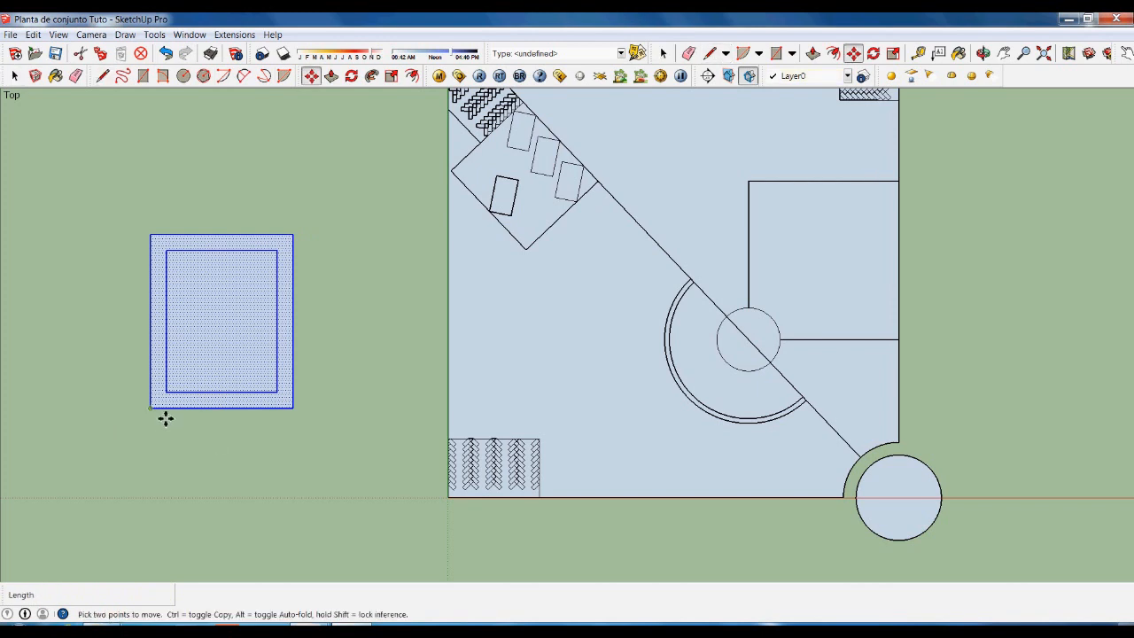
pyautogui.click(161, 415)
pyautogui.scroll(5, 450, 439)
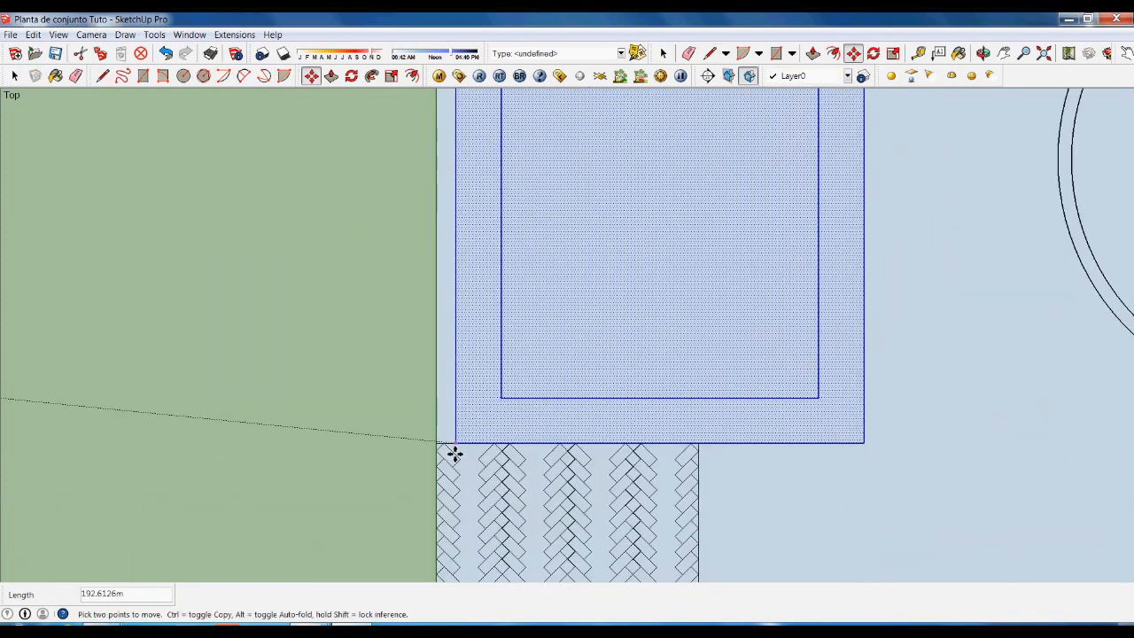
pyautogui.click(447, 455)
pyautogui.press('space')
pyautogui.scroll(-3, 509, 456)
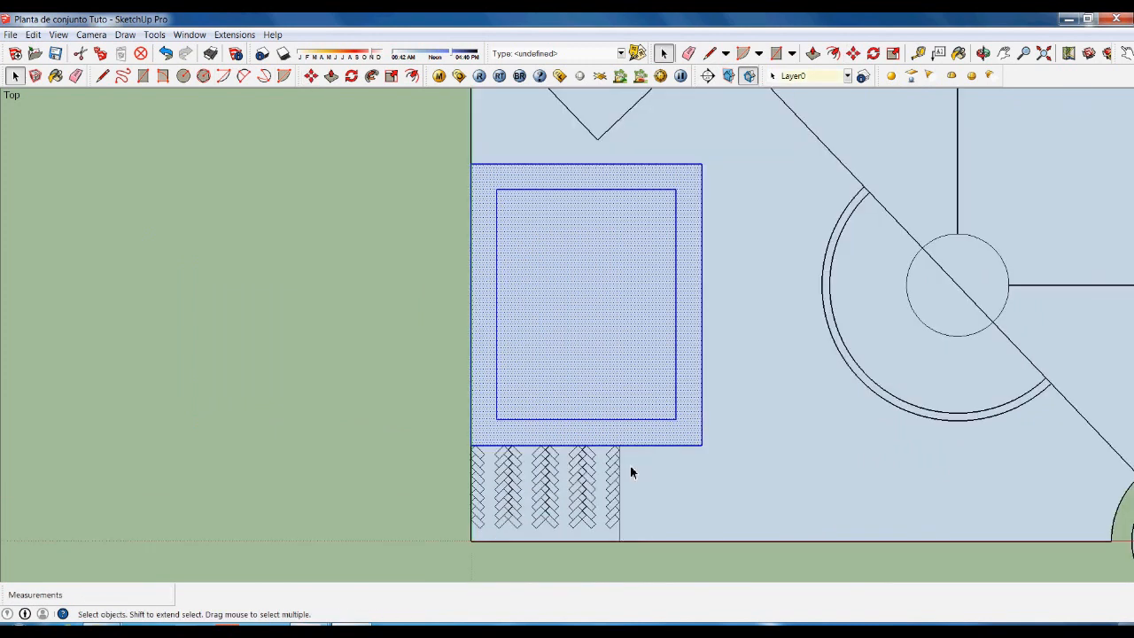
# Delete the bottom, right and top edges of the outer offset rectangle, leaving only the inner rectangle.
pyautogui.click(661, 451)
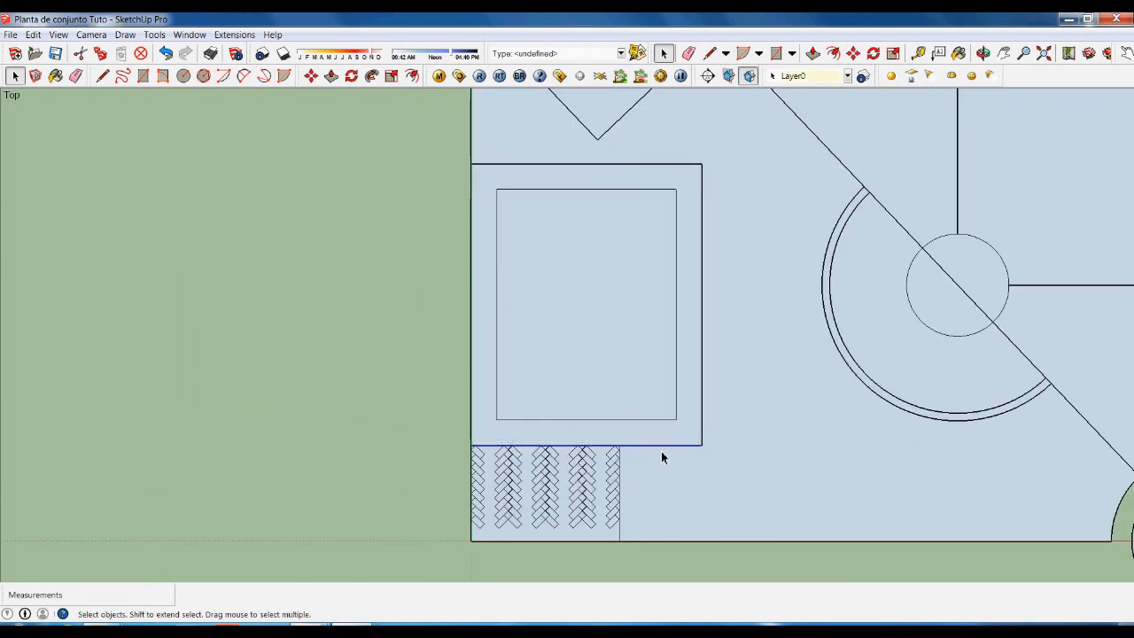
pyautogui.press('Delete')
pyautogui.click(702, 415)
pyautogui.press('Delete')
pyautogui.click(681, 167)
pyautogui.press('Delete')
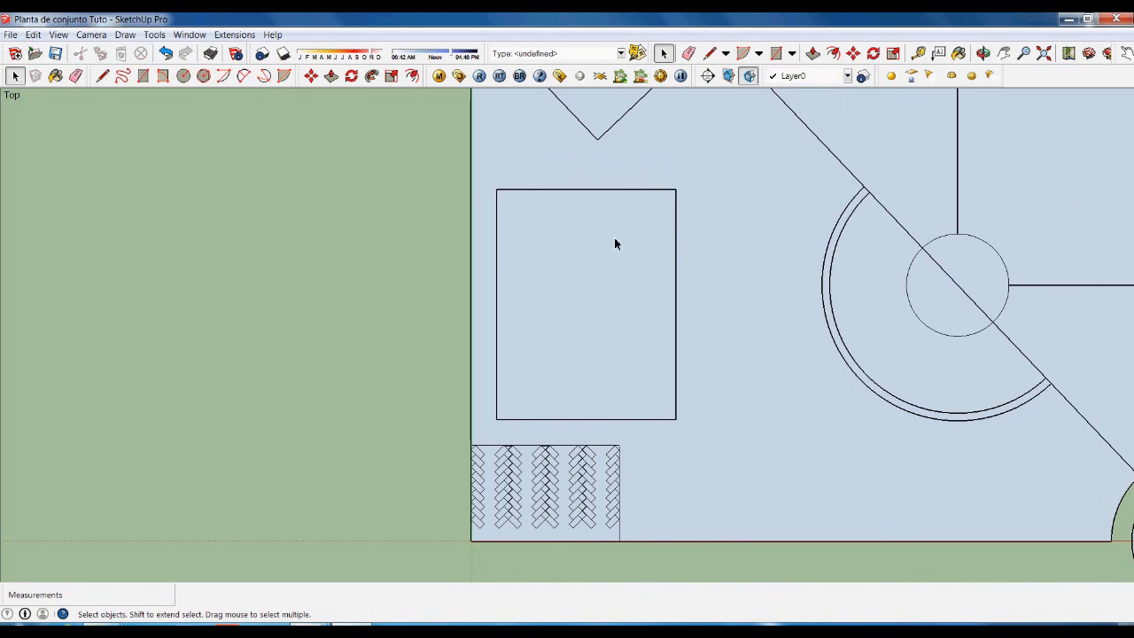
# Offset the outline of the remaining rectangle inward by 10 m.
pyautogui.press('f')
pyautogui.click(617, 200)
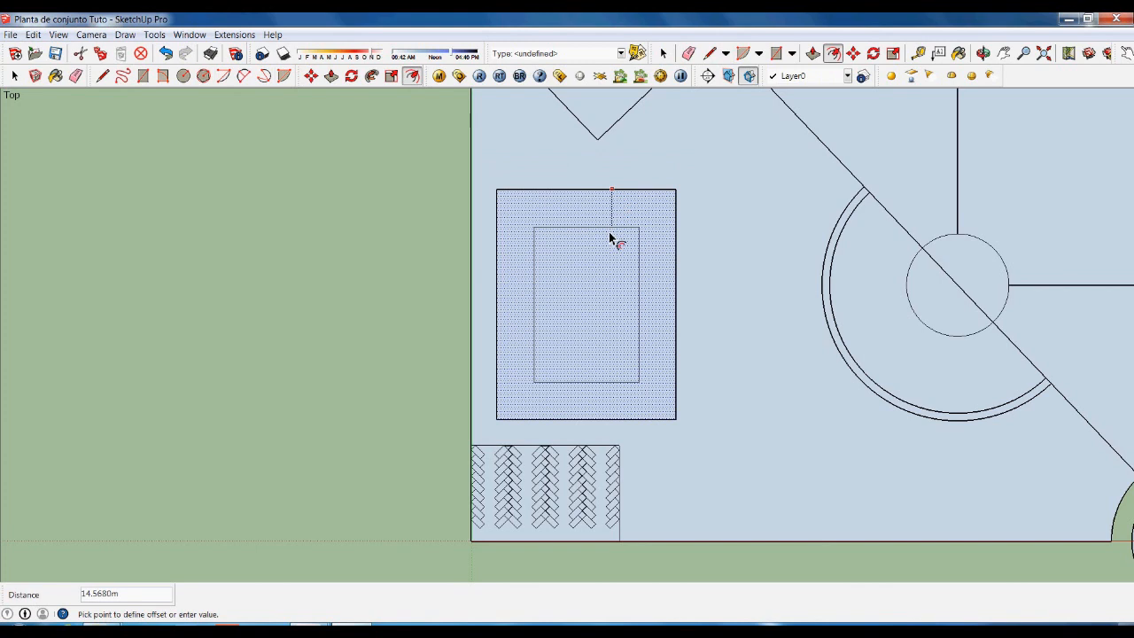
pyautogui.write('10')
pyautogui.press('Return')
pyautogui.press('space')
pyautogui.scroll(-3, 467, 312)
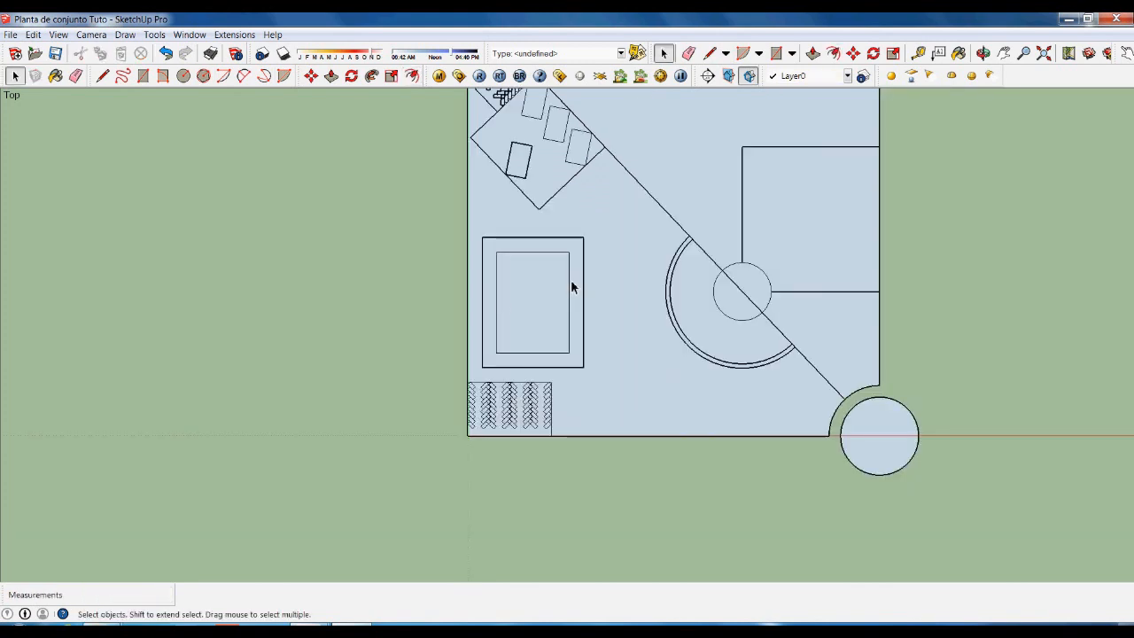
pyautogui.scroll(1, 577, 257)
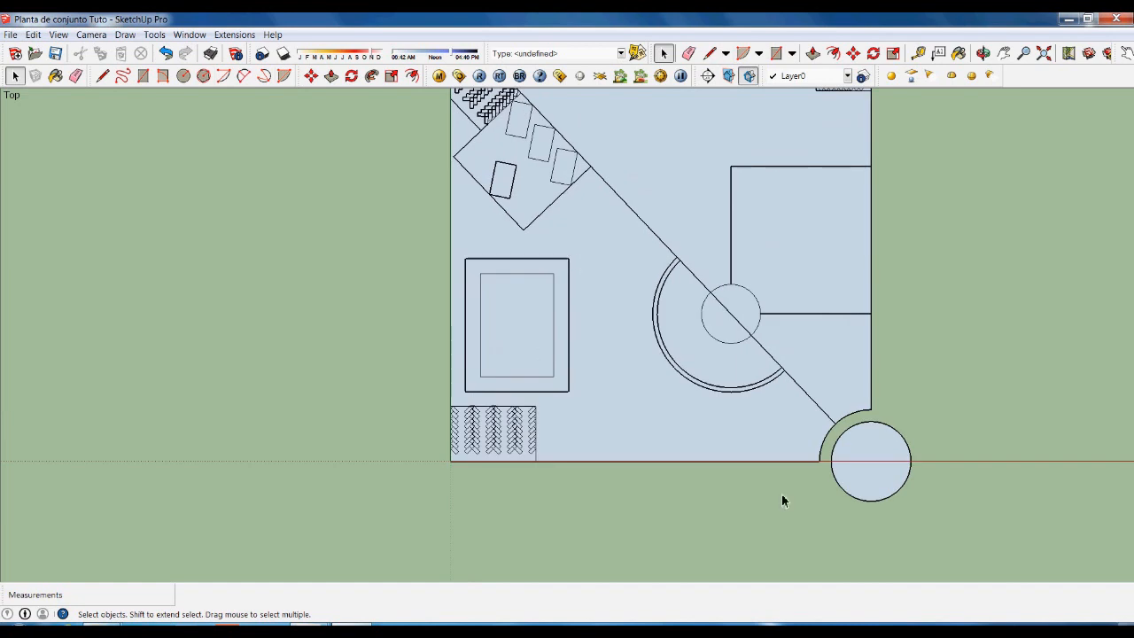
pyautogui.scroll(-2, 463, 257)
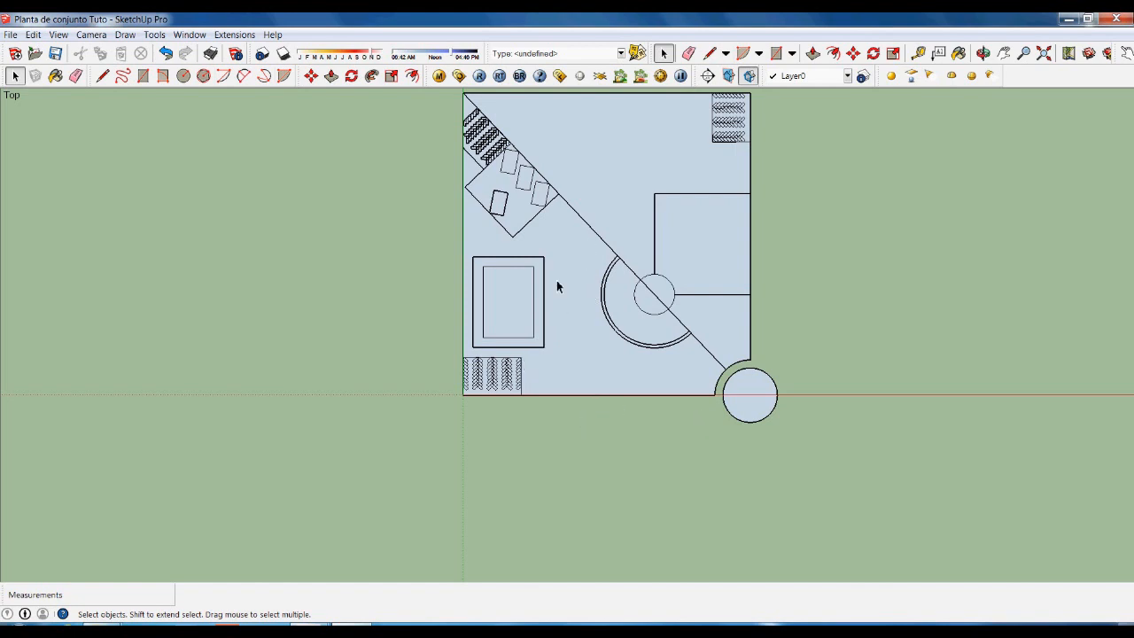
pyautogui.scroll(-3, 535, 222)
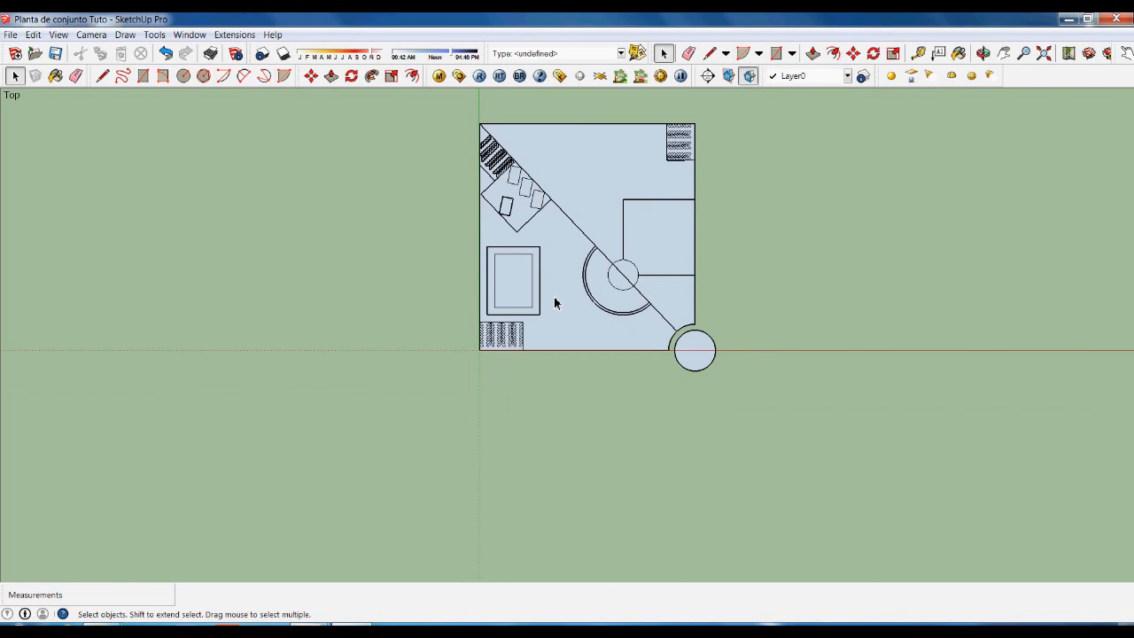
pyautogui.scroll(3, 763, 413)
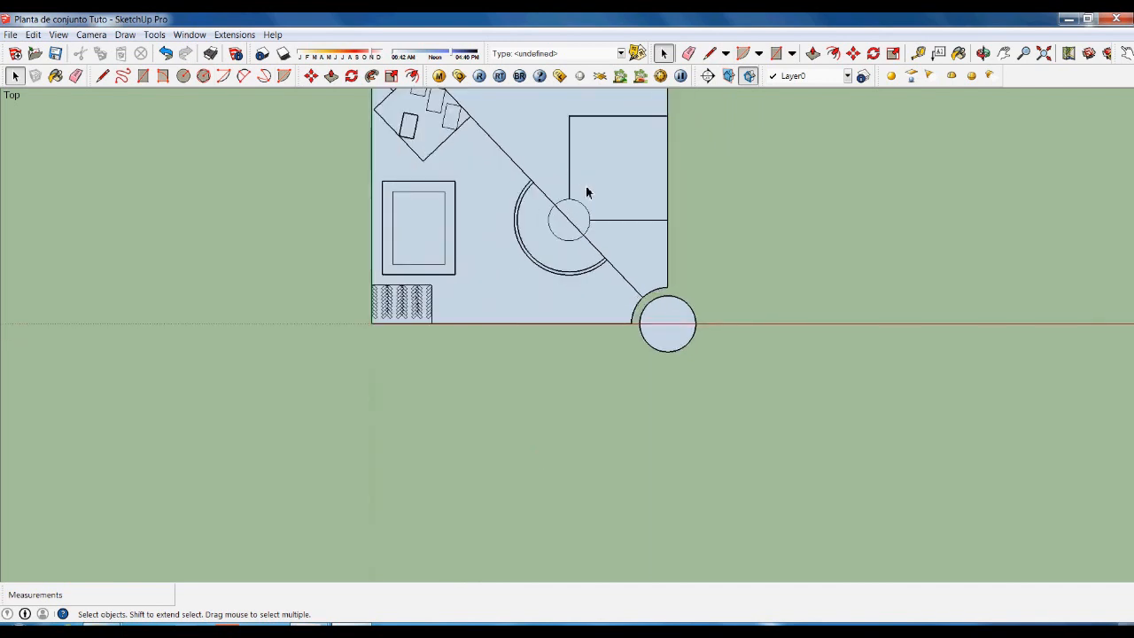
pyautogui.scroll(3, 588, 191)
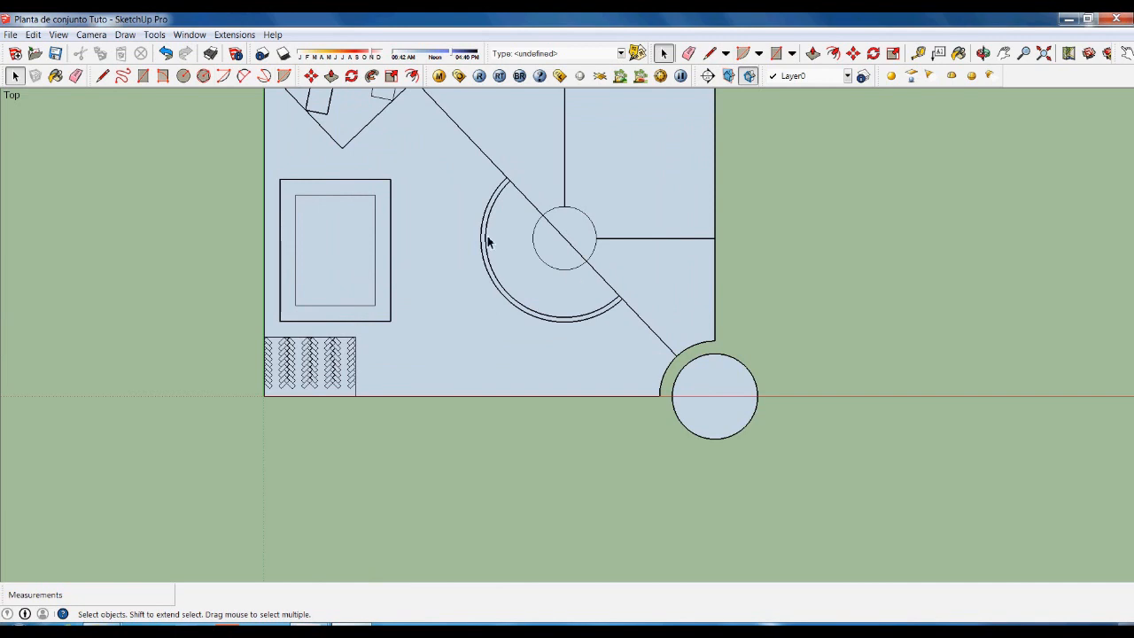
pyautogui.scroll(-3, 489, 237)
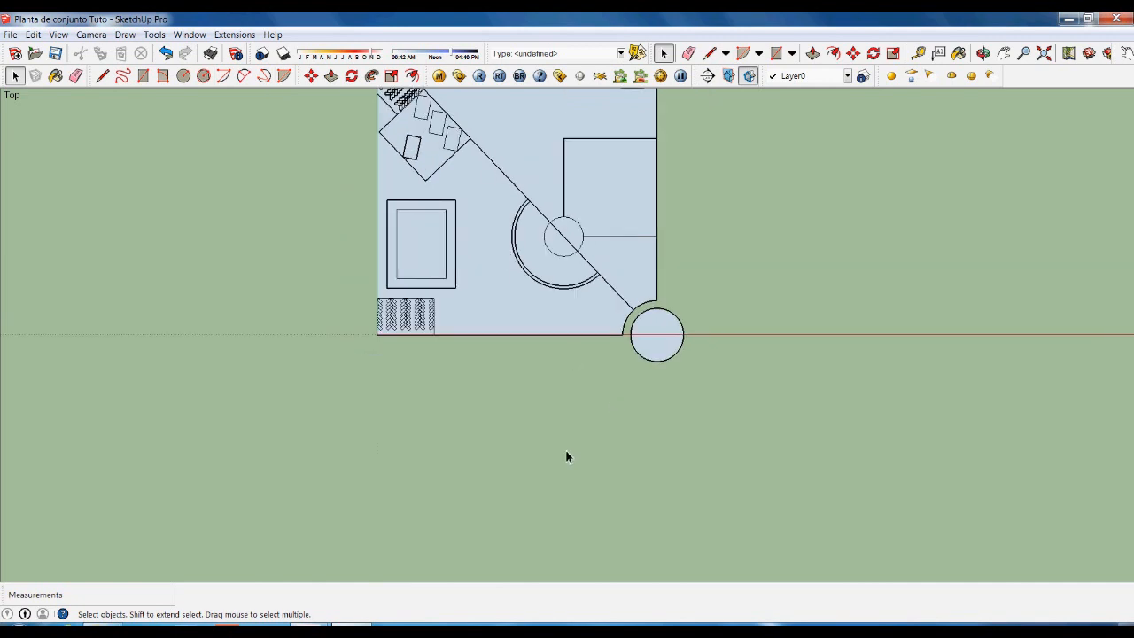
pyautogui.scroll(-2, 463, 301)
pyautogui.scroll(2, 739, 443)
pyautogui.scroll(-2, 596, 342)
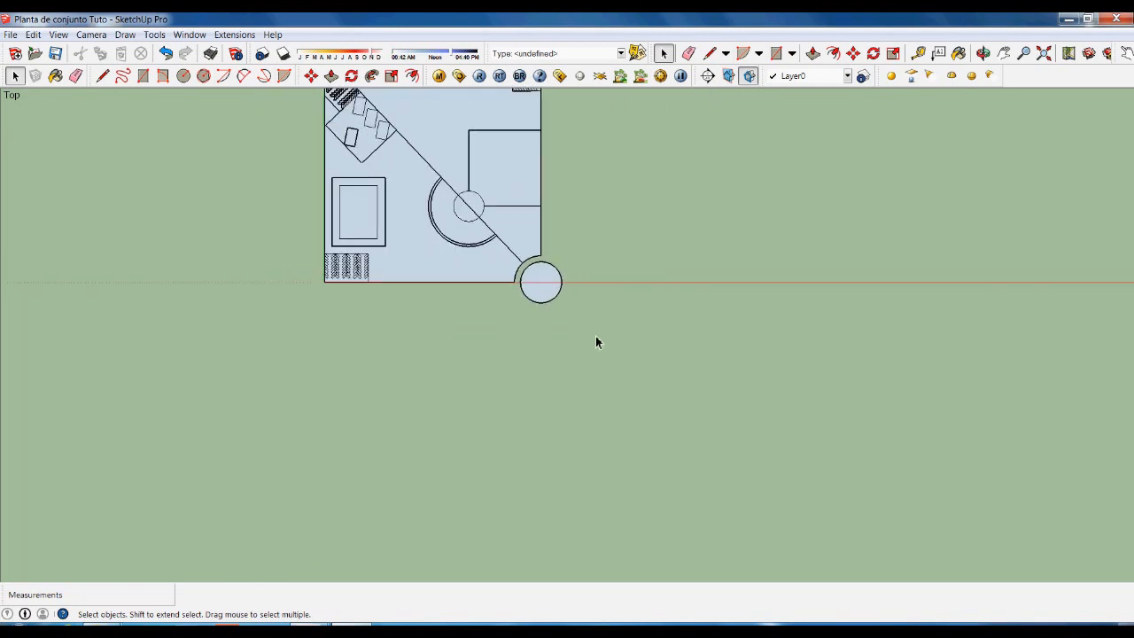
pyautogui.scroll(2, 482, 537)
pyautogui.scroll(1, 546, 479)
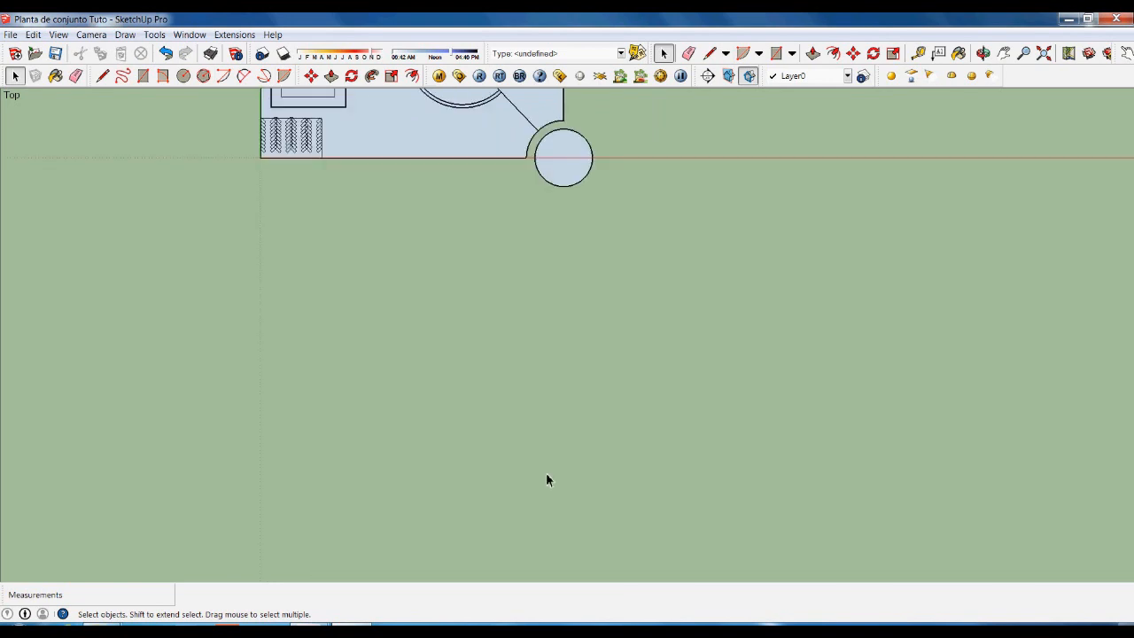
# Draw a 100 × 100 m square in the empty area below the site plan.
pyautogui.scroll(-1, 516, 511)
pyautogui.scroll(2, 519, 514)
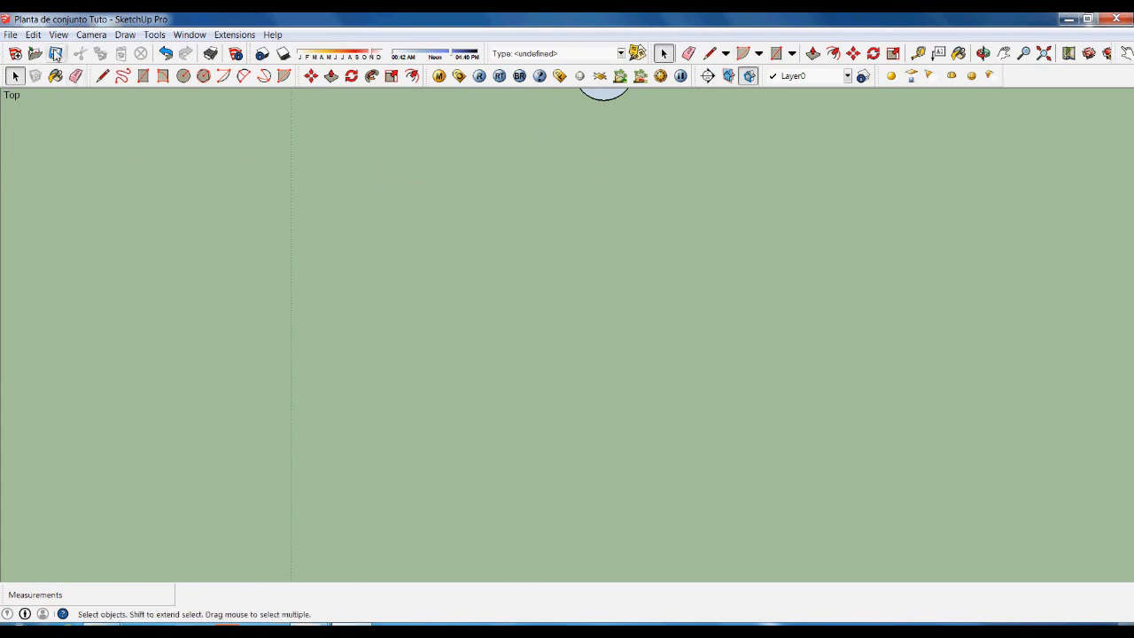
pyautogui.press('r')
pyautogui.click(537, 422)
pyautogui.write('100')
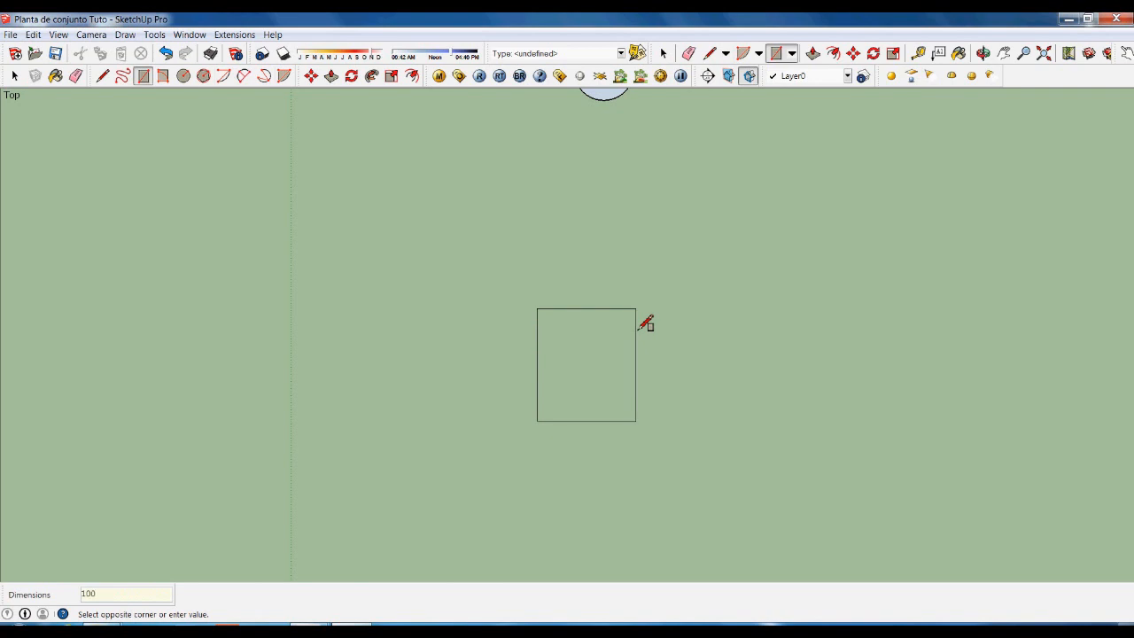
pyautogui.write(',100')
pyautogui.press('Return')
pyautogui.press('space')
pyautogui.scroll(2, 641, 425)
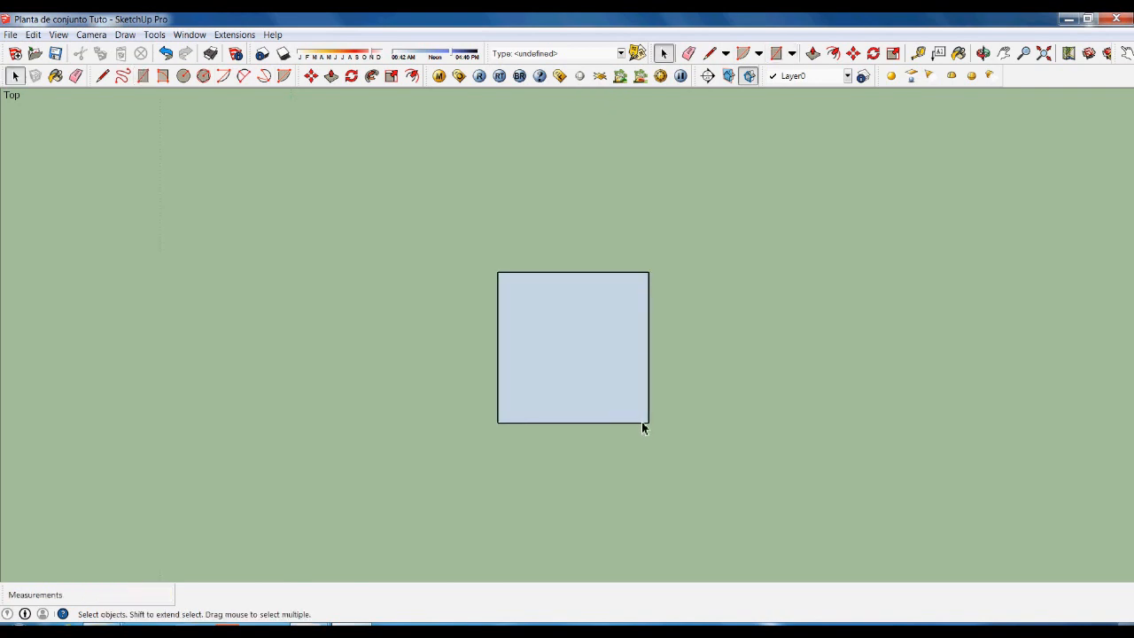
pyautogui.press('c')
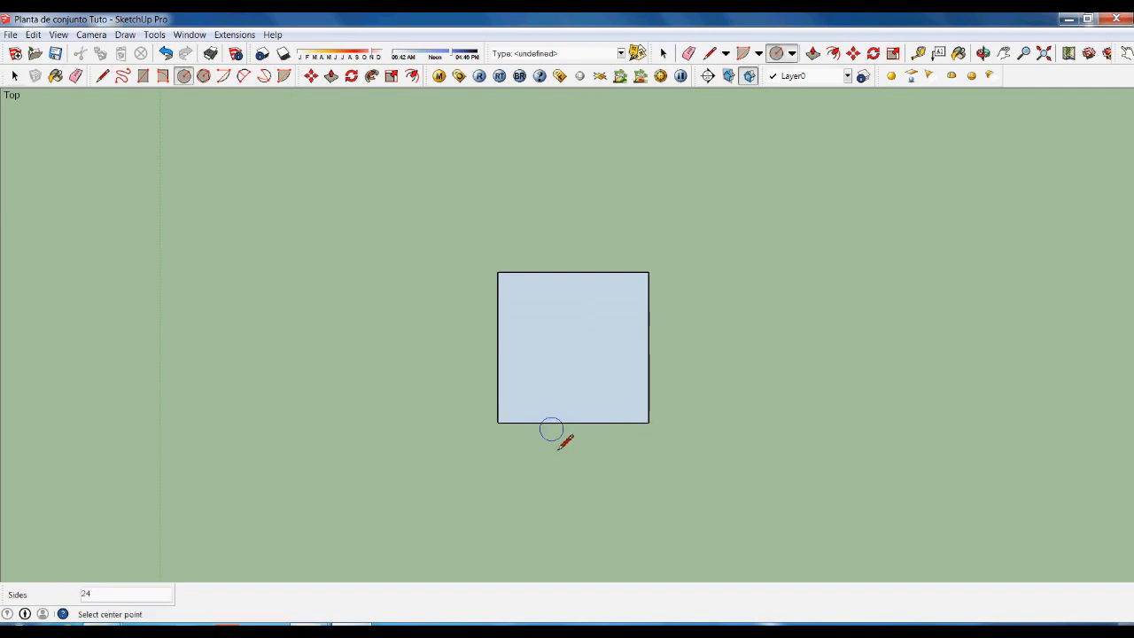
pyautogui.click(574, 423)
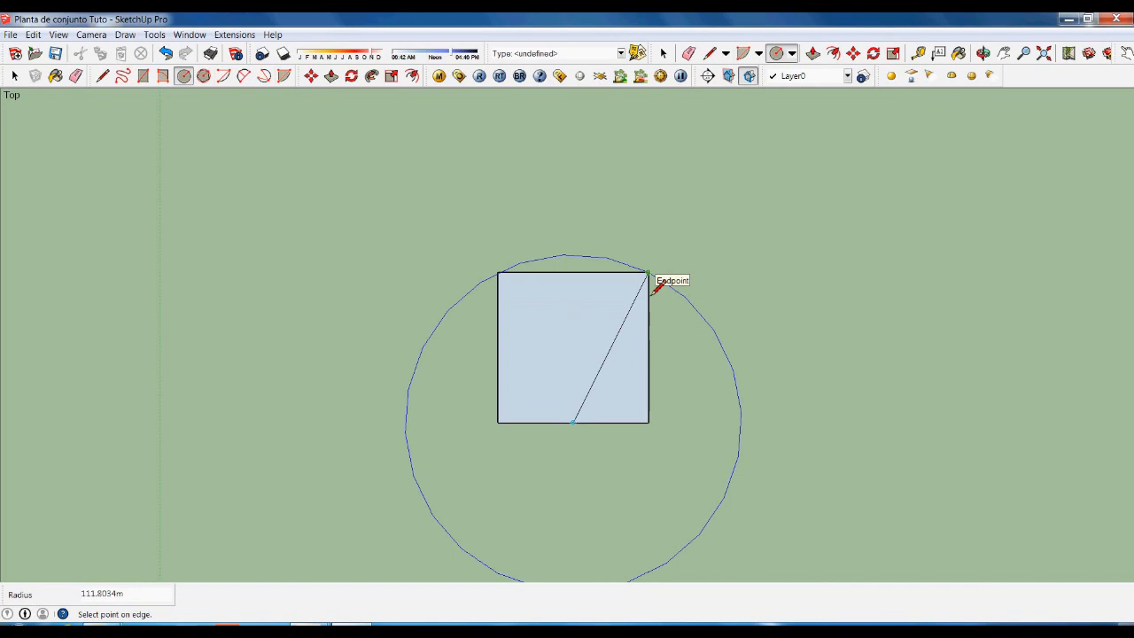
pyautogui.scroll(1, 650, 274)
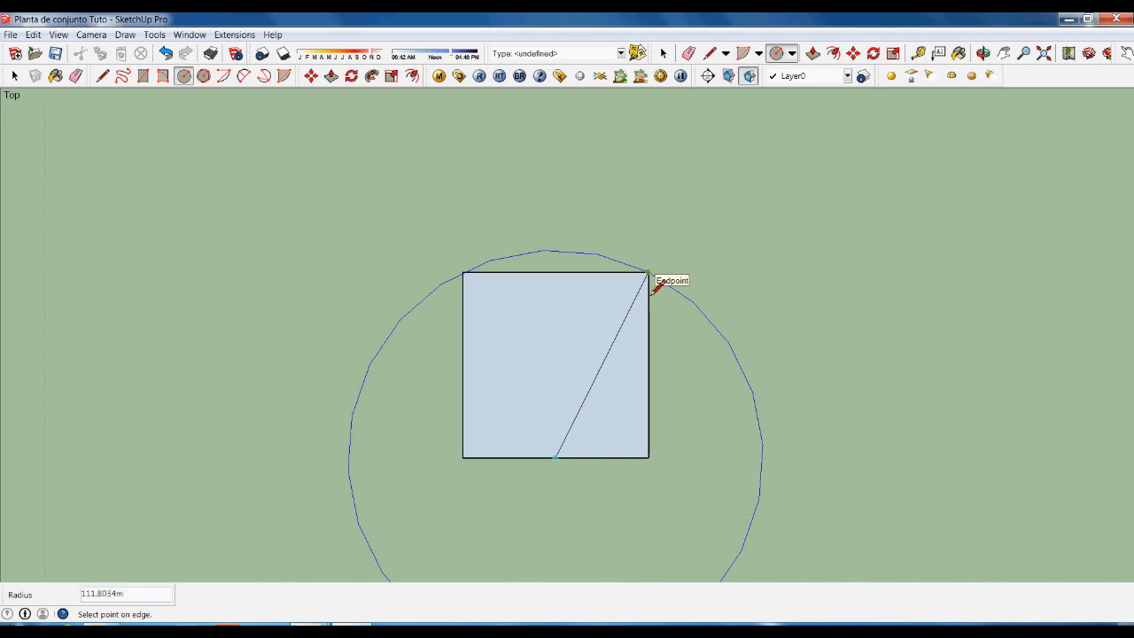
pyautogui.press('space')
pyautogui.scroll(-1, 580, 390)
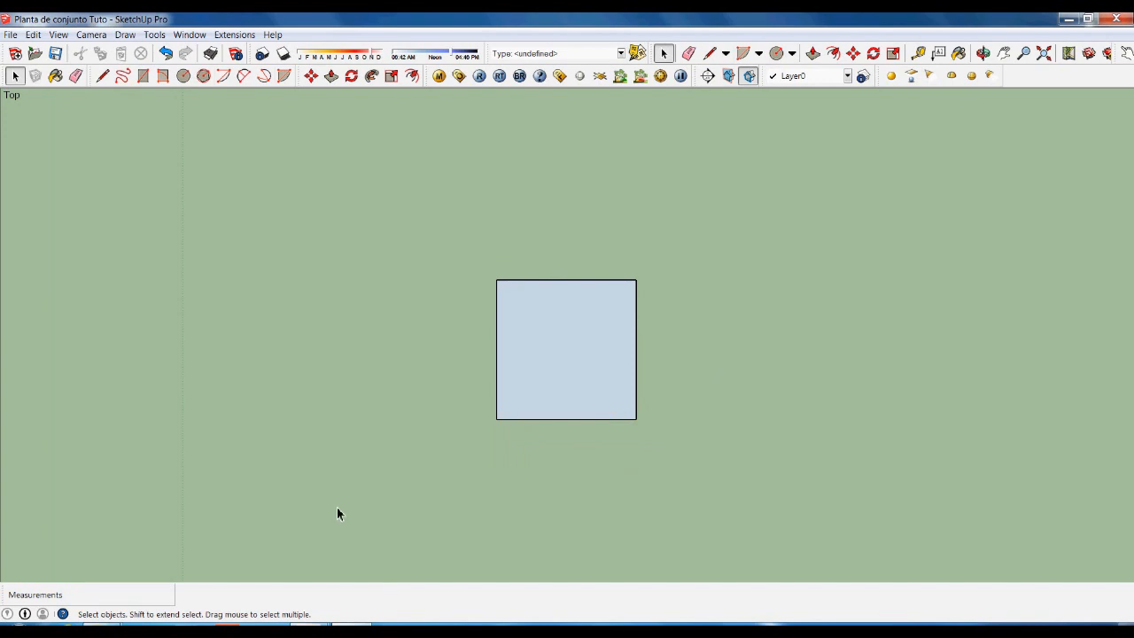
# Draw a 200-sided circle centred on the midpoint of the square's bottom edge and passing through the square's upper-right corner.
pyautogui.press('c')
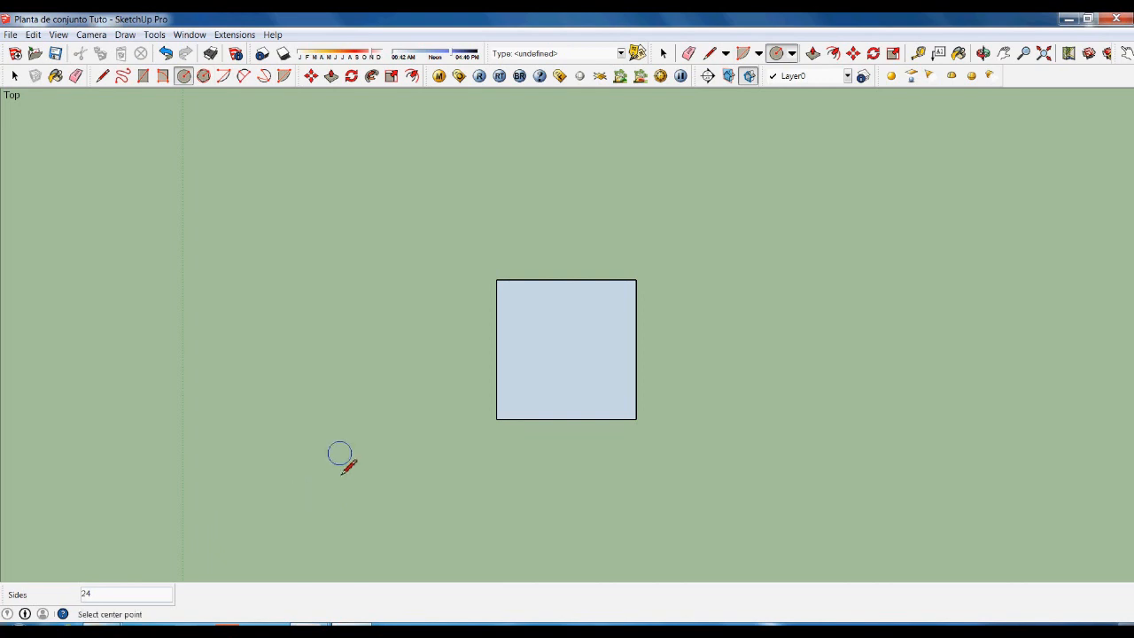
pyautogui.write('1')
pyautogui.write('200')
pyautogui.click(566, 420)
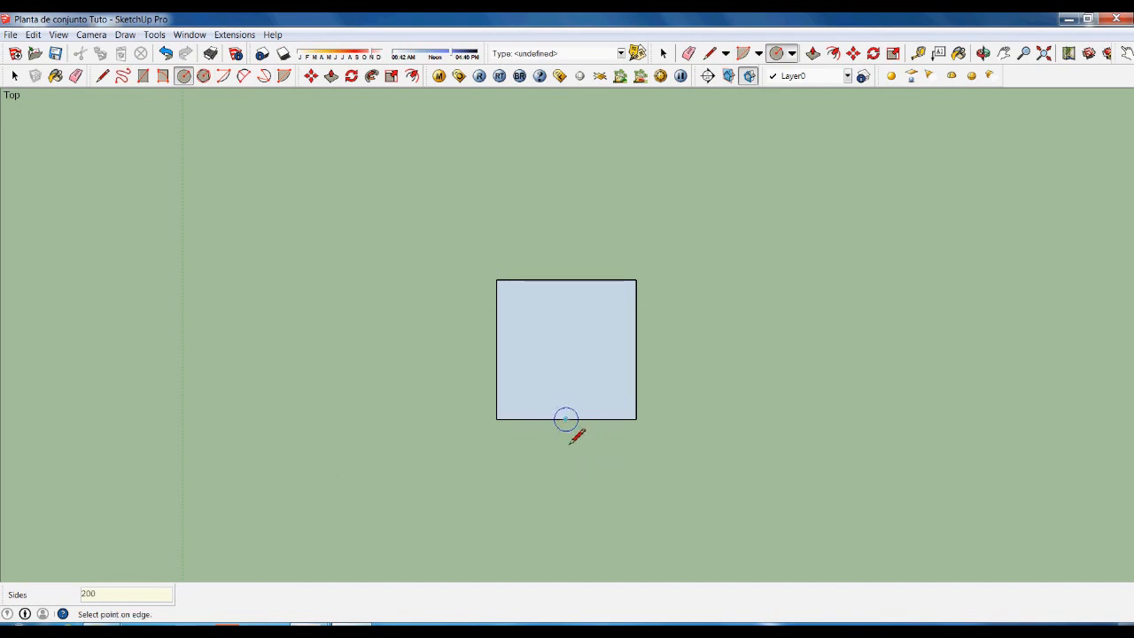
pyautogui.click(644, 294)
pyautogui.scroll(2, 640, 443)
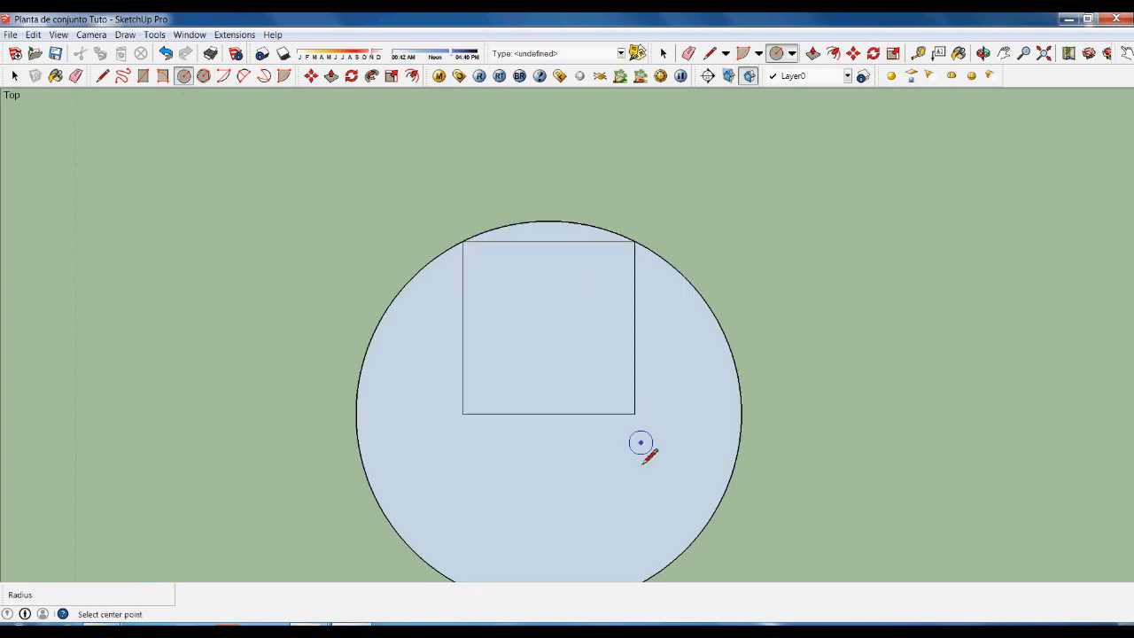
# Draw a line extending the square's bottom edge from its lower-right corner to the circle.
pyautogui.press('l')
pyautogui.click(633, 410)
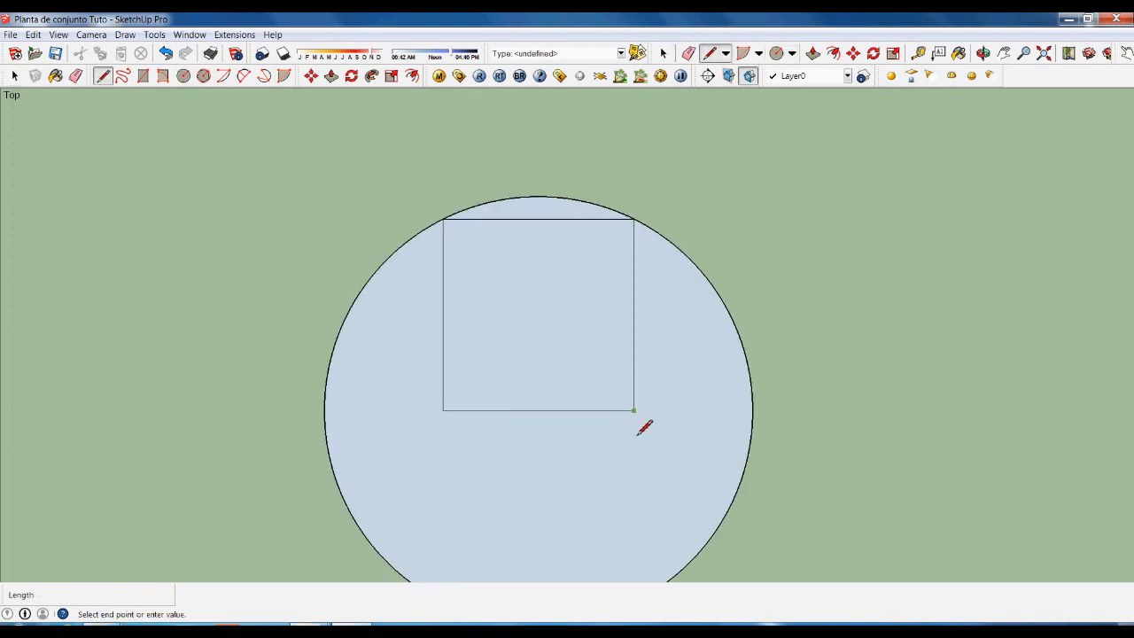
pyautogui.click(753, 411)
pyautogui.press('space')
# Draw a rectangle from the extension line's end on the circle to the square's upper-right corner.
pyautogui.press('r')
pyautogui.press('e')
pyautogui.press('r')
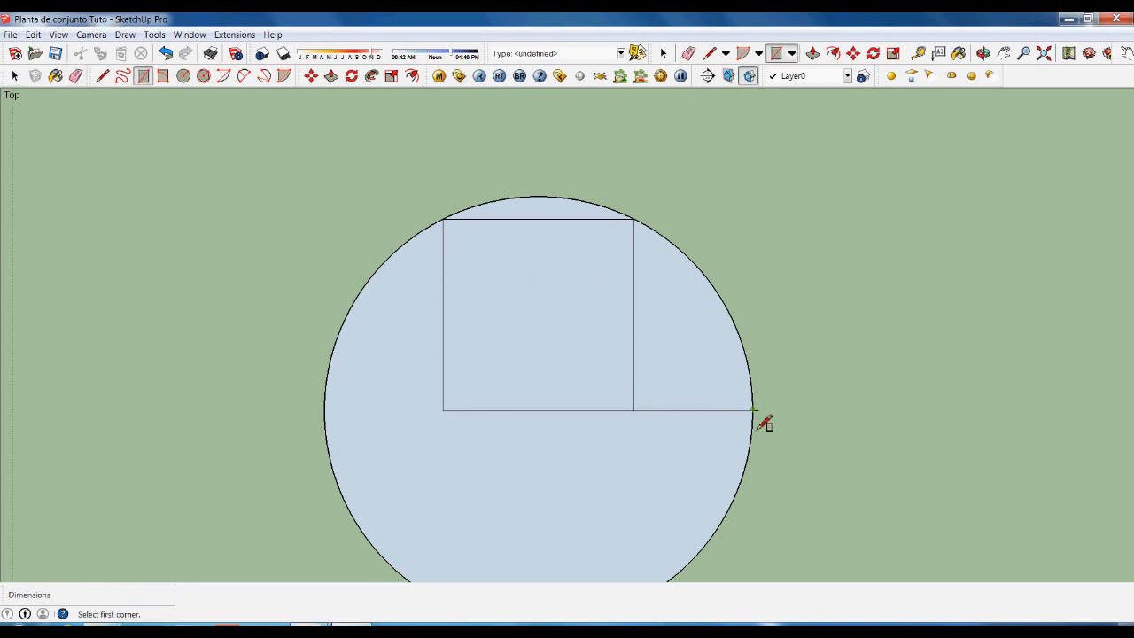
pyautogui.scroll(2, 760, 418)
pyautogui.click(752, 410)
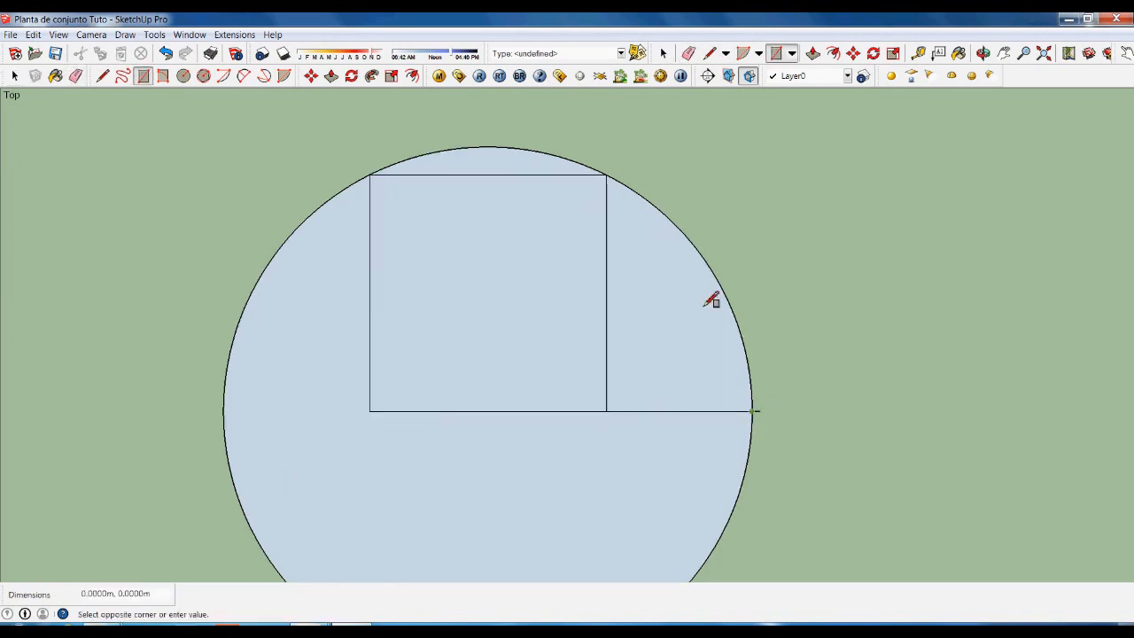
pyautogui.scroll(2, 606, 179)
pyautogui.click(606, 175)
pyautogui.press('space')
pyautogui.scroll(-3, 640, 211)
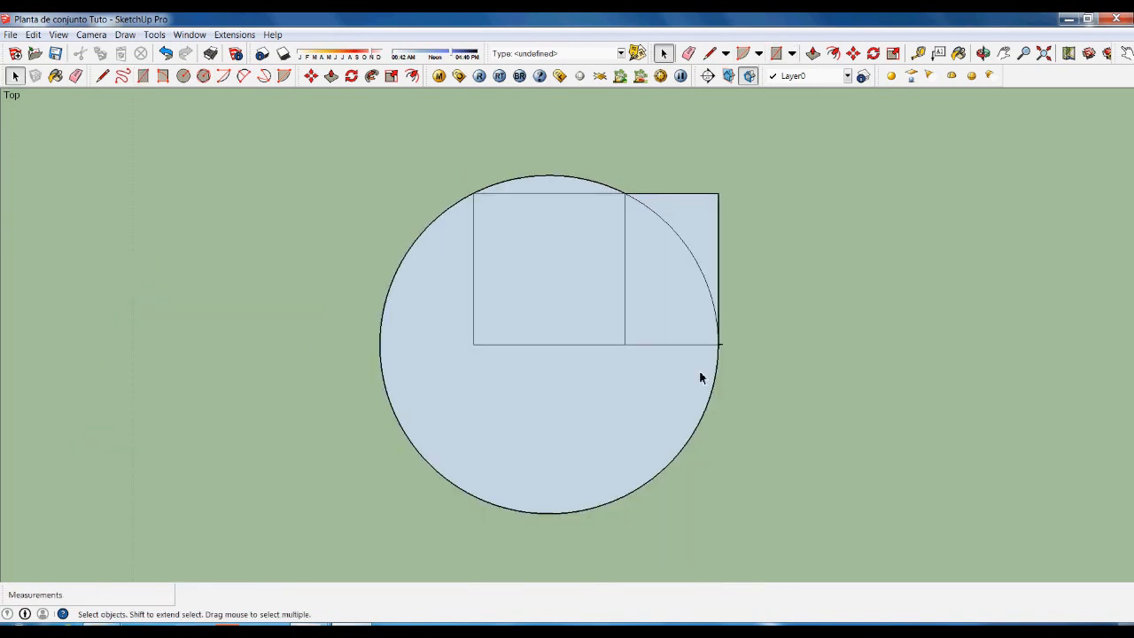
# Delete the circle's lower portion and the short line stub beyond the rectangle's lower-right corner.
pyautogui.moveTo(659, 493); pyautogui.dragTo(356, 407)
pyautogui.press('Delete')
pyautogui.scroll(2, 562, 324)
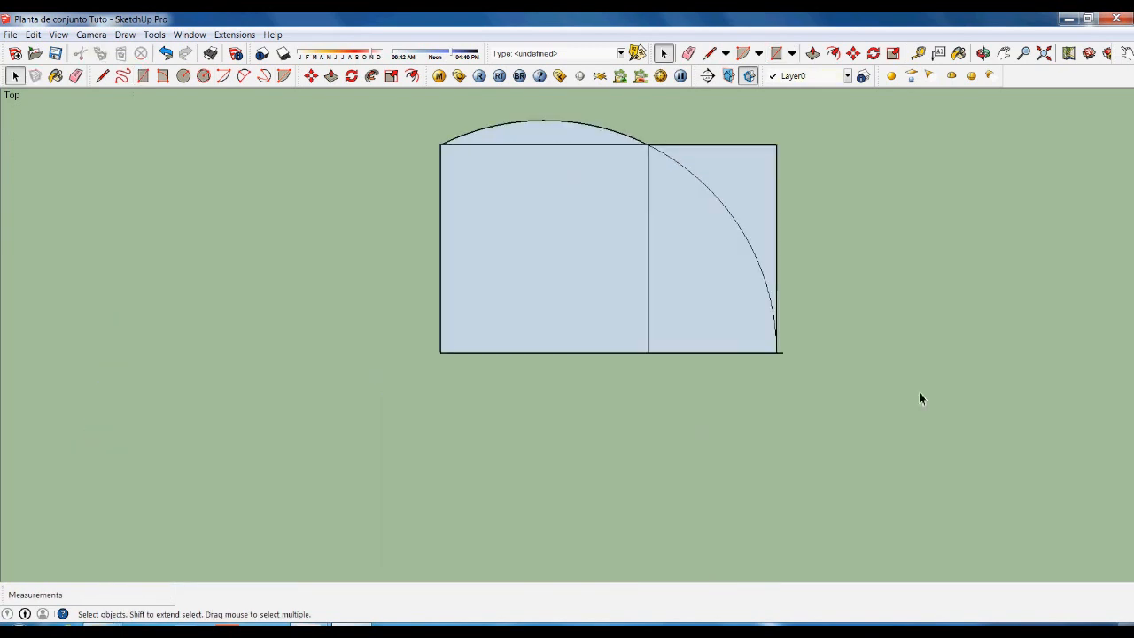
pyautogui.scroll(3, 919, 391)
pyautogui.scroll(2, 593, 355)
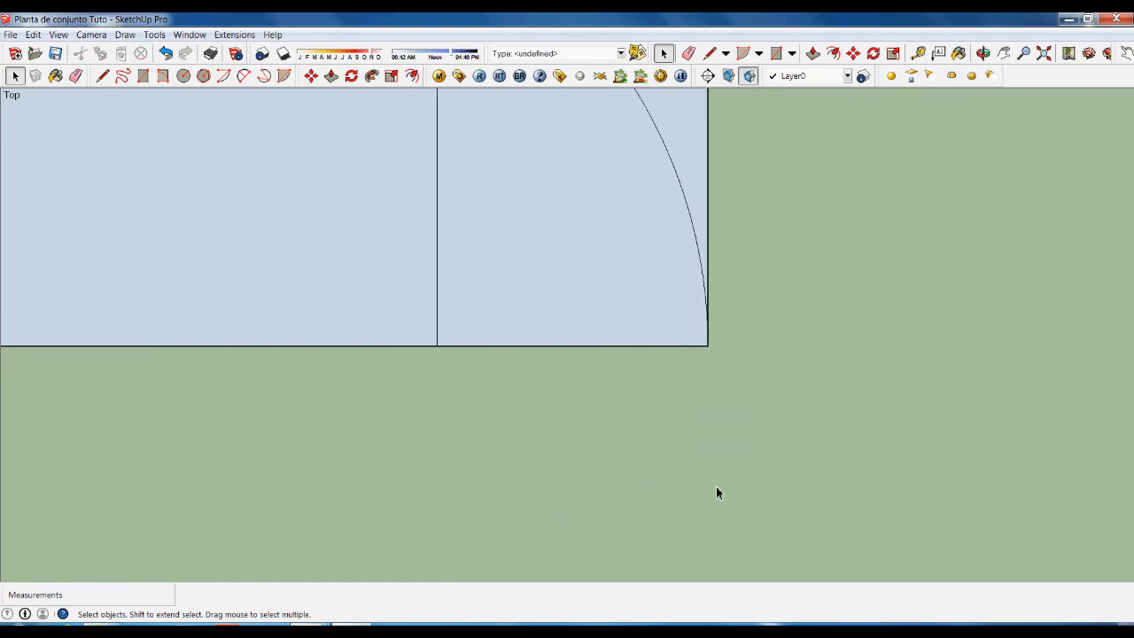
pyautogui.scroll(-3, 700, 372)
# Delete the remaining arc above the square and the arc inside the added rectangle, keeping the line between the two.
pyautogui.scroll(2, 530, 157)
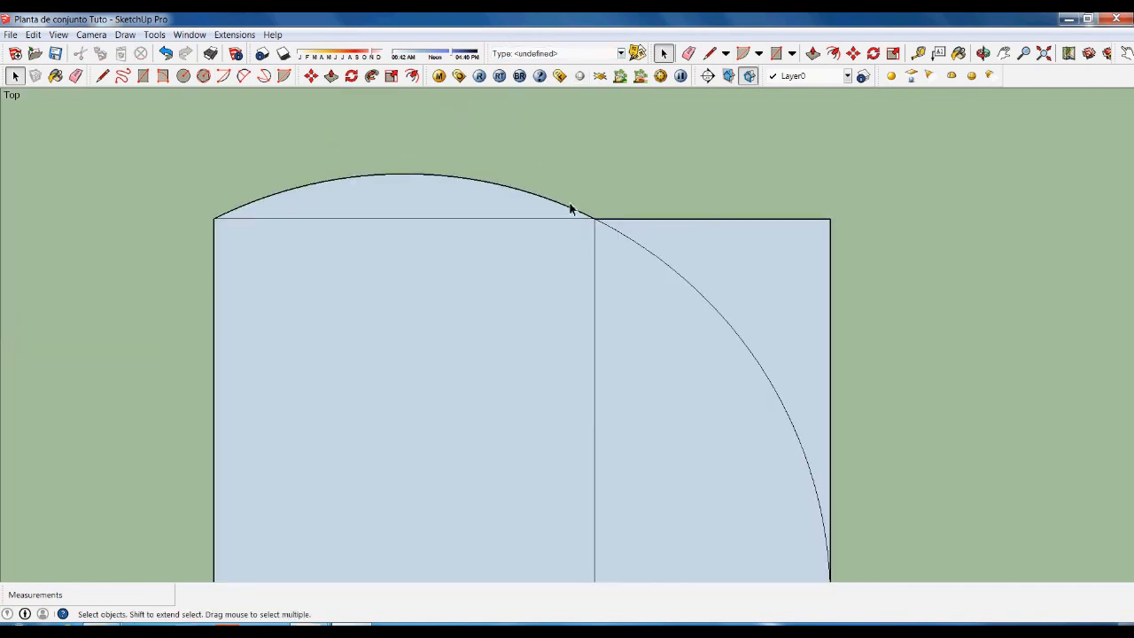
pyautogui.moveTo(257, 147); pyautogui.dragTo(256, 146)
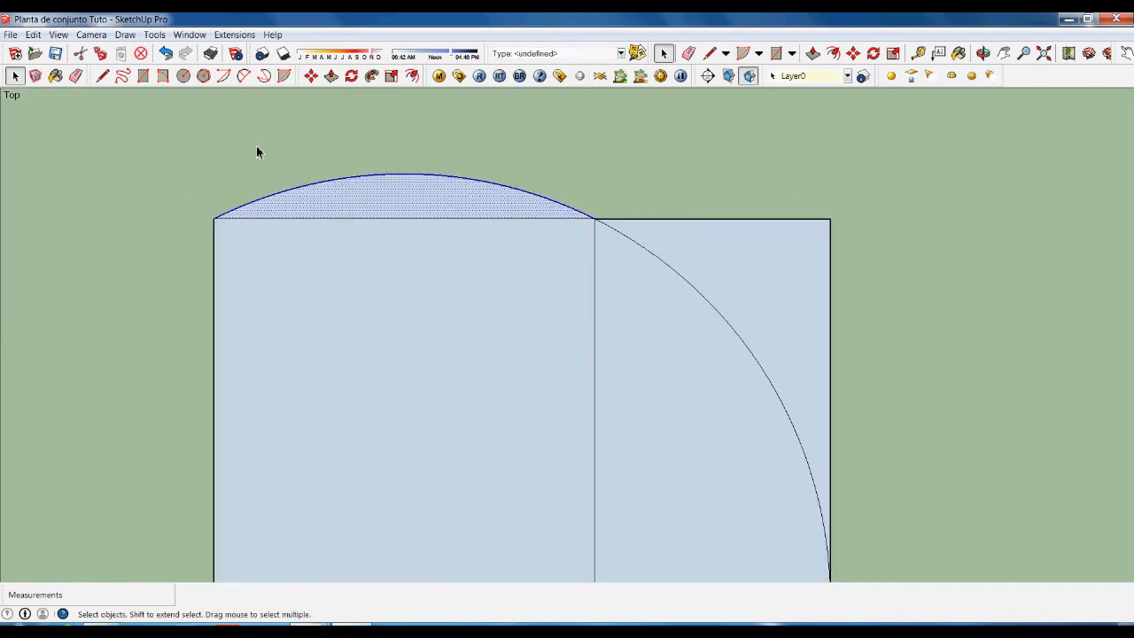
pyautogui.press('Delete')
pyautogui.scroll(-2, 595, 195)
pyautogui.scroll(1, 692, 304)
pyautogui.click(694, 297)
pyautogui.press('Delete')
pyautogui.scroll(-2, 664, 329)
pyautogui.scroll(1, 690, 342)
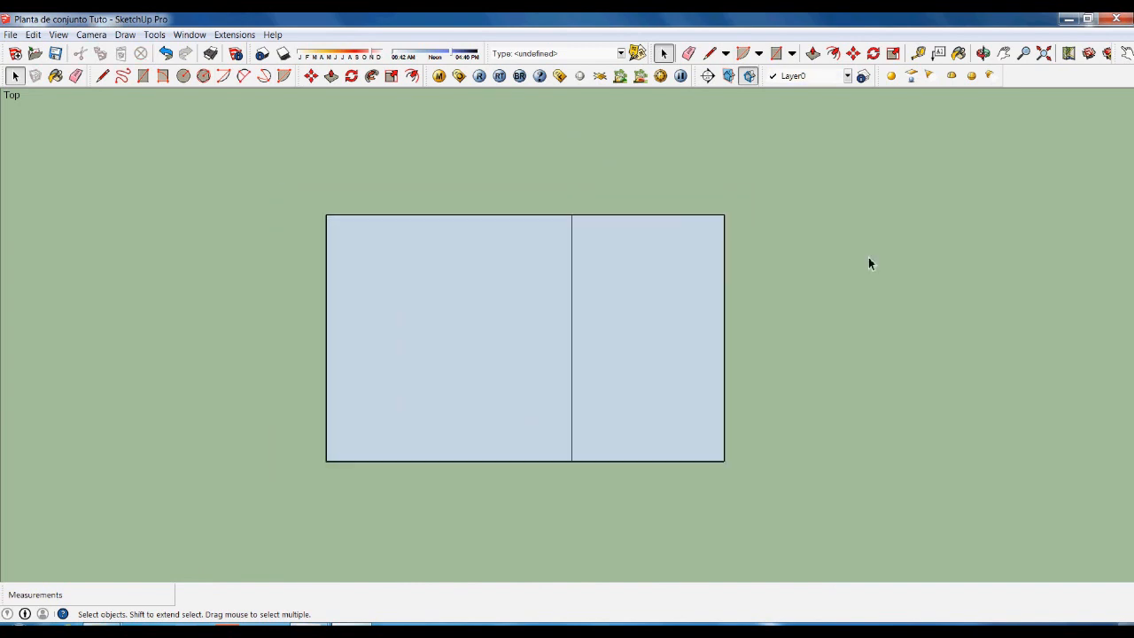
# Draw a 200-sided circle centred on the whole rectangle's upper-right corner, with its radius reaching the top of the dividing line.
pyautogui.scroll(2, 898, 358)
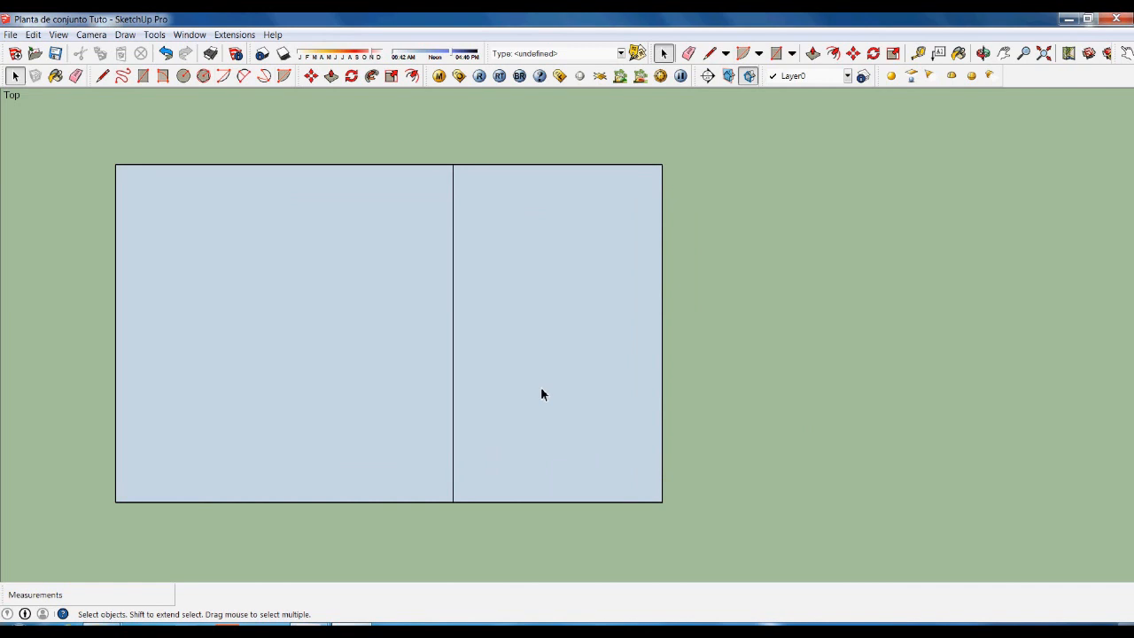
pyautogui.press('c')
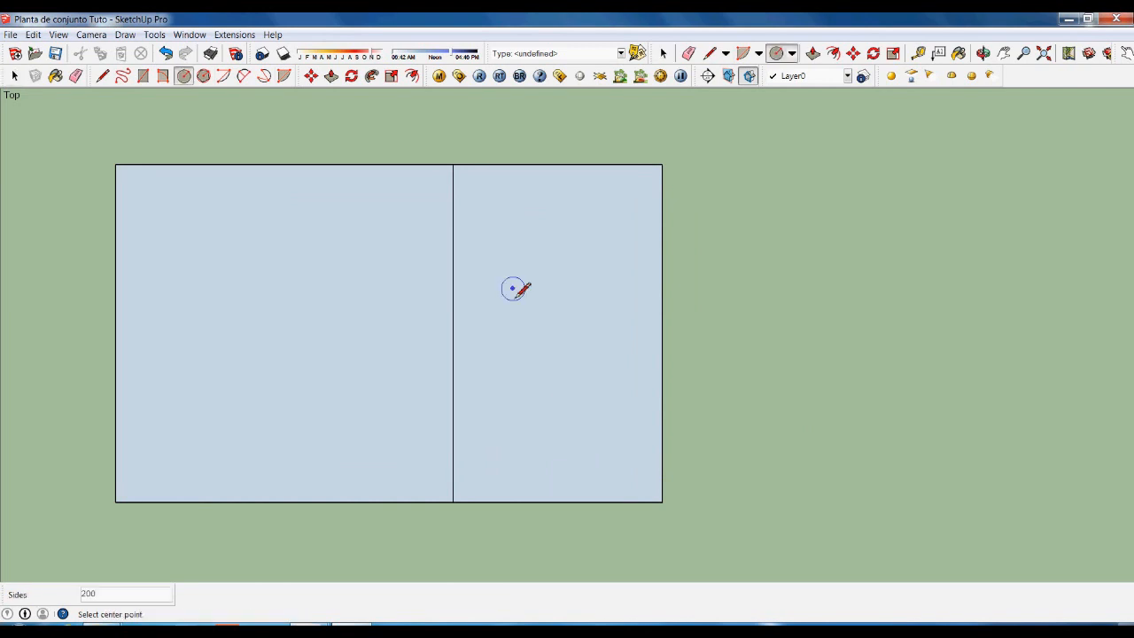
pyautogui.click(662, 165)
pyautogui.click(462, 187)
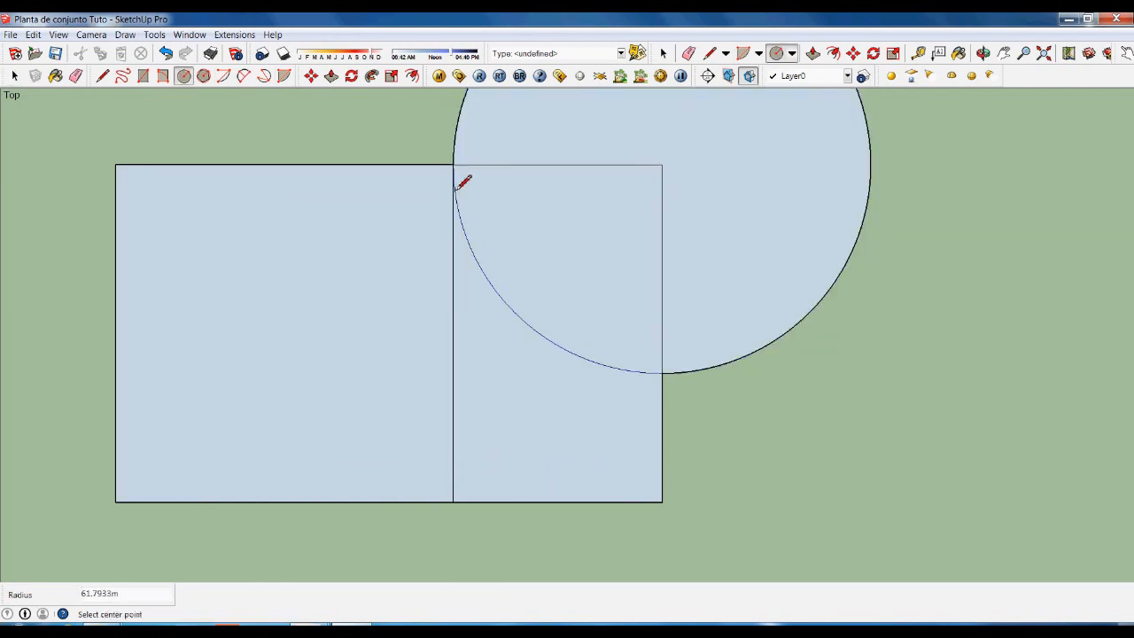
# Draw a horizontal line from the circle's intersection with the rectangle's right edge to the vertical dividing line.
pyautogui.scroll(2, 658, 365)
pyautogui.press('l')
pyautogui.click(663, 375)
pyautogui.click(380, 376)
pyautogui.press('space')
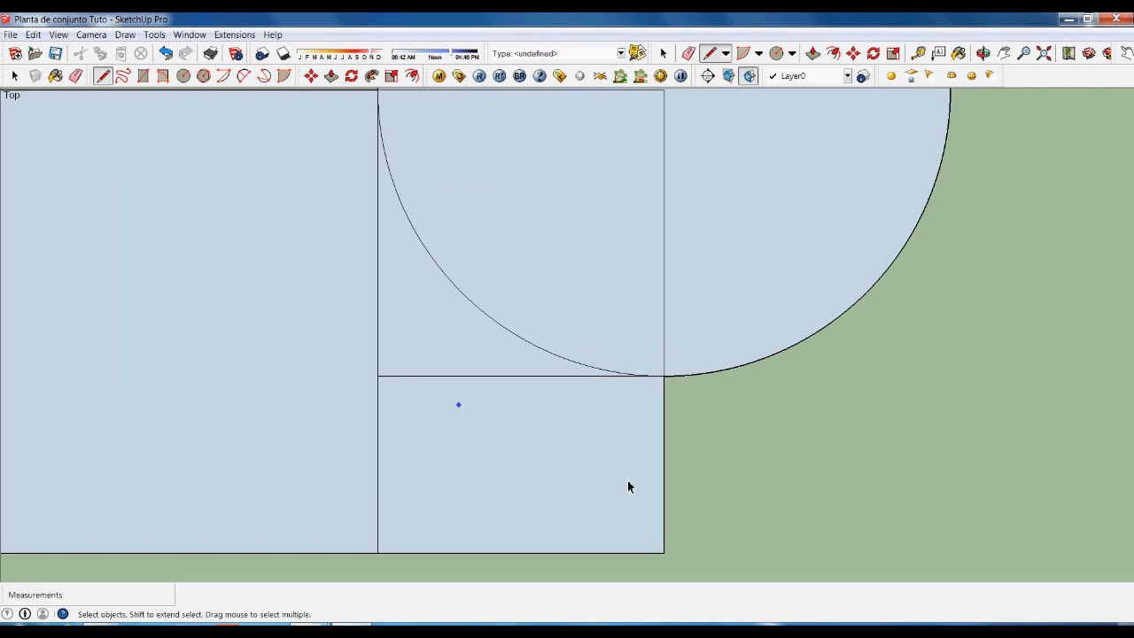
# Delete the part of the circle that lies outside the subdivided rectangle.
pyautogui.scroll(-2, 700, 474)
pyautogui.click(734, 214)
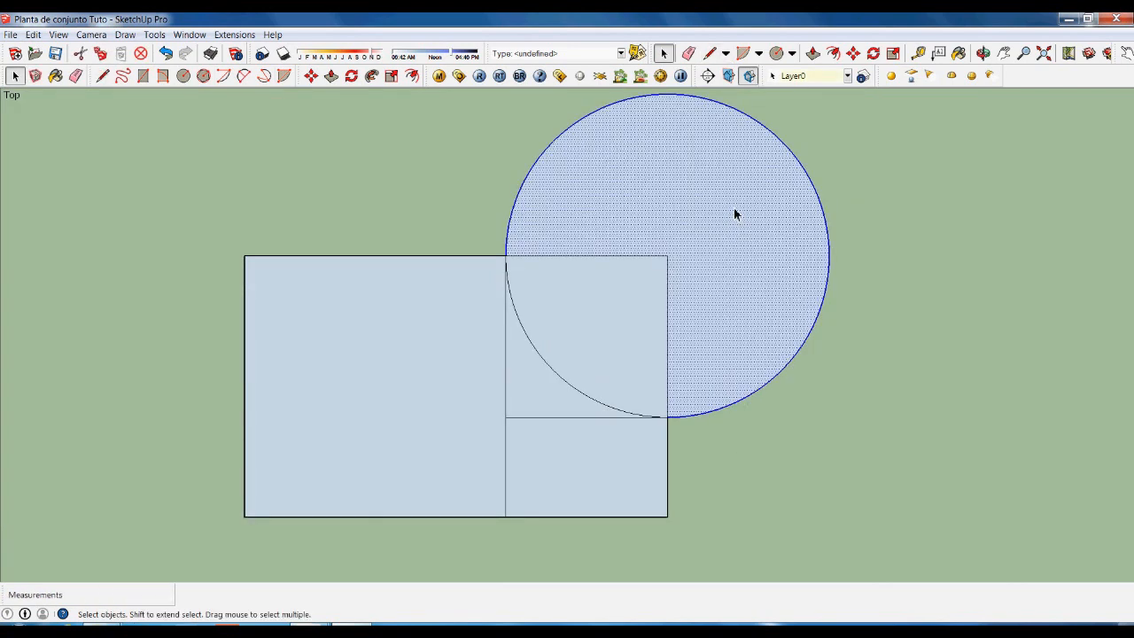
pyautogui.press('Delete')
# Draw a circle centred on the rectangle's lower-right corner, with its radius reaching up to the horizontal dividing line.
pyautogui.scroll(2, 641, 421)
pyautogui.press('c')
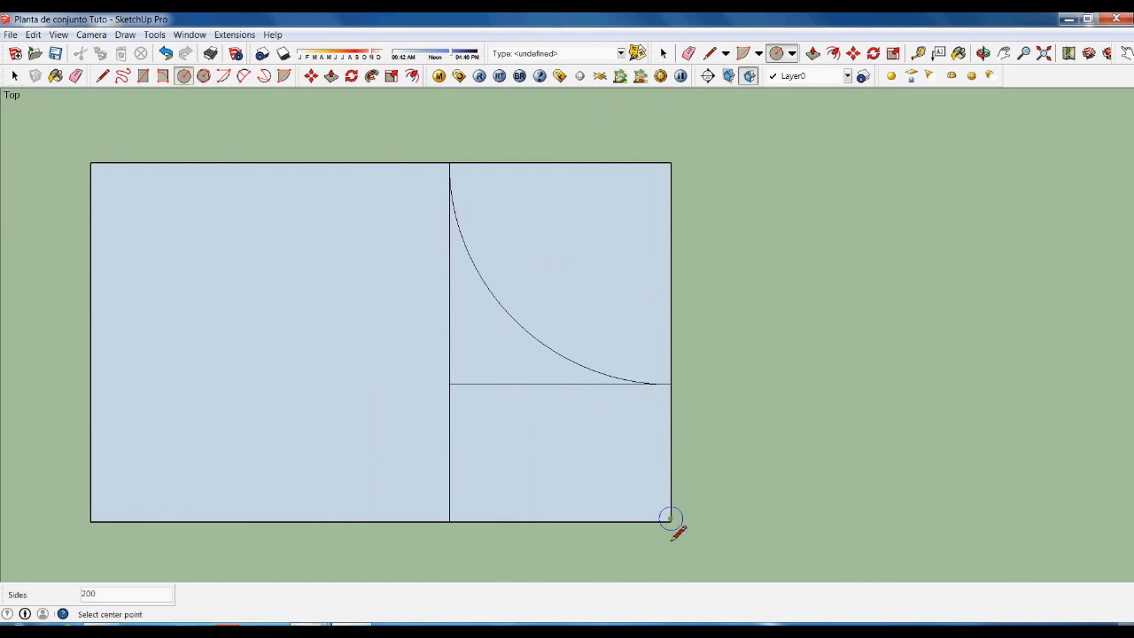
pyautogui.click(670, 522)
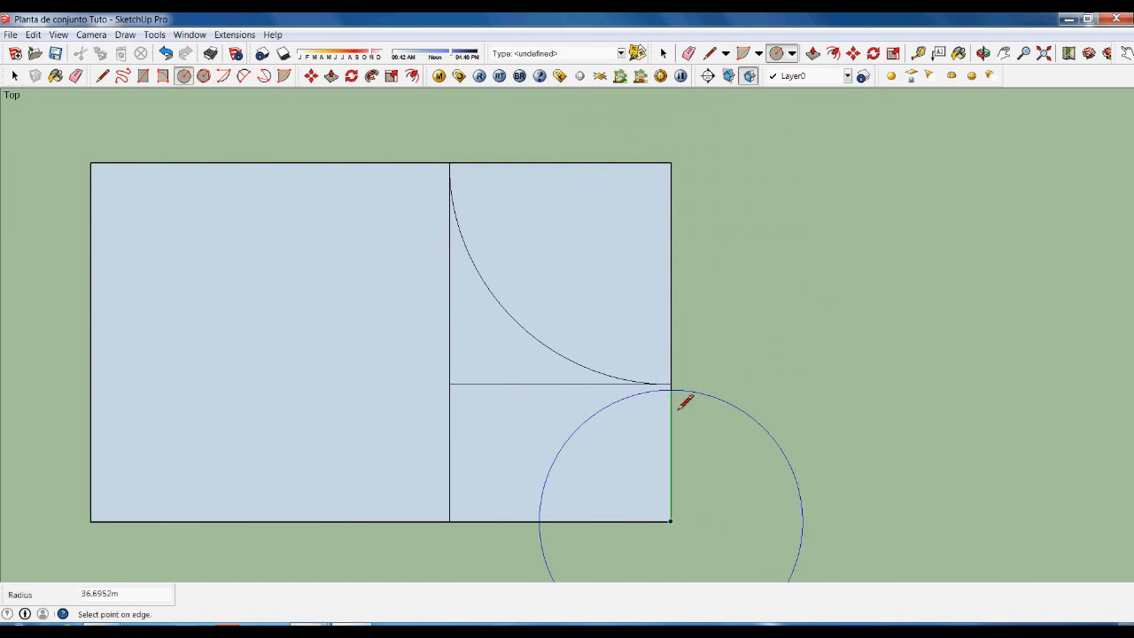
pyautogui.click(682, 406)
pyautogui.scroll(-2, 700, 399)
pyautogui.press('space')
# Draw a vertical line about 38.2 m long from the circle's crossing on the bottom edge up to the horizontal dividing line.
pyautogui.scroll(2, 589, 498)
pyautogui.press('l')
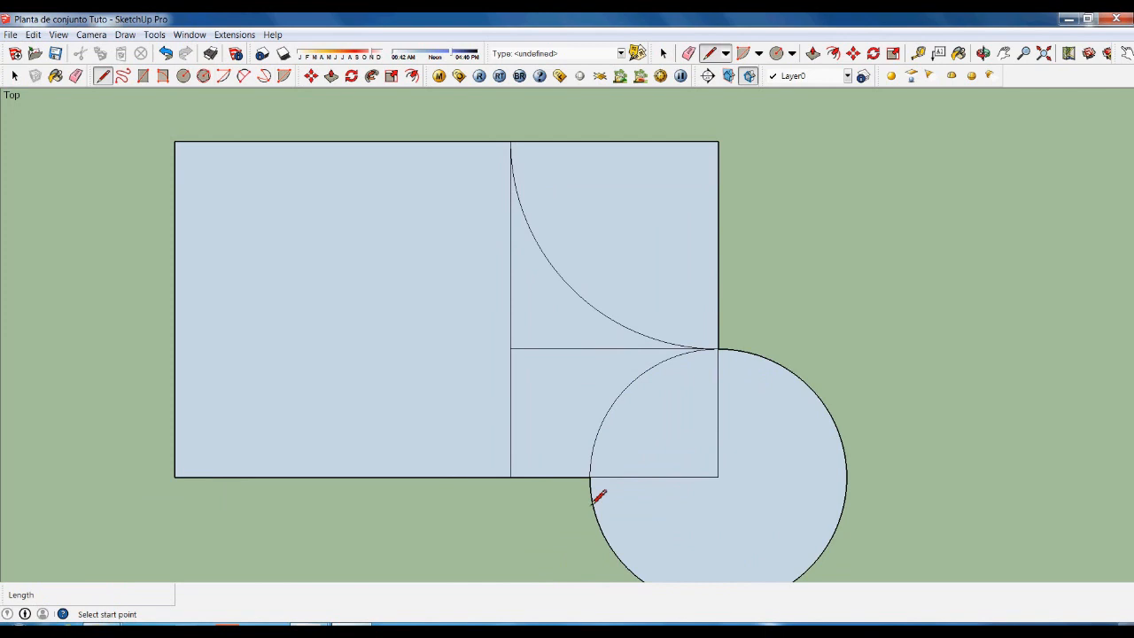
pyautogui.click(591, 478)
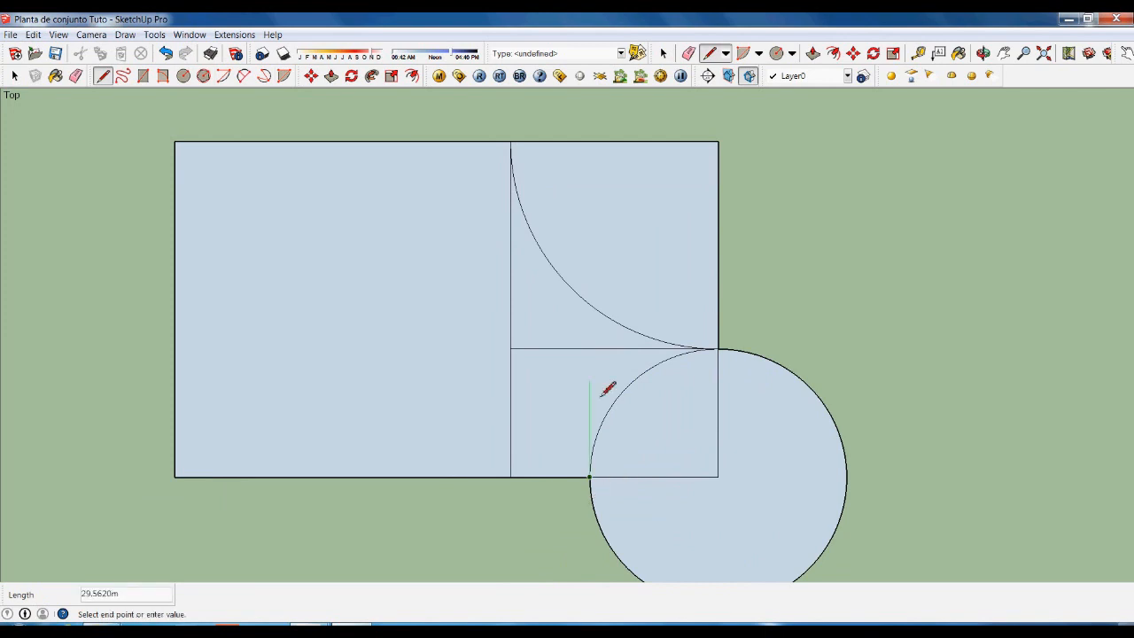
pyautogui.click(596, 364)
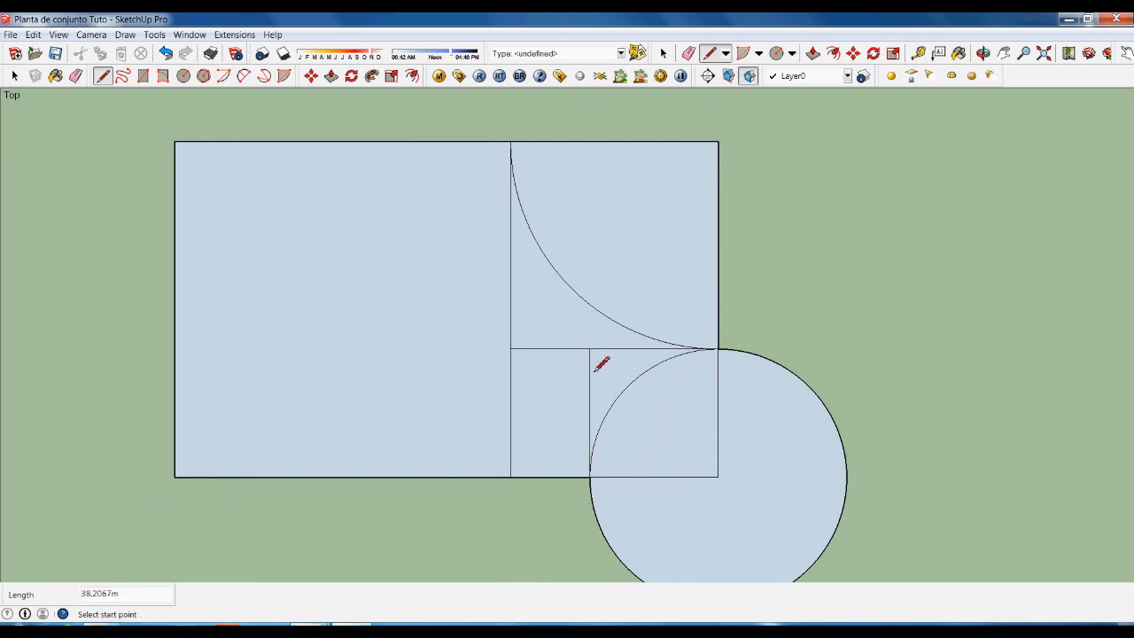
pyautogui.press('space')
# Delete the part of the lower-right circle that extends beyond the rectangle.
pyautogui.scroll(-2, 693, 326)
pyautogui.moveTo(872, 557); pyautogui.dragTo(618, 449)
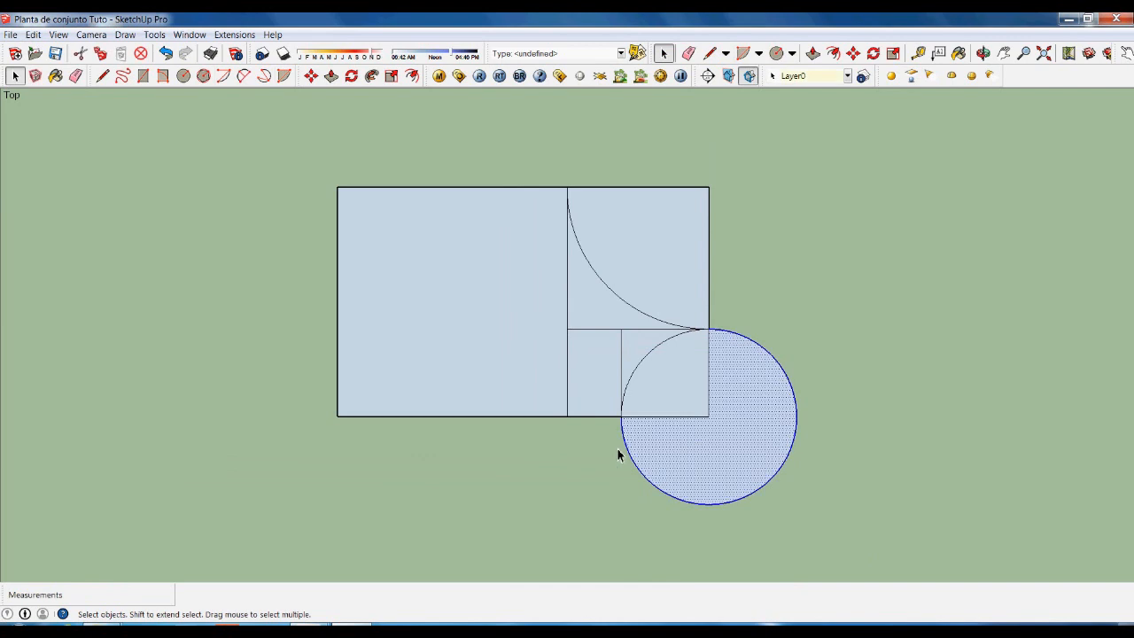
pyautogui.press('Delete')
# Delete the arcs and faces inside the upper-right square and the lower-right square, keeping their borders.
pyautogui.scroll(2, 705, 229)
pyautogui.moveTo(660, 310); pyautogui.dragTo(583, 374)
pyautogui.press('Delete')
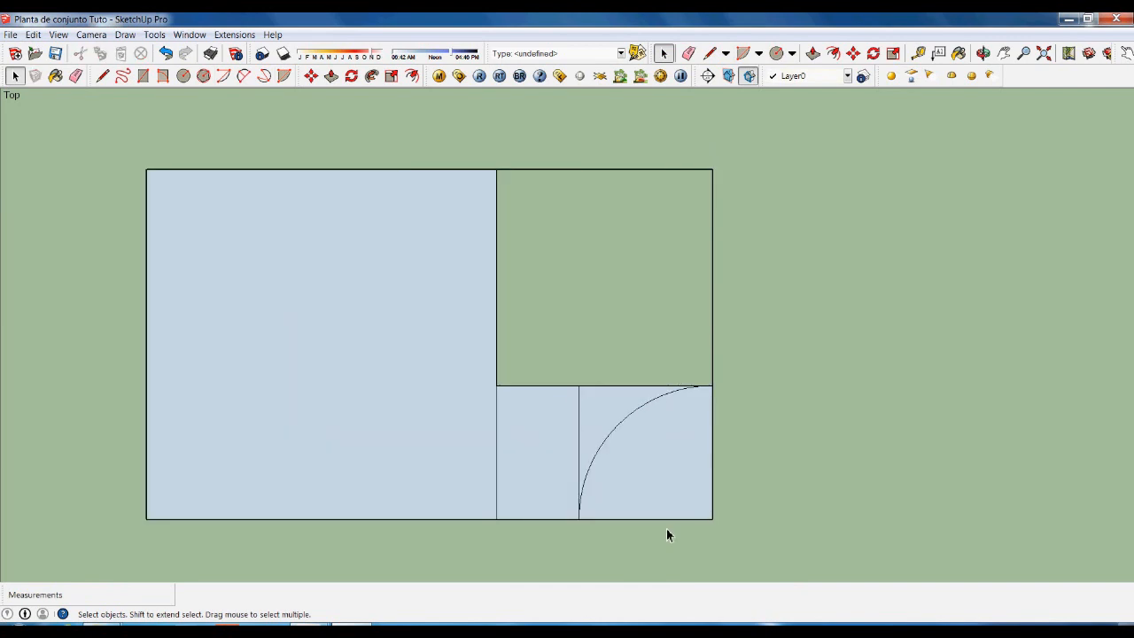
pyautogui.moveTo(612, 427); pyautogui.dragTo(611, 423)
pyautogui.press('Delete')
# Draw a circle of about 23.59 m radius centred on the lower-right corner of the small remaining rectangle, reaching its lower-left corner.
pyautogui.scroll(3, 556, 524)
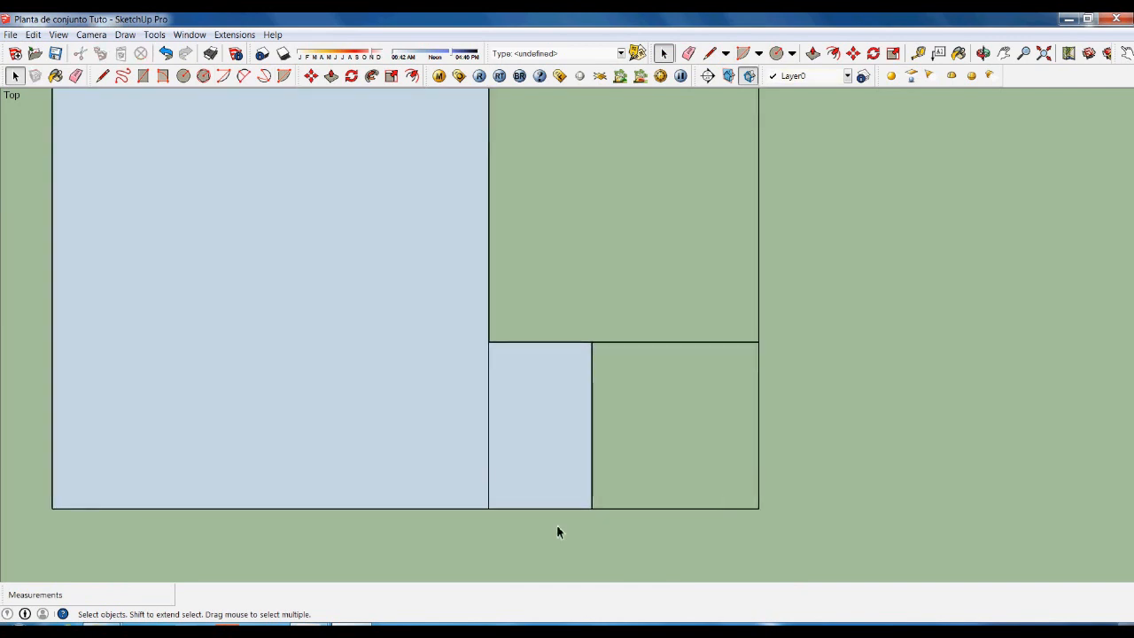
pyautogui.press('c')
pyautogui.click(591, 508)
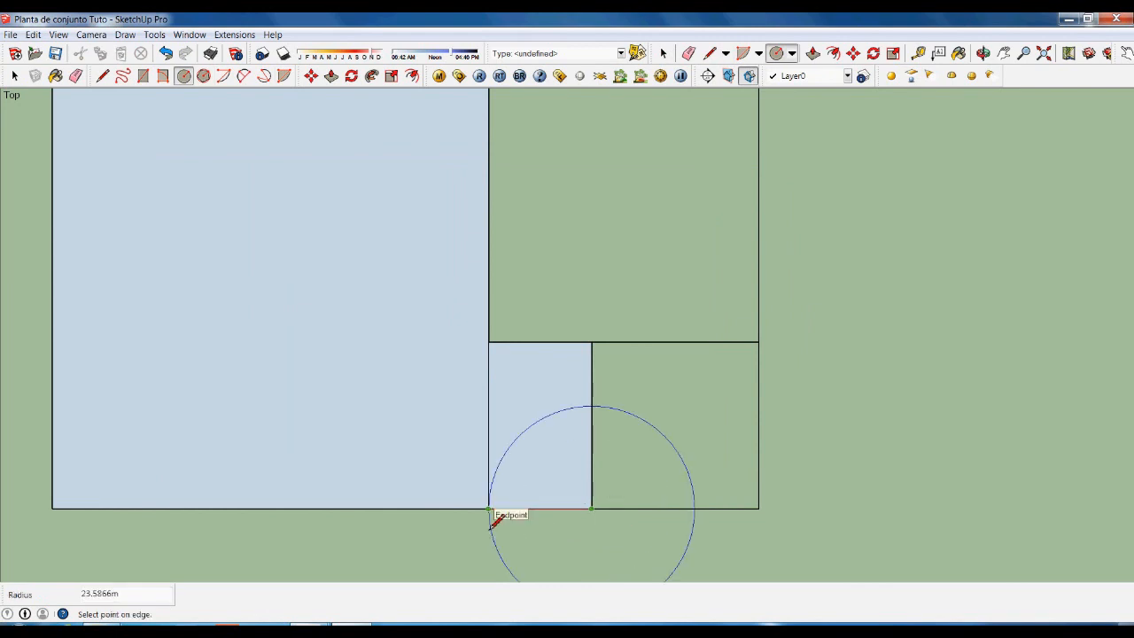
pyautogui.click(490, 509)
# Draw a horizontal line about 23.59 m long from the circle's top point to the small rectangle's left edge.
pyautogui.scroll(2, 603, 443)
pyautogui.press('l')
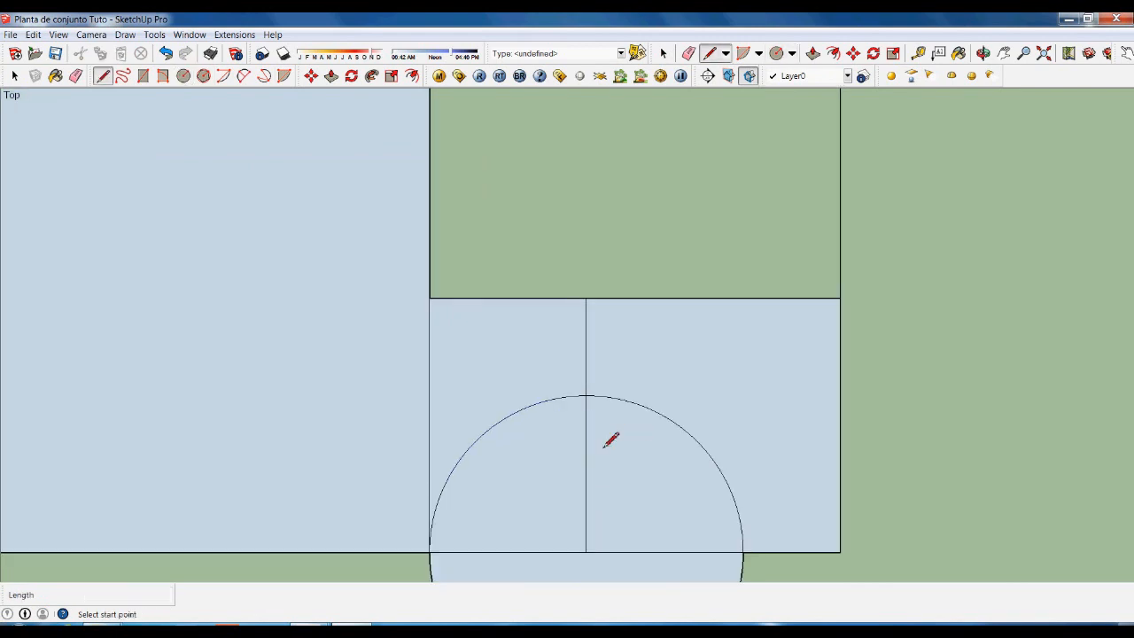
pyautogui.click(587, 398)
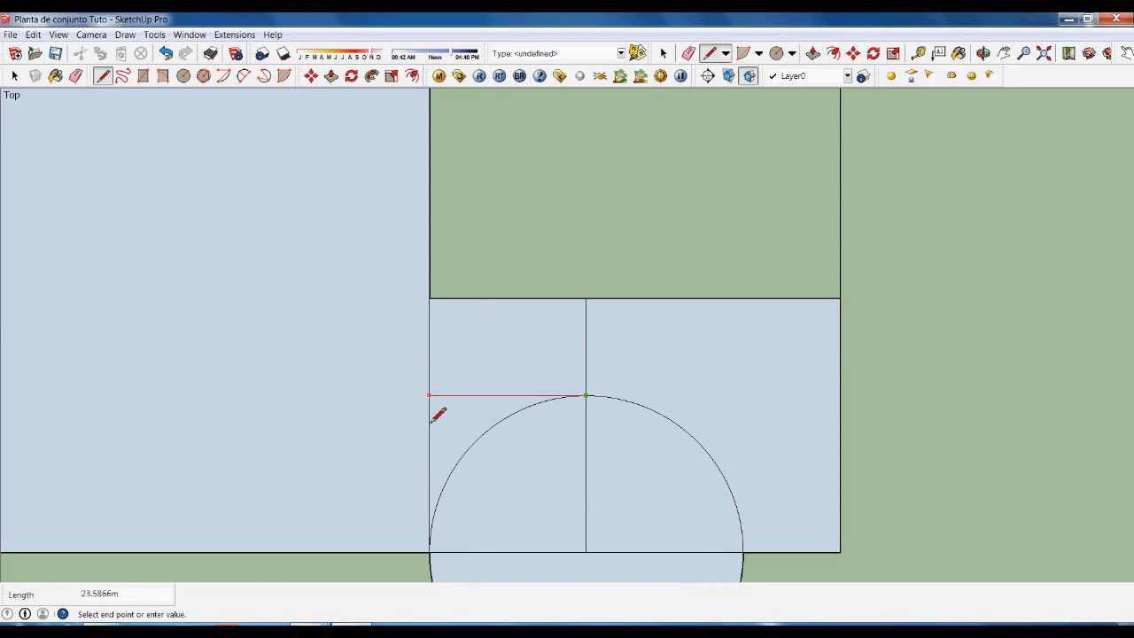
pyautogui.click(433, 413)
pyautogui.press('space')
# Delete the circle's part below the rectangle and the arc and face filling the lower-right square.
pyautogui.scroll(-2, 533, 321)
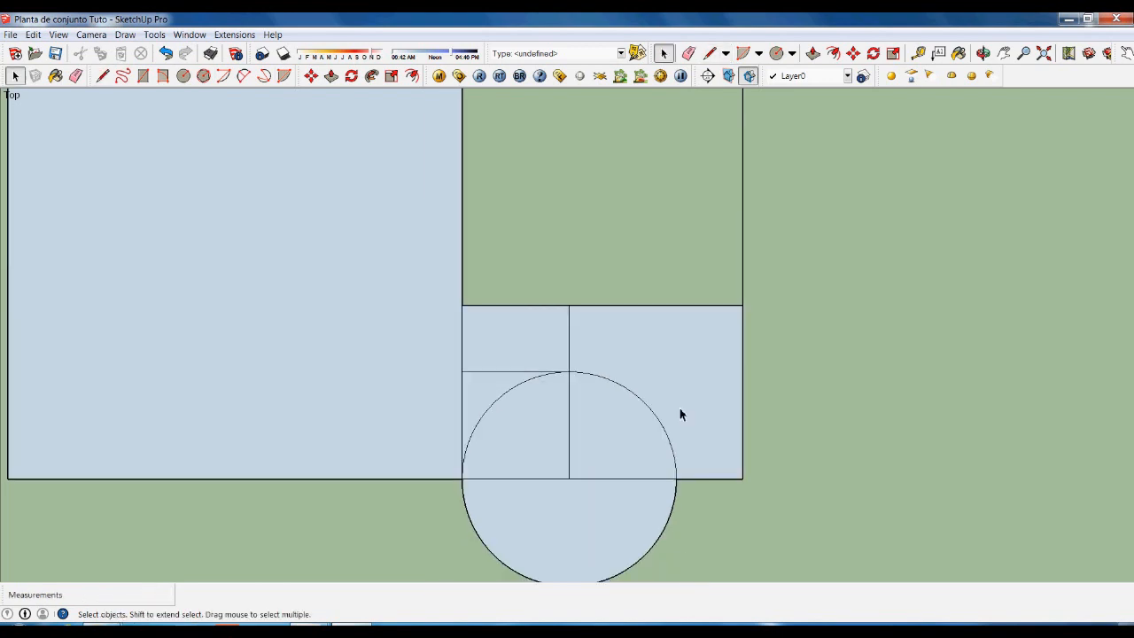
pyautogui.scroll(-1, 680, 415)
pyautogui.moveTo(654, 537); pyautogui.dragTo(477, 499)
pyautogui.press('Delete')
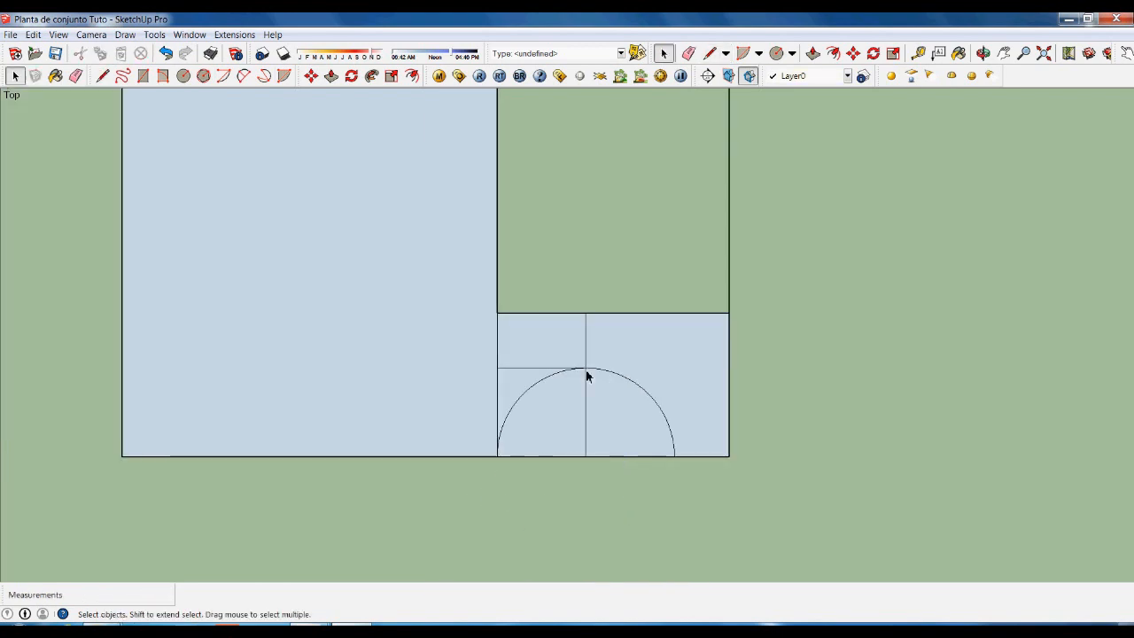
pyautogui.scroll(1, 588, 375)
pyautogui.moveTo(656, 362); pyautogui.dragTo(656, 362)
pyautogui.press('Delete')
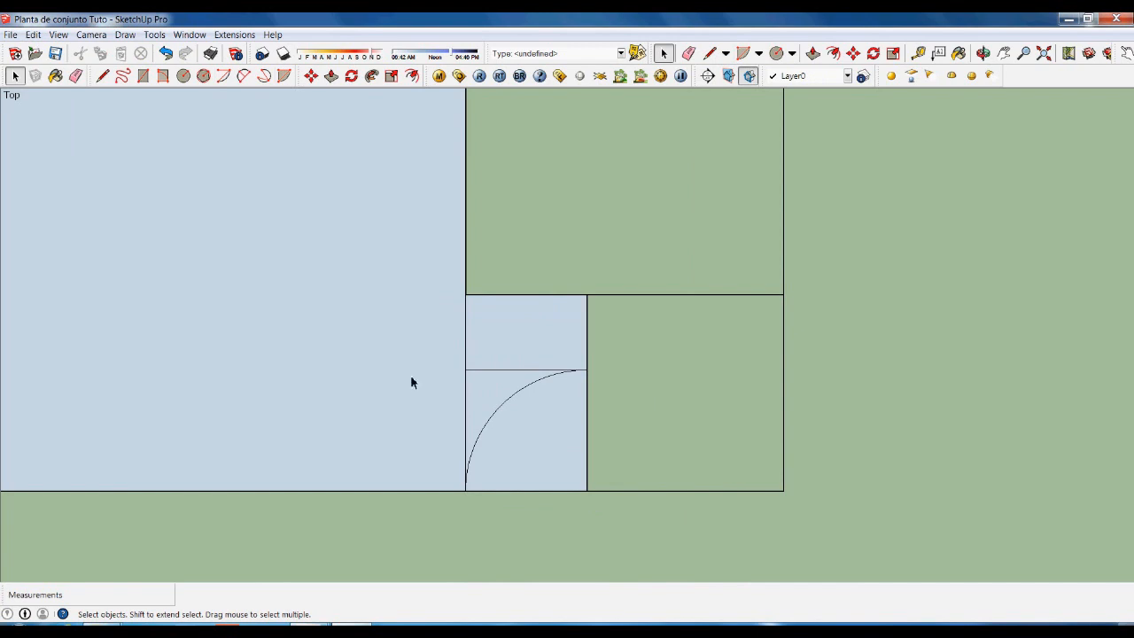
# Draw a circle centred on the remaining rectangle's upper-left corner, with its radius reaching down to the new horizontal line.
pyautogui.scroll(1, 558, 384)
pyautogui.scroll(-1, 573, 380)
pyautogui.scroll(1, 527, 362)
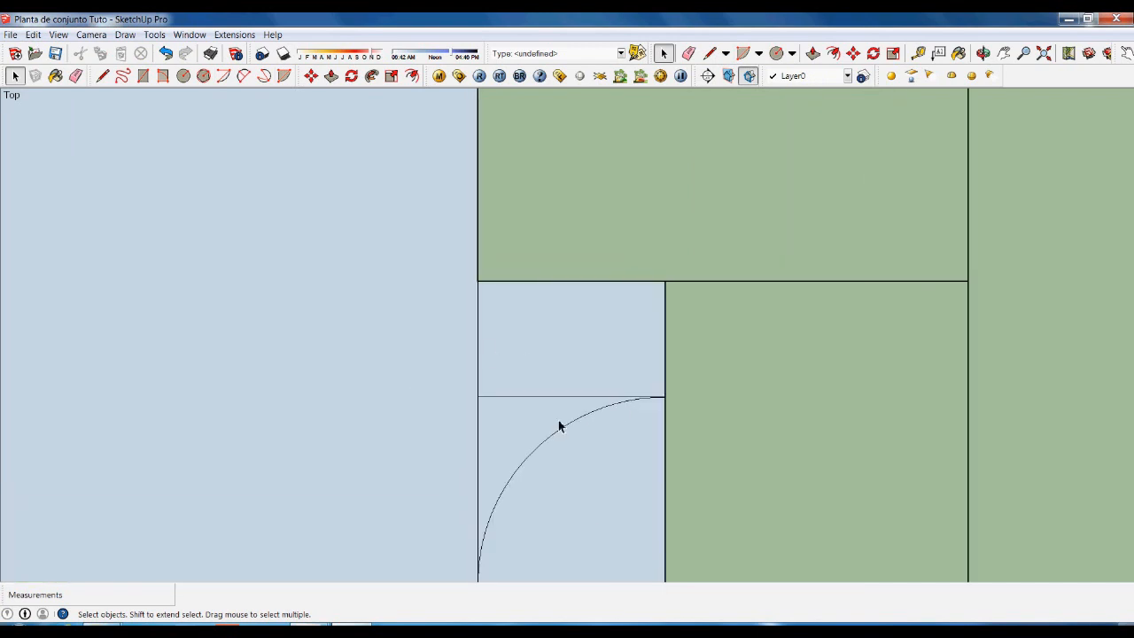
pyautogui.scroll(-1, 561, 429)
pyautogui.scroll(1, 554, 417)
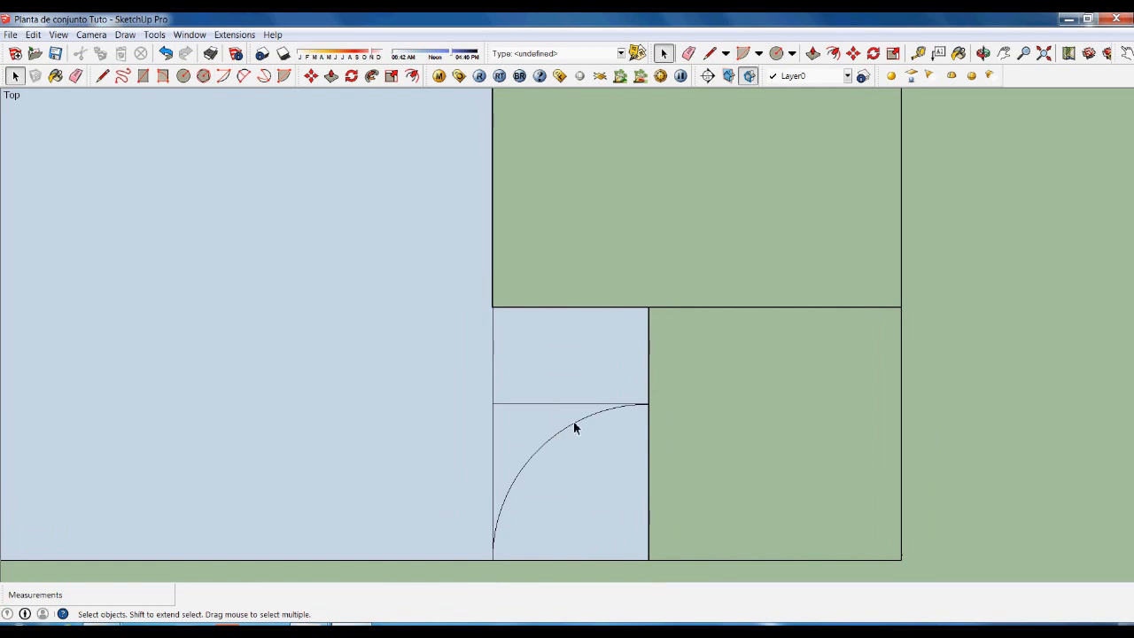
pyautogui.press('c')
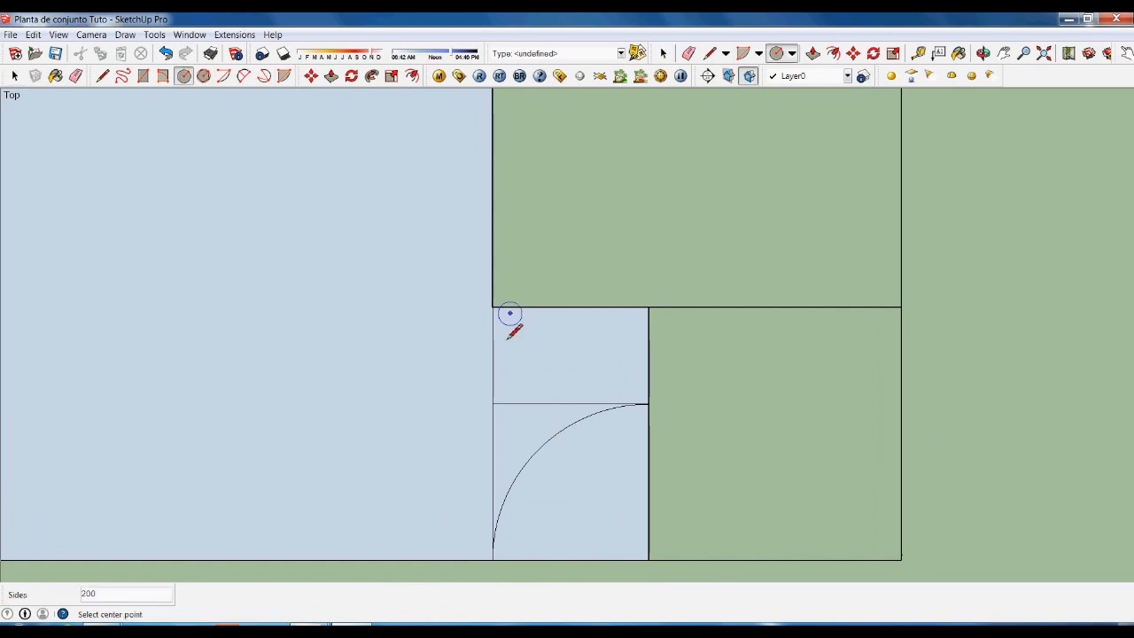
pyautogui.click(492, 307)
pyautogui.click(502, 406)
# Draw a vertical line from the circle's rightmost point on the rectangle's top edge down to the horizontal line.
pyautogui.press('l')
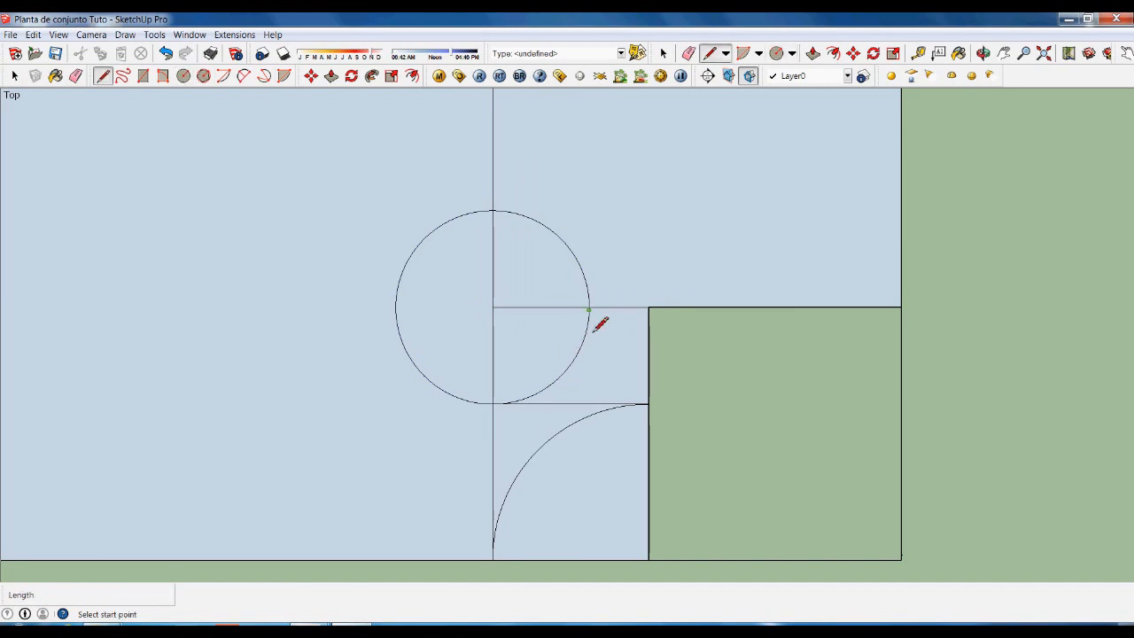
pyautogui.scroll(3, 600, 325)
pyautogui.click(593, 303)
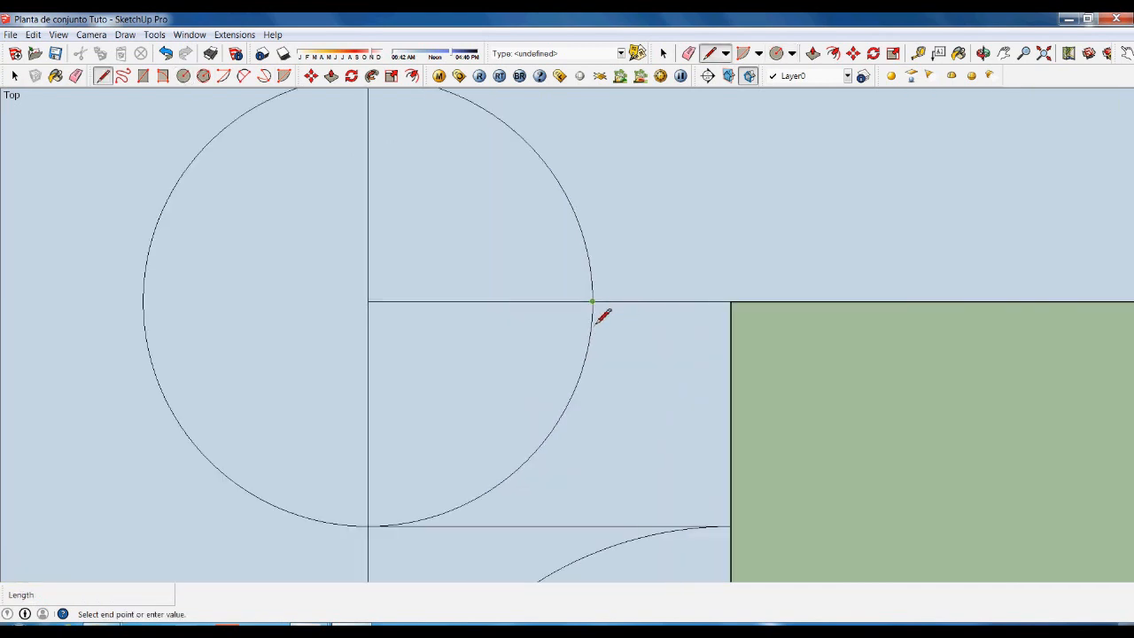
pyautogui.click(592, 526)
pyautogui.press('space')
# Delete the arc and faces in the square below, and the large left square's face with the half circle inside it.
pyautogui.scroll(-4, 658, 324)
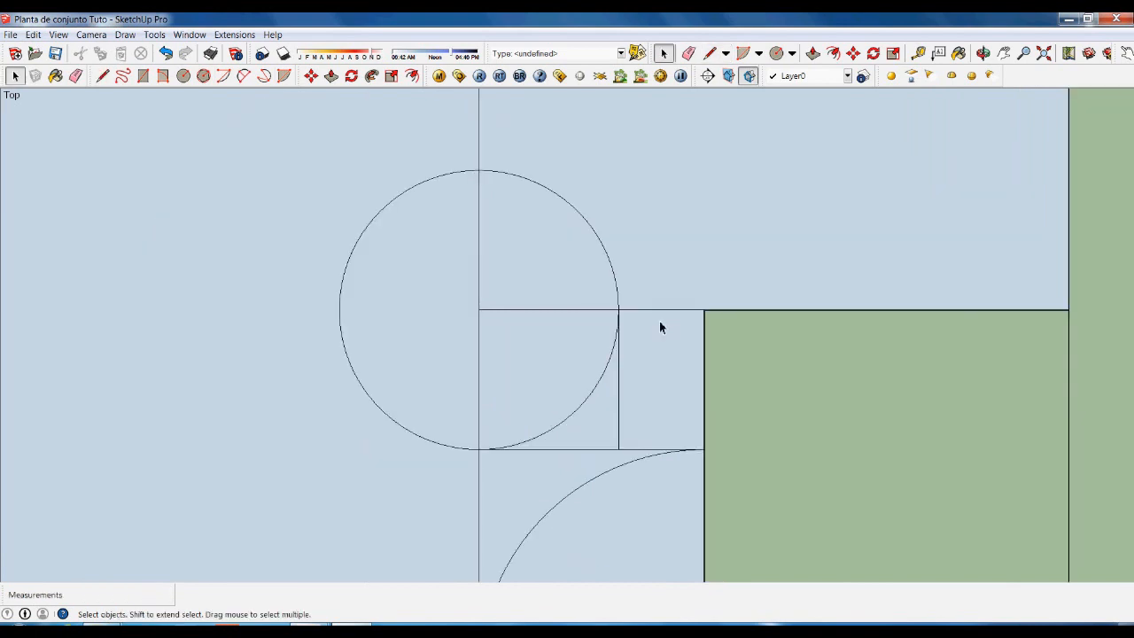
pyautogui.moveTo(591, 436); pyautogui.dragTo(585, 425)
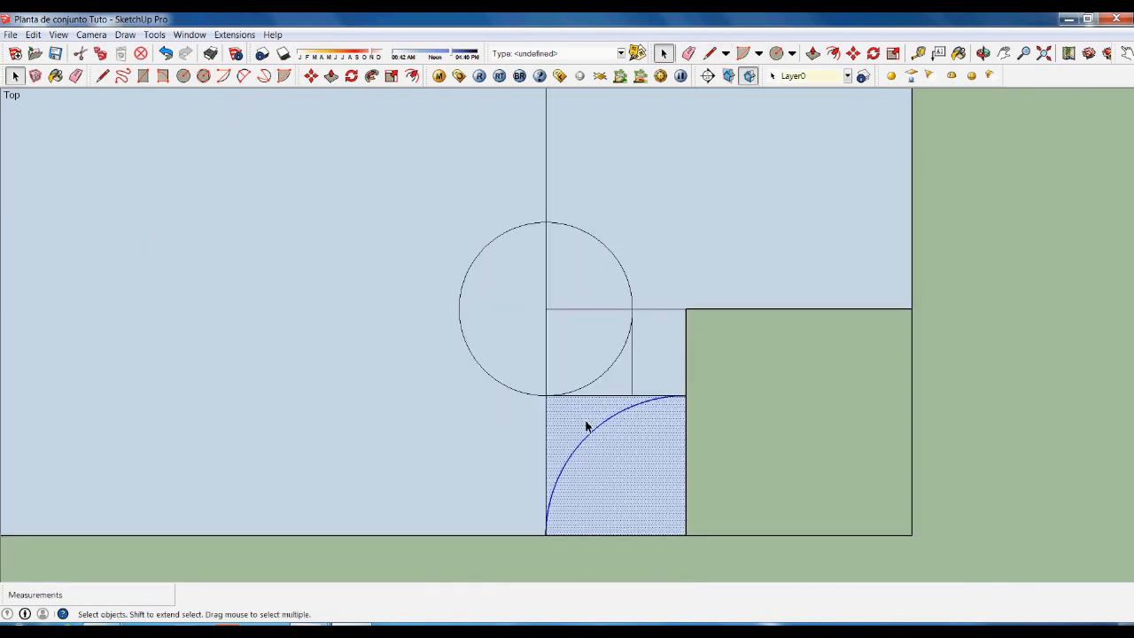
pyautogui.press('Delete')
pyautogui.click(416, 213)
pyautogui.press('Delete')
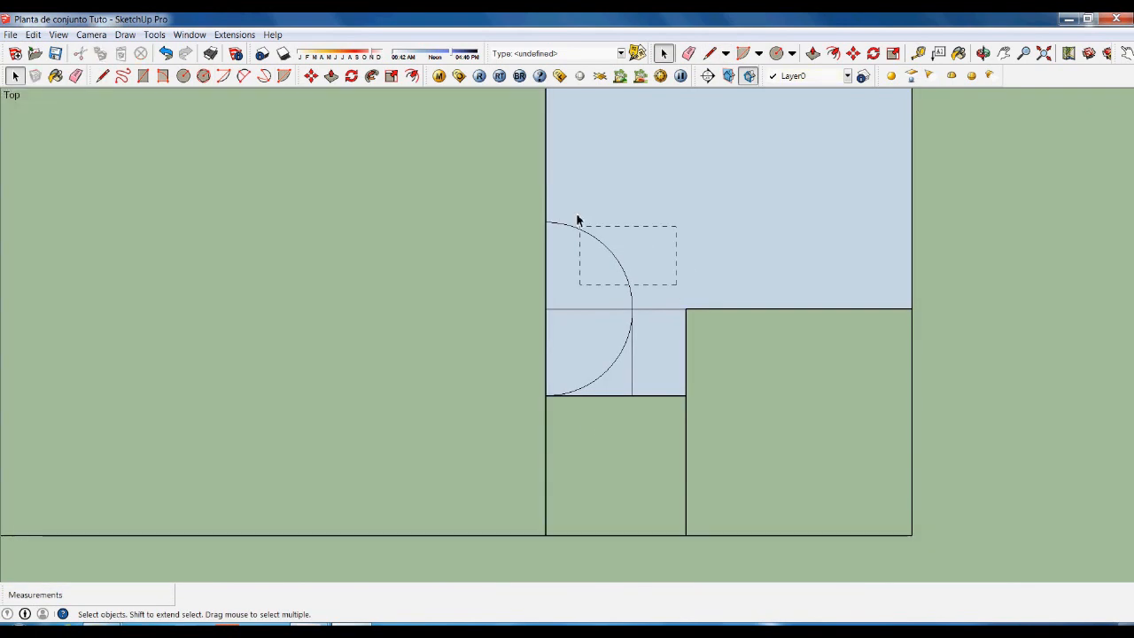
# Delete the arc and face in the upper-right square and the quarter arc and face in the small new square.
pyautogui.doubleClick(682, 299)
pyautogui.press('Delete')
pyautogui.scroll(2, 603, 328)
pyautogui.click(592, 349)
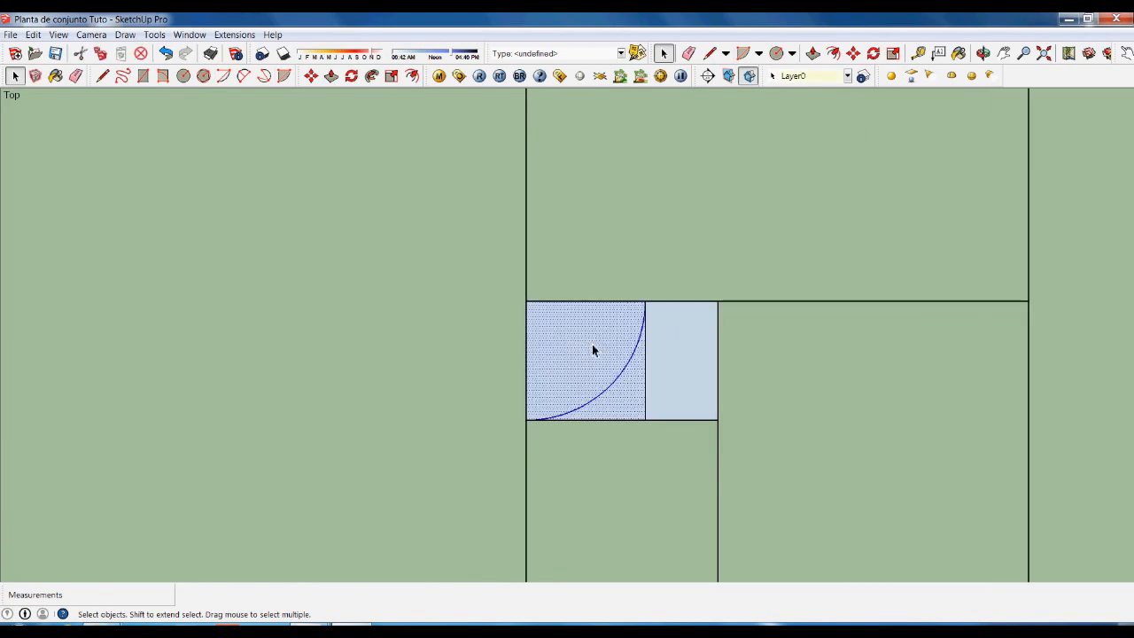
pyautogui.press('Delete')
# Draw a circle centred on the remaining small rectangle's upper-right corner, with its radius reaching the upper-left corner.
pyautogui.scroll(2, 707, 344)
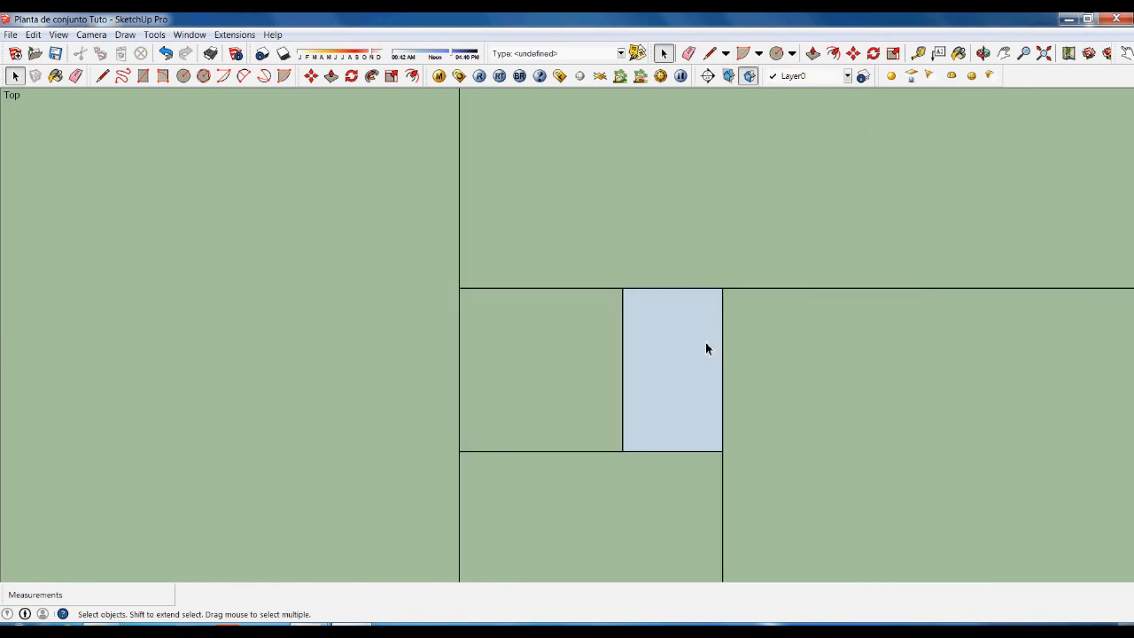
pyautogui.press('c')
pyautogui.click(722, 289)
pyautogui.click(623, 289)
pyautogui.press('space')
# Draw a horizontal line from the circle's lowest point to the small rectangle's left edge.
pyautogui.scroll(2, 736, 399)
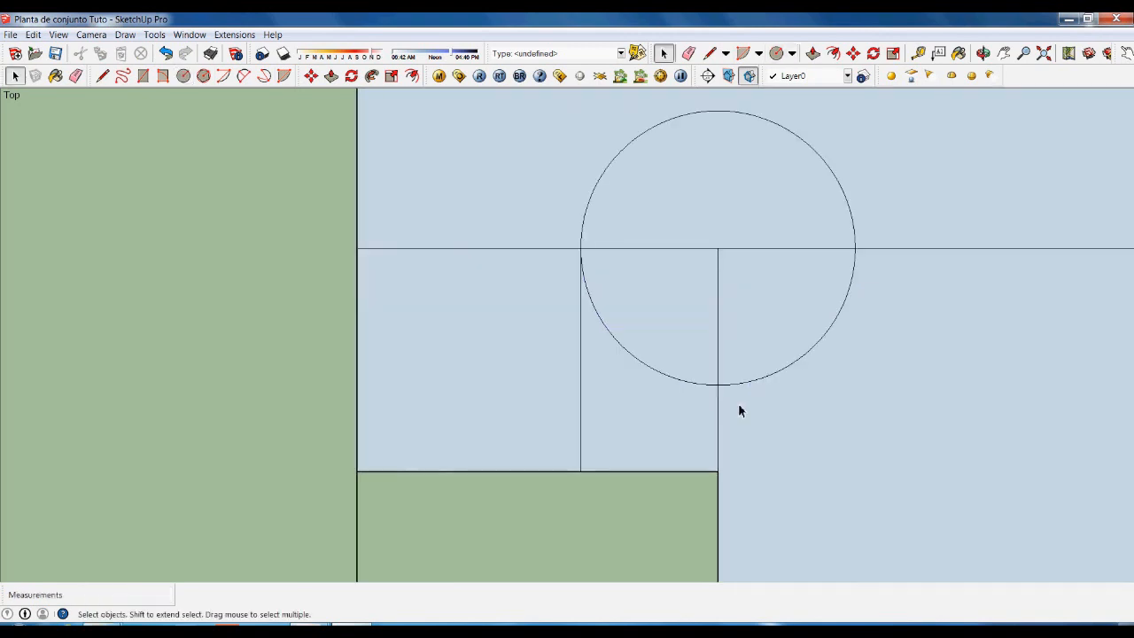
pyautogui.press('l')
pyautogui.click(718, 385)
pyautogui.click(581, 385)
pyautogui.press('space')
# Delete the circle's arcs and the faces in the squares to the right of and above the small rectangle.
pyautogui.scroll(-2, 765, 408)
pyautogui.scroll(2, 808, 435)
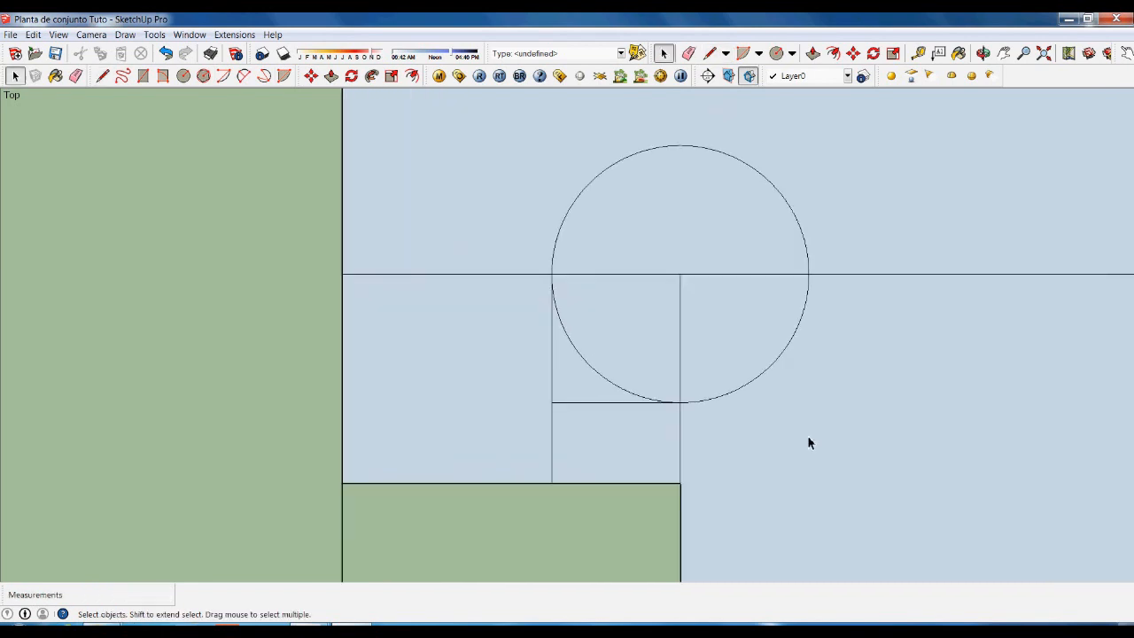
pyautogui.moveTo(808, 437); pyautogui.dragTo(713, 313)
pyautogui.press('Delete')
pyautogui.moveTo(814, 241); pyautogui.dragTo(573, 172)
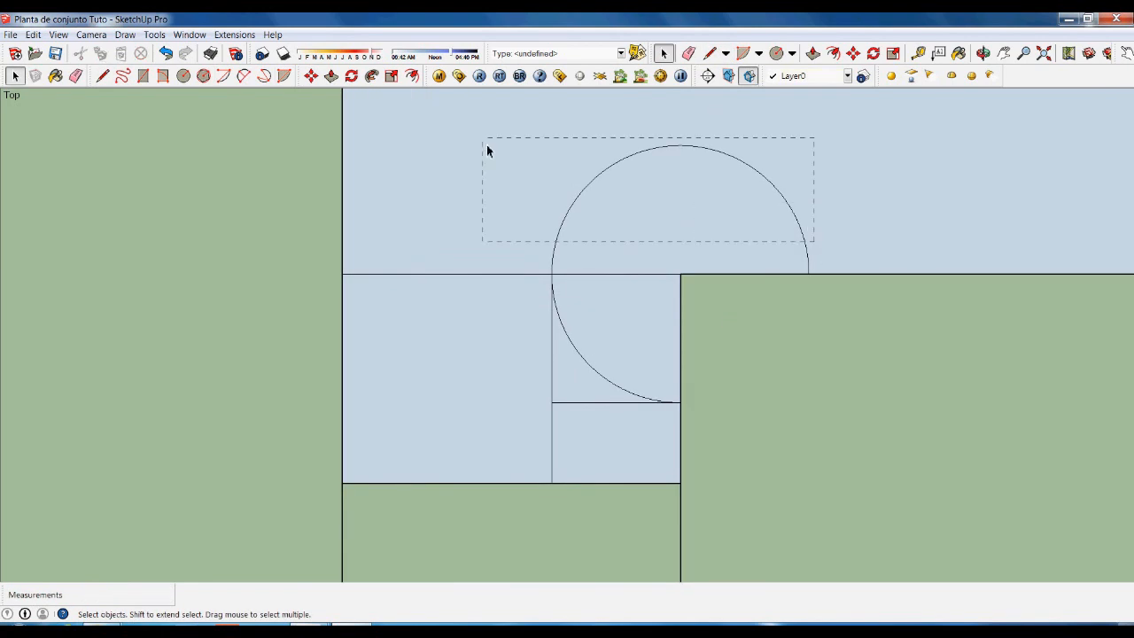
pyautogui.press('Delete')
# Delete the quarter arc and face in the newest small square and the face of the square beside it.
pyautogui.scroll(1, 615, 328)
pyautogui.doubleClick(570, 310)
pyautogui.press('Delete')
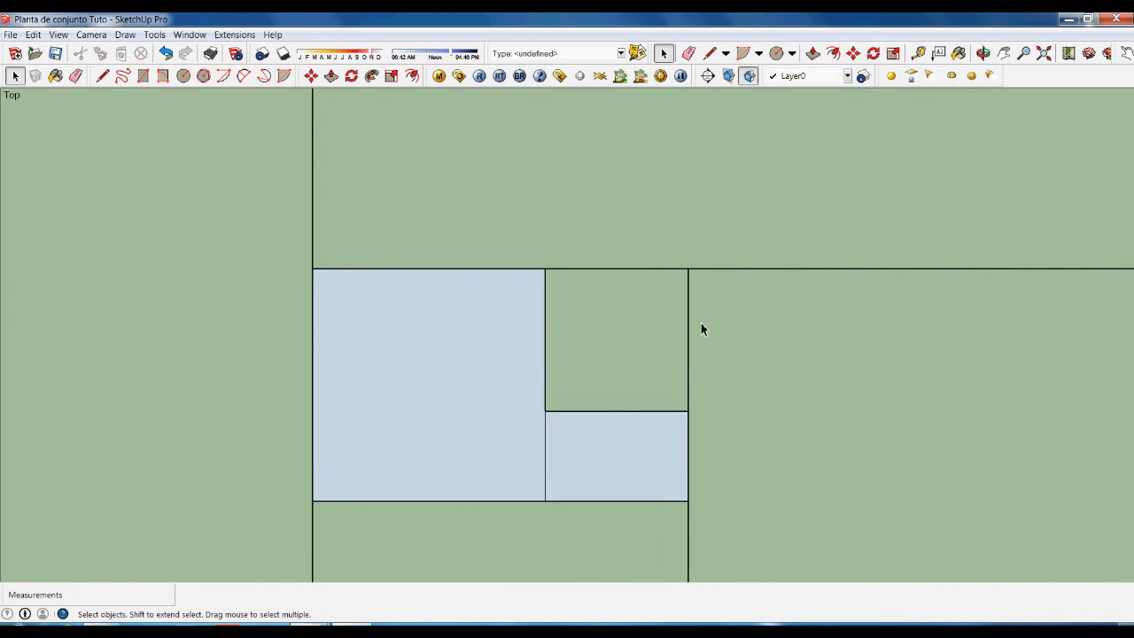
pyautogui.scroll(-1, 701, 329)
pyautogui.click(532, 381)
pyautogui.press('Delete')
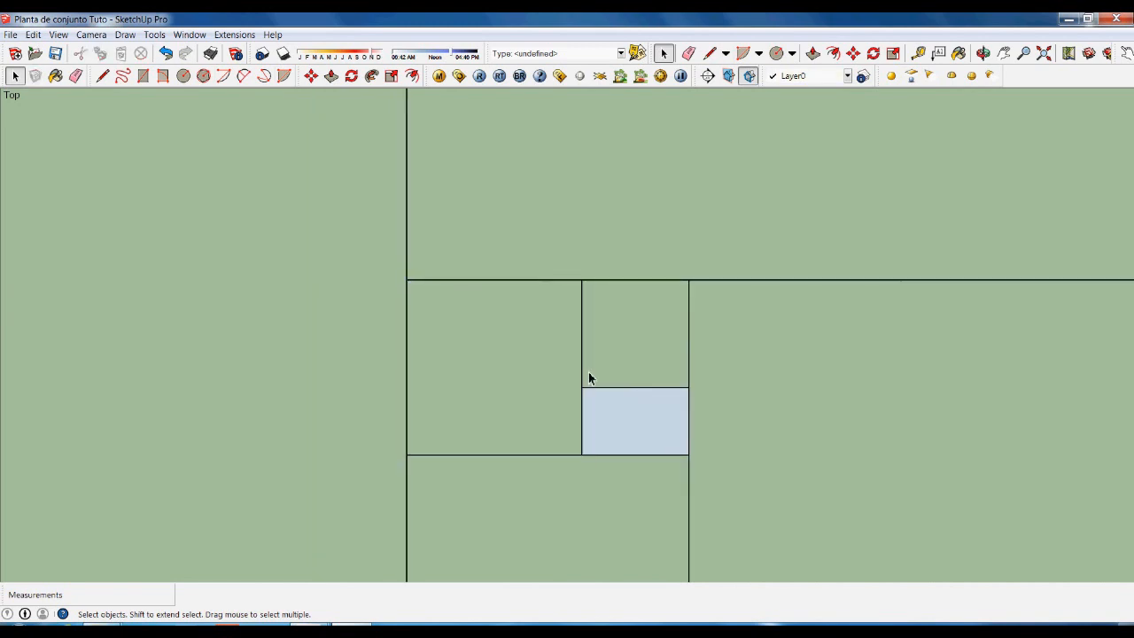
# Draw a quarter-circle pie in the large left square, centred on its lower-right corner, from its lower-left corner to its upper-right corner.
pyautogui.scroll(-3, 588, 378)
pyautogui.scroll(-3, 651, 469)
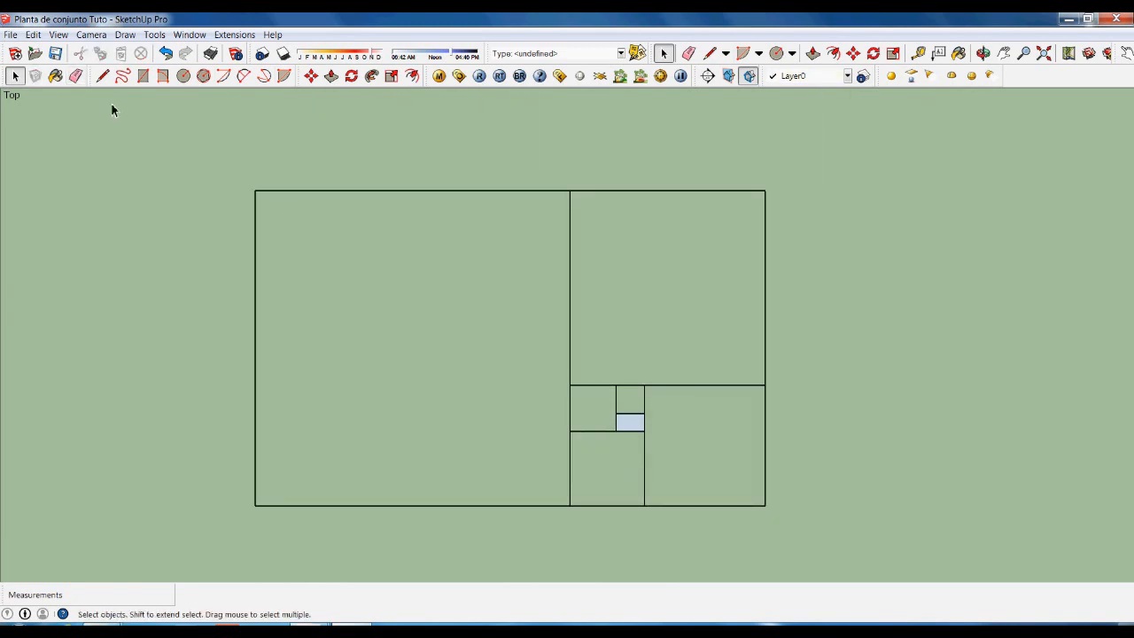
pyautogui.click(283, 77)
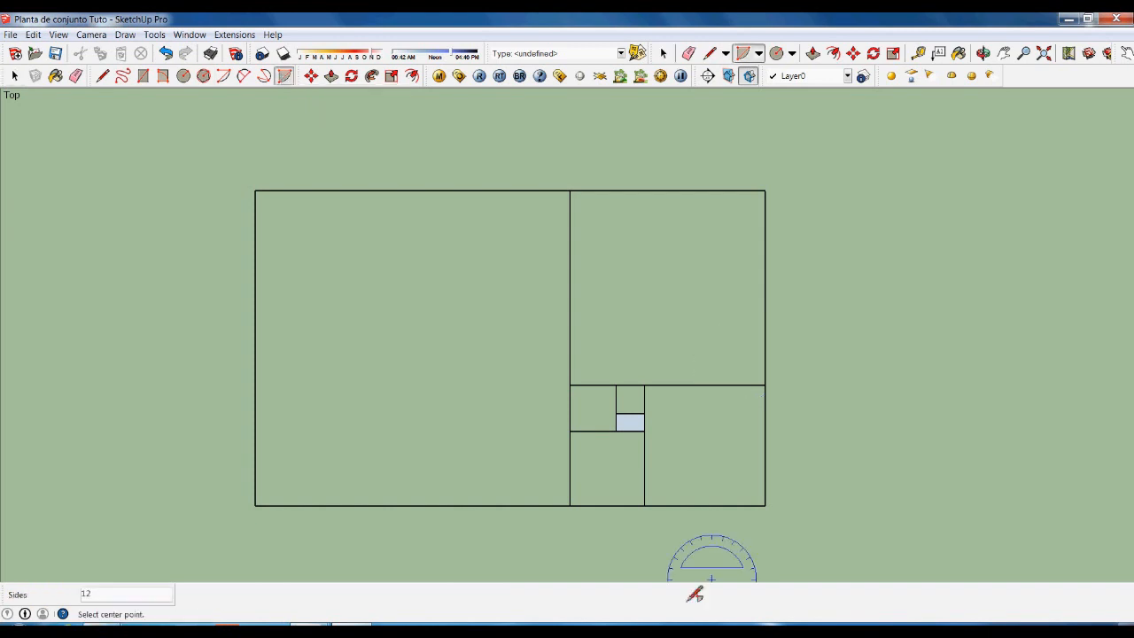
pyautogui.click(569, 506)
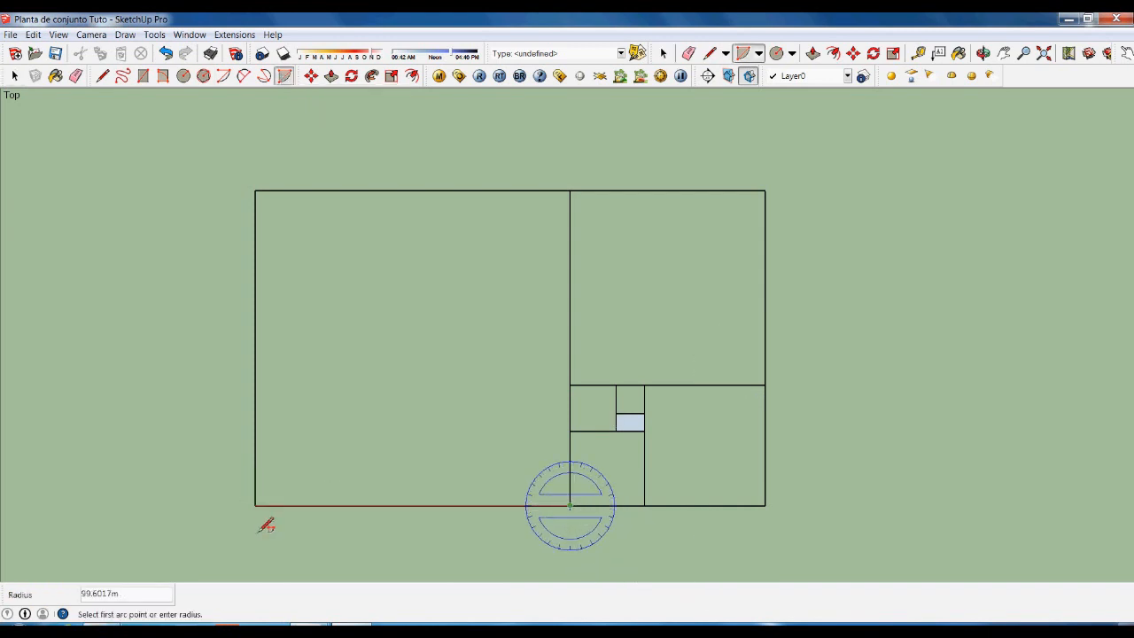
pyautogui.click(255, 506)
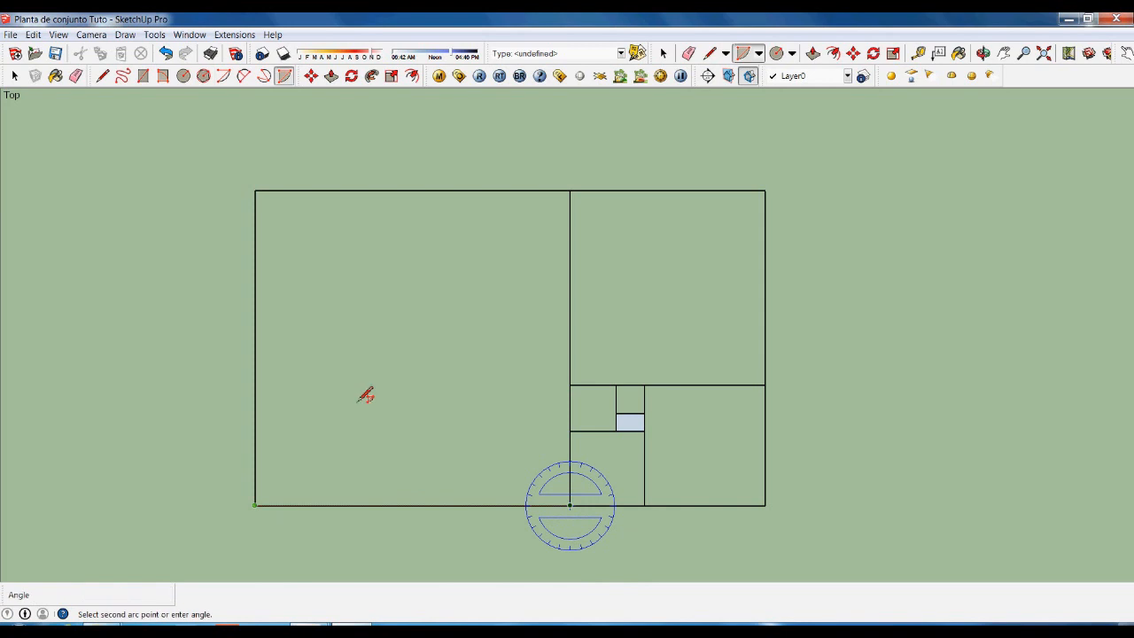
pyautogui.click(570, 191)
# Draw quarter-circle pies in the upper-right square, centred on its lower-left corner, and in the square below it, centred on its upper-left corner.
pyautogui.click(570, 385)
pyautogui.click(570, 191)
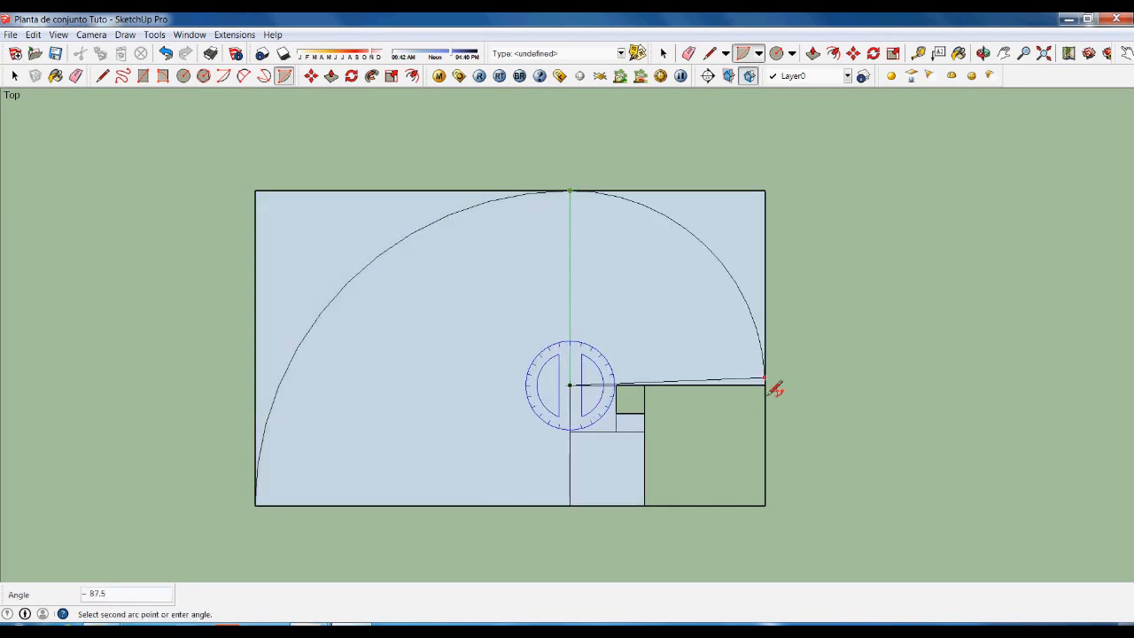
pyautogui.click(765, 386)
pyautogui.click(644, 386)
pyautogui.click(765, 385)
pyautogui.click(645, 517)
# Continue the spiral with quarter-circle pies in the next square, centred on its upper-right corner, and the one above it, centred on its lower-right corner.
pyautogui.scroll(2, 645, 518)
pyautogui.click(644, 385)
pyautogui.click(644, 498)
pyautogui.click(530, 385)
pyautogui.scroll(2, 582, 413)
pyautogui.click(607, 367)
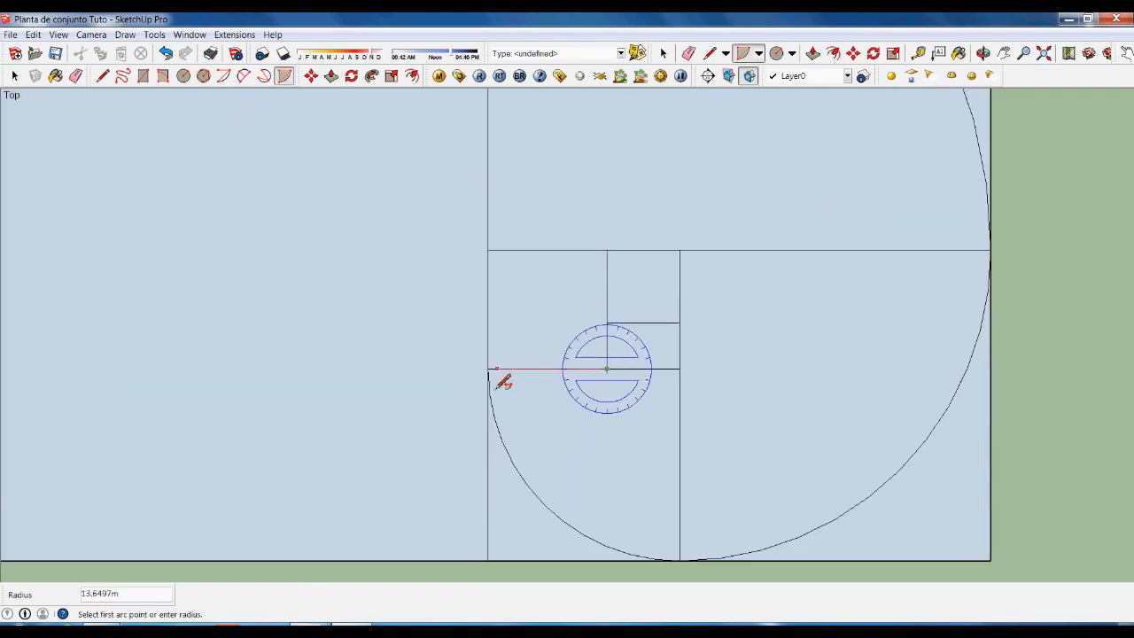
pyautogui.click(488, 368)
pyautogui.click(611, 273)
# Draw a quarter-circle pie in the smallest square, centred on its lower-left corner, from its upper-left corner to its lower-right corner.
pyautogui.scroll(2, 606, 307)
pyautogui.click(607, 333)
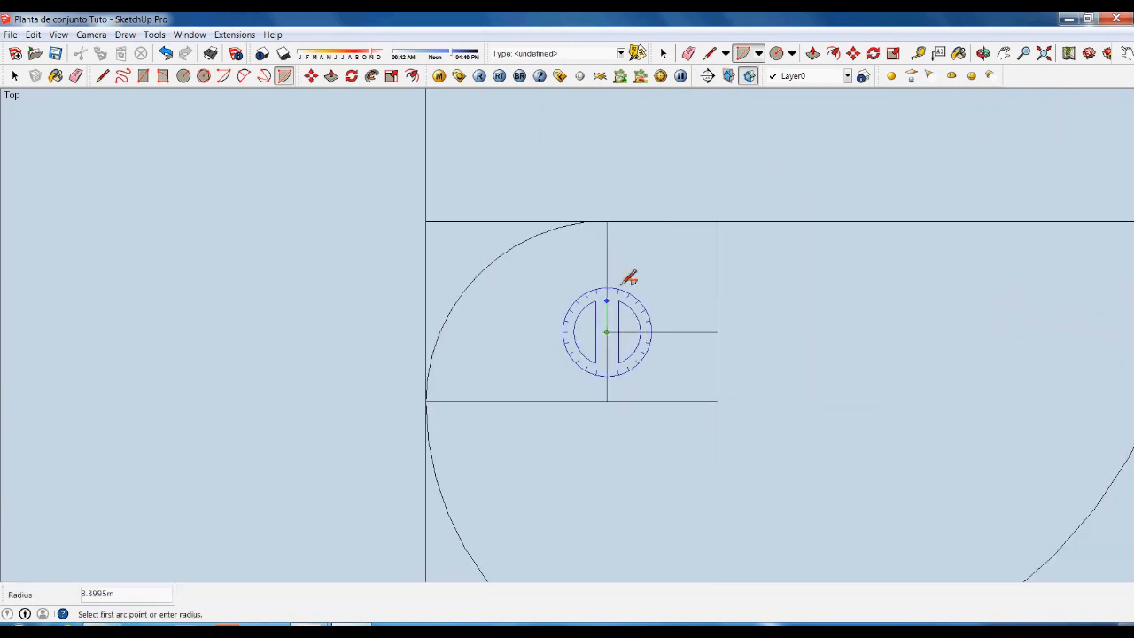
pyautogui.click(608, 224)
pyautogui.click(719, 335)
pyautogui.press('space')
# Copy the whole golden rectangle with its spiral horizontally into the empty area on its right.
pyautogui.scroll(-5, 568, 354)
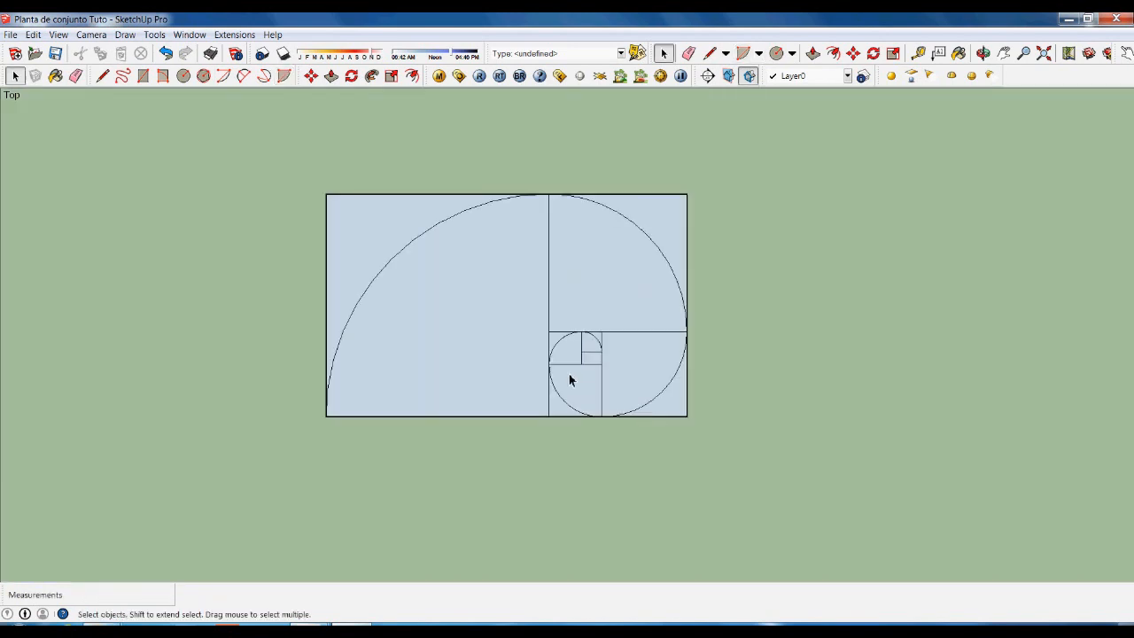
pyautogui.scroll(-3, 569, 380)
pyautogui.moveTo(395, 227); pyautogui.dragTo(752, 481)
pyautogui.press('m')
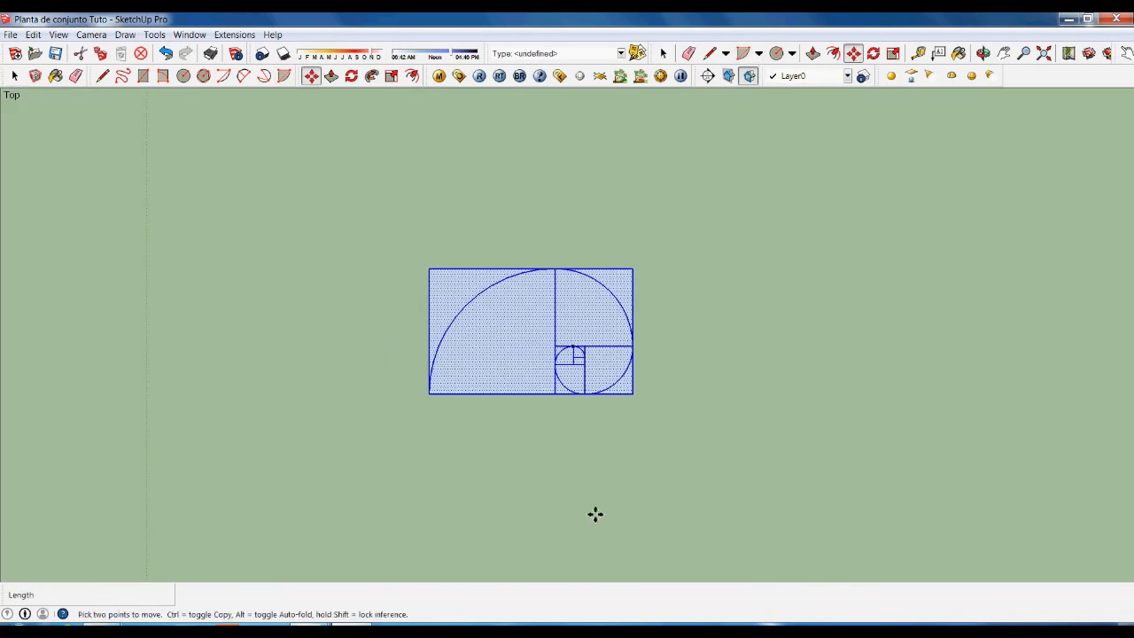
pyautogui.click(596, 514)
pyautogui.press('ctrl')
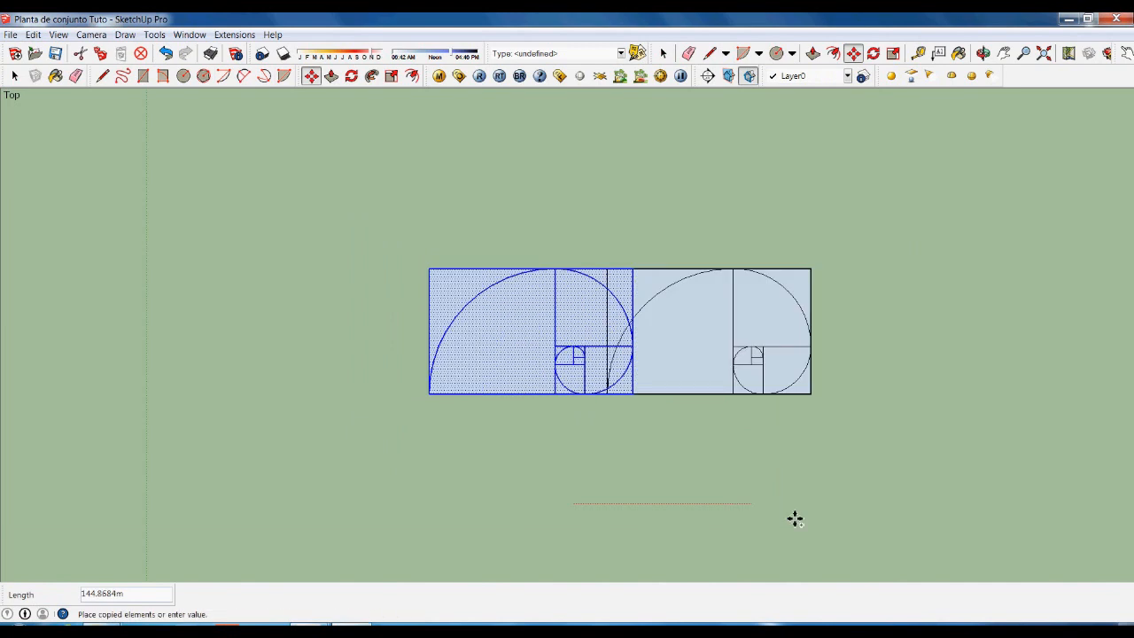
pyautogui.click(889, 514)
pyautogui.press('space')
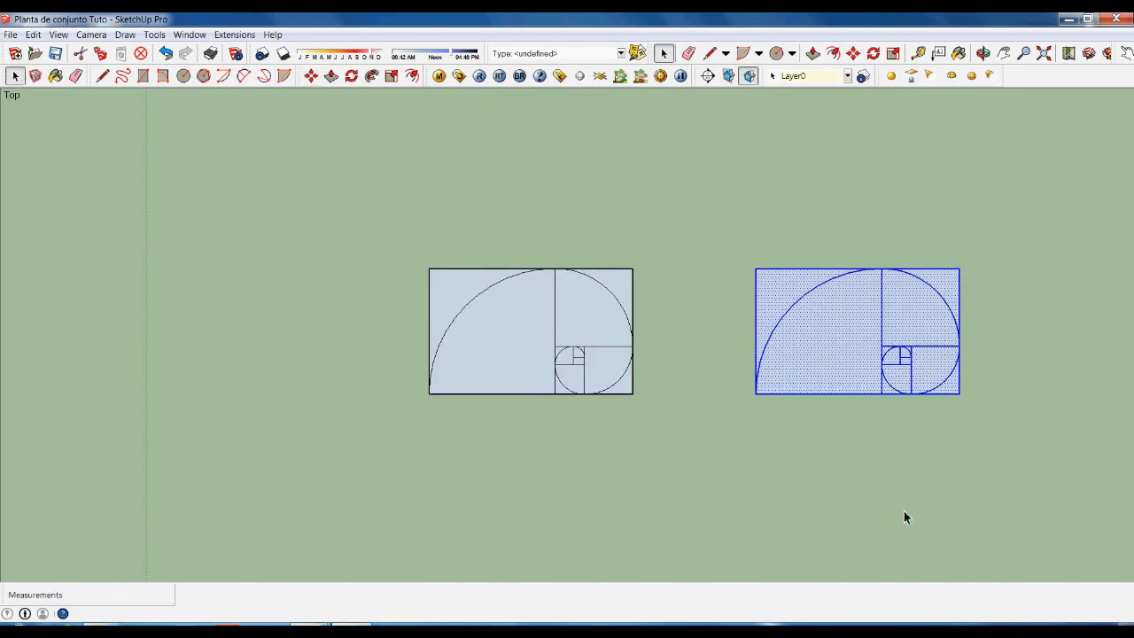
# Delete the pie faces and their straight edges in the two largest squares of the copied rectangle.
pyautogui.scroll(2, 871, 384)
pyautogui.click(859, 446)
pyautogui.click(765, 332)
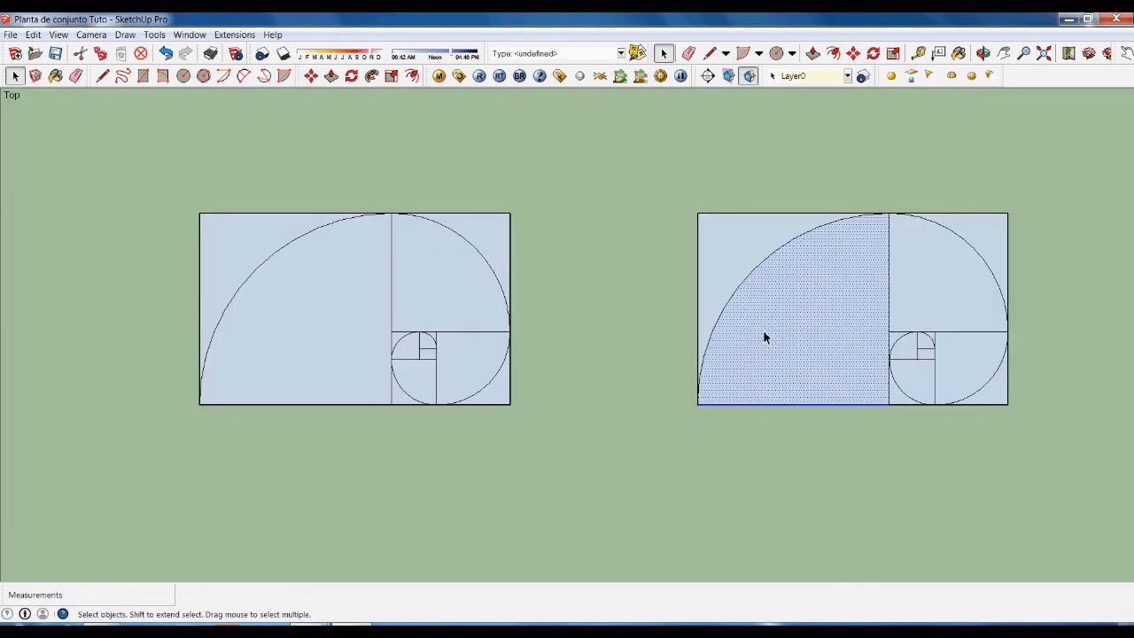
pyautogui.press('Delete')
pyautogui.click(983, 279)
pyautogui.press('Delete')
# Delete the corner faces and outer edges outside the spiral's two largest arcs.
pyautogui.scroll(2, 1030, 255)
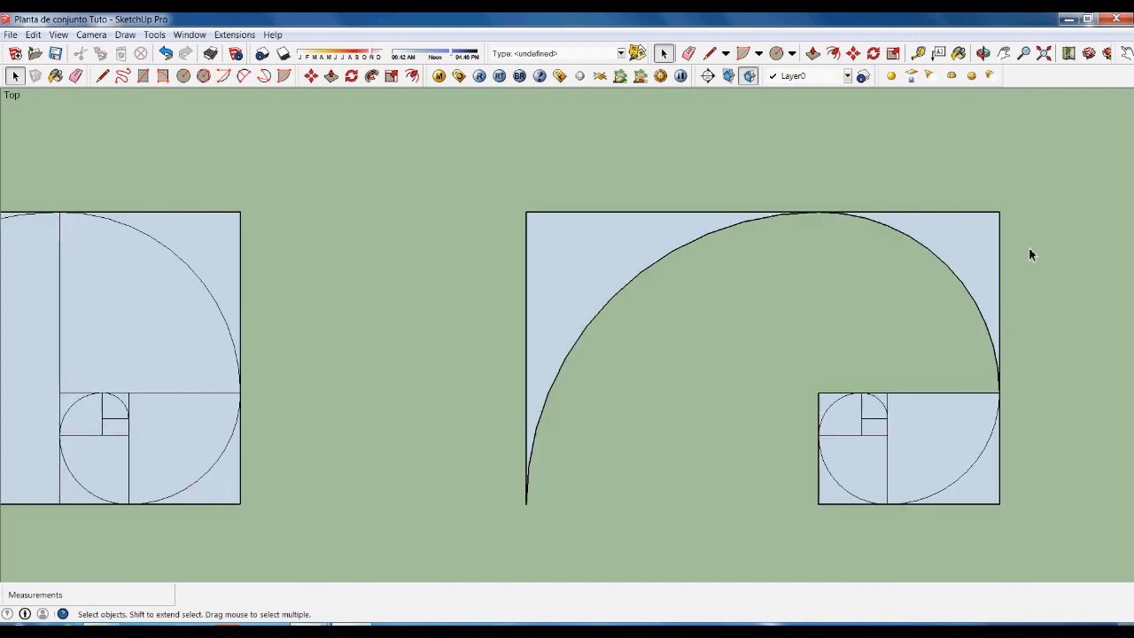
pyautogui.click(980, 266)
pyautogui.press('Delete')
pyautogui.click(553, 300)
pyautogui.press('Delete')
# Delete the faces and straight edges of the copy's lower-right square, keeping its arc.
pyautogui.scroll(2, 1055, 512)
pyautogui.click(964, 471)
pyautogui.press('Delete')
pyautogui.click(849, 477)
pyautogui.press('Delete')
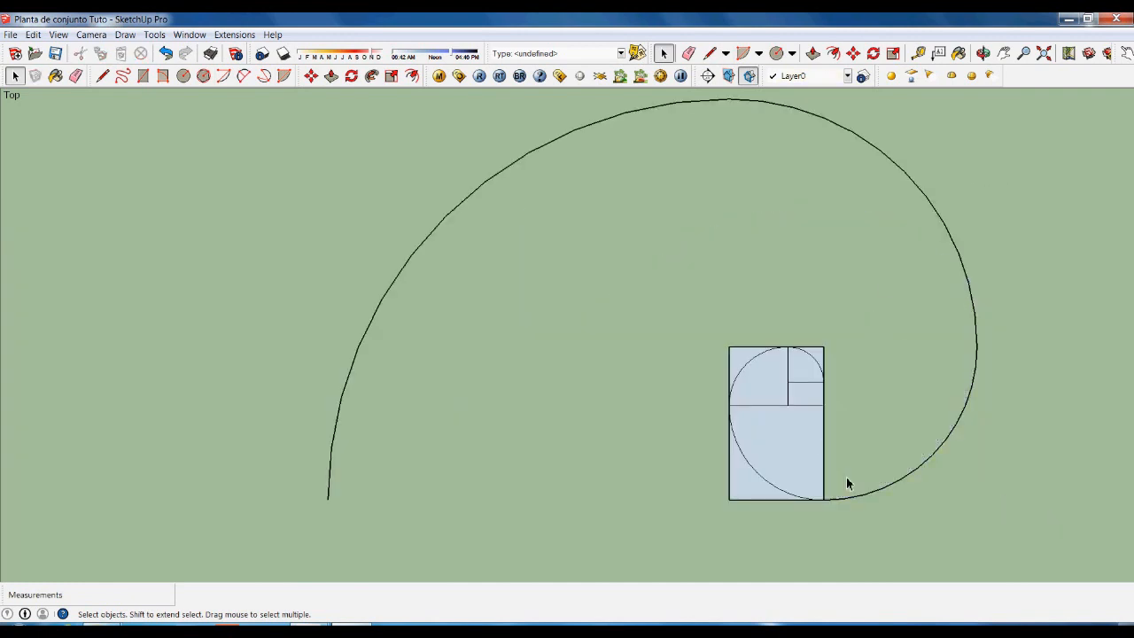
# Delete the faces and edges of the next lower square and the upper-left corner piece outside the arc above it.
pyautogui.scroll(2, 847, 475)
pyautogui.click(693, 493)
pyautogui.press('Delete')
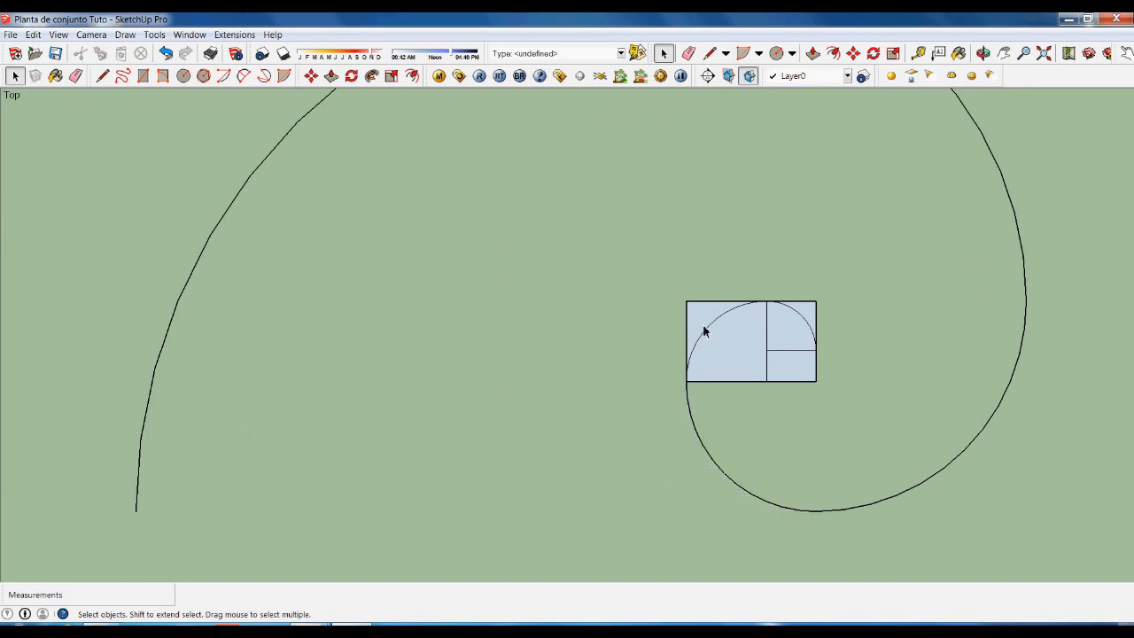
pyautogui.scroll(2, 700, 336)
pyautogui.click(696, 349)
pyautogui.press('Delete')
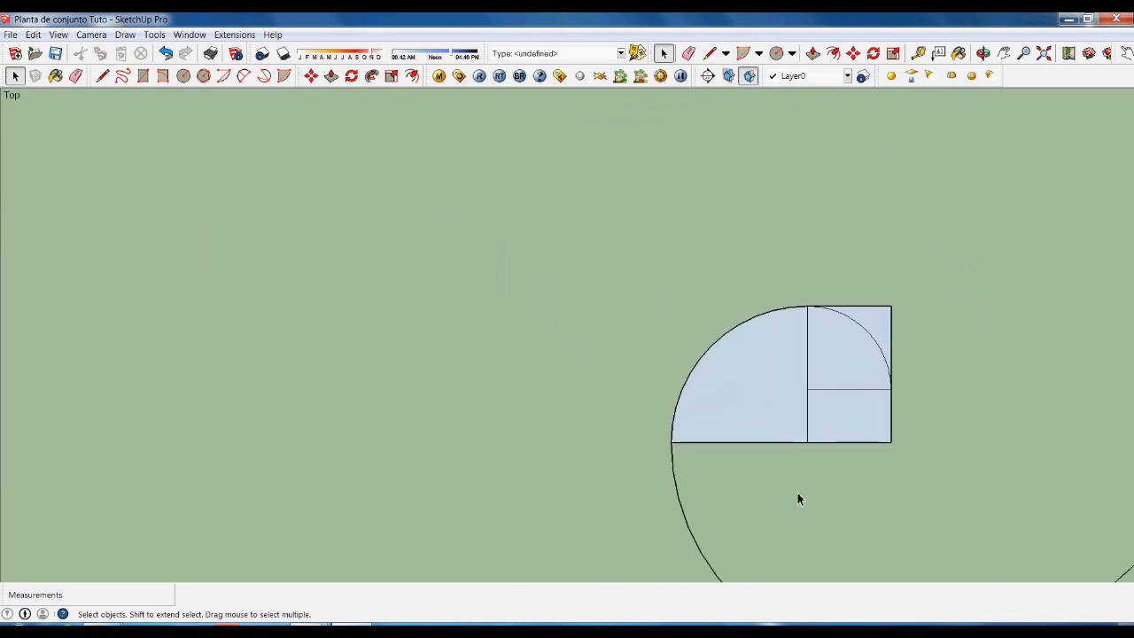
# Delete the faces and straight edges enclosed by the two innermost arcs.
pyautogui.click(759, 438)
pyautogui.press('Delete')
pyautogui.click(813, 418)
pyautogui.press('Delete')
# Delete the last corner face and the remaining straight edges beside the innermost arc, leaving only the spiral curve.
pyautogui.scroll(2, 928, 334)
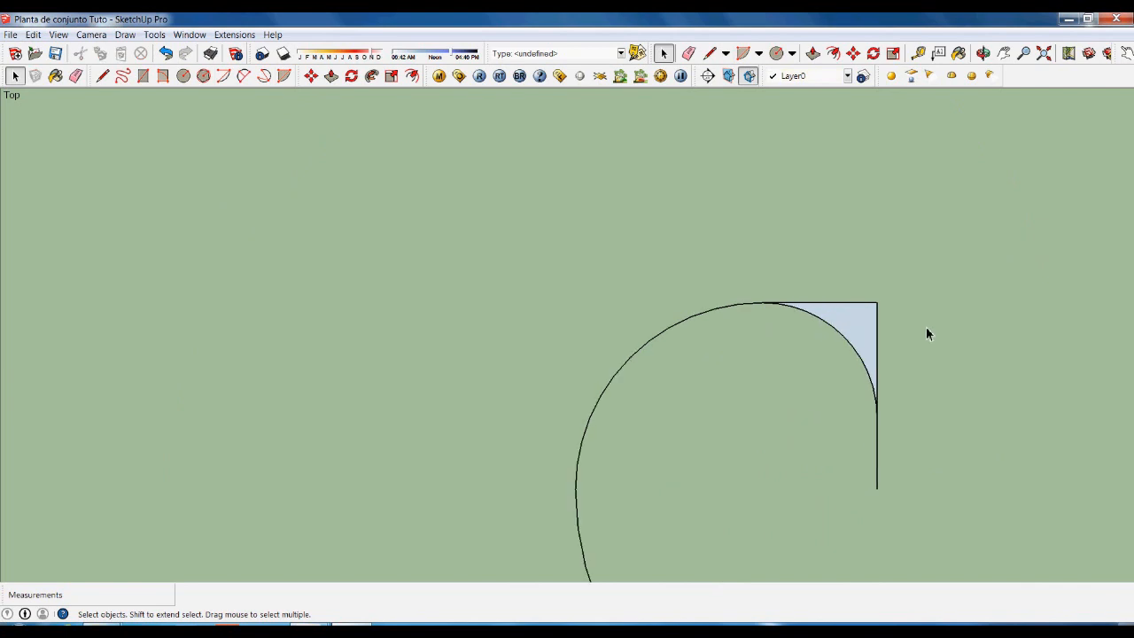
pyautogui.moveTo(861, 302); pyautogui.dragTo(858, 317)
pyautogui.click(878, 479)
pyautogui.press('Delete')
pyautogui.moveTo(865, 281); pyautogui.dragTo(863, 274)
pyautogui.press('Delete')
pyautogui.scroll(-10, 798, 337)
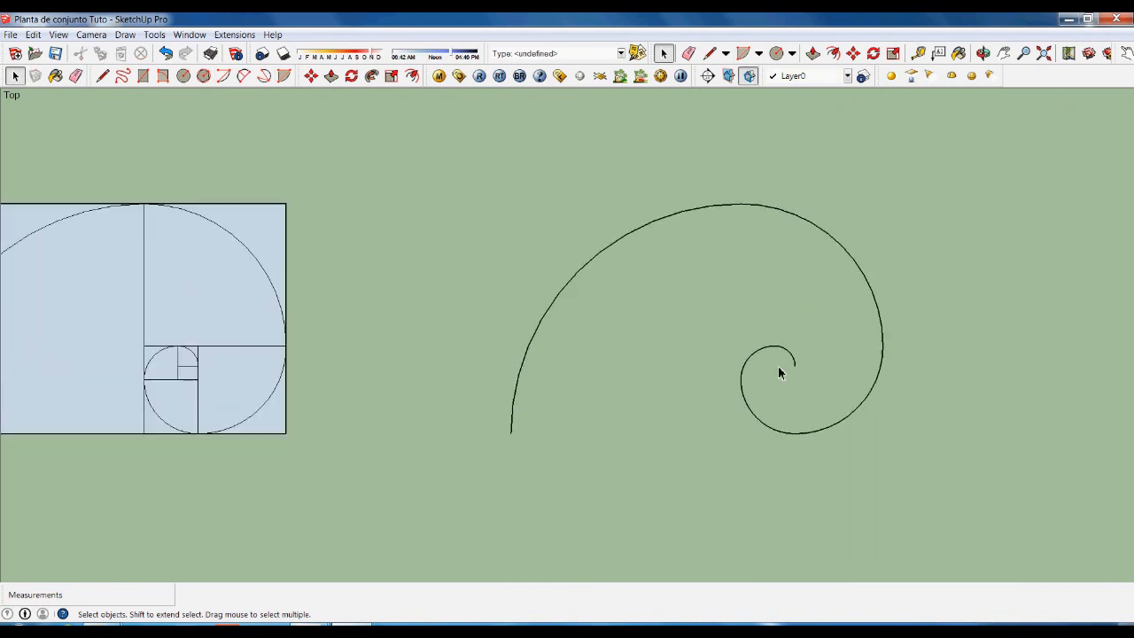
# Copy the bare spiral curve upward, placing the duplicate above the original.
pyautogui.scroll(-2, 728, 367)
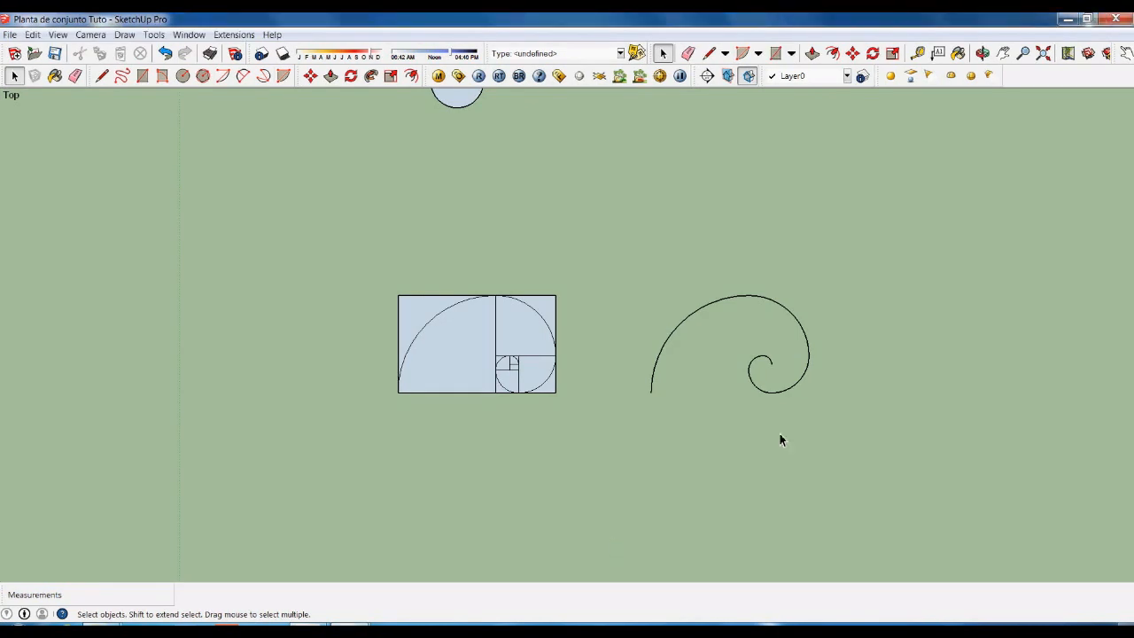
pyautogui.scroll(-2, 566, 440)
pyautogui.scroll(1, 749, 336)
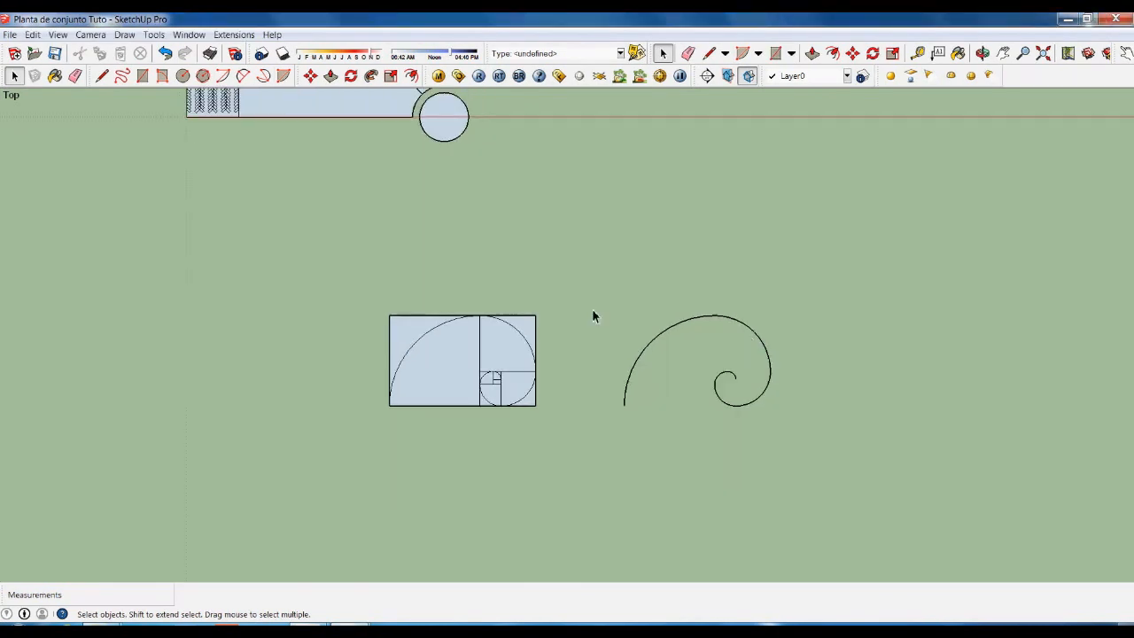
pyautogui.moveTo(593, 268); pyautogui.dragTo(846, 496)
pyautogui.press('m')
pyautogui.click(848, 497)
pyautogui.press('ctrl')
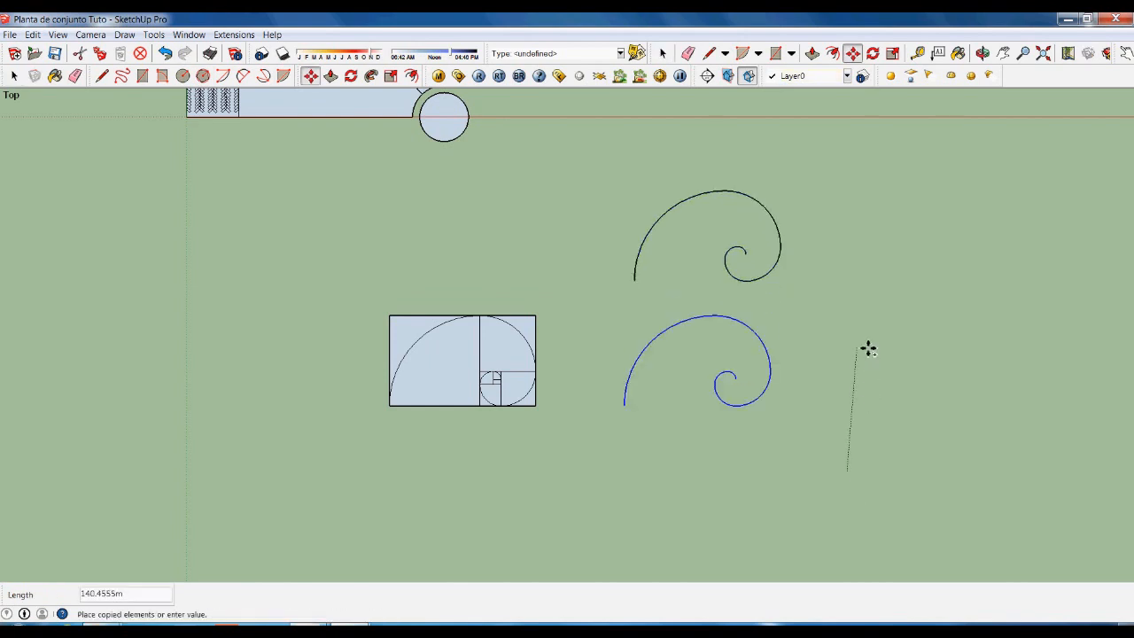
pyautogui.click(856, 257)
# Move the upper spiral copy about 433 m into the site plan, with its inner curl over the centre of the small circle.
pyautogui.scroll(-5, 729, 382)
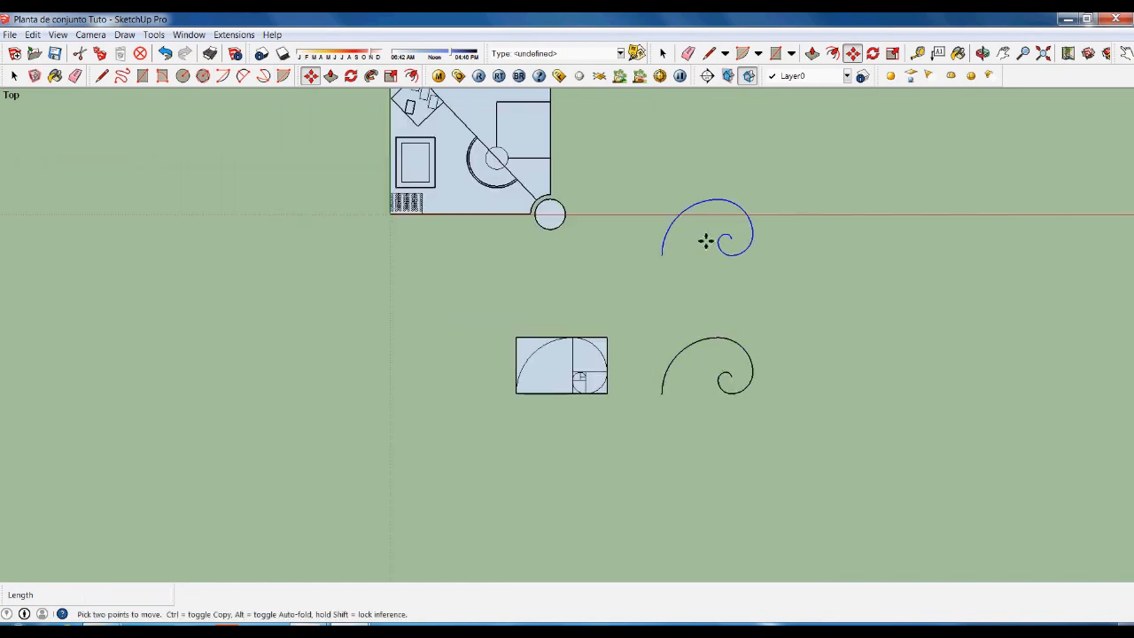
pyautogui.scroll(3, 621, 217)
pyautogui.scroll(2, 557, 225)
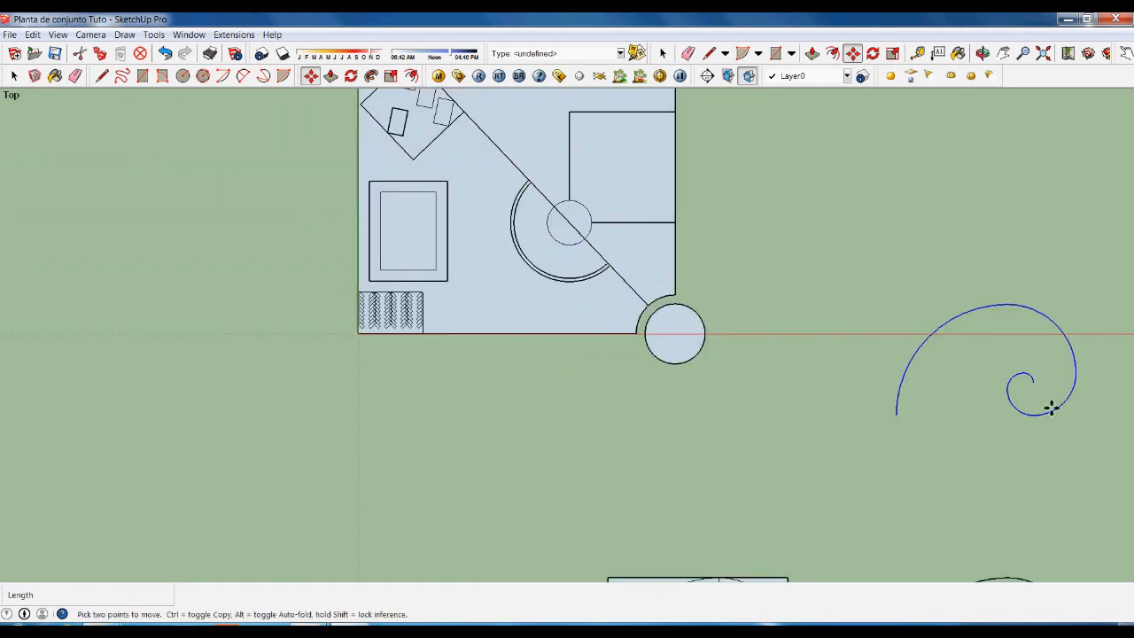
pyautogui.scroll(2, 1051, 406)
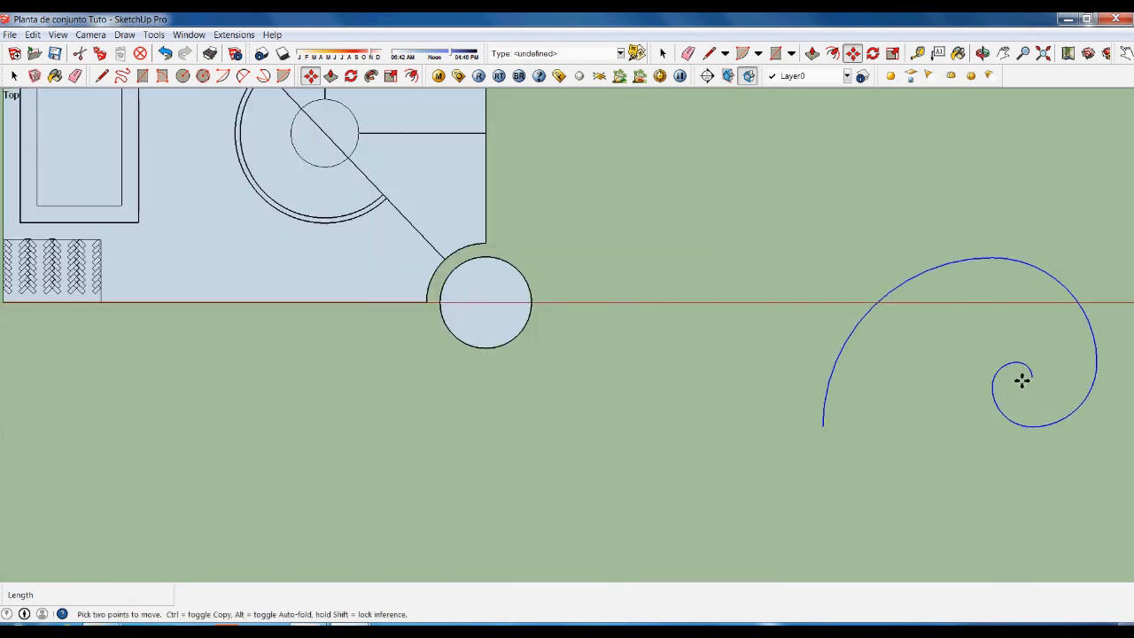
pyautogui.scroll(2, 1013, 391)
pyautogui.press('space')
pyautogui.click(1025, 412)
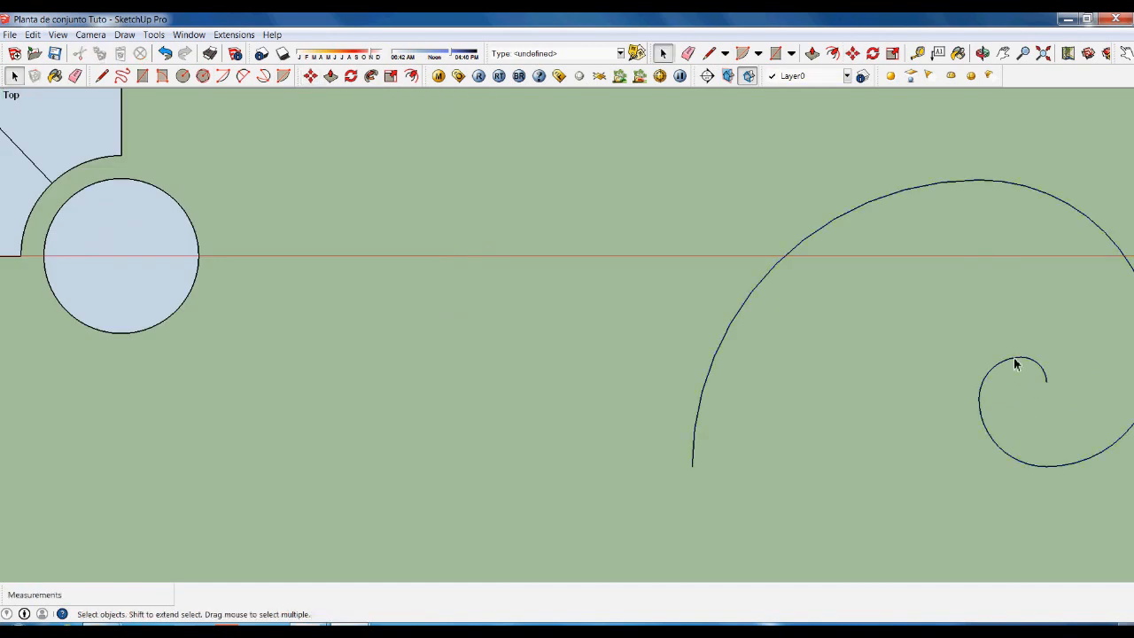
pyautogui.scroll(-2, 513, 239)
pyautogui.click(810, 358)
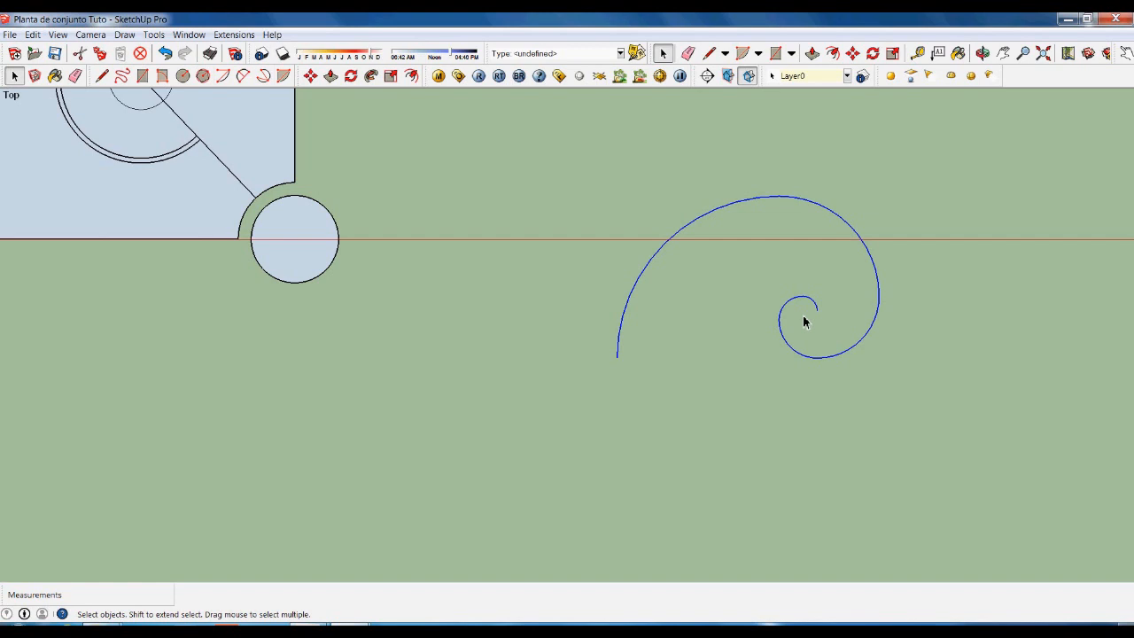
pyautogui.press('m')
pyautogui.scroll(2, 826, 326)
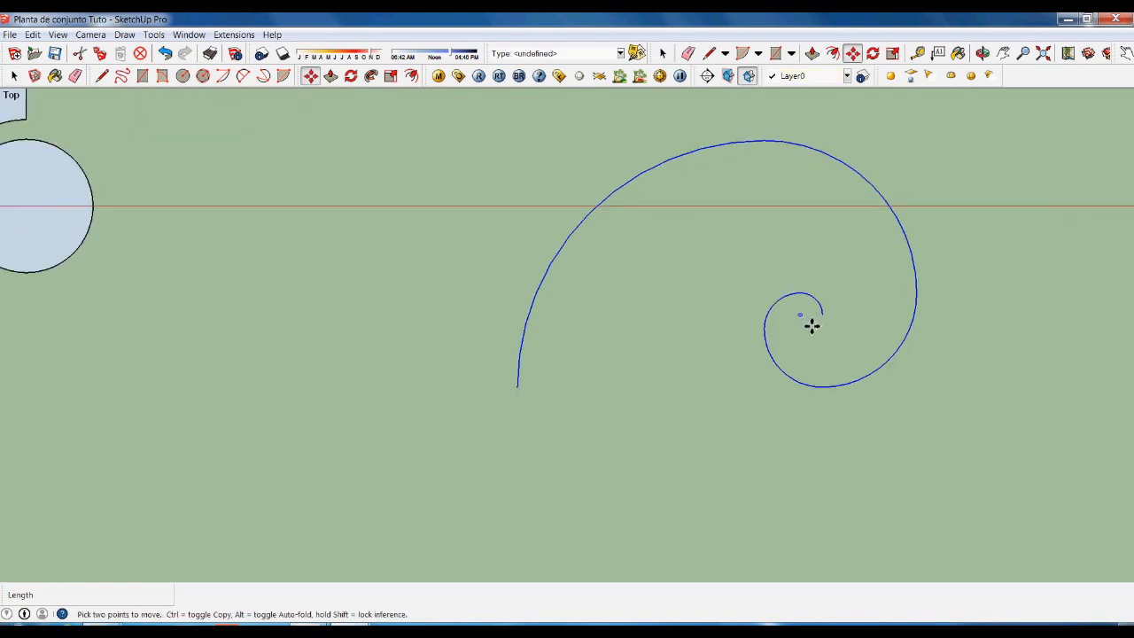
pyautogui.click(813, 324)
pyautogui.scroll(-5, 845, 377)
pyautogui.scroll(2, 611, 333)
pyautogui.scroll(4, 585, 301)
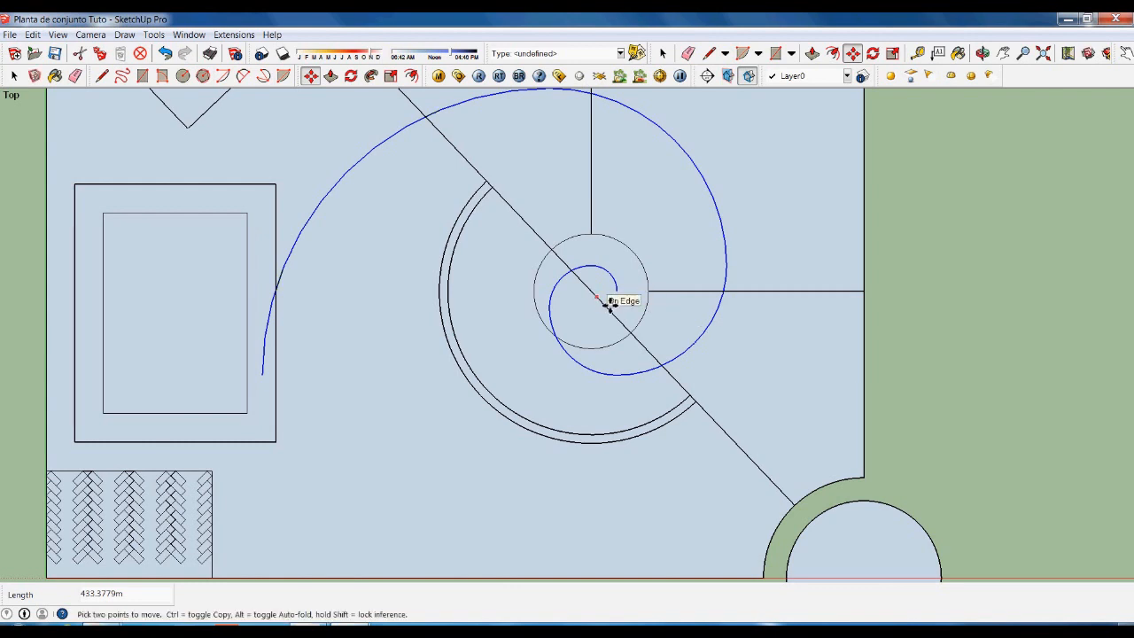
pyautogui.press('Escape')
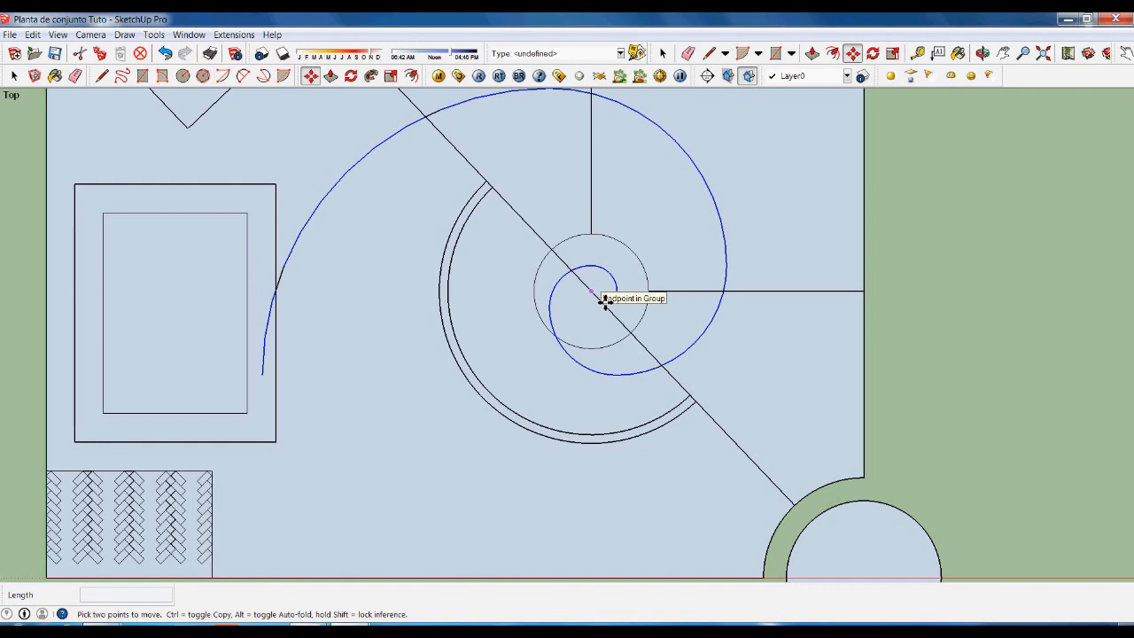
# Make a copy of the spiral rotated 45° counter-clockwise about the small circle's centre.
pyautogui.press('q')
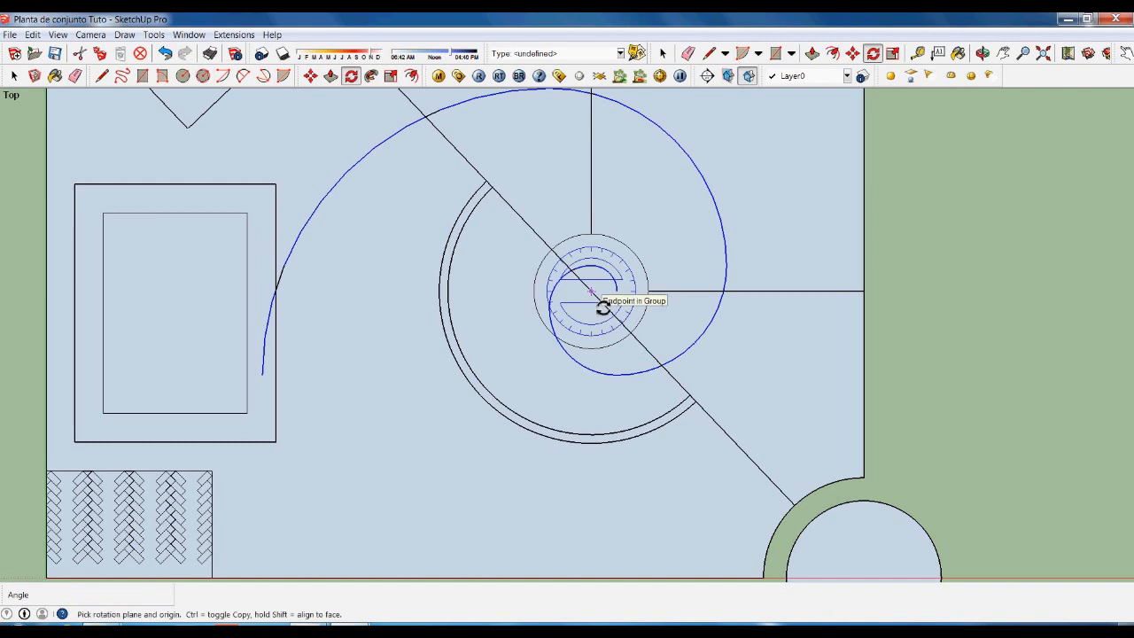
pyautogui.click(592, 291)
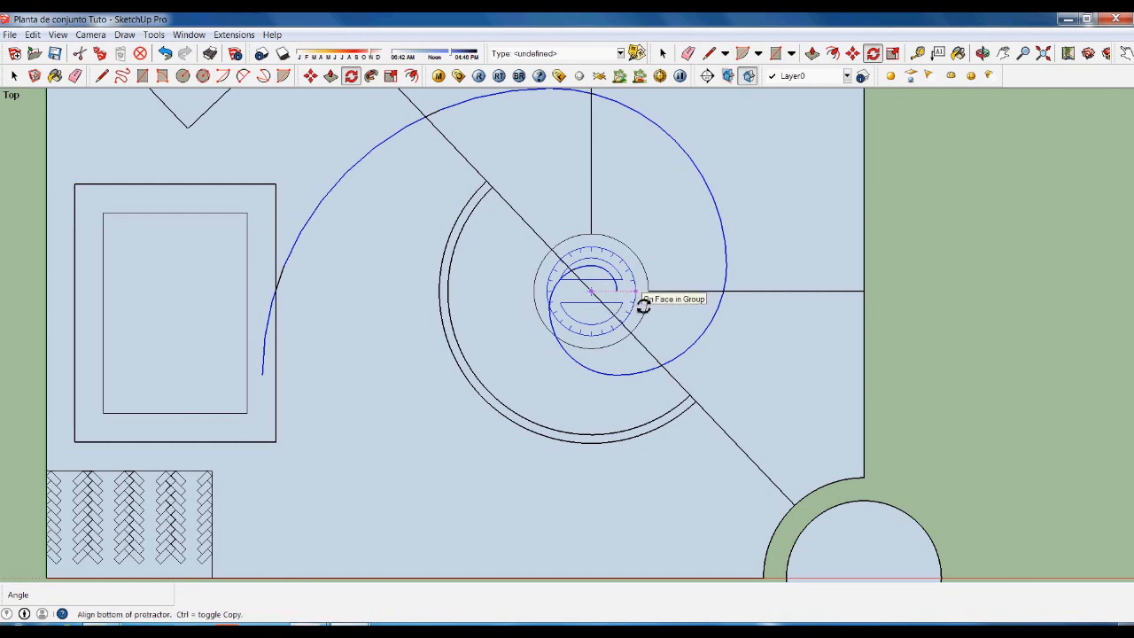
pyautogui.click(643, 303)
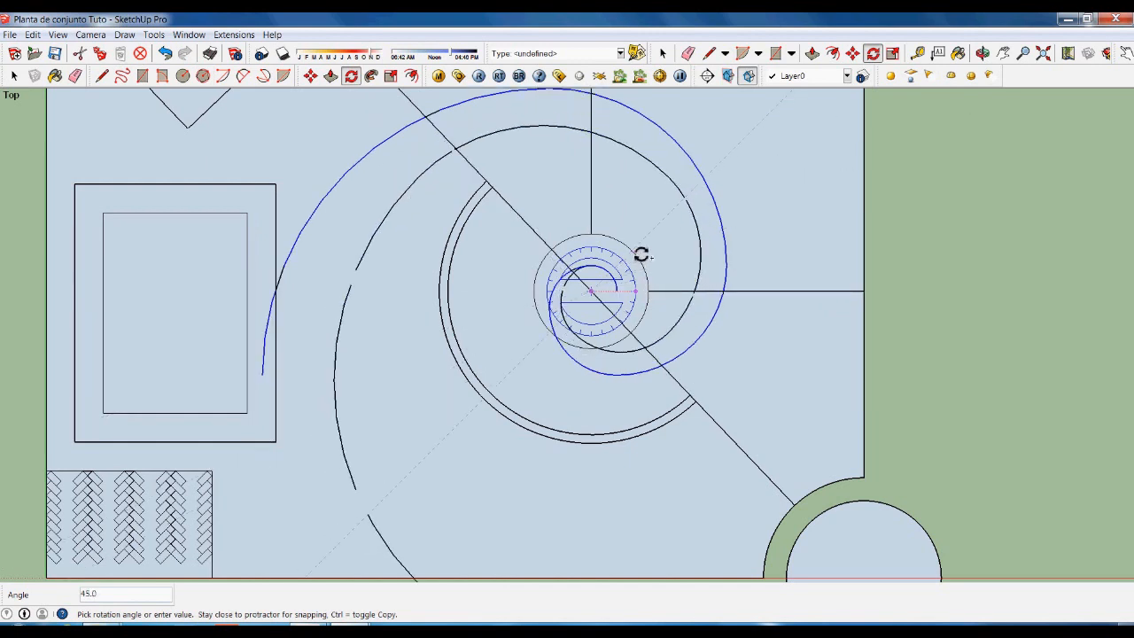
pyautogui.scroll(-2, 641, 255)
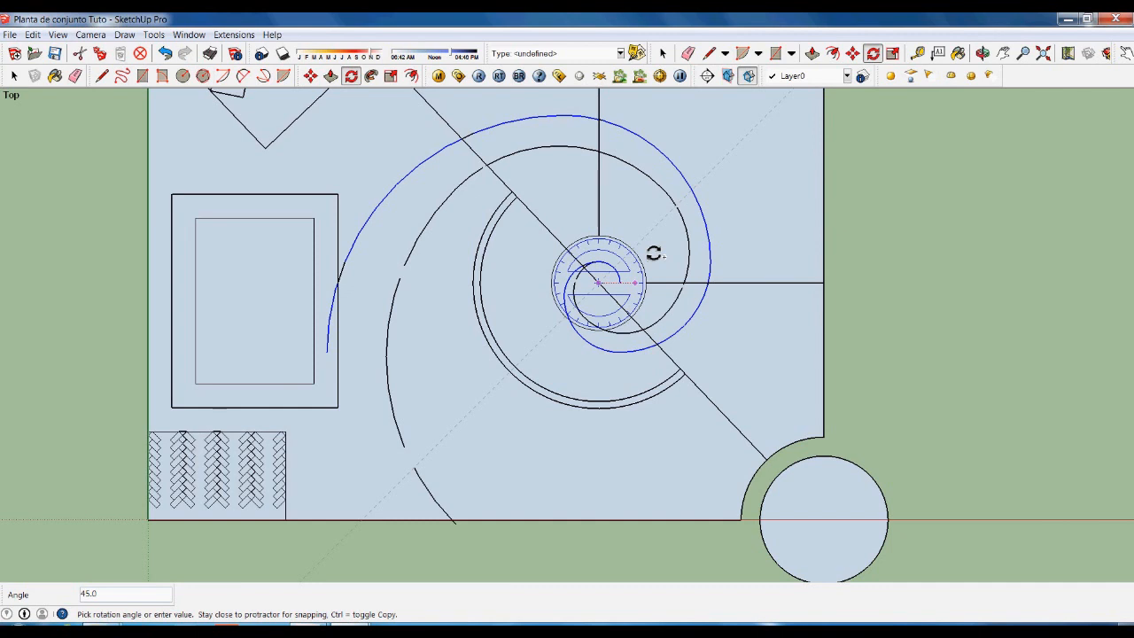
pyautogui.press('Escape')
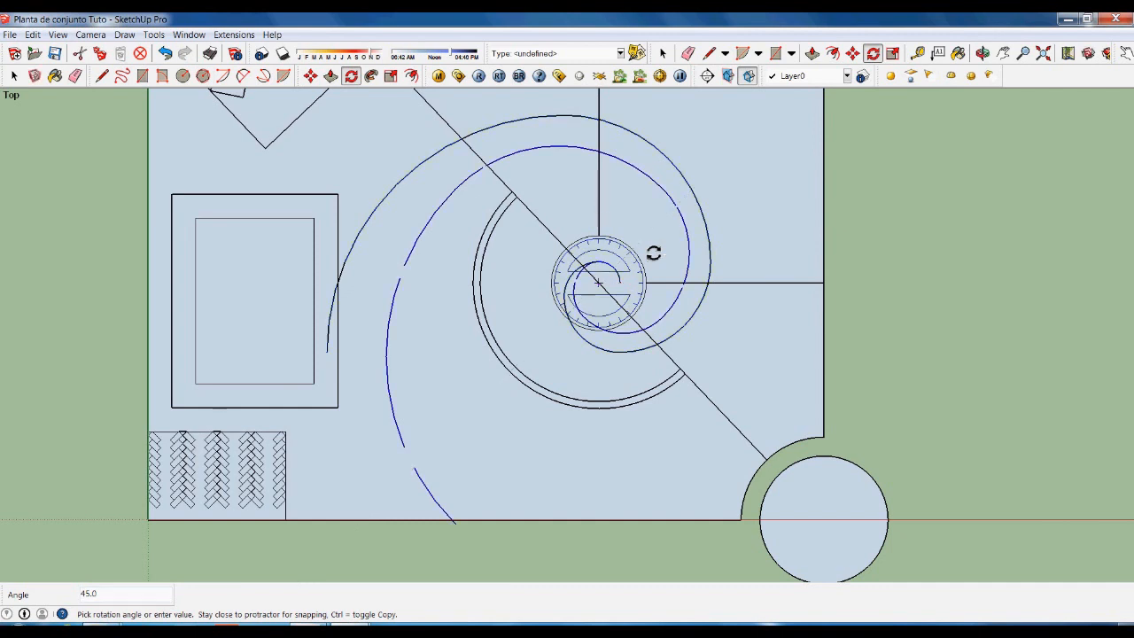
pyautogui.press('space')
pyautogui.click(909, 431)
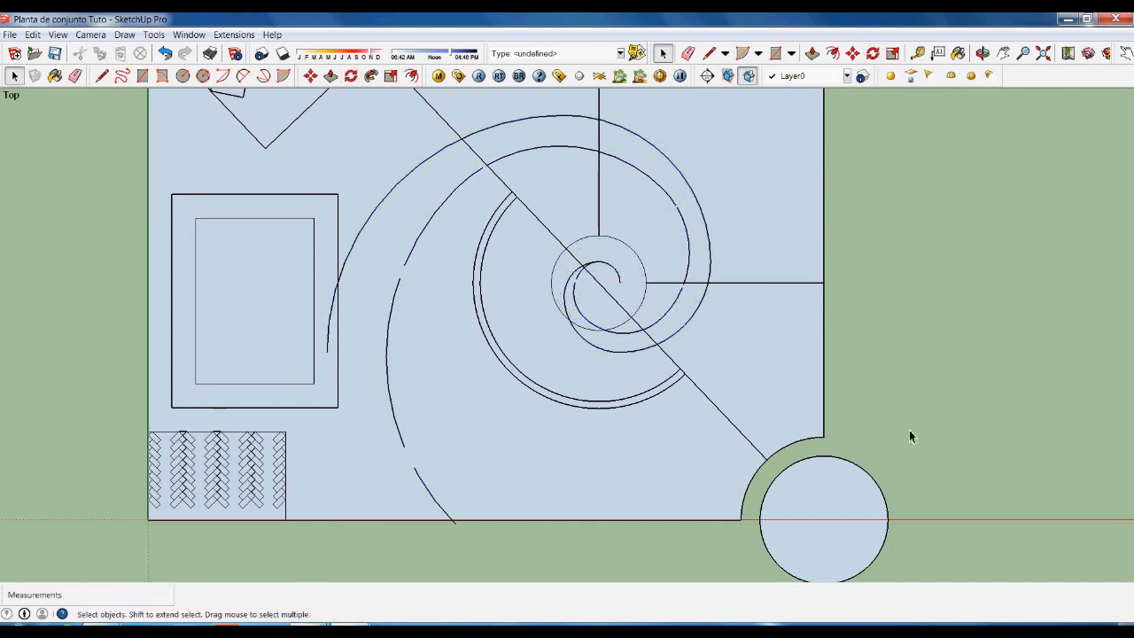
# Delete the outer spiral's end piece that crosses into the large double-outlined rectangle.
pyautogui.scroll(-2, 680, 397)
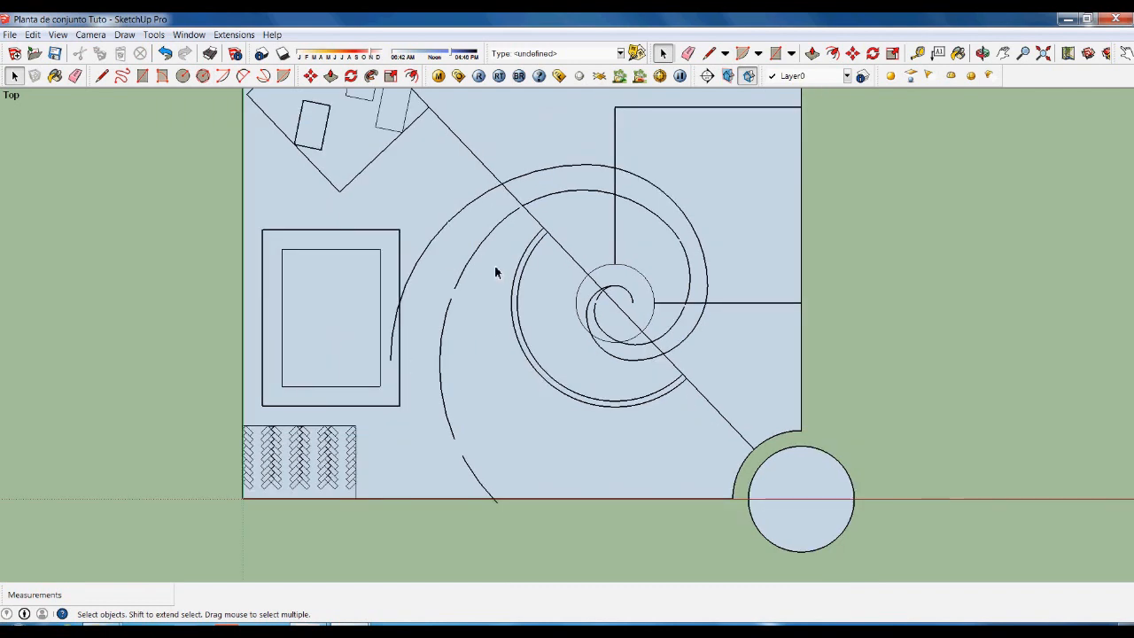
pyautogui.scroll(1, 548, 232)
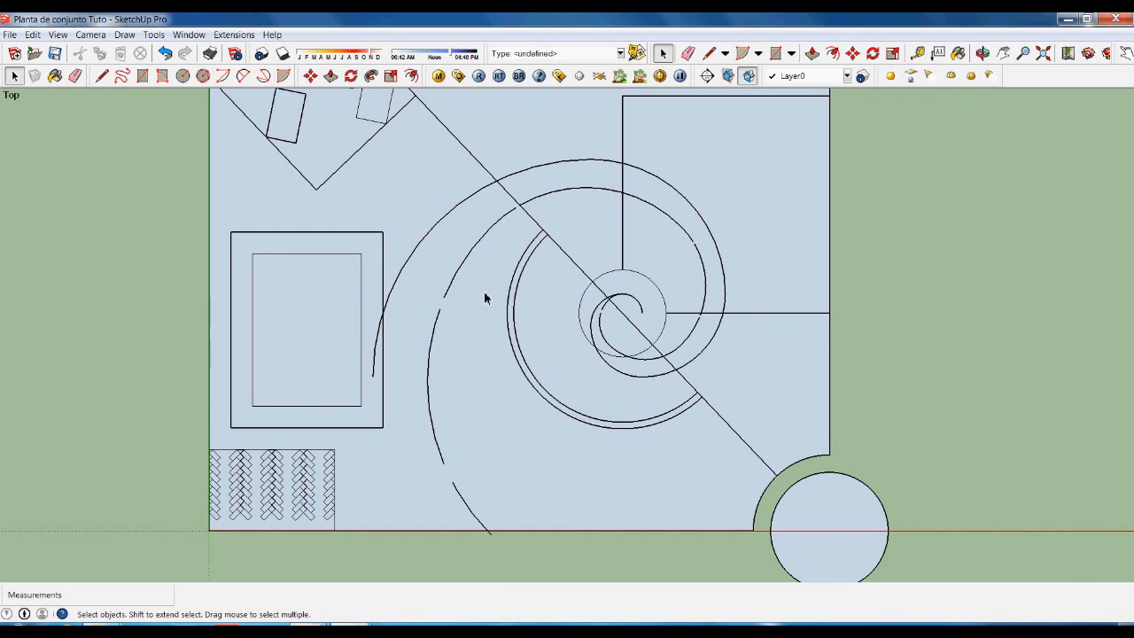
pyautogui.scroll(1, 408, 326)
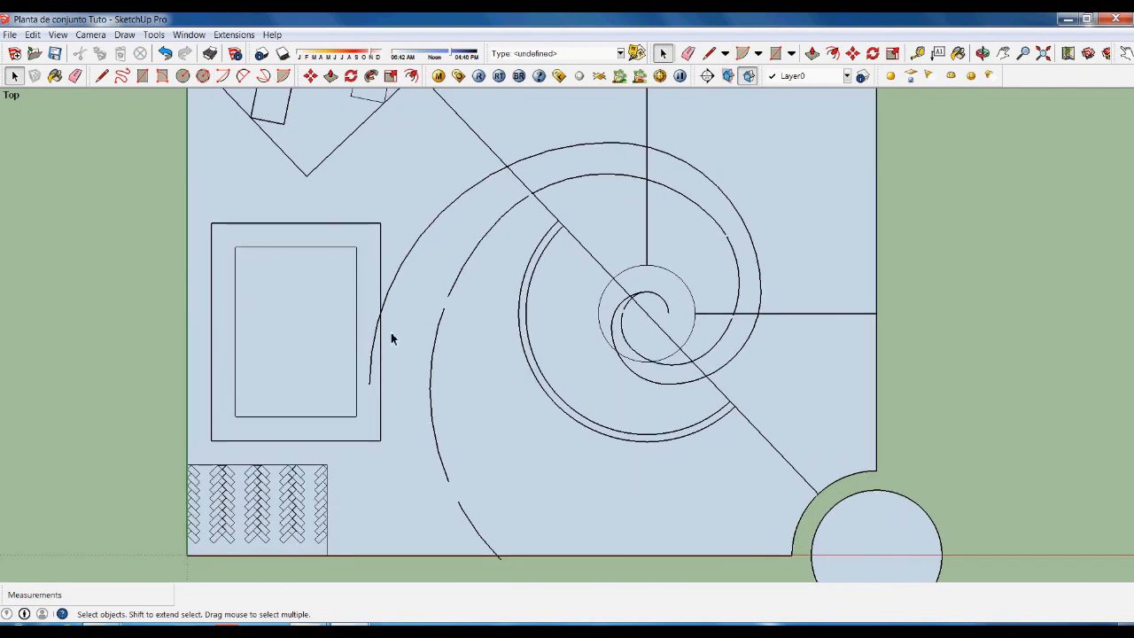
pyautogui.scroll(2, 392, 338)
pyautogui.scroll(-2, 467, 359)
pyautogui.scroll(2, 464, 348)
pyautogui.scroll(-2, 459, 368)
pyautogui.scroll(3, 471, 339)
pyautogui.scroll(1, 470, 339)
pyautogui.click(469, 341)
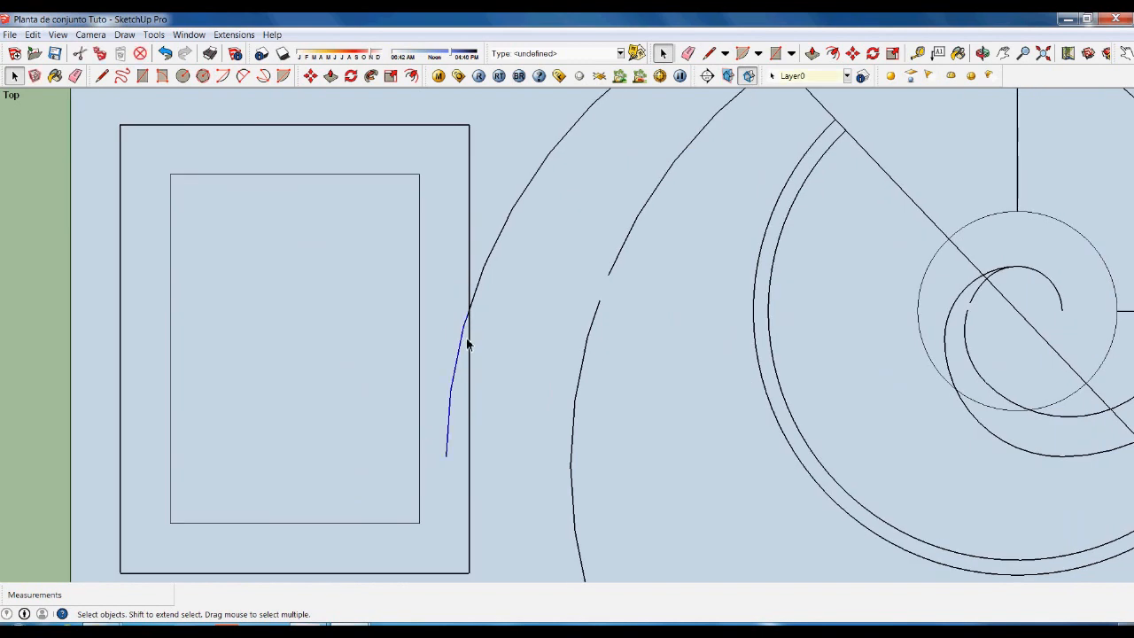
pyautogui.press('Delete')
# Delete the innermost curls of both spirals inside the small circle, back to the diagonal line.
pyautogui.scroll(-3, 430, 372)
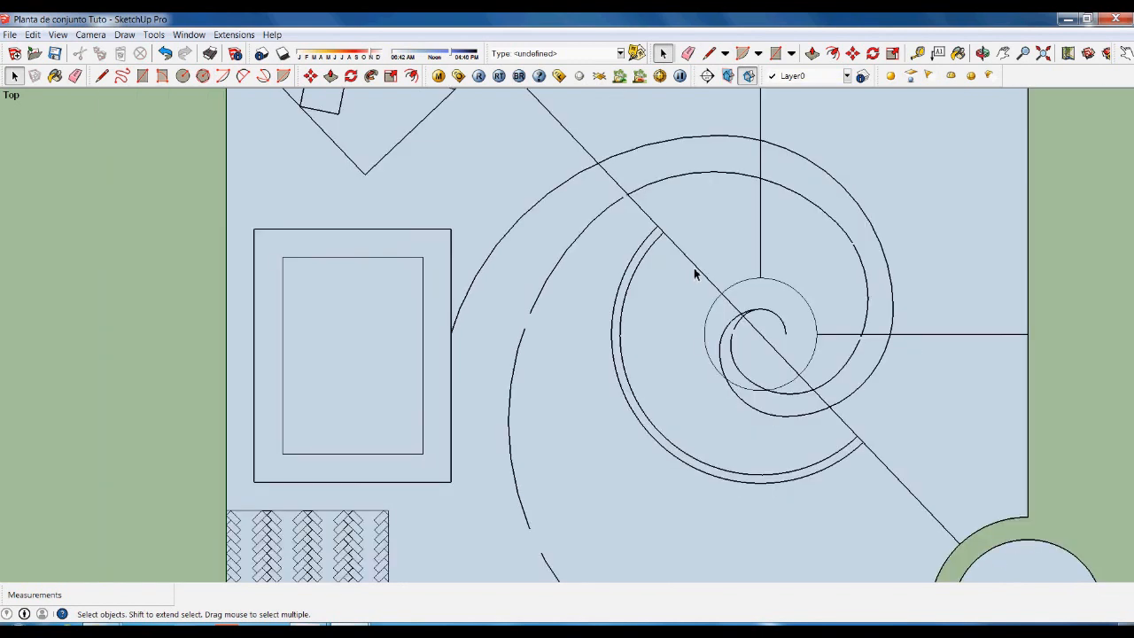
pyautogui.scroll(-1, 760, 372)
pyautogui.scroll(3, 750, 287)
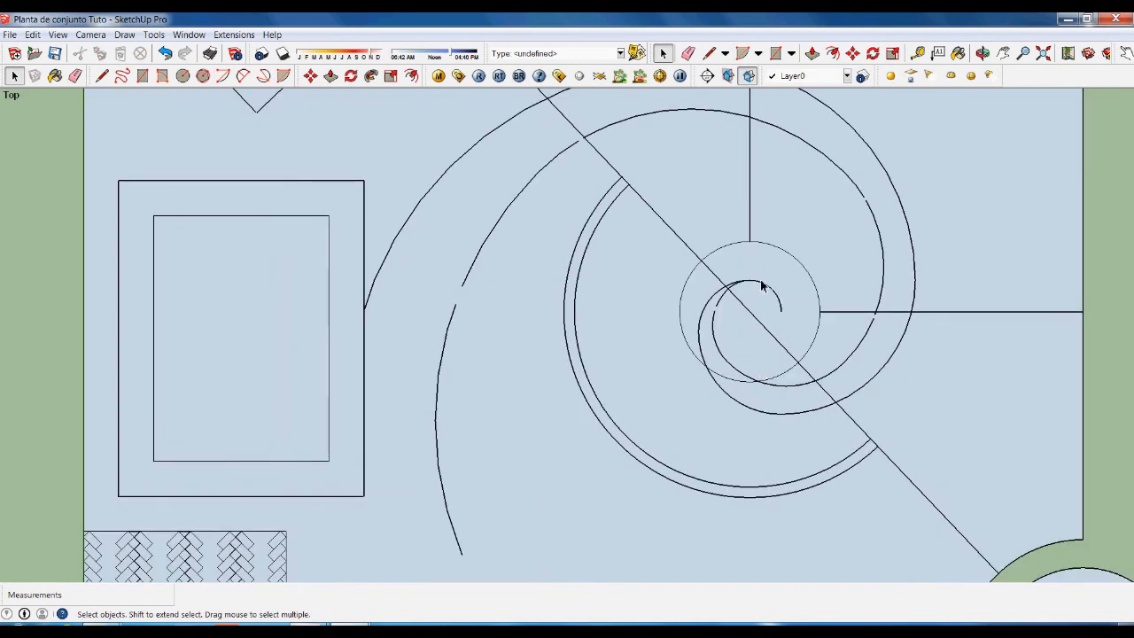
pyautogui.click(765, 293)
pyautogui.press('Delete')
pyautogui.click(741, 293)
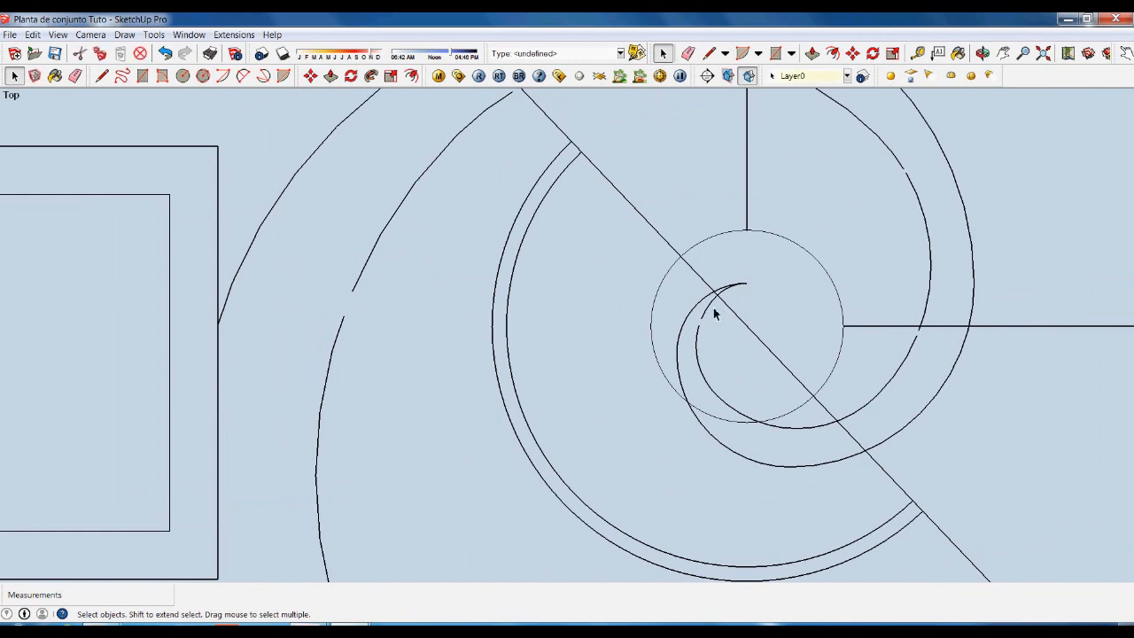
pyautogui.moveTo(640, 251); pyautogui.dragTo(757, 354)
pyautogui.press('Delete')
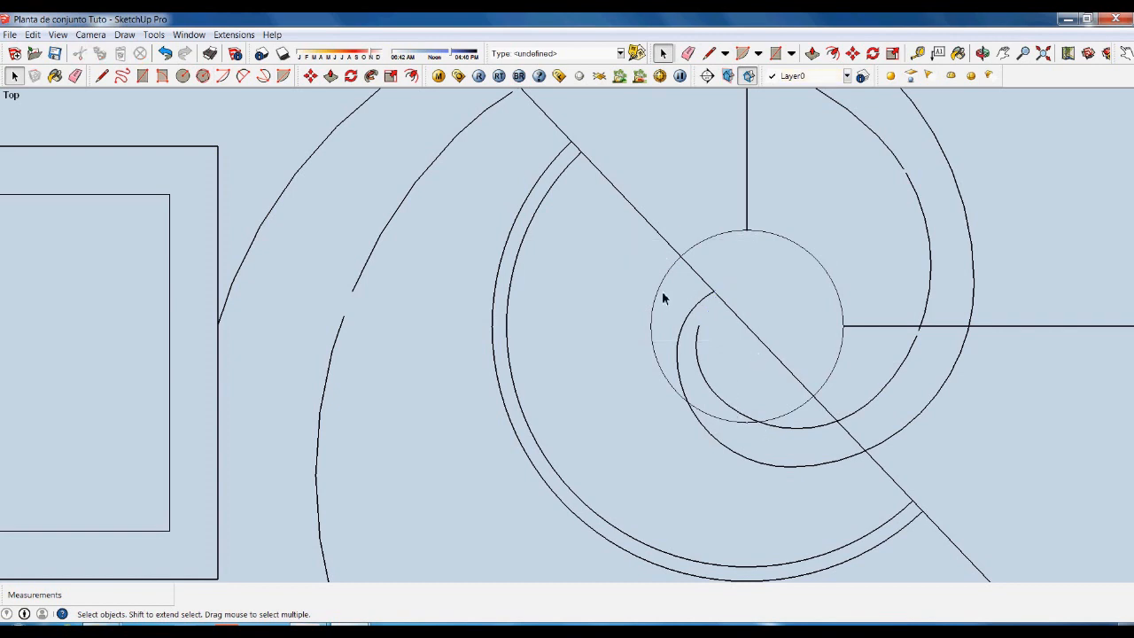
# Close the gap in the inner spiral beside the diagonal with a line between its two loose endpoints, about 1.4 m long.
pyautogui.scroll(-5, 607, 354)
pyautogui.scroll(-1, 775, 466)
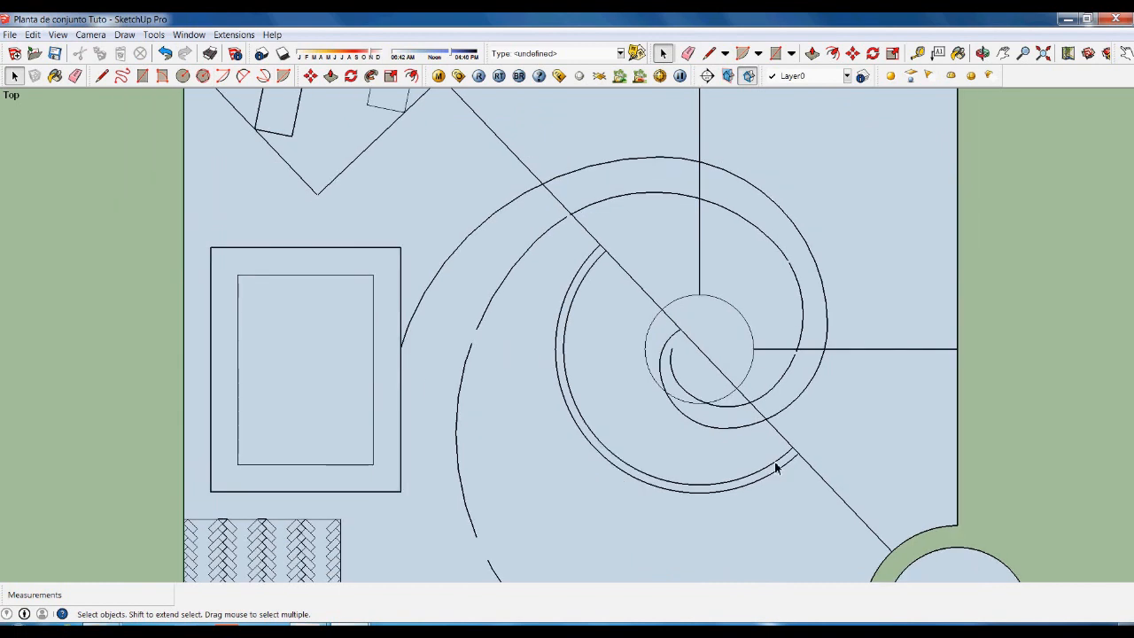
pyautogui.scroll(2, 780, 257)
pyautogui.scroll(-2, 727, 368)
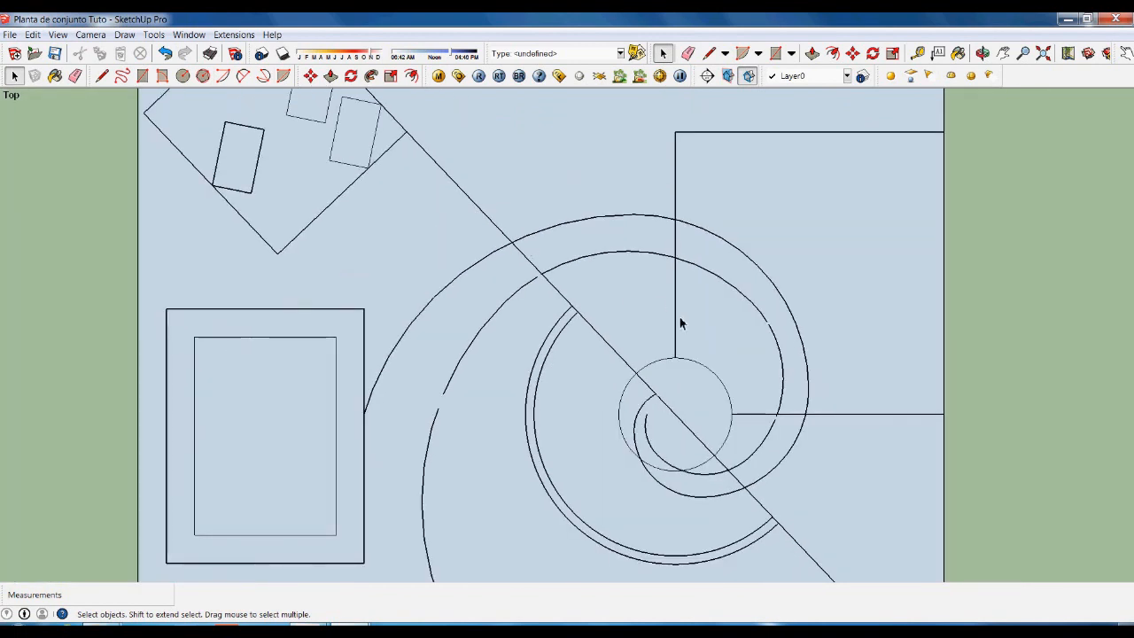
pyautogui.scroll(-1, 679, 314)
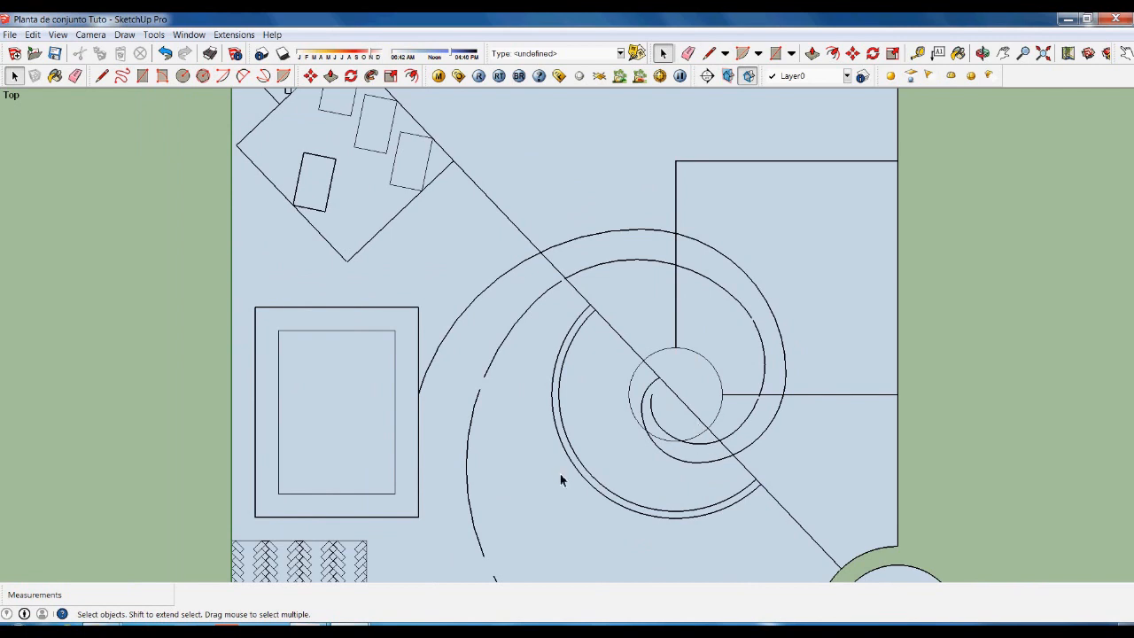
pyautogui.scroll(-1, 528, 302)
pyautogui.scroll(1, 487, 332)
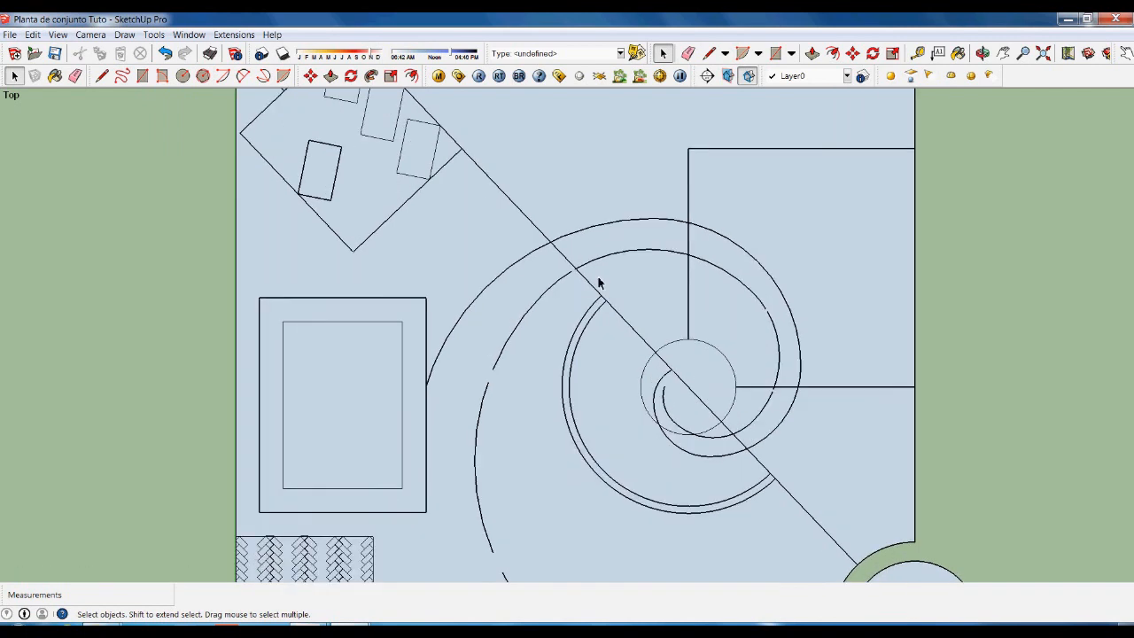
pyautogui.scroll(5, 599, 281)
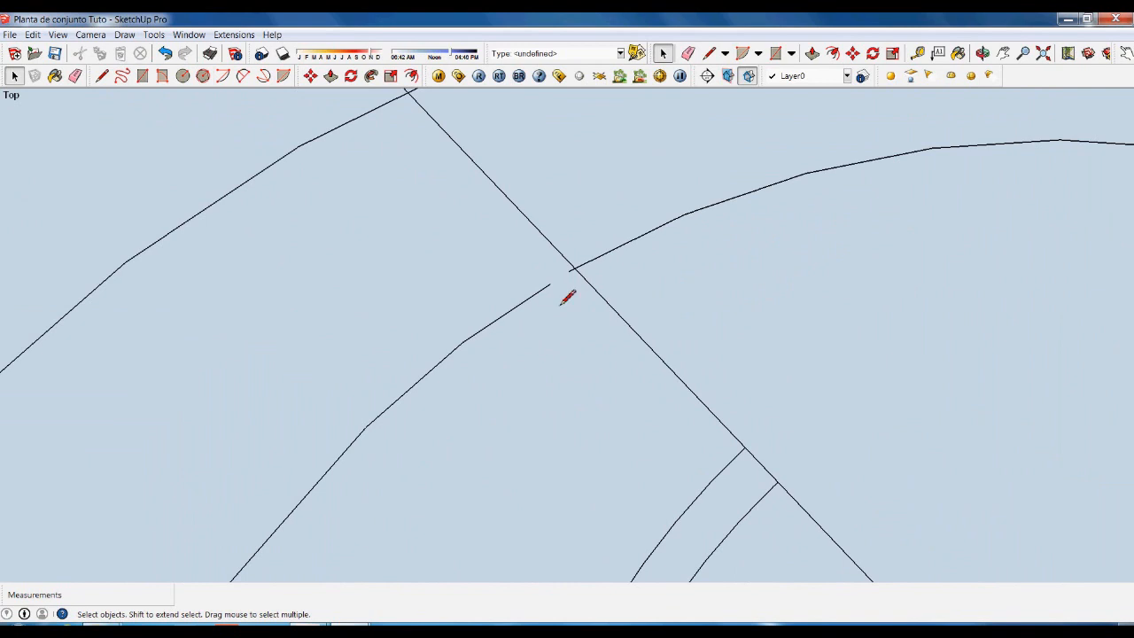
pyautogui.press('l')
pyautogui.click(551, 284)
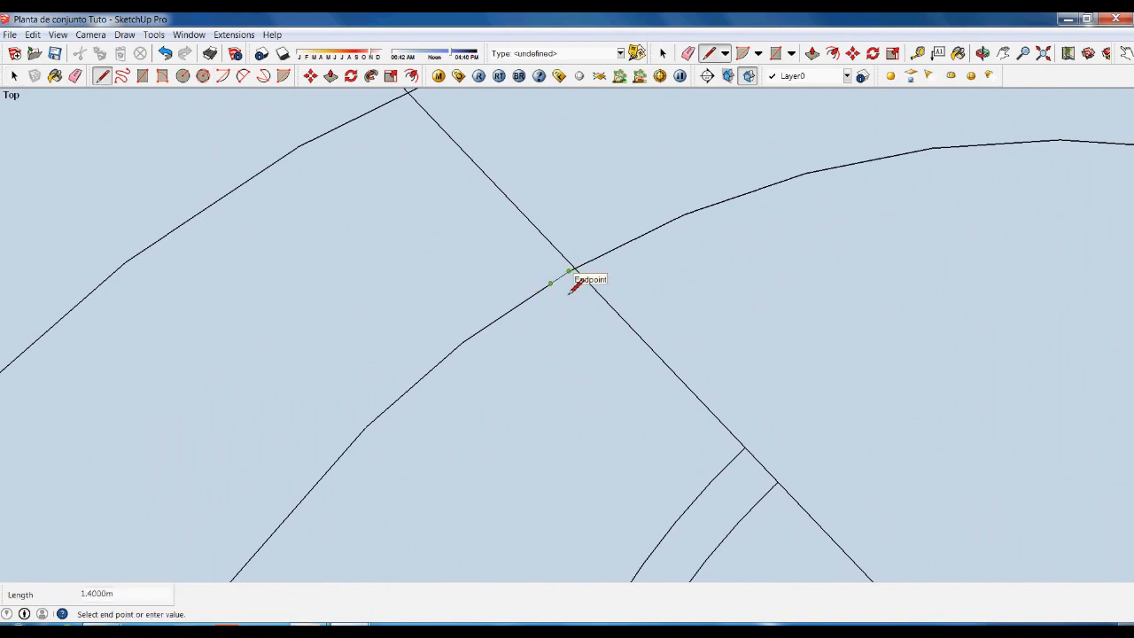
pyautogui.press('space')
# Join the inner spiral's loose endpoints with a line at the next gap, level with the double-outlined rectangle.
pyautogui.scroll(-2, 626, 215)
pyautogui.scroll(-2, 418, 496)
pyautogui.scroll(3, 407, 515)
pyautogui.press('l')
pyautogui.click(400, 492)
pyautogui.click(415, 447)
pyautogui.press('space')
# Bridge the lowest gap in the inner spiral with a line, just above the site's lower boundary.
pyautogui.scroll(-4, 499, 286)
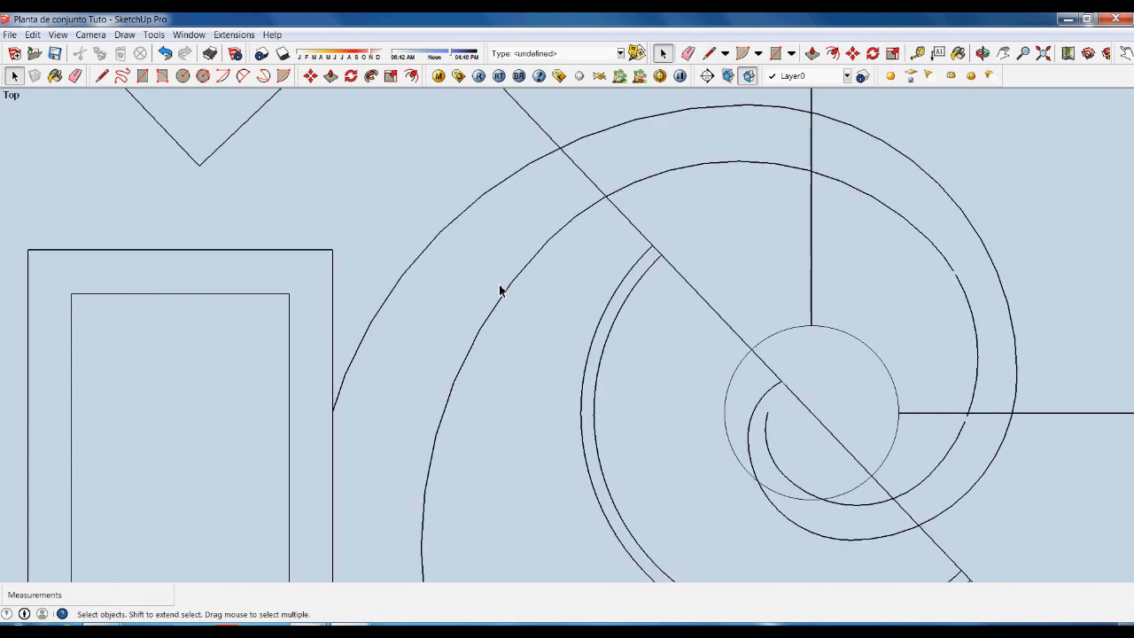
pyautogui.scroll(4, 486, 523)
pyautogui.press('l')
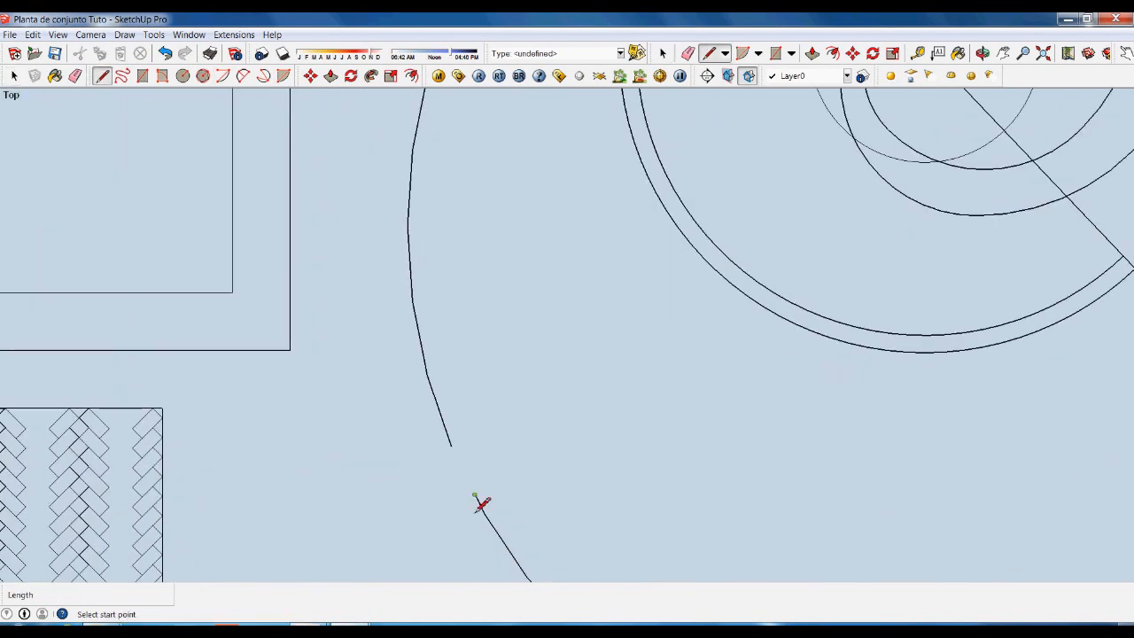
pyautogui.click(475, 496)
pyautogui.click(451, 446)
pyautogui.press('space')
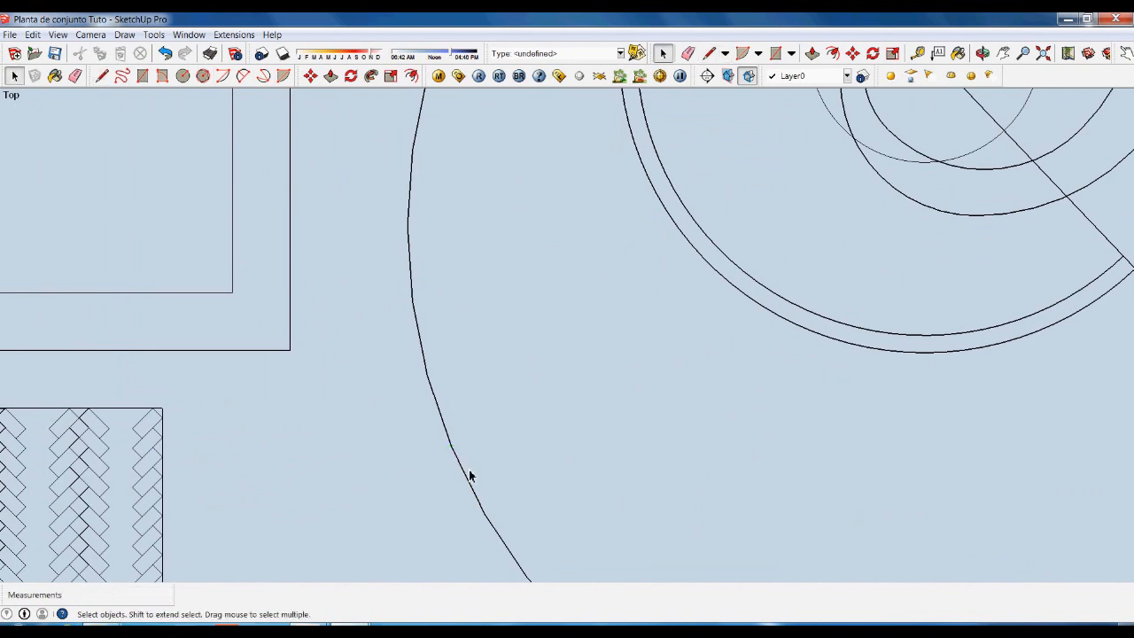
# Draw a line about 256 m long along the site's lower boundary to split the spiral there, and delete the tail overhanging it.
pyautogui.scroll(-4, 472, 482)
pyautogui.scroll(-2, 472, 481)
pyautogui.scroll(6, 523, 498)
pyautogui.moveTo(521, 502); pyautogui.dragTo(484, 493)
pyautogui.scroll(-1, 492, 491)
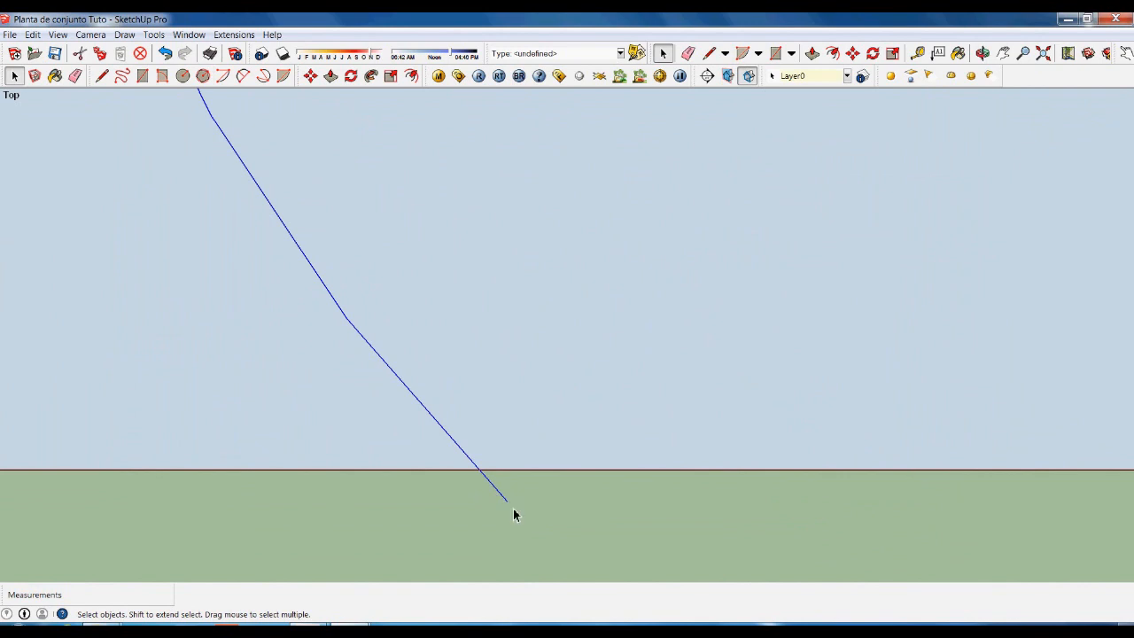
pyautogui.click(577, 503)
pyautogui.scroll(-5, 532, 452)
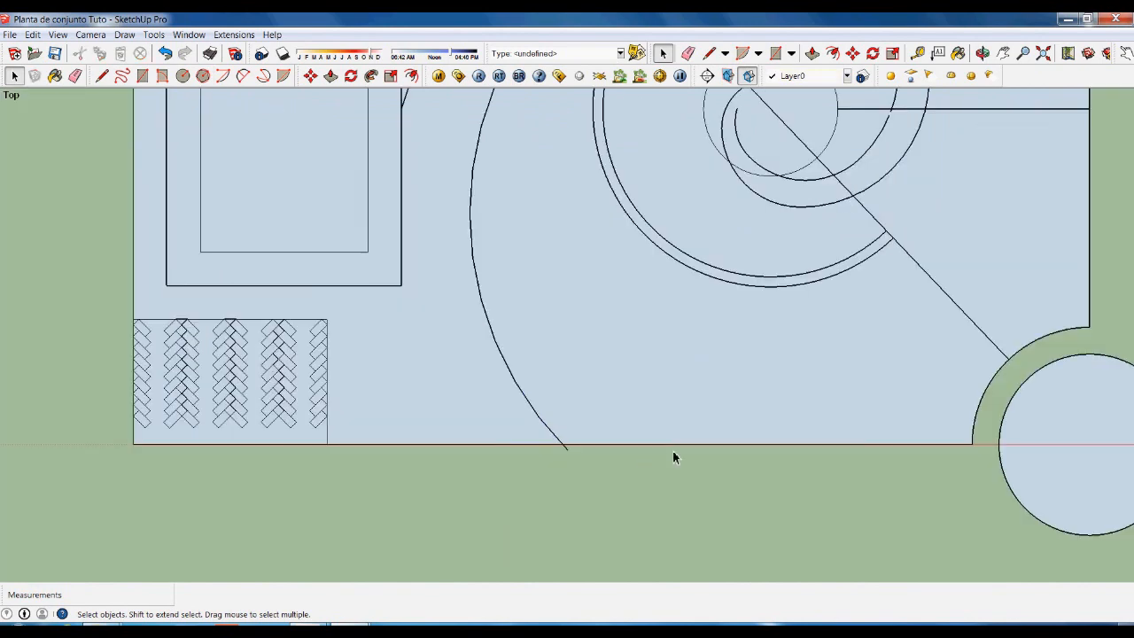
pyautogui.press('l')
pyautogui.click(977, 466)
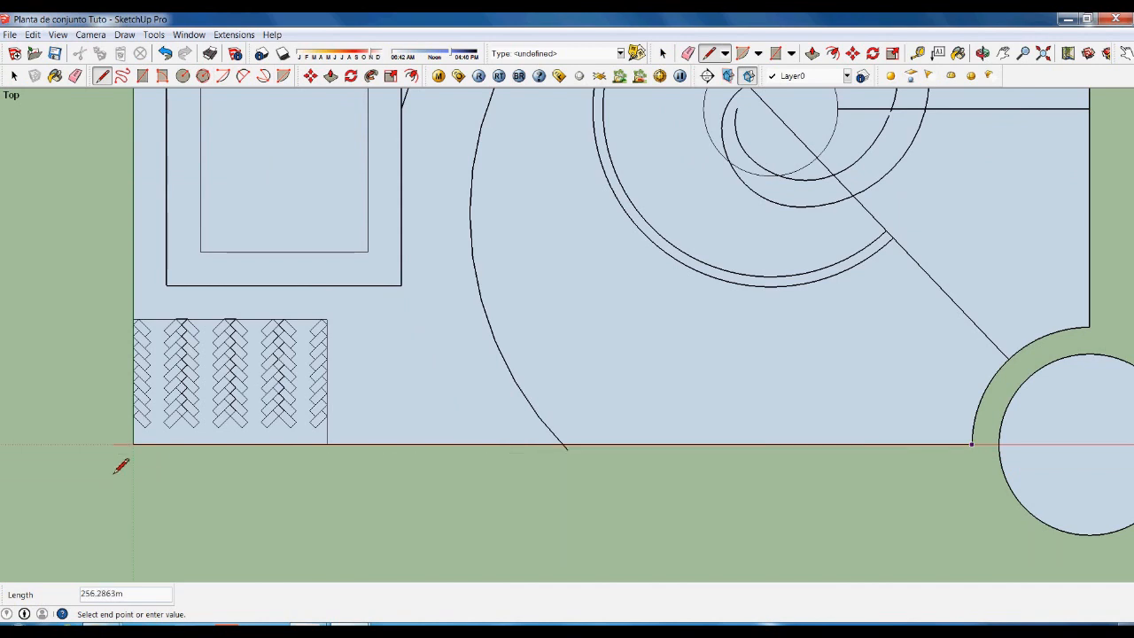
pyautogui.press('space')
pyautogui.scroll(4, 532, 470)
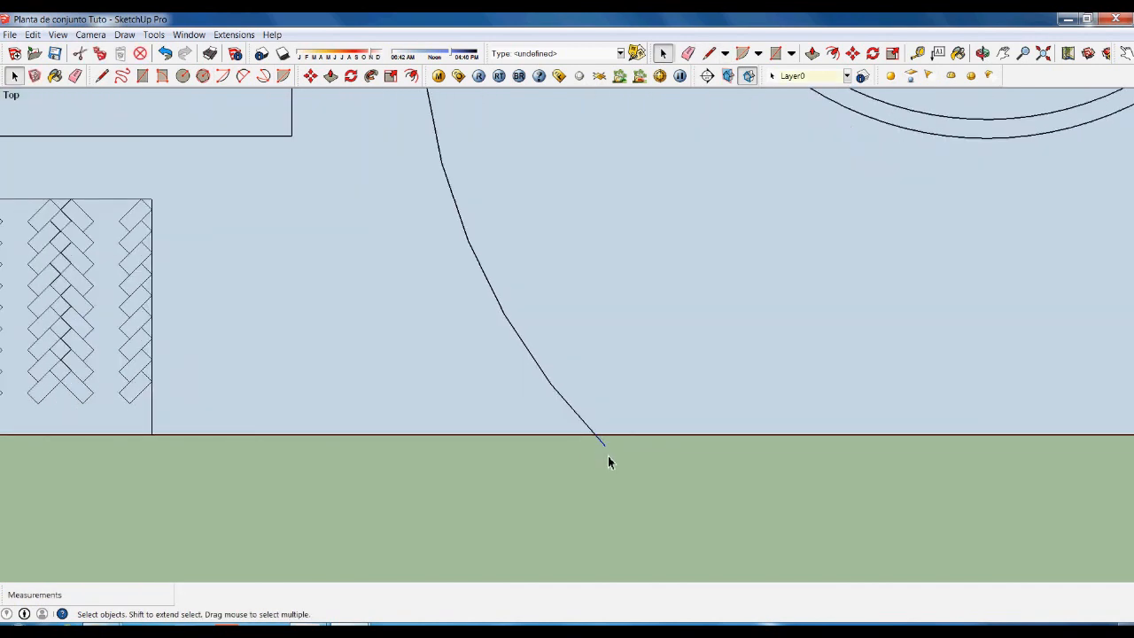
# Delete the stub of the boundary line that extends past the site's corner near the herringbone parking area.
pyautogui.scroll(-5, 608, 456)
pyautogui.click(400, 423)
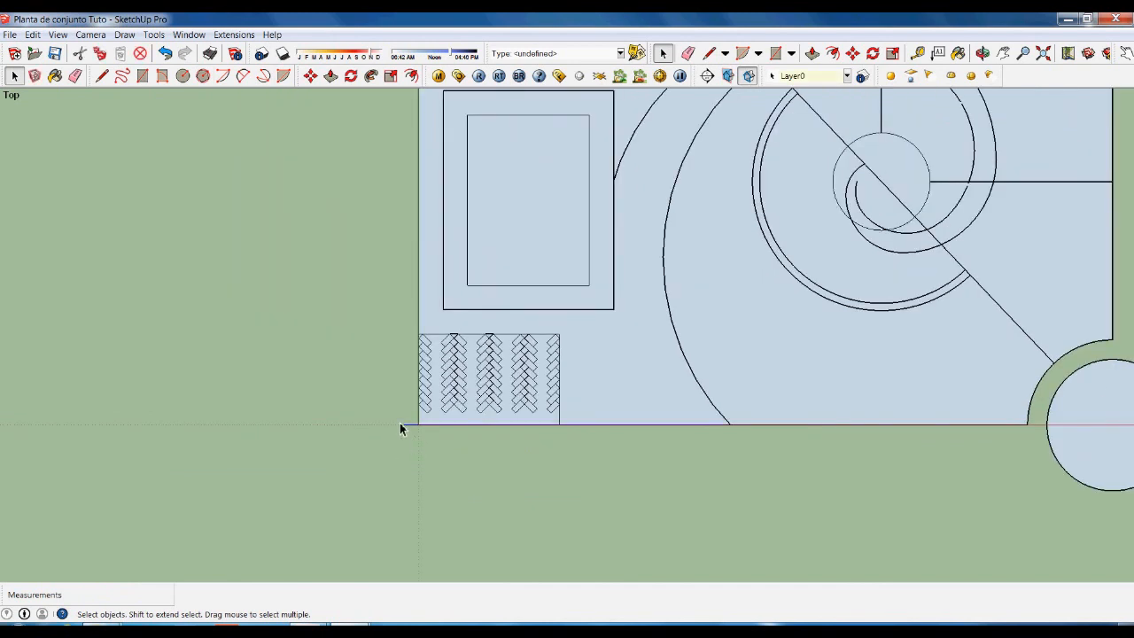
pyautogui.click(399, 437)
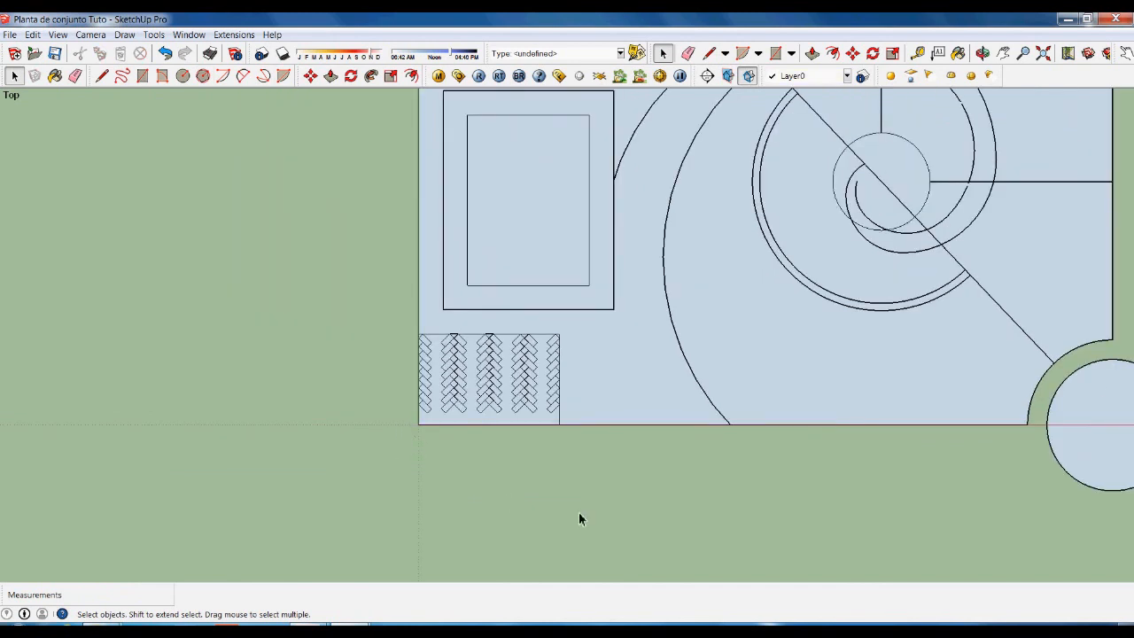
# Draw a circle over the existing small circle at the spirals' centre, using the same centre and radius.
pyautogui.scroll(-2, 568, 422)
pyautogui.scroll(6, 678, 316)
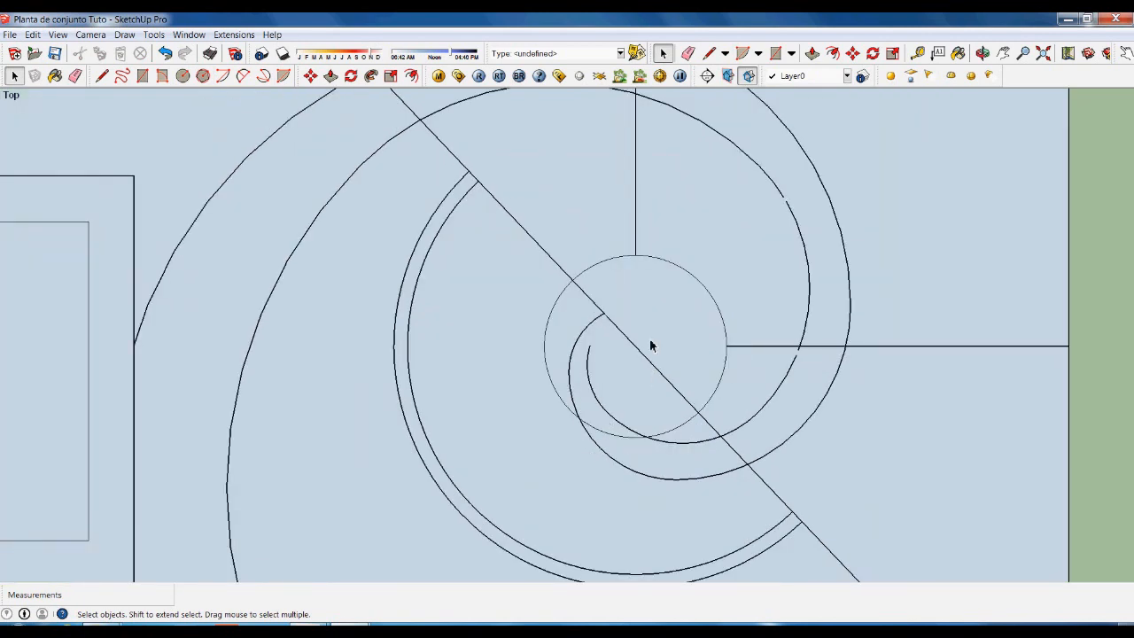
pyautogui.scroll(-2, 657, 319)
pyautogui.press('c')
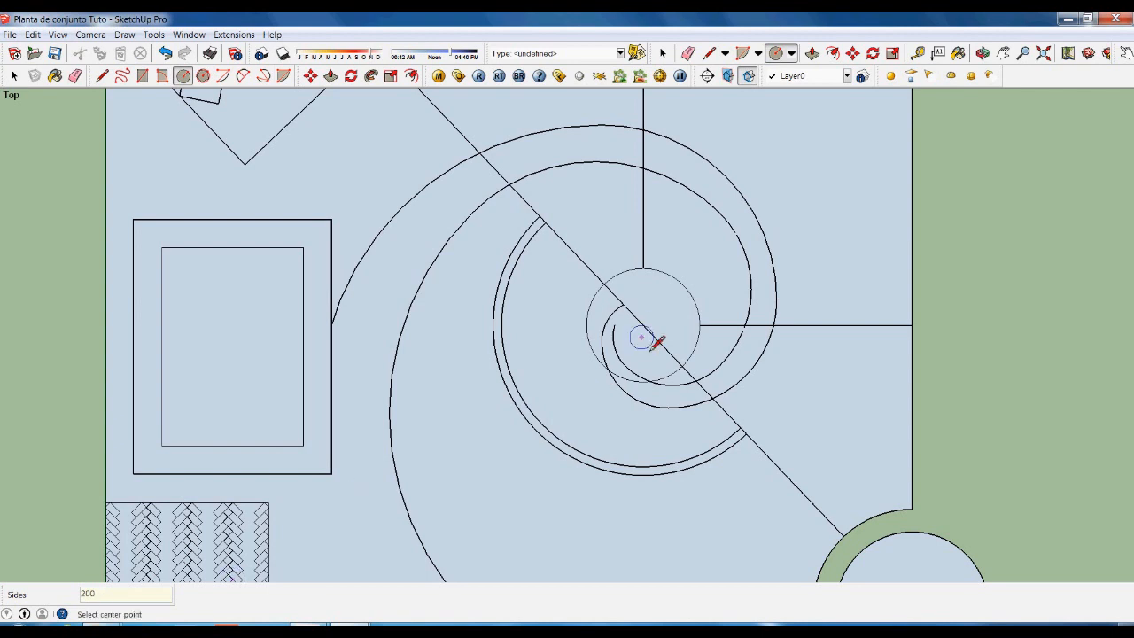
pyautogui.click(642, 324)
pyautogui.click(700, 365)
pyautogui.scroll(2, 647, 371)
pyautogui.press('space')
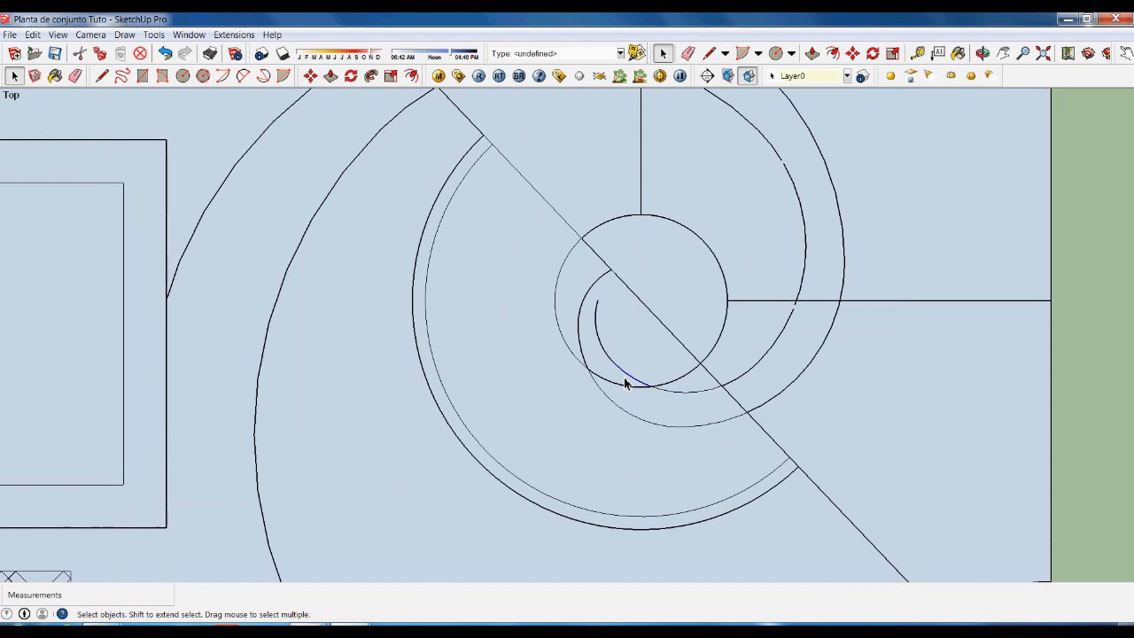
# Delete the remaining spiral segments inside the small circle so both spirals end at its edge.
pyautogui.click(611, 359)
pyautogui.press('Delete')
pyautogui.click(586, 293)
pyautogui.press('Delete')
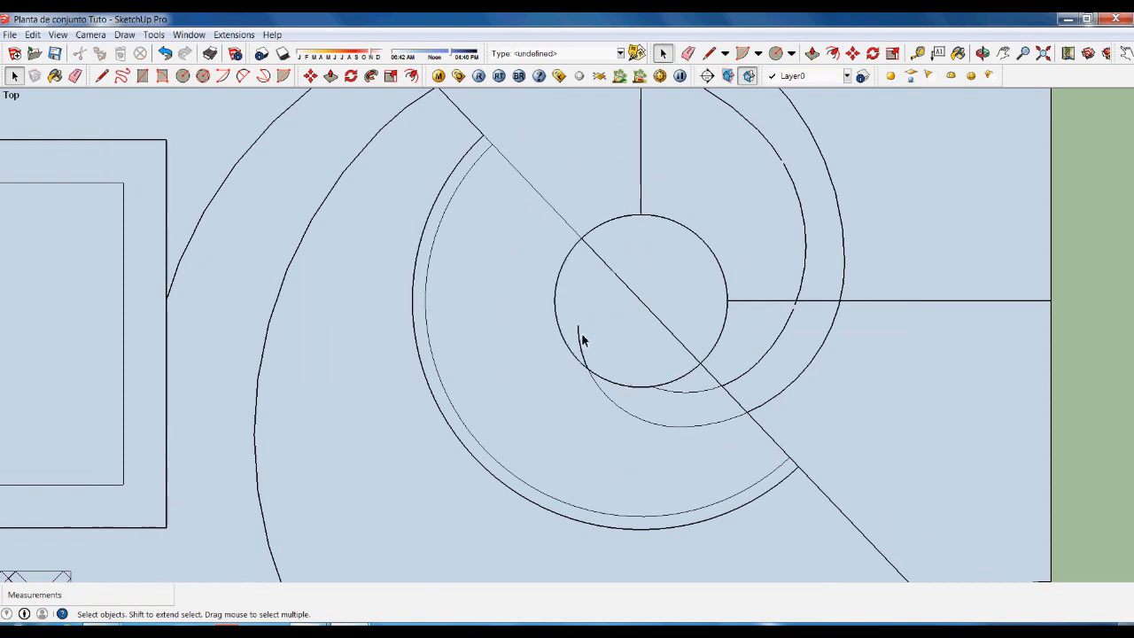
pyautogui.click(582, 345)
pyautogui.press('Delete')
pyautogui.scroll(-2, 633, 460)
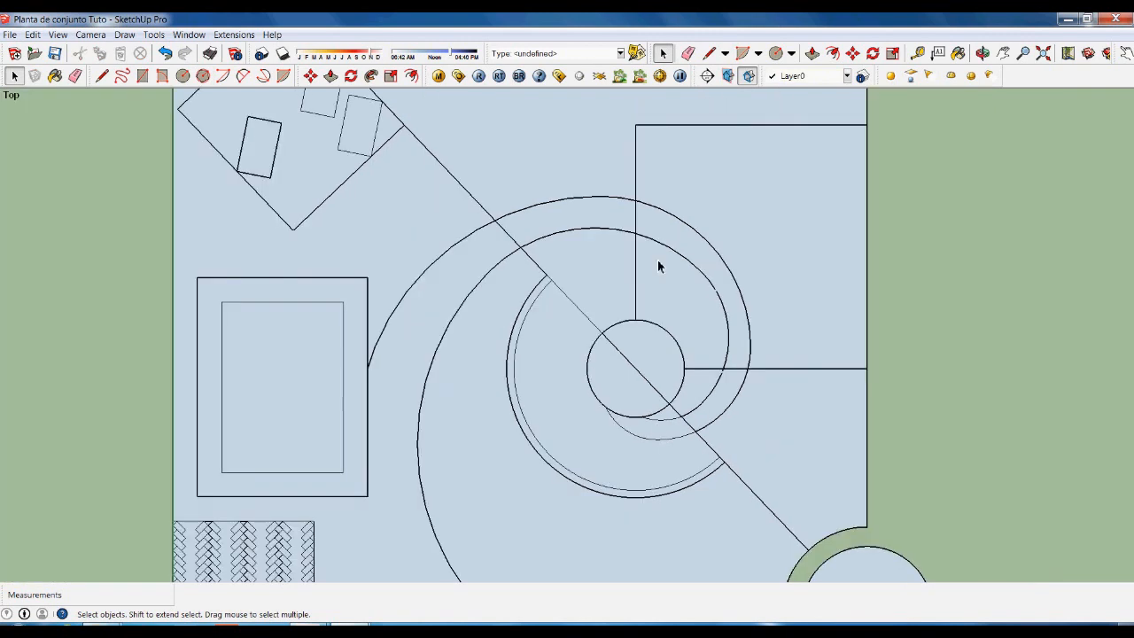
# Draw a rectangle from the inner spiral's endpoint above the horizontal path line to the corner of the upper plot.
pyautogui.scroll(2, 680, 265)
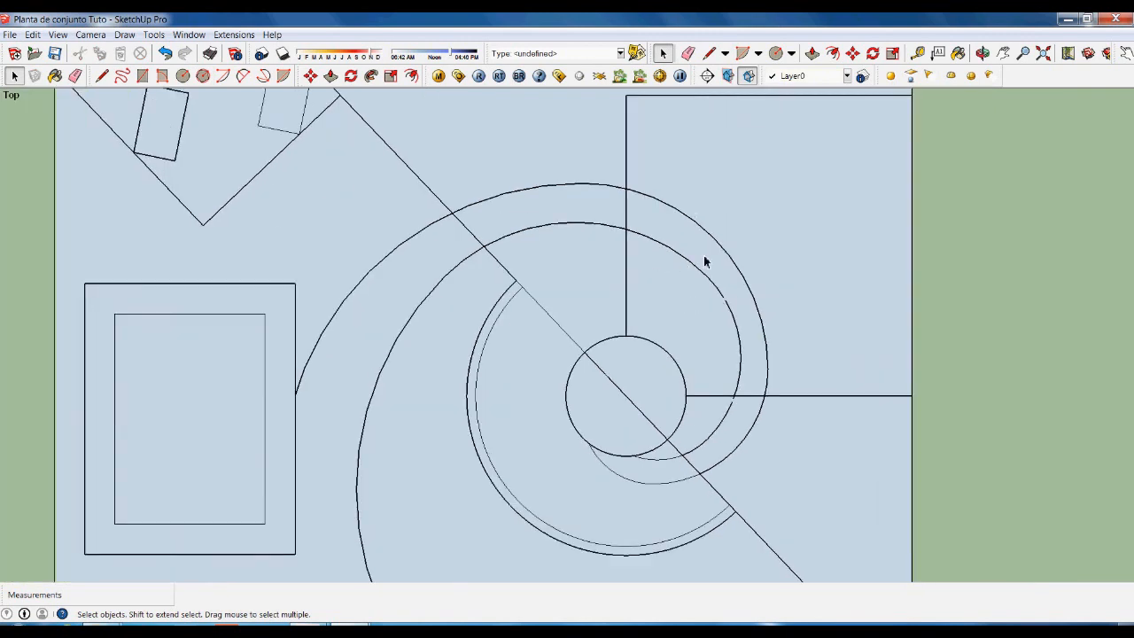
pyautogui.scroll(2, 691, 210)
pyautogui.press('l')
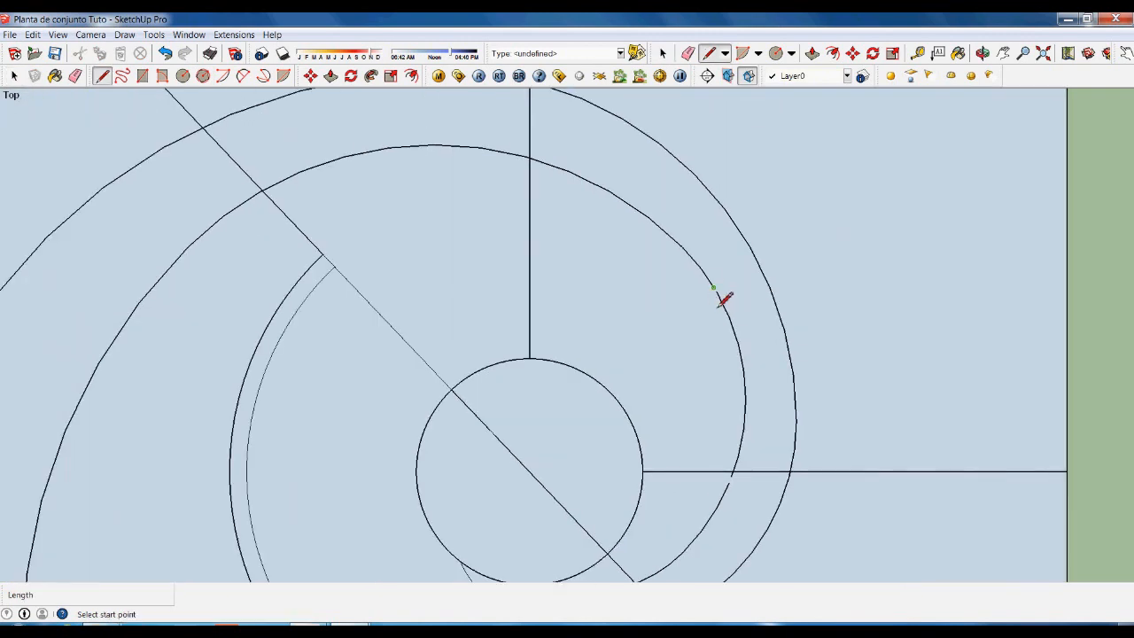
pyautogui.click(716, 286)
pyautogui.scroll(-2, 702, 438)
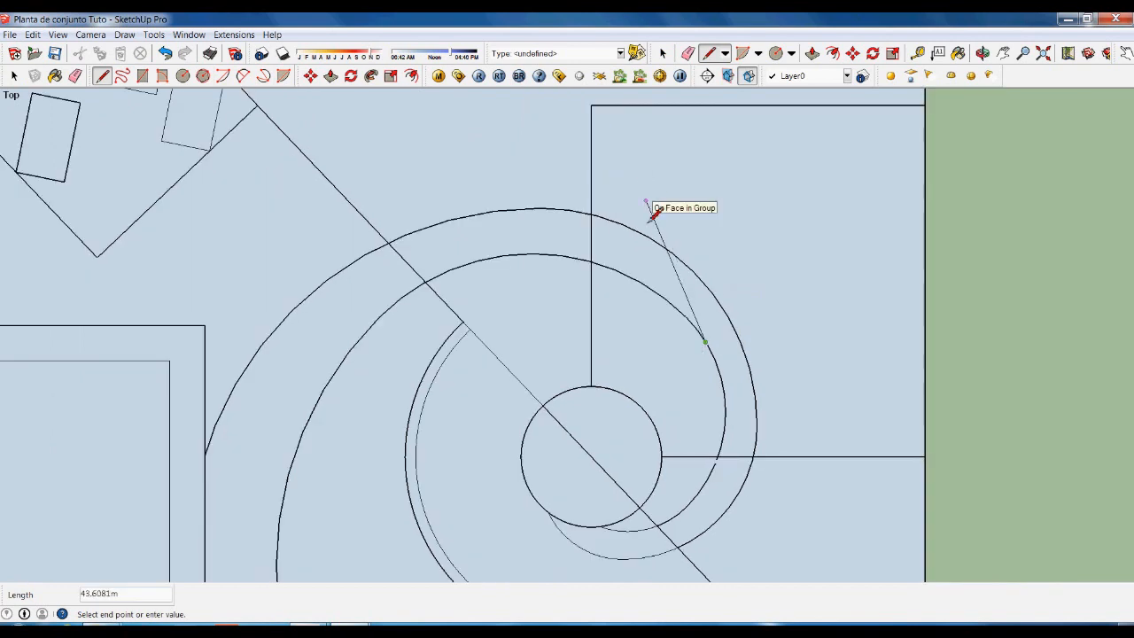
pyautogui.press('r')
pyautogui.click(714, 356)
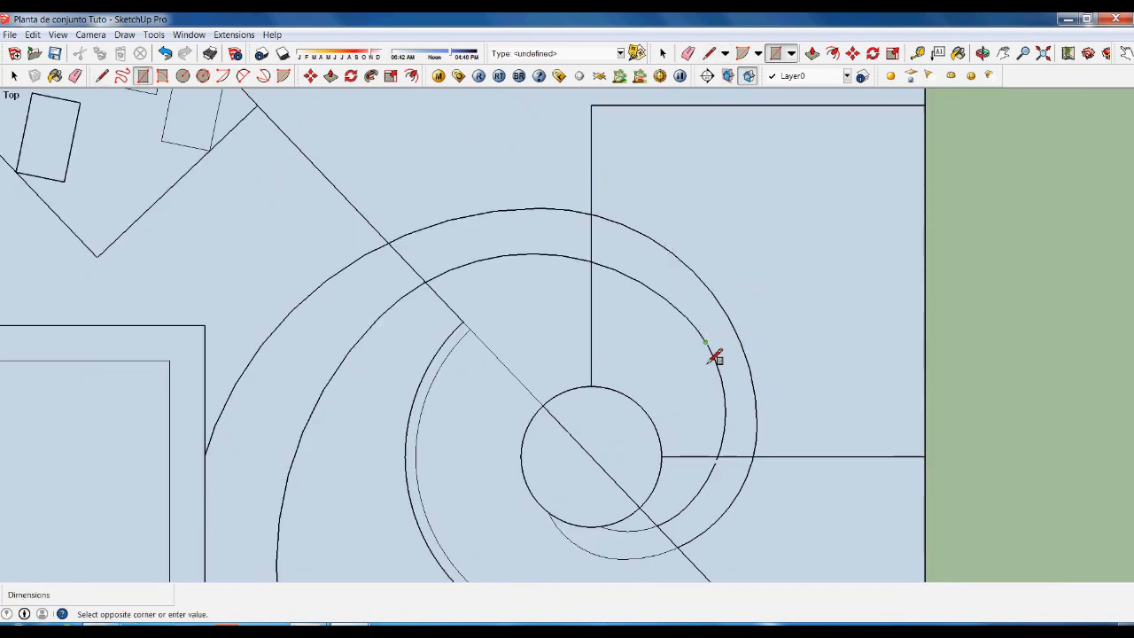
pyautogui.click(592, 106)
pyautogui.press('space')
# Delete the inner and outer spiral segments that cross the new rectangle beside the upper plot.
pyautogui.moveTo(681, 329); pyautogui.dragTo(641, 233)
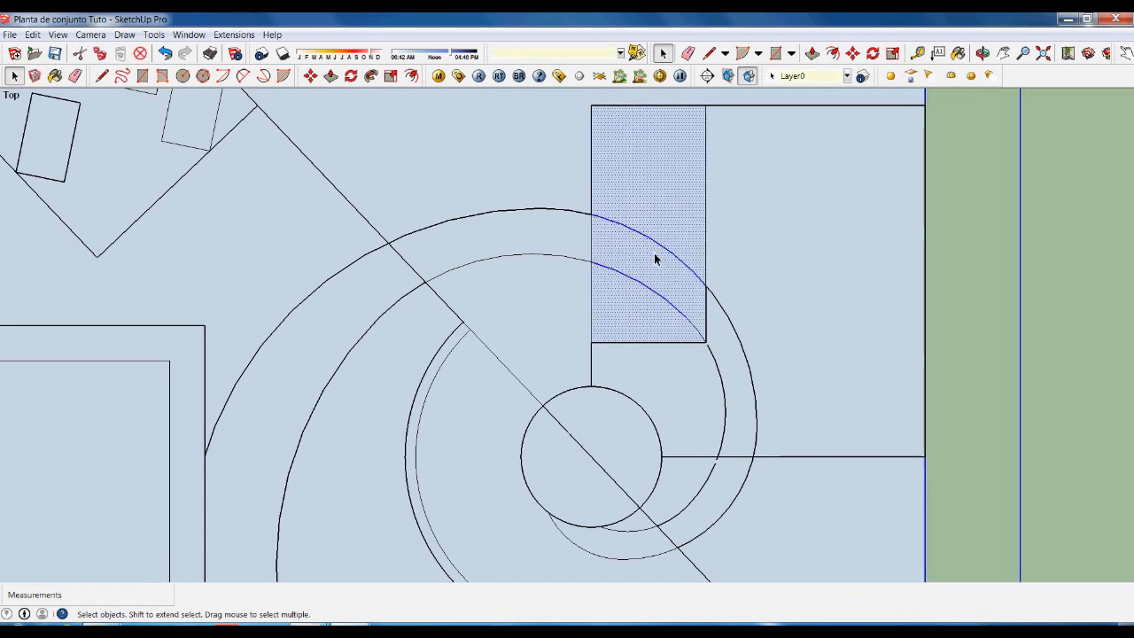
pyautogui.click(677, 322)
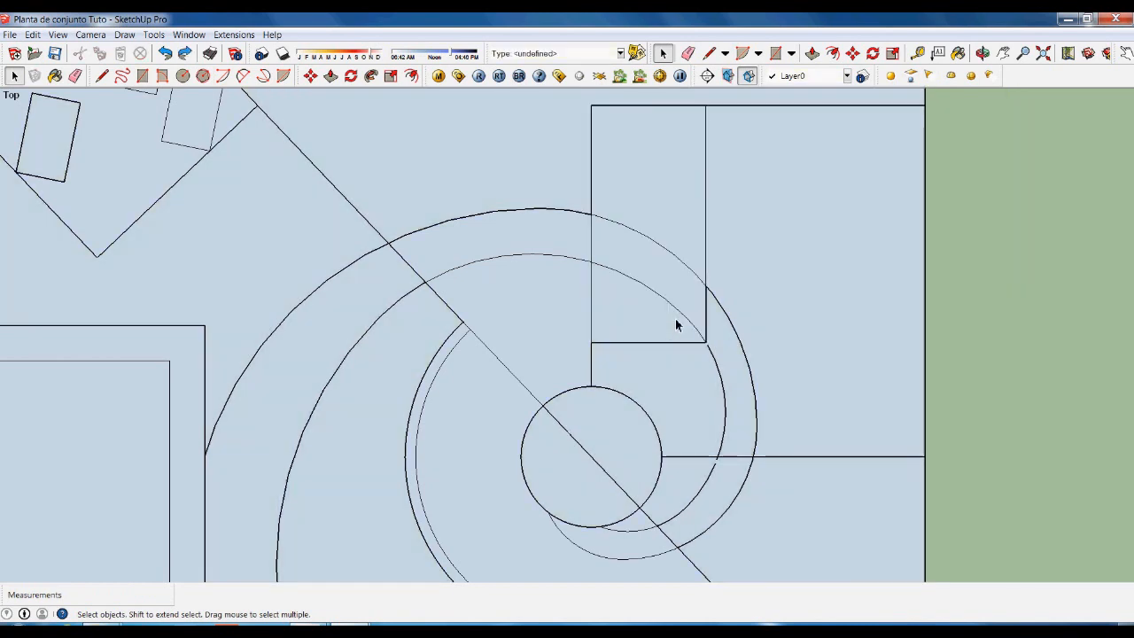
pyautogui.click(675, 311)
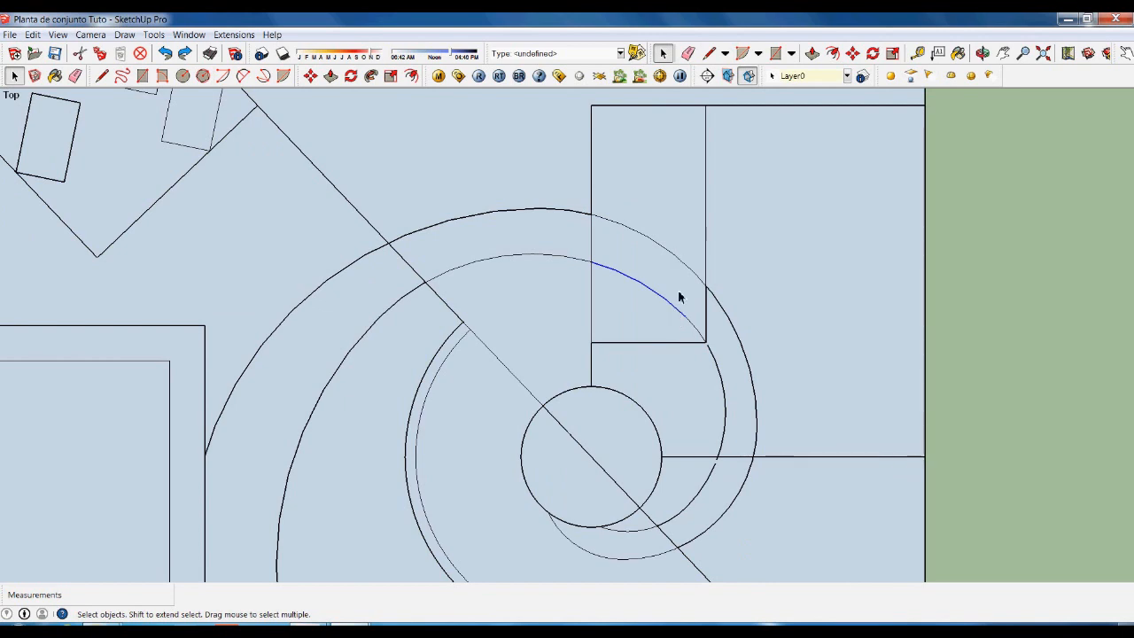
pyautogui.press('Delete')
pyautogui.scroll(2, 679, 301)
pyautogui.click(688, 282)
pyautogui.press('Delete')
pyautogui.click(709, 362)
pyautogui.press('Delete')
# Draw a short line joining the inner spiral's open end to the new rectangle's nearest corner.
pyautogui.scroll(4, 723, 369)
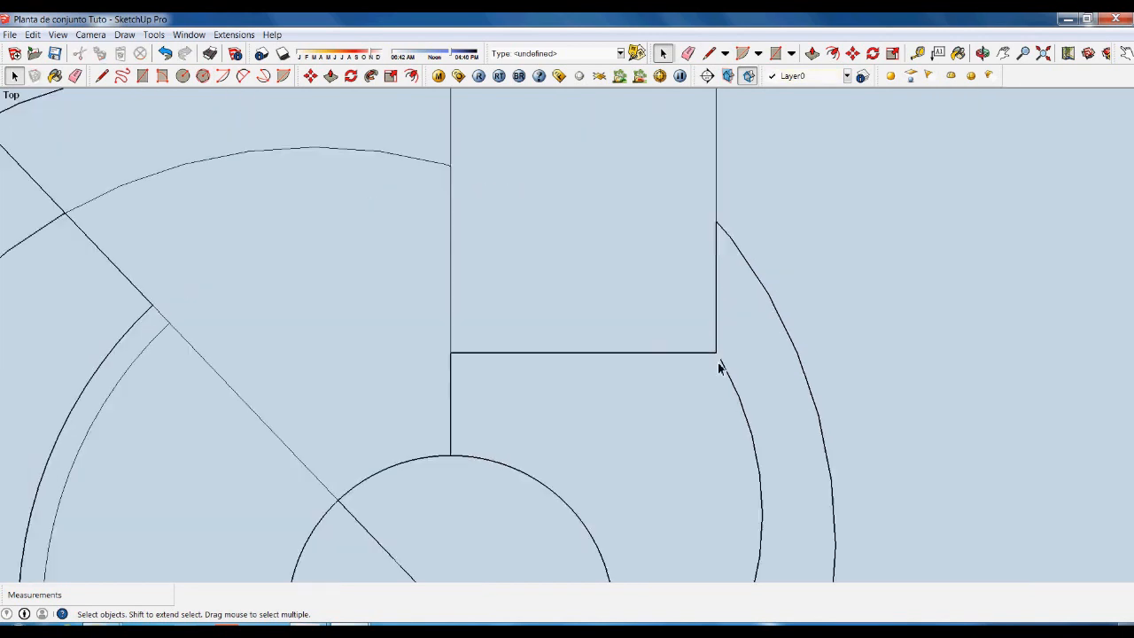
pyautogui.press('l')
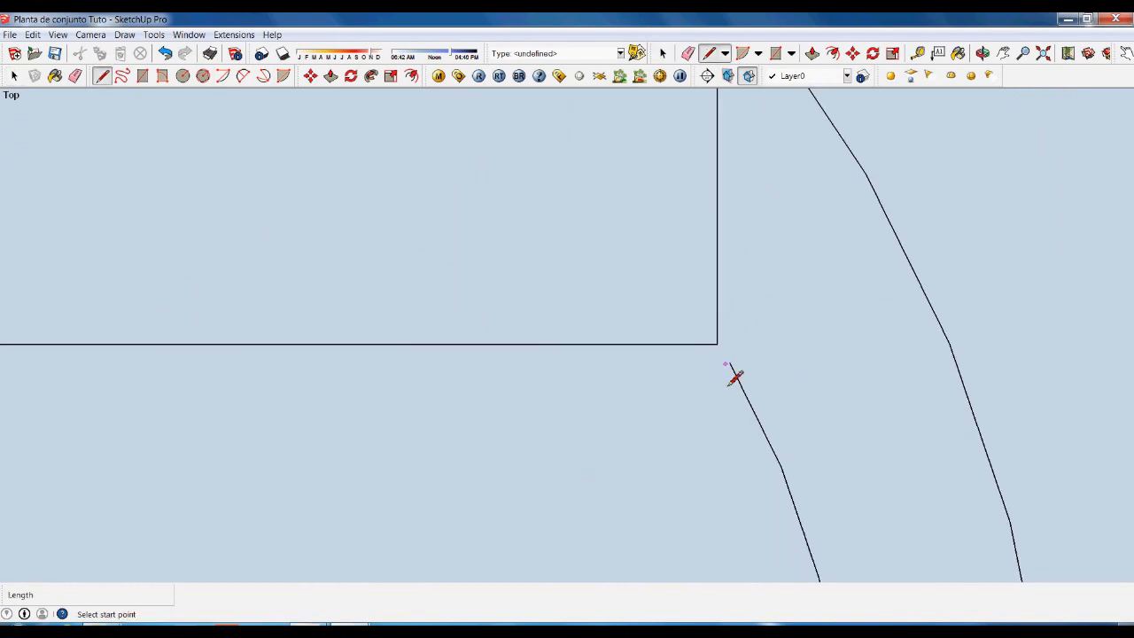
pyautogui.click(731, 364)
pyautogui.click(717, 344)
pyautogui.press('space')
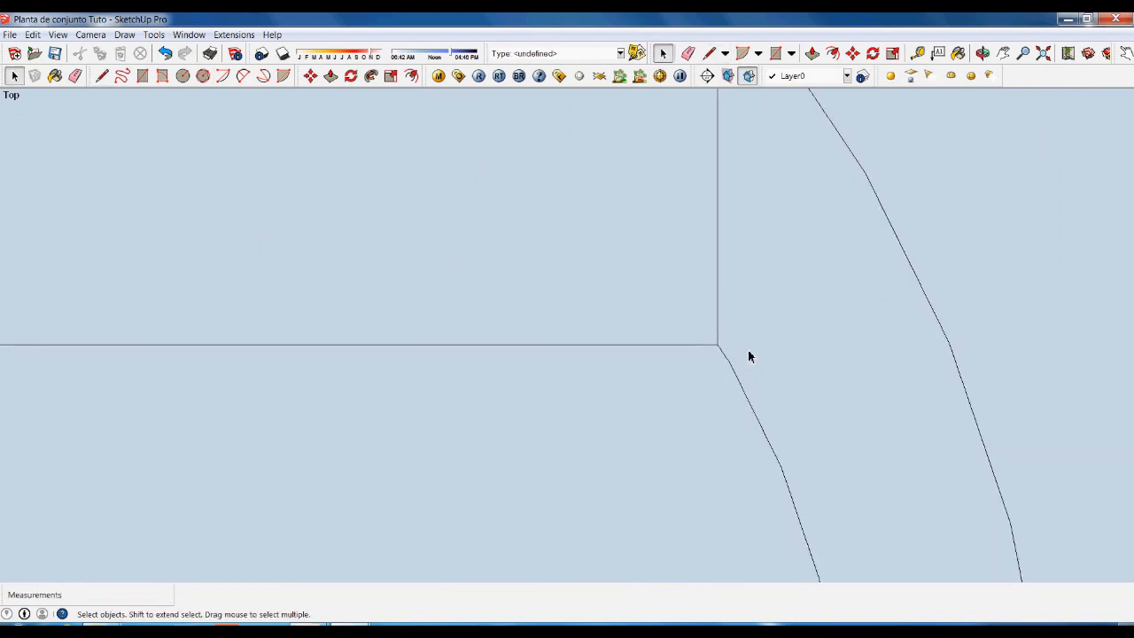
# Examine the trimmed spiral paths, the central circle and the overall site plan for remaining gaps or overhangs.
pyautogui.scroll(-6, 748, 350)
pyautogui.scroll(5, 696, 421)
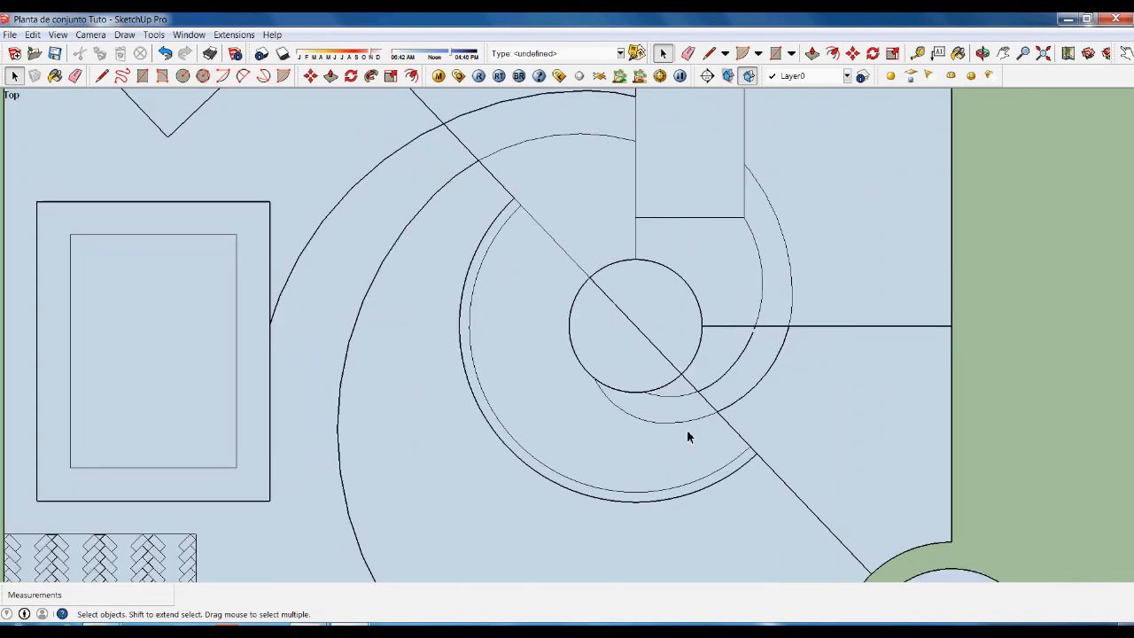
pyautogui.scroll(-4, 688, 387)
pyautogui.scroll(3, 664, 423)
pyautogui.scroll(-2, 627, 321)
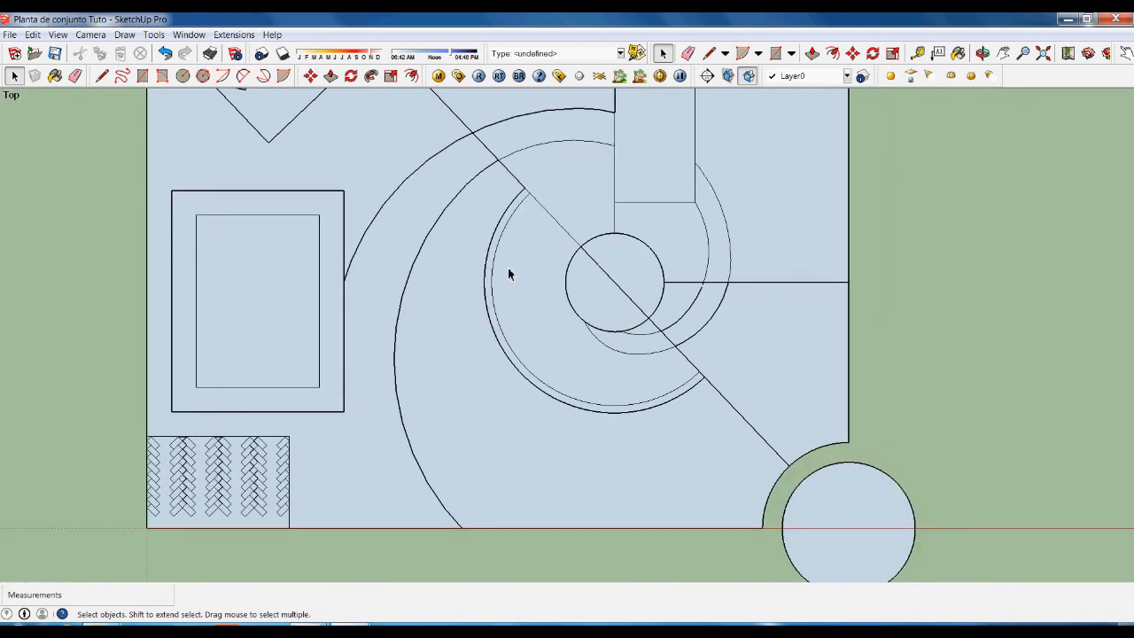
pyautogui.scroll(3, 678, 355)
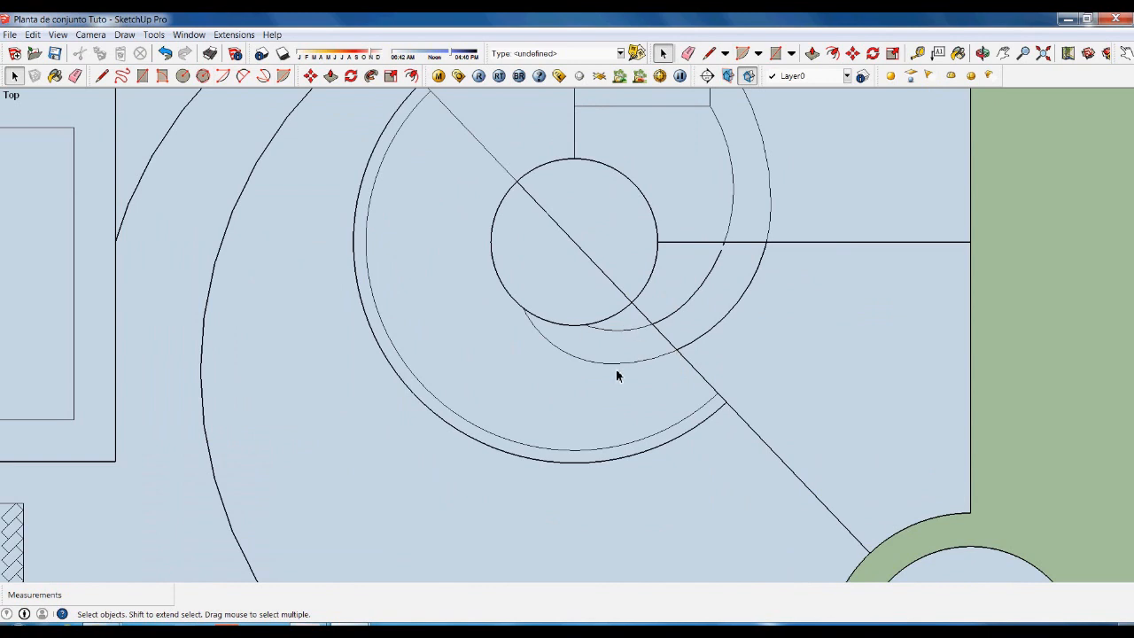
pyautogui.scroll(-3, 651, 367)
pyautogui.scroll(1, 656, 368)
pyautogui.scroll(-3, 538, 345)
pyautogui.scroll(1, 488, 310)
pyautogui.click(477, 318)
pyautogui.click(643, 523)
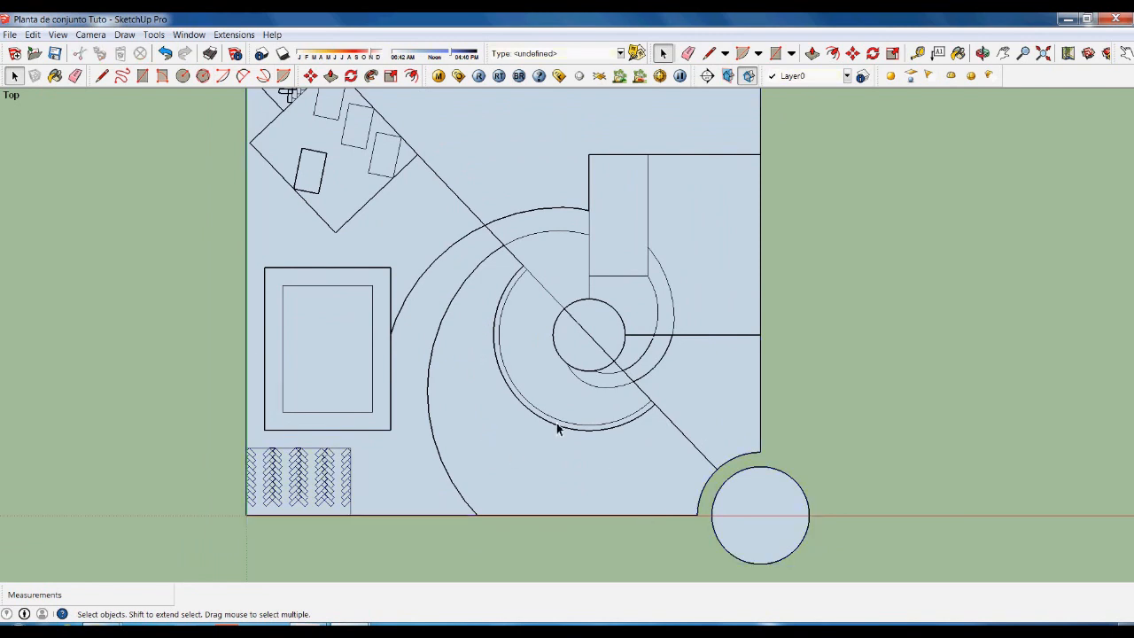
pyautogui.scroll(-2, 410, 528)
pyautogui.scroll(3, 476, 392)
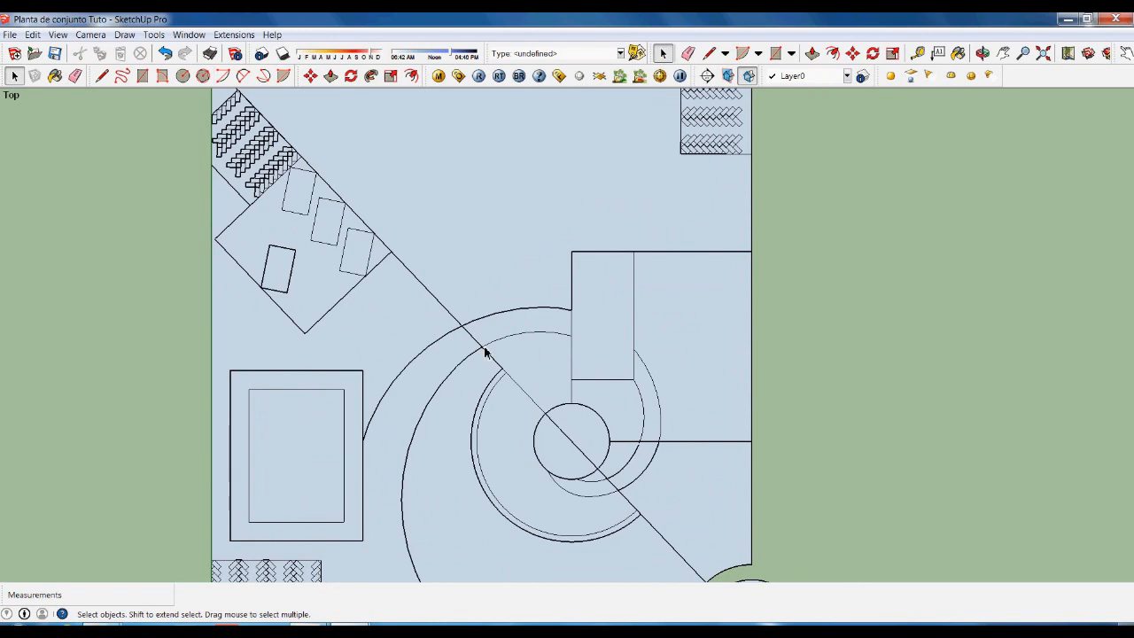
pyautogui.scroll(-2, 448, 386)
pyautogui.scroll(2, 550, 434)
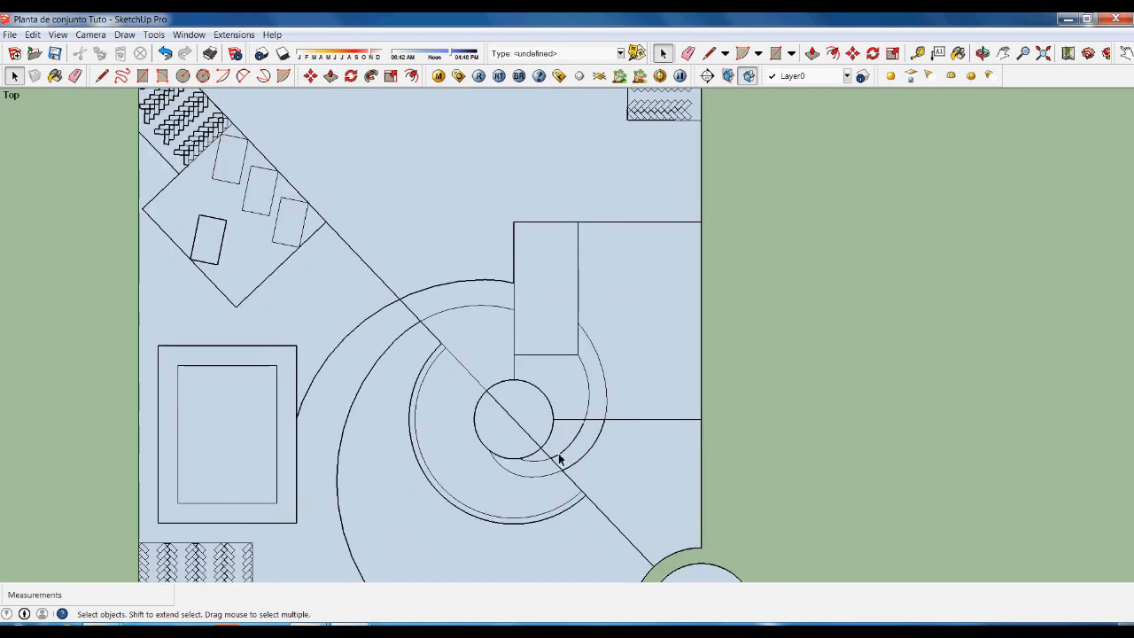
pyautogui.scroll(-2, 497, 347)
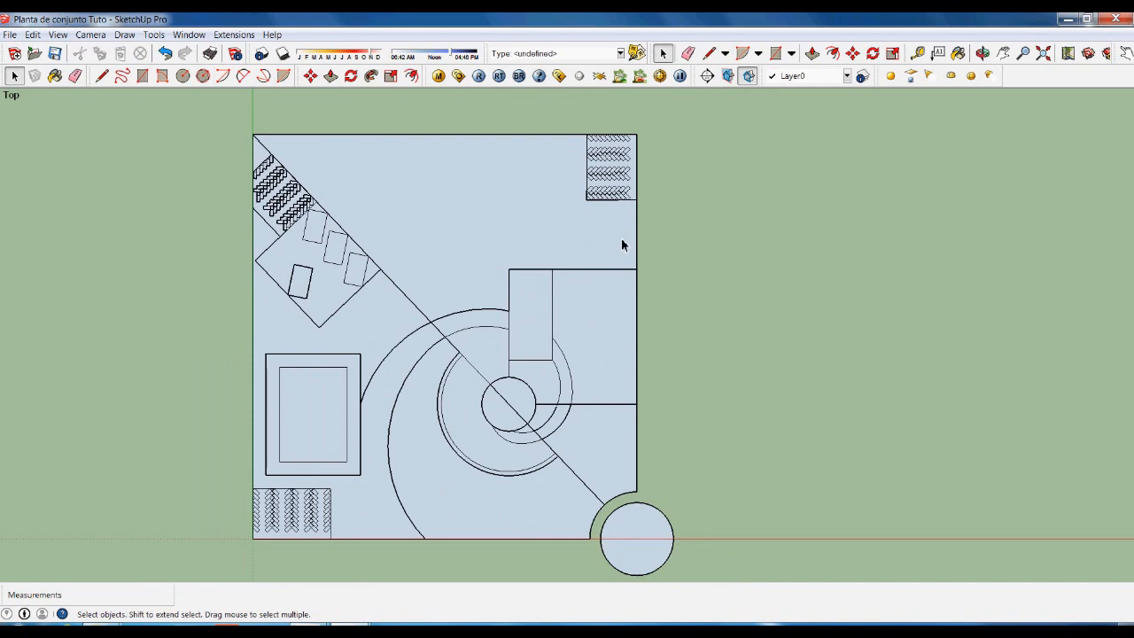
# Draw a line along the inner edge of the upper herringbone parking area, from its first row to its third row.
pyautogui.scroll(5, 615, 186)
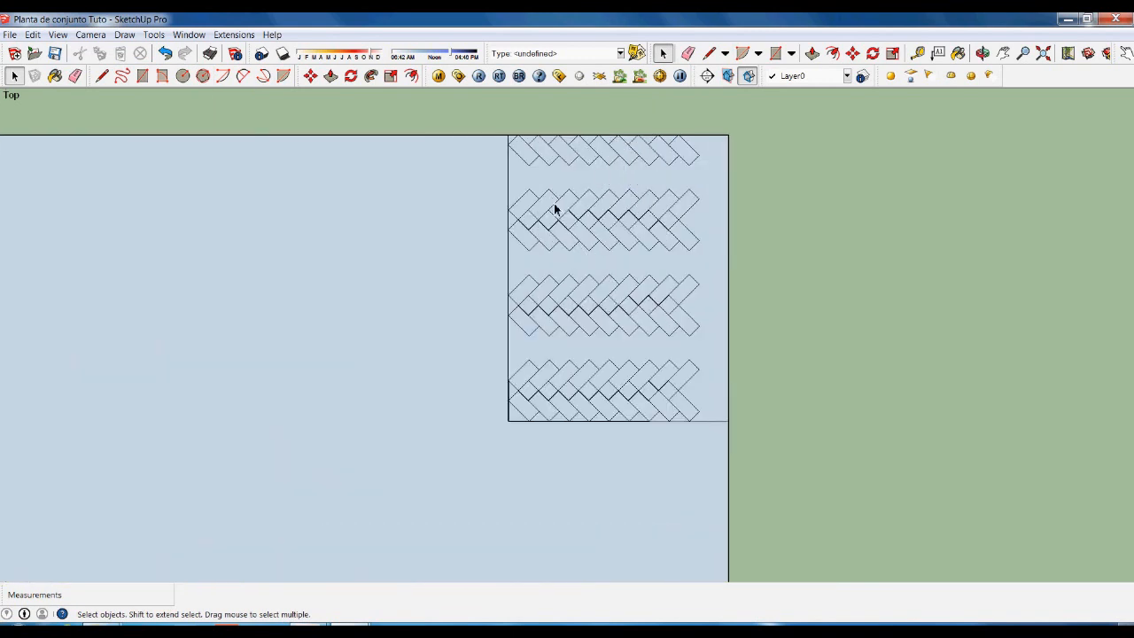
pyautogui.scroll(2, 517, 149)
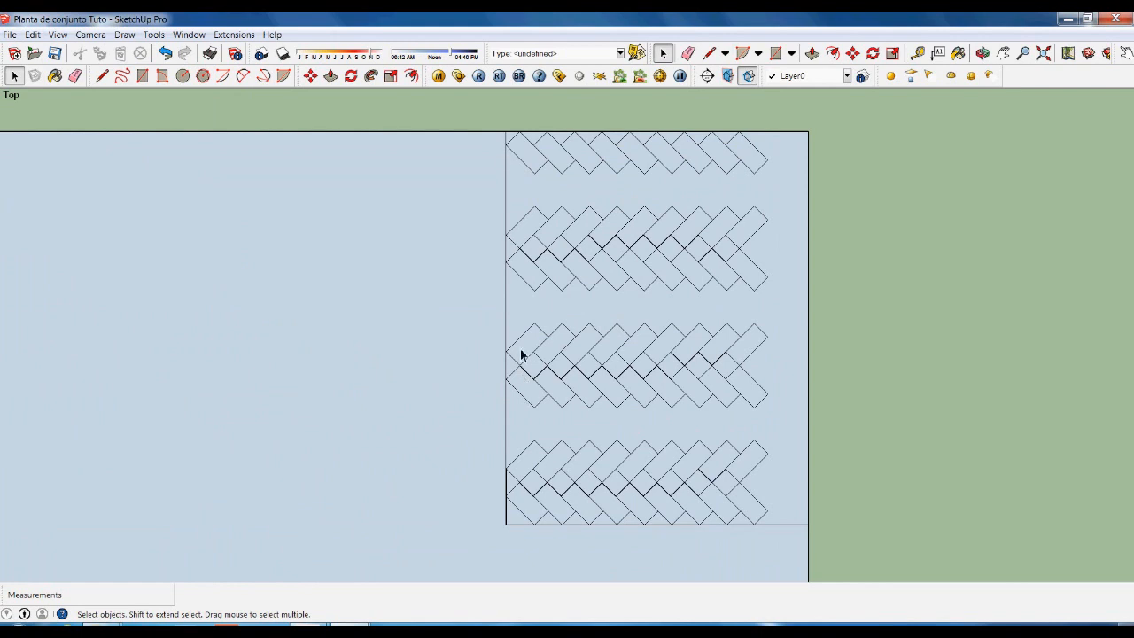
pyautogui.press('l')
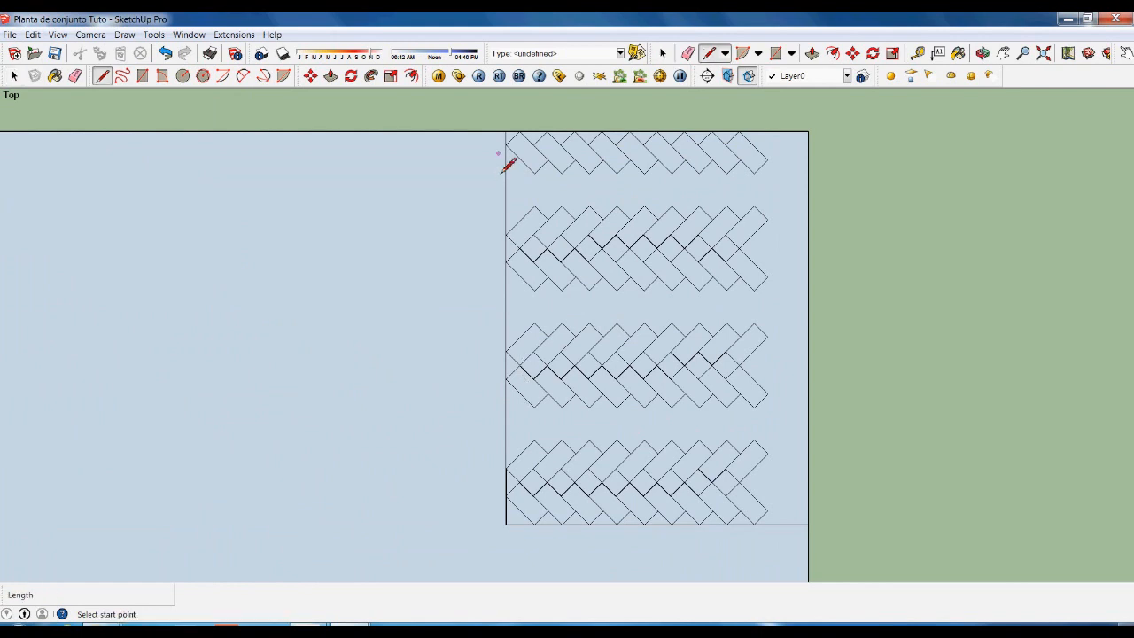
pyautogui.click(506, 144)
pyautogui.click(508, 365)
pyautogui.press('space')
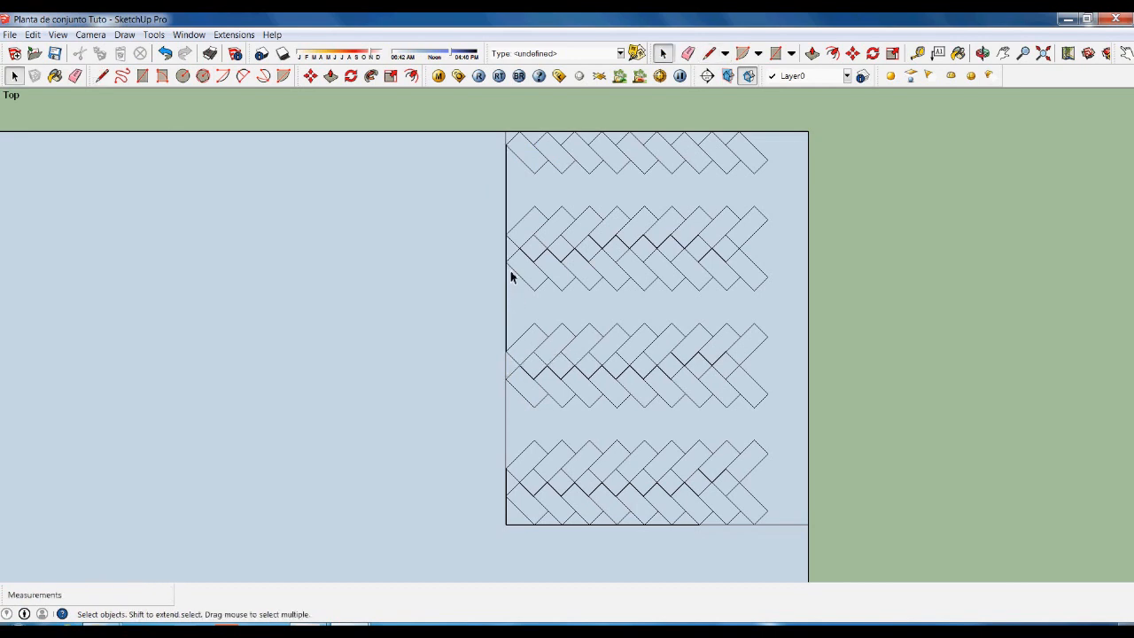
# Draw a circle of about 12.77 m radius centred on that line's midpoint and reaching the line's ends.
pyautogui.press('c')
pyautogui.click(506, 248)
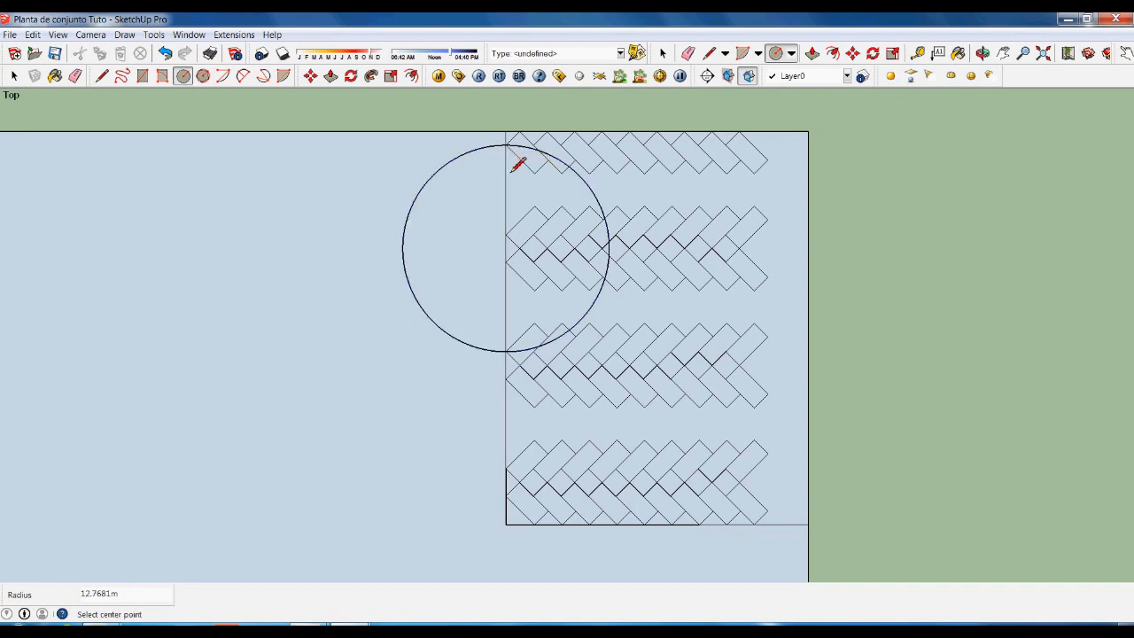
pyautogui.press('space')
# Copy the half of the circle outside the parking area about 14.47 m along the parking edge towards its last row.
pyautogui.click(550, 293)
pyautogui.scroll(-2, 554, 284)
pyautogui.click(881, 361)
pyautogui.scroll(1, 540, 430)
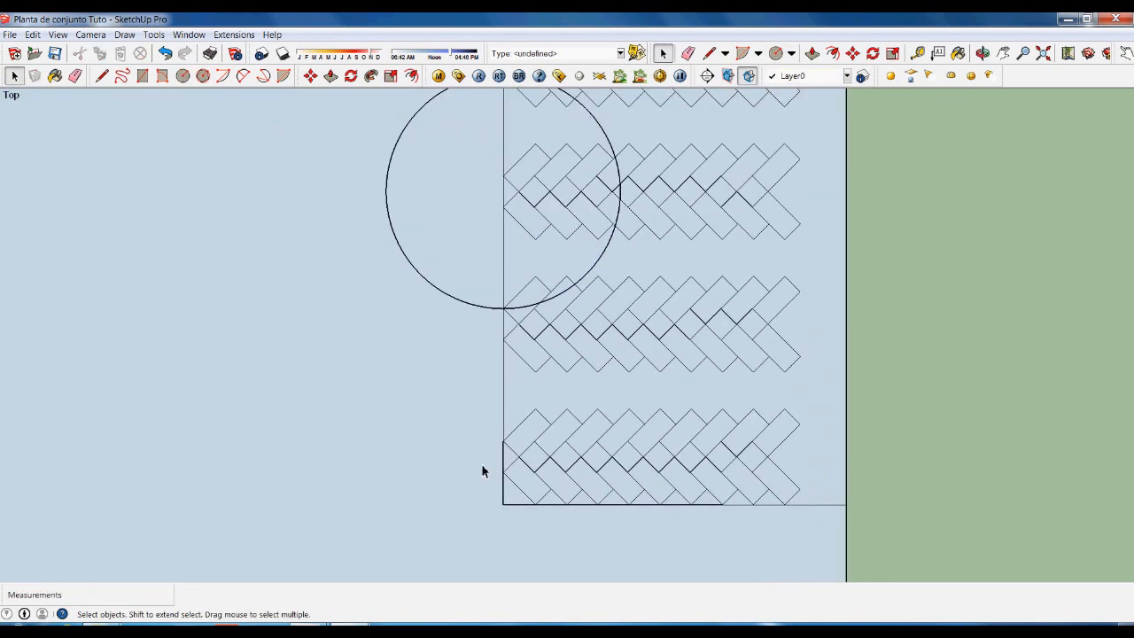
pyautogui.click(492, 317)
pyautogui.scroll(-1, 504, 335)
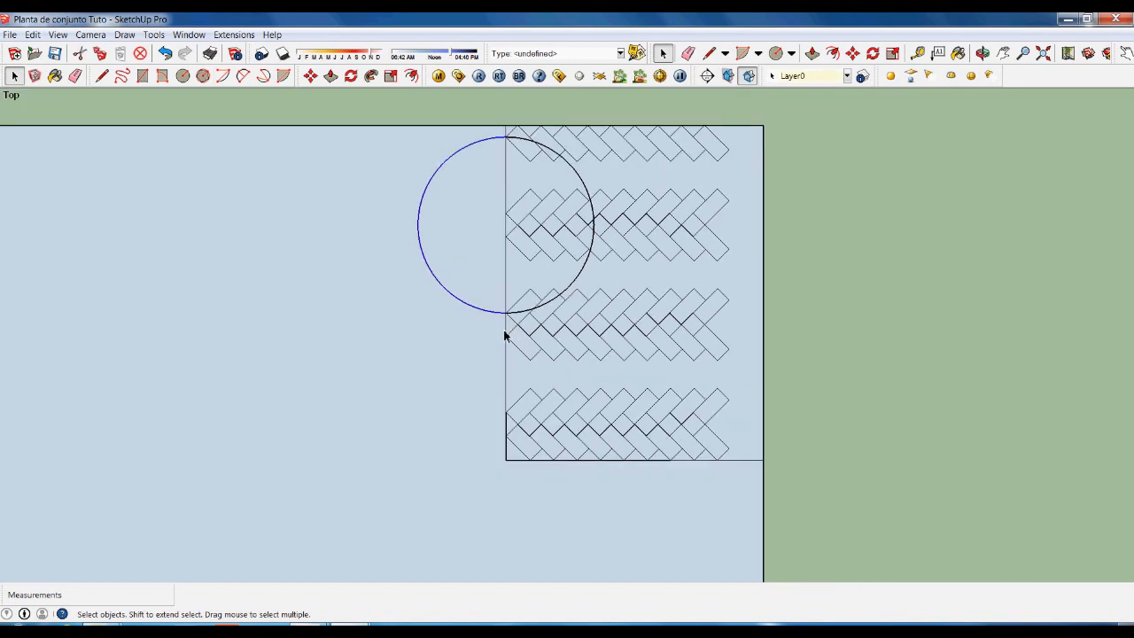
pyautogui.press('m')
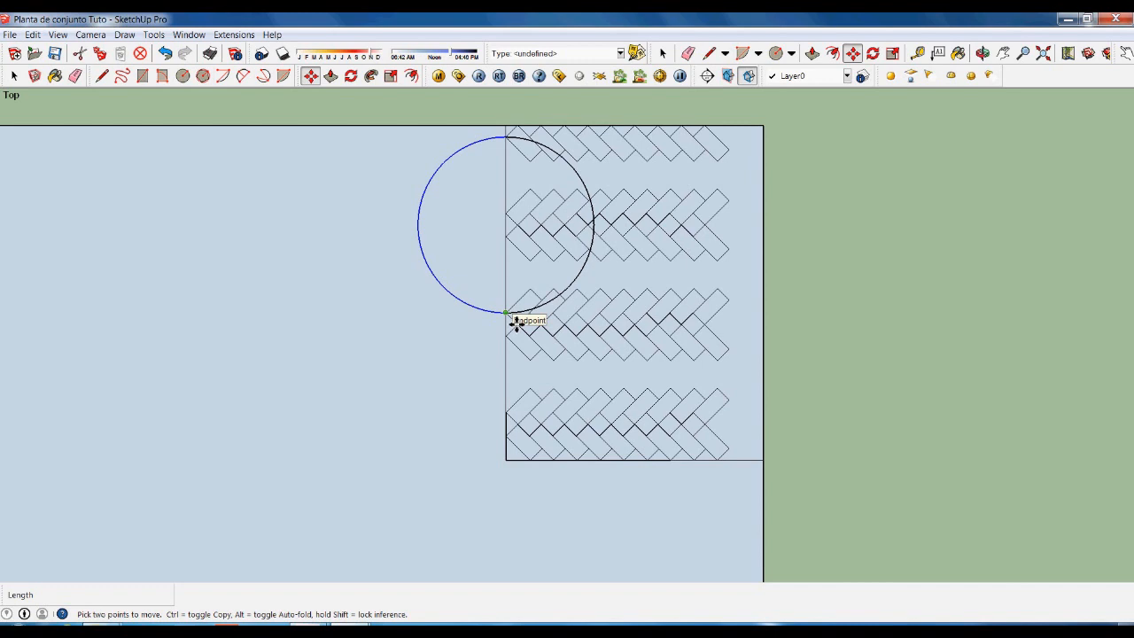
pyautogui.click(506, 314)
pyautogui.press('ctrl')
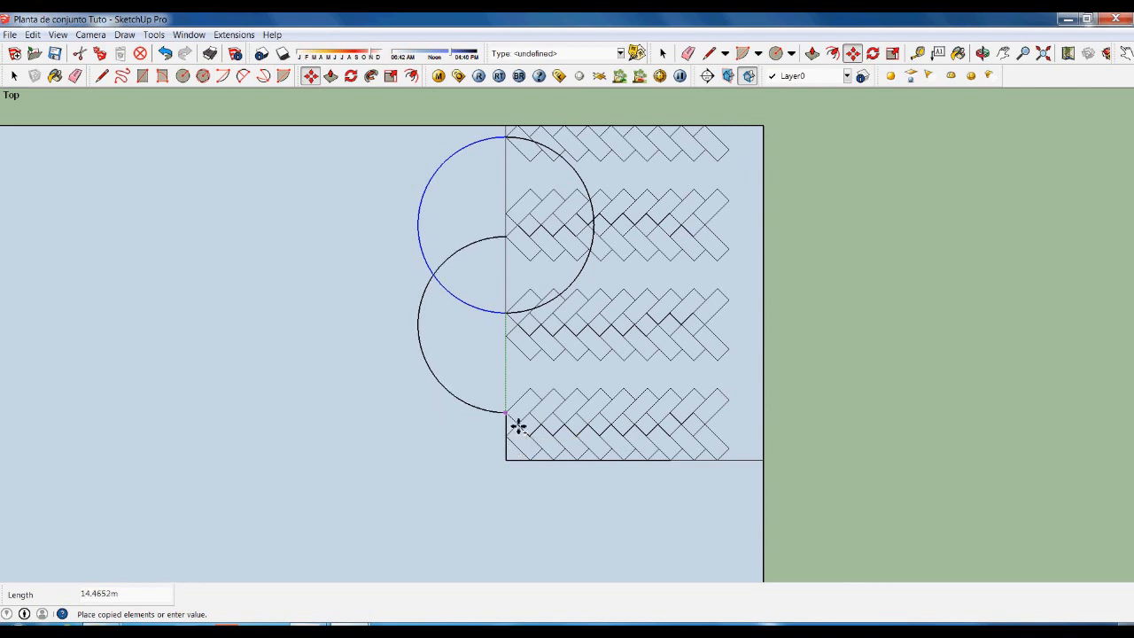
pyautogui.click(519, 422)
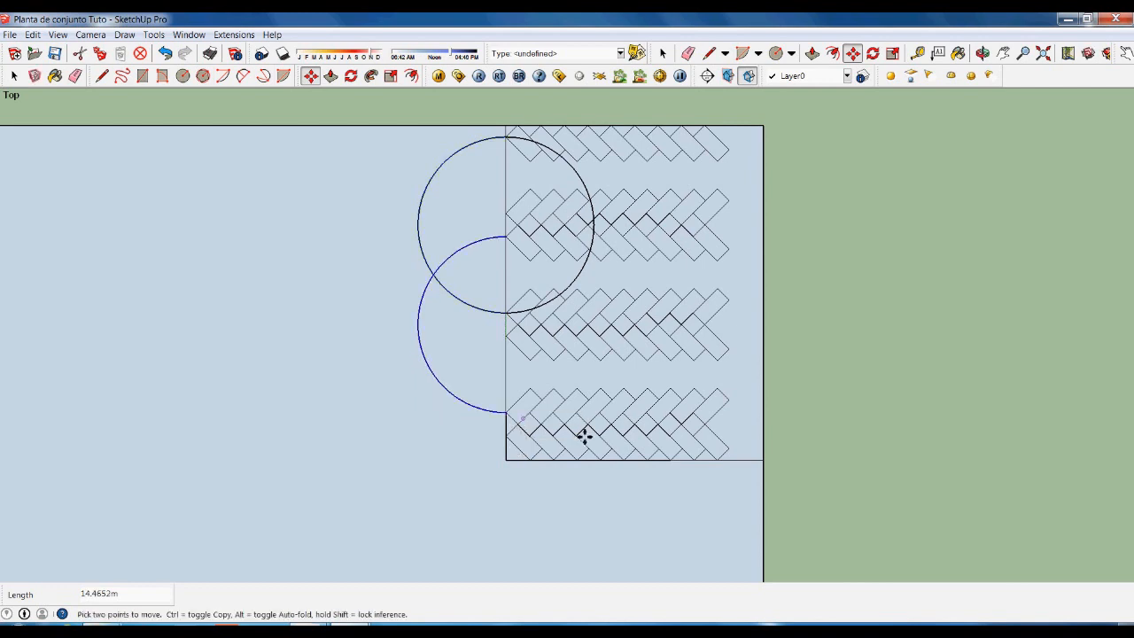
pyautogui.press('space')
pyautogui.scroll(1, 421, 268)
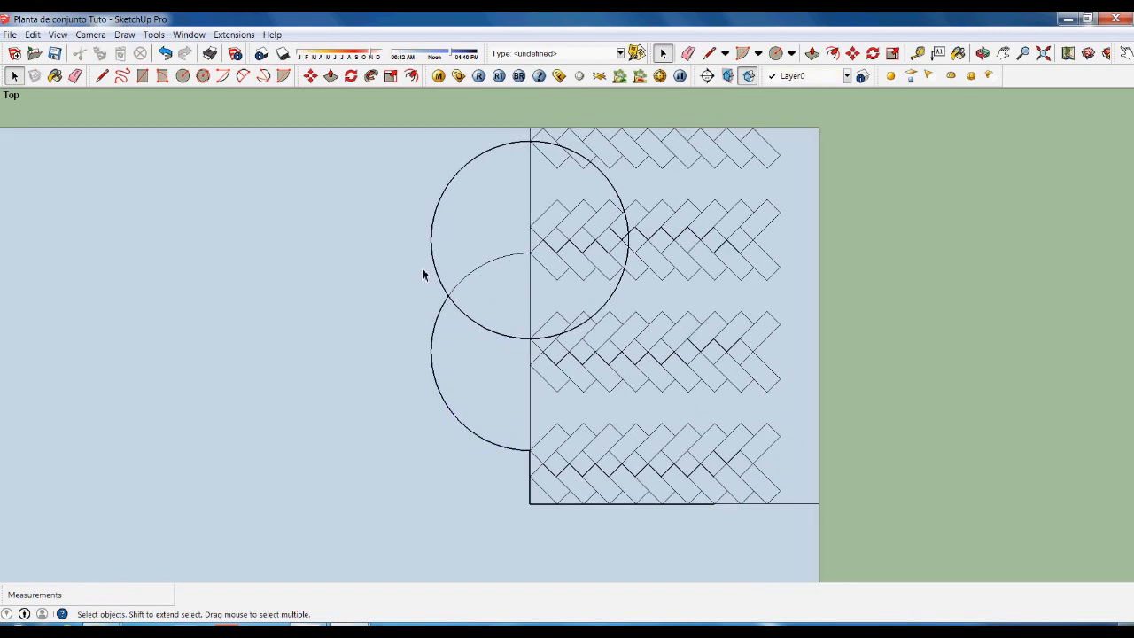
pyautogui.press('l')
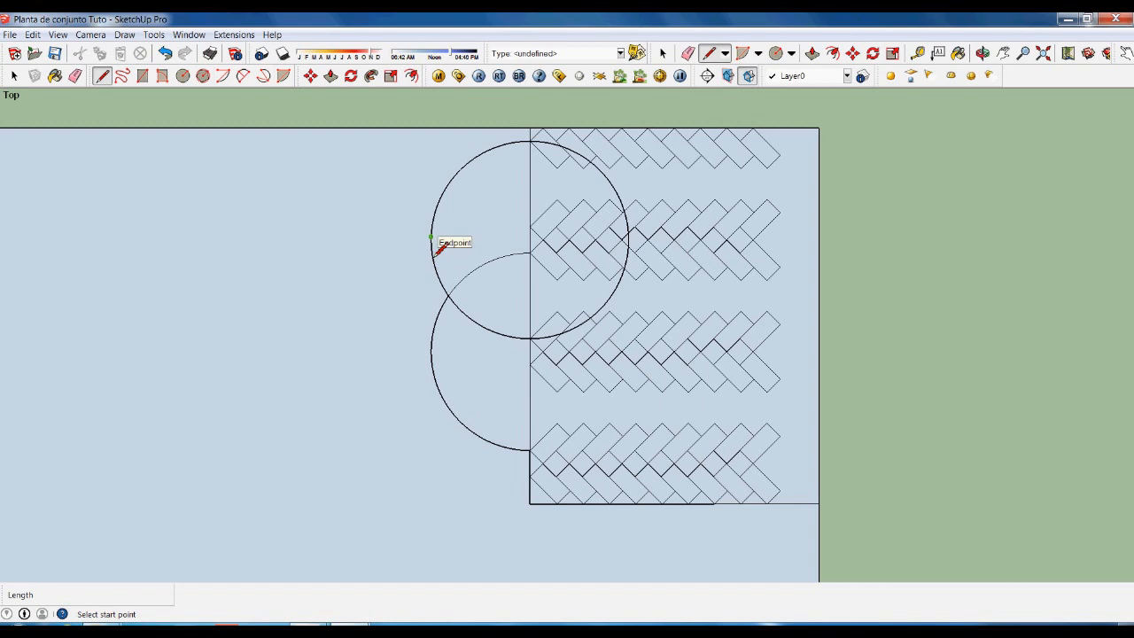
pyautogui.click(431, 235)
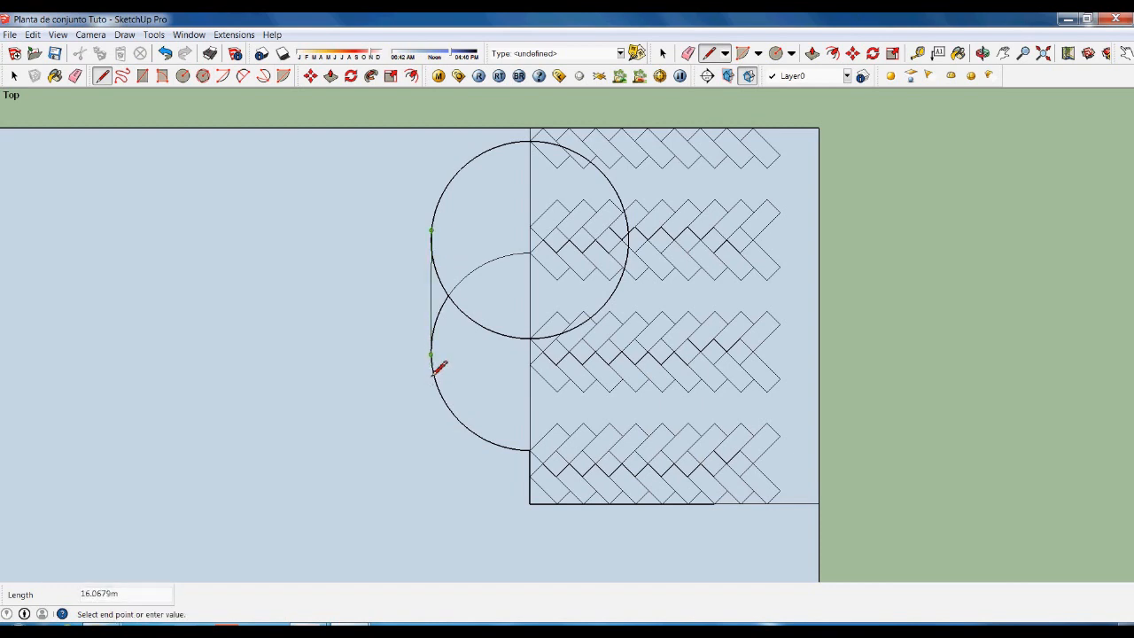
pyautogui.press('space')
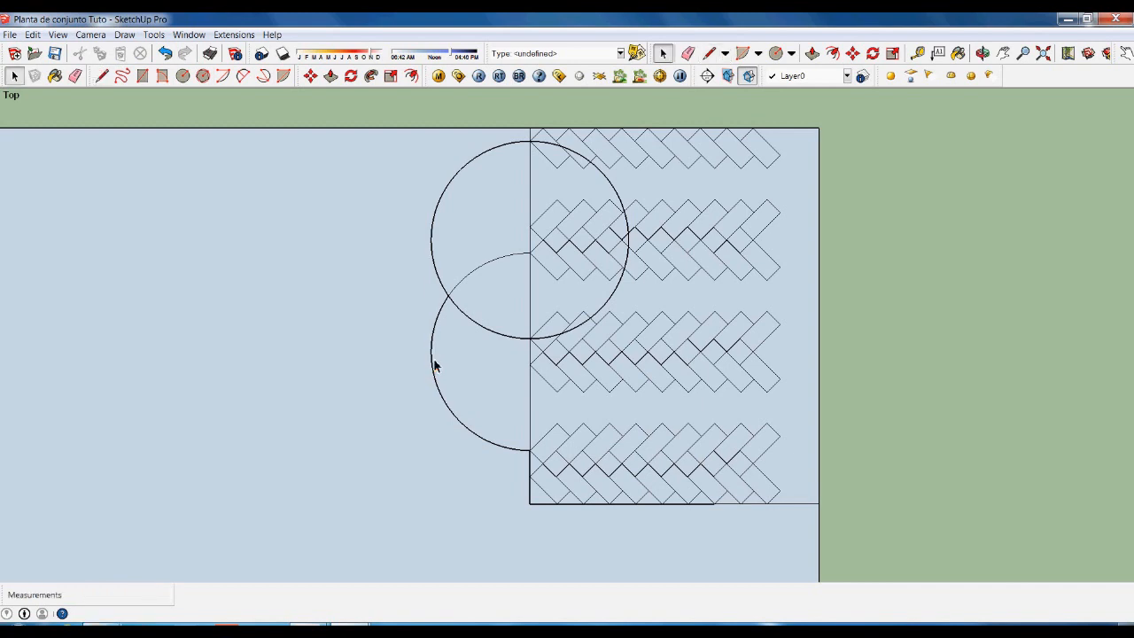
# Draw a straight line connecting the outermost points of the two overlapping arcs beside the parking area.
pyautogui.scroll(4, 434, 363)
pyautogui.press('l')
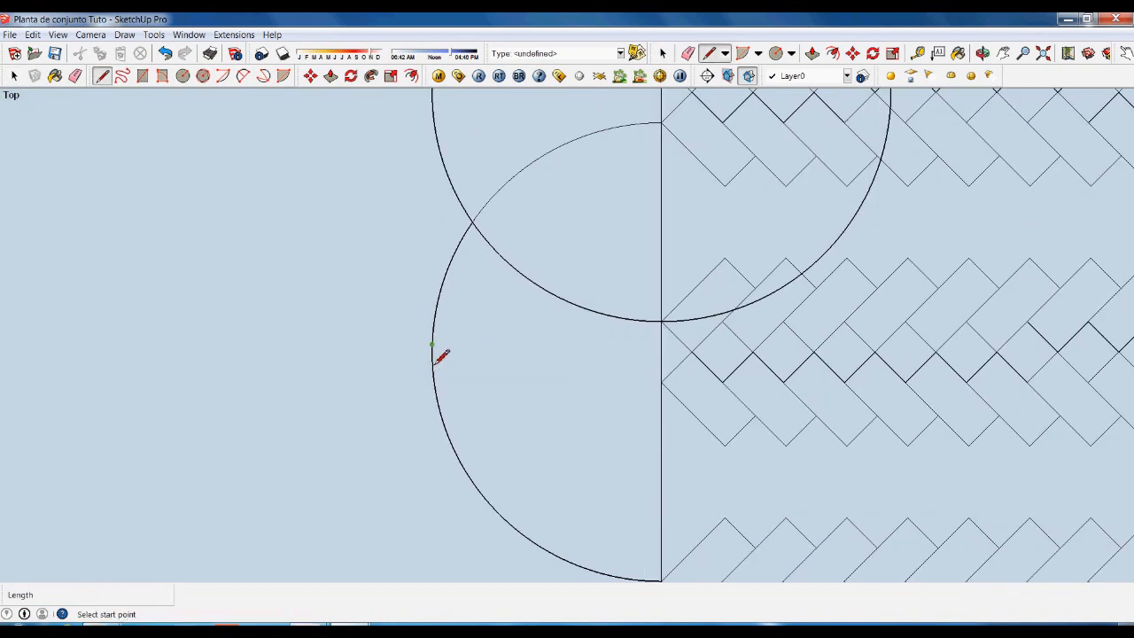
pyautogui.click(432, 346)
pyautogui.scroll(-2, 436, 355)
pyautogui.click(433, 180)
pyautogui.press('space')
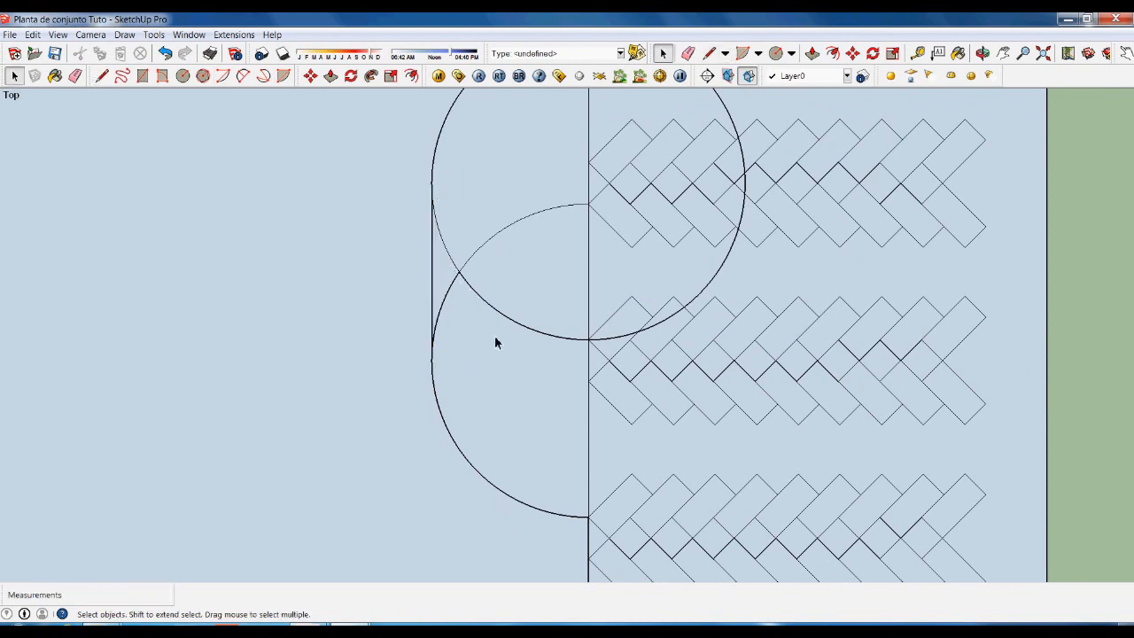
# Delete the overlapping arc segments inside the connecting line so only the outer rounded outline remains.
pyautogui.click(479, 257)
pyautogui.press('Delete')
pyautogui.click(493, 310)
pyautogui.press('Delete')
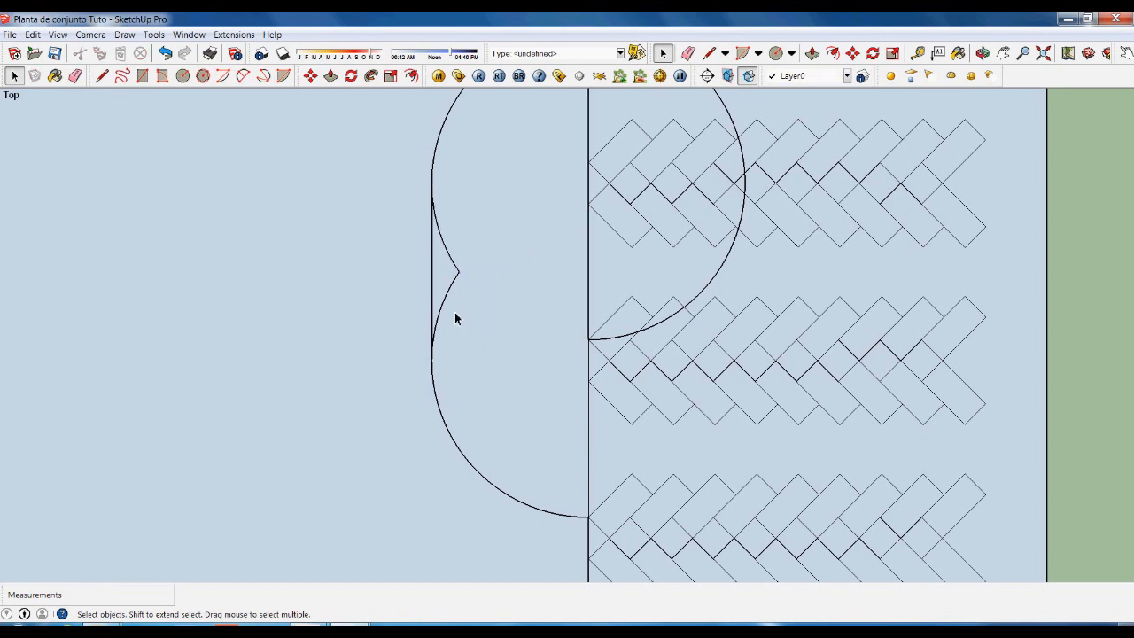
pyautogui.click(448, 301)
pyautogui.press('Delete')
pyautogui.click(450, 260)
pyautogui.press('Delete')
# Delete the half of the circle that overlaps the herringbone parking spaces.
pyautogui.scroll(-2, 683, 389)
pyautogui.scroll(3, 630, 172)
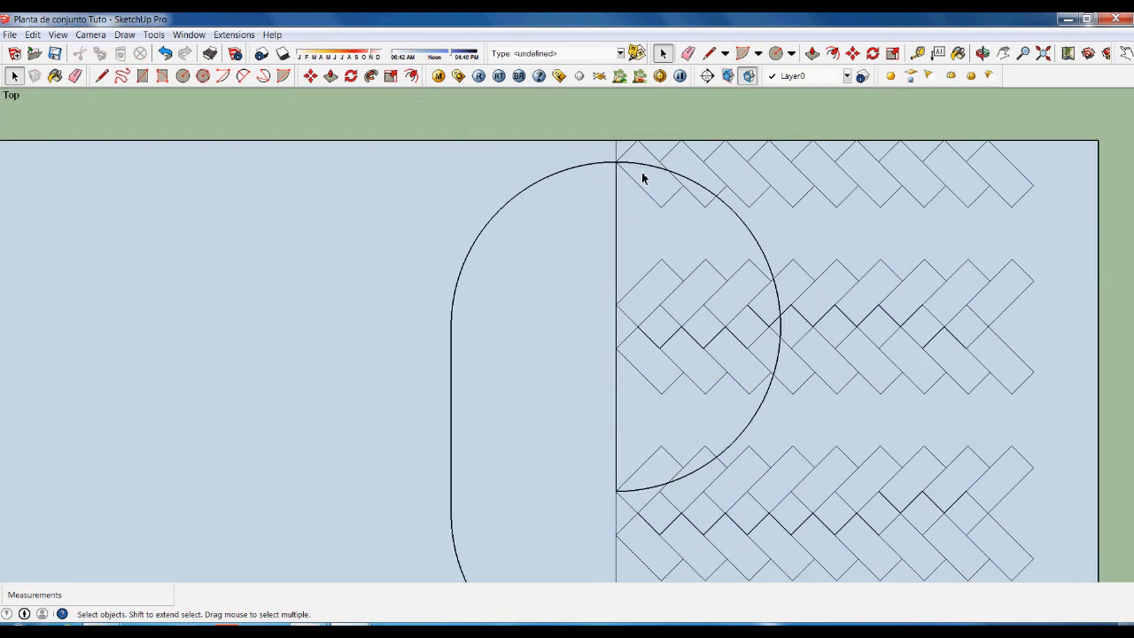
pyautogui.click(643, 175)
pyautogui.press('Delete')
pyautogui.scroll(-1, 675, 238)
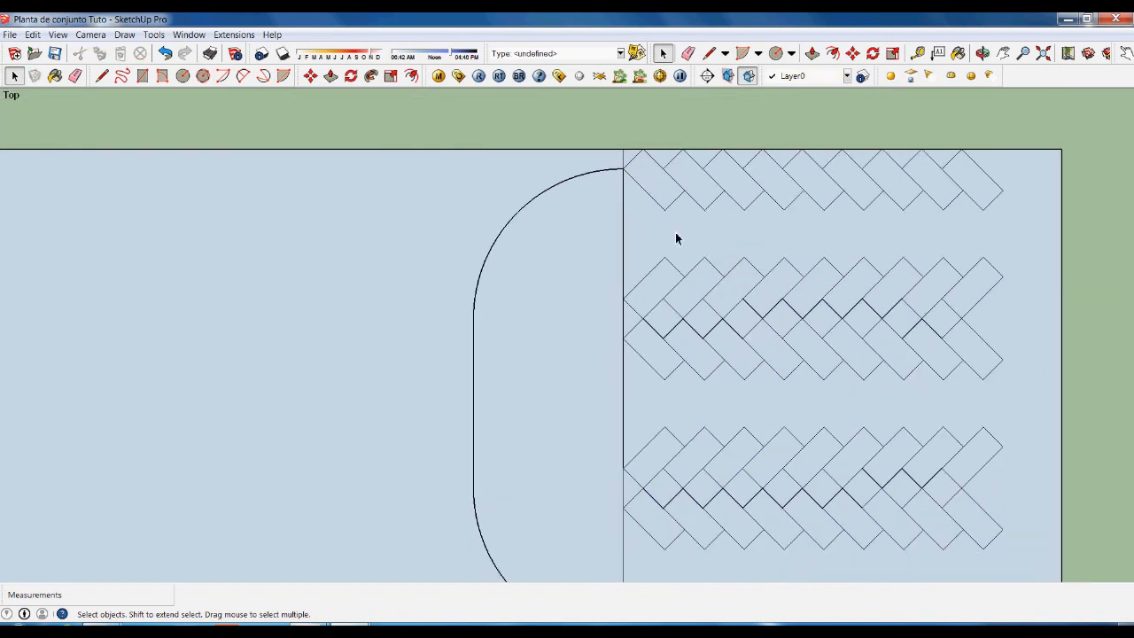
pyautogui.scroll(-1, 675, 237)
pyautogui.scroll(-1, 555, 235)
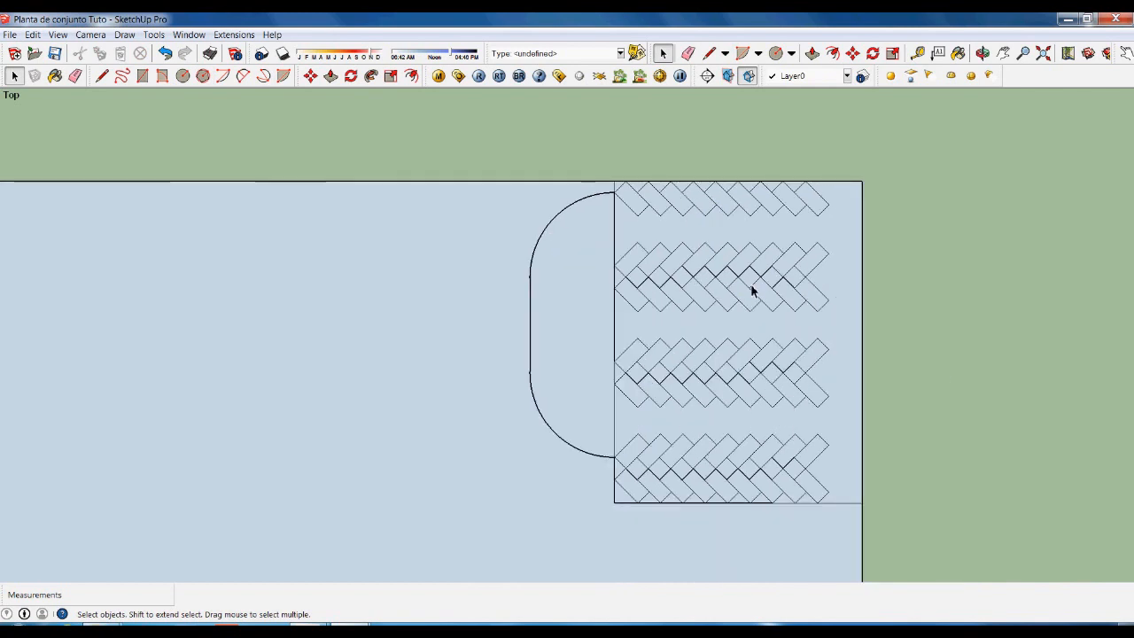
pyautogui.scroll(-1, 752, 290)
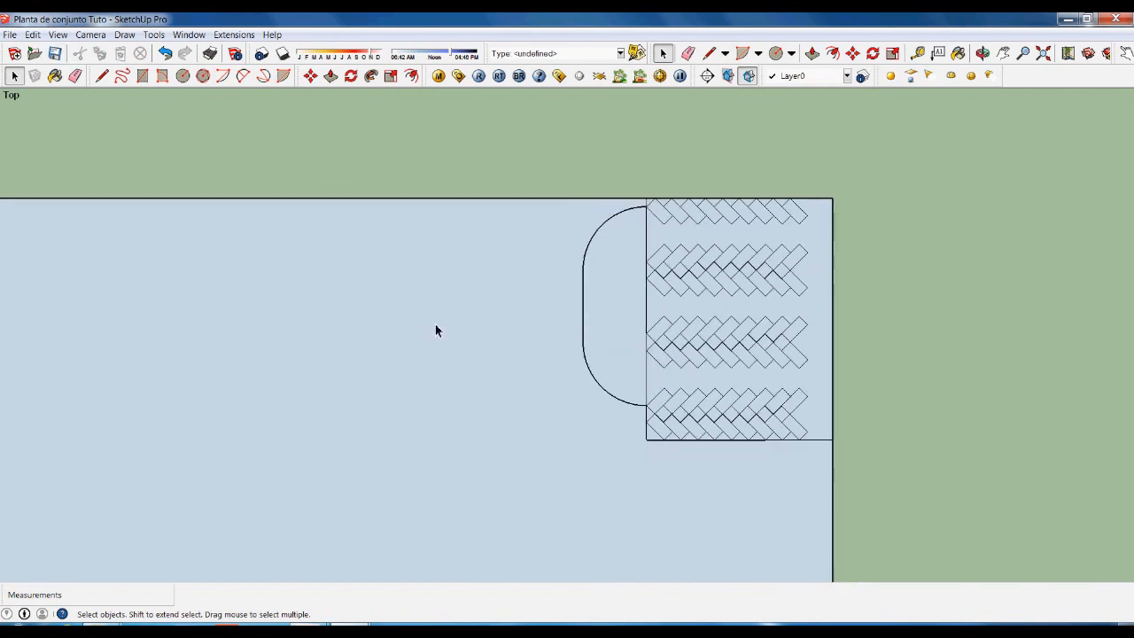
pyautogui.scroll(1, 600, 238)
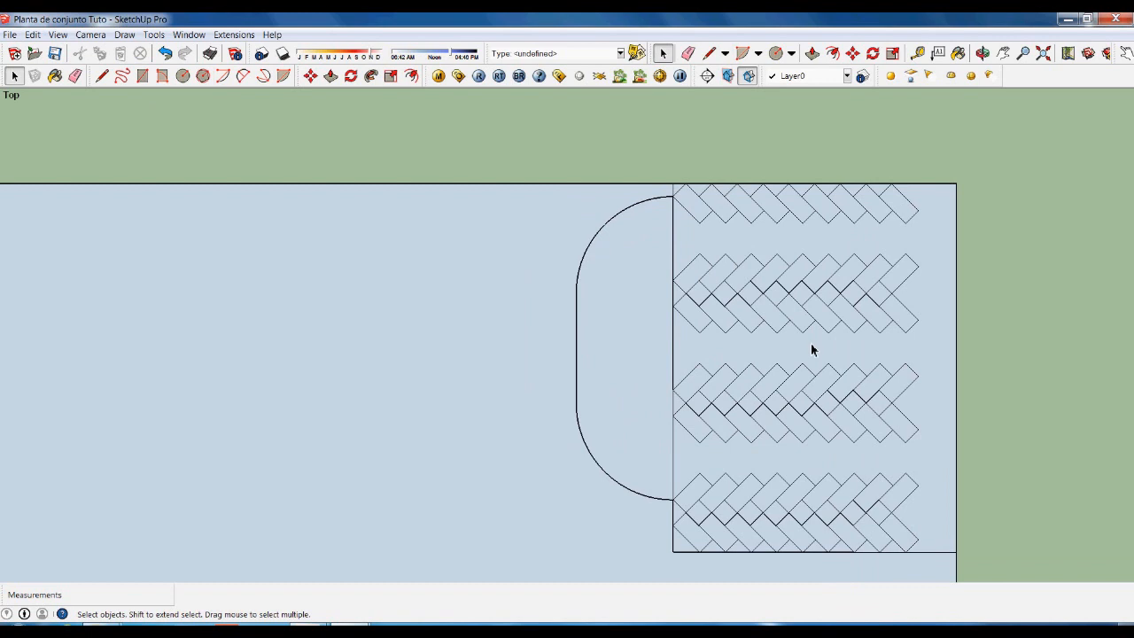
# Intersect all the site plan's faces with the model so the rounded area beside the herringbone parking becomes bounded.
pyautogui.scroll(-1, 780, 279)
pyautogui.scroll(1, 758, 234)
pyautogui.scroll(-1, 466, 256)
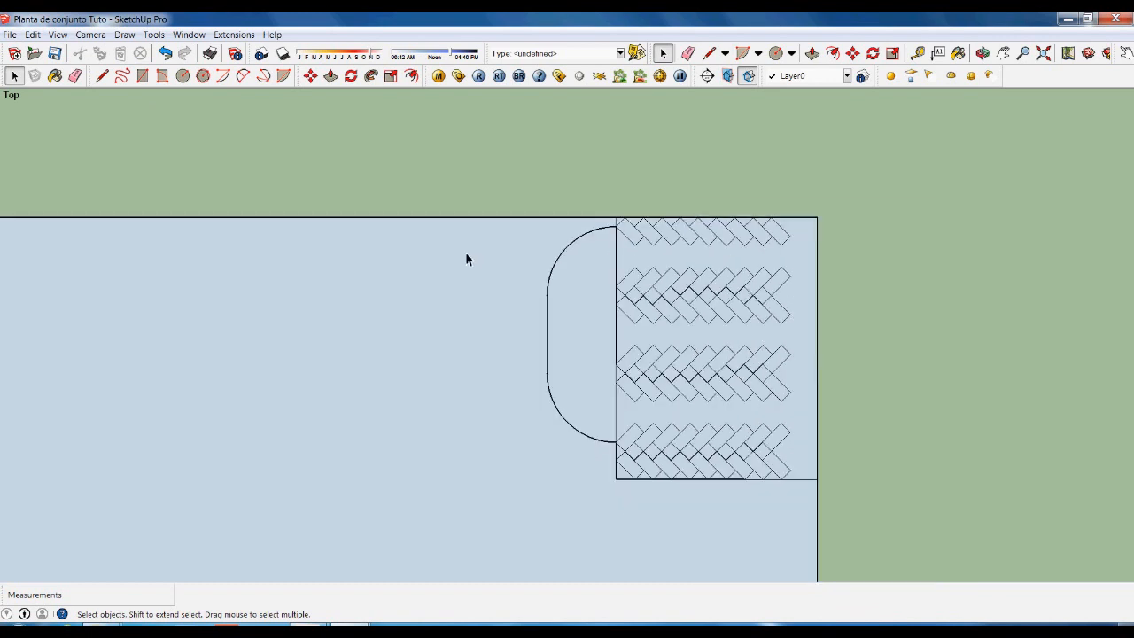
pyautogui.scroll(-1, 962, 302)
pyautogui.scroll(-1, 798, 286)
pyautogui.scroll(-1, 588, 357)
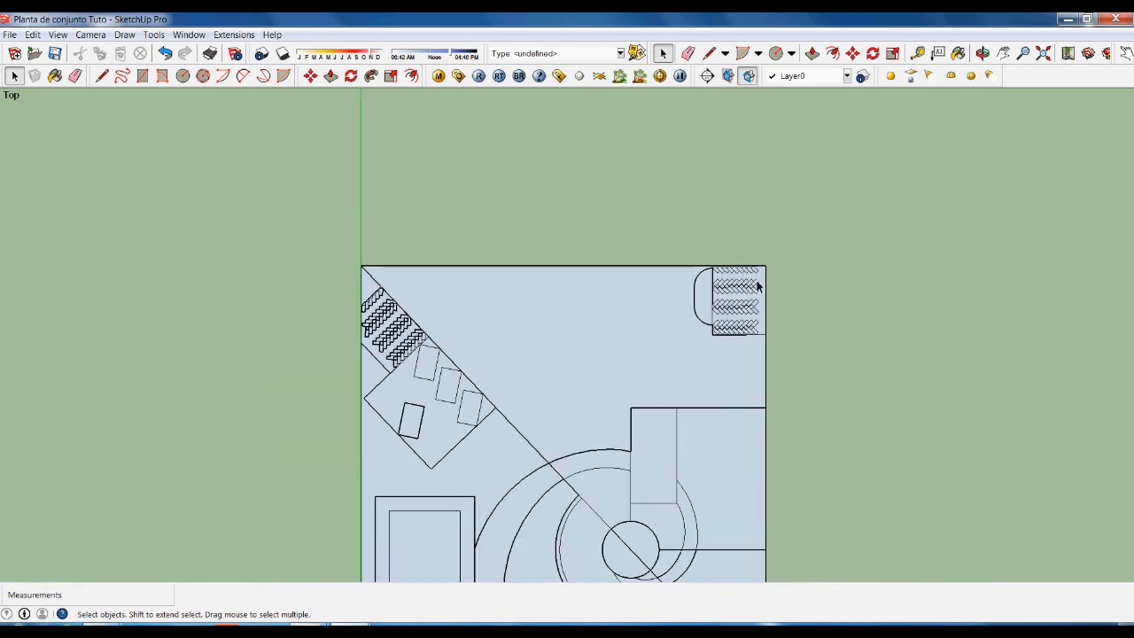
pyautogui.scroll(3, 709, 298)
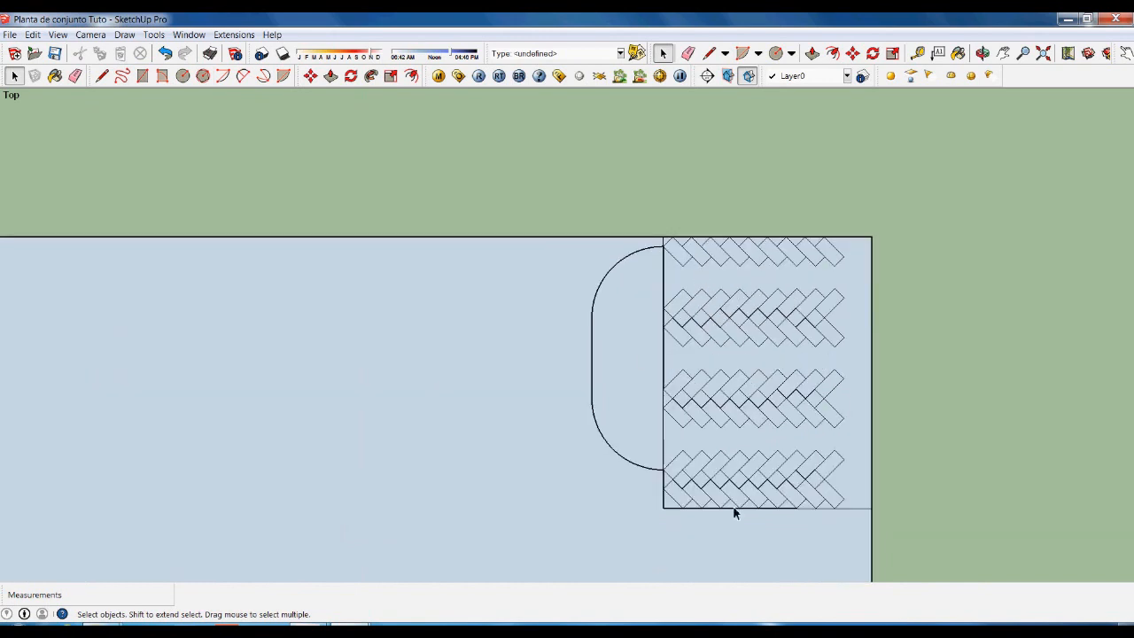
pyautogui.scroll(2, 673, 301)
pyautogui.click(683, 328)
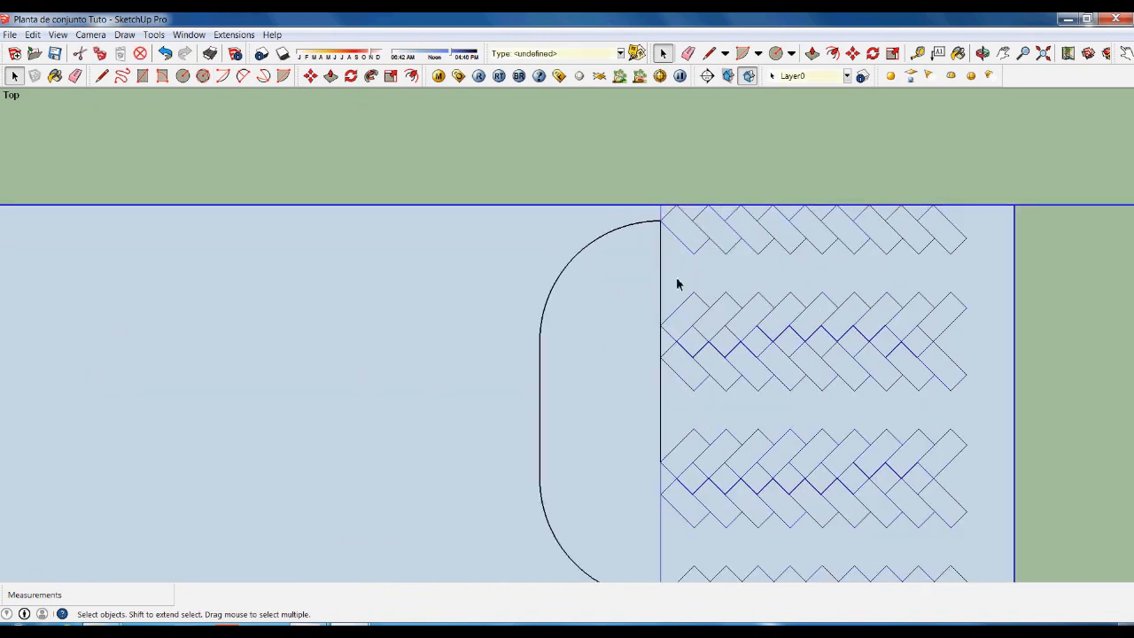
pyautogui.scroll(-2, 676, 281)
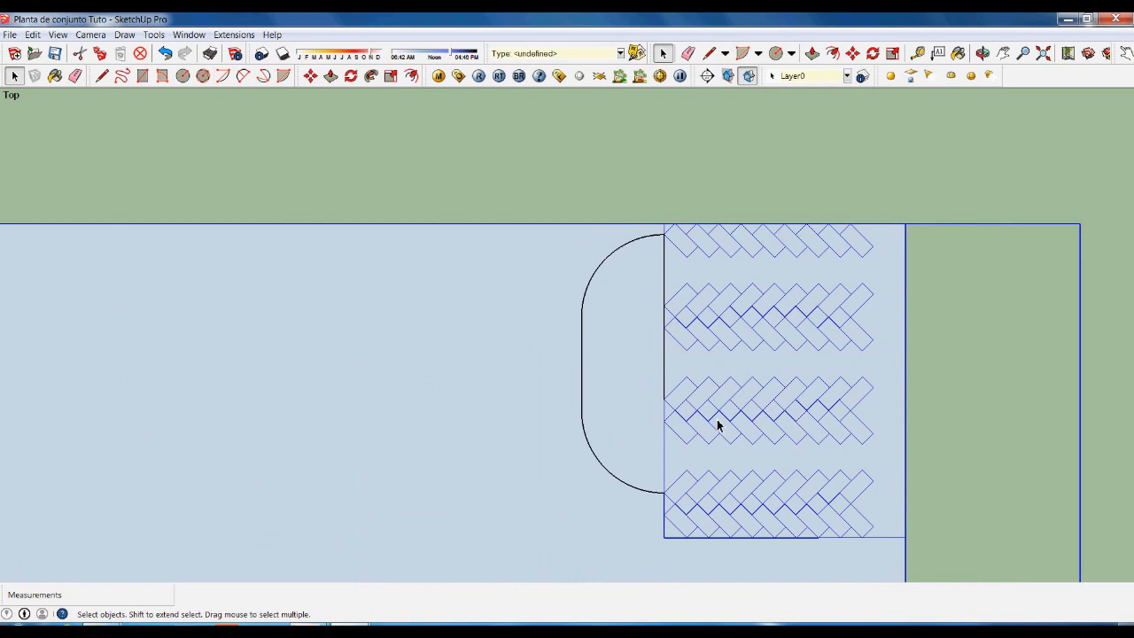
pyautogui.rightClick(831, 403)
pyautogui.click(866, 476)
# Delete the dividing line segments between the rounded area and the aisles of the herringbone parking.
pyautogui.click(666, 465)
pyautogui.click(669, 467)
pyautogui.click(676, 358)
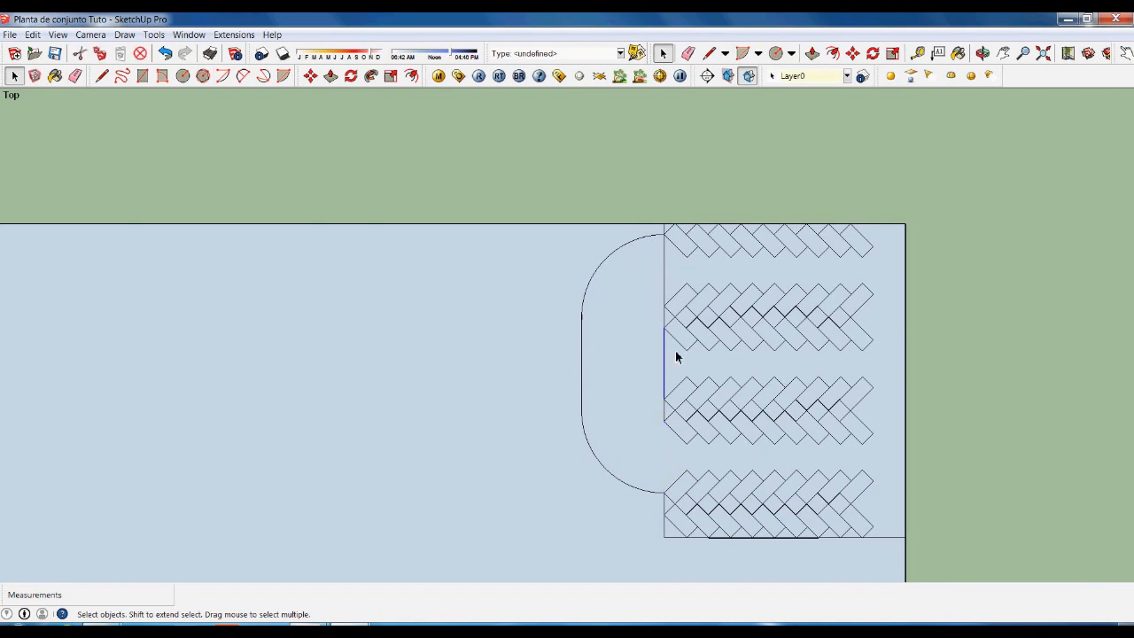
pyautogui.click(670, 286)
pyautogui.press('Delete')
# Clean up the stray edge where the rounded area's straight side meets its arc.
pyautogui.scroll(4, 591, 342)
pyautogui.scroll(8, 591, 338)
pyautogui.scroll(2, 629, 312)
pyautogui.click(627, 300)
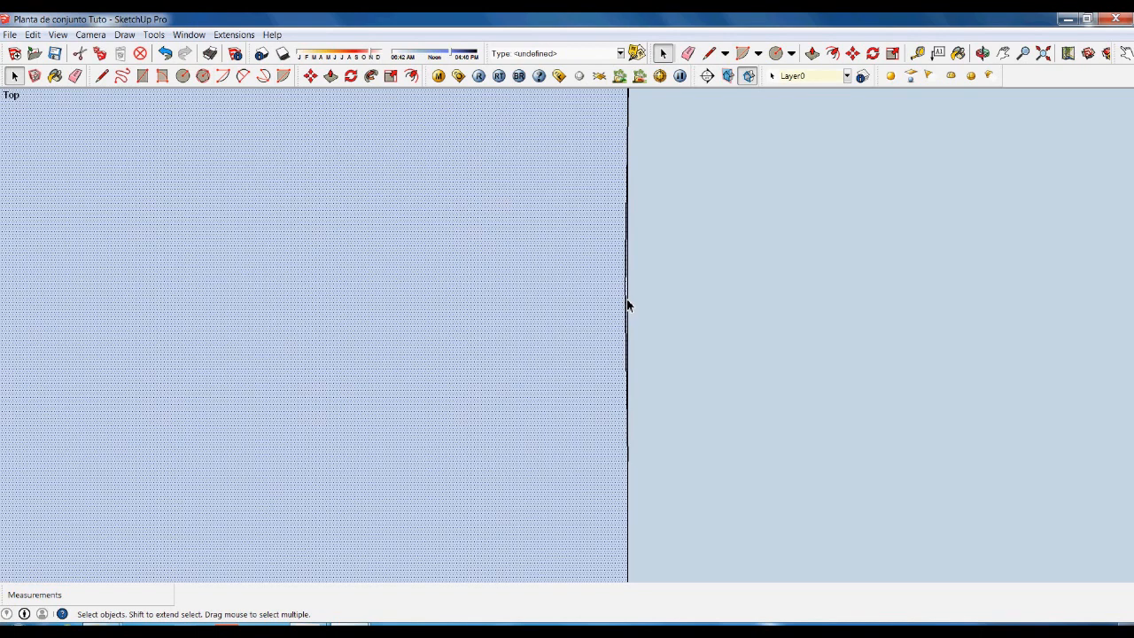
pyautogui.click(627, 304)
pyautogui.click(643, 314)
pyautogui.scroll(-2, 643, 314)
pyautogui.scroll(-3, 629, 368)
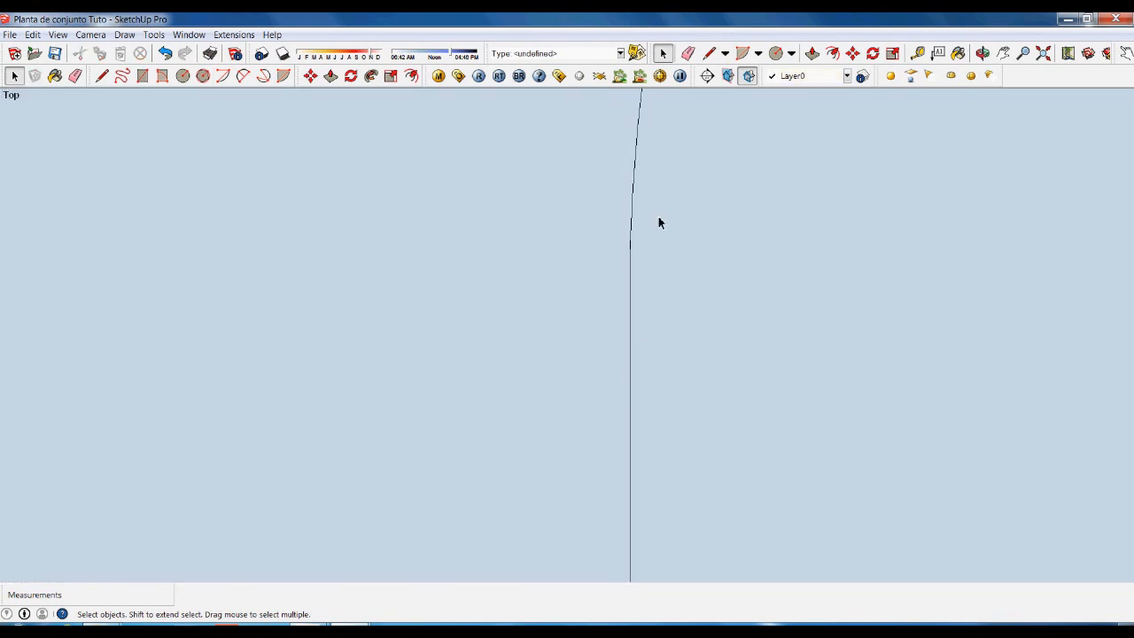
pyautogui.click(617, 260)
pyautogui.press('Delete')
pyautogui.scroll(-3, 620, 276)
pyautogui.scroll(-6, 619, 276)
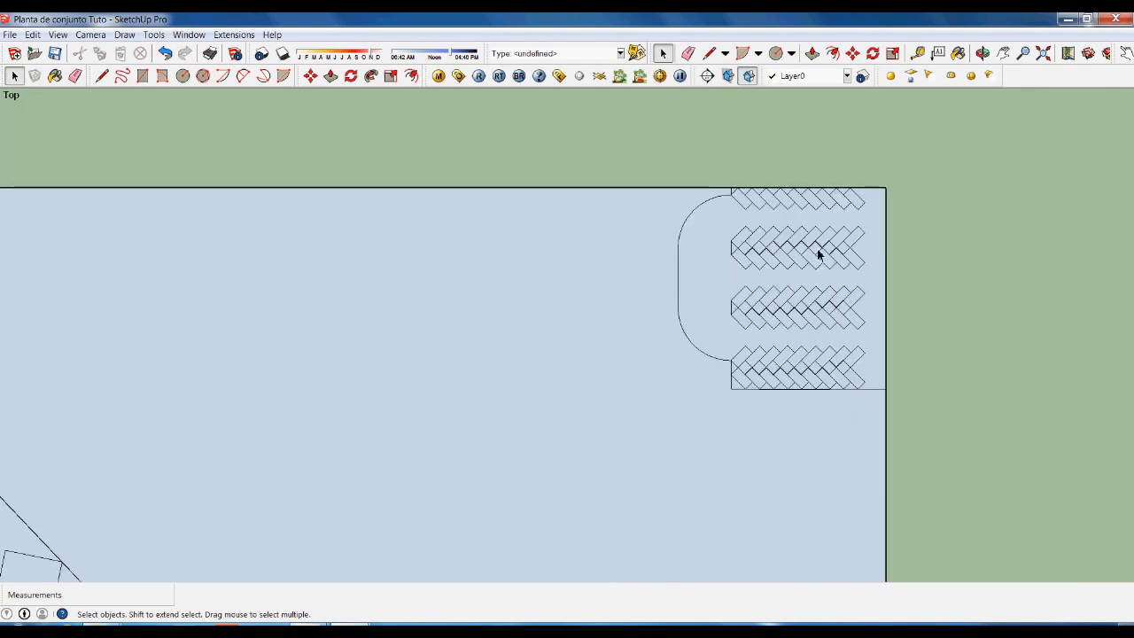
# Examine the whole site plan, checking the parking areas, the pool rectangle, the spiral paths and the area below them.
pyautogui.scroll(1, 788, 307)
pyautogui.scroll(-4, 975, 282)
pyautogui.scroll(3, 931, 237)
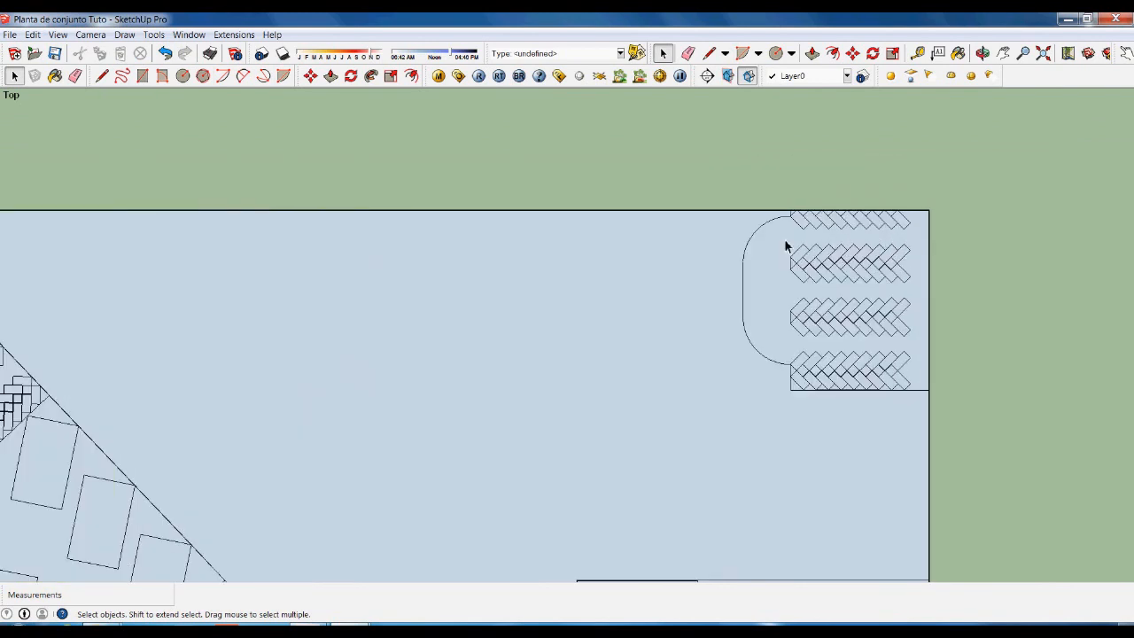
pyautogui.scroll(-3, 856, 223)
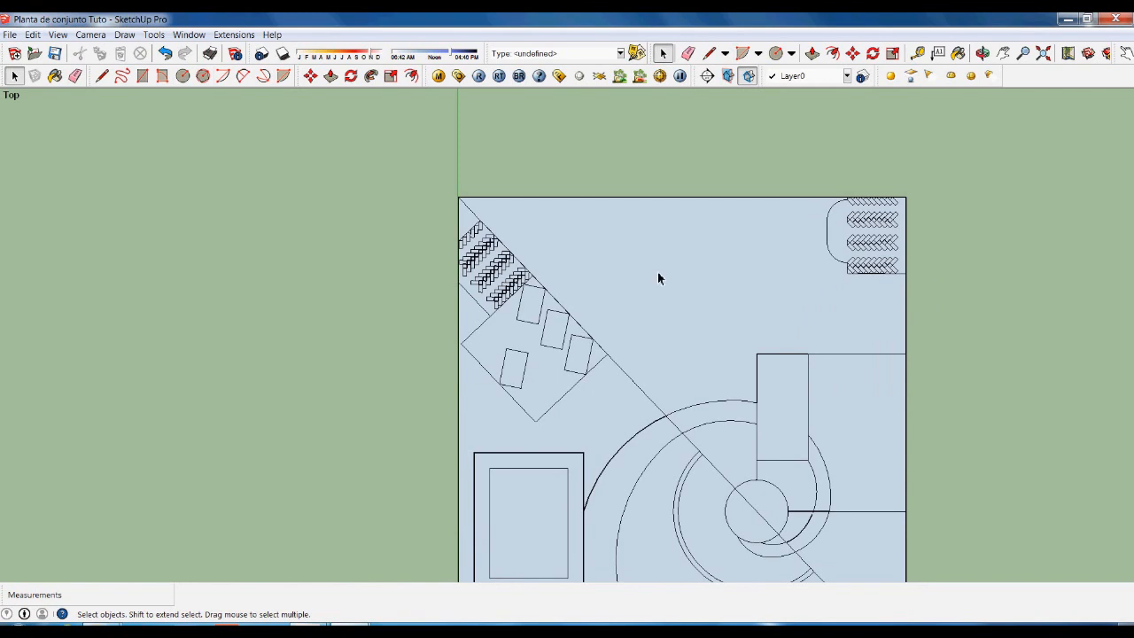
pyautogui.scroll(-1, 645, 306)
pyautogui.scroll(5, 548, 421)
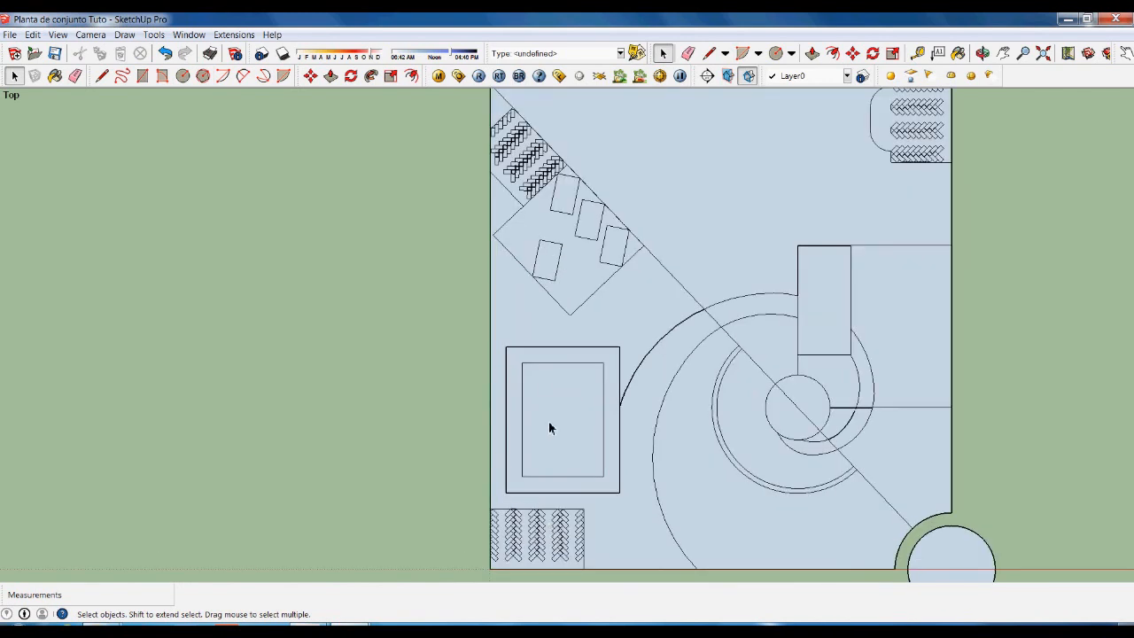
pyautogui.scroll(-3, 531, 444)
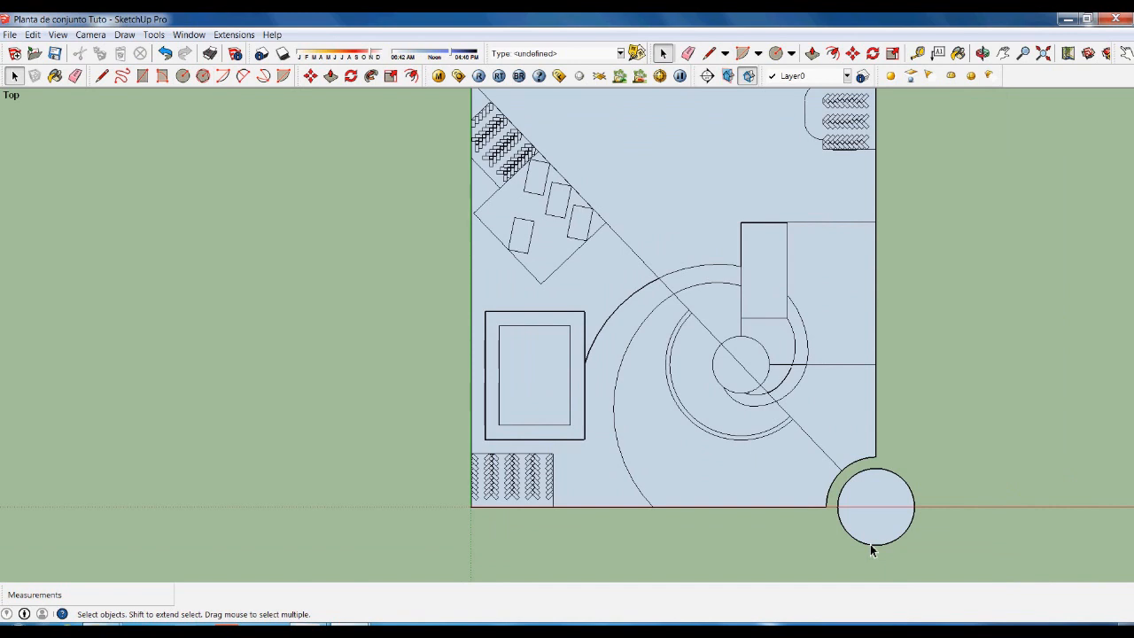
pyautogui.scroll(-2, 558, 519)
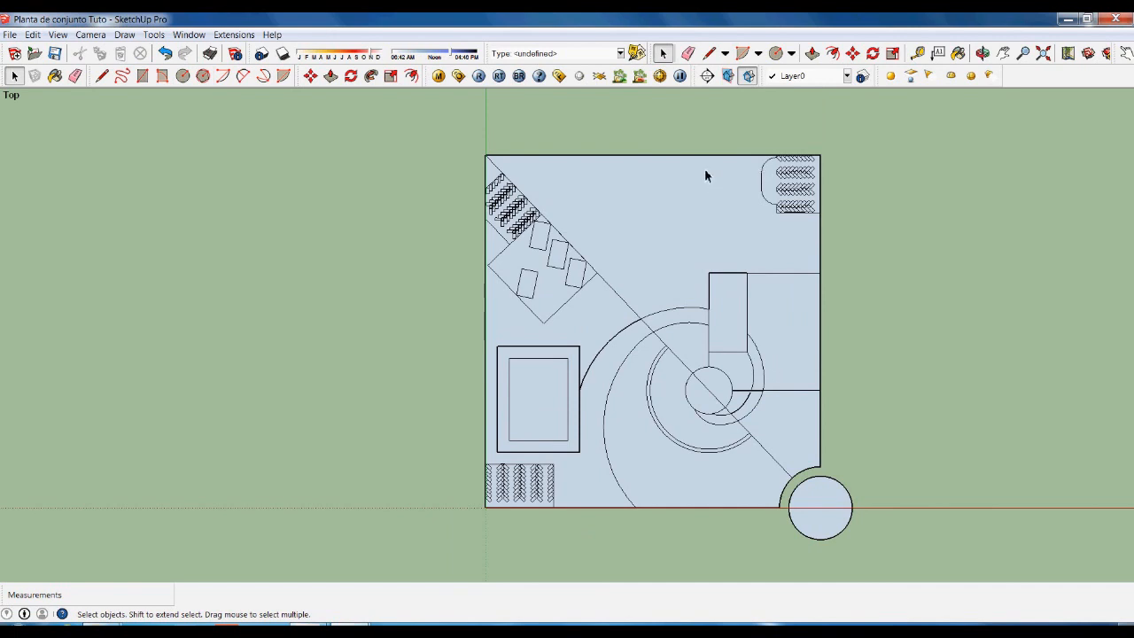
pyautogui.scroll(2, 676, 396)
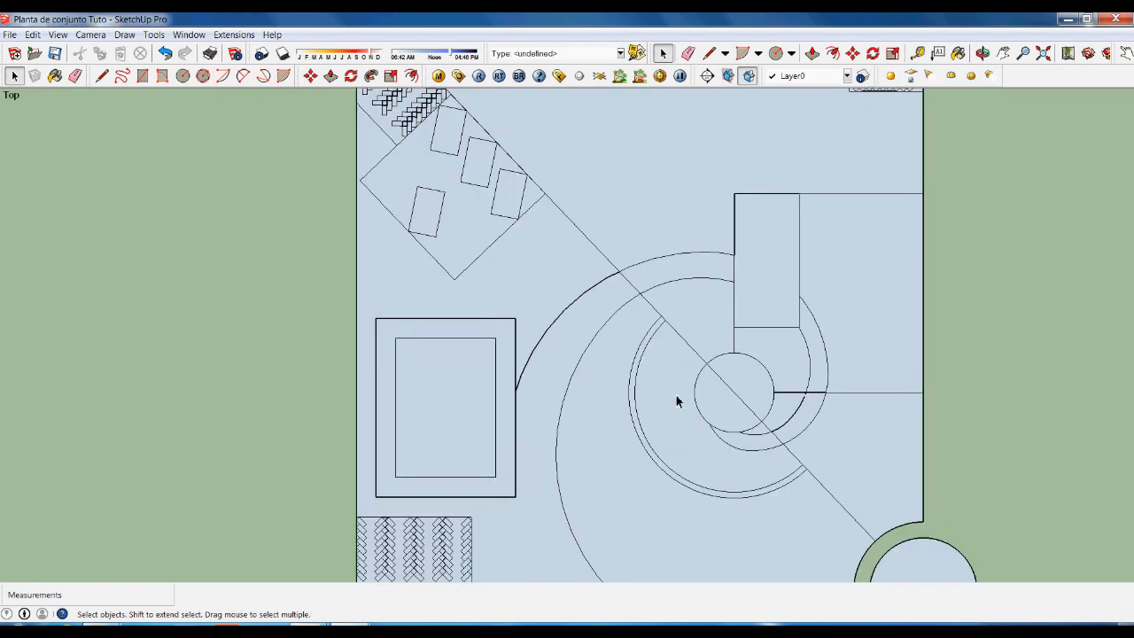
pyautogui.scroll(-1, 578, 417)
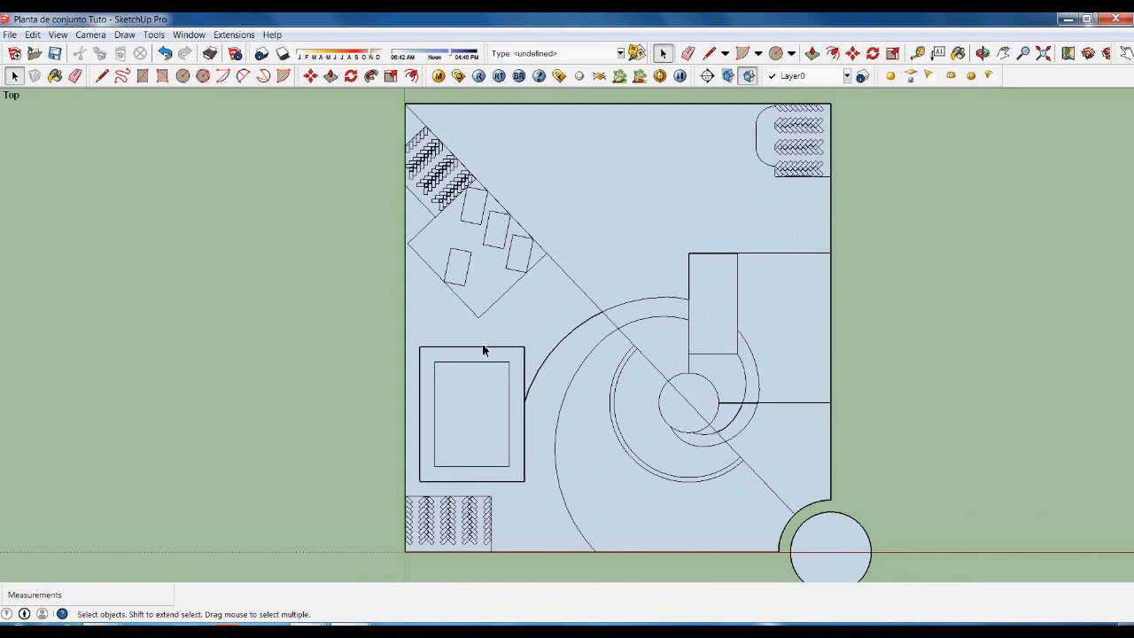
pyautogui.scroll(1, 542, 393)
pyautogui.scroll(-2, 507, 443)
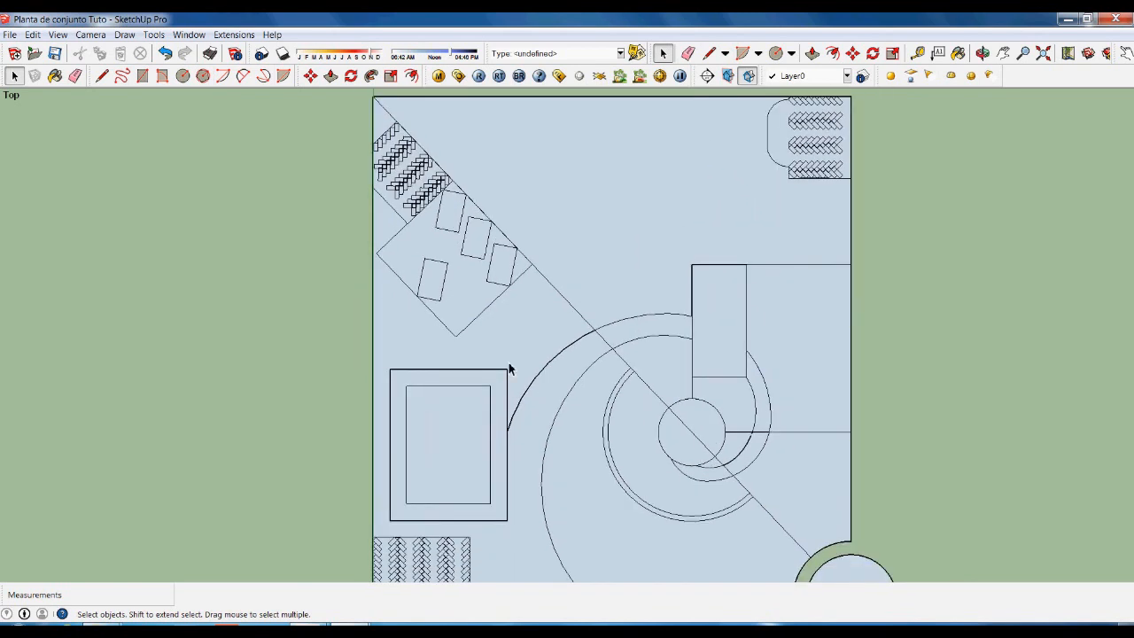
pyautogui.scroll(2, 508, 478)
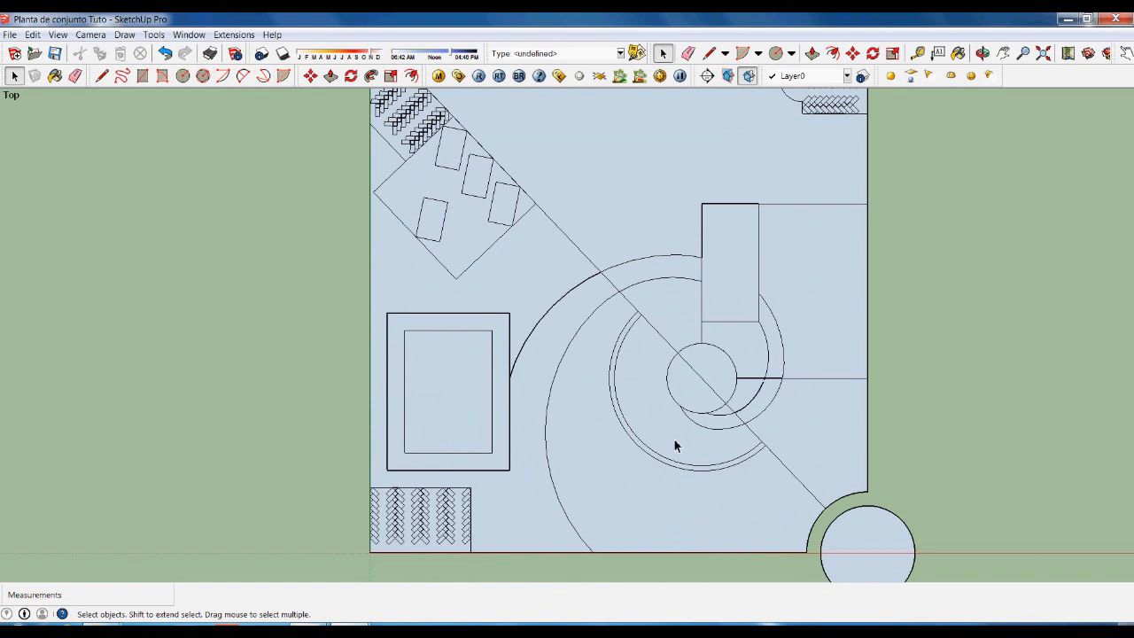
pyautogui.scroll(1, 739, 493)
pyautogui.click(699, 502)
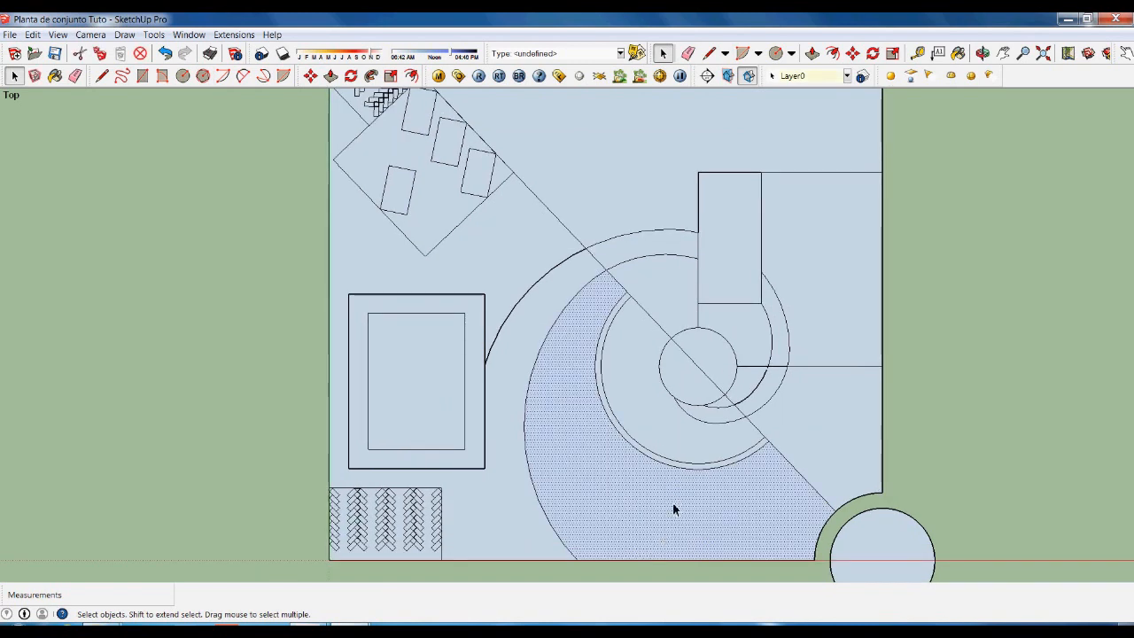
pyautogui.scroll(-4, 656, 443)
pyautogui.click(841, 427)
pyautogui.scroll(2, 668, 436)
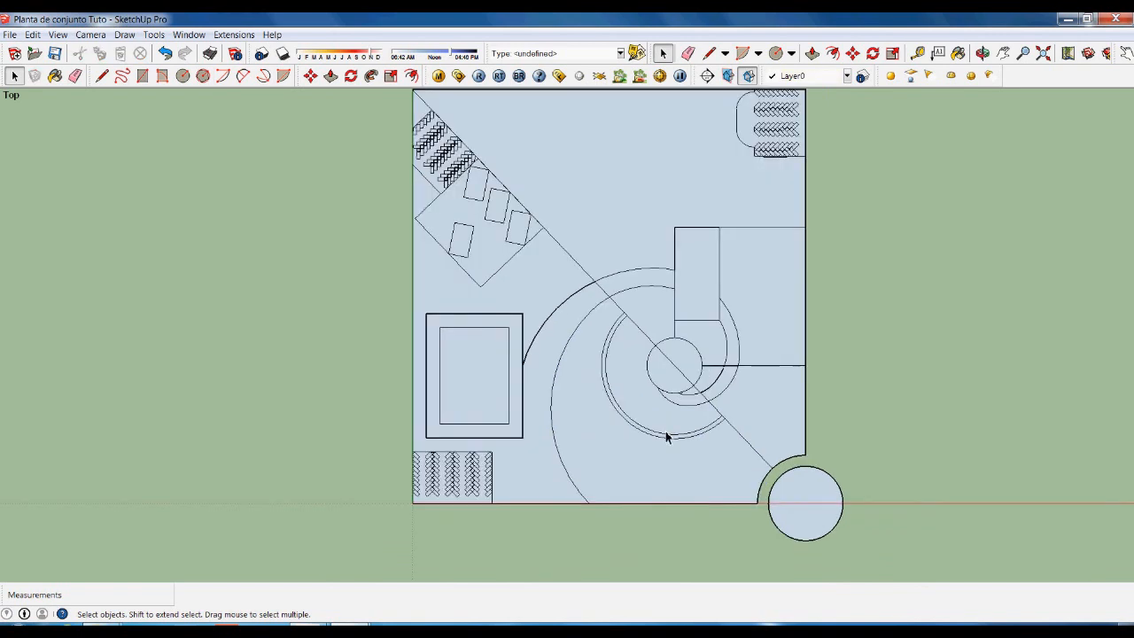
pyautogui.scroll(-2, 484, 494)
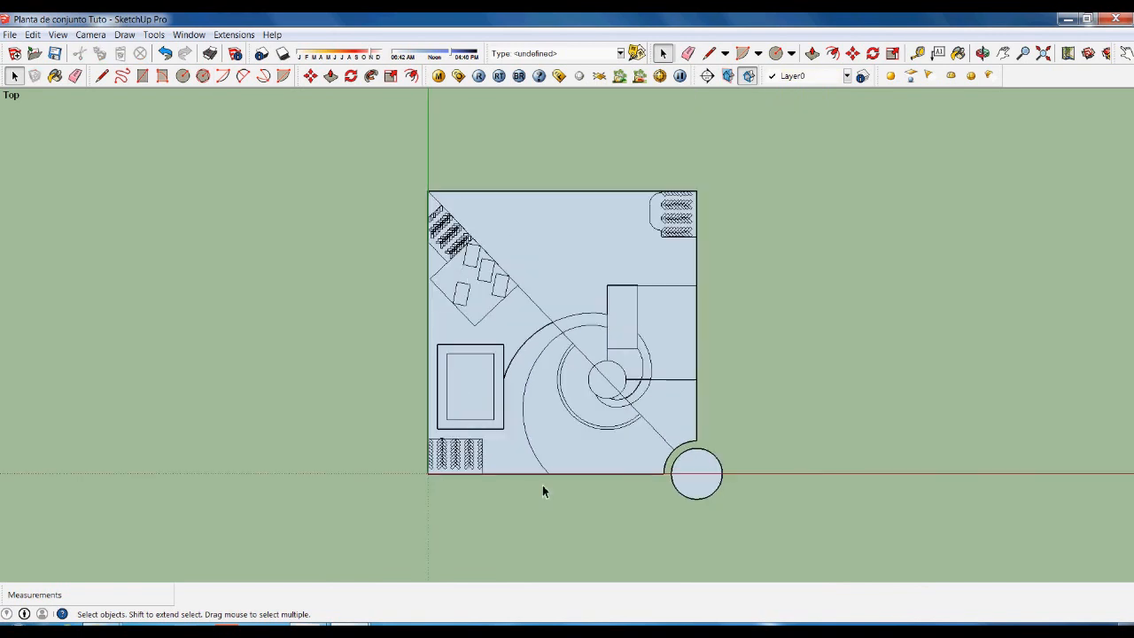
pyautogui.scroll(2, 600, 380)
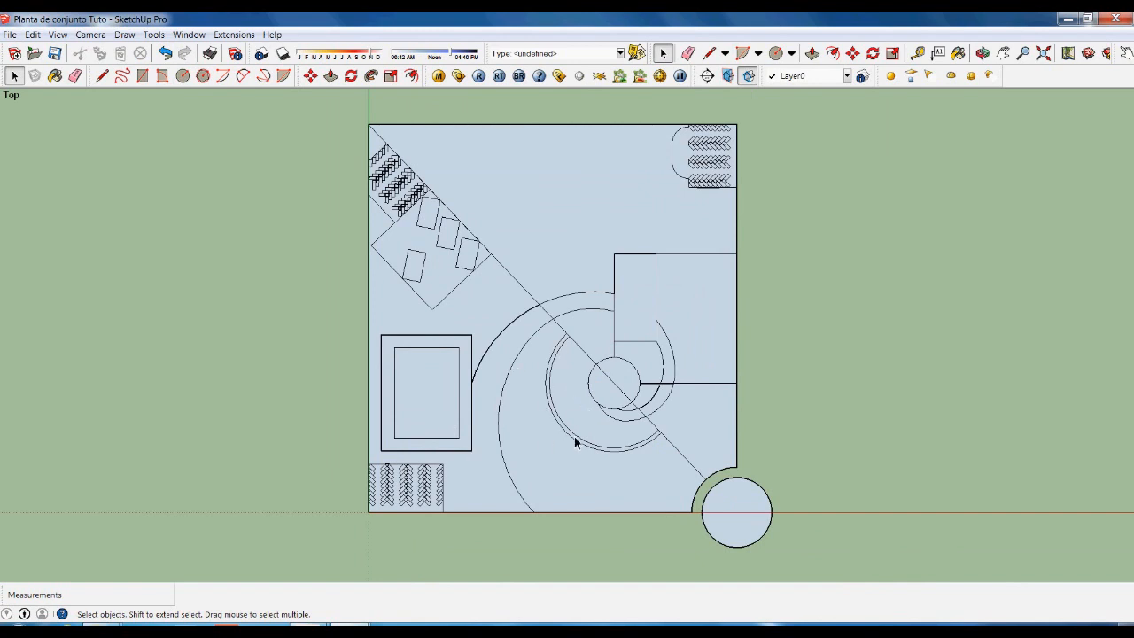
pyautogui.scroll(5, 626, 394)
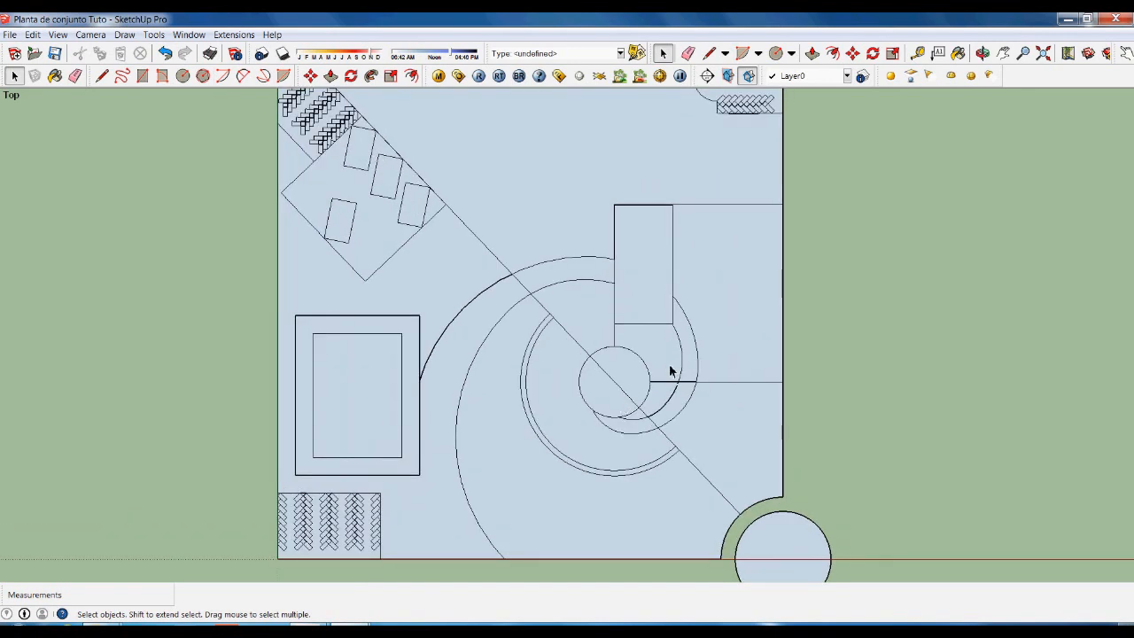
pyautogui.scroll(-5, 623, 458)
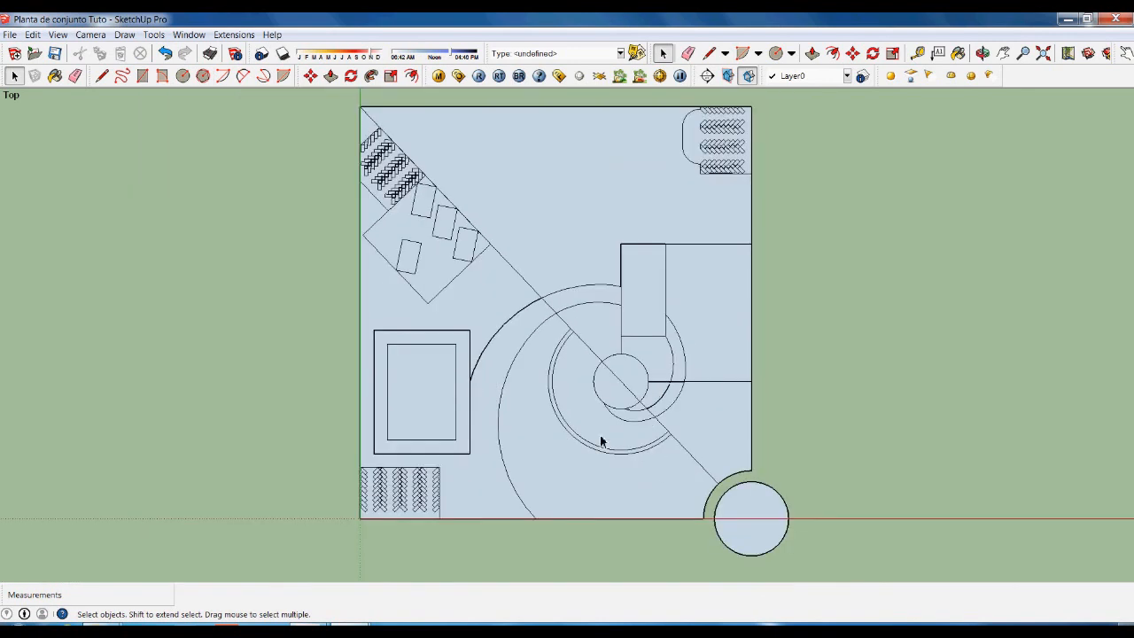
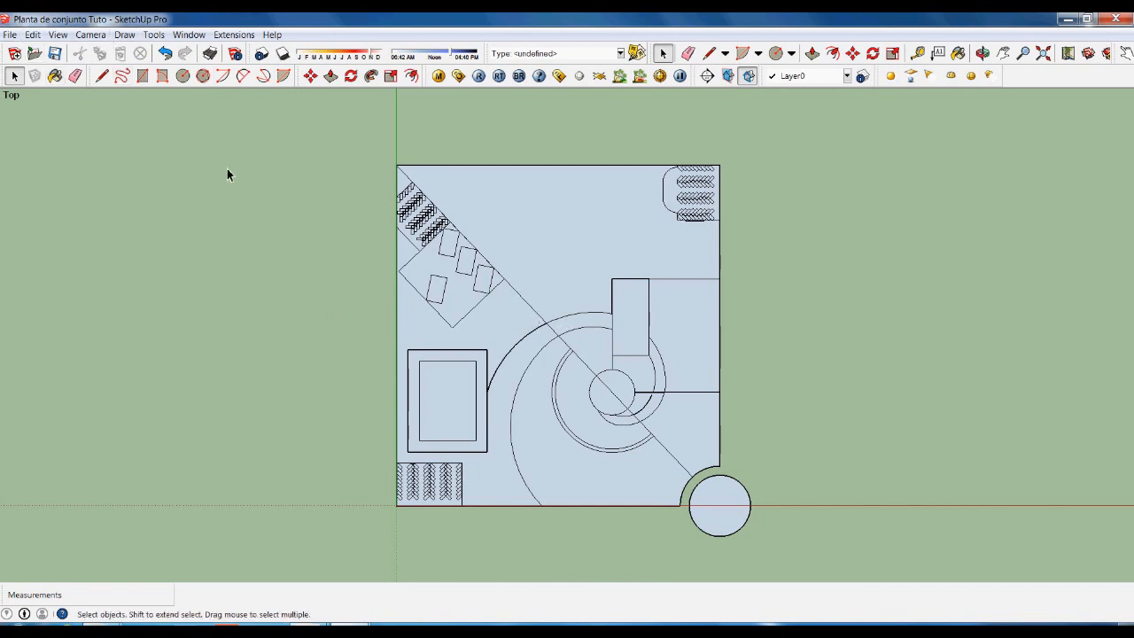
# Change the camera to Perspective and view the site plan obliquely from above.
pyautogui.click(90, 35)
pyautogui.click(44, 112)
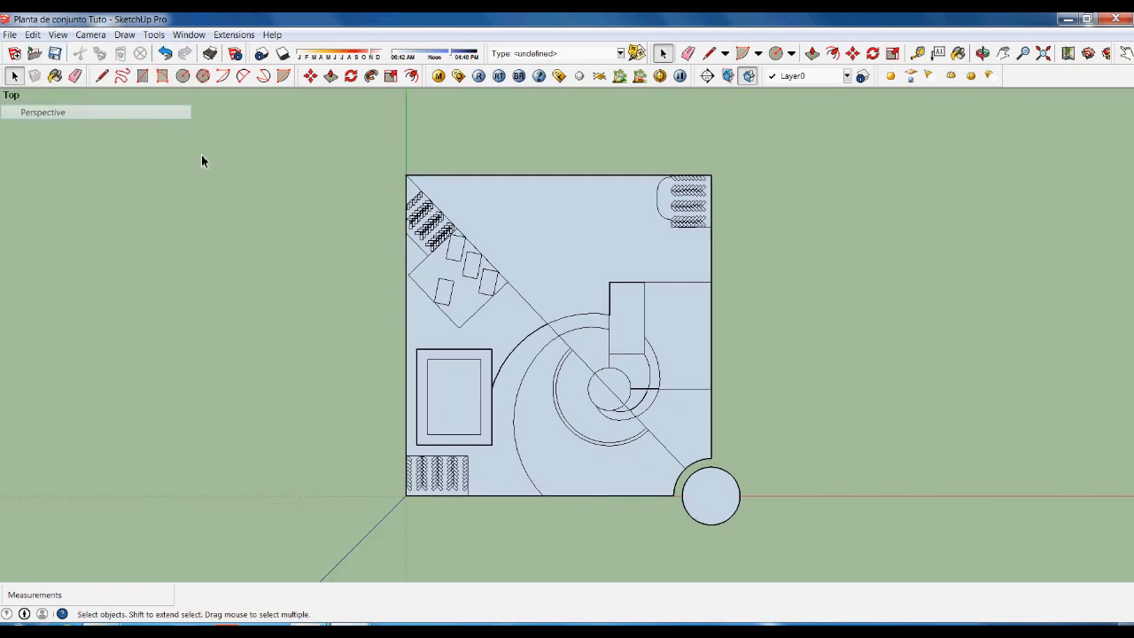
pyautogui.moveTo(876, 553); pyautogui.dragTo(656, 298, button='middle')
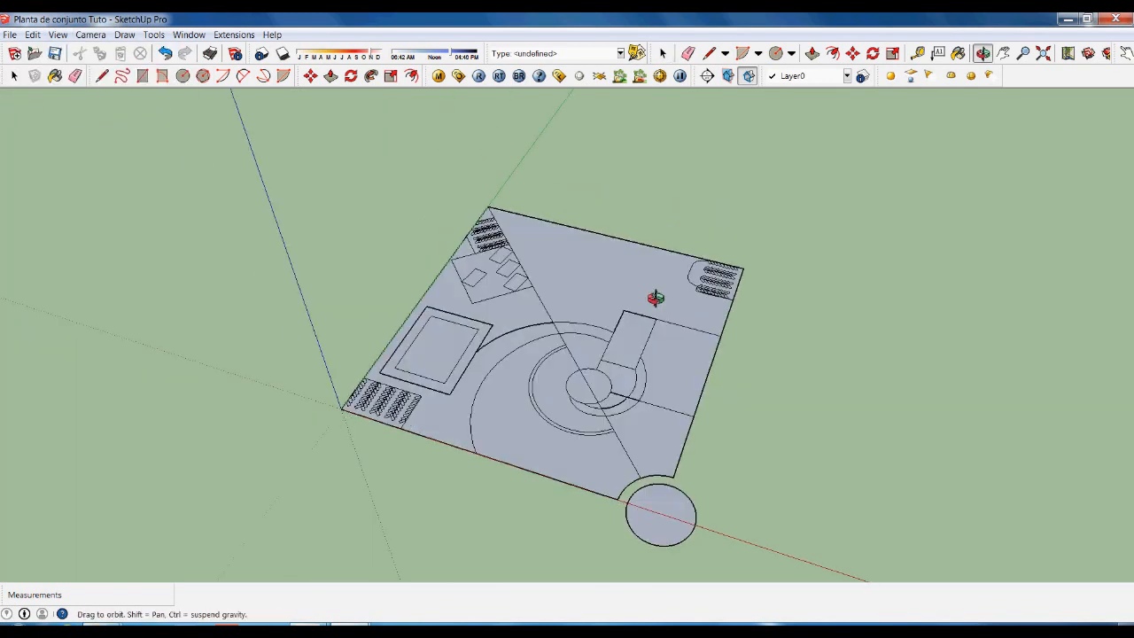
pyautogui.scroll(5, 519, 423)
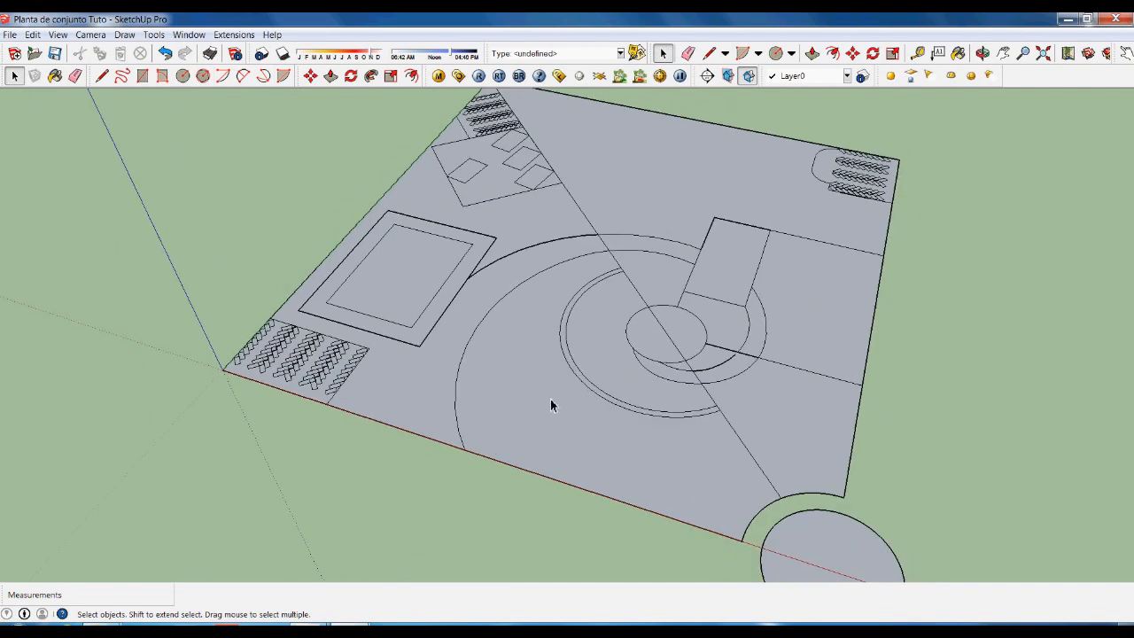
pyautogui.press('t')
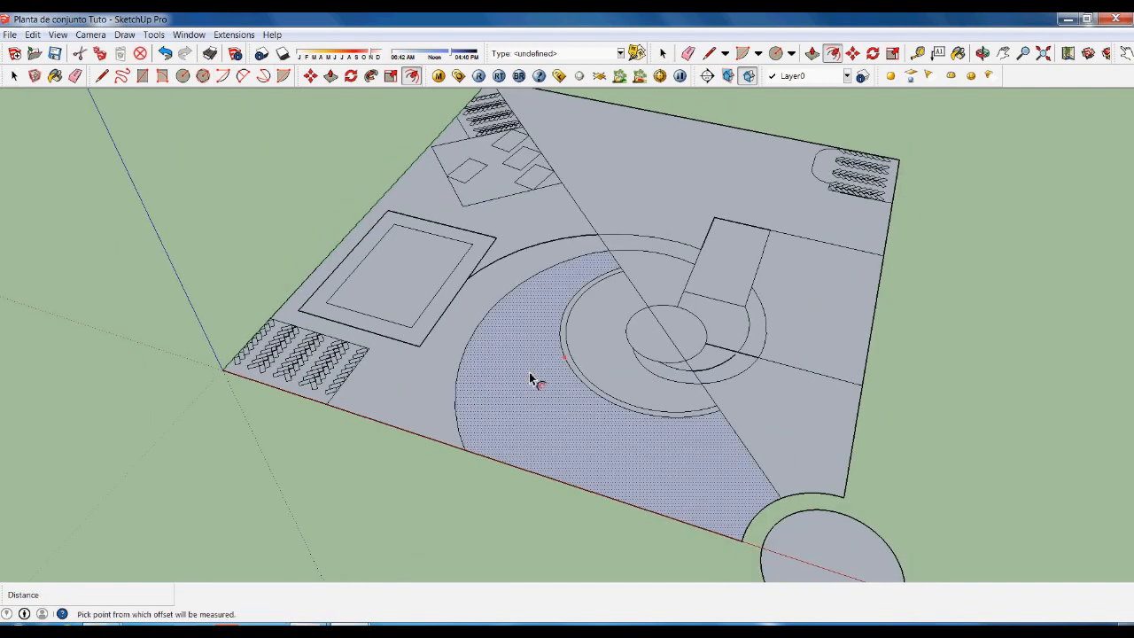
pyautogui.click(530, 378)
pyautogui.press('Escape')
# Push the crescent-shaped area between the outer spiral curve and the double ring down 3 m.
pyautogui.press('p')
pyautogui.click(536, 418)
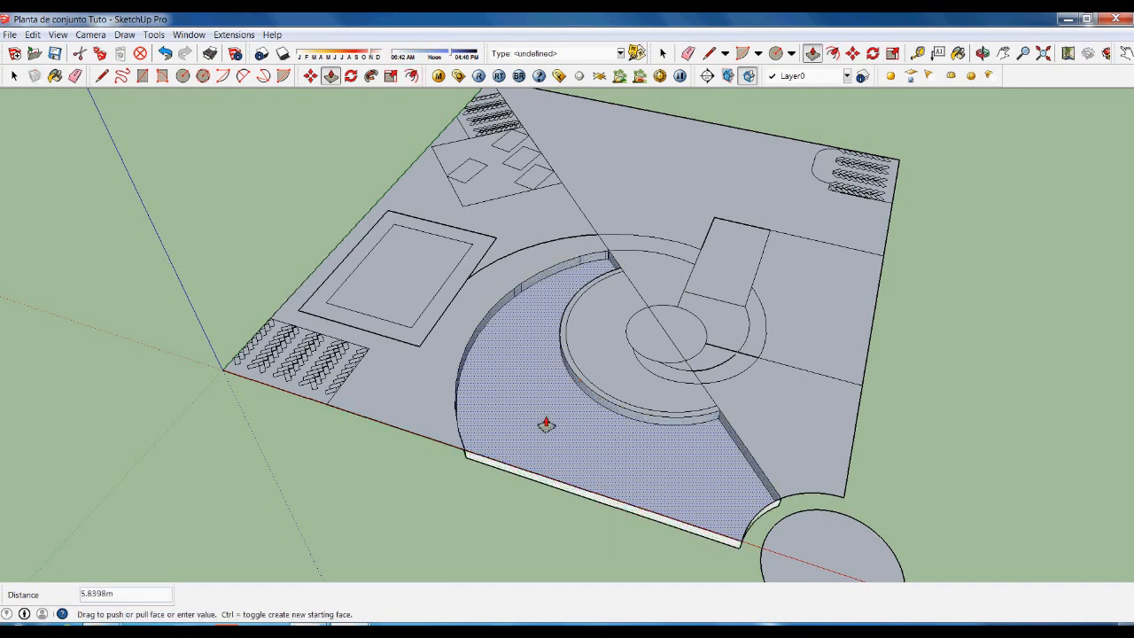
pyautogui.write('3')
pyautogui.press('Return')
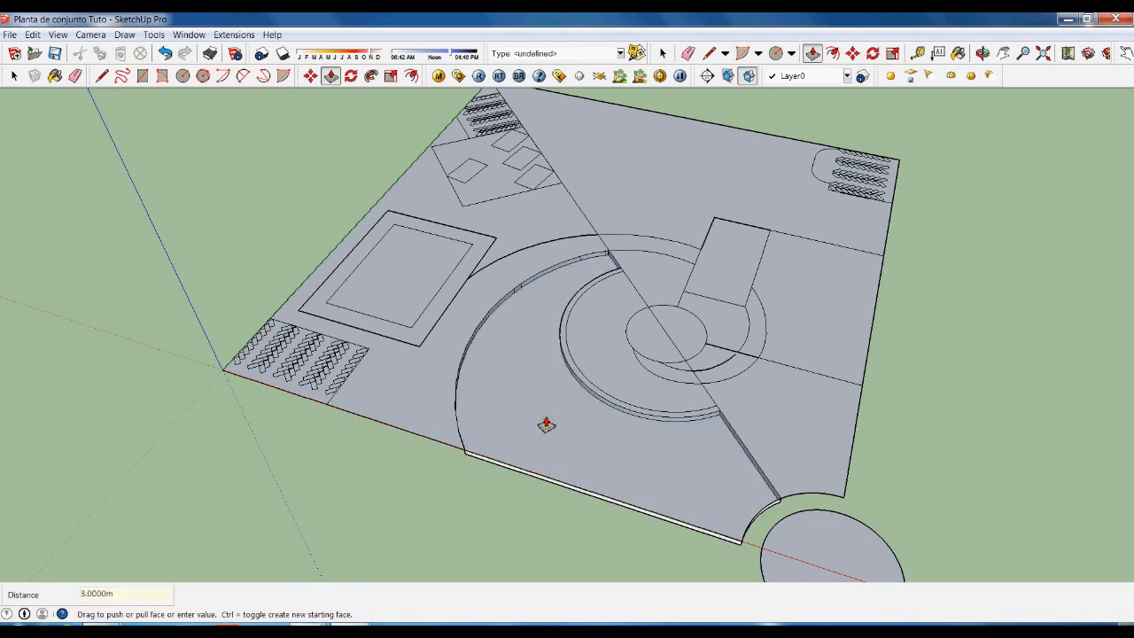
# Lower the sunken crescent-shaped area by another 3 m.
pyautogui.click(546, 425)
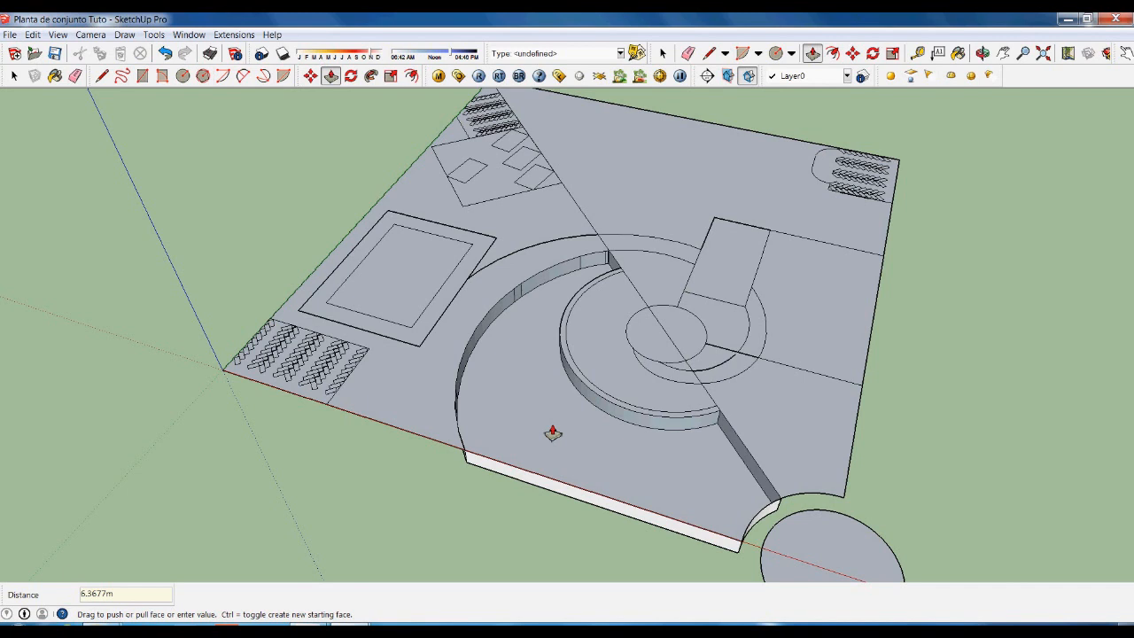
pyautogui.write('3')
pyautogui.press('Return')
pyautogui.press('space')
pyautogui.scroll(-1, 840, 484)
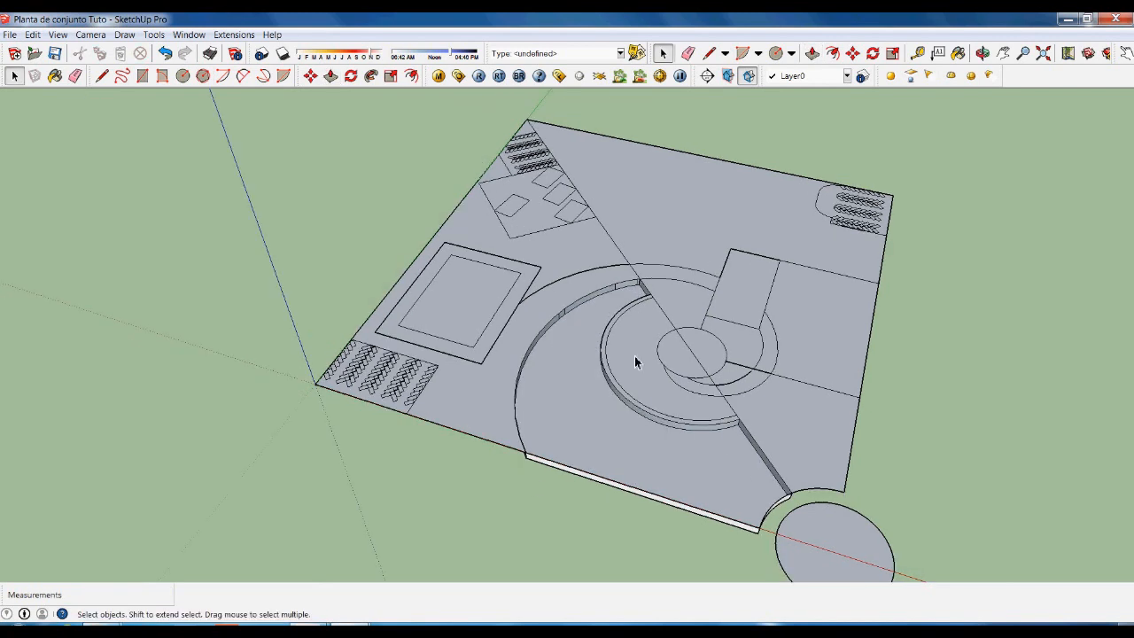
pyautogui.scroll(1, 588, 346)
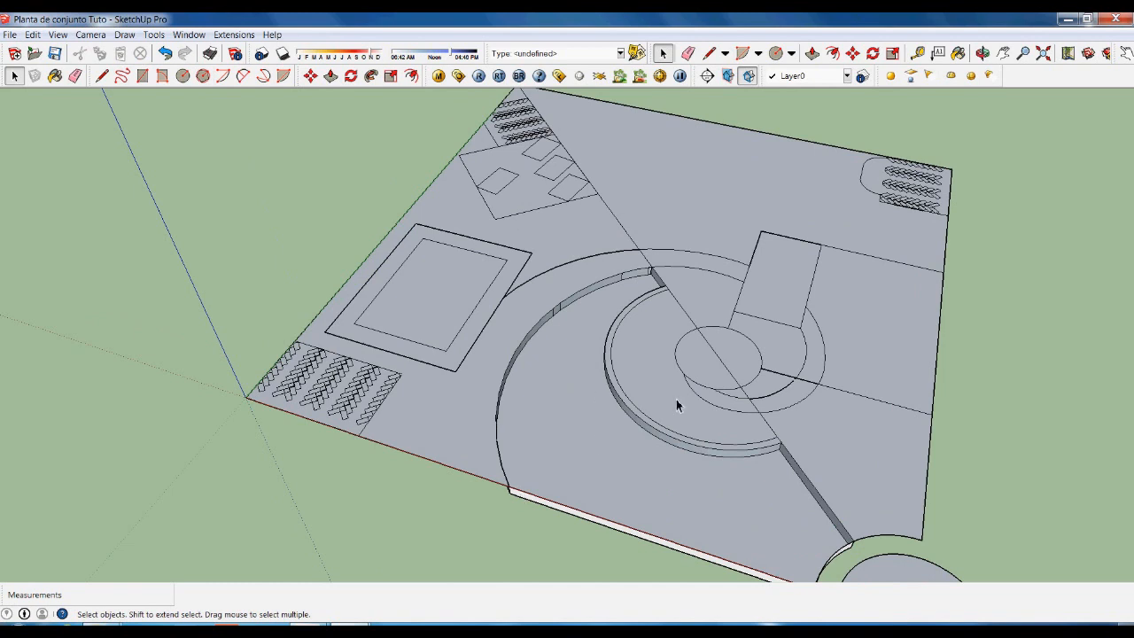
pyautogui.scroll(-1, 611, 410)
pyautogui.scroll(-1, 611, 411)
pyautogui.scroll(3, 491, 340)
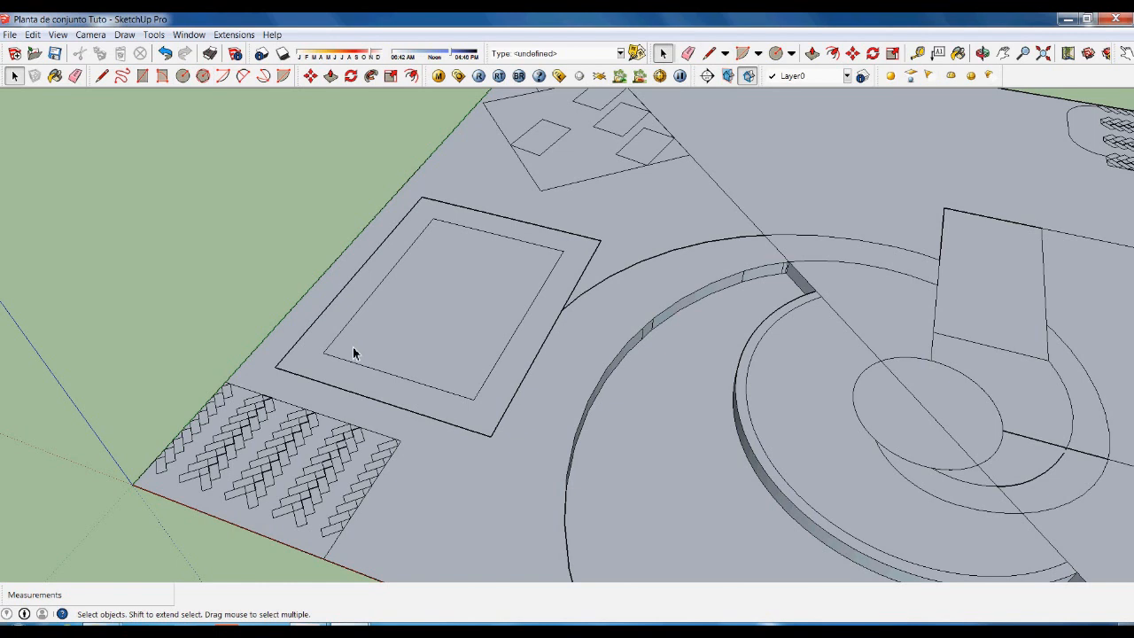
# Check by selecting inside the pool's inner rectangle whether it forms a face separate from the surrounding ground.
pyautogui.click(439, 318)
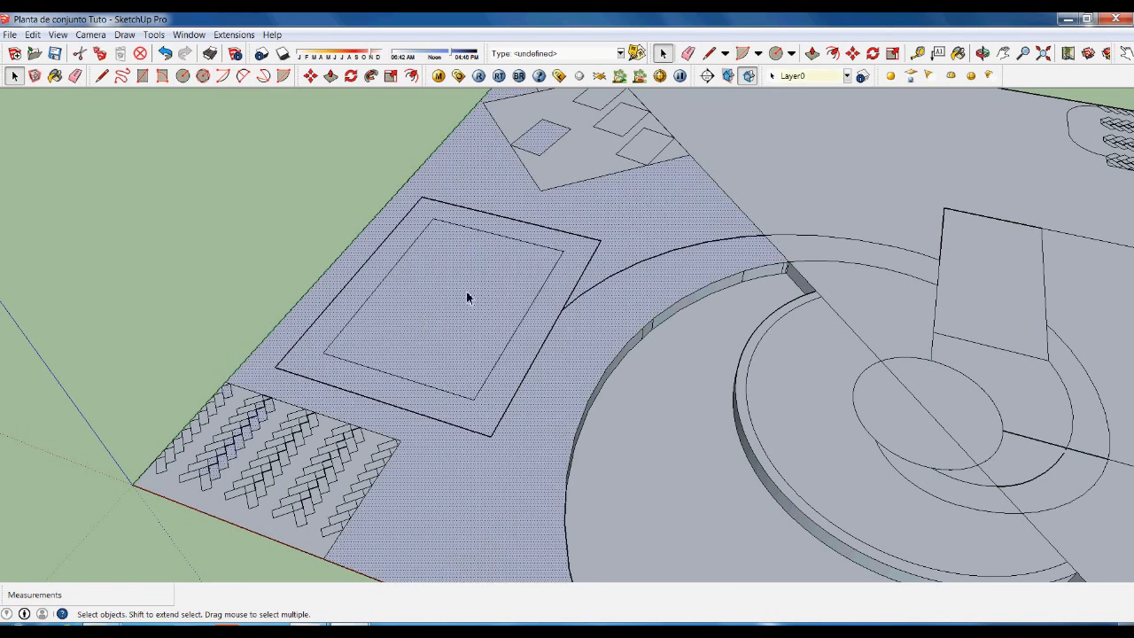
pyautogui.press('r')
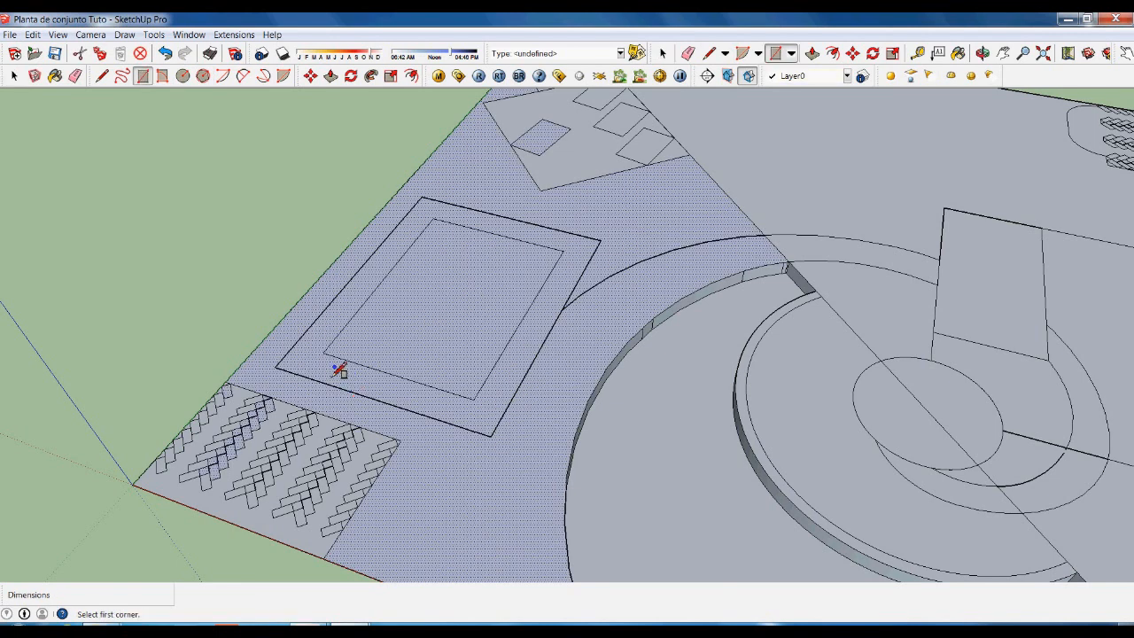
pyautogui.press('space')
pyautogui.click(524, 393)
pyautogui.click(456, 358)
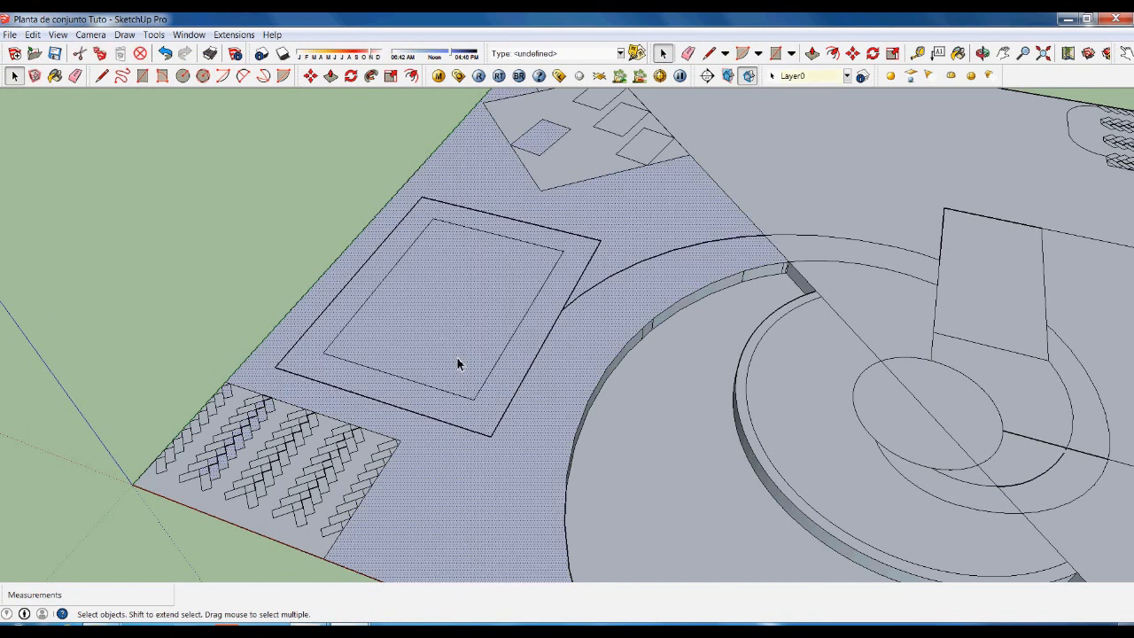
pyautogui.click(271, 269)
pyautogui.press('s')
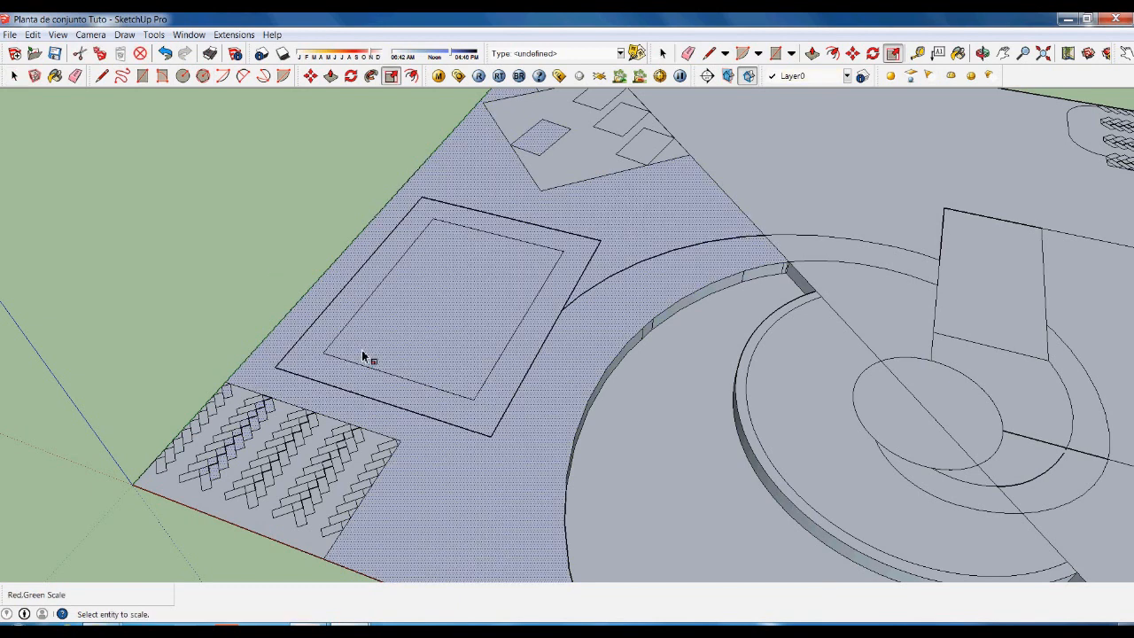
pyautogui.press('space')
# Try to redraw the pool's inner rectangle between its opposite corners to give it its own face.
pyautogui.hotkey('ctrl', 't')
pyautogui.press('r')
pyautogui.click(324, 353)
pyautogui.click(563, 254)
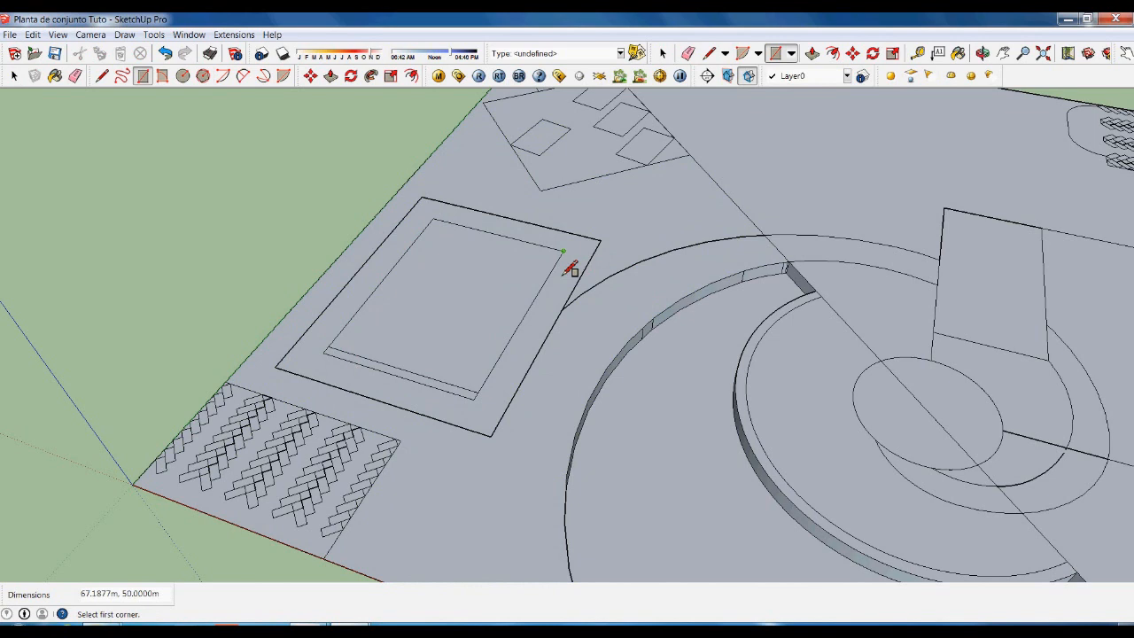
pyautogui.hotkey('ctrl', 'z')
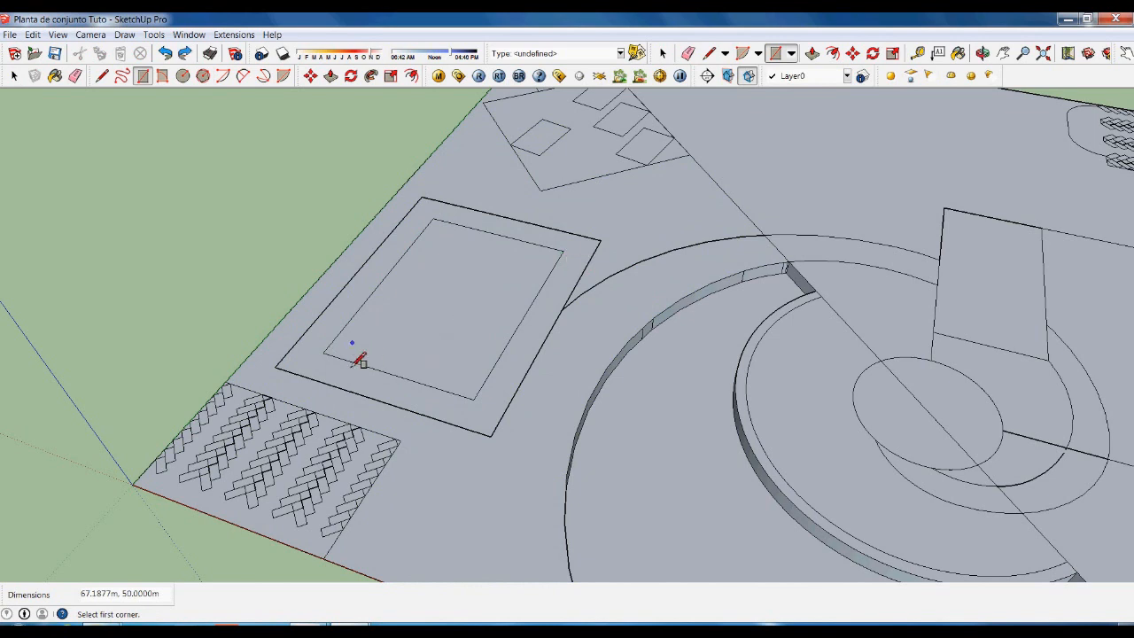
pyautogui.click(324, 353)
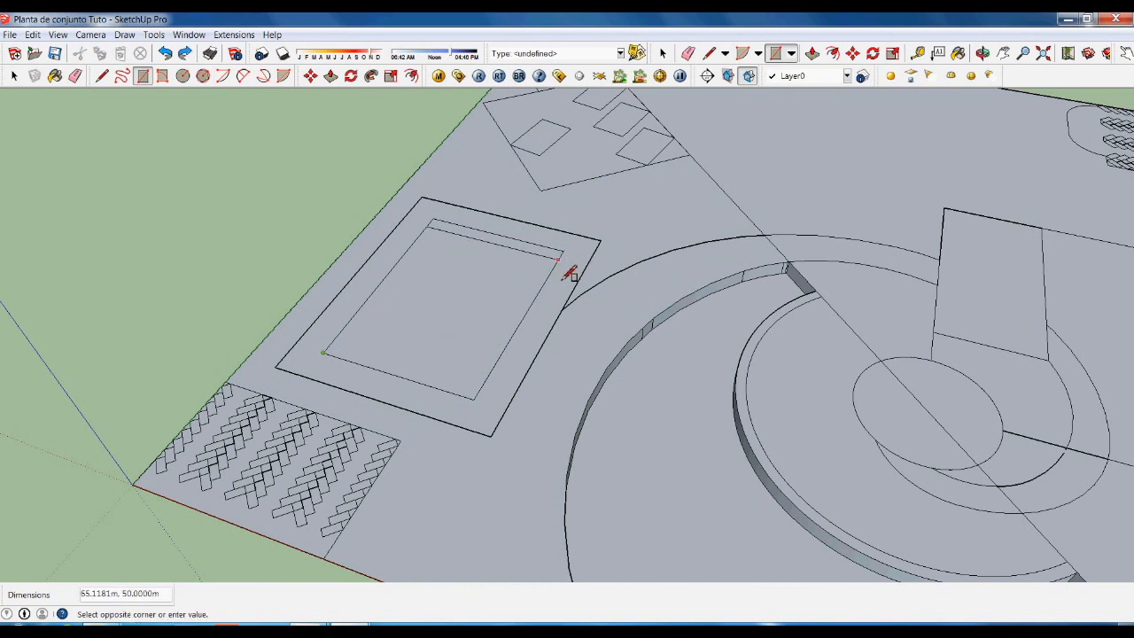
pyautogui.click(559, 259)
pyautogui.press('space')
pyautogui.click(528, 290)
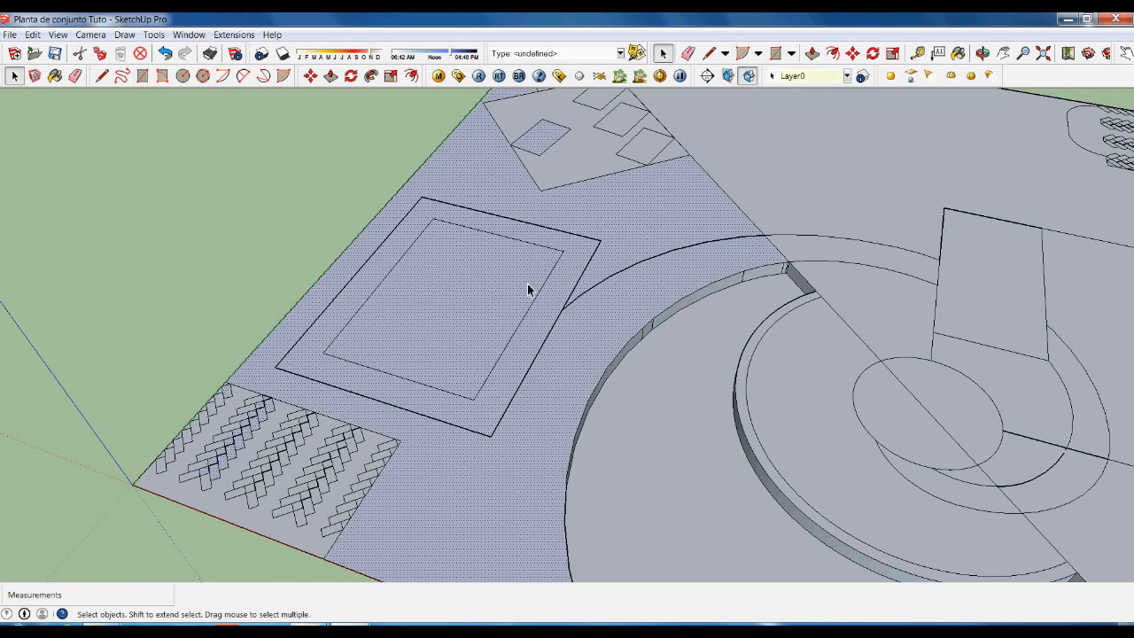
# Offset the outline of the four-sided area between the diagonal, the outer ring and the site's edge inward by 1 m.
pyautogui.moveTo(467, 370); pyautogui.dragTo(426, 352, button='middle')
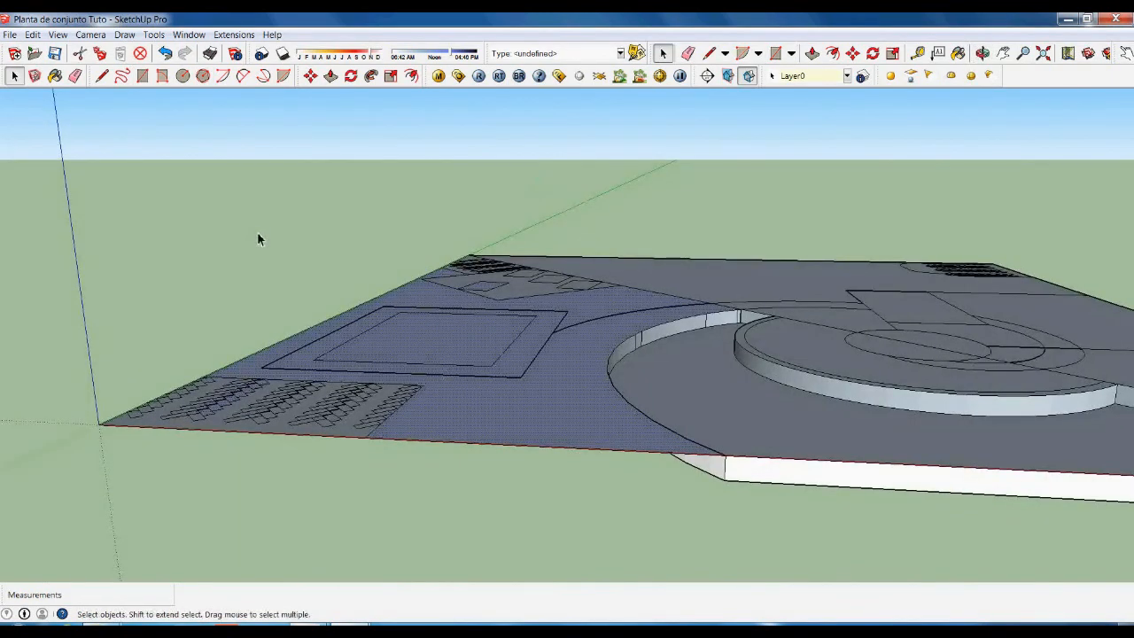
pyautogui.scroll(-2, 476, 346)
pyautogui.moveTo(495, 381); pyautogui.dragTo(729, 374, button='middle')
pyautogui.scroll(-2, 730, 374)
pyautogui.scroll(1, 769, 499)
pyautogui.click(735, 417)
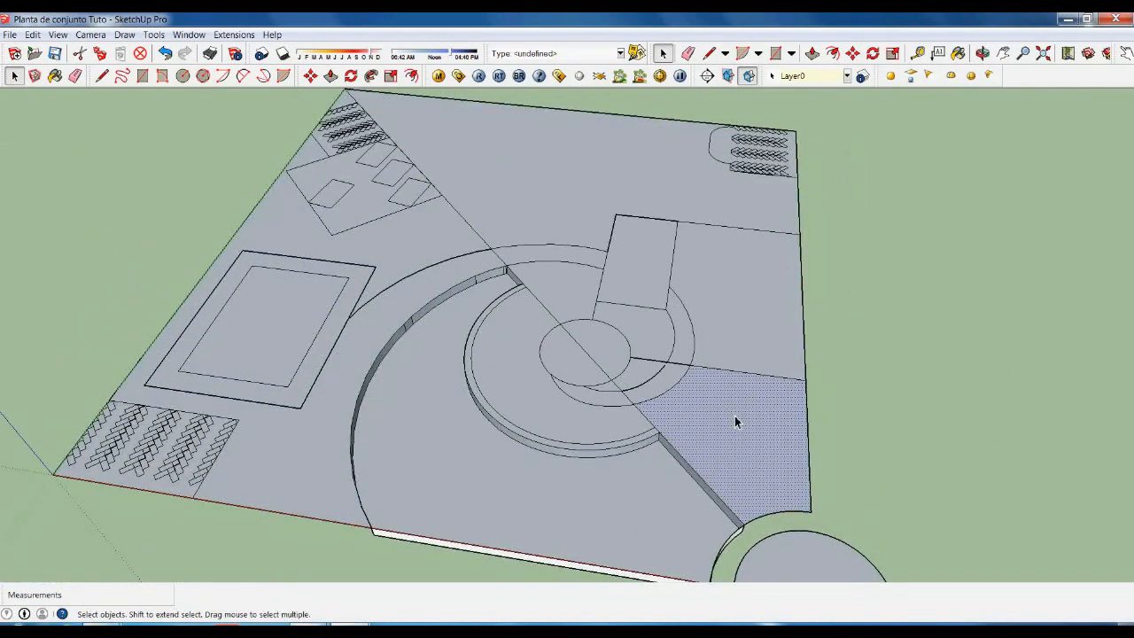
pyautogui.press('f')
pyautogui.click(733, 418)
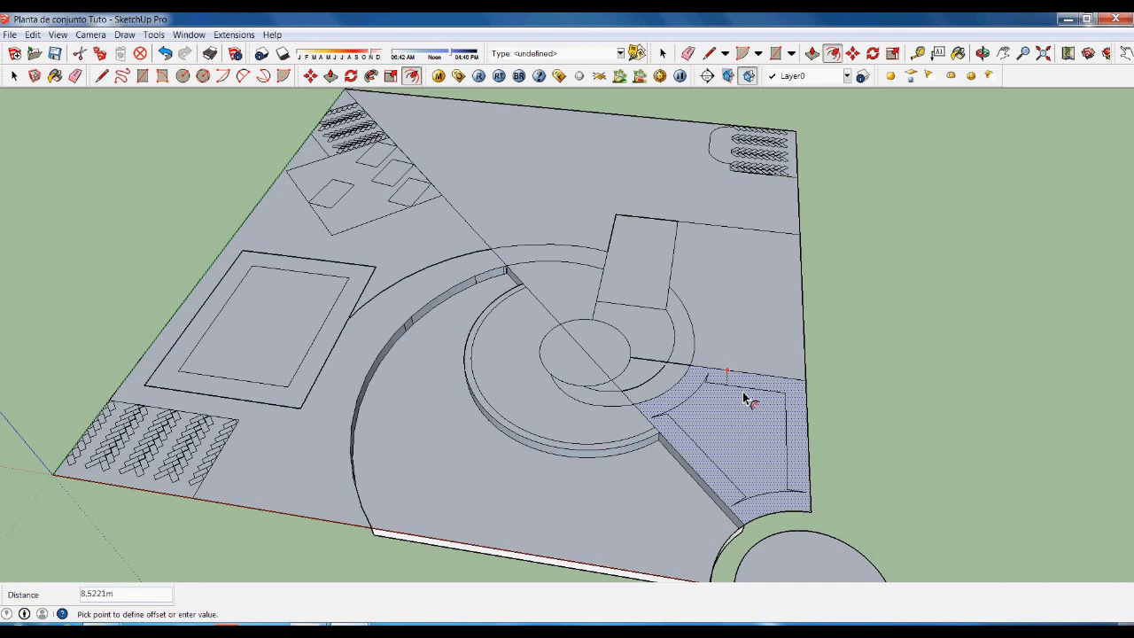
pyautogui.write('1')
pyautogui.press('Return')
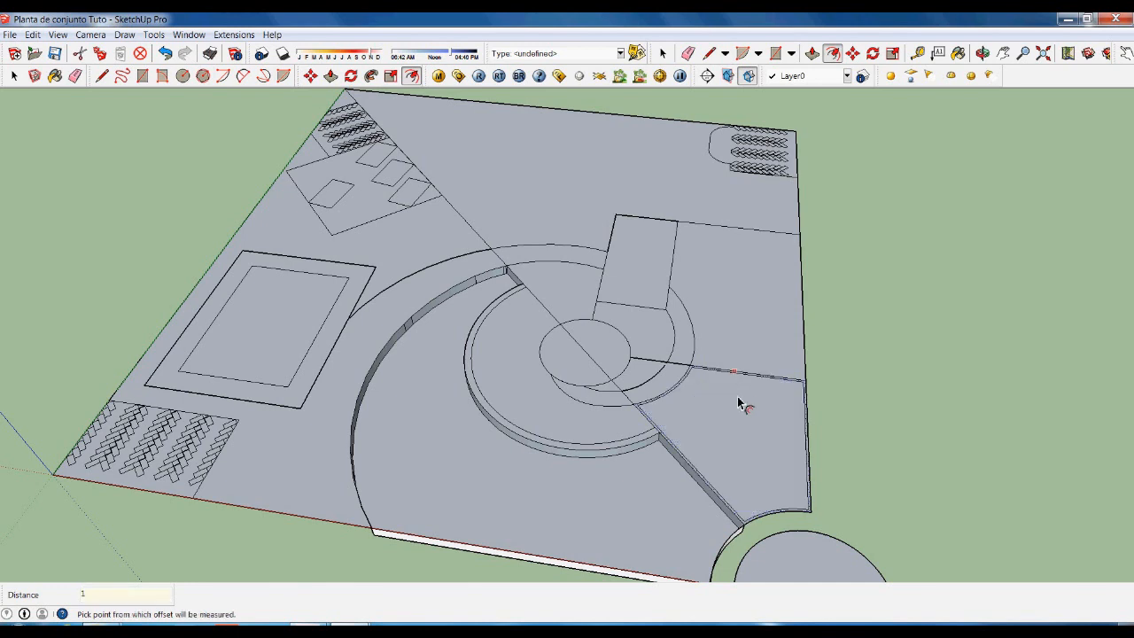
# Offset the inner face of the same four-sided area inward by another 1 m.
pyautogui.press('space')
pyautogui.click(730, 411)
pyautogui.press('f')
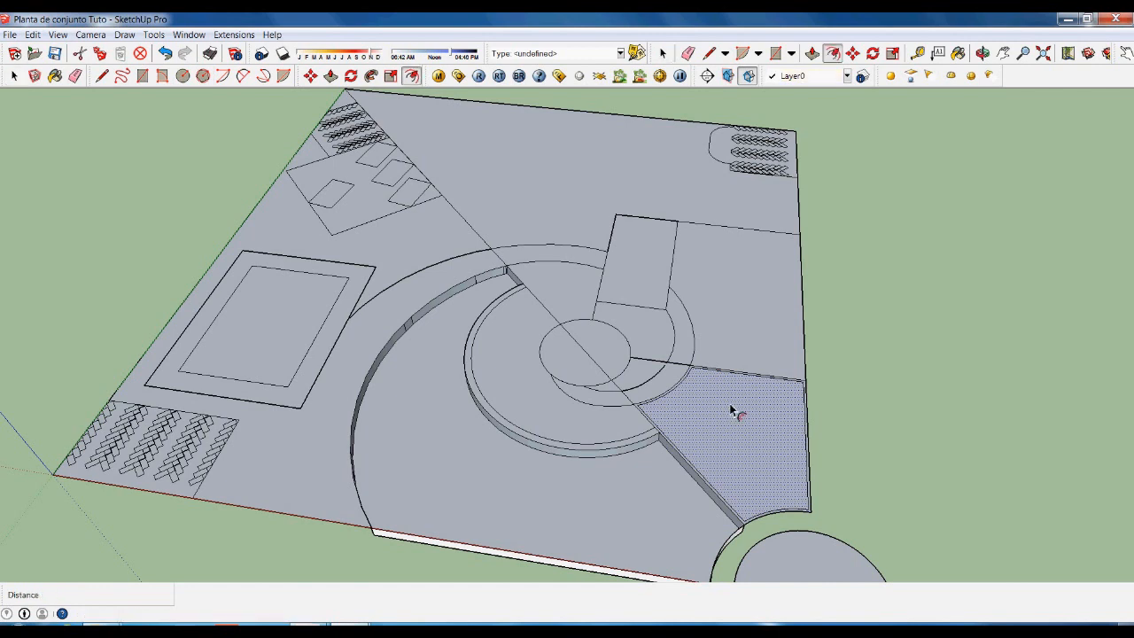
pyautogui.click(729, 410)
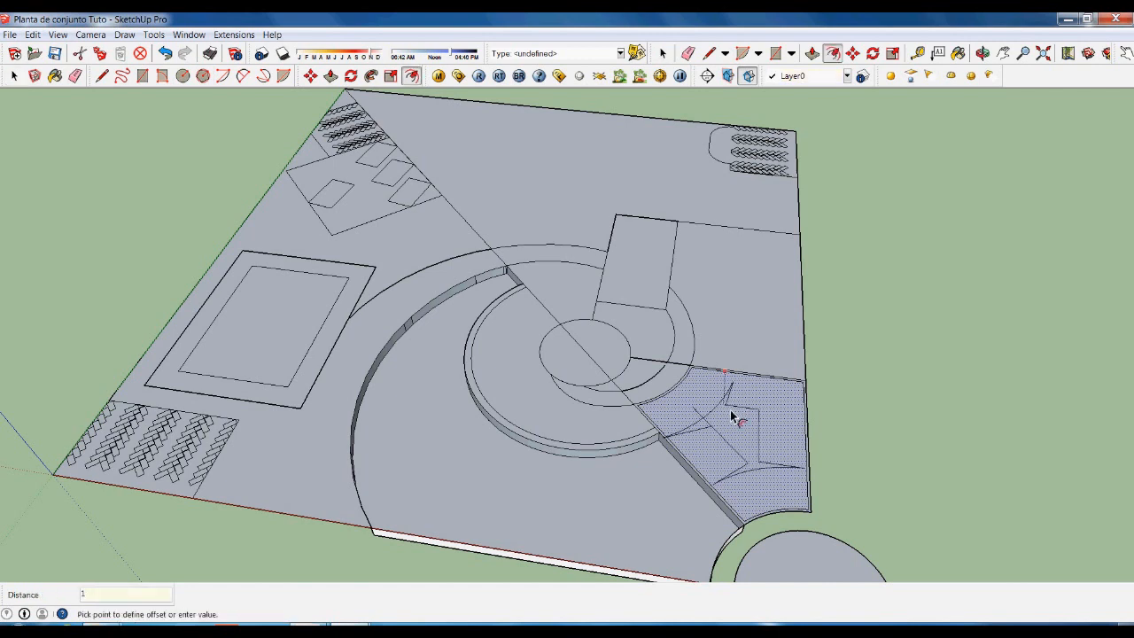
pyautogui.press('Escape')
pyautogui.scroll(2, 734, 411)
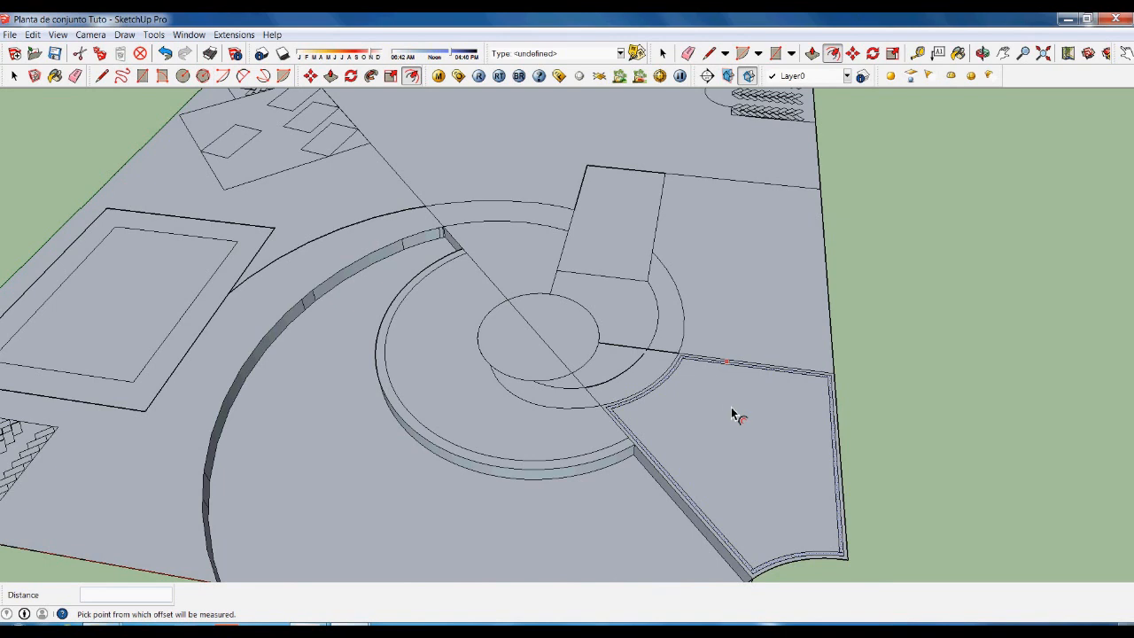
# Try to offset the innermost outline of the four-sided area inward by a further 0.5 m.
pyautogui.press('space')
pyautogui.click(722, 416)
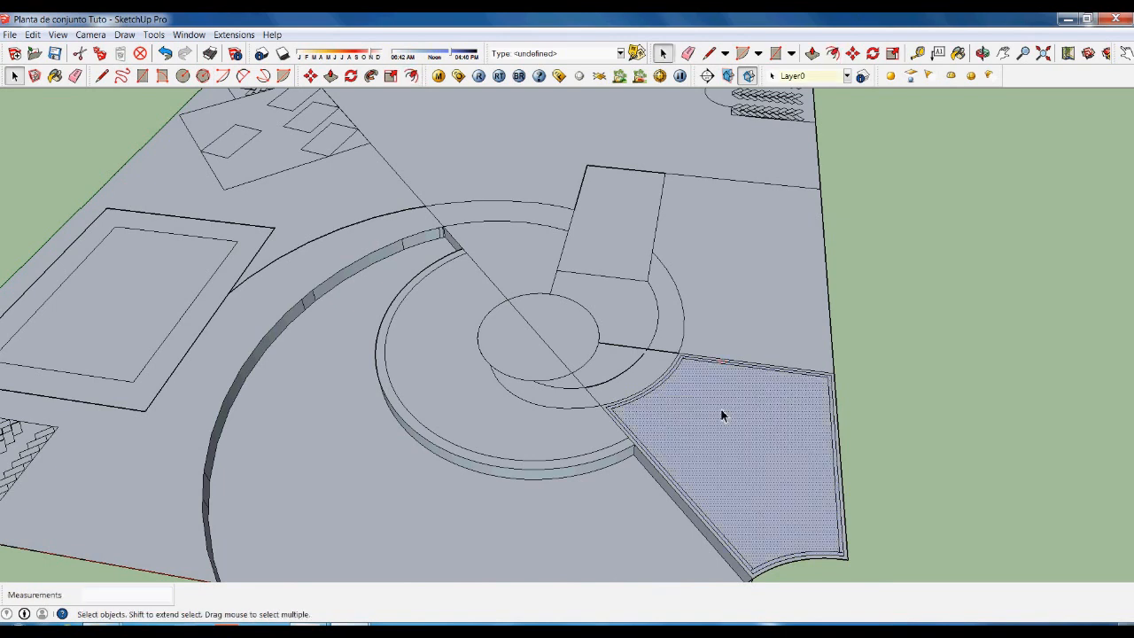
pyautogui.press('f')
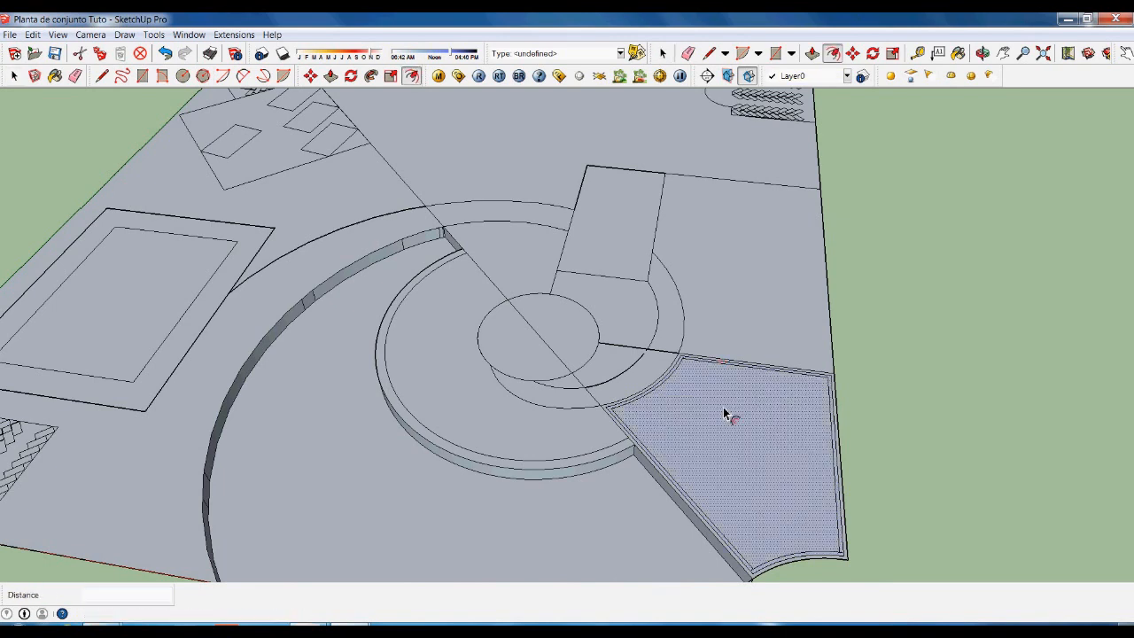
pyautogui.click(727, 413)
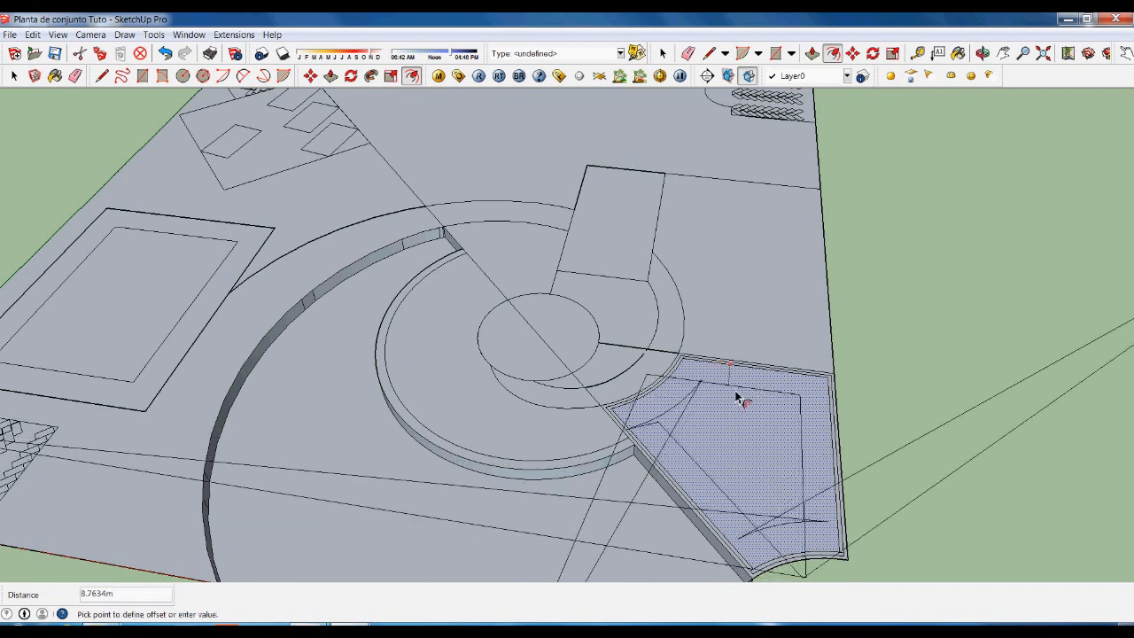
pyautogui.write('5')
pyautogui.press('Return')
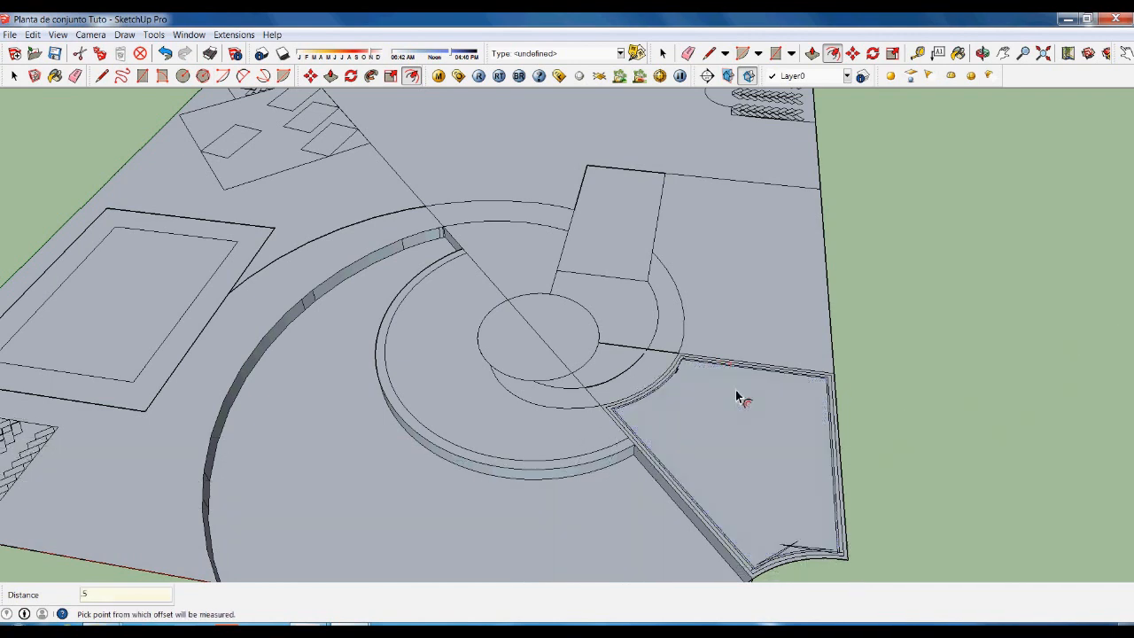
pyautogui.press('space')
pyautogui.scroll(3, 785, 539)
pyautogui.scroll(4, 801, 571)
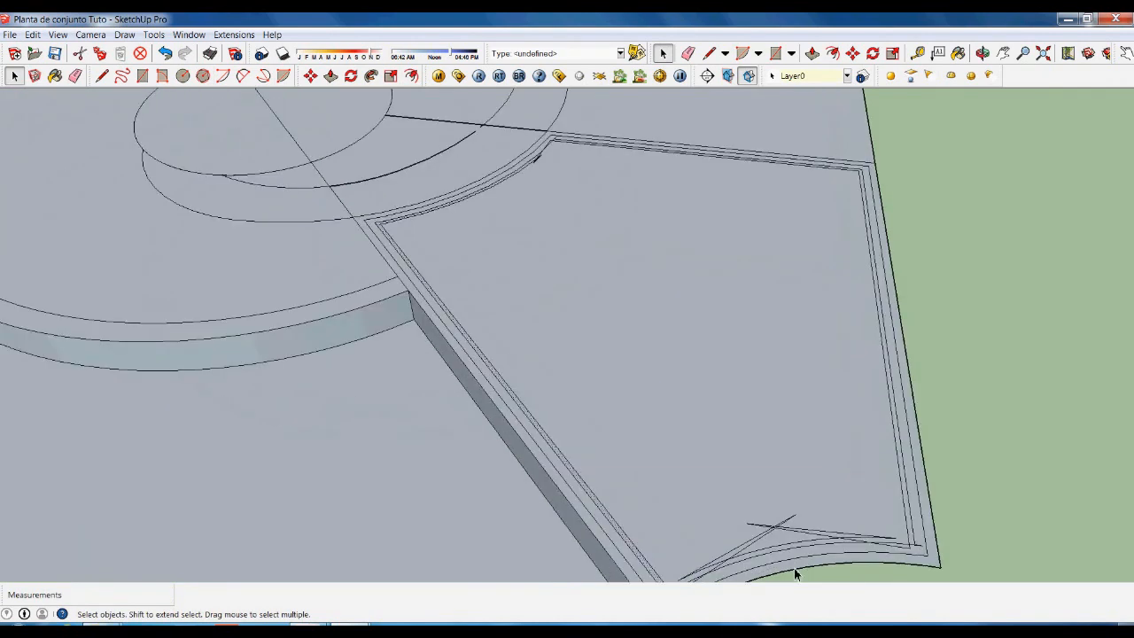
# Close the innermost outline with a short line where its concave arc meets the site-edge side, and delete the overlapping spike.
pyautogui.click(824, 567)
pyautogui.scroll(2, 962, 533)
pyautogui.scroll(3, 957, 522)
pyautogui.click(940, 490)
pyautogui.click(939, 491)
pyautogui.click(939, 493)
pyautogui.press('l')
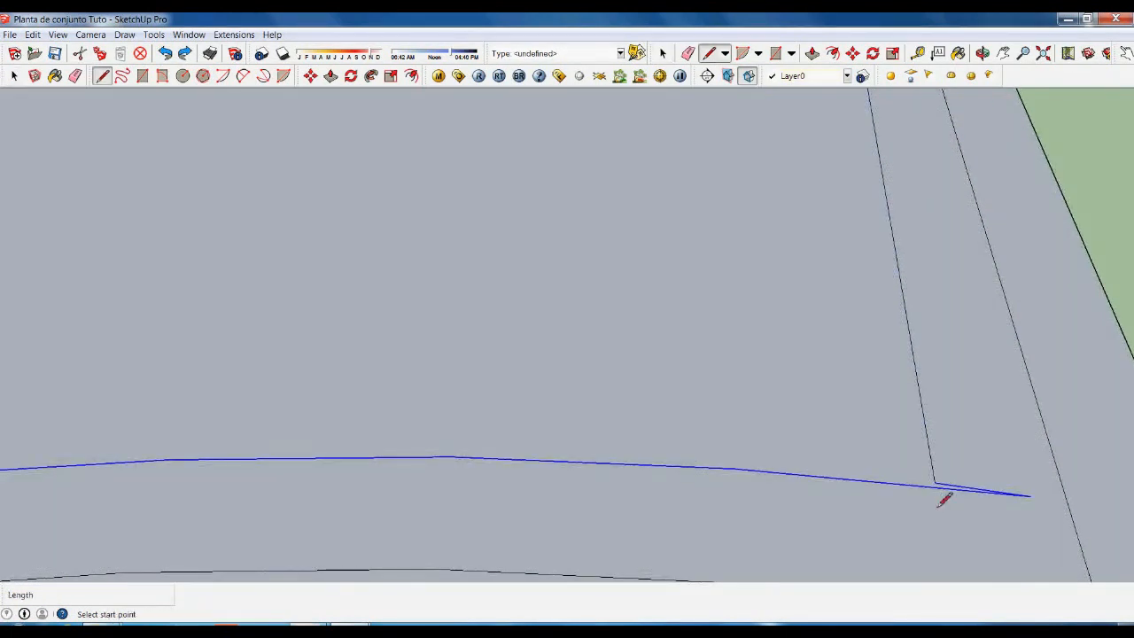
pyautogui.click(940, 501)
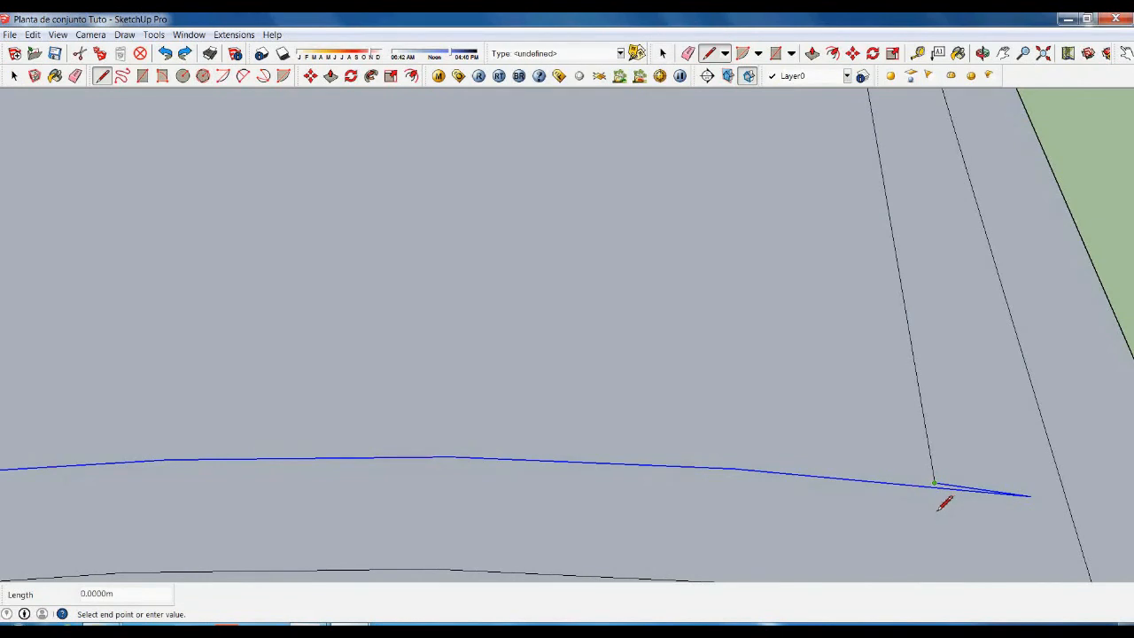
pyautogui.scroll(2, 945, 503)
pyautogui.click(945, 502)
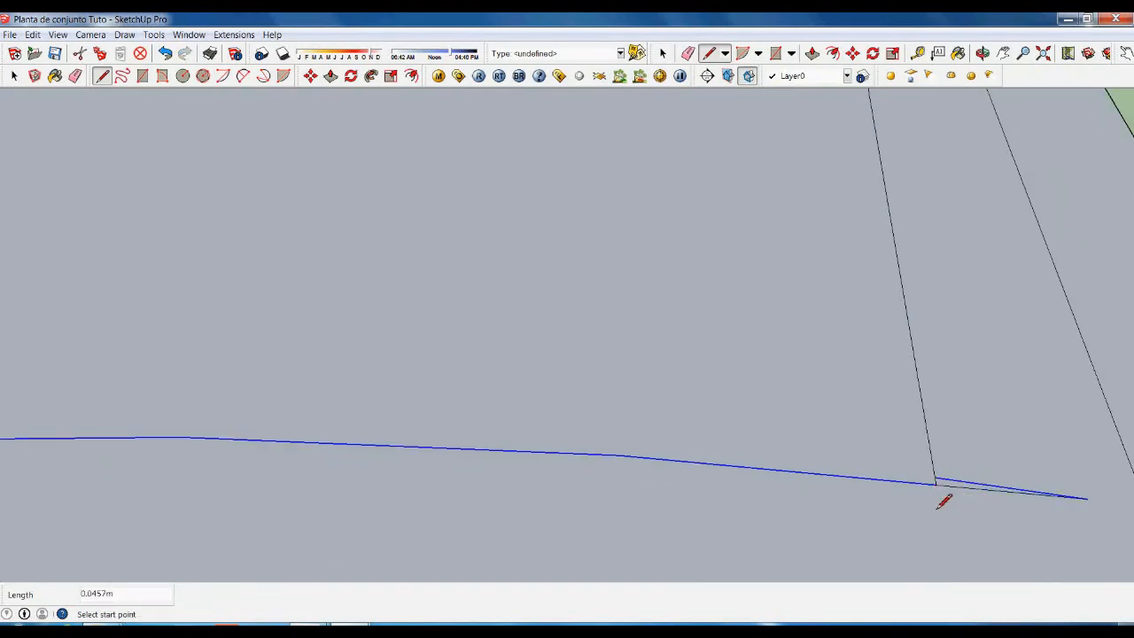
pyautogui.press('space')
pyautogui.click(1002, 497)
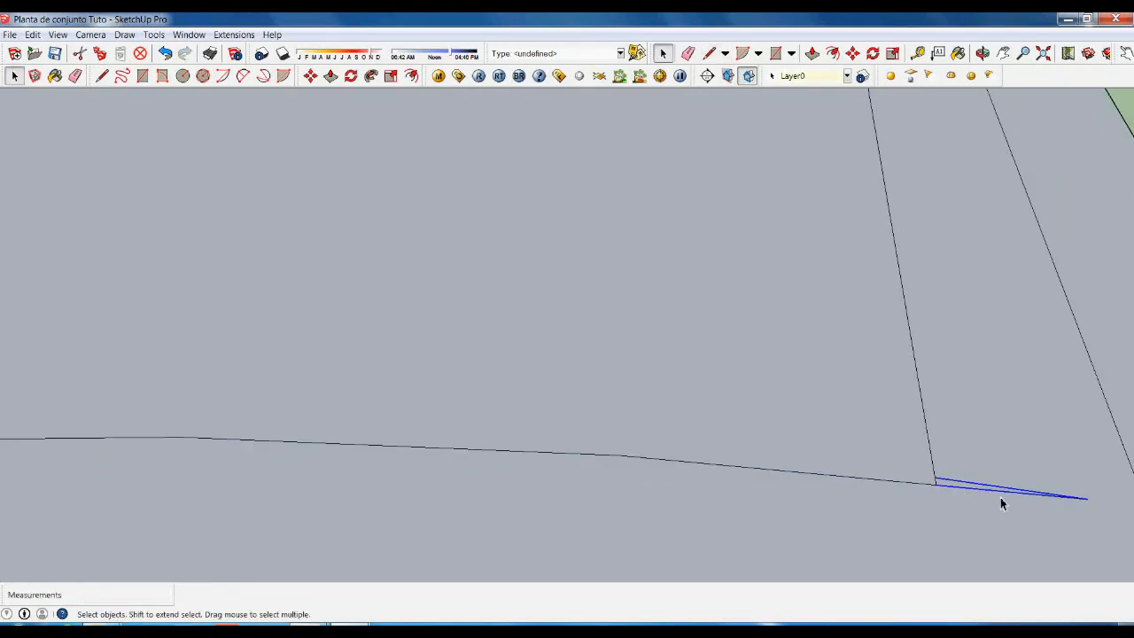
pyautogui.press('Delete')
# Close the innermost outline where its concave arc meets the diagonal side and delete the spike-shaped sliver beyond that corner.
pyautogui.scroll(-5, 1011, 512)
pyautogui.scroll(10, 614, 526)
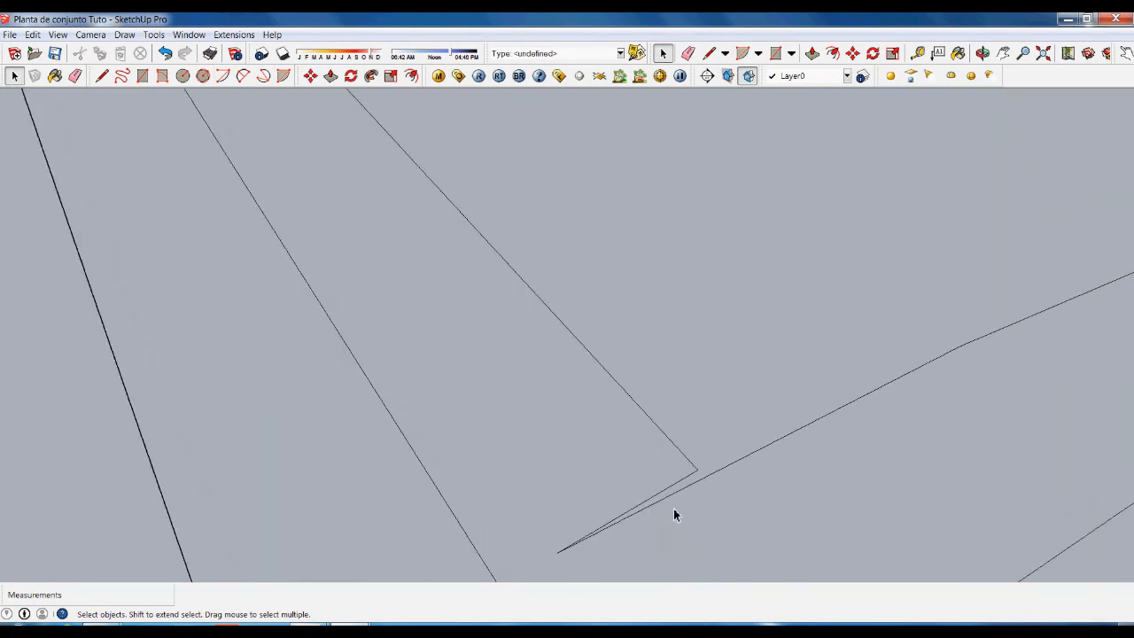
pyautogui.press('l')
pyautogui.click(697, 471)
pyautogui.click(704, 477)
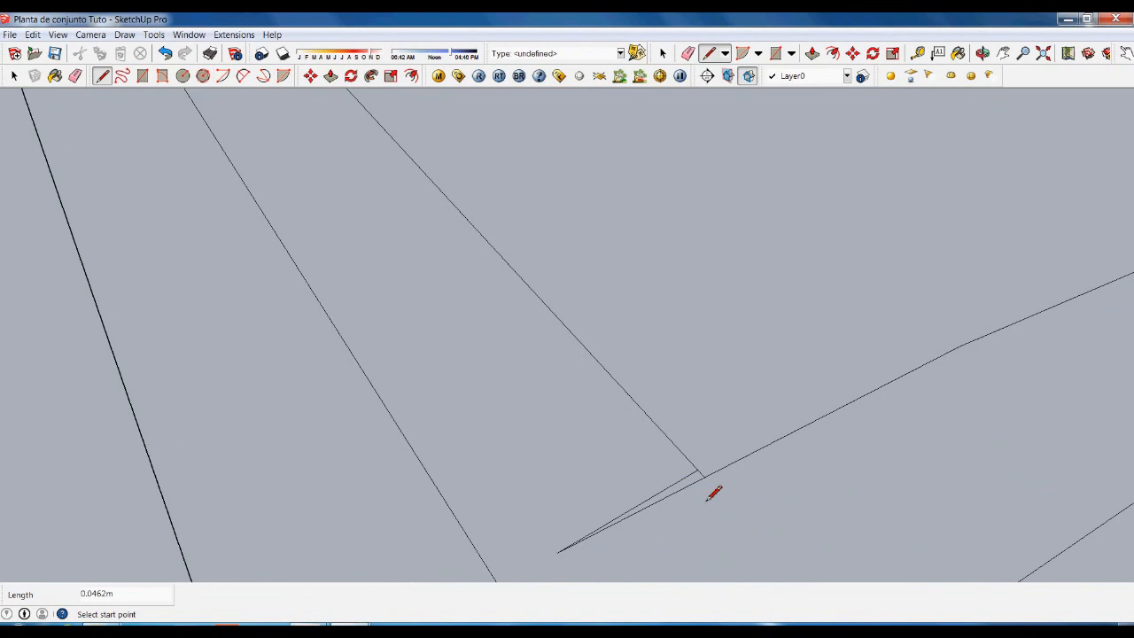
pyautogui.press('space')
pyautogui.click(677, 501)
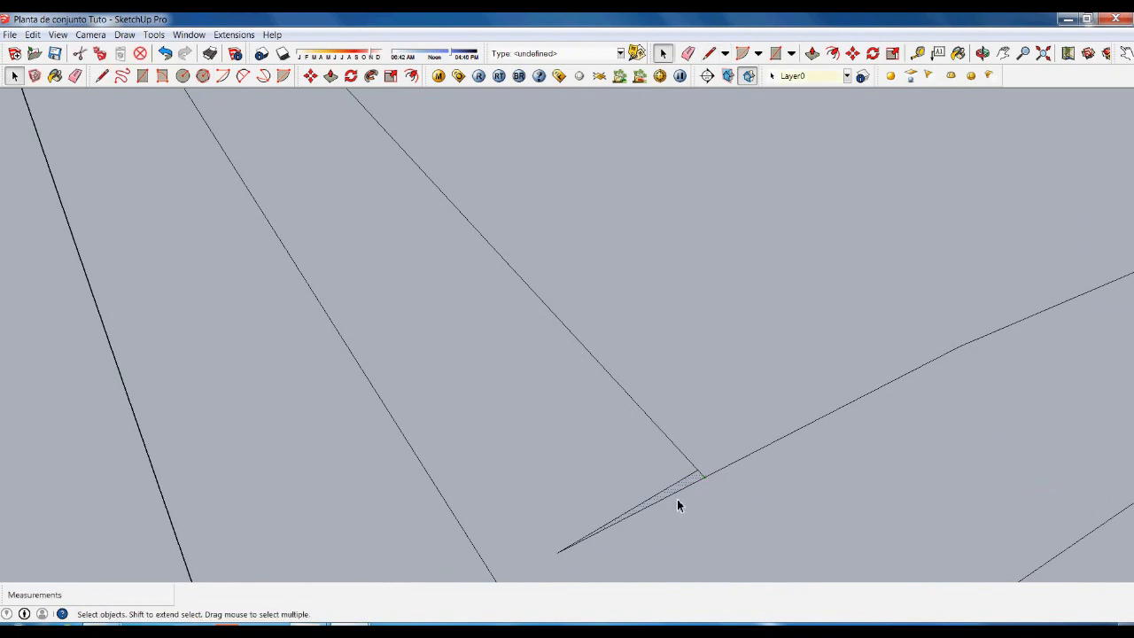
pyautogui.doubleClick(677, 500)
pyautogui.press('Delete')
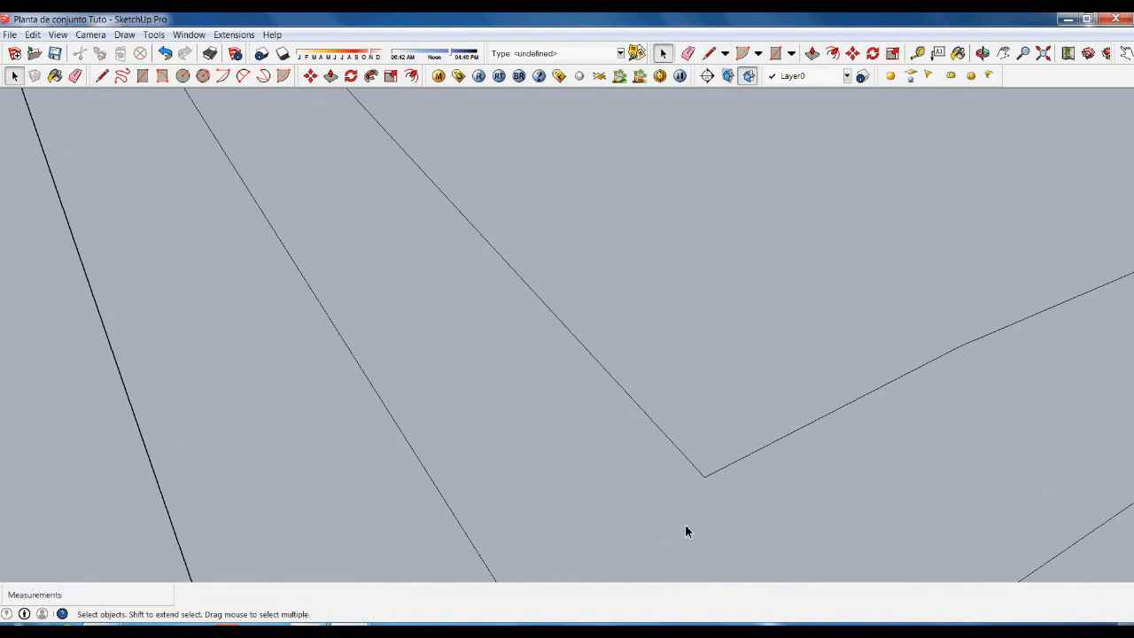
# Join the innermost outline's ring-side arc to its adjacent straight edge with a short line and delete the excess spike.
pyautogui.scroll(-6, 671, 518)
pyautogui.scroll(-5, 669, 518)
pyautogui.scroll(6, 342, 142)
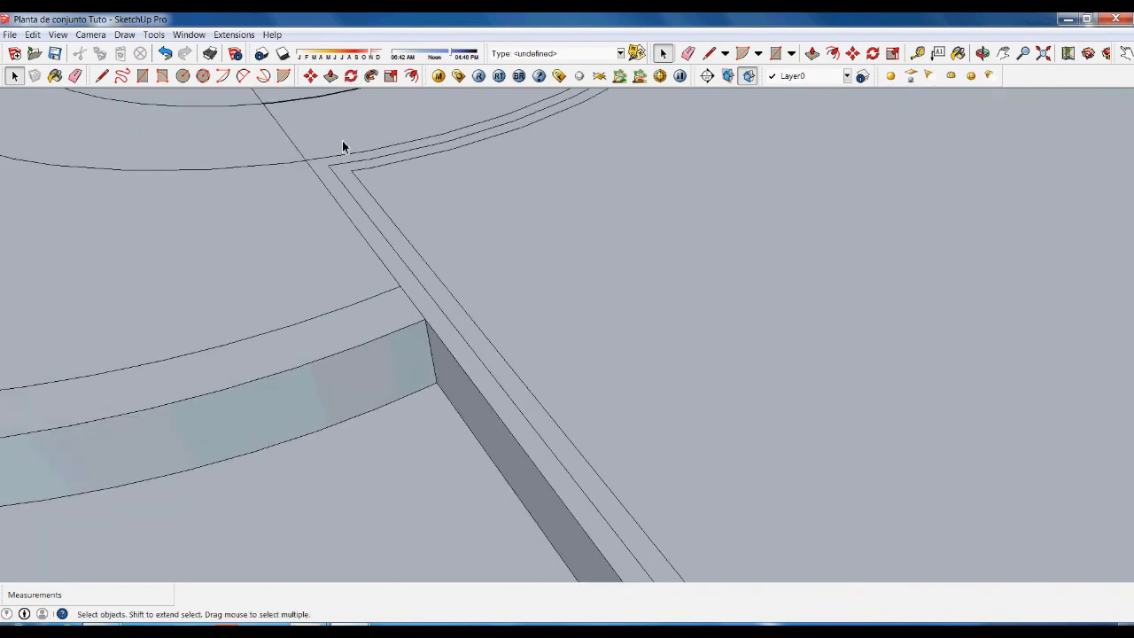
pyautogui.scroll(-7, 210, 314)
pyautogui.scroll(7, 526, 161)
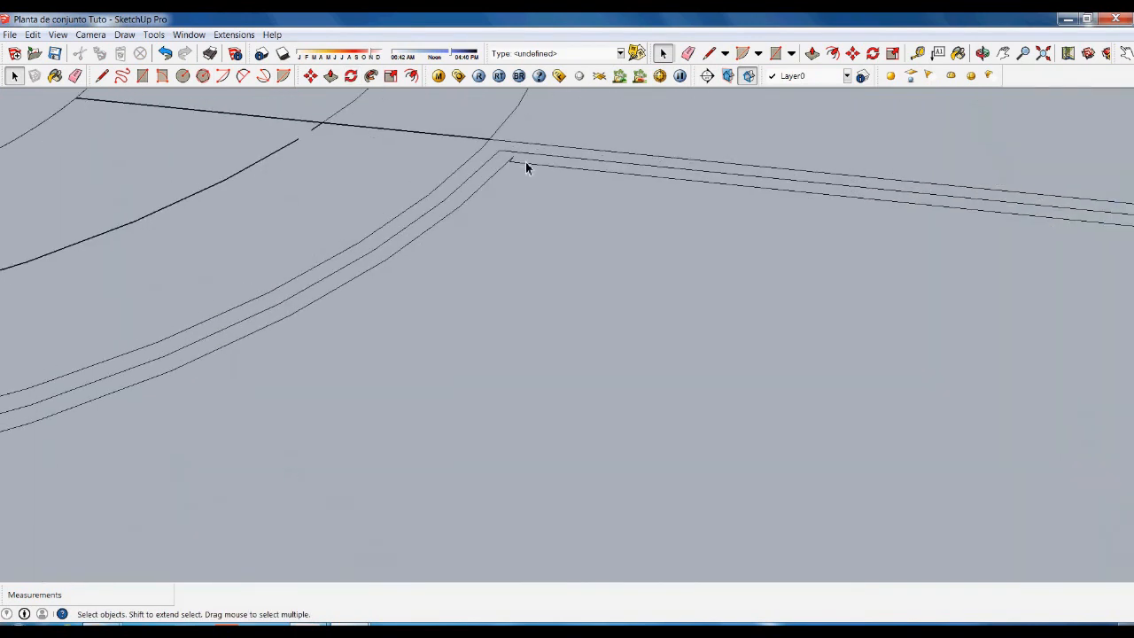
pyautogui.scroll(3, 521, 188)
pyautogui.press('l')
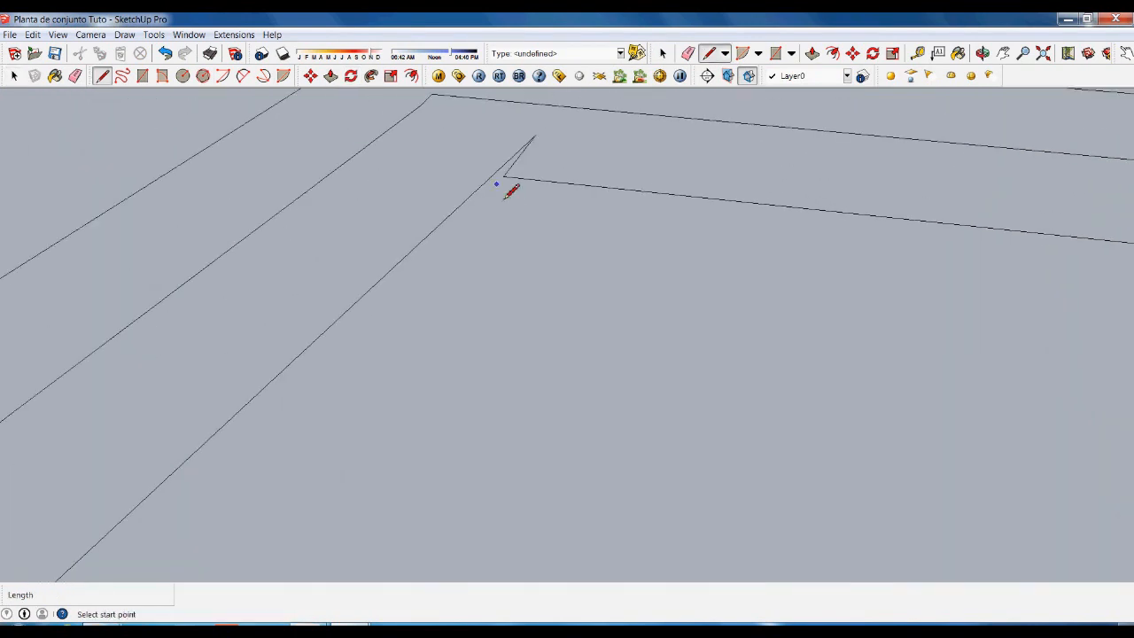
pyautogui.click(506, 193)
pyautogui.click(499, 195)
pyautogui.press('space')
pyautogui.click(511, 181)
pyautogui.press('Delete')
pyautogui.scroll(-4, 479, 197)
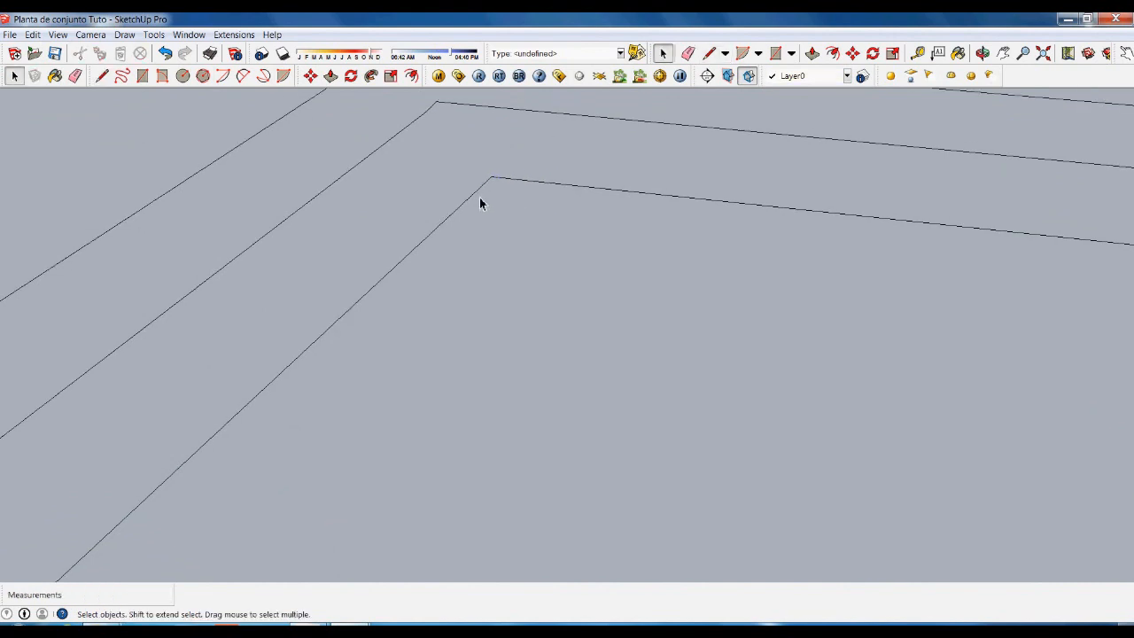
# Raise the innermost face of the four-sided area beside the spiral by 0.5 m with Push/Pull.
pyautogui.scroll(-5, 740, 248)
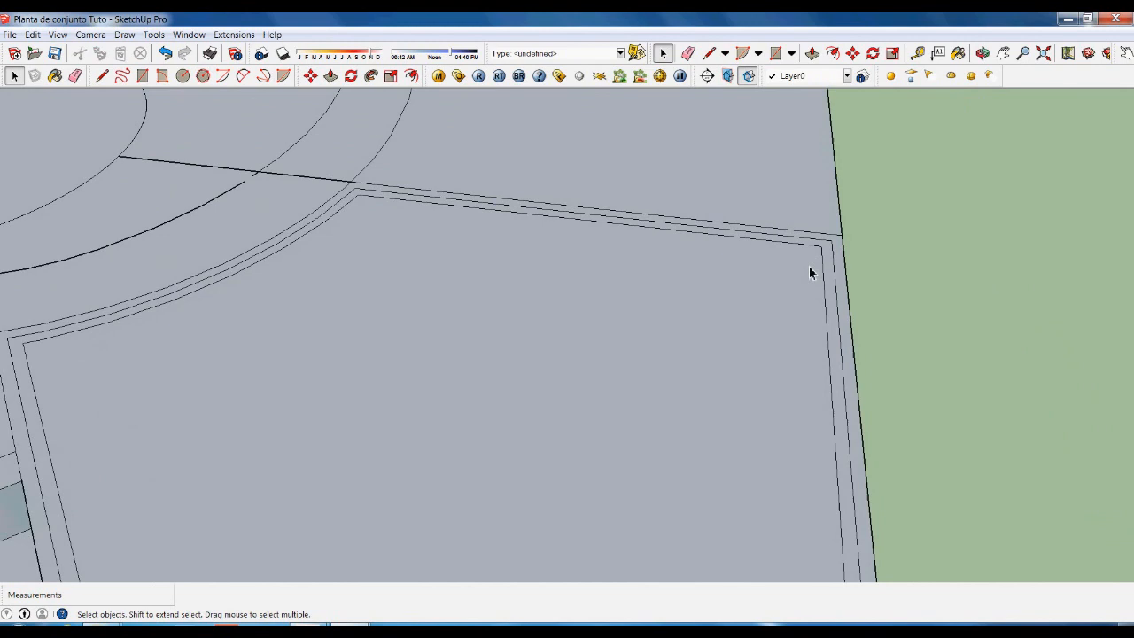
pyautogui.scroll(2, 809, 267)
pyautogui.scroll(-4, 817, 225)
pyautogui.scroll(-2, 817, 224)
pyautogui.scroll(3, 836, 447)
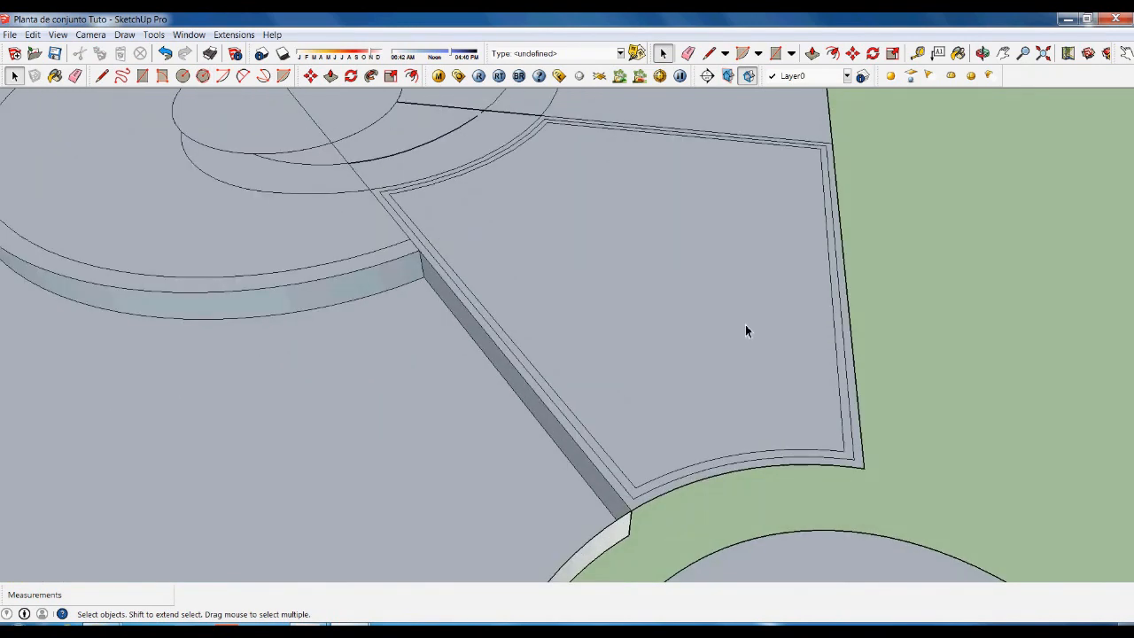
pyautogui.press('p')
pyautogui.click(719, 323)
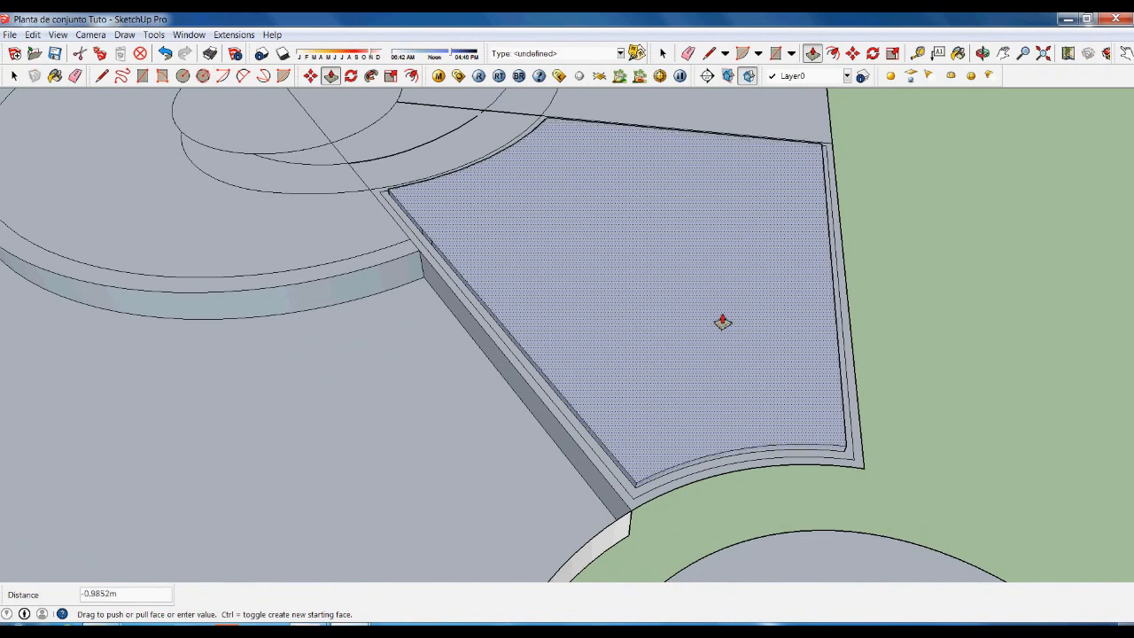
pyautogui.write('-0.5')
pyautogui.press('Return')
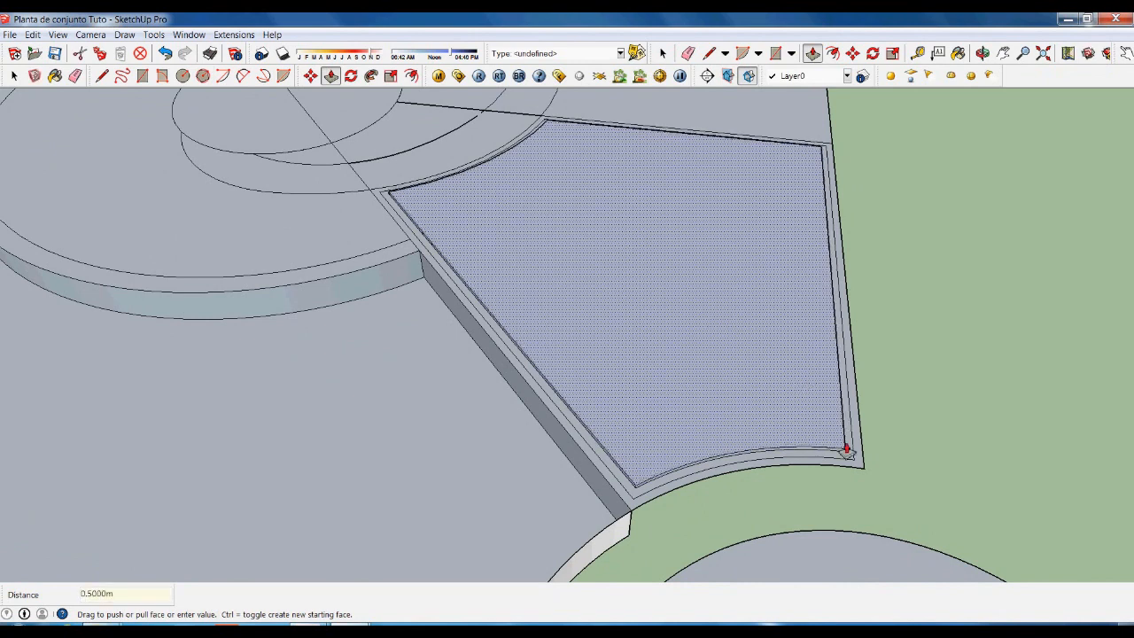
# Raise the narrow band surrounding the innermost face by 0.25 m as an intermediate step.
pyautogui.scroll(3, 851, 456)
pyautogui.click(857, 472)
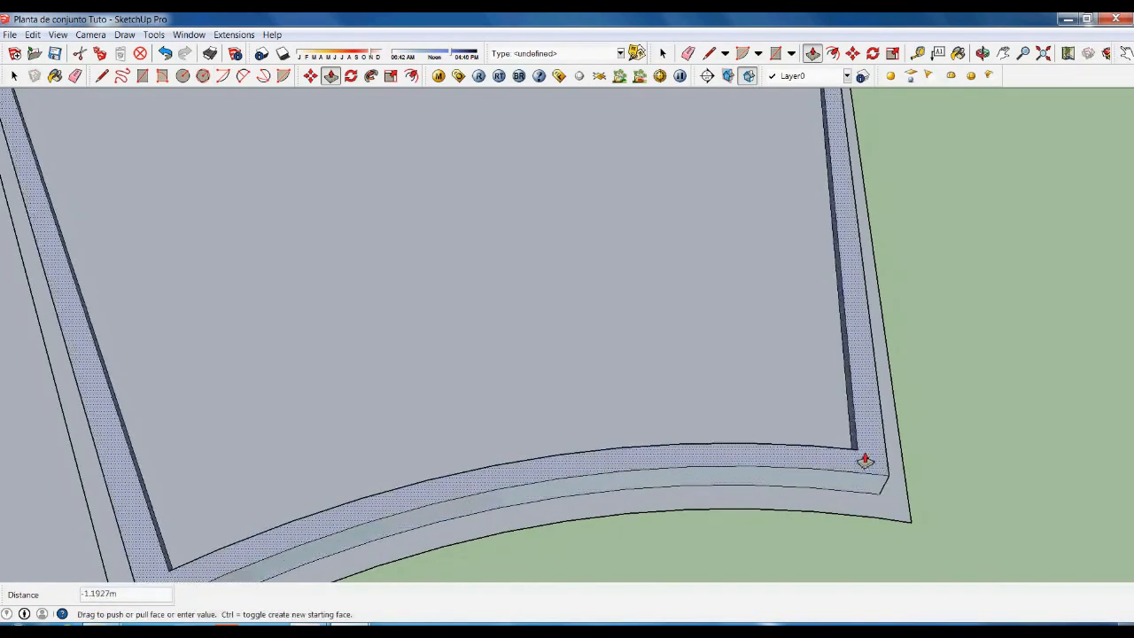
pyautogui.write('.25')
pyautogui.press('Return')
pyautogui.scroll(-6, 865, 461)
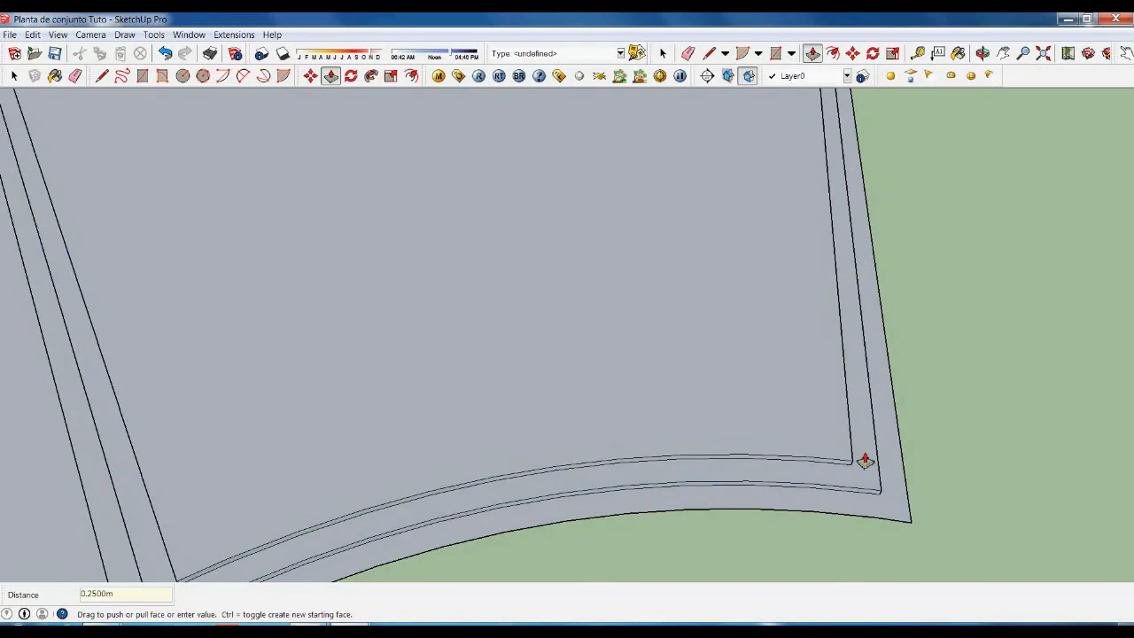
# Offset the outline of the innermost four-sided face inward by 0.5 m.
pyautogui.press('space')
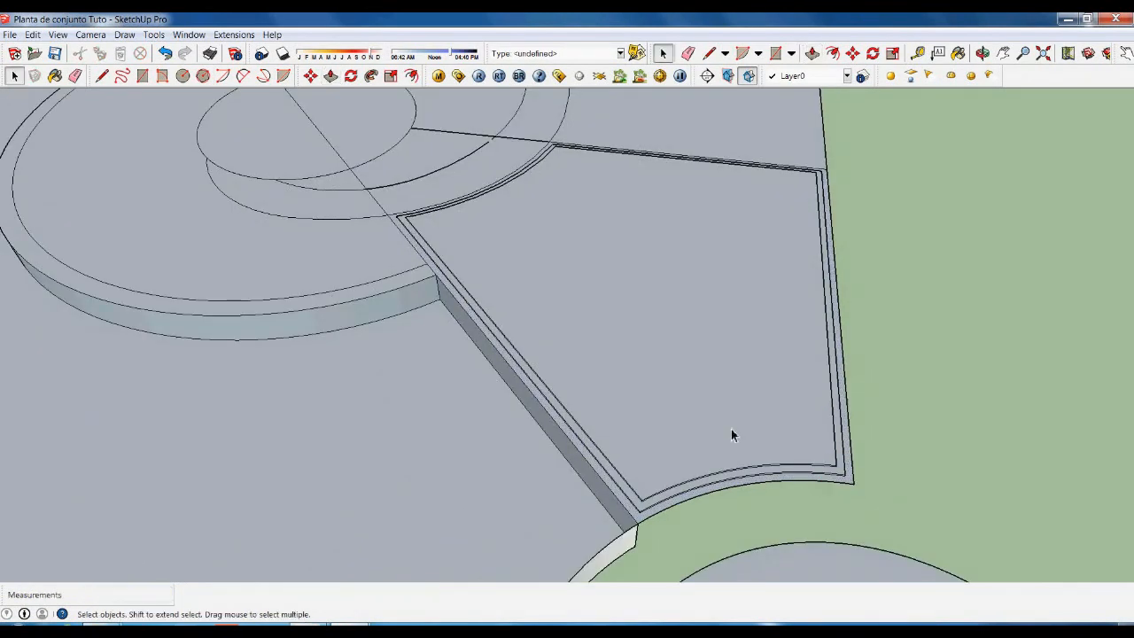
pyautogui.click(630, 290)
pyautogui.press('f')
pyautogui.click(625, 290)
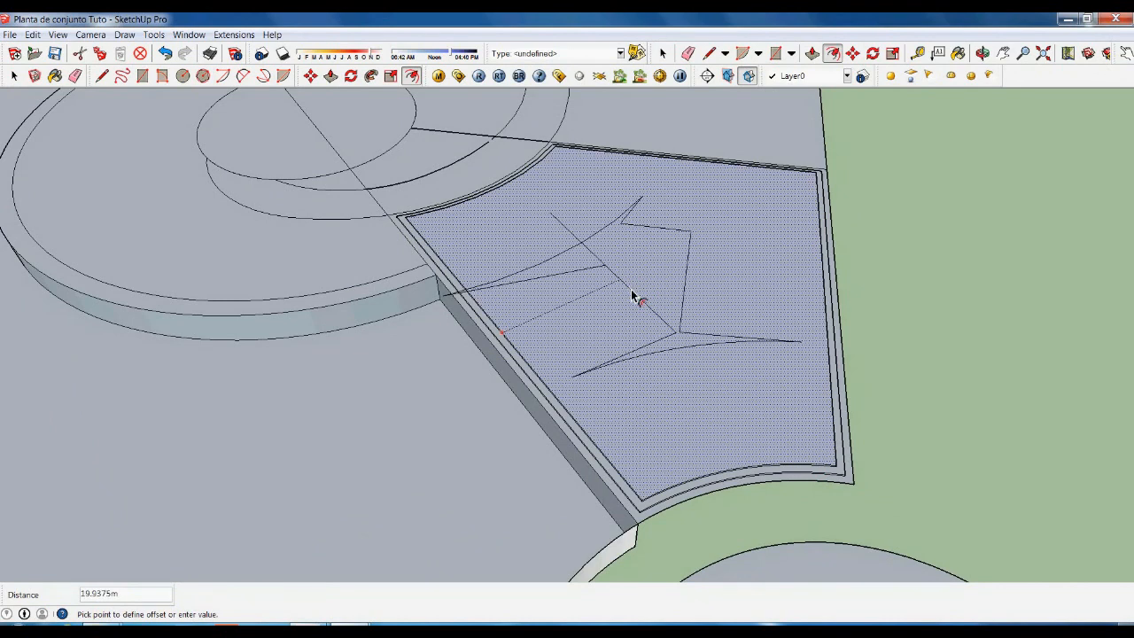
pyautogui.click(425, 233)
pyautogui.scroll(3, 425, 234)
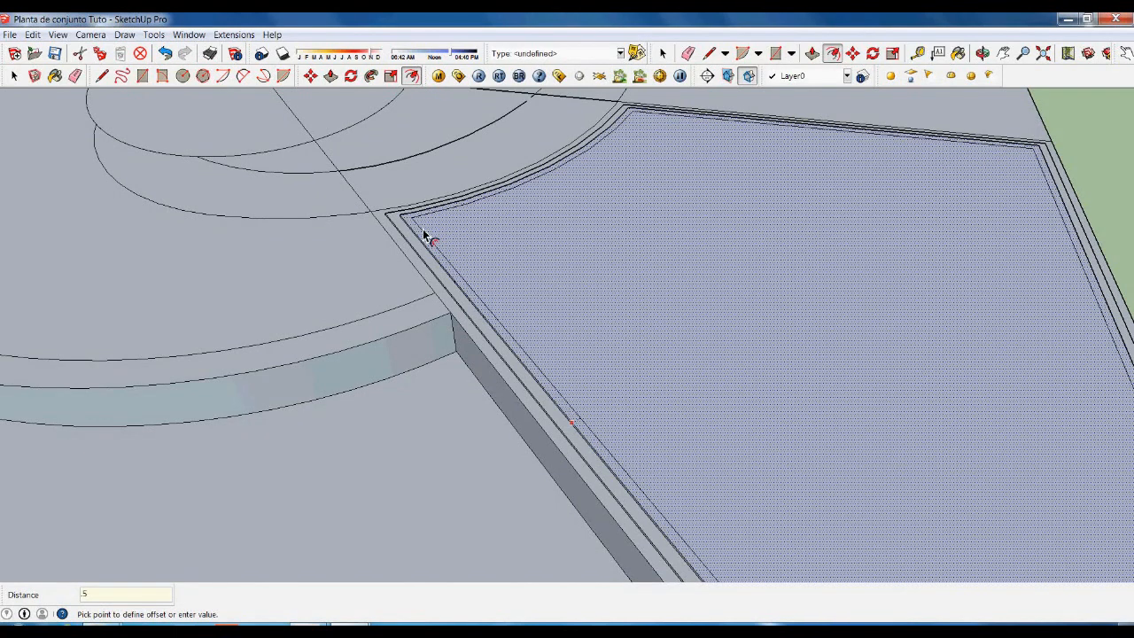
pyautogui.press('Return')
pyautogui.scroll(1, 443, 240)
# Raise the new innermost four-sided face by 0.25 m and clear the selection.
pyautogui.press('p')
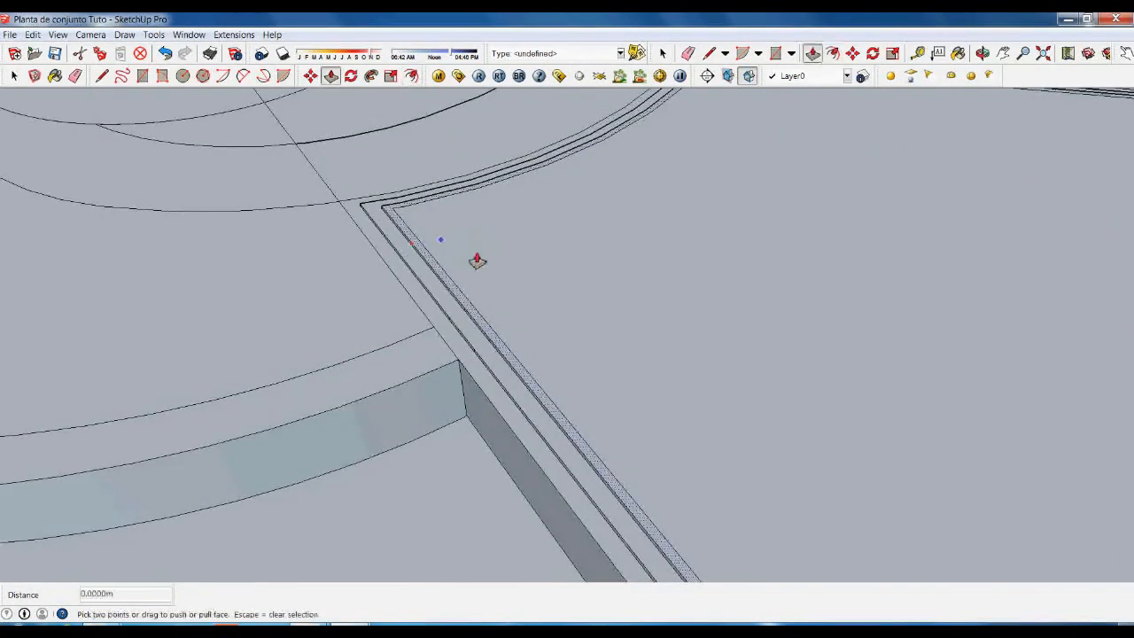
pyautogui.press('space')
pyautogui.click(524, 268)
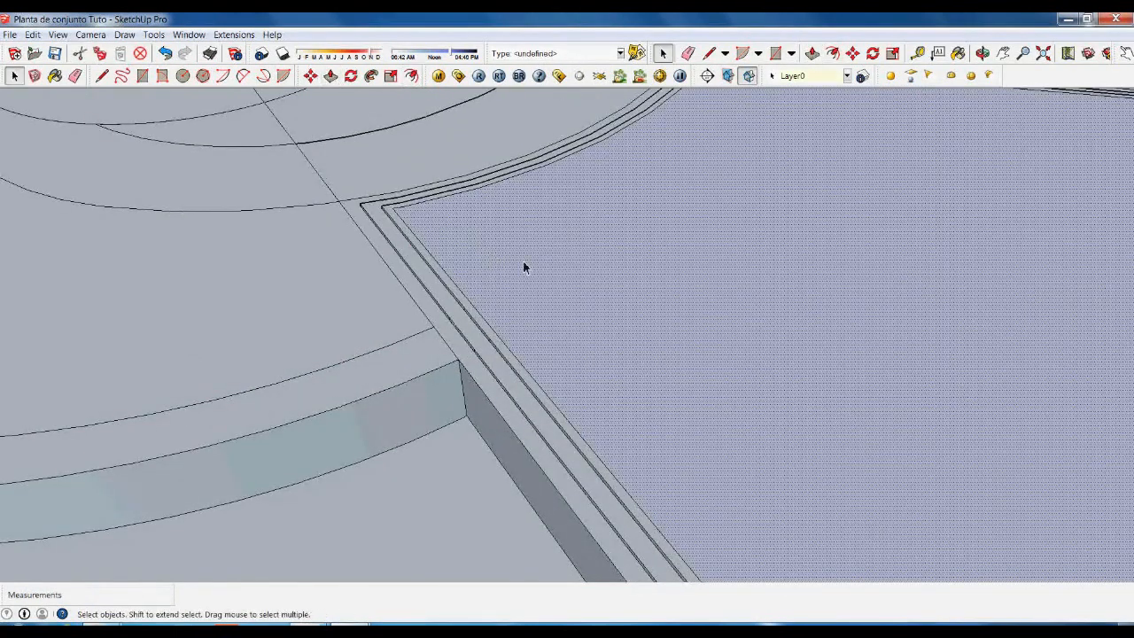
pyautogui.press('p')
pyautogui.click(532, 266)
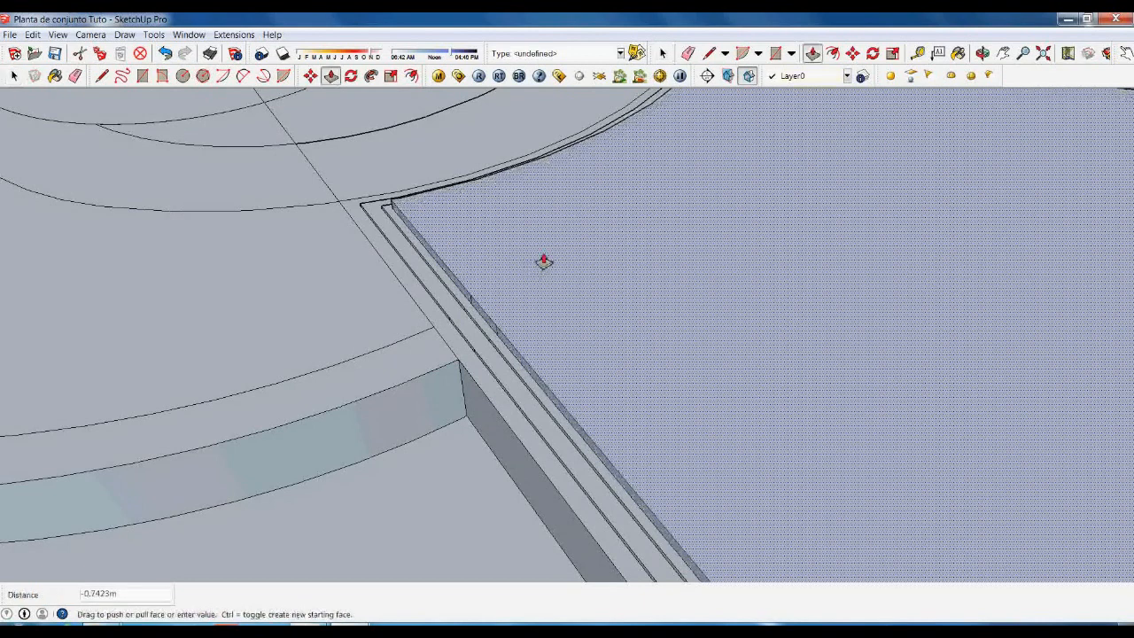
pyautogui.write('.25')
pyautogui.press('Return')
pyautogui.scroll(-5, 532, 259)
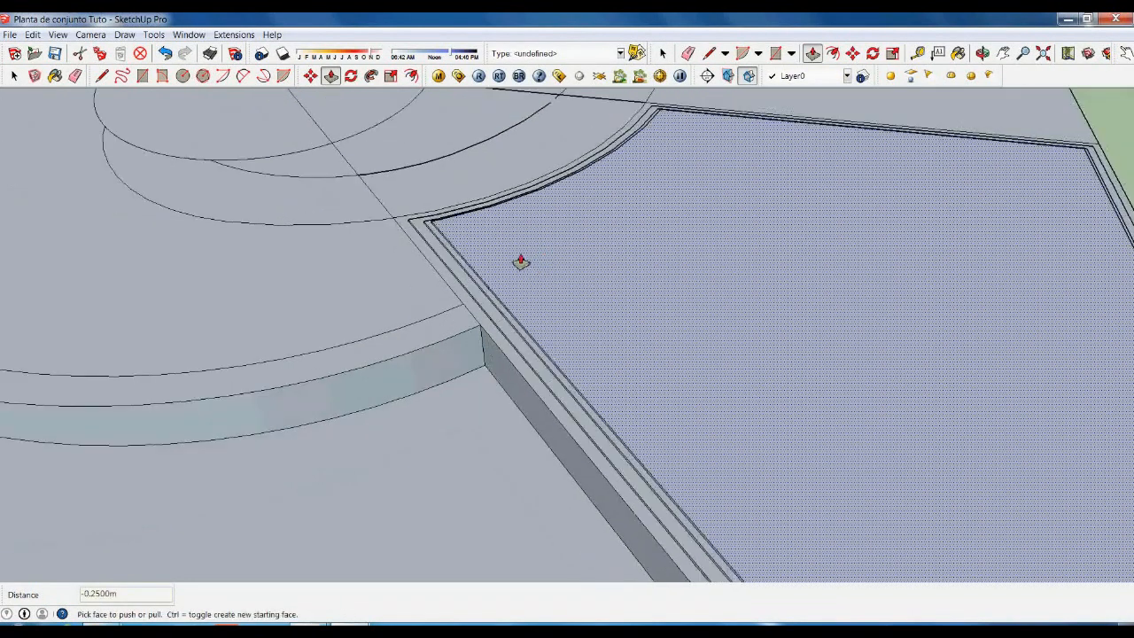
pyautogui.press('space')
pyautogui.click(765, 318)
pyautogui.scroll(-4, 650, 304)
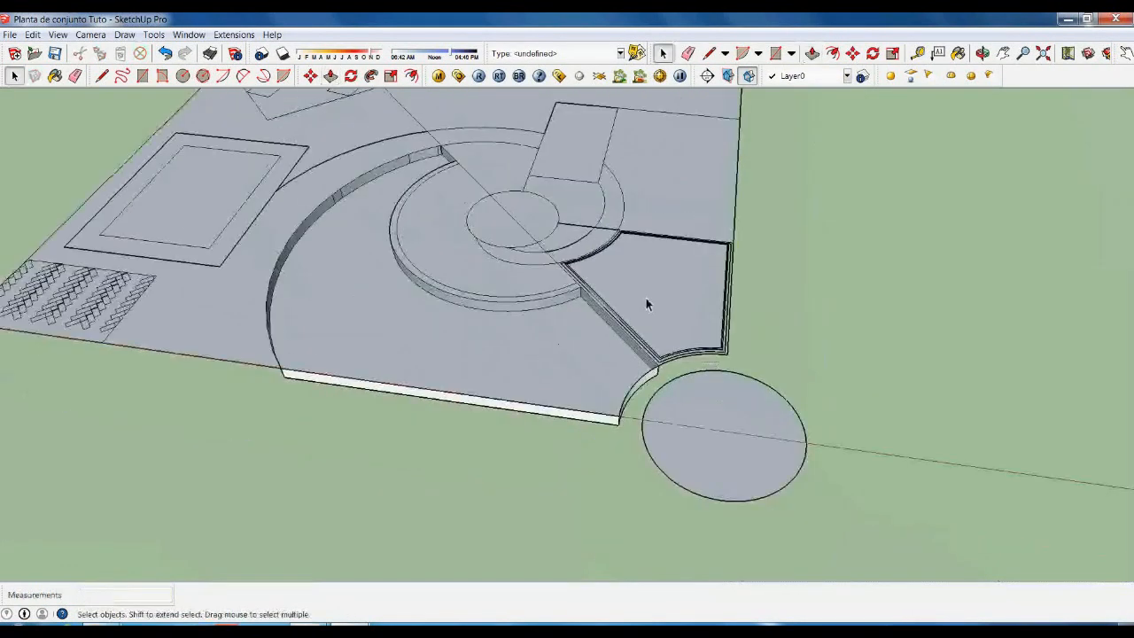
# Examine the whole site plan, including the stepped area, the parking corners and the building plots.
pyautogui.scroll(3, 652, 295)
pyautogui.scroll(-4, 691, 435)
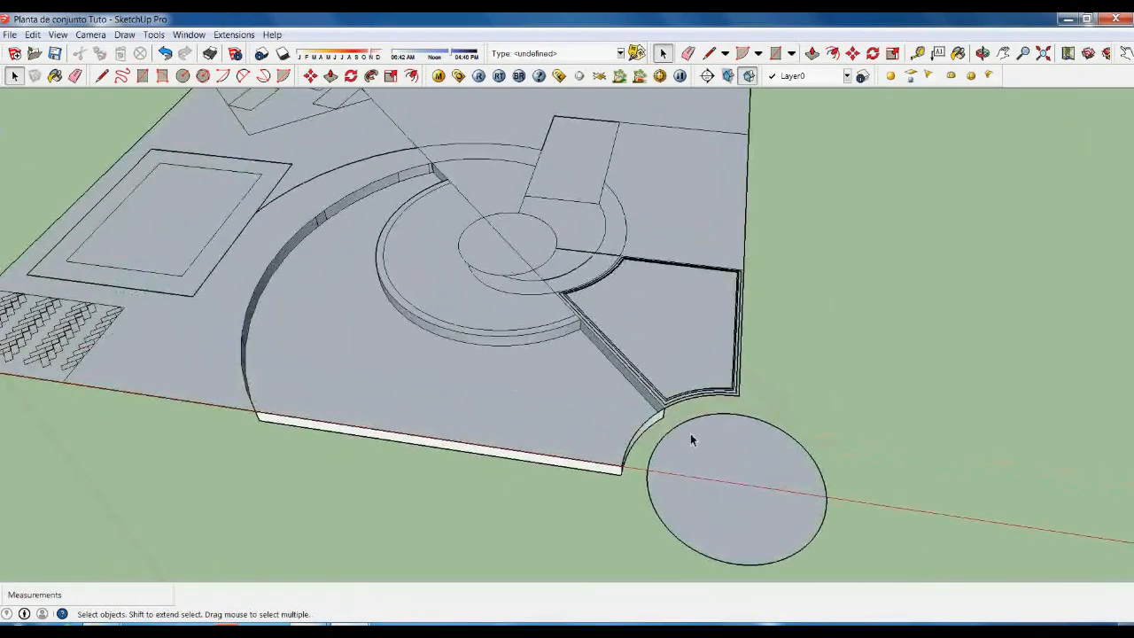
pyautogui.scroll(6, 430, 190)
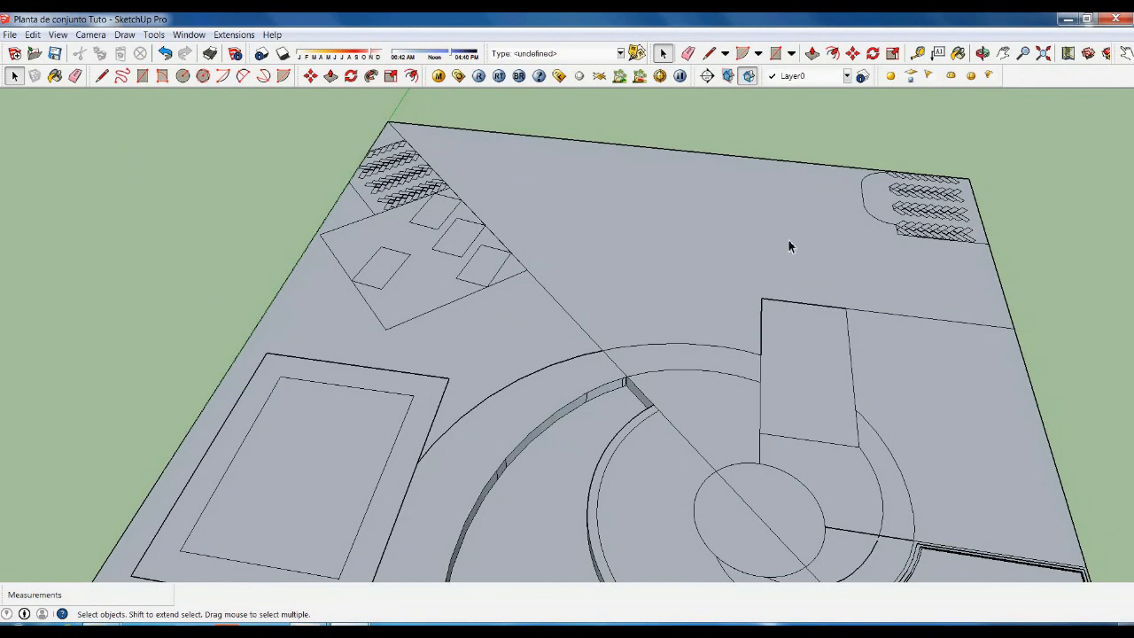
pyautogui.scroll(-3, 671, 172)
pyautogui.scroll(2, 840, 185)
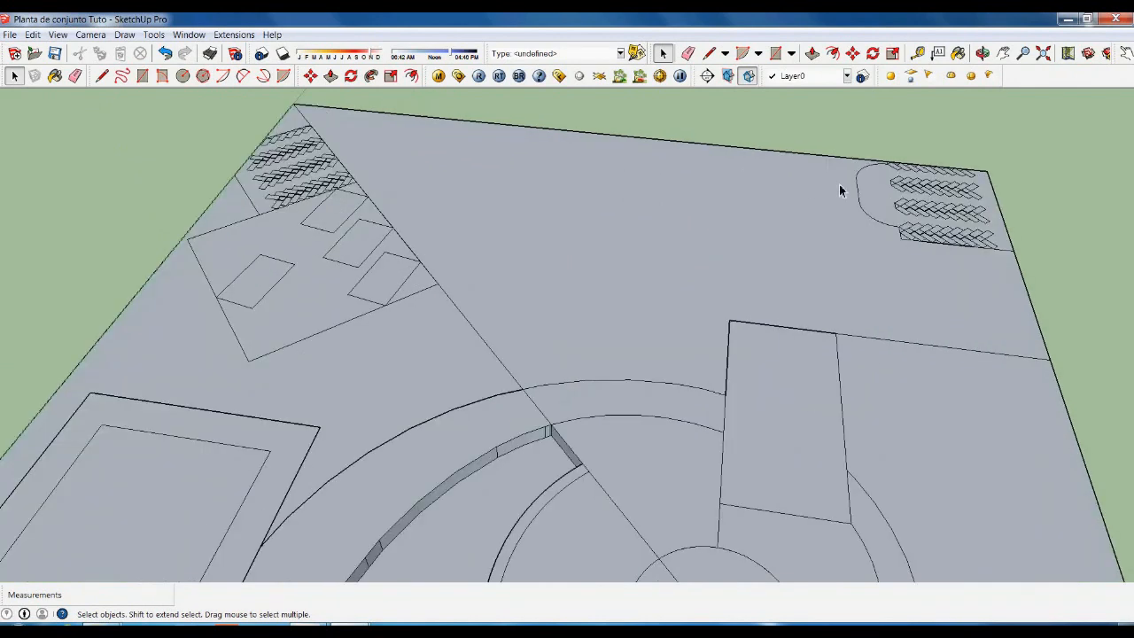
pyautogui.scroll(-2, 643, 230)
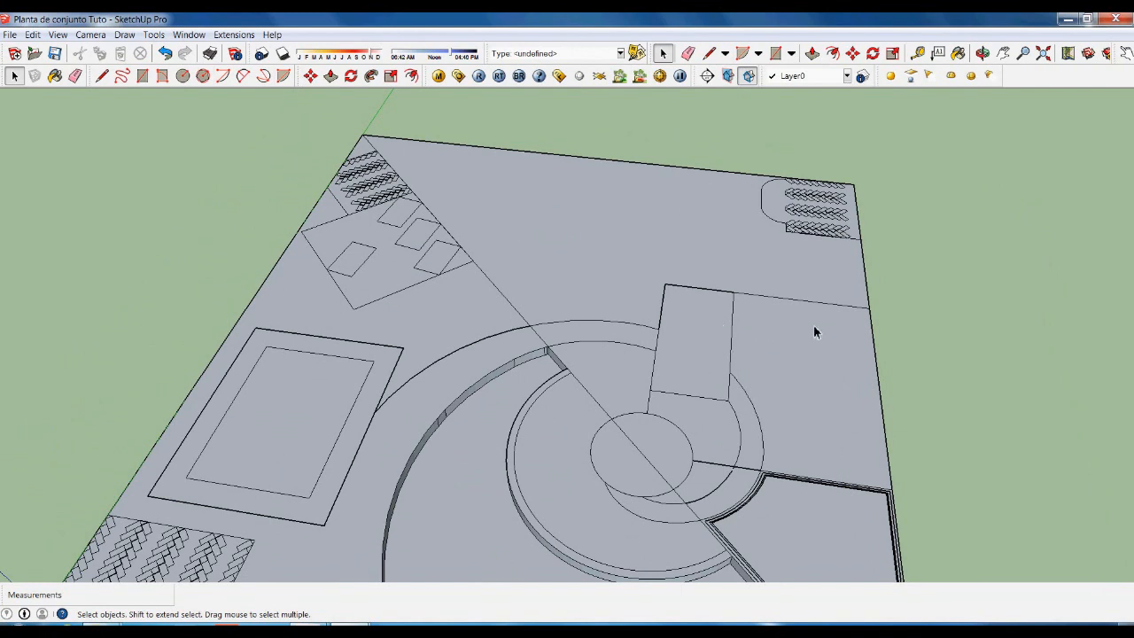
pyautogui.scroll(-3, 476, 233)
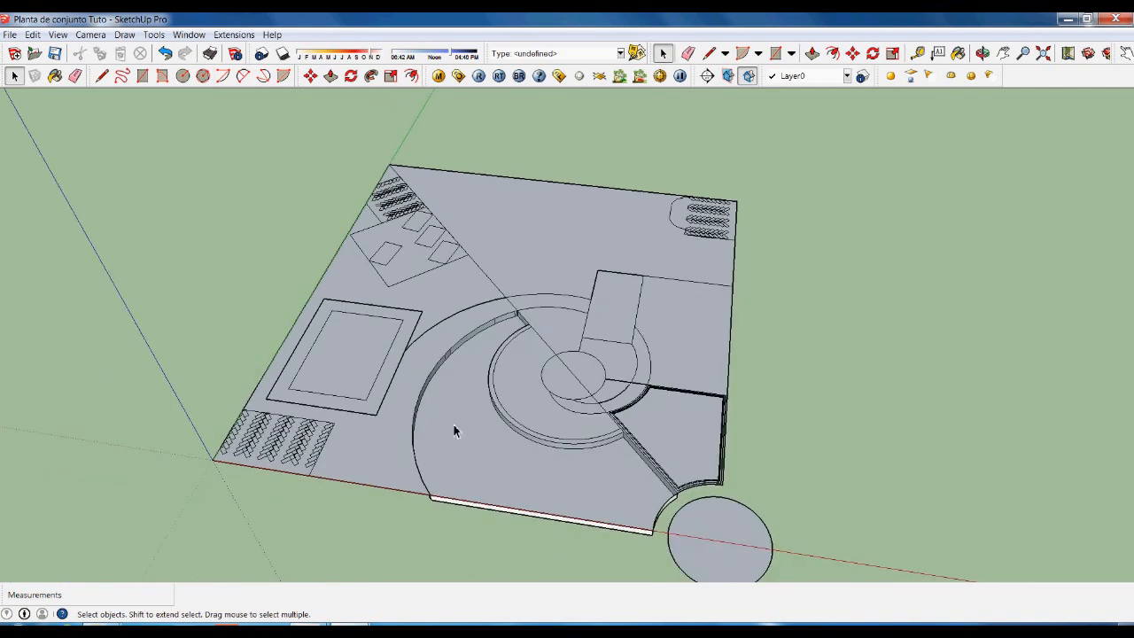
pyautogui.moveTo(482, 444)
pyautogui.mouseDown(button='middle')
pyautogui.moveTo(692, 437)
pyautogui.moveTo(577, 347)
pyautogui.mouseUp(button='middle')
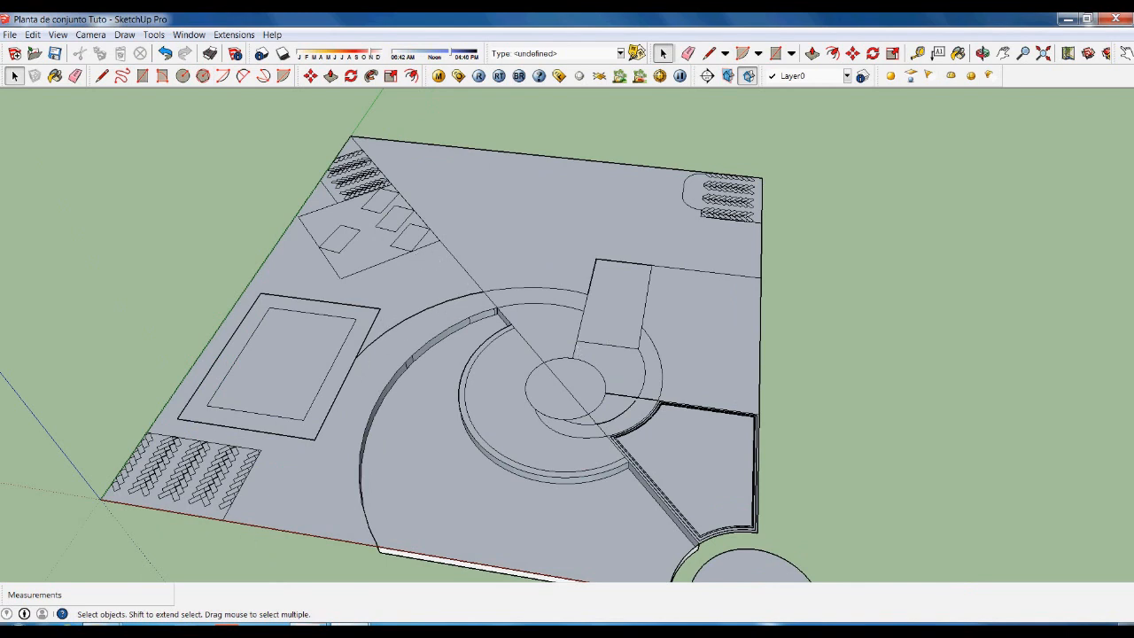
# Switch to the Solo Edif model, select the complete tall building for copying, and return to the site plan model.
pyautogui.moveTo(345, 631)
pyautogui.click(306, 592)
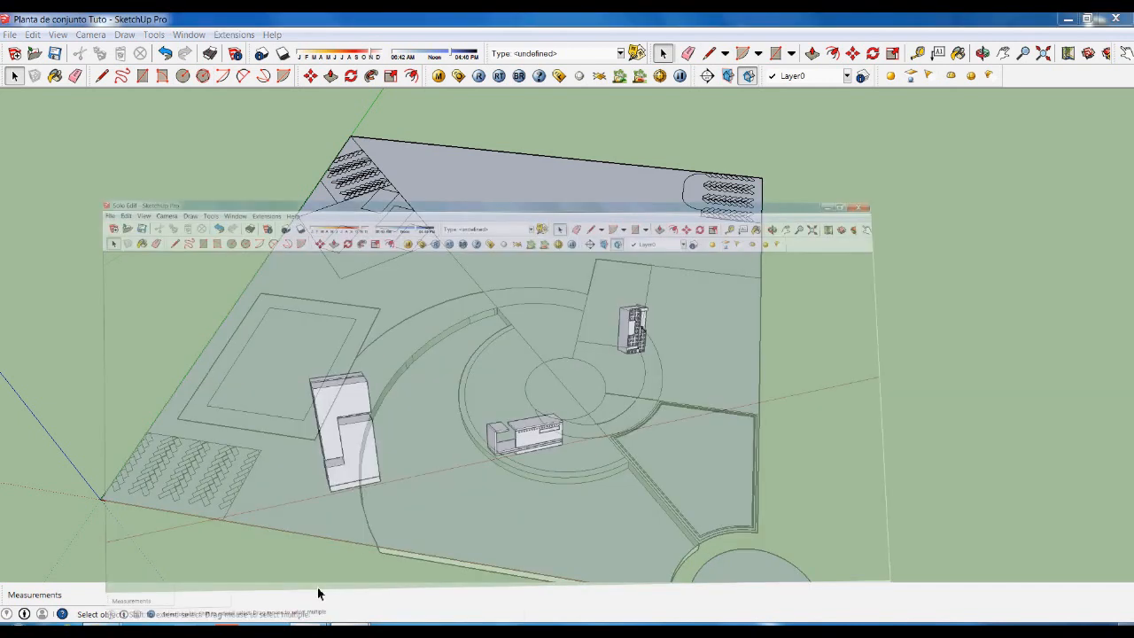
pyautogui.moveTo(247, 217); pyautogui.dragTo(462, 497)
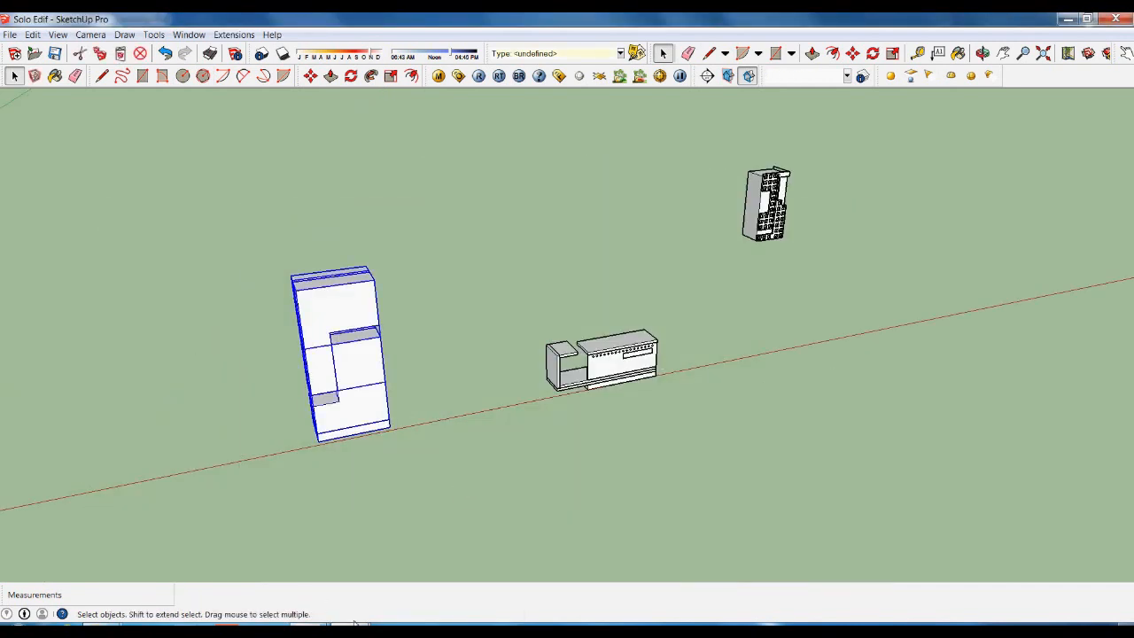
pyautogui.moveTo(351, 631)
pyautogui.click(468, 574)
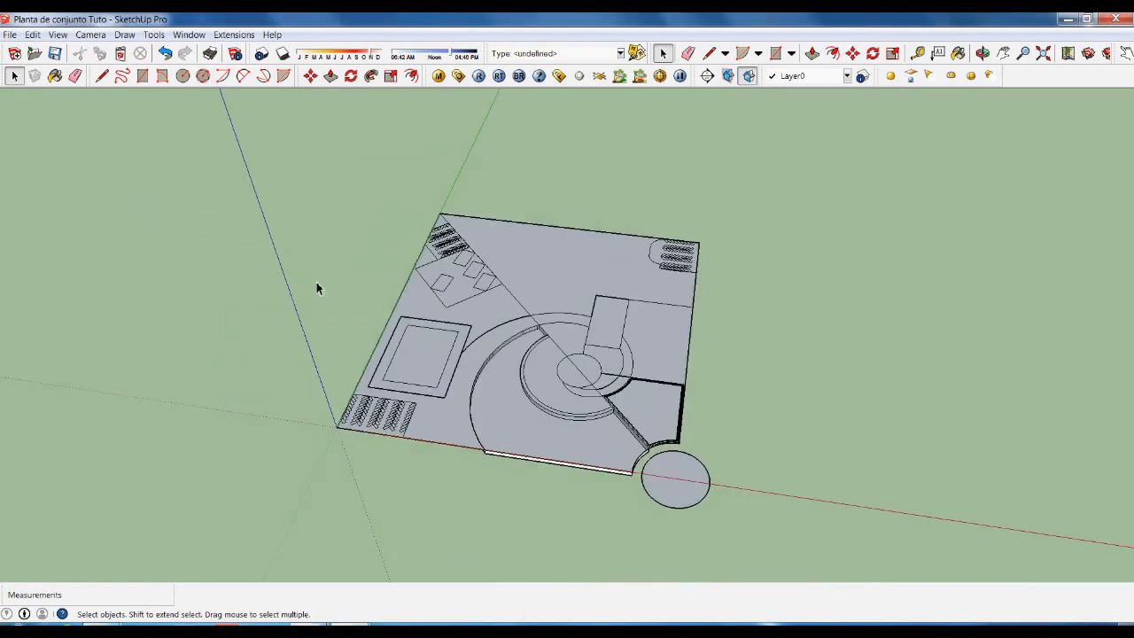
# Paste the tall building onto the open ground beside the site plan and deselect it.
pyautogui.press('m')
pyautogui.hotkey('ctrl', 'v')
pyautogui.click(751, 338)
pyautogui.press('space')
pyautogui.click(791, 412)
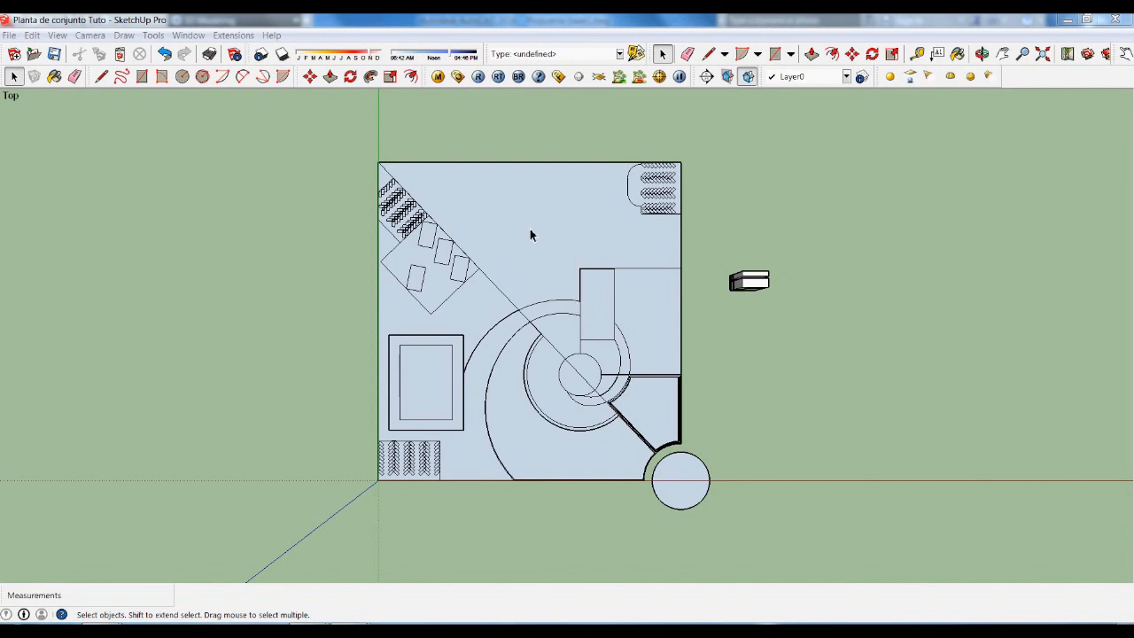
# Select the entire site plan together with the detached circle and make it a group.
pyautogui.moveTo(317, 122)
pyautogui.mouseDown()
pyautogui.moveTo(627, 477)
pyautogui.moveTo(724, 536)
pyautogui.mouseUp()
pyautogui.rightClick(567, 186)
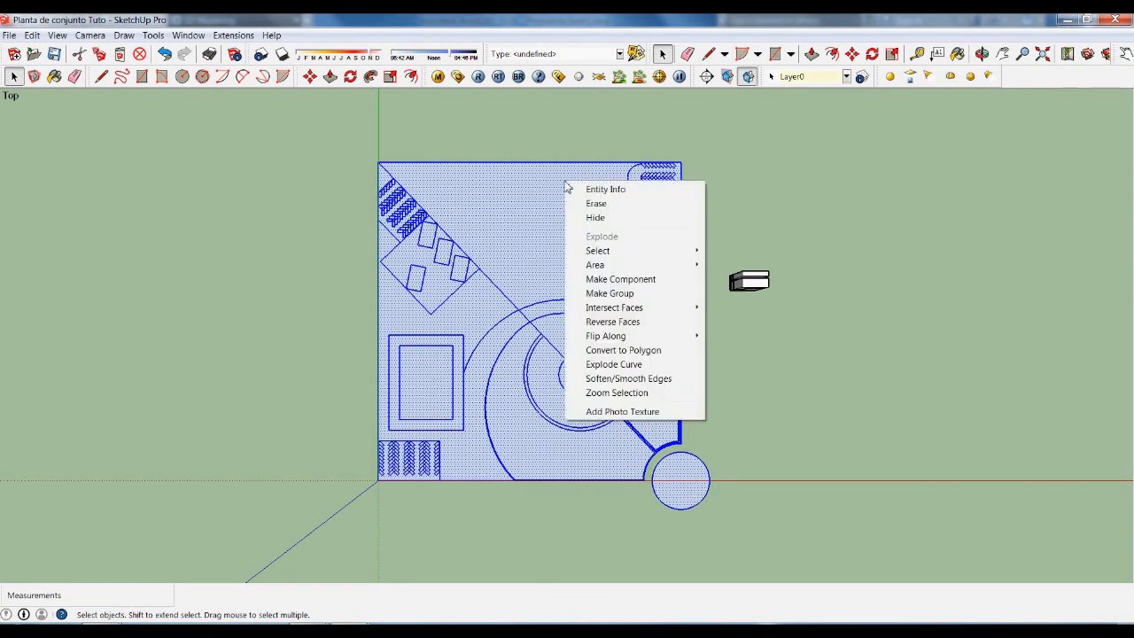
pyautogui.click(612, 293)
pyautogui.click(761, 397)
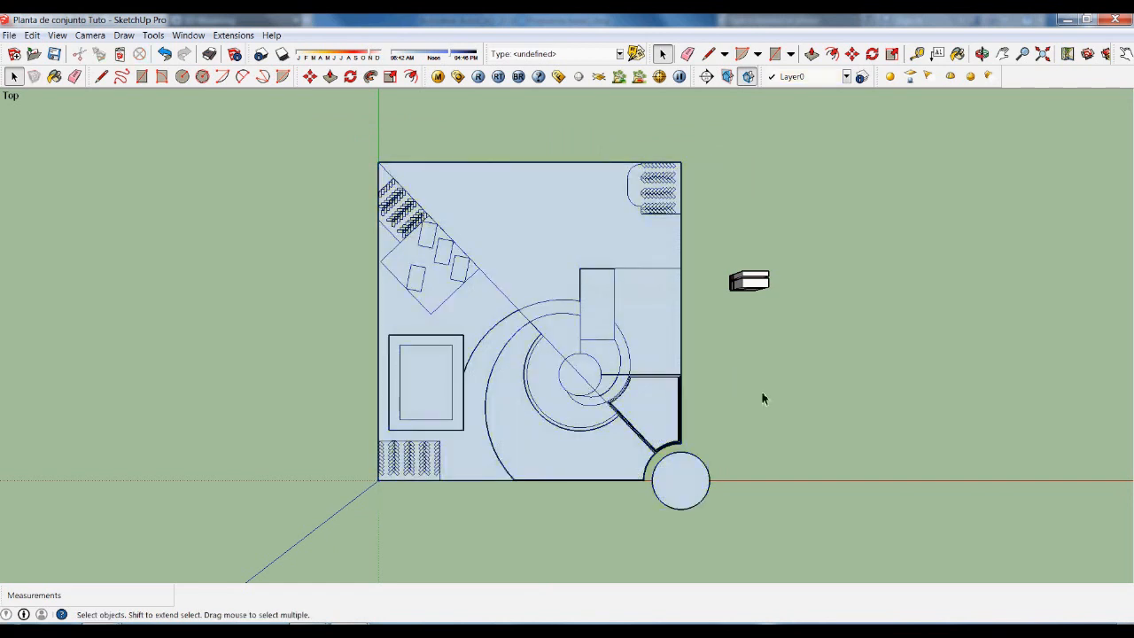
pyautogui.click(90, 35)
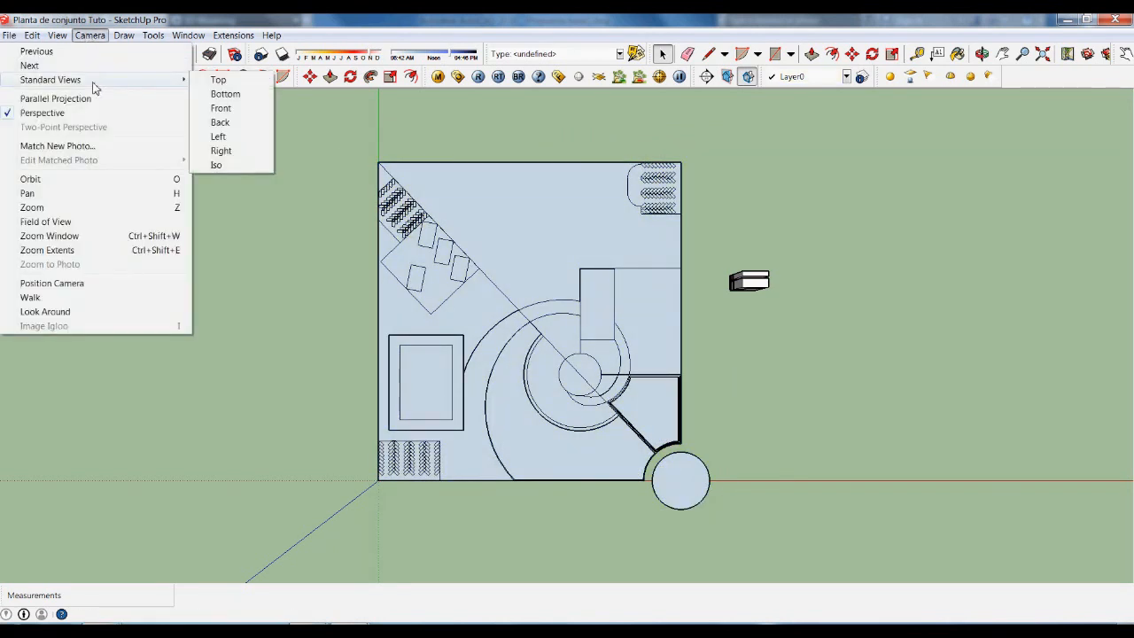
pyautogui.moveTo(62, 39)
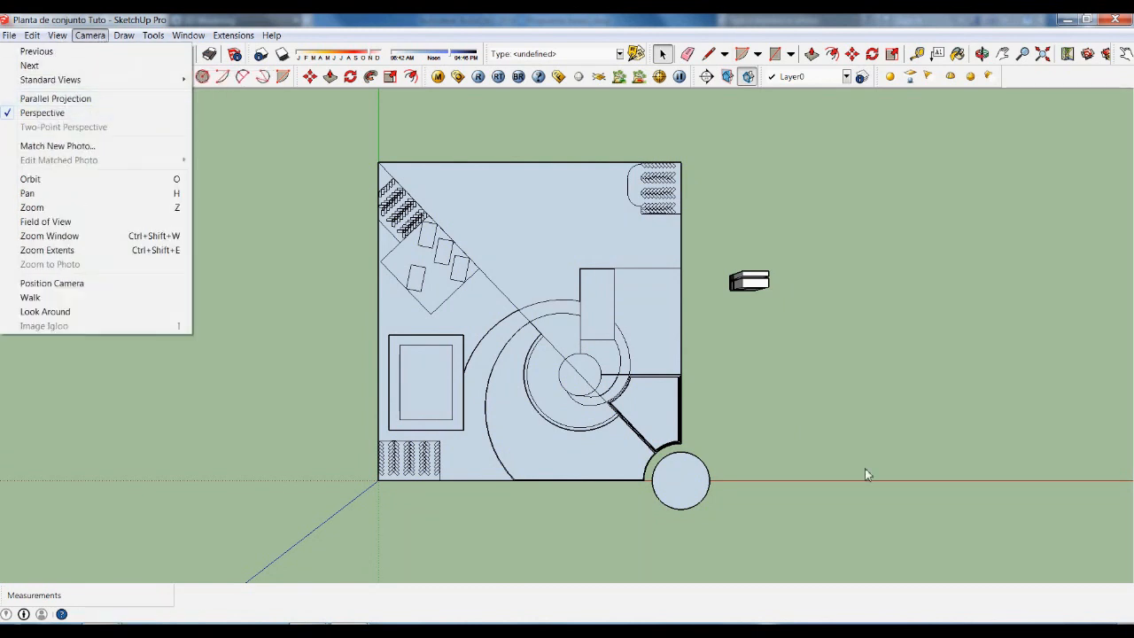
pyautogui.click(793, 489)
# Select the whole tall building and copy it twice to form a row of three beside the site.
pyautogui.moveTo(793, 489); pyautogui.dragTo(665, 254, button='middle')
pyautogui.moveTo(743, 274); pyautogui.dragTo(824, 409)
pyautogui.press('m')
pyautogui.click(810, 413)
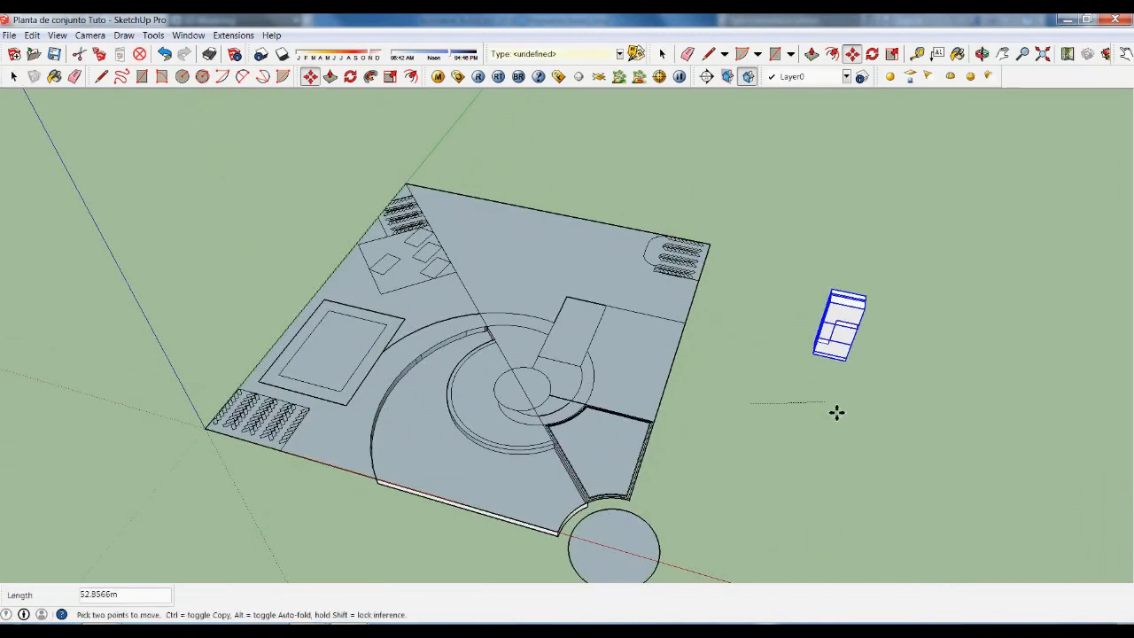
pyautogui.press('ctrl')
pyautogui.click(868, 420)
pyautogui.click(870, 420)
pyautogui.press('ctrl')
pyautogui.click(941, 431)
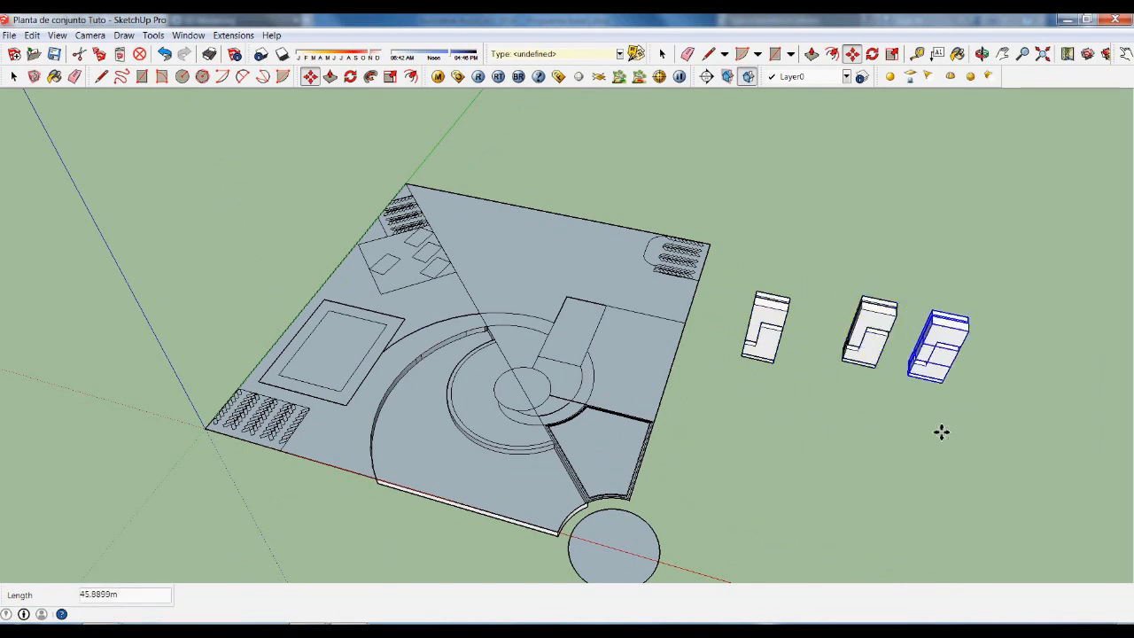
# Place a third copy of the tall building in front of the row and clear the selection.
pyautogui.click(929, 436)
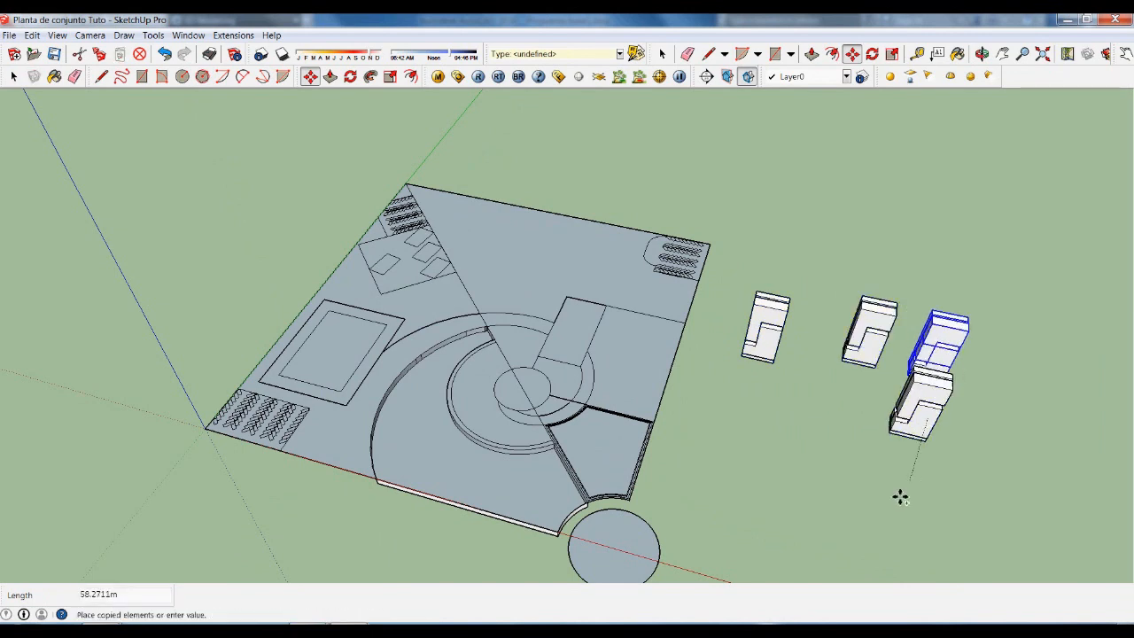
pyautogui.press('ctrl')
pyautogui.click(802, 499)
pyautogui.press('space')
pyautogui.click(785, 488)
# Move the nearest tower of the row onto the site, setting its base corner on the footprint closest to the long diagonal line.
pyautogui.moveTo(785, 487); pyautogui.dragTo(849, 438, button='middle')
pyautogui.scroll(8, 774, 398)
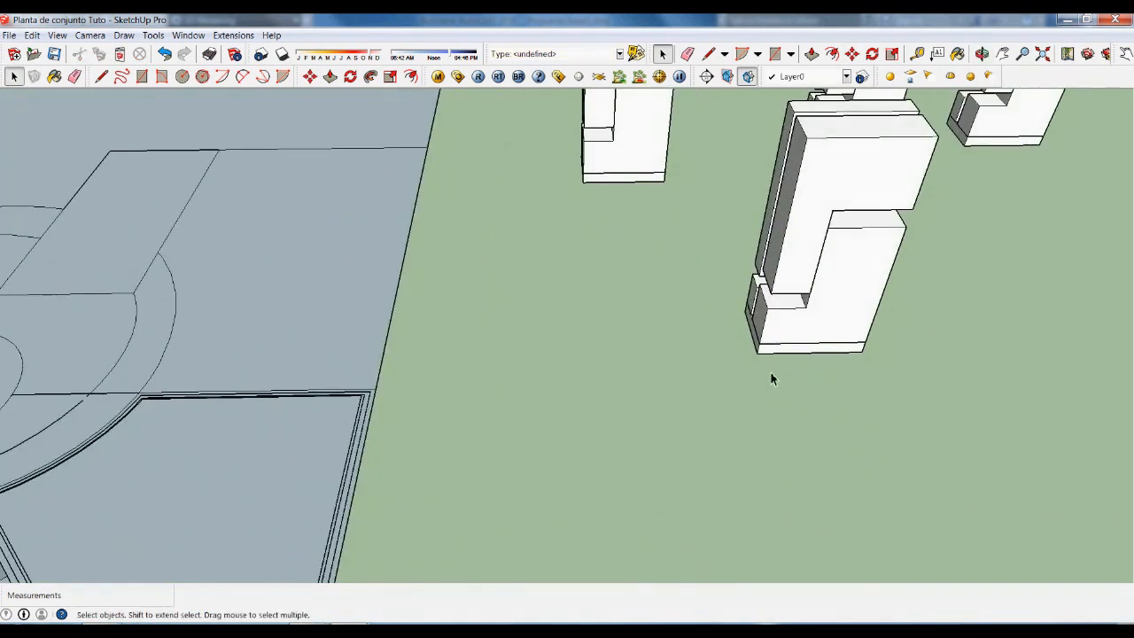
pyautogui.click(788, 294)
pyautogui.scroll(-8, 787, 341)
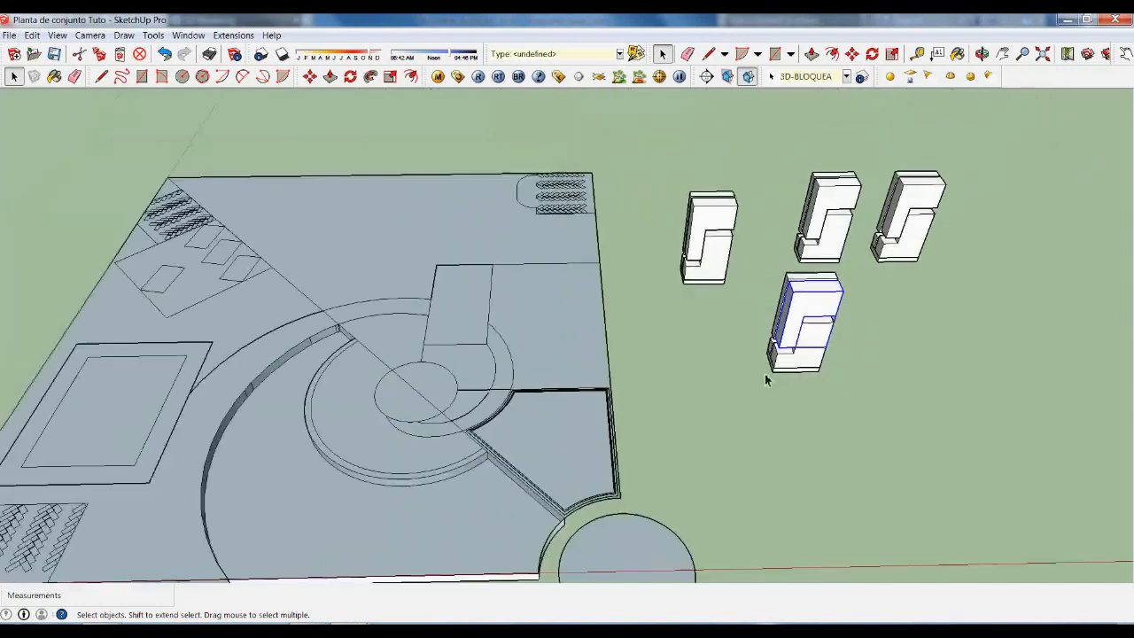
pyautogui.moveTo(668, 146); pyautogui.dragTo(754, 331)
pyautogui.scroll(3, 694, 281)
pyautogui.scroll(4, 694, 282)
pyautogui.press('m')
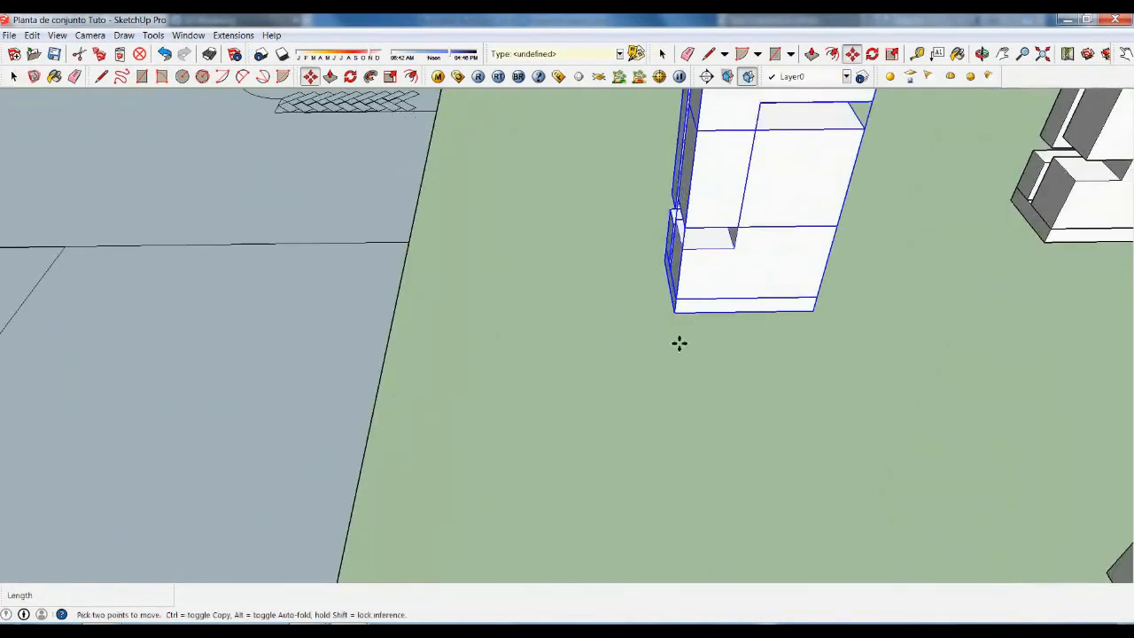
pyautogui.click(685, 327)
pyautogui.scroll(-7, 853, 364)
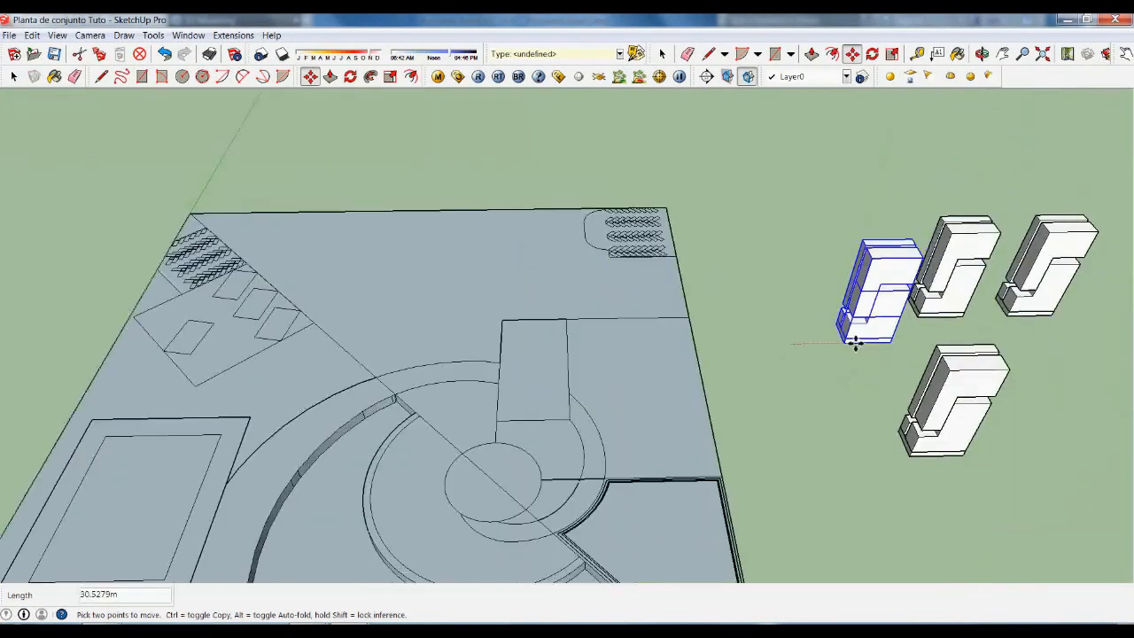
pyautogui.scroll(6, 561, 324)
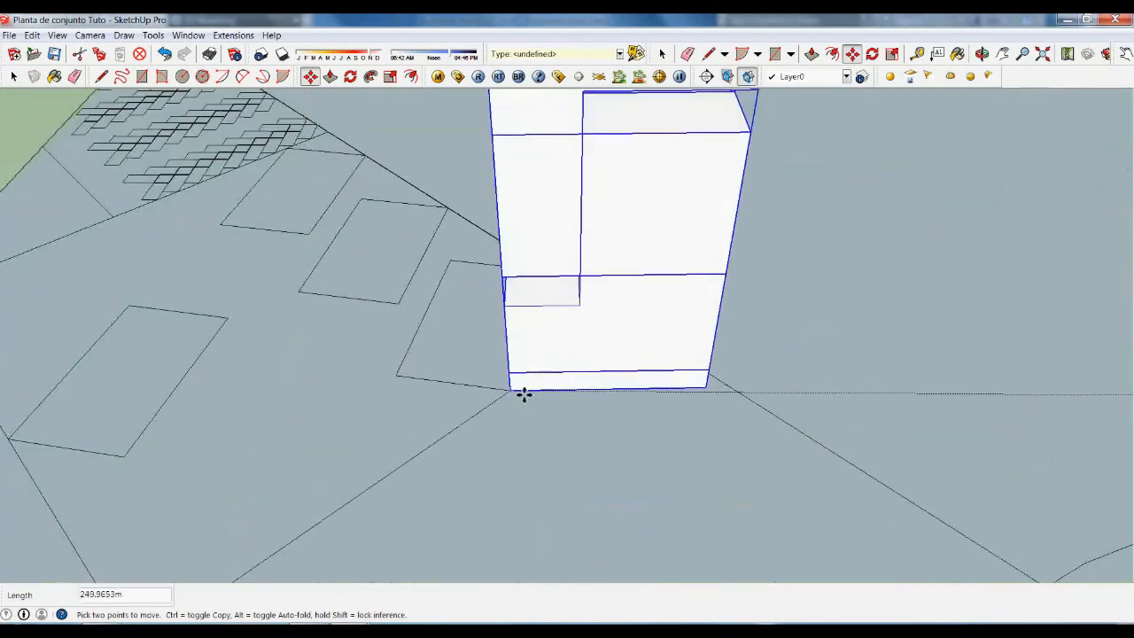
pyautogui.click(521, 393)
# Rotate the placed tower about its base corner to align it with the footprint.
pyautogui.moveTo(644, 395)
pyautogui.mouseDown(button='middle')
pyautogui.moveTo(510, 418)
pyautogui.moveTo(577, 411)
pyautogui.moveTo(531, 395)
pyautogui.mouseUp(button='middle')
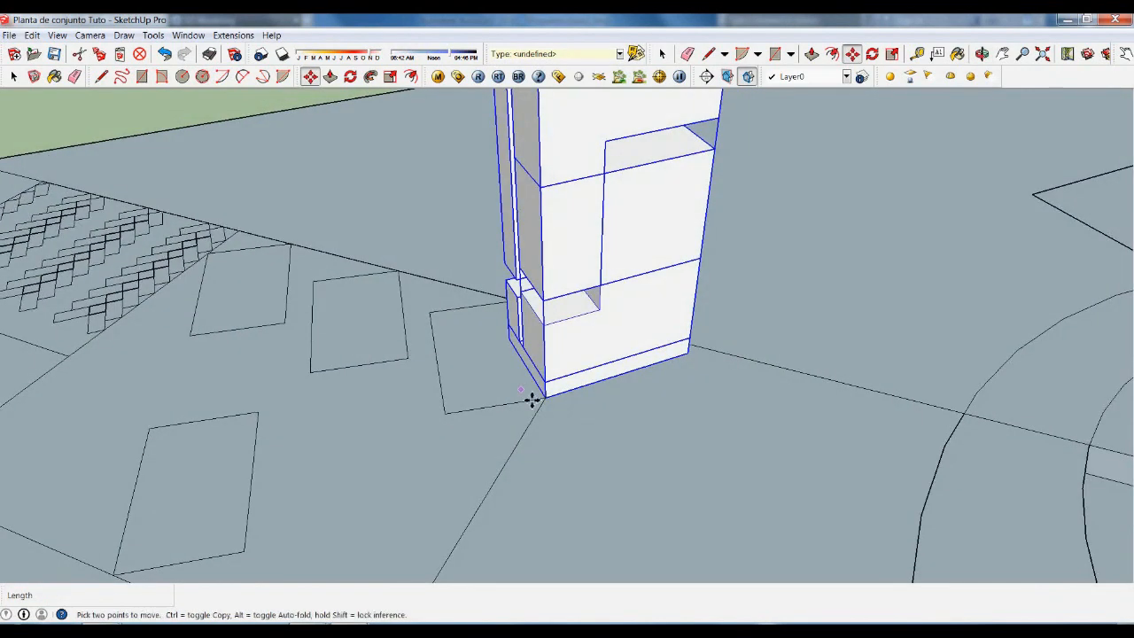
pyautogui.press('q')
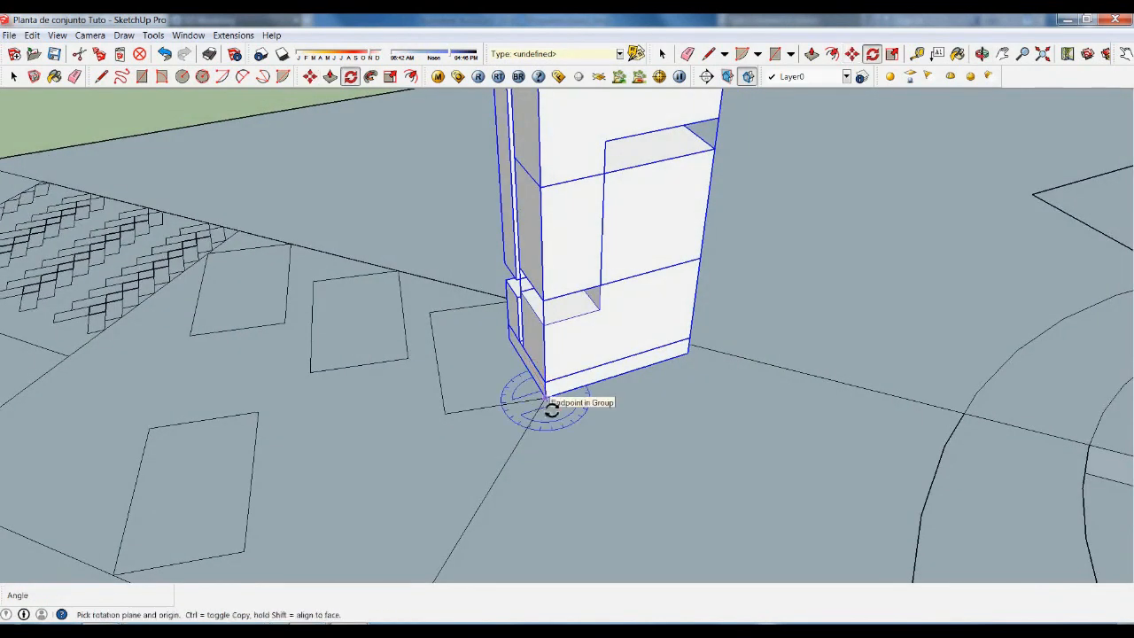
pyautogui.click(546, 400)
pyautogui.click(518, 348)
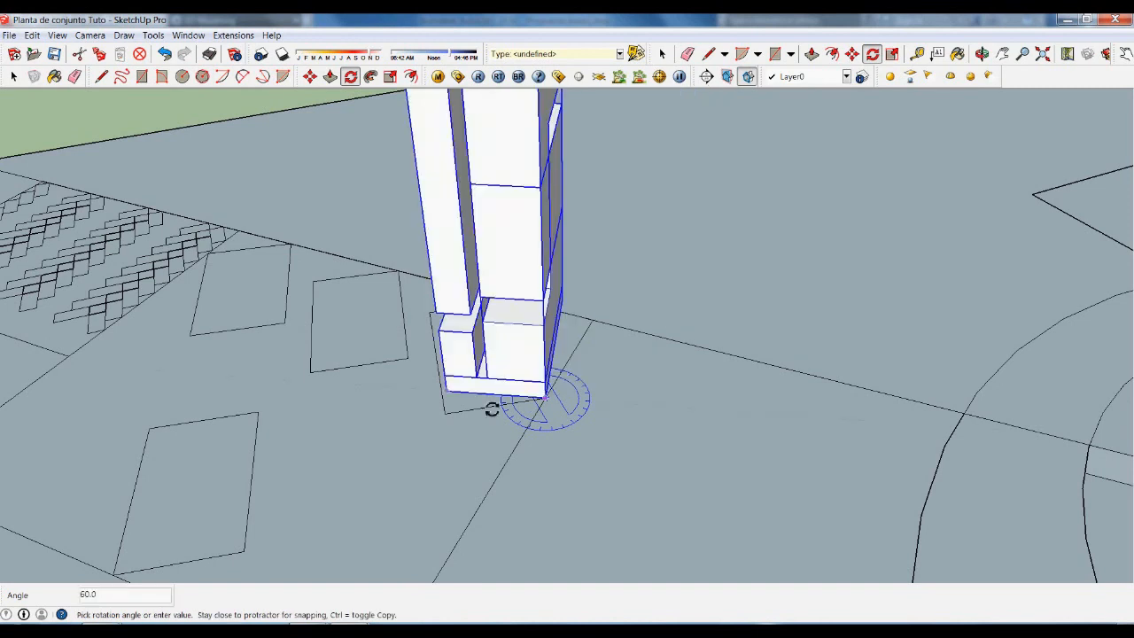
pyautogui.click(483, 424)
pyautogui.press('space')
pyautogui.scroll(-5, 456, 405)
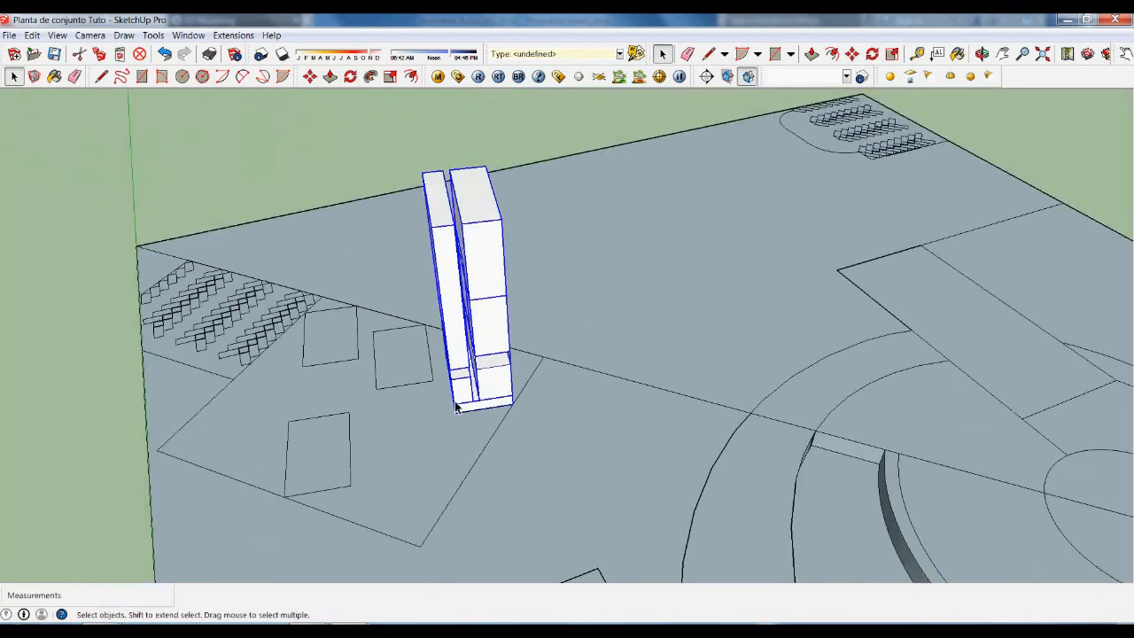
# Copy the rotated tower onto the neighbouring footprint and shift the copy about 22 m to the footprint beside the parking stalls.
pyautogui.moveTo(565, 446); pyautogui.dragTo(395, 426, button='middle')
pyautogui.scroll(-5, 395, 297)
pyautogui.scroll(5, 398, 310)
pyautogui.moveTo(585, 386); pyautogui.dragTo(767, 409, button='middle')
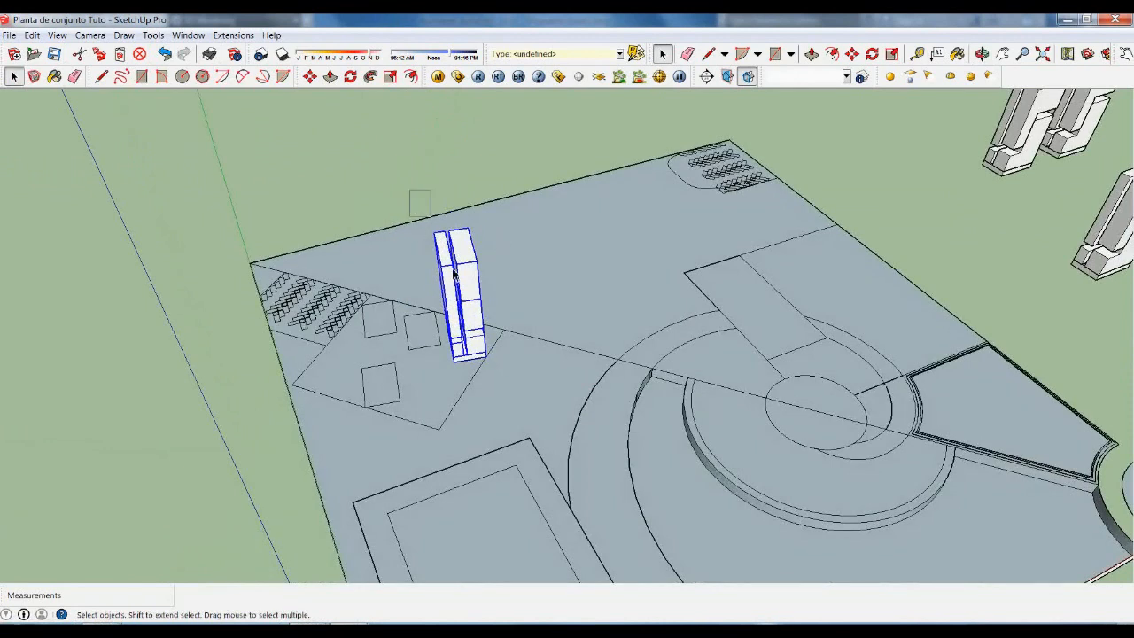
pyautogui.scroll(2, 467, 374)
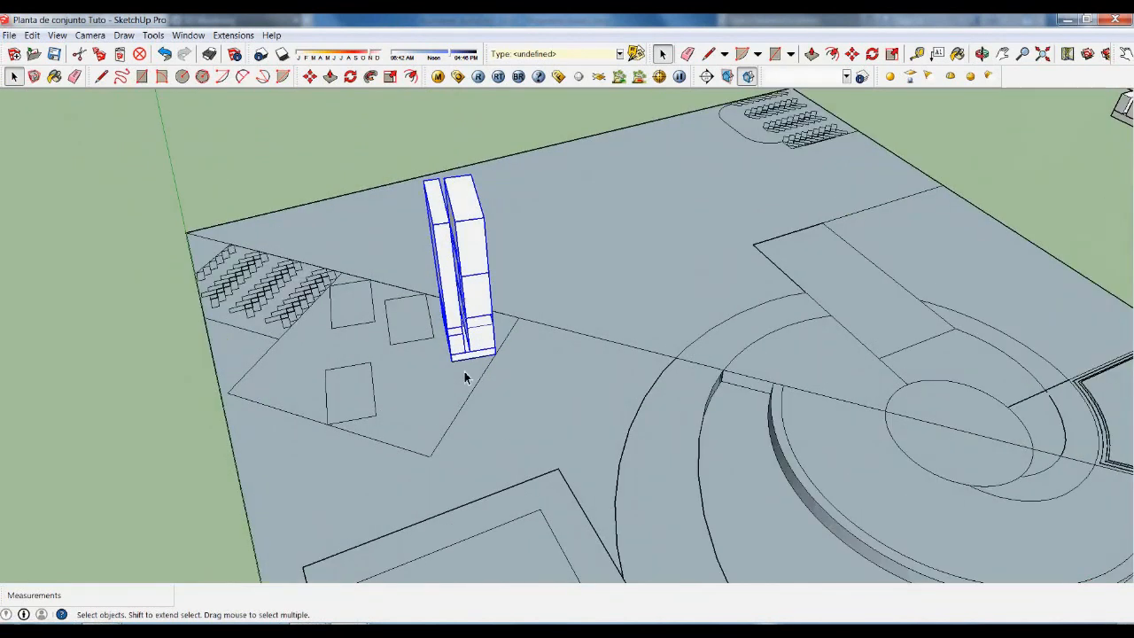
pyautogui.press('m')
pyautogui.click(463, 370)
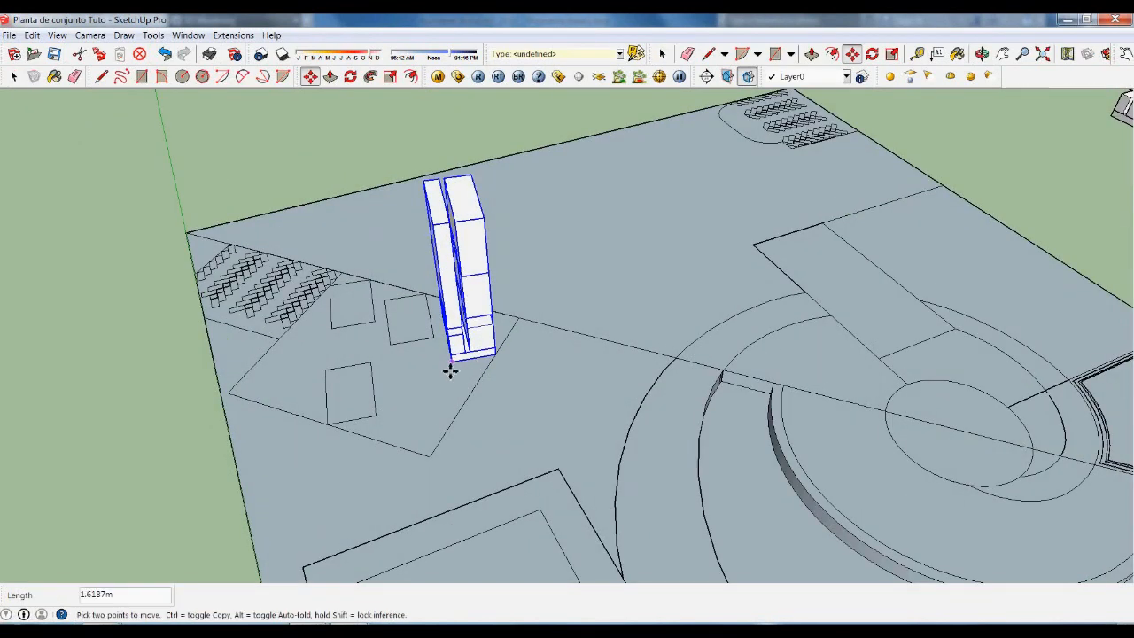
pyautogui.press('ctrl')
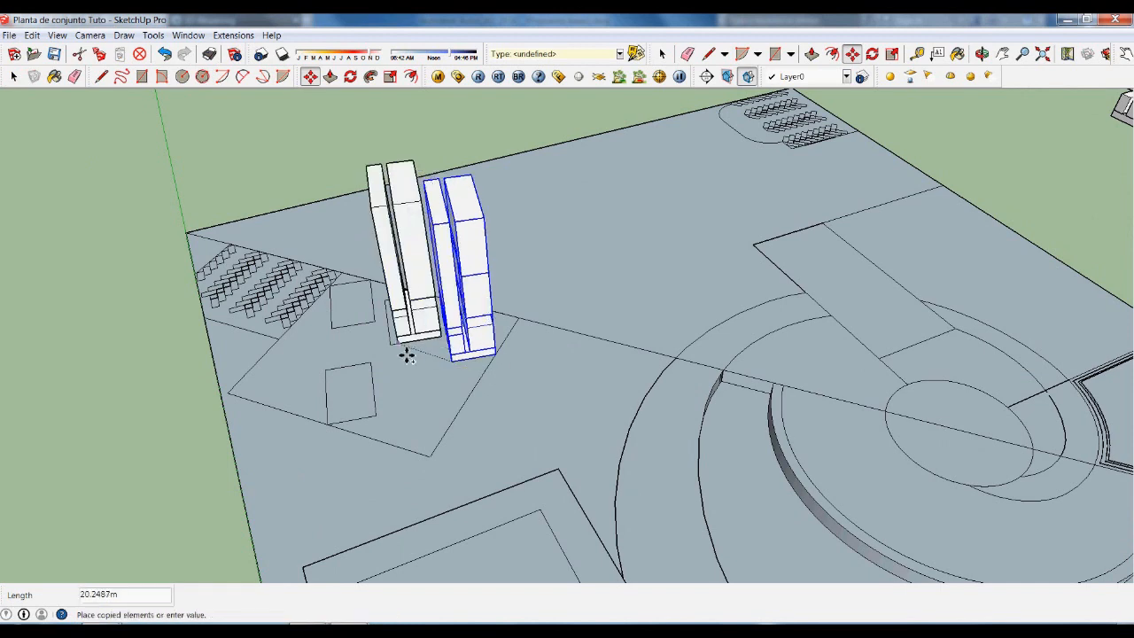
pyautogui.click(404, 354)
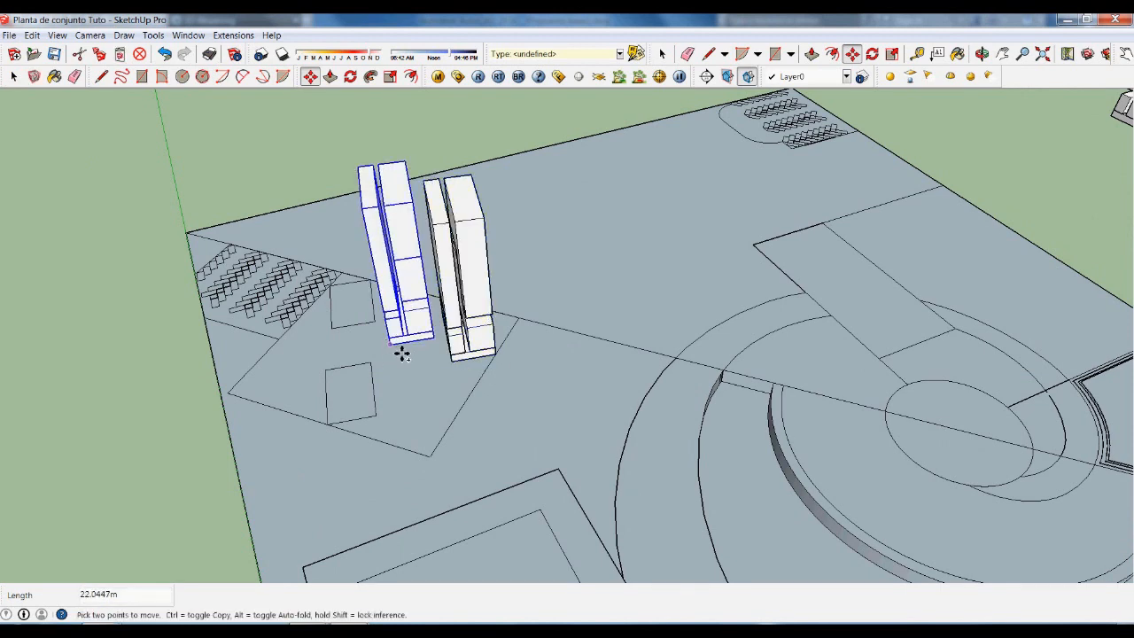
pyautogui.click(390, 344)
pyautogui.click(347, 336)
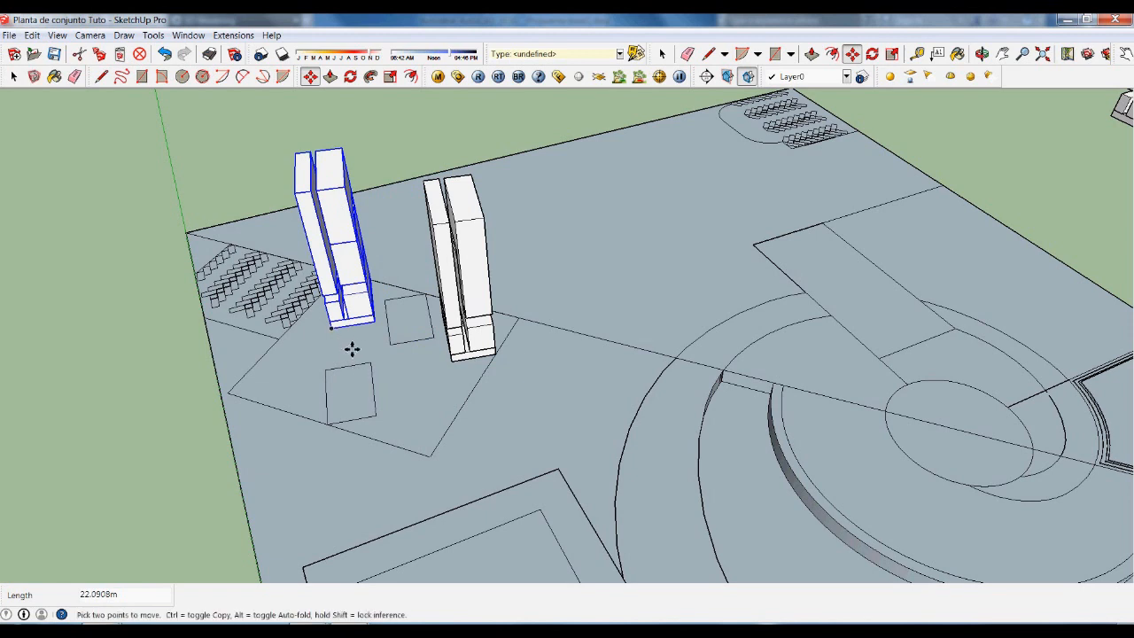
# Copy the tower beside the parking stalls about 42 m onto the separate footprint in front and clear the selection.
pyautogui.click(348, 339)
pyautogui.press('ctrl')
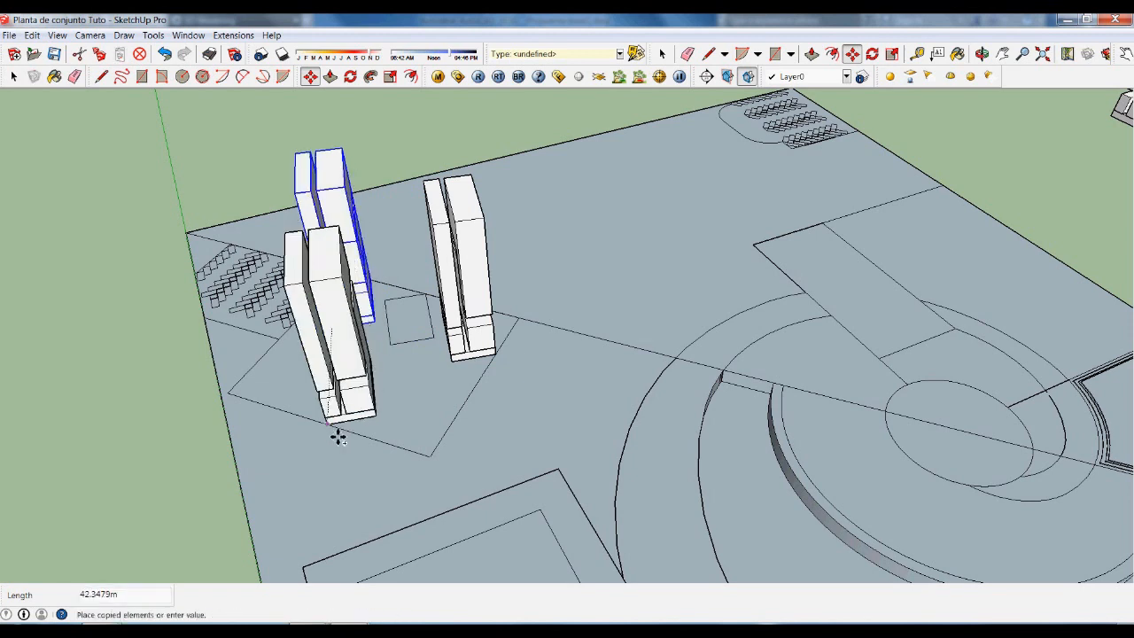
pyautogui.click(337, 433)
pyautogui.press('space')
pyautogui.click(214, 476)
pyautogui.scroll(-5, 284, 330)
pyautogui.moveTo(711, 385); pyautogui.dragTo(539, 388, button='middle')
pyautogui.scroll(3, 465, 312)
pyautogui.moveTo(465, 312); pyautogui.dragTo(333, 289, button='middle')
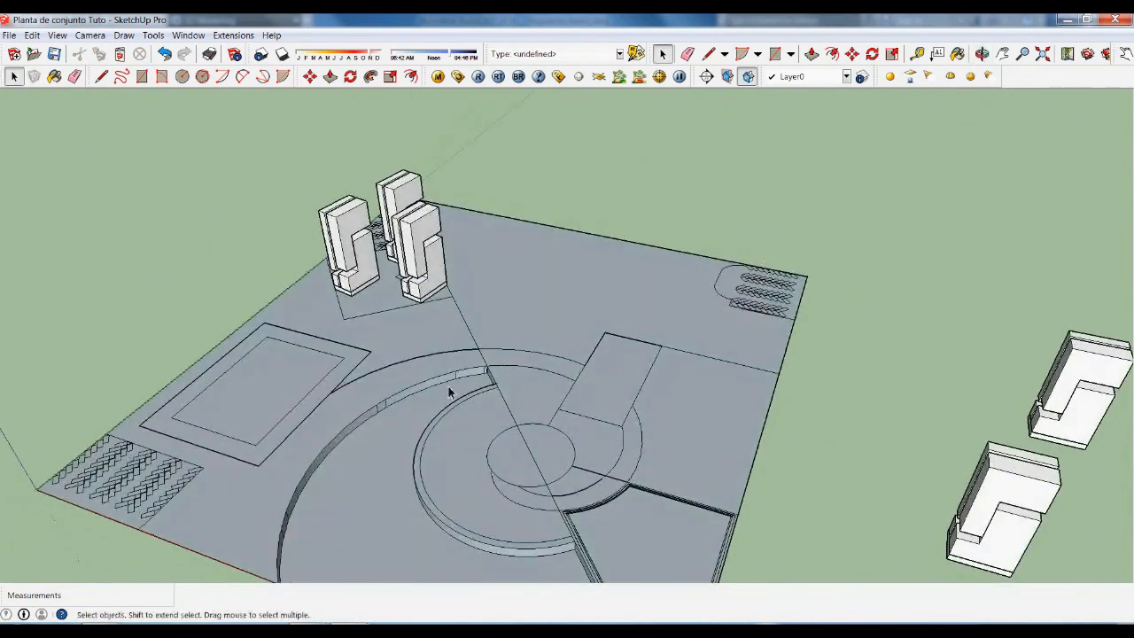
# Switch to the Solo Edit model and select the whole building with the windowed facade to copy it.
pyautogui.scroll(-1, 483, 220)
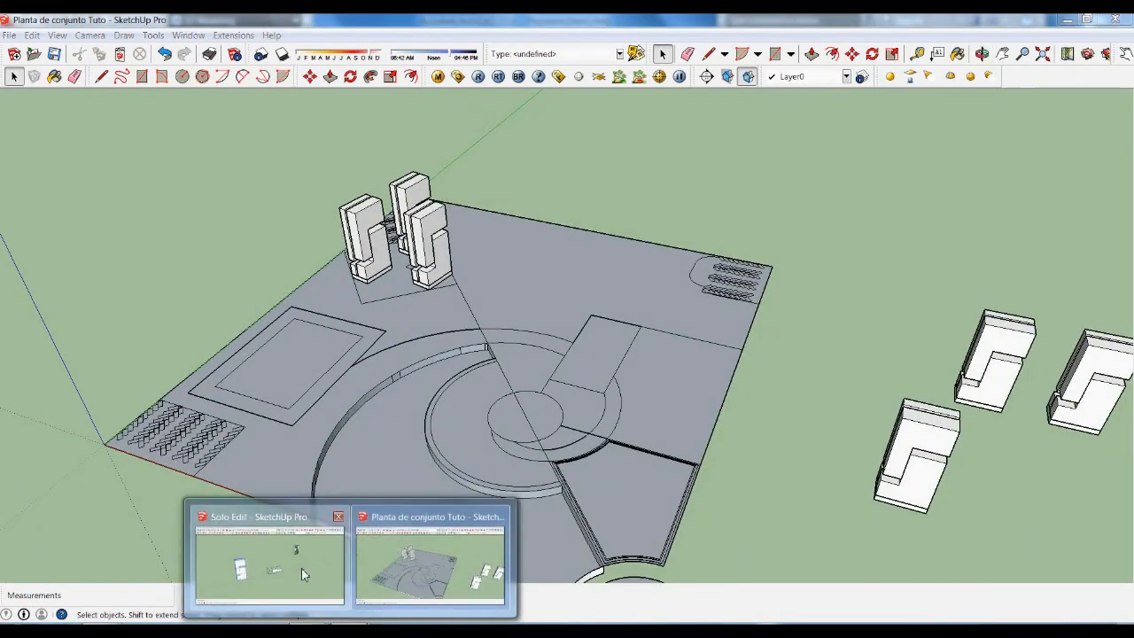
pyautogui.click(302, 568)
pyautogui.click(740, 301)
pyautogui.scroll(-1, 702, 379)
pyautogui.scroll(3, 792, 164)
pyautogui.moveTo(679, 159); pyautogui.dragTo(807, 410)
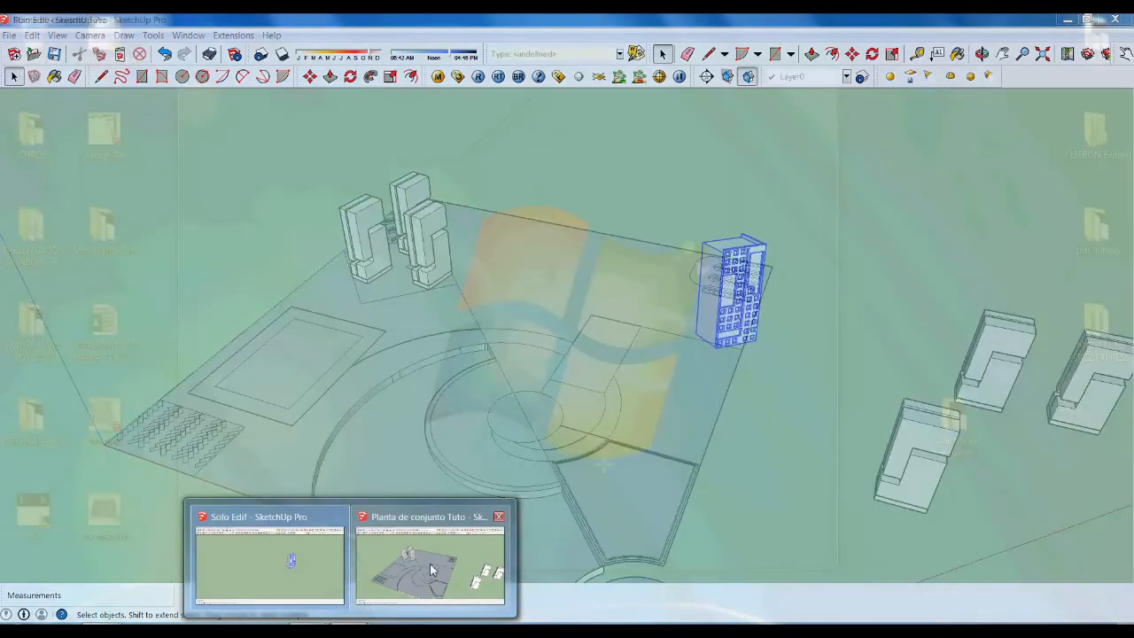
# Switch back to the Planta de conjunto Tuto model, paste the windowed building beyond the far parking corner and deselect it.
pyautogui.click(457, 560)
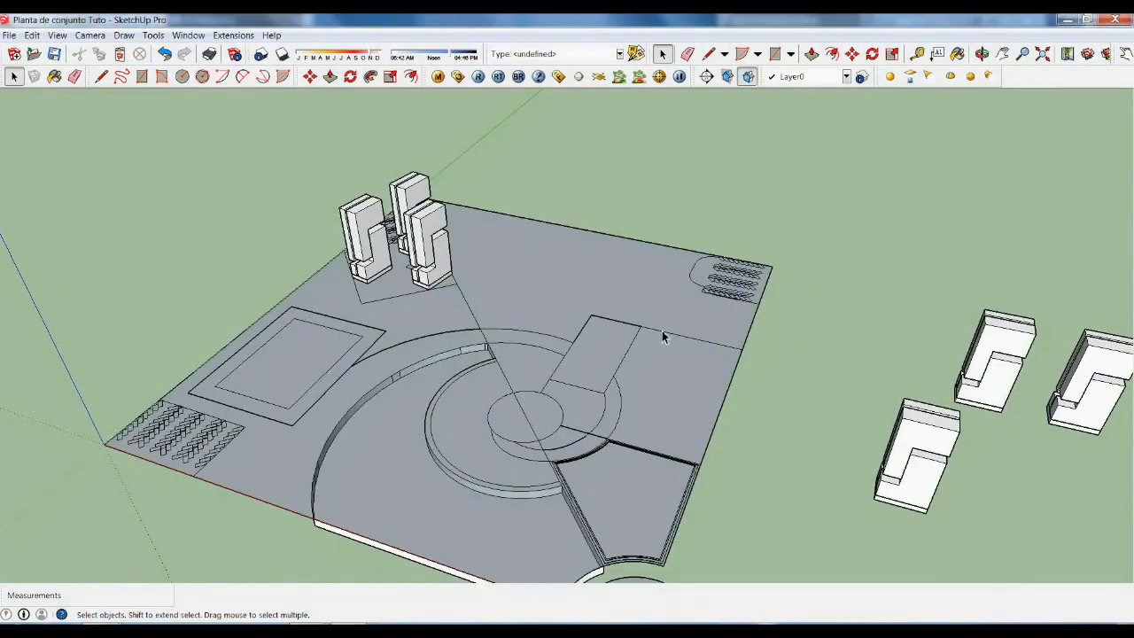
pyautogui.scroll(-5, 662, 331)
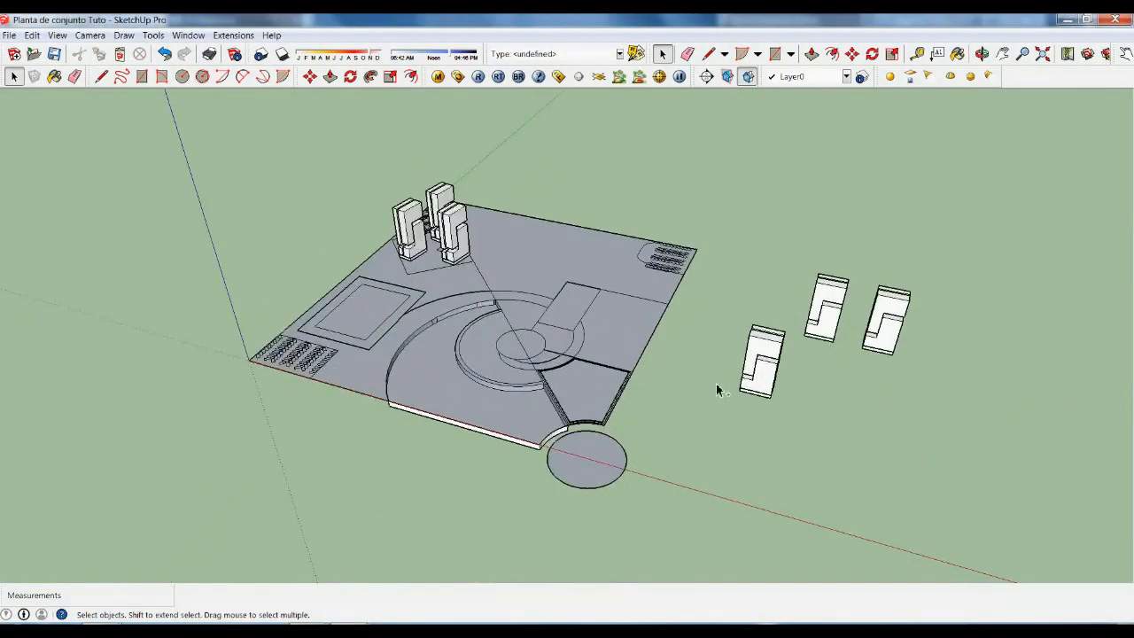
pyautogui.hotkey('ctrl', 'v')
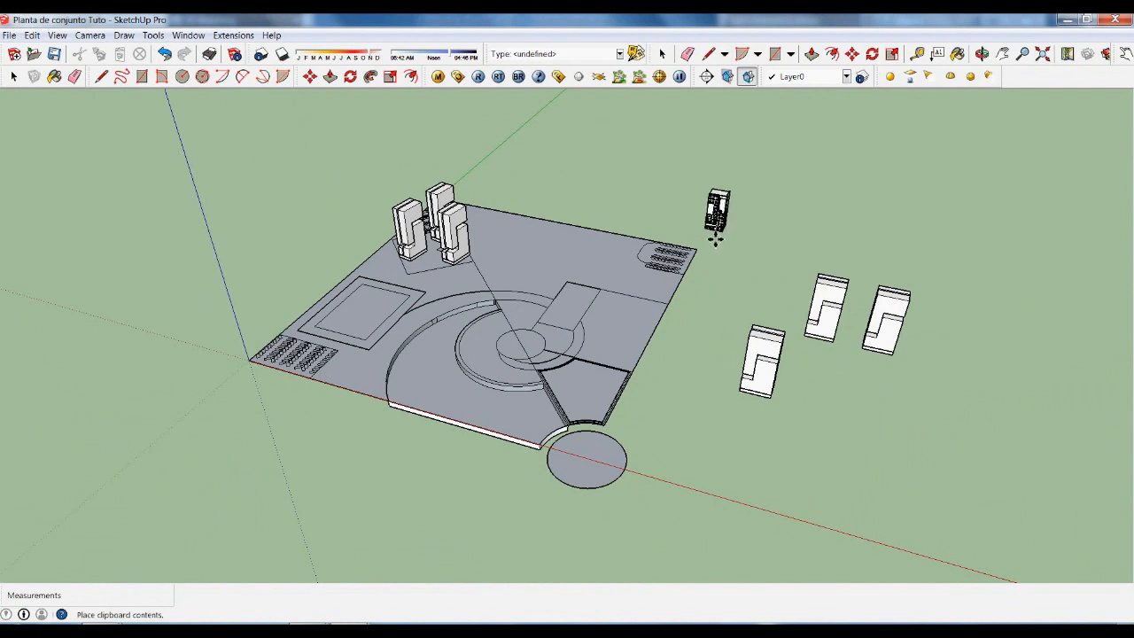
pyautogui.click(716, 237)
pyautogui.scroll(4, 760, 246)
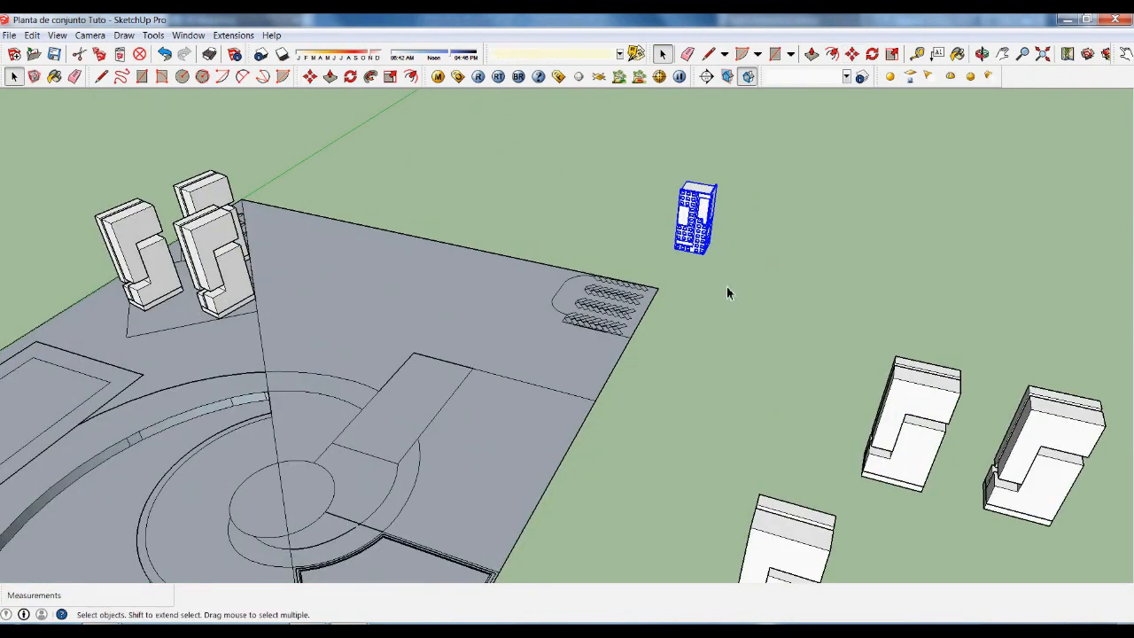
pyautogui.click(726, 293)
# Draw a rectangle tracing the rectangular area beside the central circle, corner to corner.
pyautogui.scroll(3, 727, 294)
pyautogui.moveTo(735, 347); pyautogui.dragTo(716, 270, button='middle')
pyautogui.scroll(-3, 671, 271)
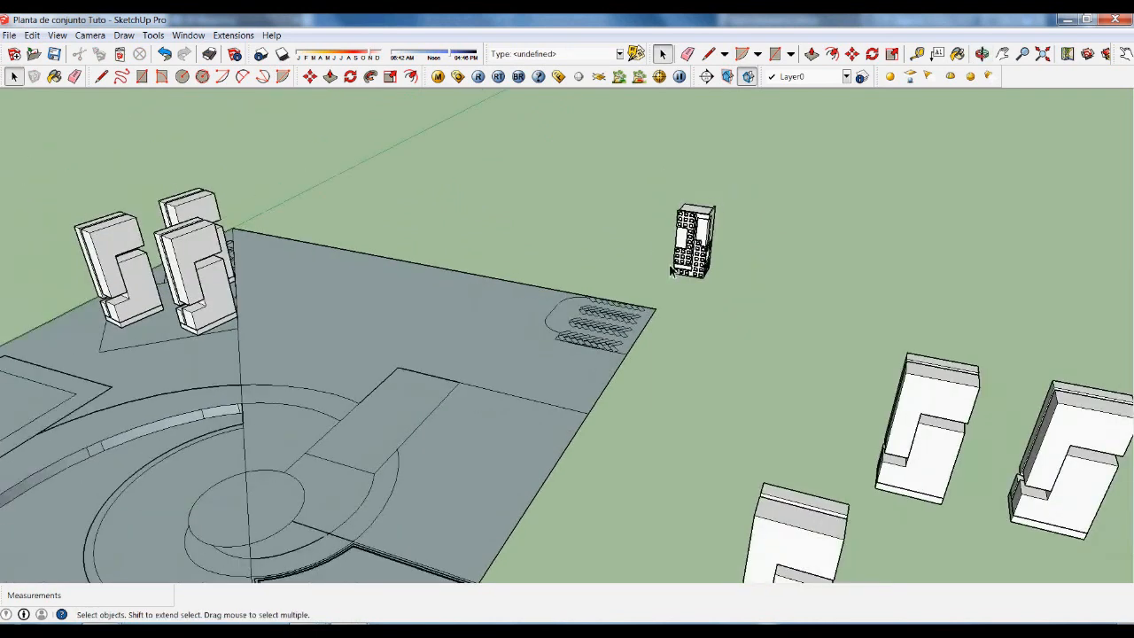
pyautogui.scroll(-1, 671, 272)
pyautogui.moveTo(522, 302); pyautogui.dragTo(664, 487, button='middle')
pyautogui.scroll(3, 548, 414)
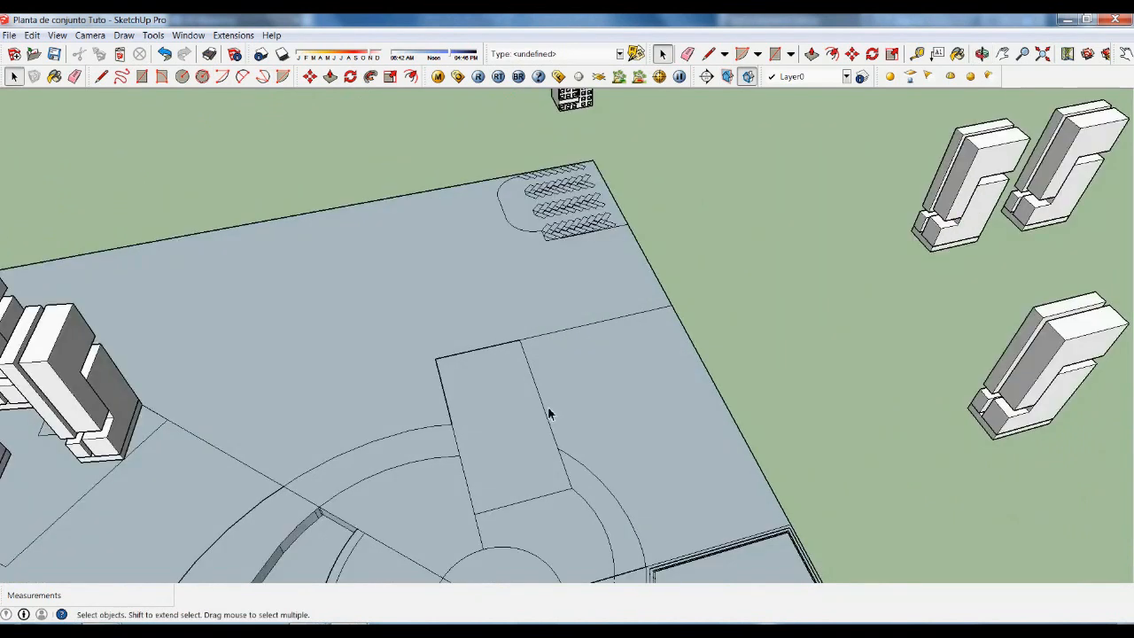
pyautogui.click(515, 386)
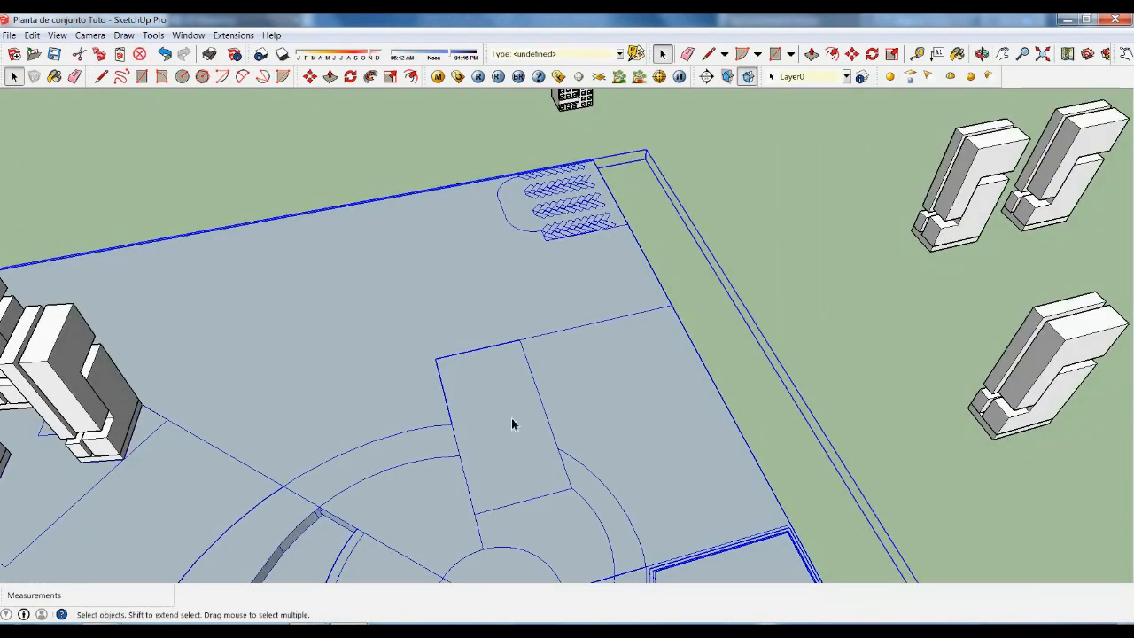
pyautogui.press('r')
pyautogui.click(481, 519)
pyautogui.click(532, 357)
# Offset the traced rectangle's outline inward by 0.5 m.
pyautogui.press('f')
pyautogui.click(523, 352)
pyautogui.write('.5')
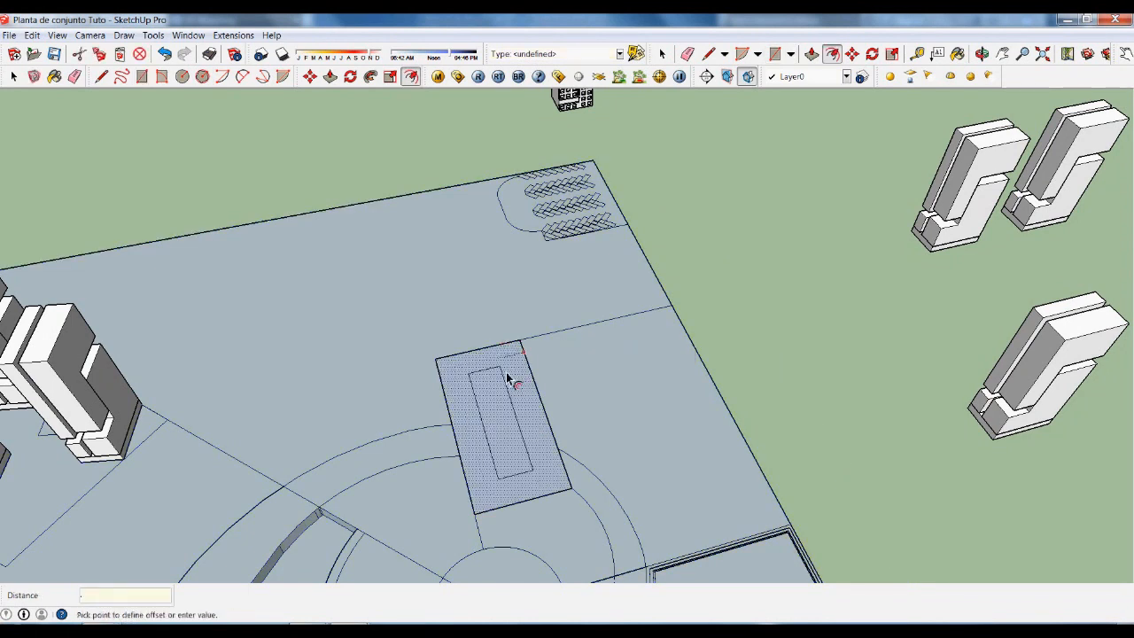
pyautogui.press('Return')
pyautogui.scroll(2, 507, 379)
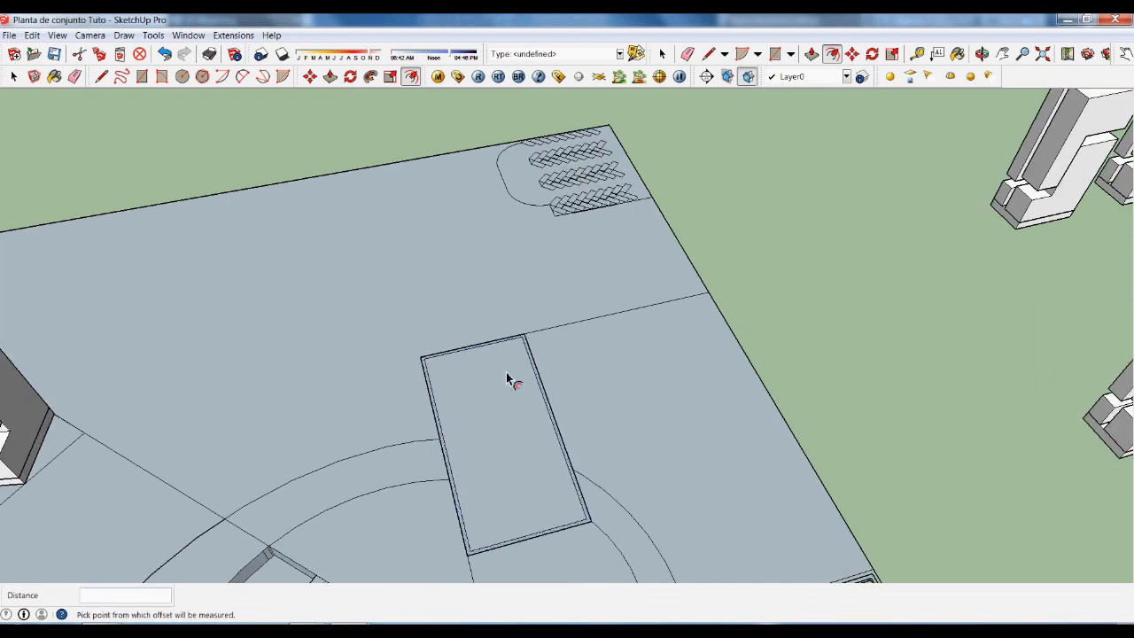
pyautogui.press('space')
# Draw a rectangle about 34 by 62 m from the offset rectangle's long side to the site's outer edge.
pyautogui.moveTo(586, 413); pyautogui.dragTo(574, 443, button='middle')
pyautogui.click(574, 443)
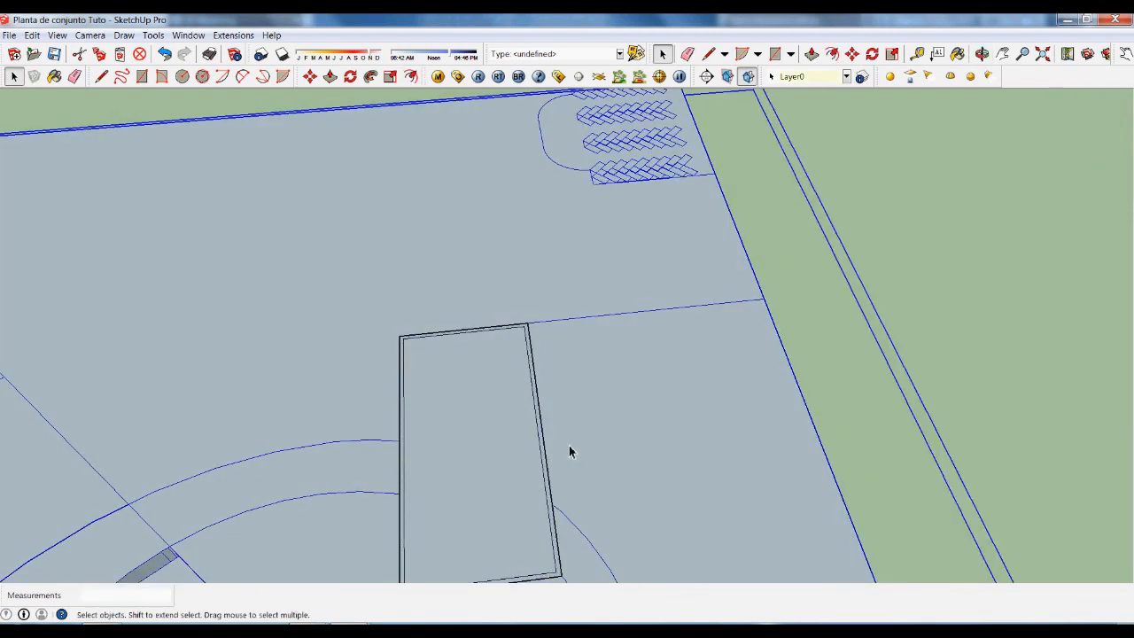
pyautogui.hotkey('ctrl', 'z')
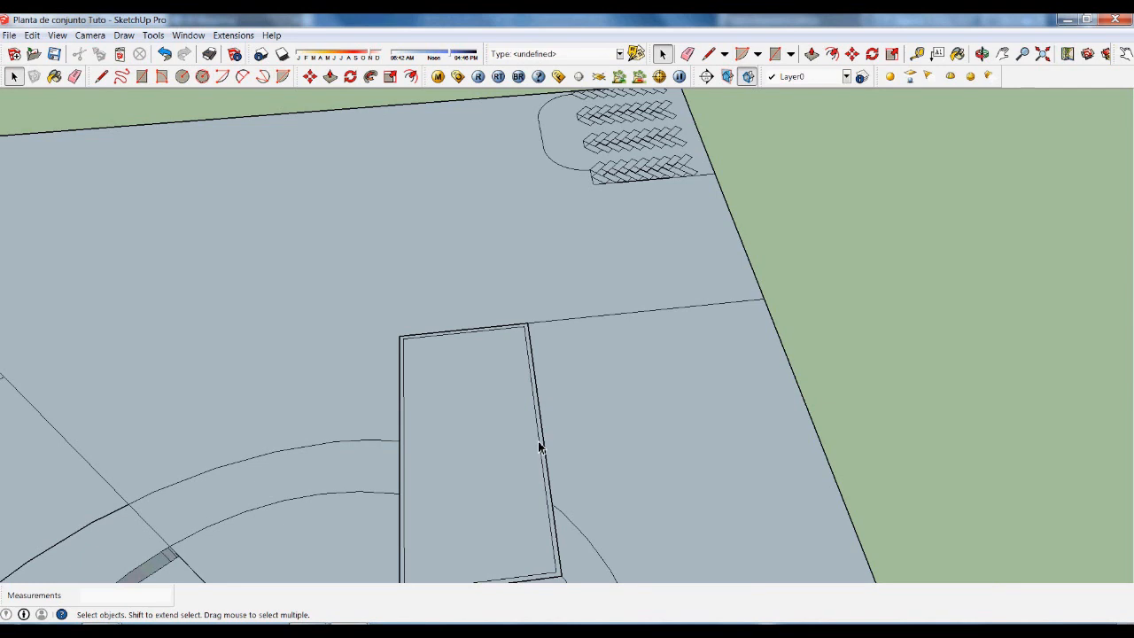
pyautogui.press('r')
pyautogui.click(545, 435)
pyautogui.click(766, 306)
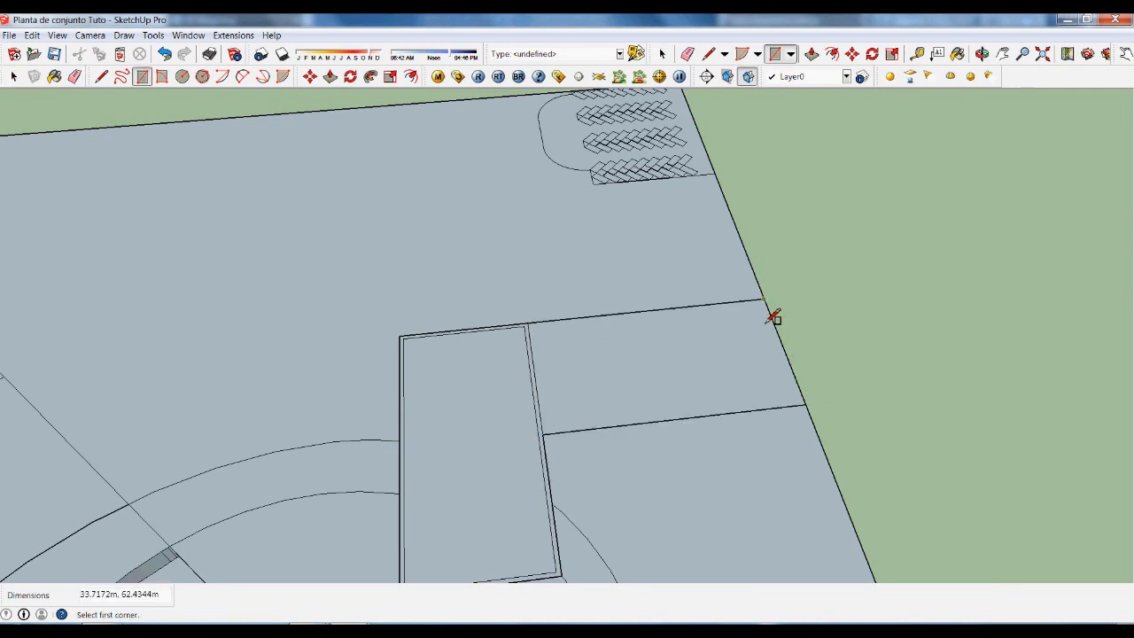
pyautogui.press('p')
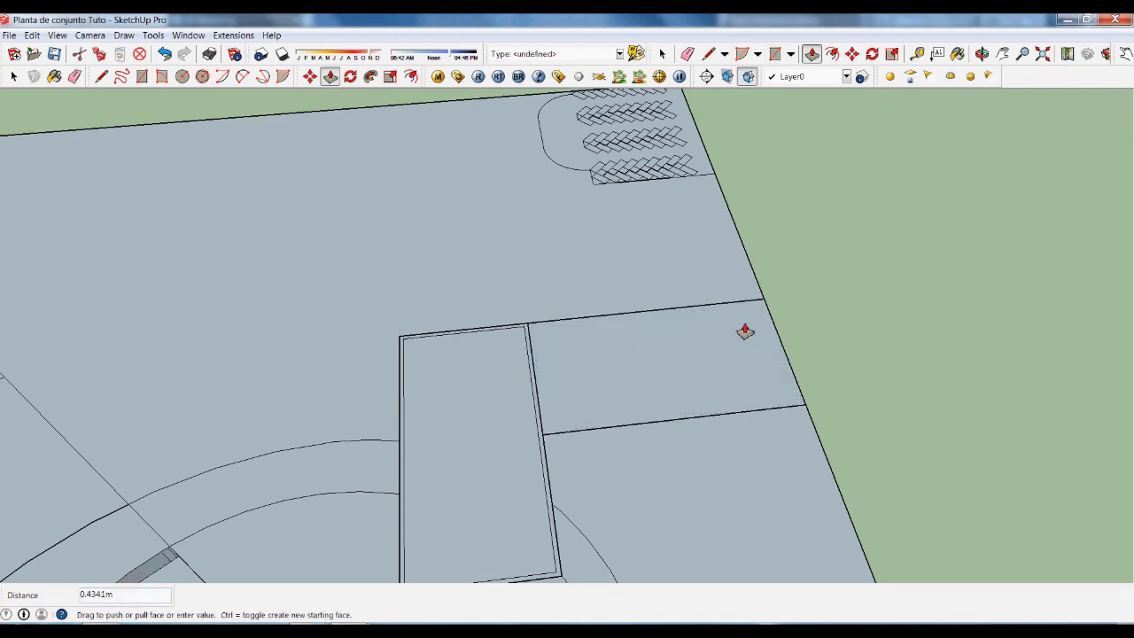
pyautogui.press('space')
pyautogui.click(735, 362)
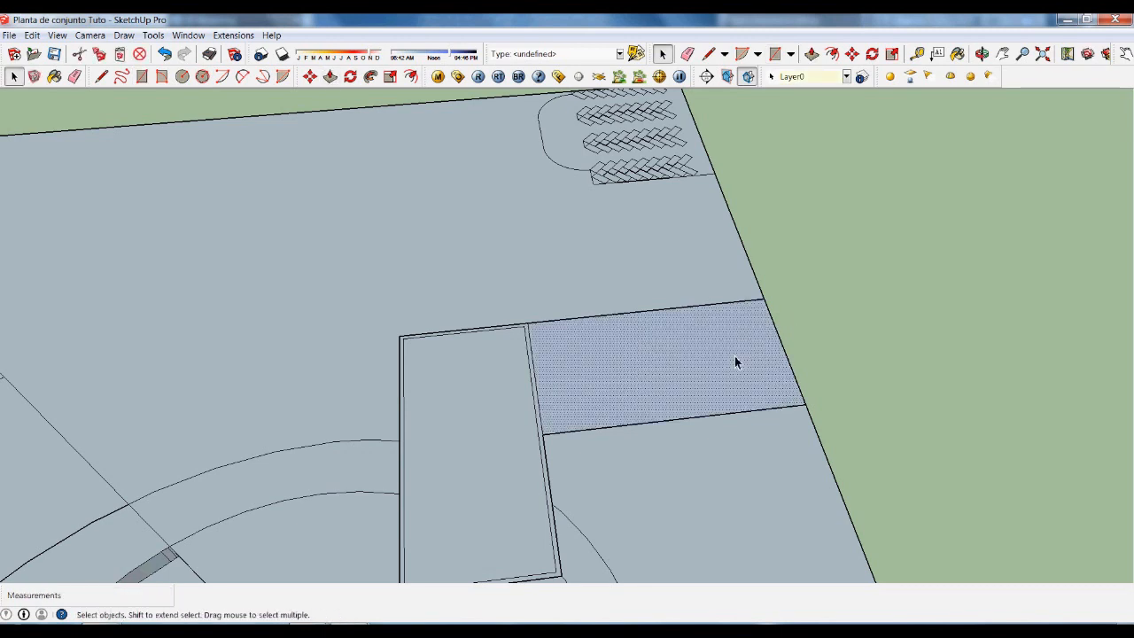
pyautogui.press('f')
pyautogui.click(734, 357)
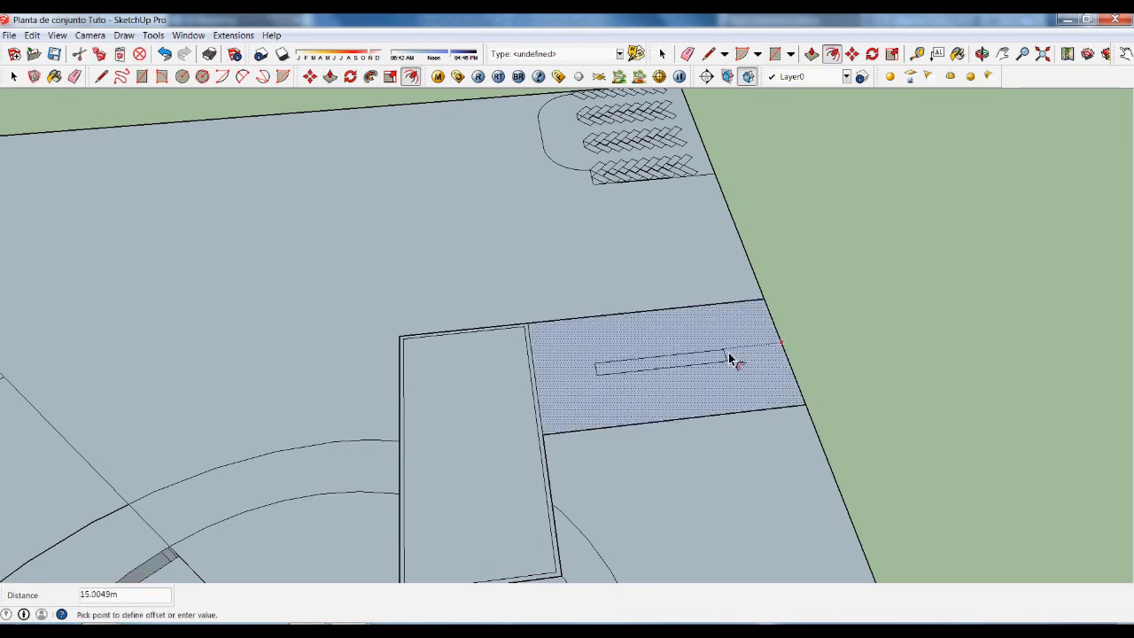
pyautogui.press('Escape')
pyautogui.press('space')
pyautogui.scroll(-3, 535, 326)
pyautogui.scroll(-5, 535, 326)
pyautogui.moveTo(703, 455); pyautogui.dragTo(567, 355, button='middle')
pyautogui.scroll(4, 600, 265)
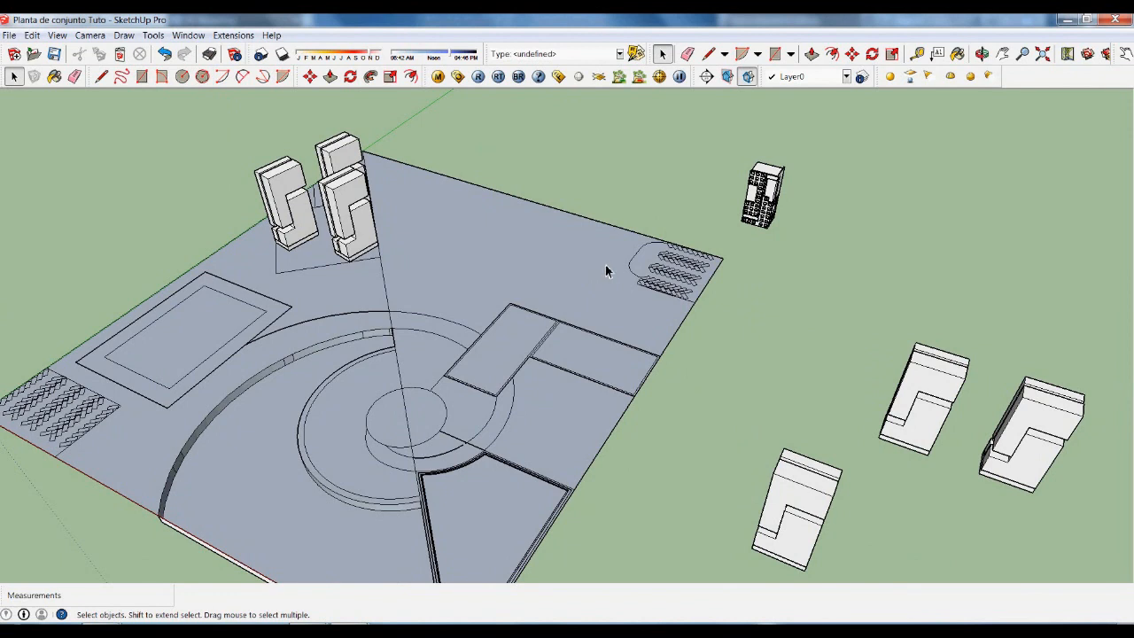
# Switch to the Solo Edif model and copy the low, elongated building.
pyautogui.moveTo(676, 369); pyautogui.dragTo(743, 299, button='middle')
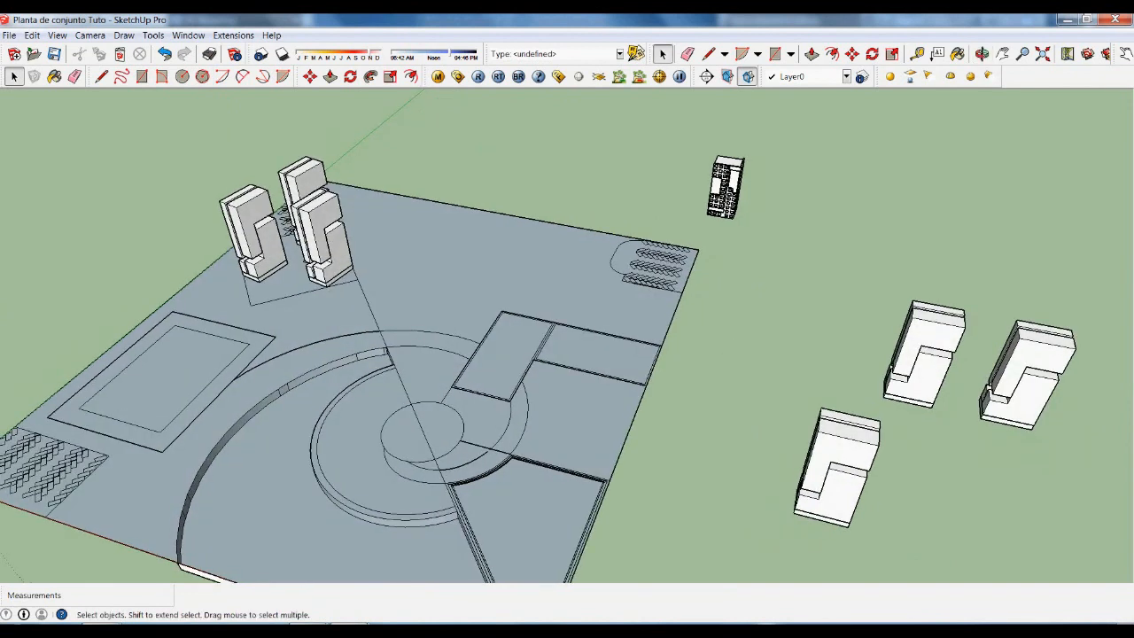
pyautogui.click(300, 580)
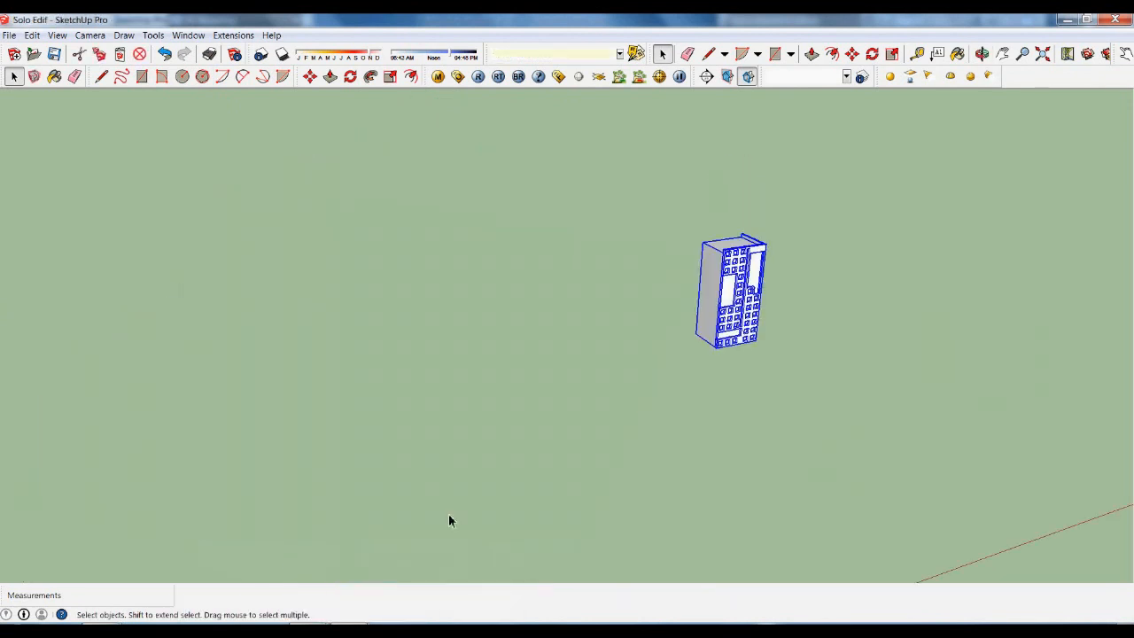
pyautogui.scroll(-3, 749, 402)
pyautogui.scroll(2, 645, 481)
pyautogui.moveTo(572, 304); pyautogui.dragTo(741, 500)
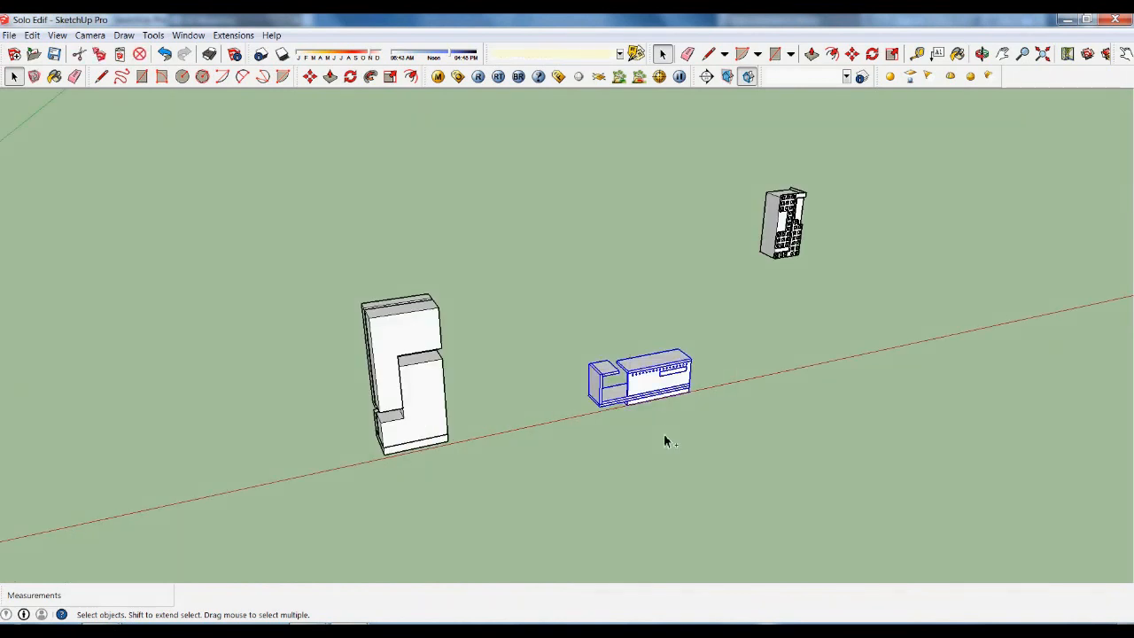
# Switch back to the Planta de conjunto Tuto model, paste the low building onto the rectangle reaching the site's outer edge and leave it deselected.
pyautogui.moveTo(457, 611)
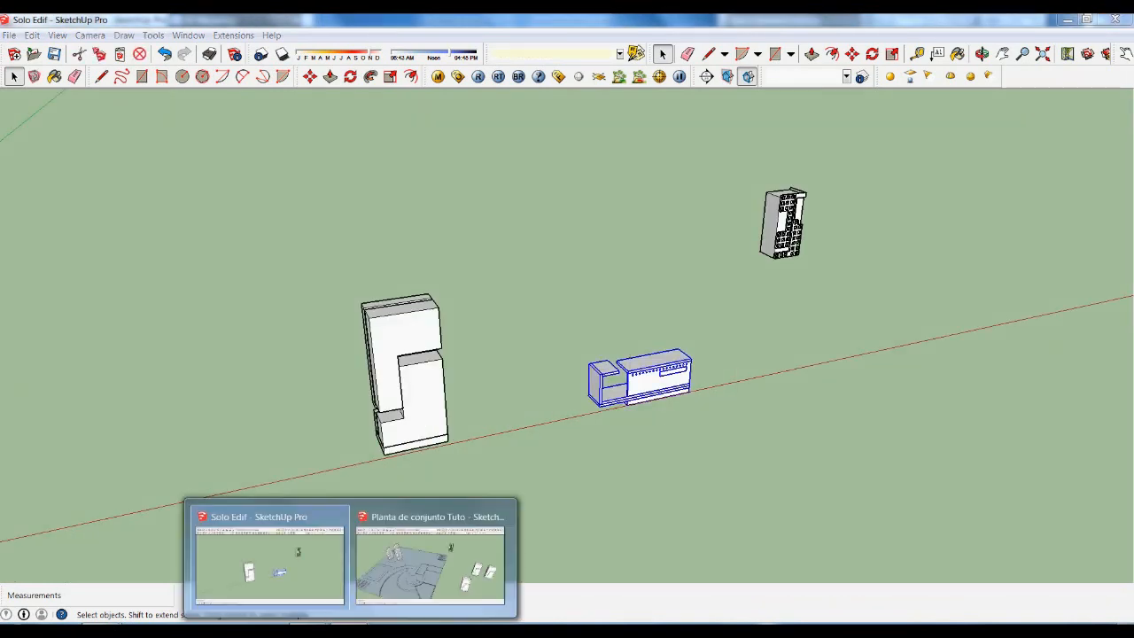
pyautogui.click(485, 571)
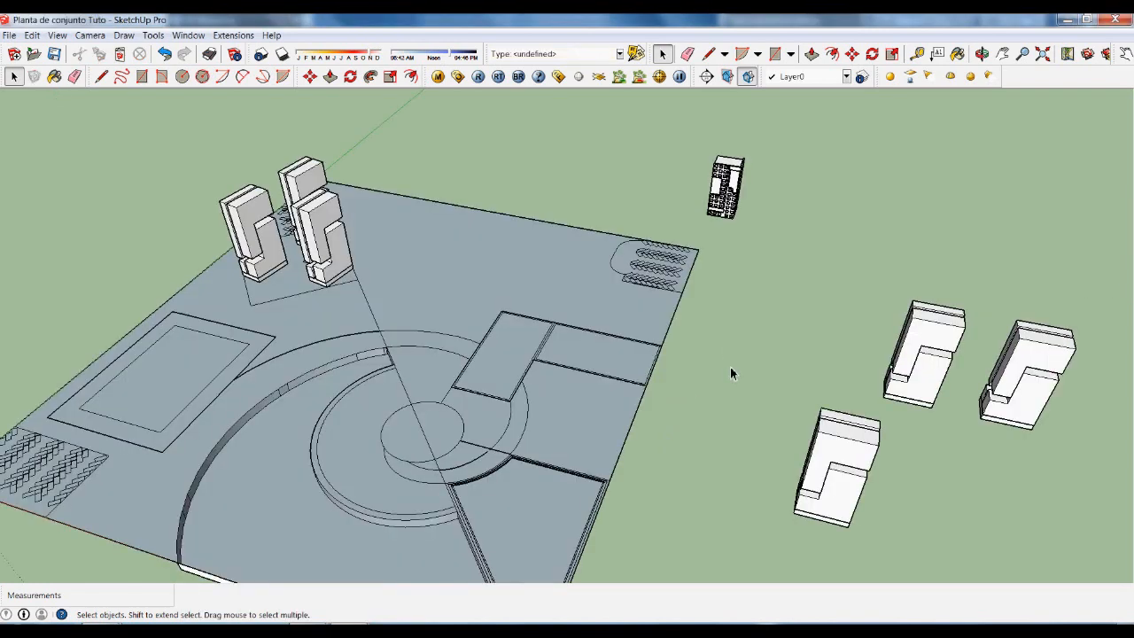
pyautogui.press('m')
pyautogui.hotkey('ctrl', 'v')
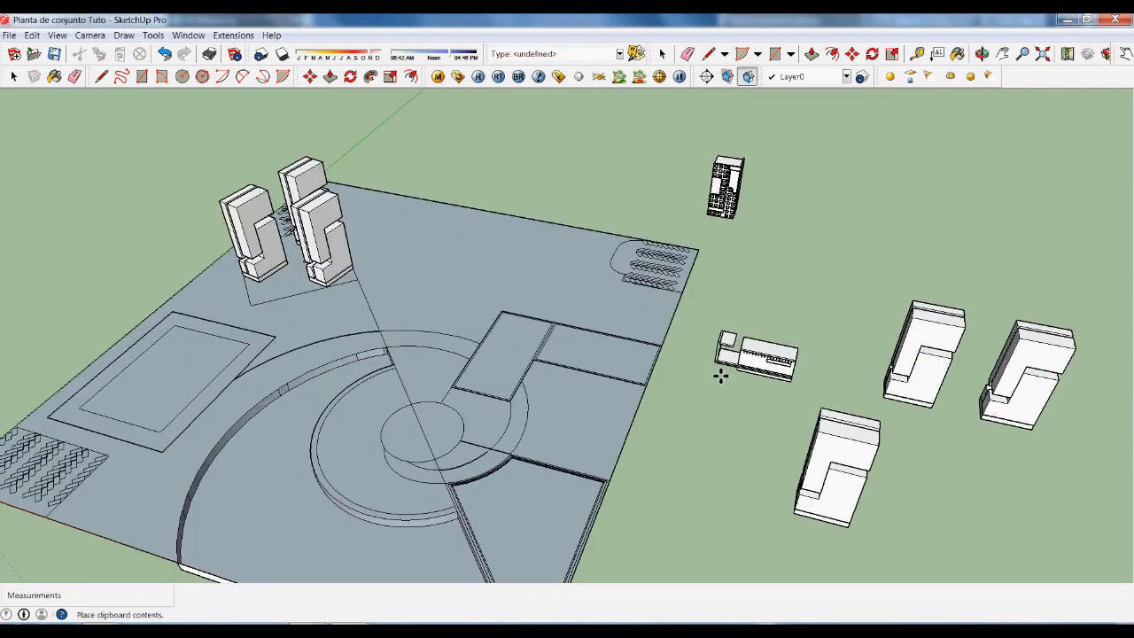
pyautogui.scroll(5, 563, 339)
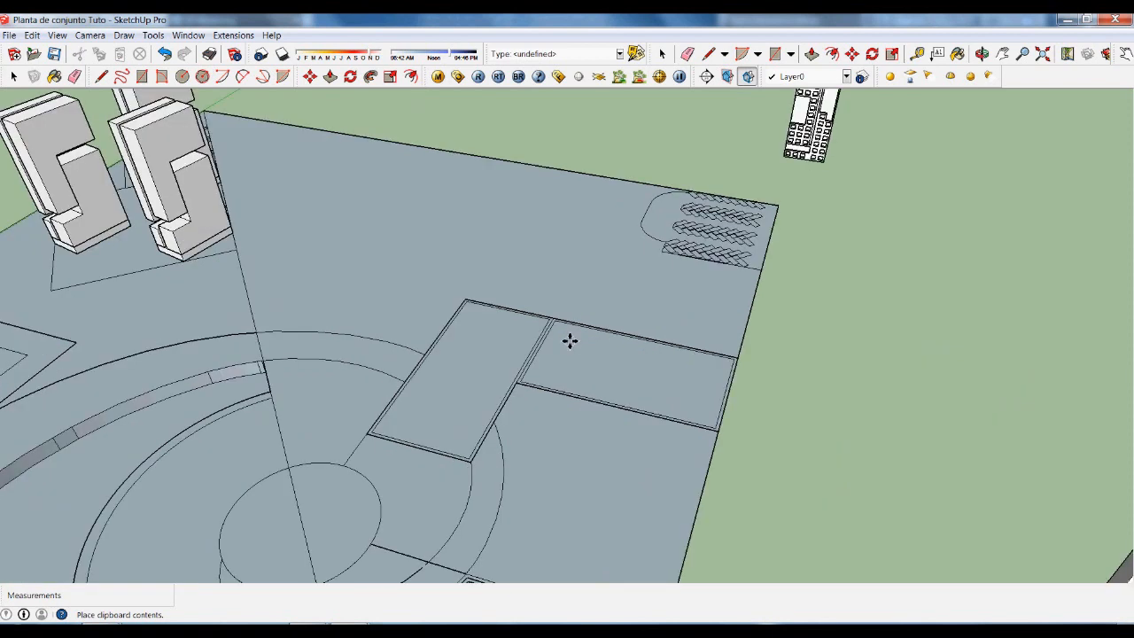
pyautogui.click(553, 381)
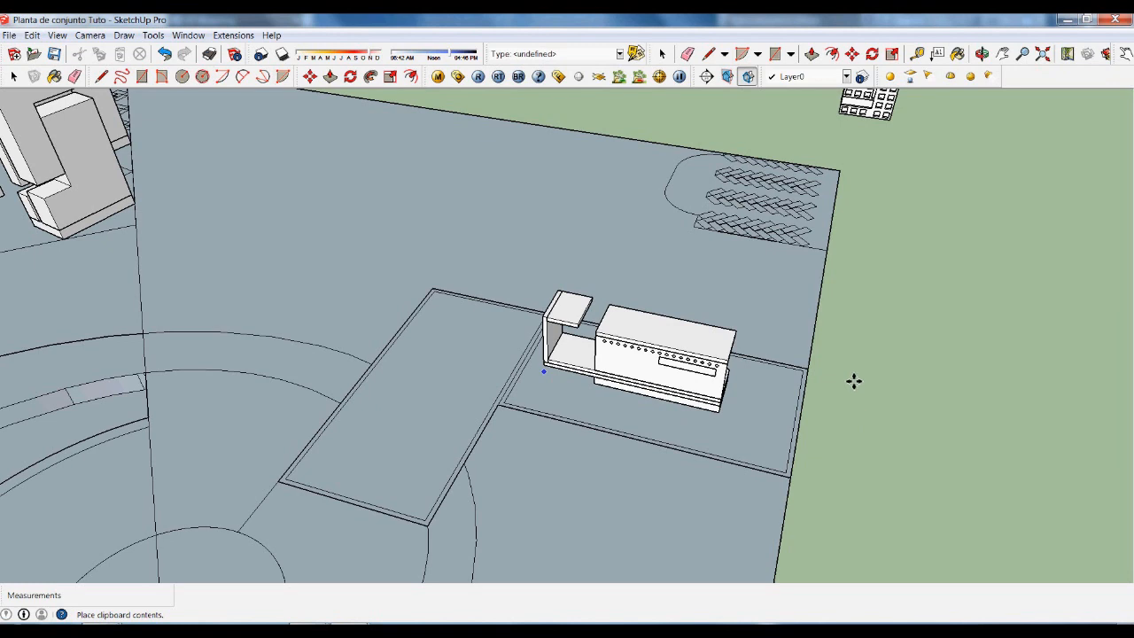
pyautogui.press('space')
pyautogui.scroll(-1, 859, 346)
pyautogui.scroll(-6, 852, 348)
pyautogui.moveTo(853, 348); pyautogui.dragTo(671, 355, button='middle')
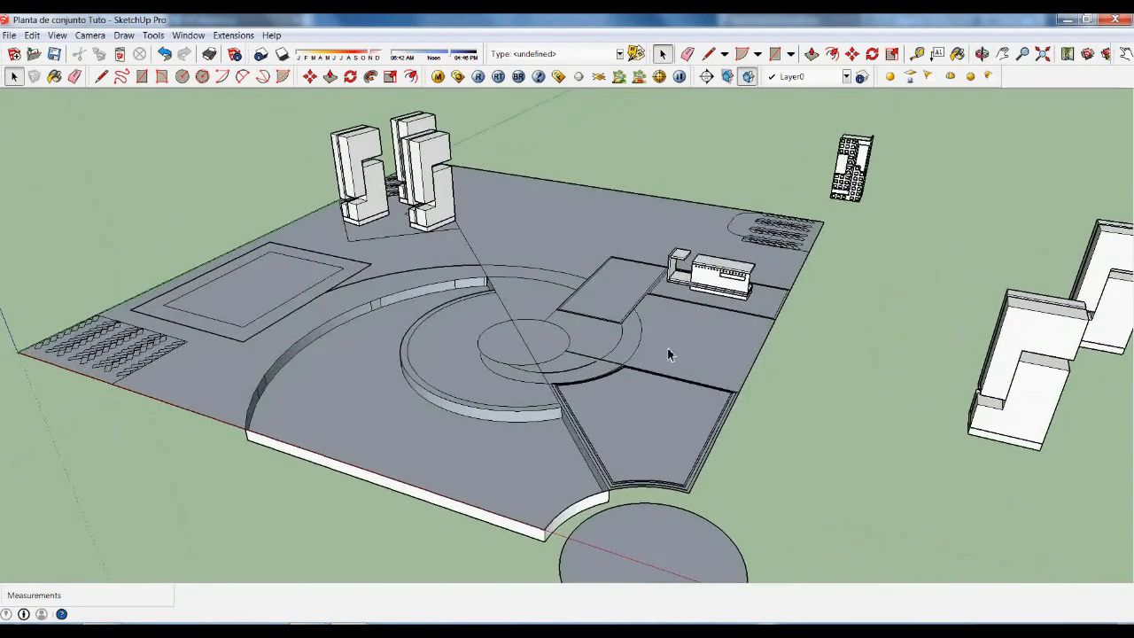
pyautogui.scroll(3, 258, 289)
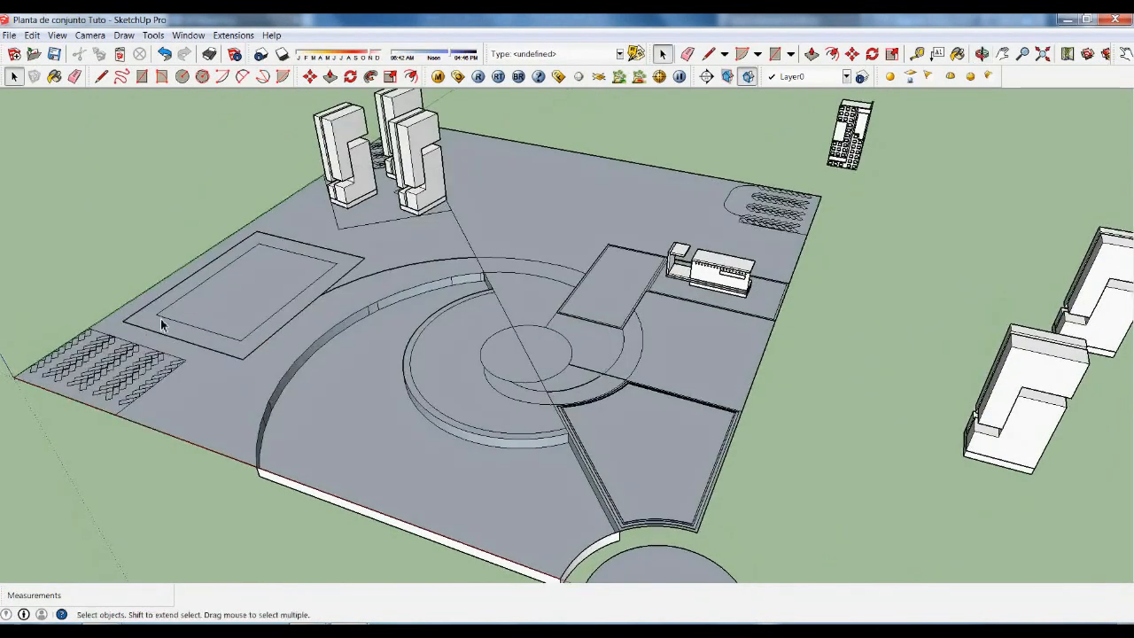
# Draw a 50 by 70 m rectangle tracing the inner rectangle beside the near parking area, corner to corner.
pyautogui.press('r')
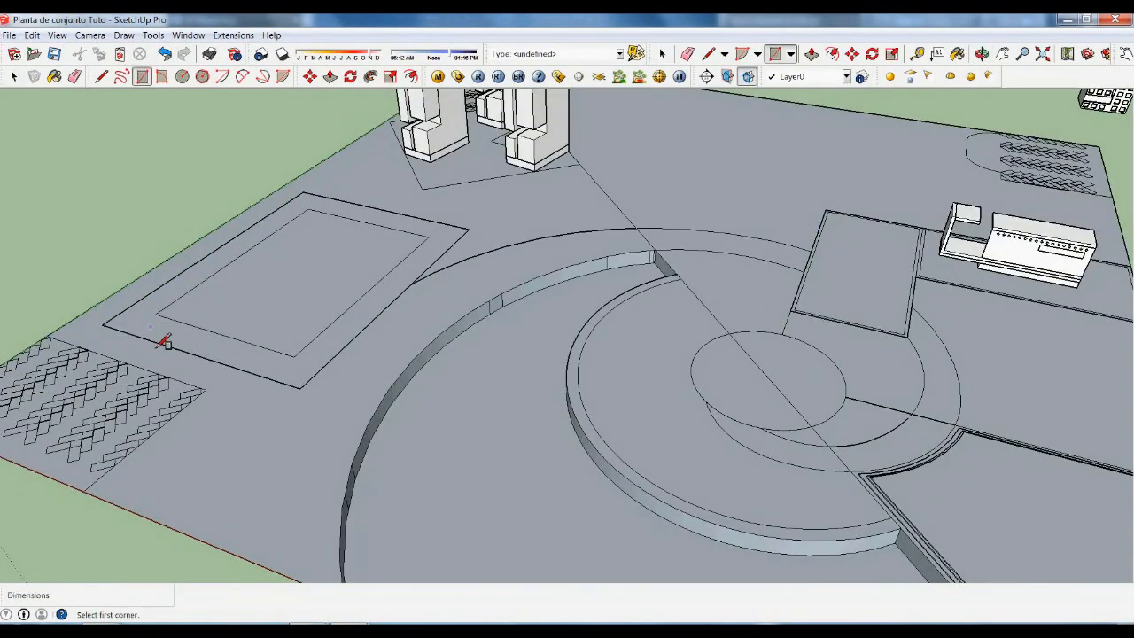
pyautogui.click(156, 314)
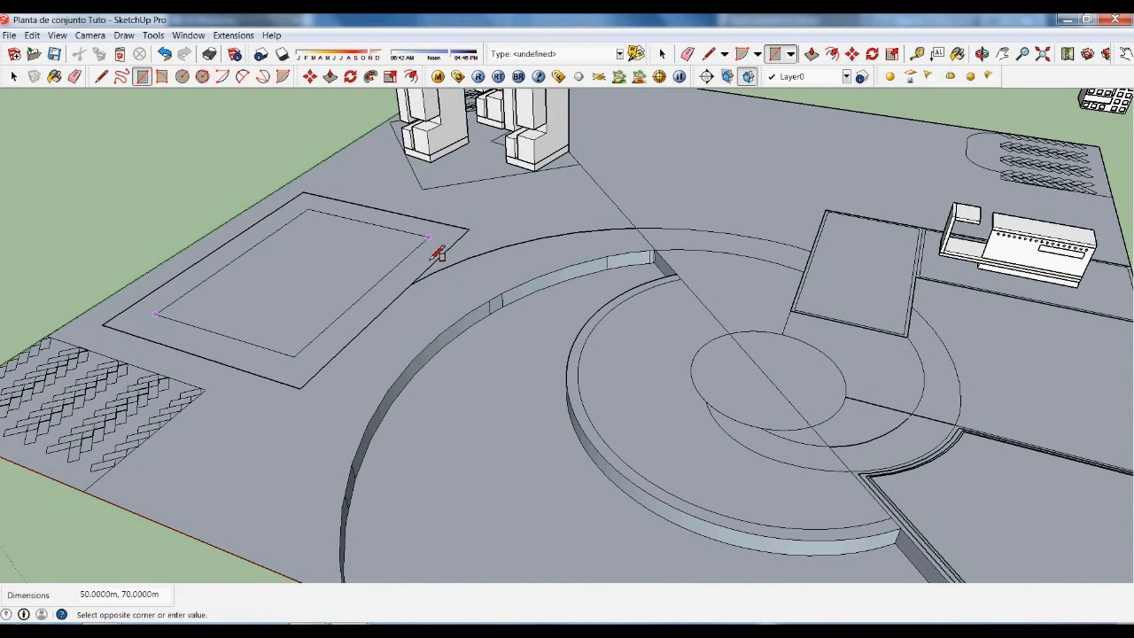
pyautogui.click(430, 248)
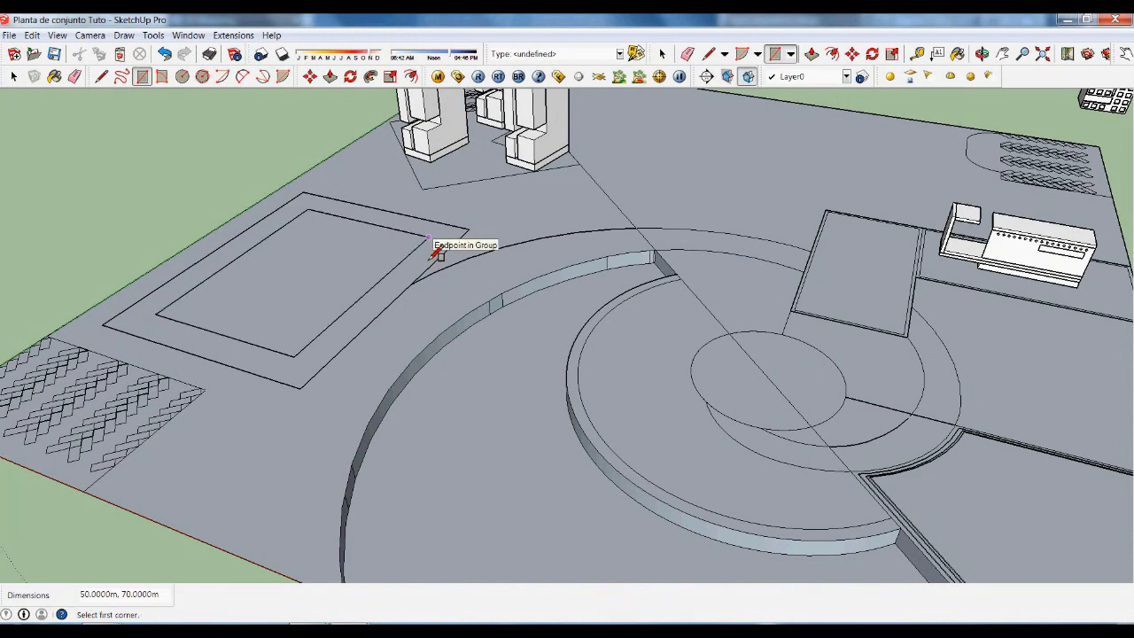
# Offset the traced rectangle inward three times in succession, 1 m each, to form three concentric rings.
pyautogui.press('f')
pyautogui.click(405, 250)
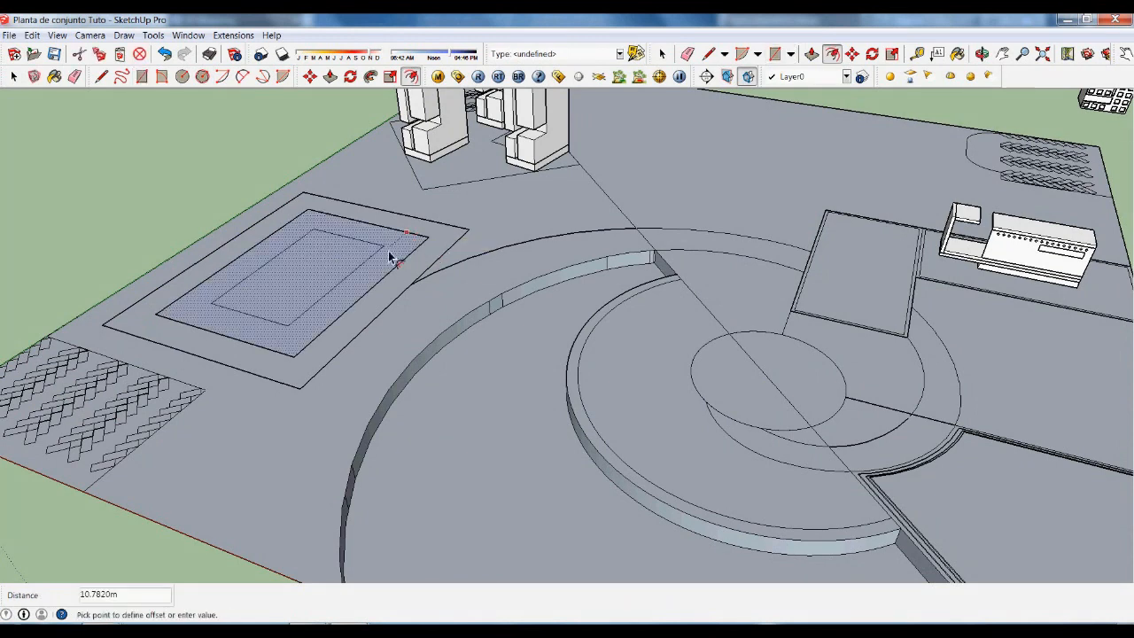
pyautogui.press('Escape')
pyautogui.click(393, 256)
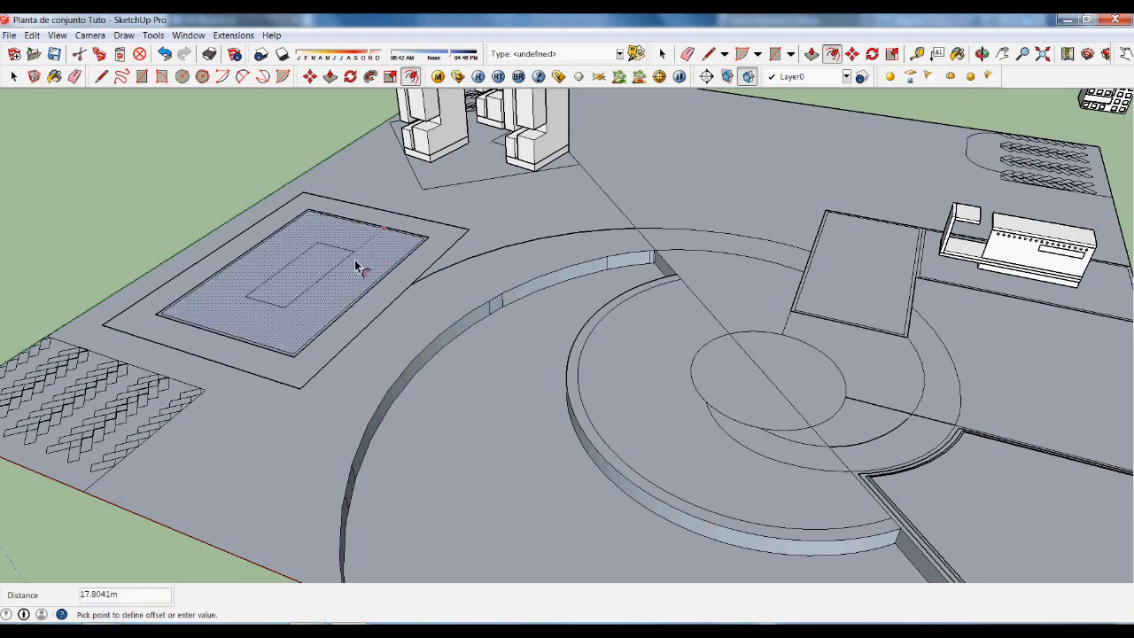
pyautogui.write('1')
pyautogui.press('Return')
pyautogui.click(353, 260)
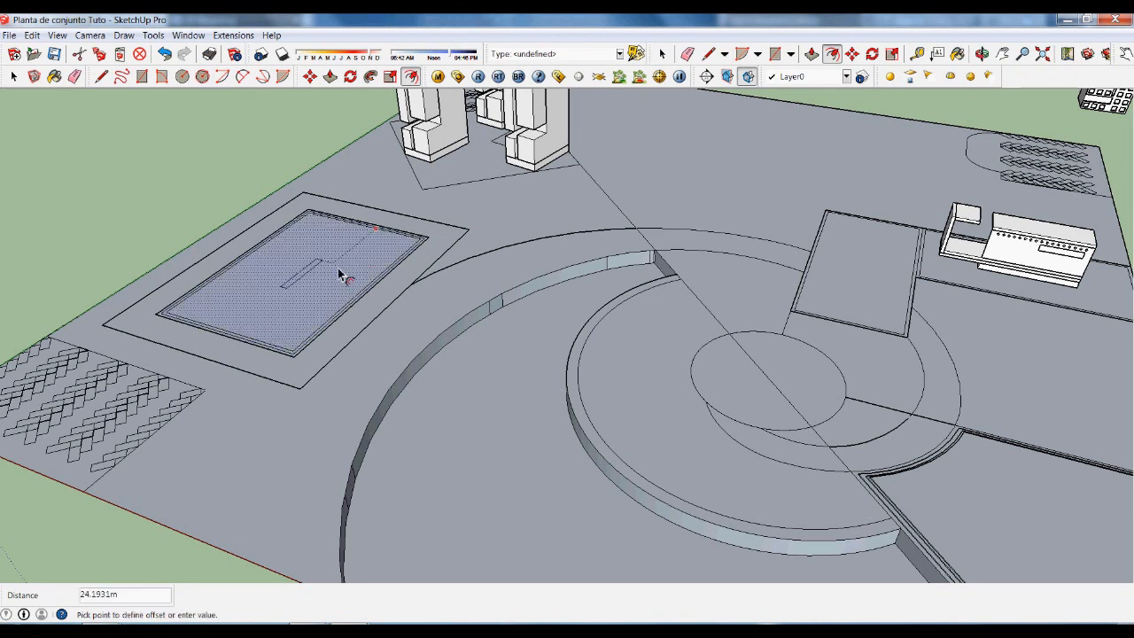
pyautogui.write('1')
pyautogui.press('Return')
# Raise the central face inside the concentric rings by 1 m with Push/Pull.
pyautogui.scroll(3, 375, 289)
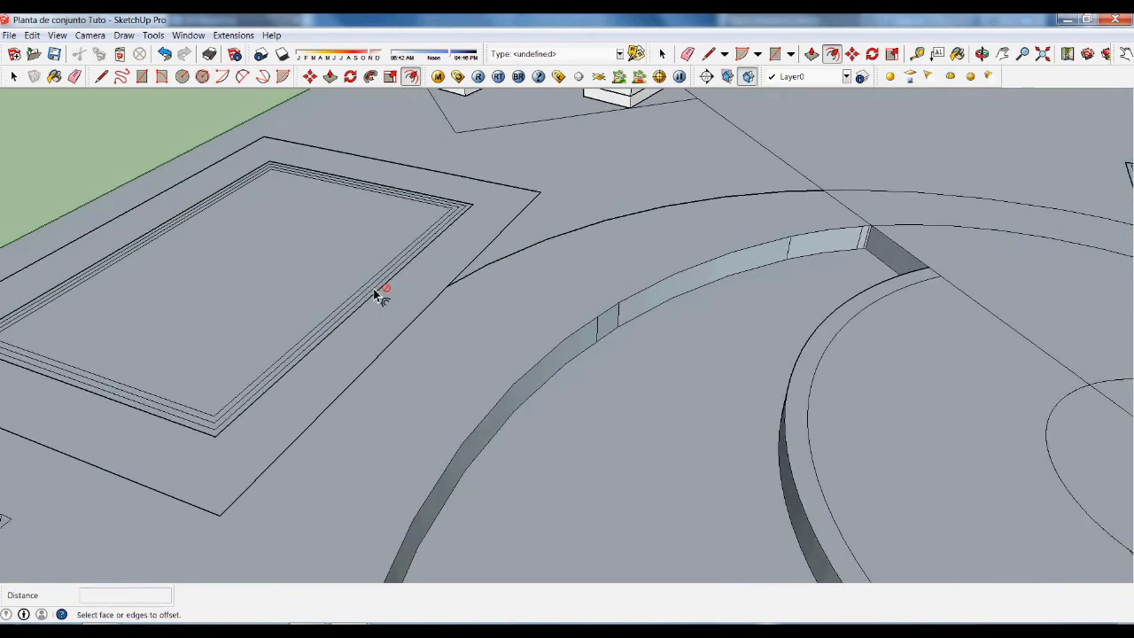
pyautogui.press('p')
pyautogui.click(345, 260)
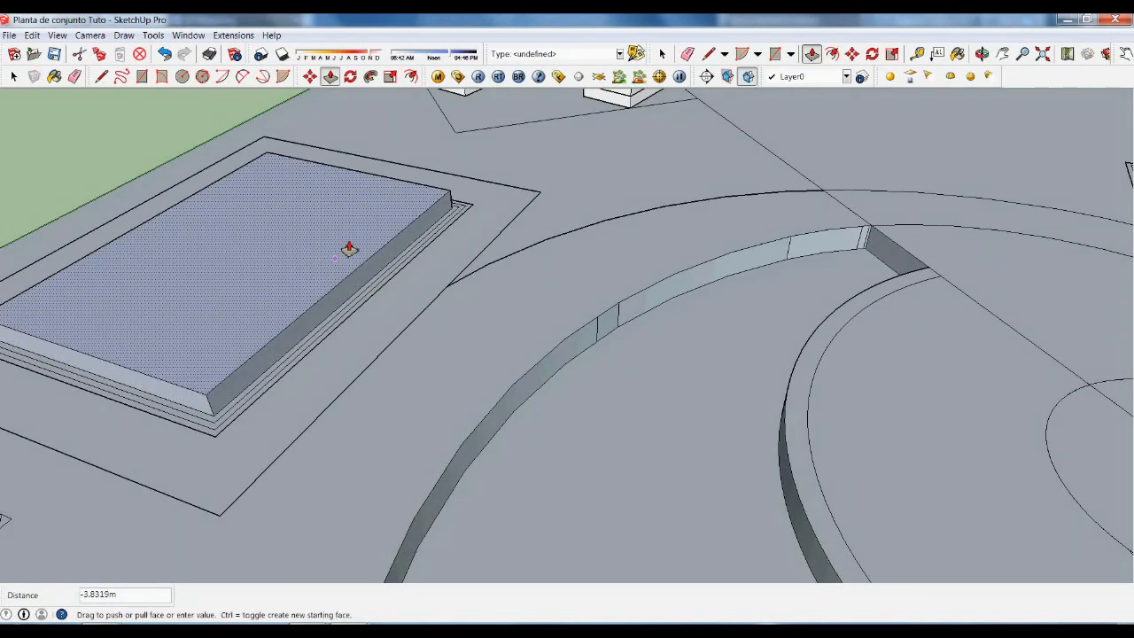
pyautogui.write('1')
pyautogui.press('Return')
# Try to raise the innermost ring around the central platform by 1.5 m.
pyautogui.scroll(4, 374, 294)
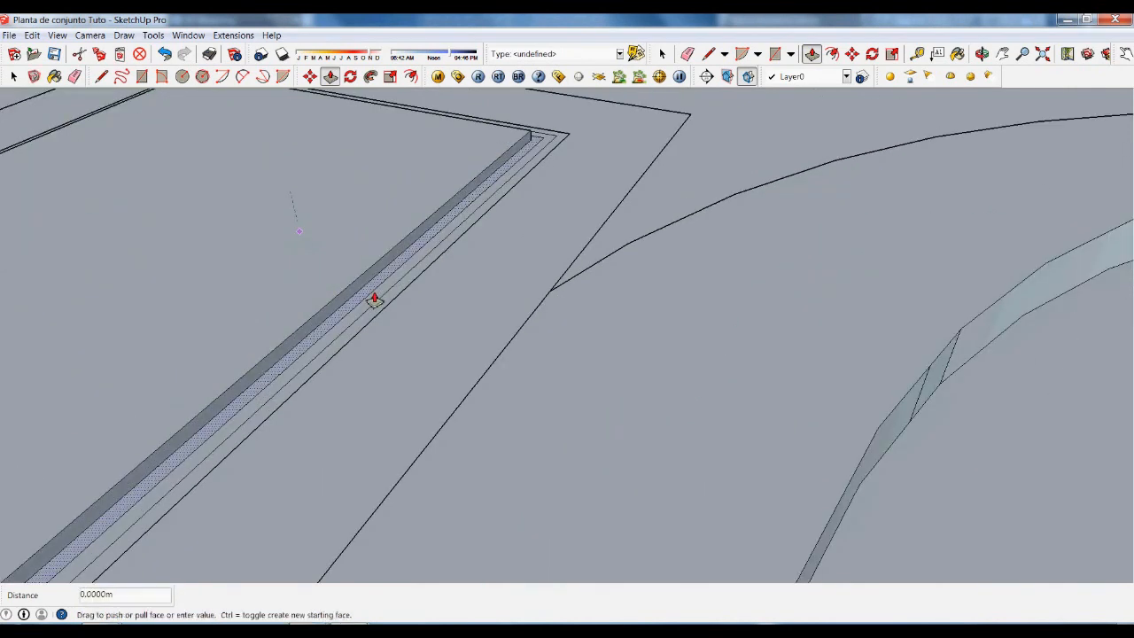
pyautogui.click(375, 299)
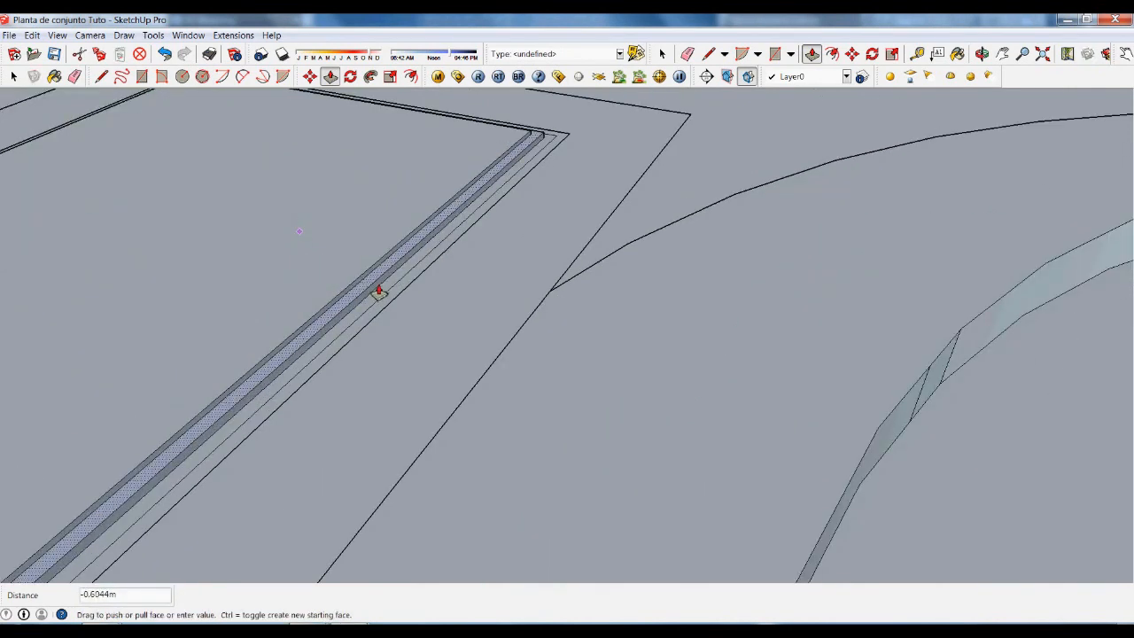
pyautogui.write('1.5')
pyautogui.press('Return')
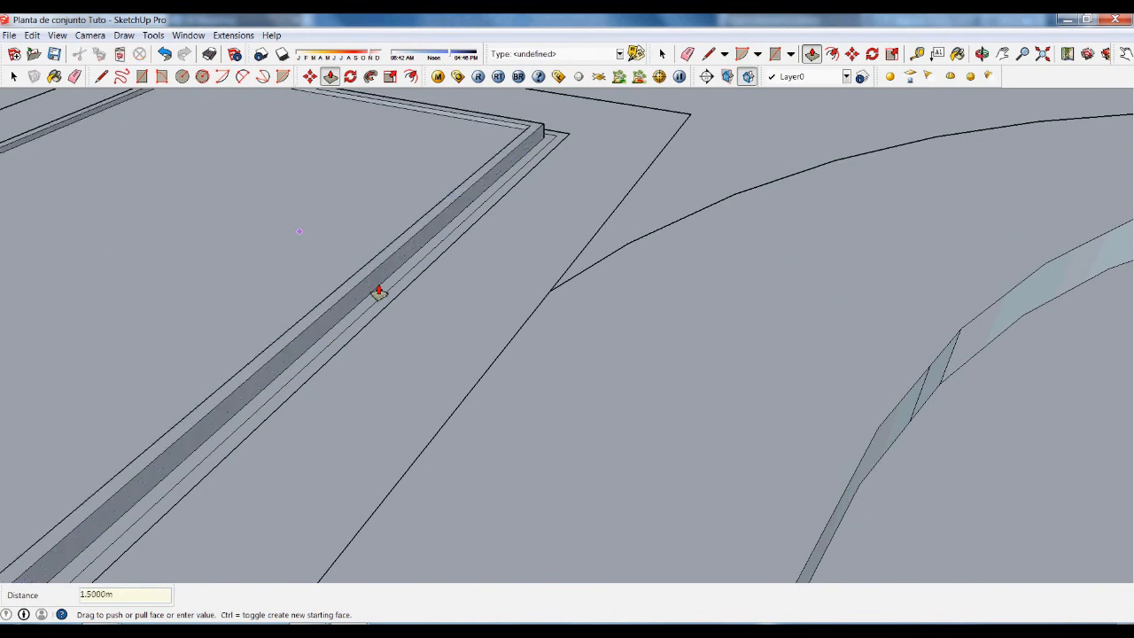
# Raise the innermost ring around the central platform by 0.8 m.
pyautogui.scroll(1, 369, 327)
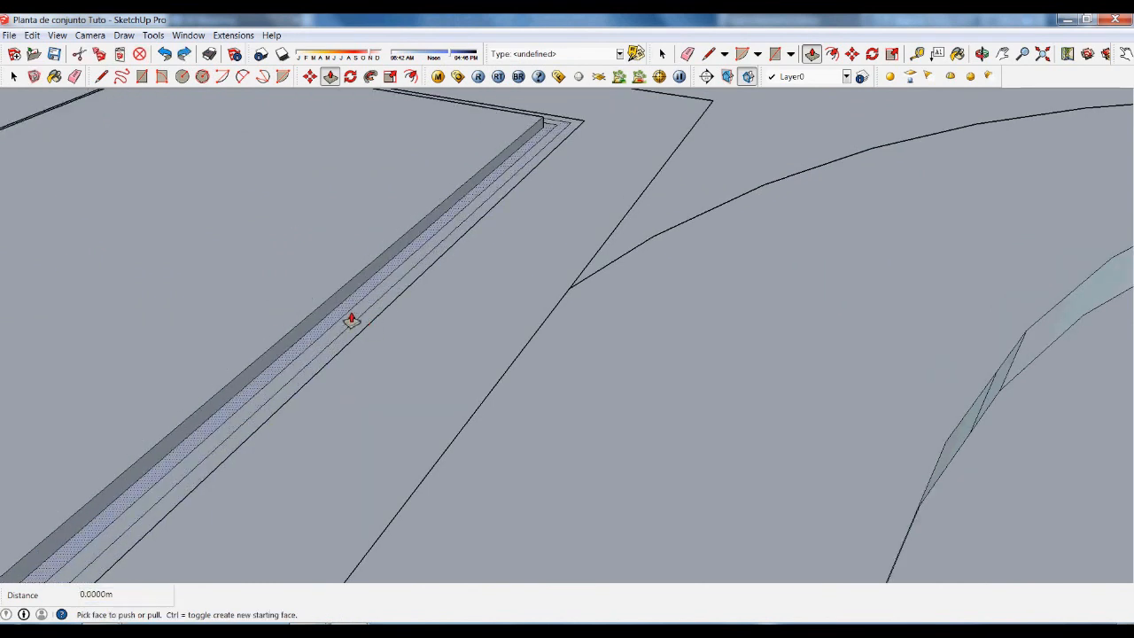
pyautogui.click(352, 316)
pyautogui.write('1')
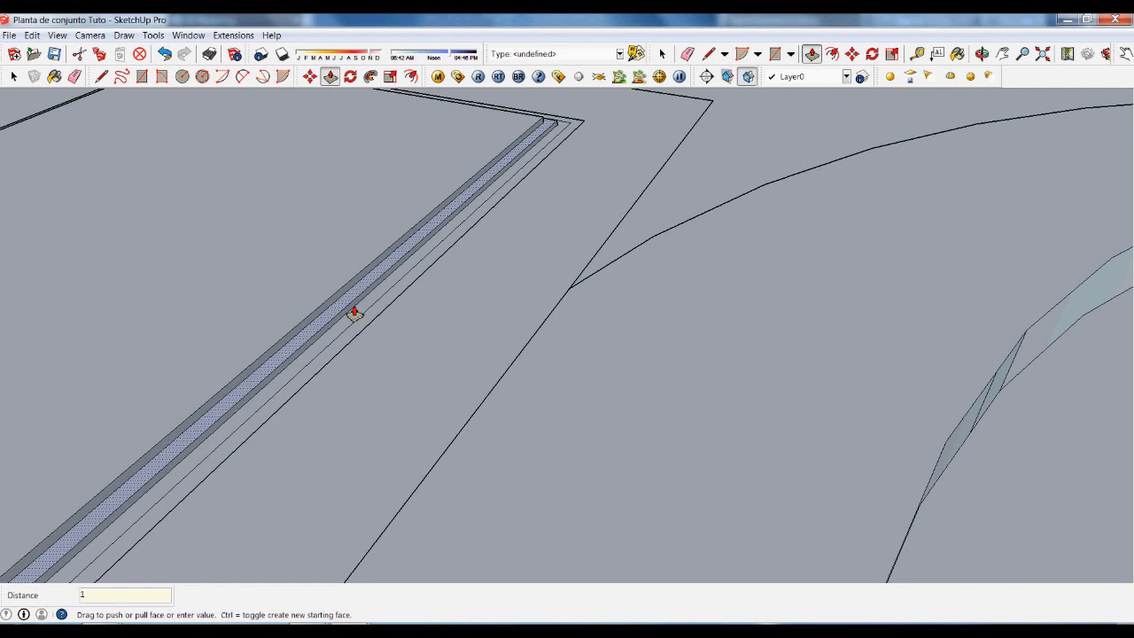
pyautogui.write('0.8')
pyautogui.press('Return')
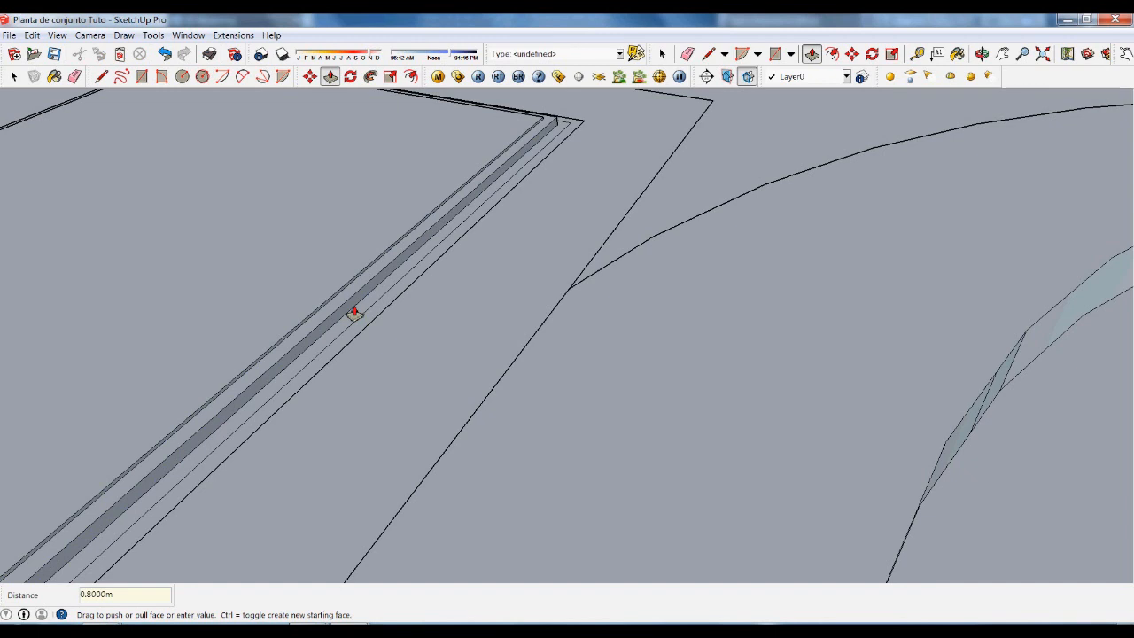
# Raise the middle ring around the platform by 0.5 m and leave Push/Pull.
pyautogui.click(358, 322)
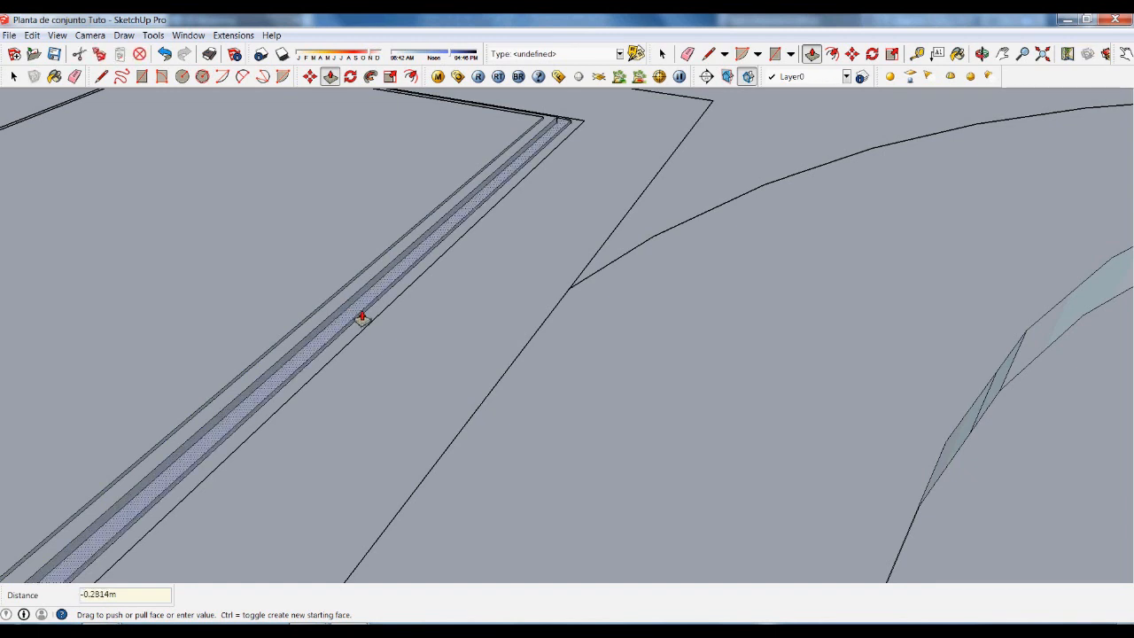
pyautogui.write('0.5')
pyautogui.press('Return')
pyautogui.press('space')
pyautogui.scroll(-10, 476, 329)
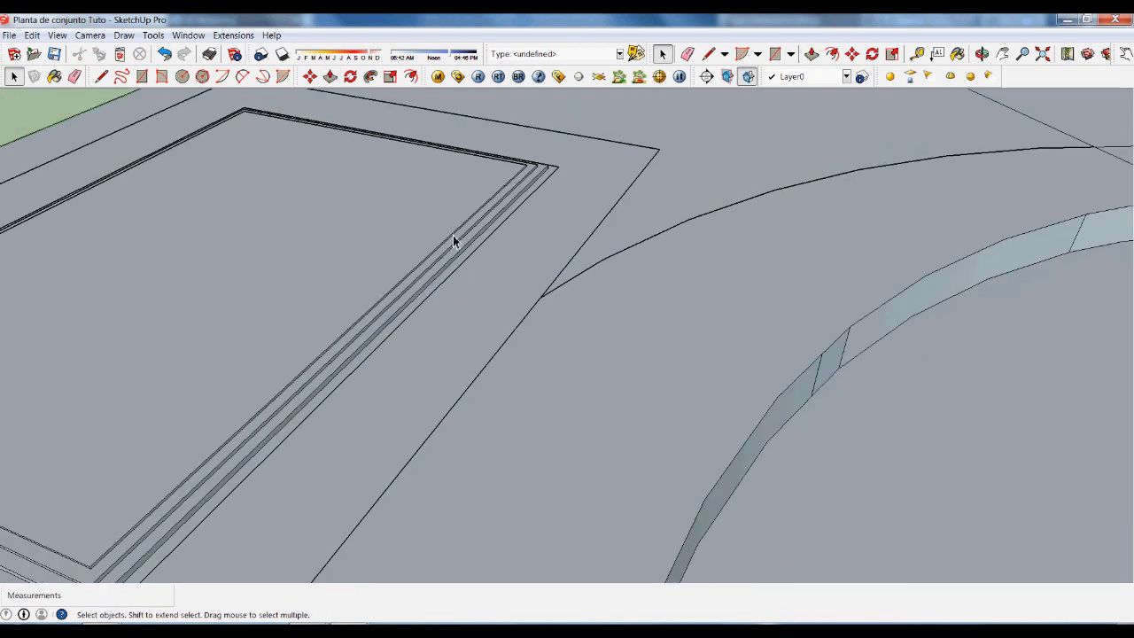
pyautogui.scroll(-1, 515, 333)
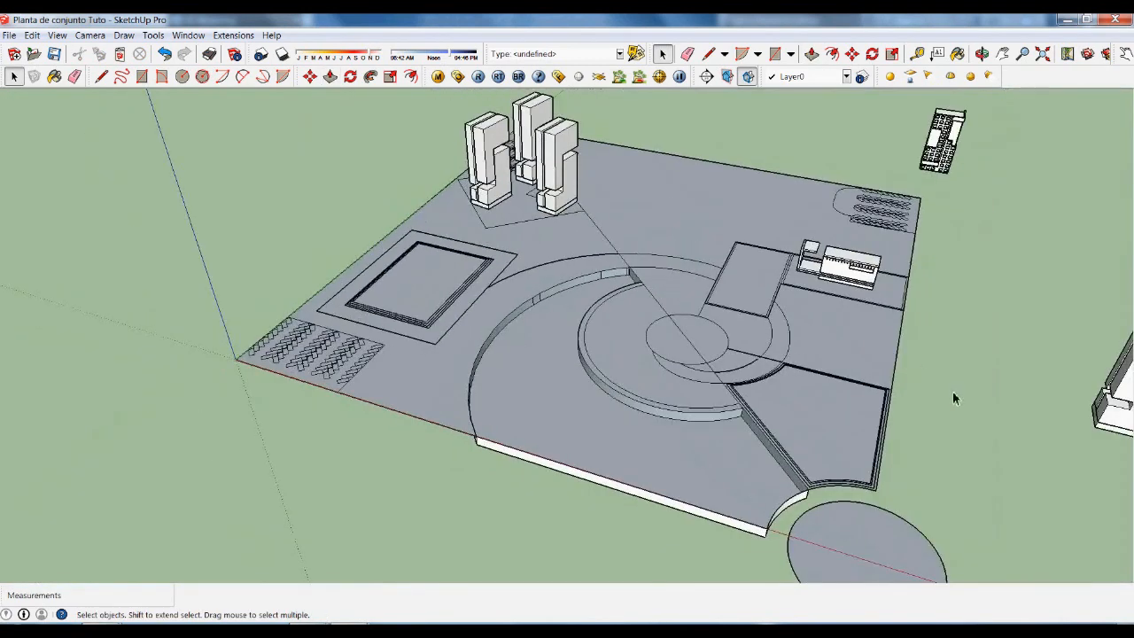